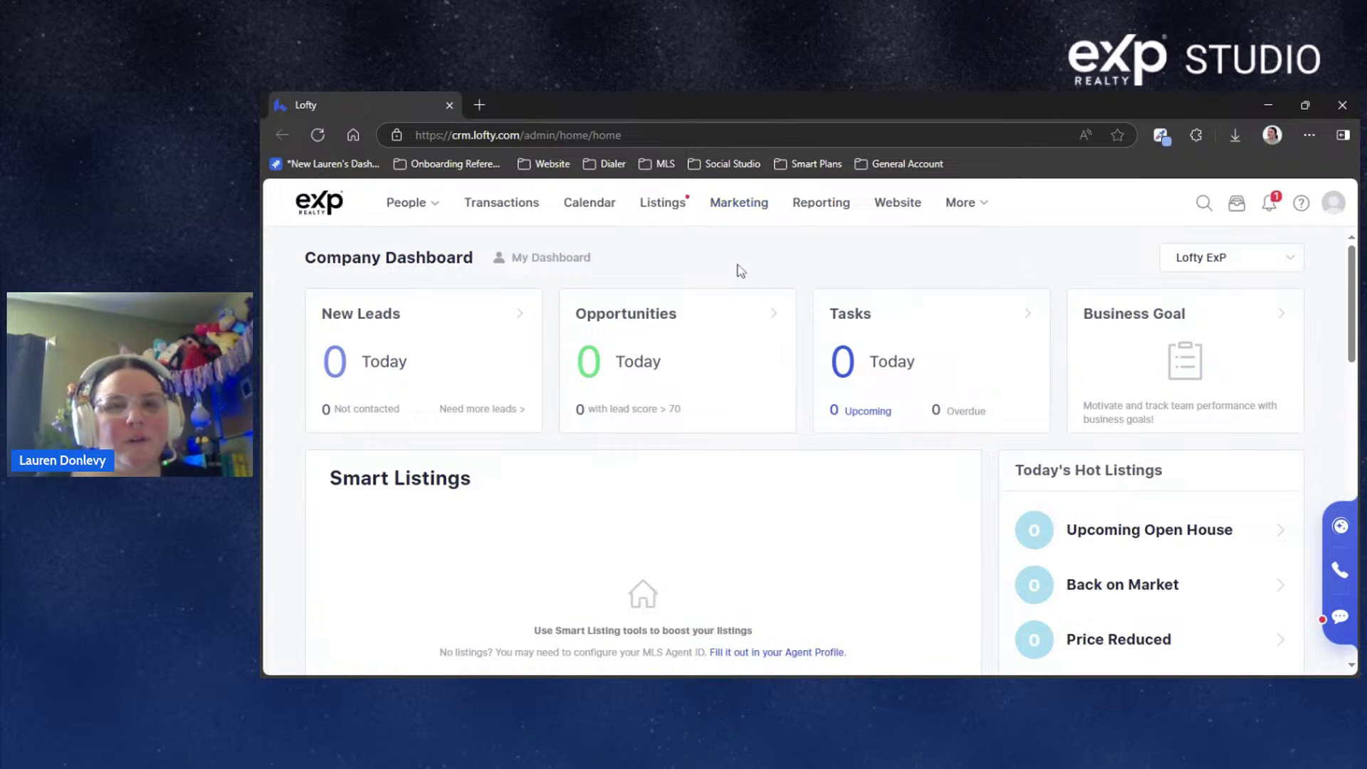
pyautogui.doubleClick(836, 261)
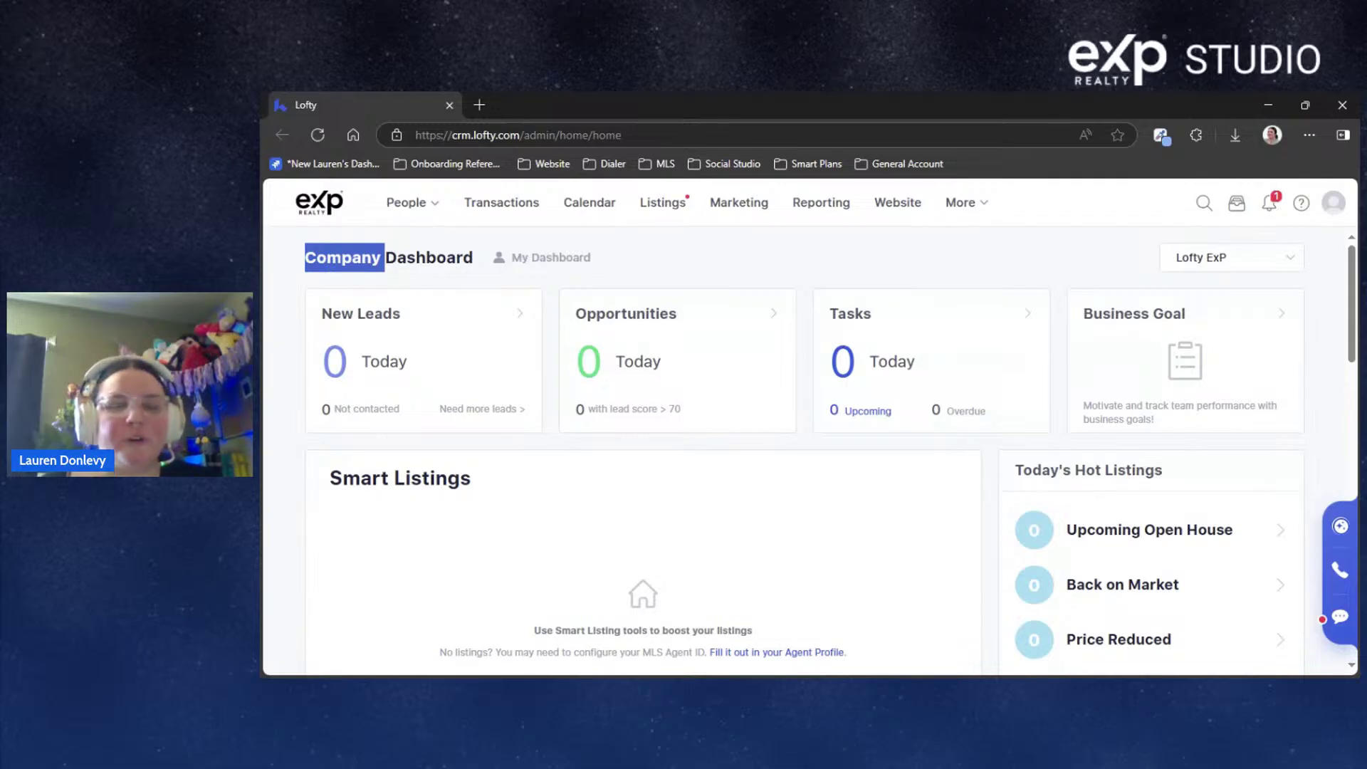
pyautogui.click(838, 263)
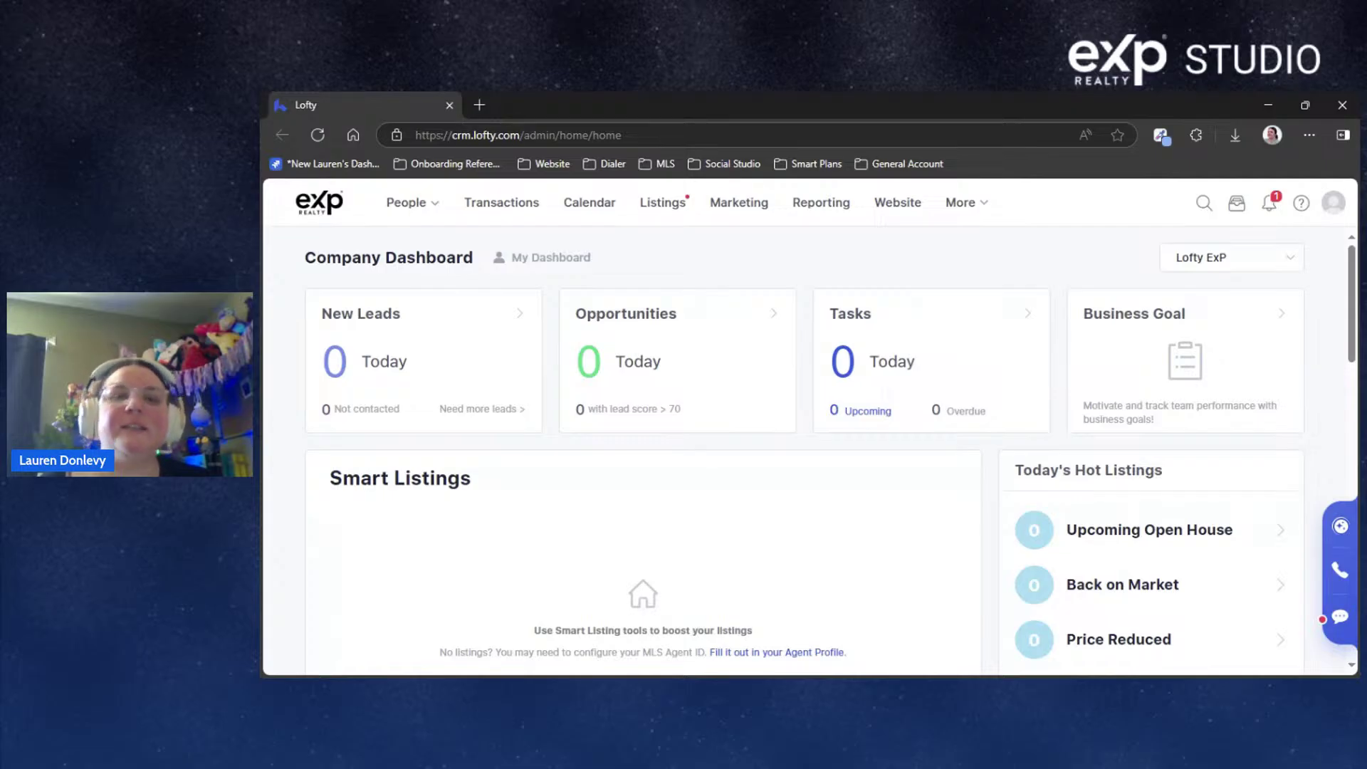
pyautogui.doubleClick(713, 275)
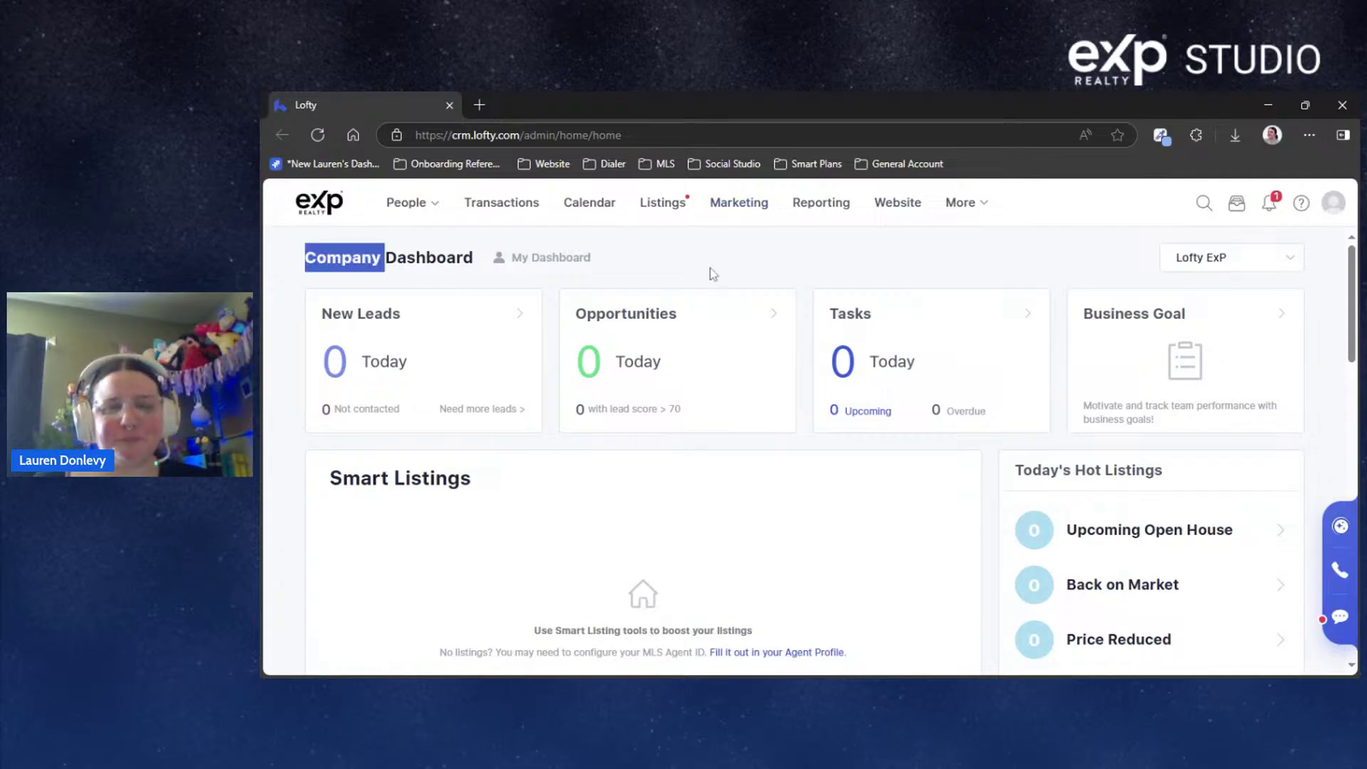
pyautogui.click(714, 274)
# Open the Smart Plans page under Automation in the Marketing area
pyautogui.click(738, 205)
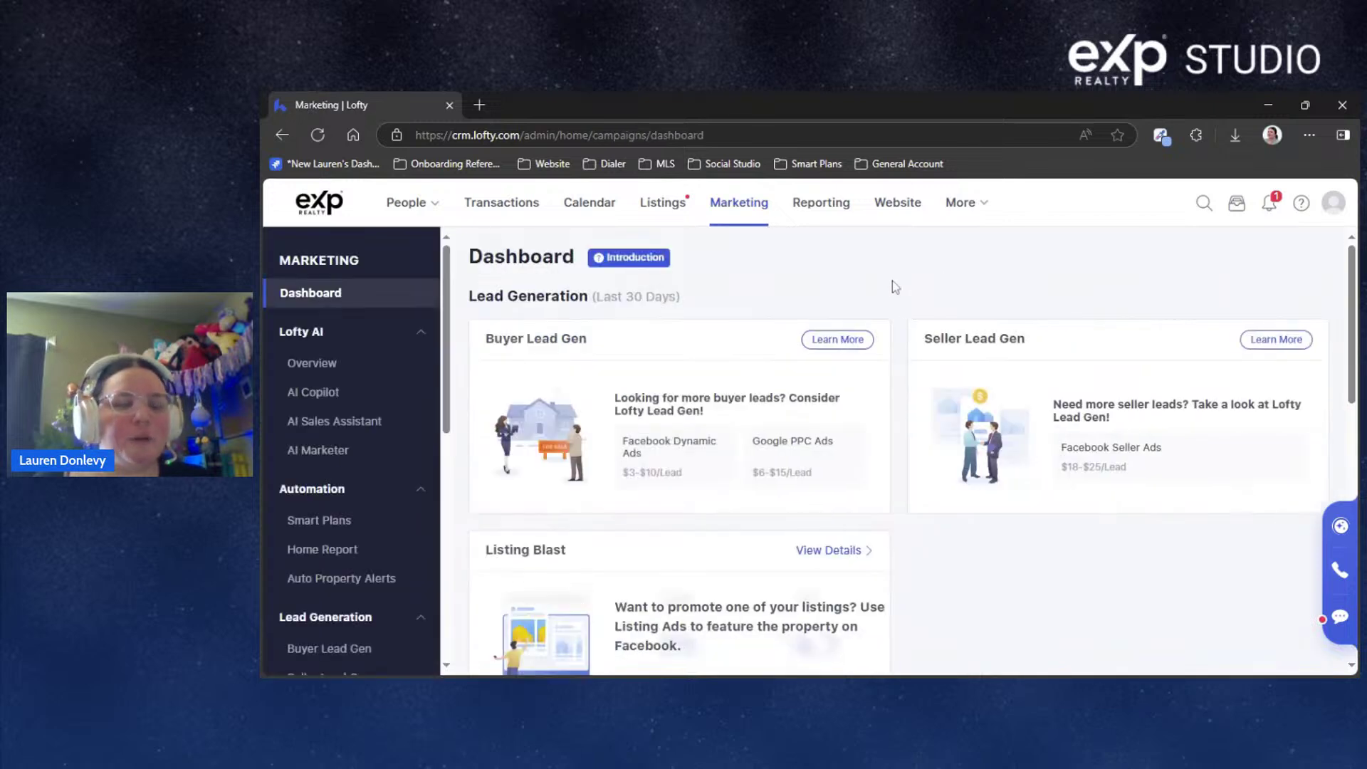
pyautogui.tripleClick(902, 275)
pyautogui.click(900, 270)
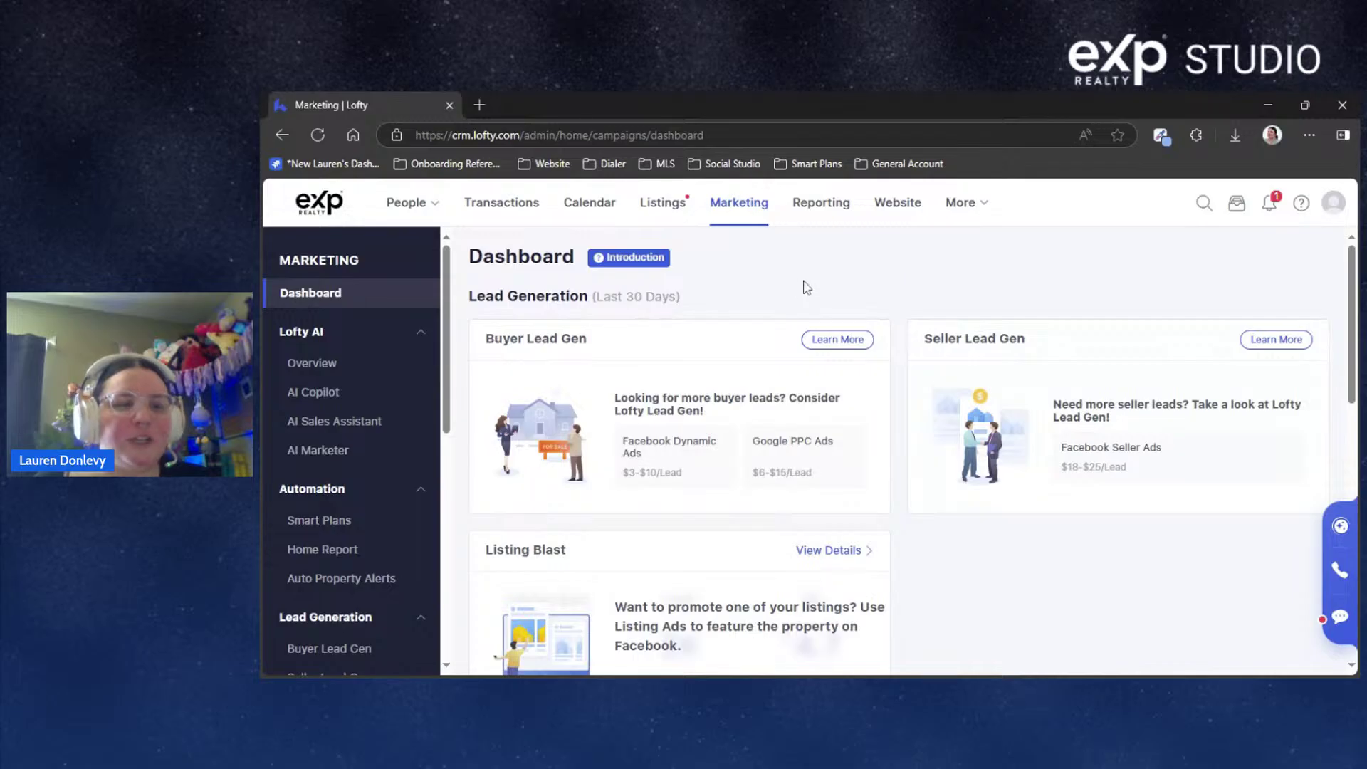
pyautogui.click(319, 522)
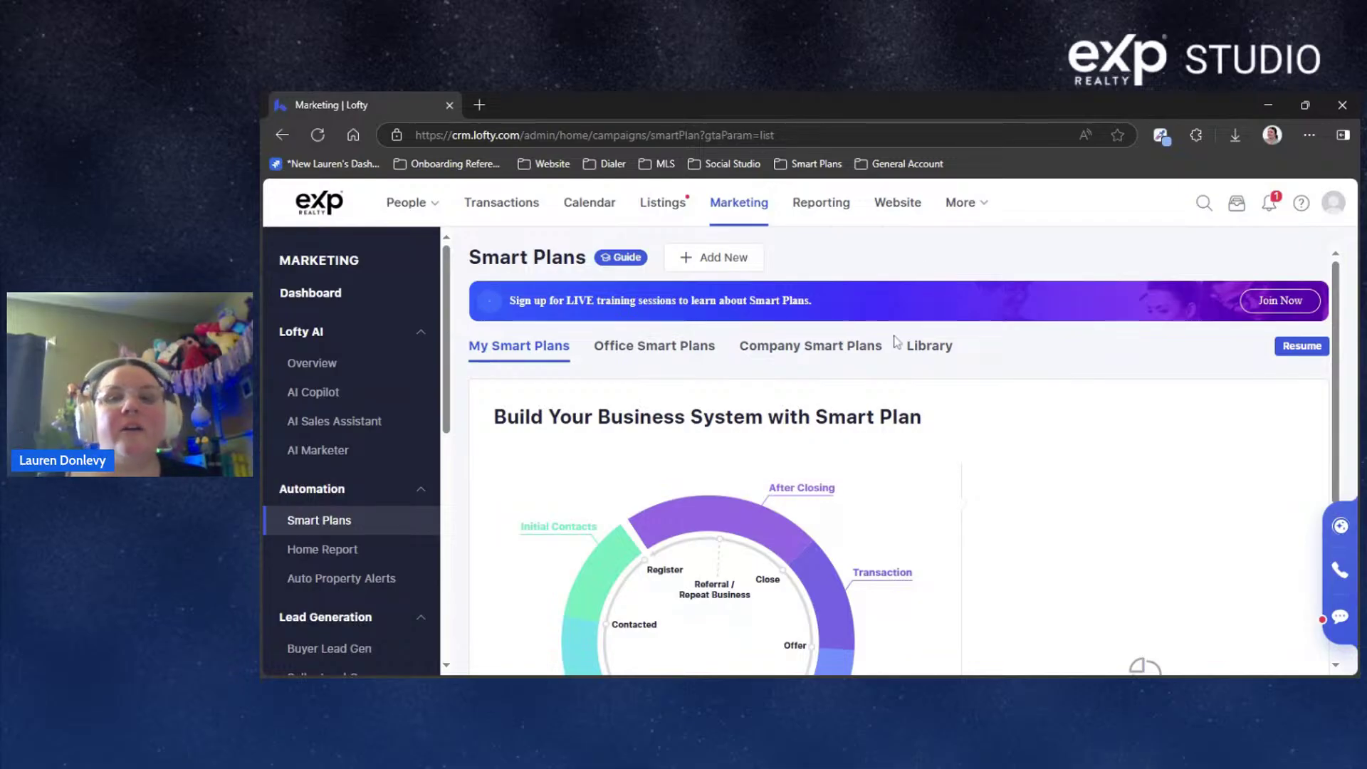
# Open the Smart Plans Library and look over its filters and prebuilt plans
pyautogui.click(925, 346)
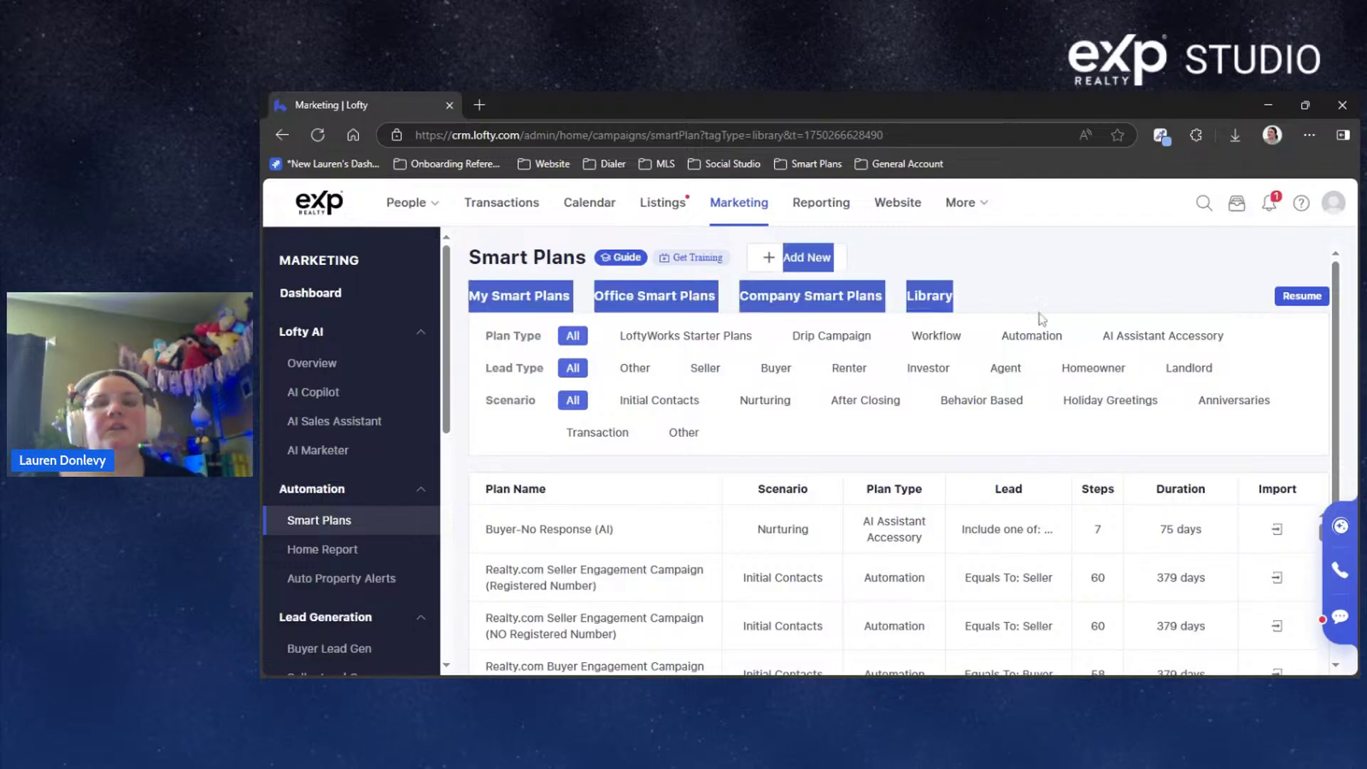
pyautogui.scroll(-2, 698, 473)
pyautogui.scroll(2, 698, 472)
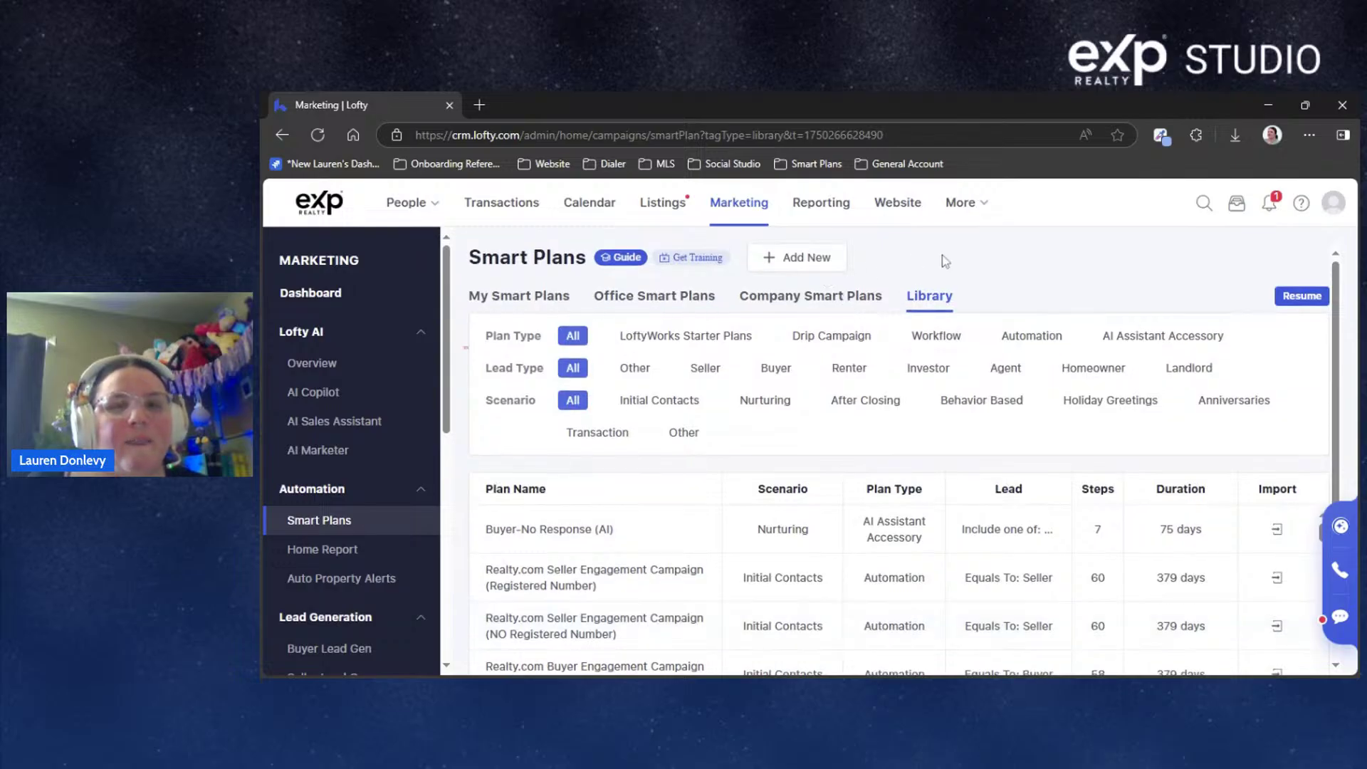
# Show My Smart Plans and view its business system lifecycle graph
pyautogui.click(526, 302)
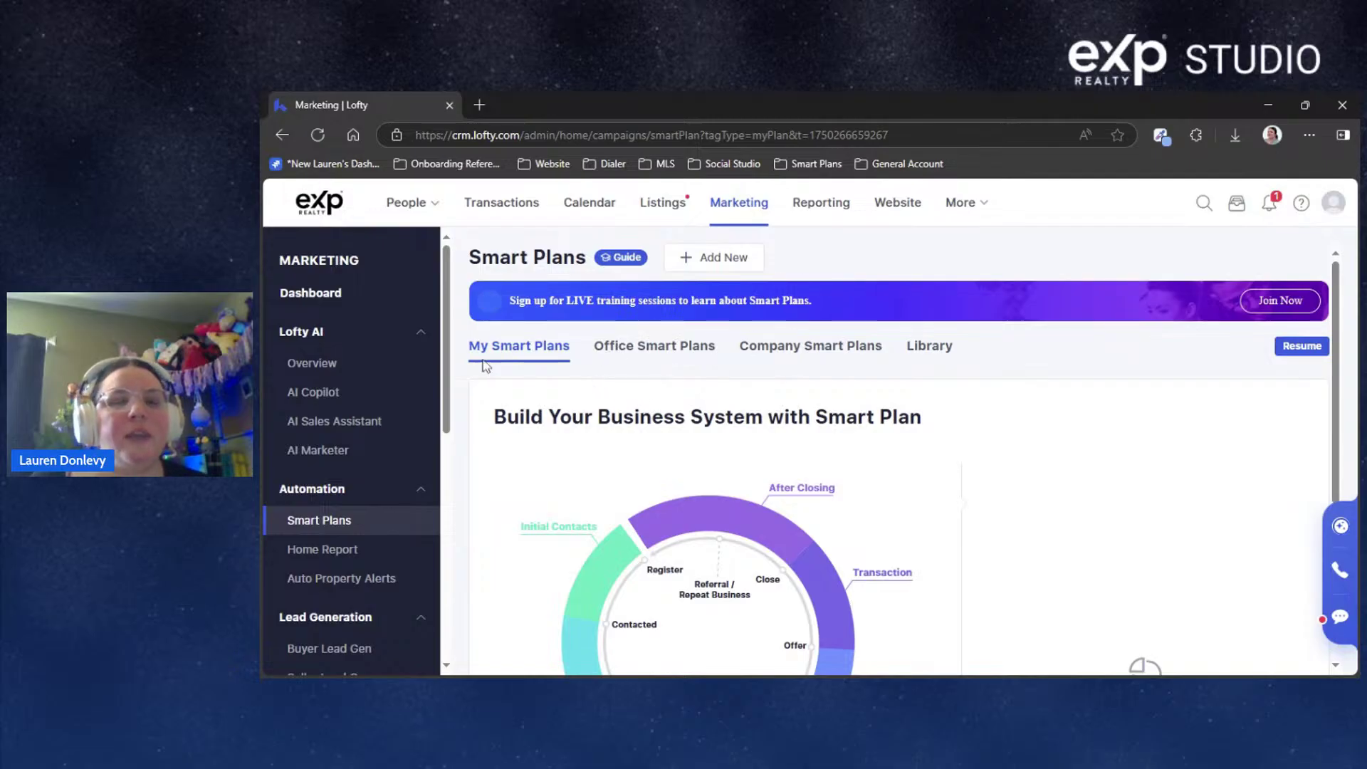
pyautogui.scroll(-1, 847, 263)
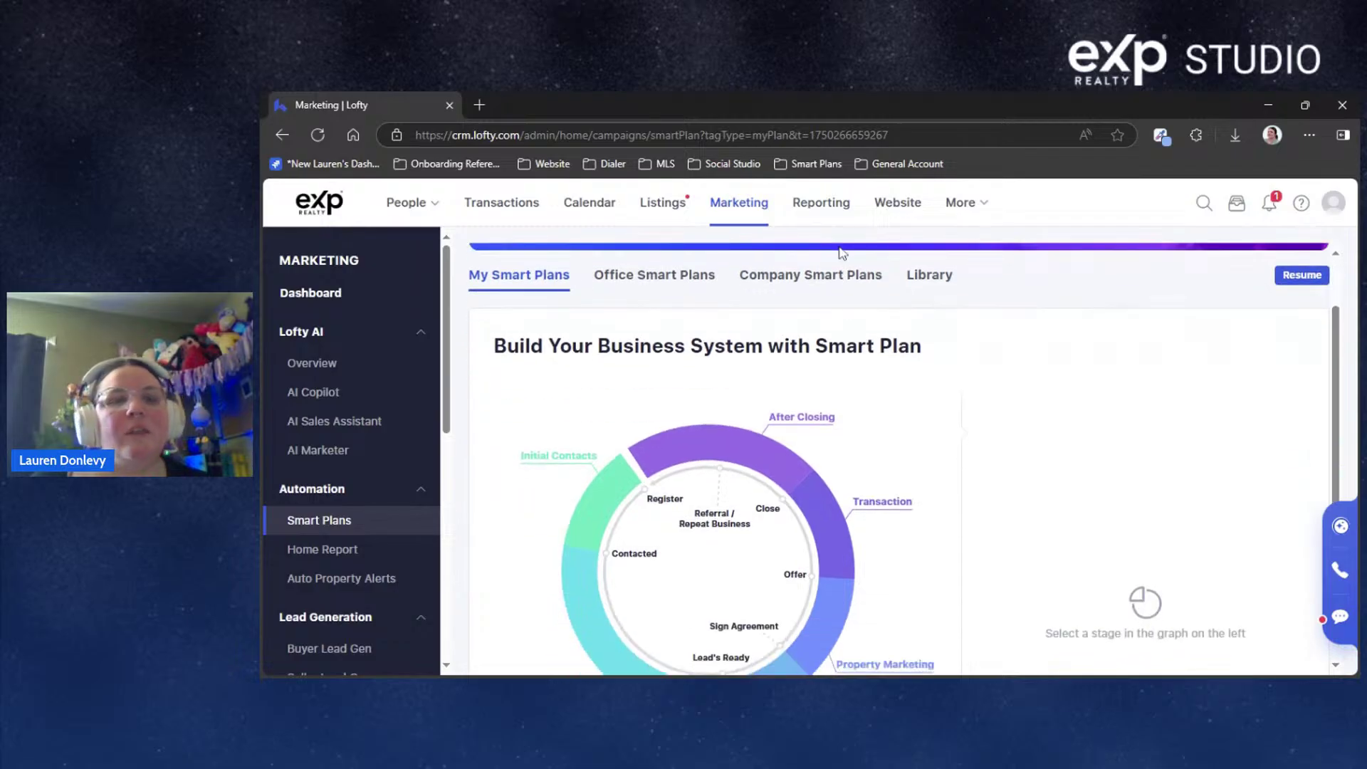
pyautogui.scroll(1, 873, 288)
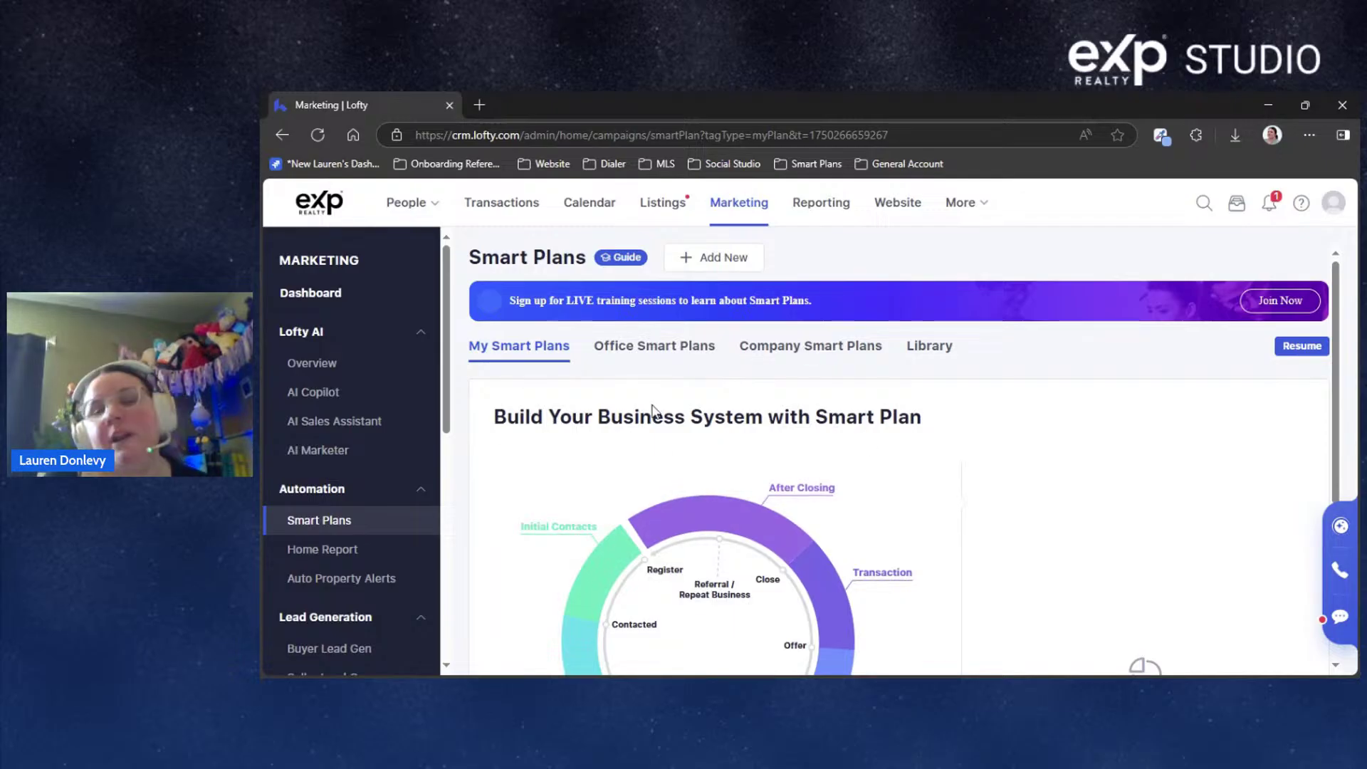
# View the Office Smart Plans and the list of Company Smart Plans
pyautogui.click(624, 366)
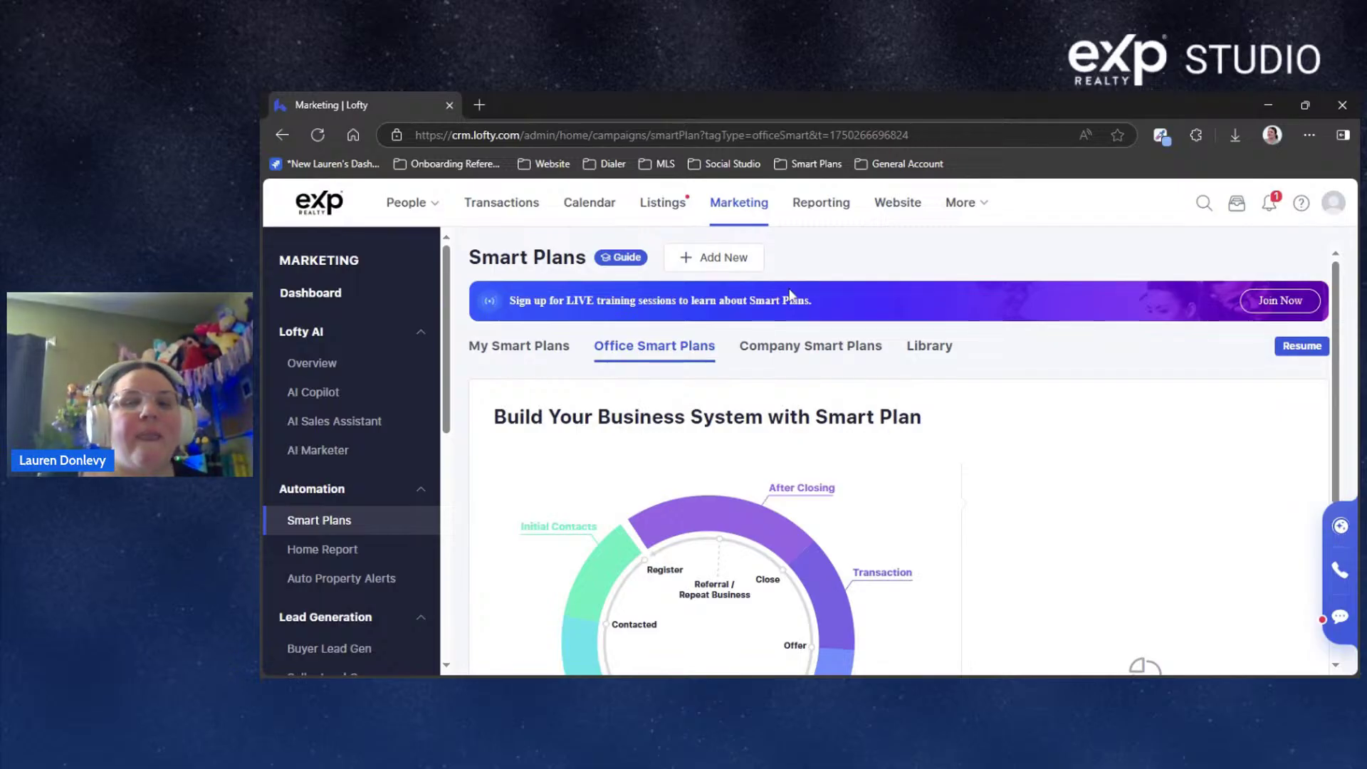
pyautogui.click(797, 349)
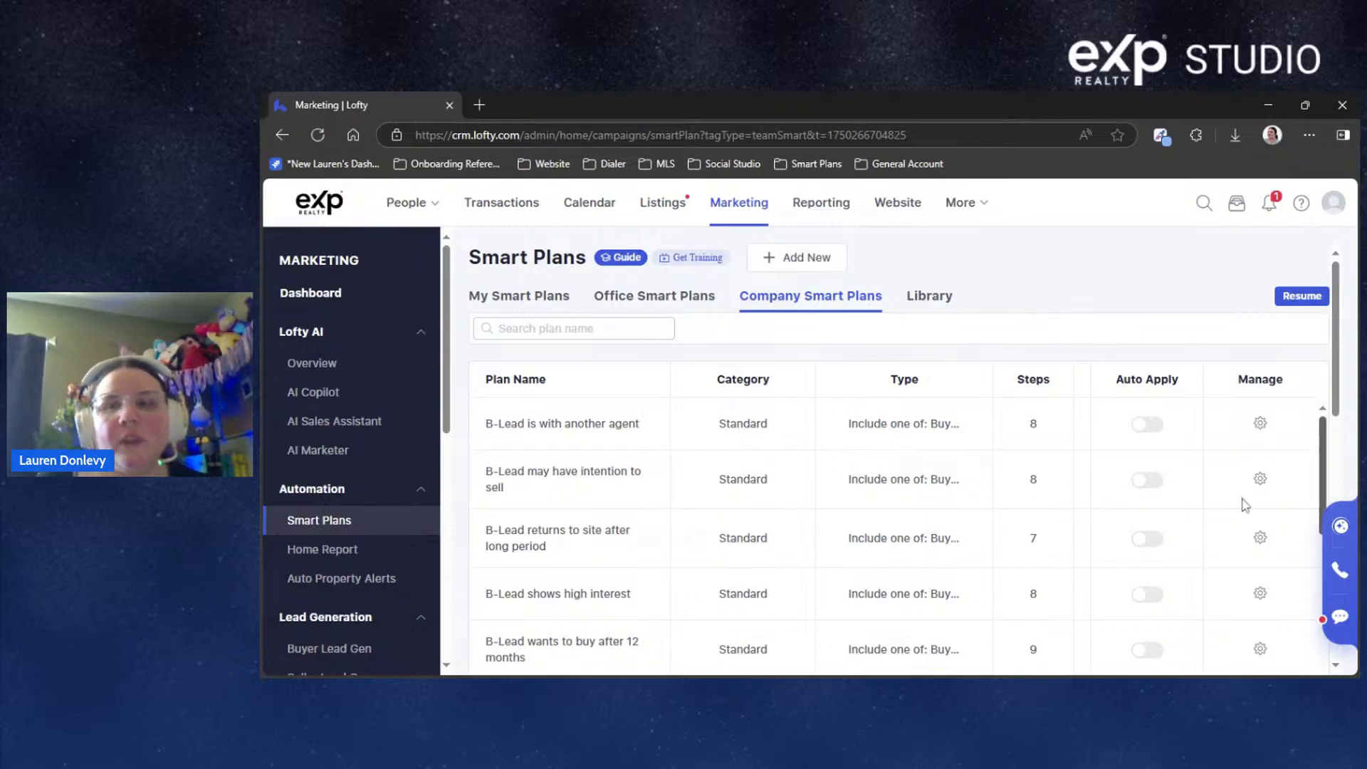
pyautogui.scroll(-1, 712, 484)
pyautogui.scroll(1, 863, 612)
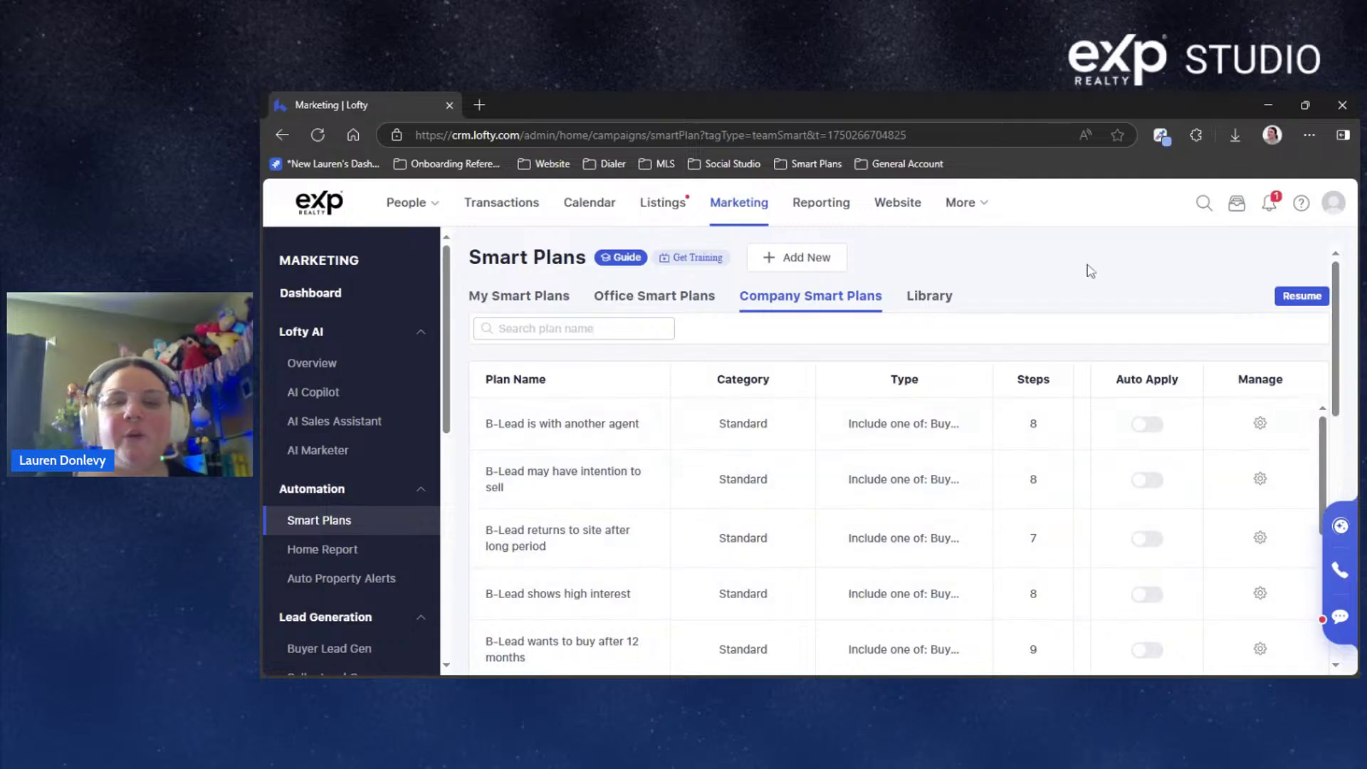
# Return to the plan Library and examine the available plans with their scenario, plan type, lead, steps and duration
pyautogui.click(933, 303)
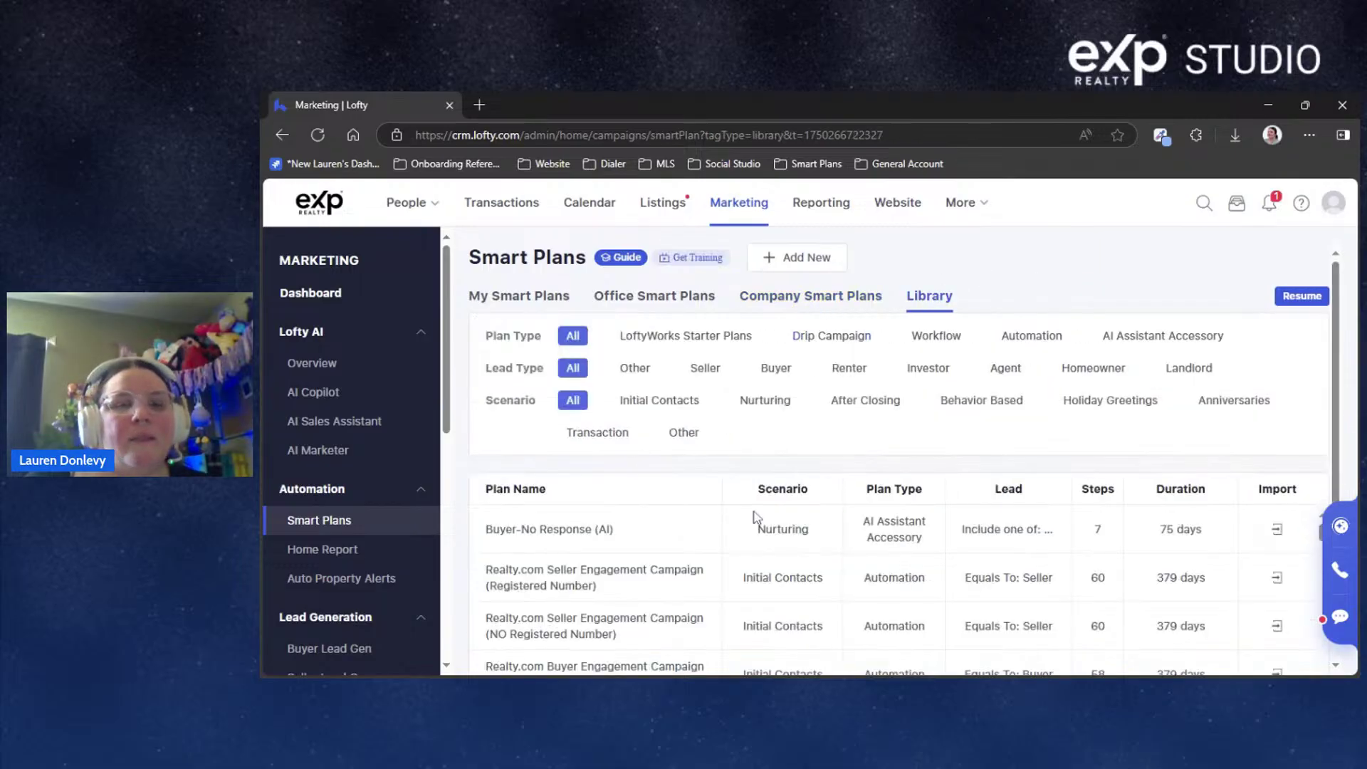
pyautogui.scroll(-5, 819, 484)
pyautogui.scroll(1, 887, 439)
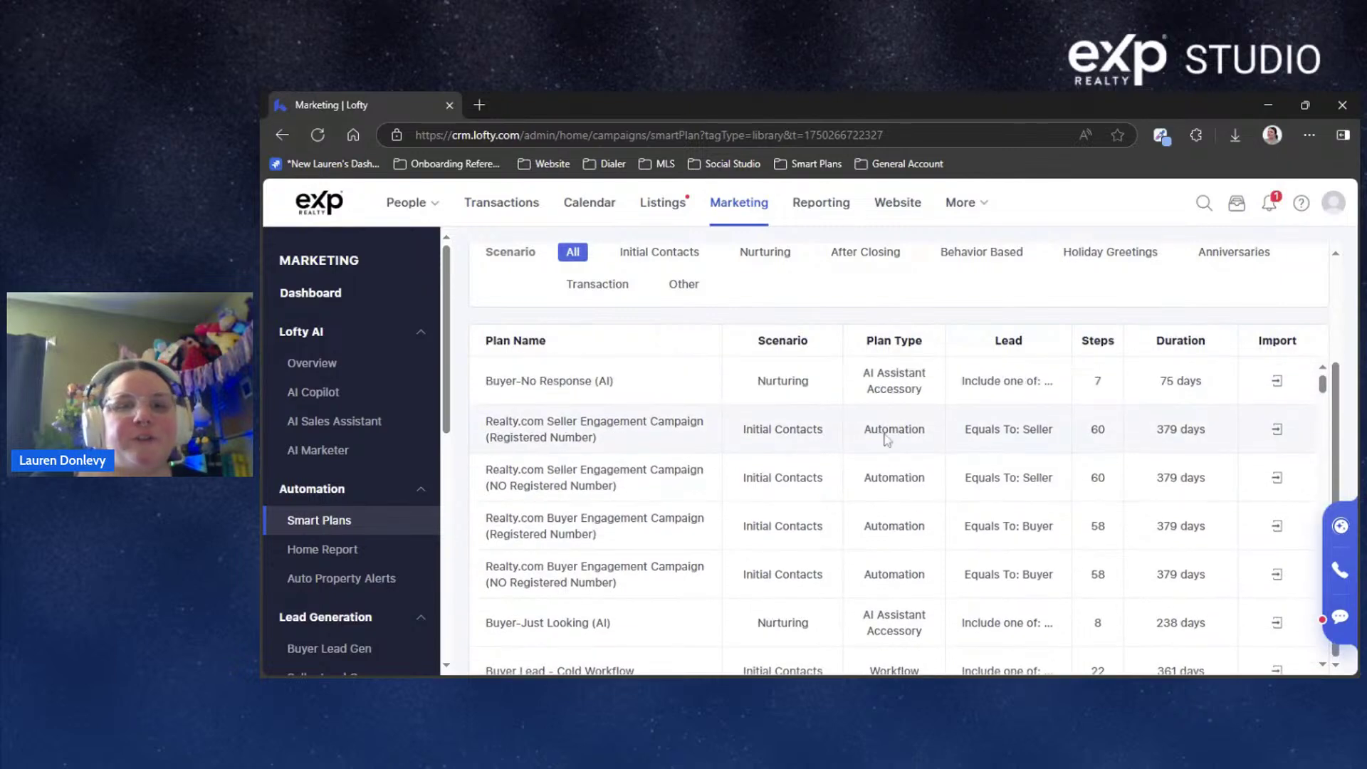
pyautogui.scroll(3, 890, 427)
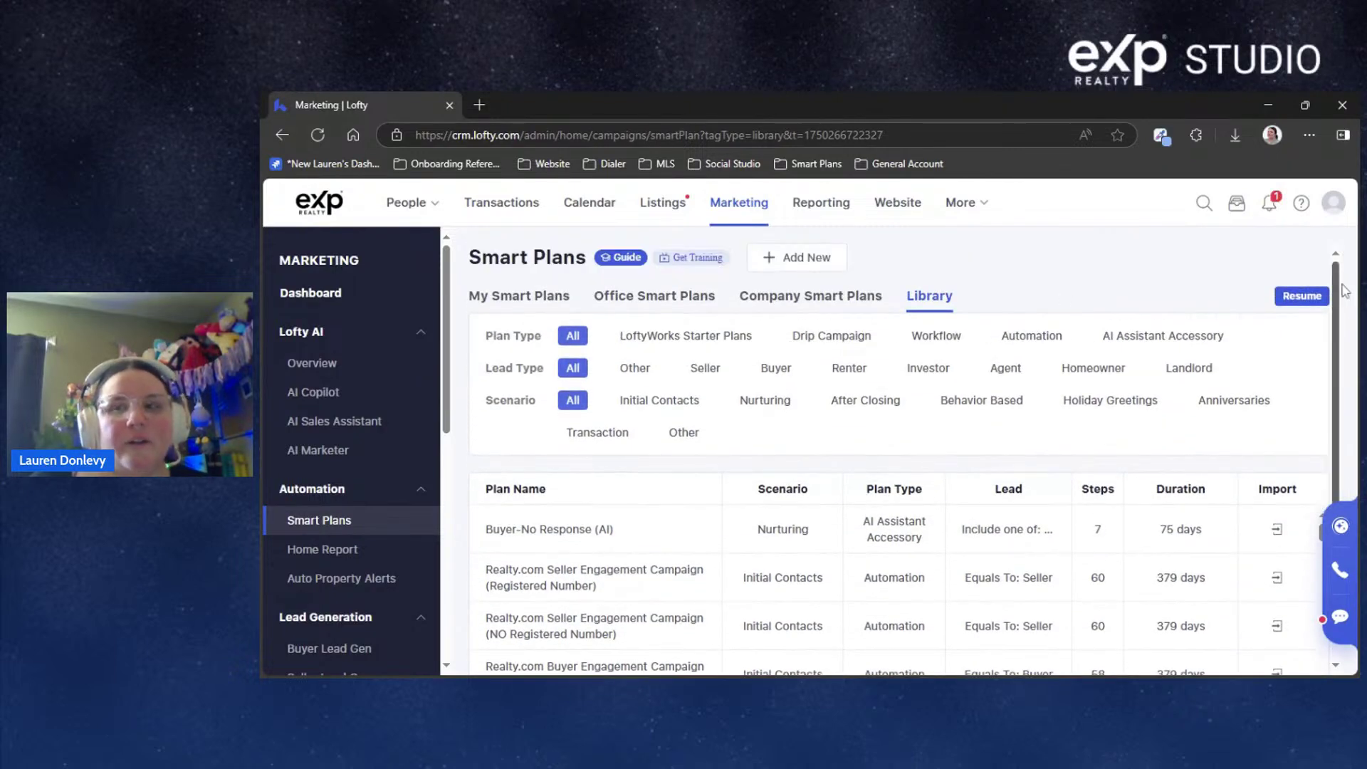
pyautogui.moveTo(1340, 284); pyautogui.dragTo(1340, 293)
pyautogui.scroll(-1, 1341, 297)
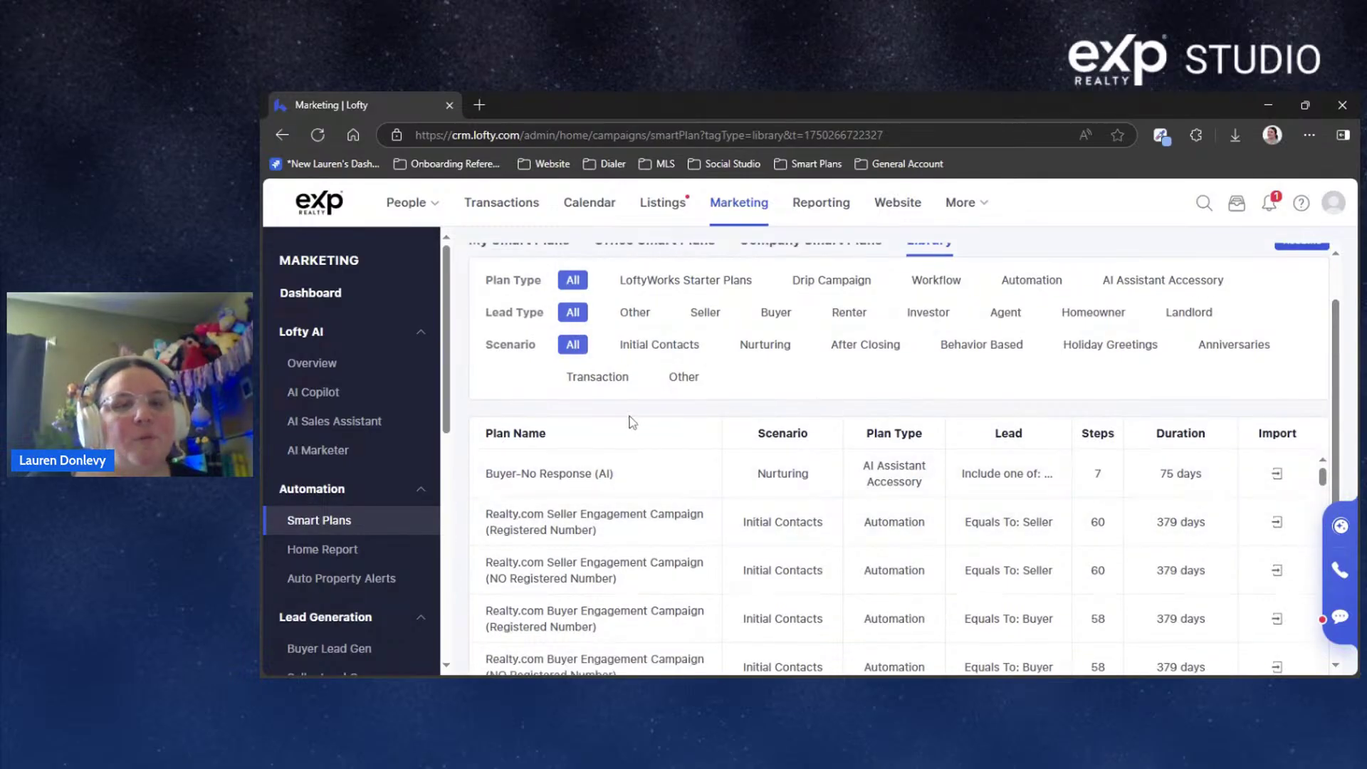
pyautogui.scroll(-1, 630, 421)
pyautogui.scroll(2, 612, 427)
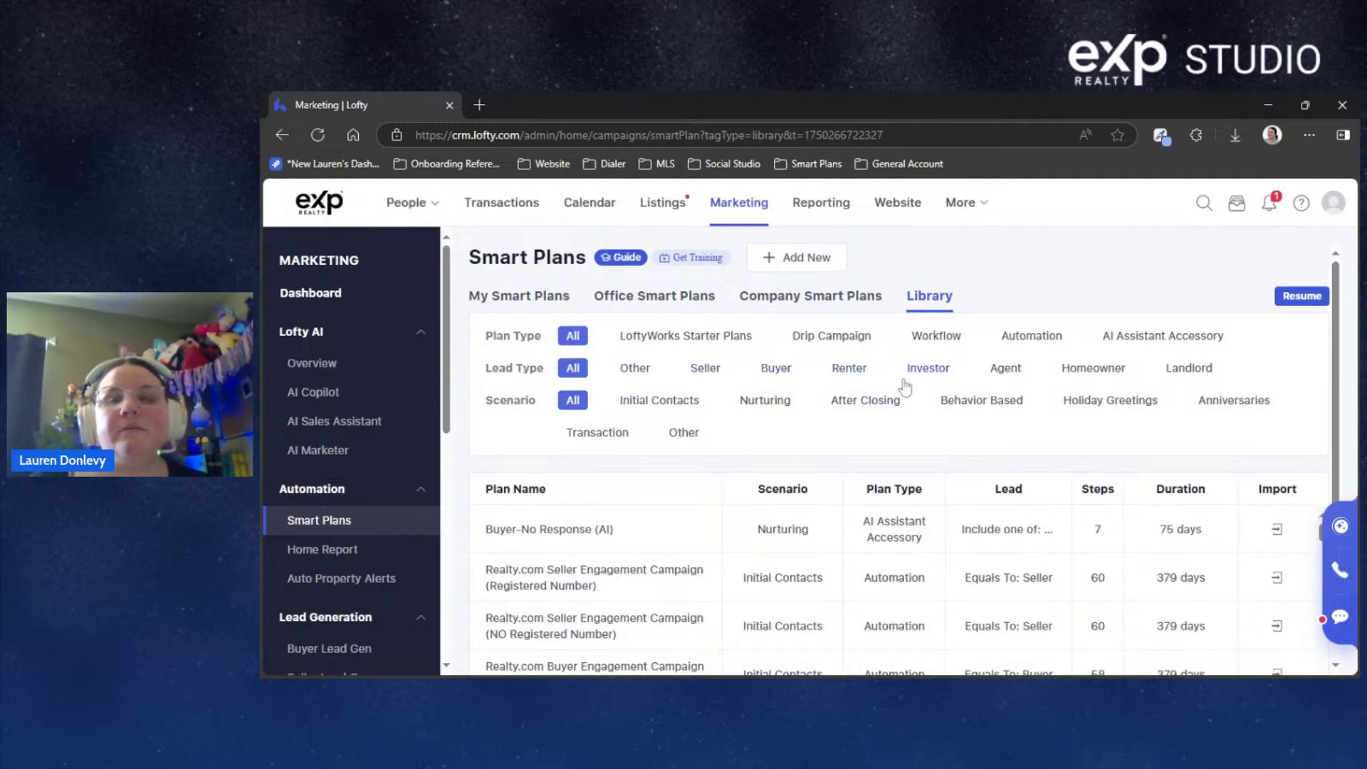
# Filter the Library by lead types including Landlord, Other, Seller and Buyer, and reset Lead Type to All
pyautogui.click(1101, 371)
pyautogui.click(1190, 380)
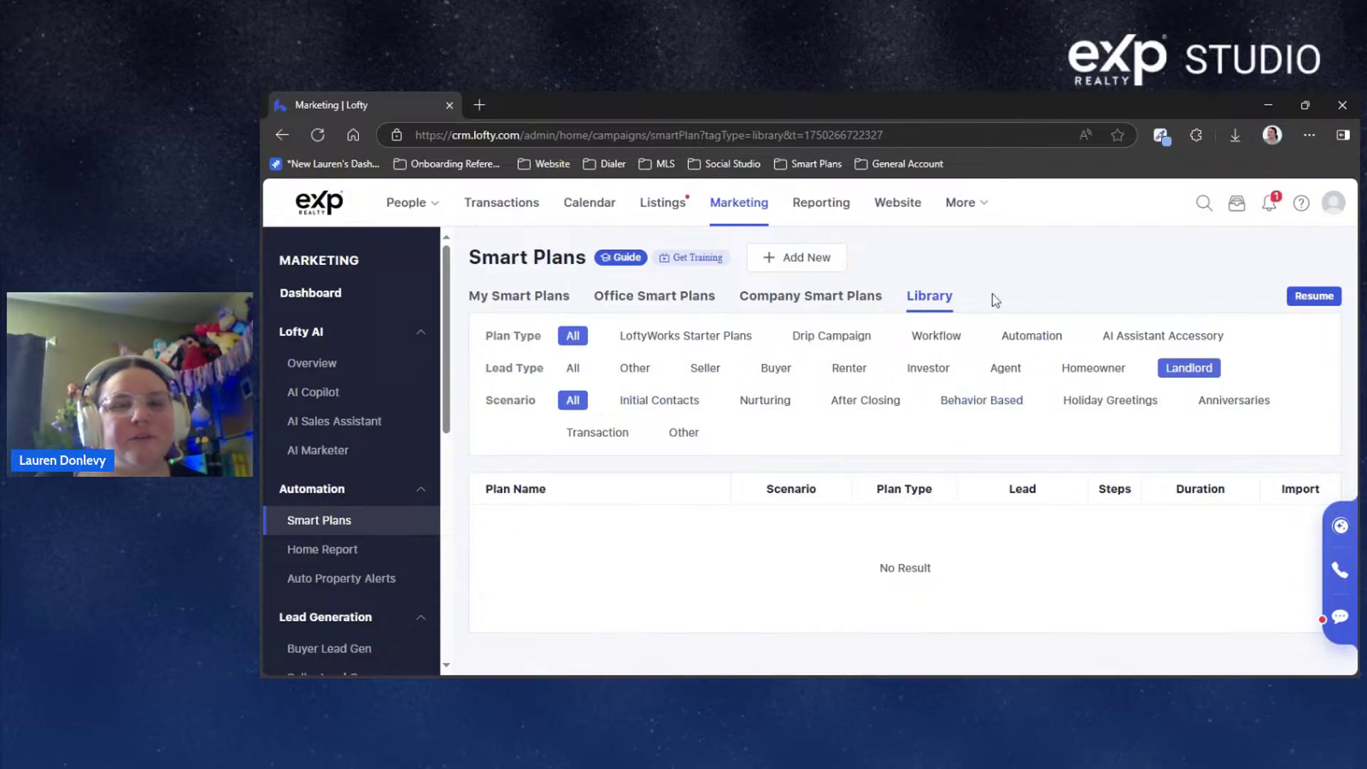
pyautogui.click(634, 369)
pyautogui.click(705, 369)
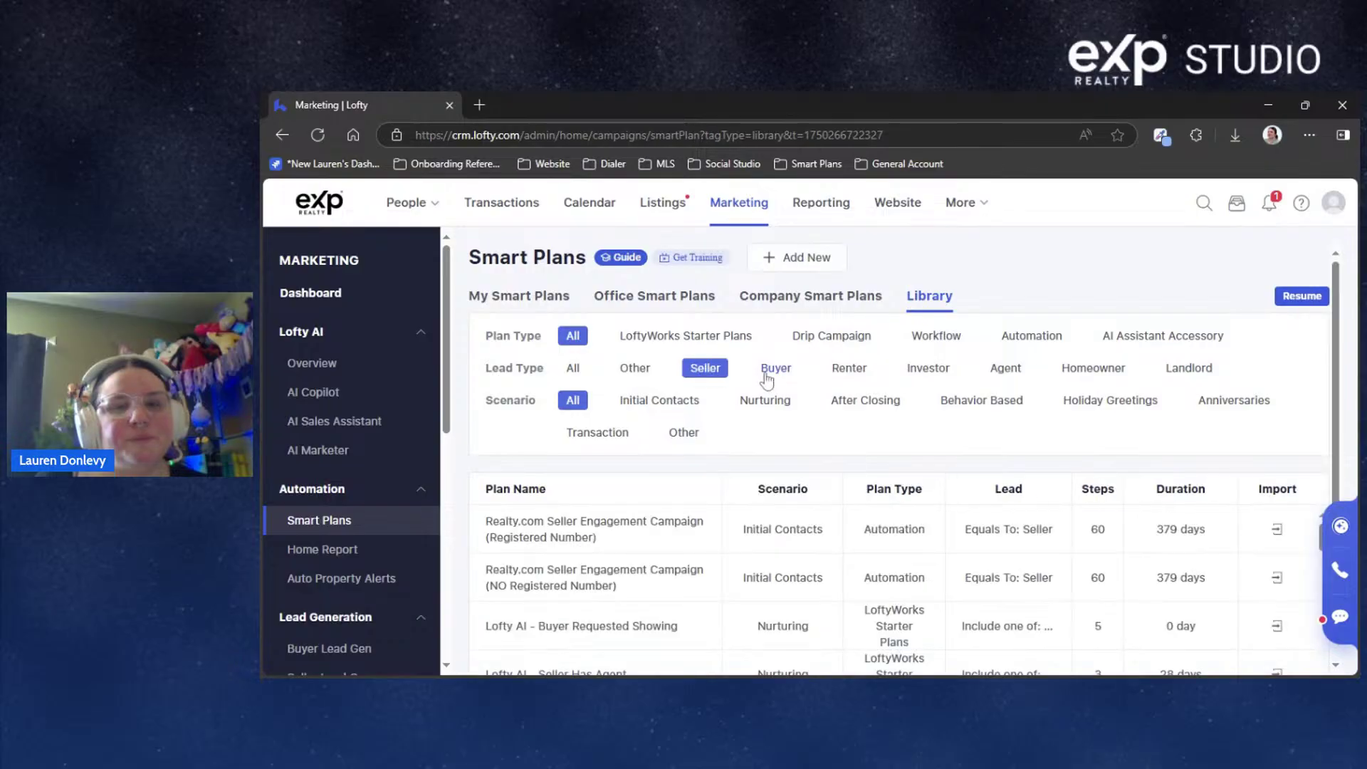
pyautogui.click(776, 369)
pyautogui.click(573, 371)
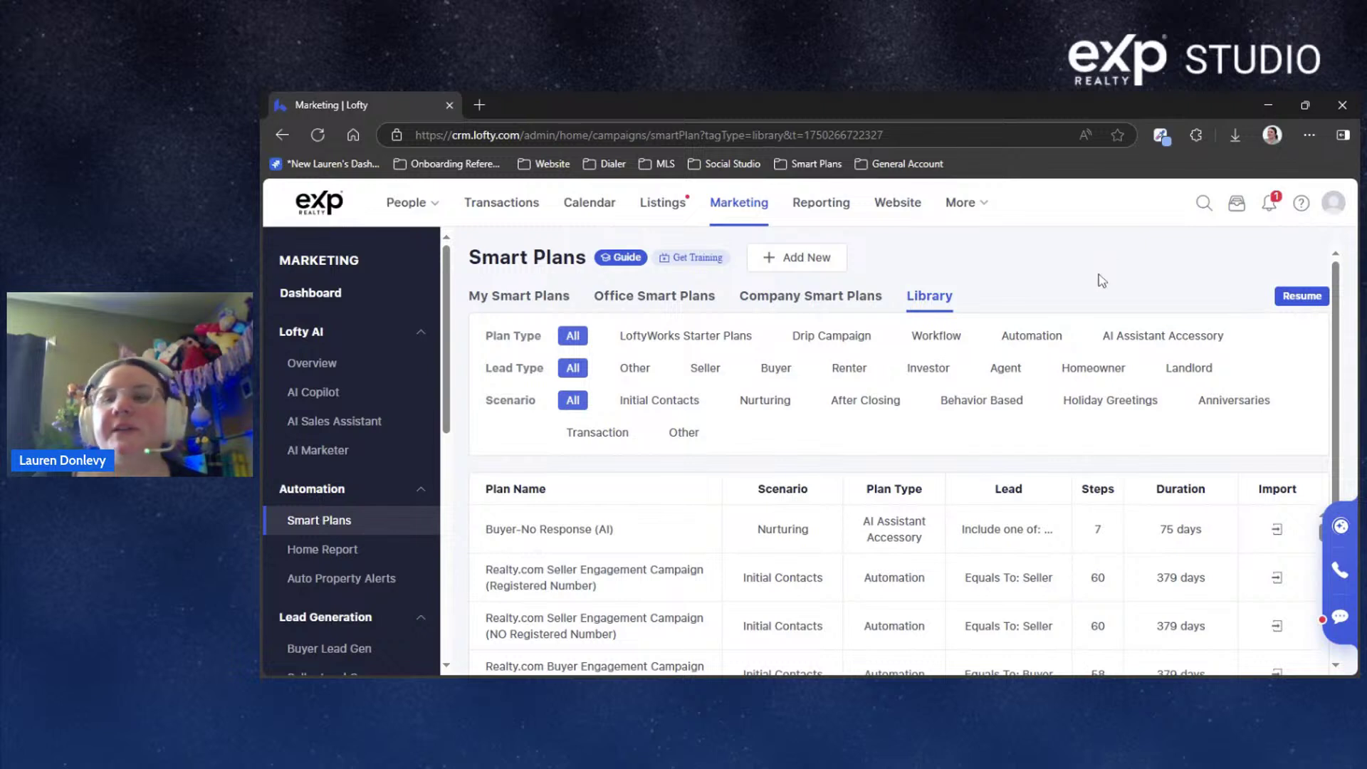
# Filter the Library by the AI Assistant Accessory plan type and look through the matching plans
pyautogui.scroll(-2, 1037, 265)
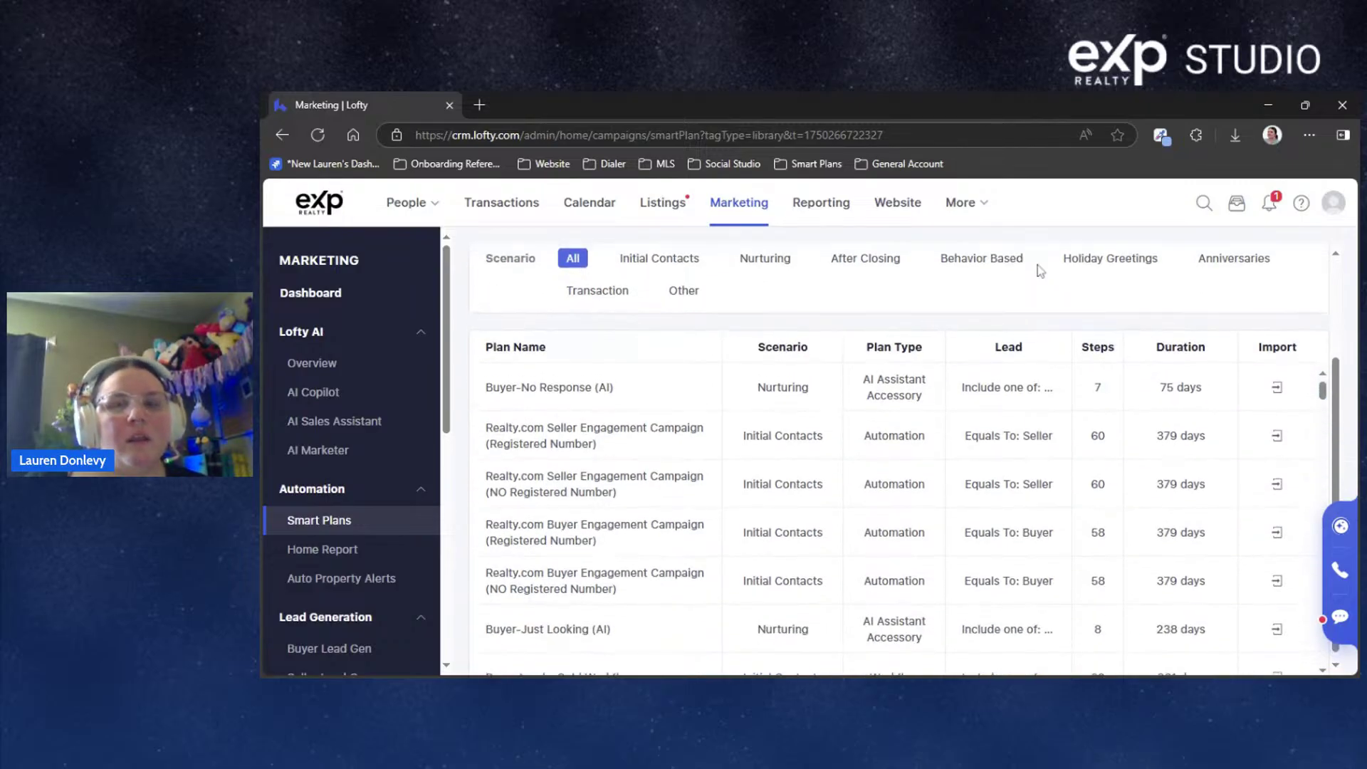
pyautogui.scroll(2, 1037, 265)
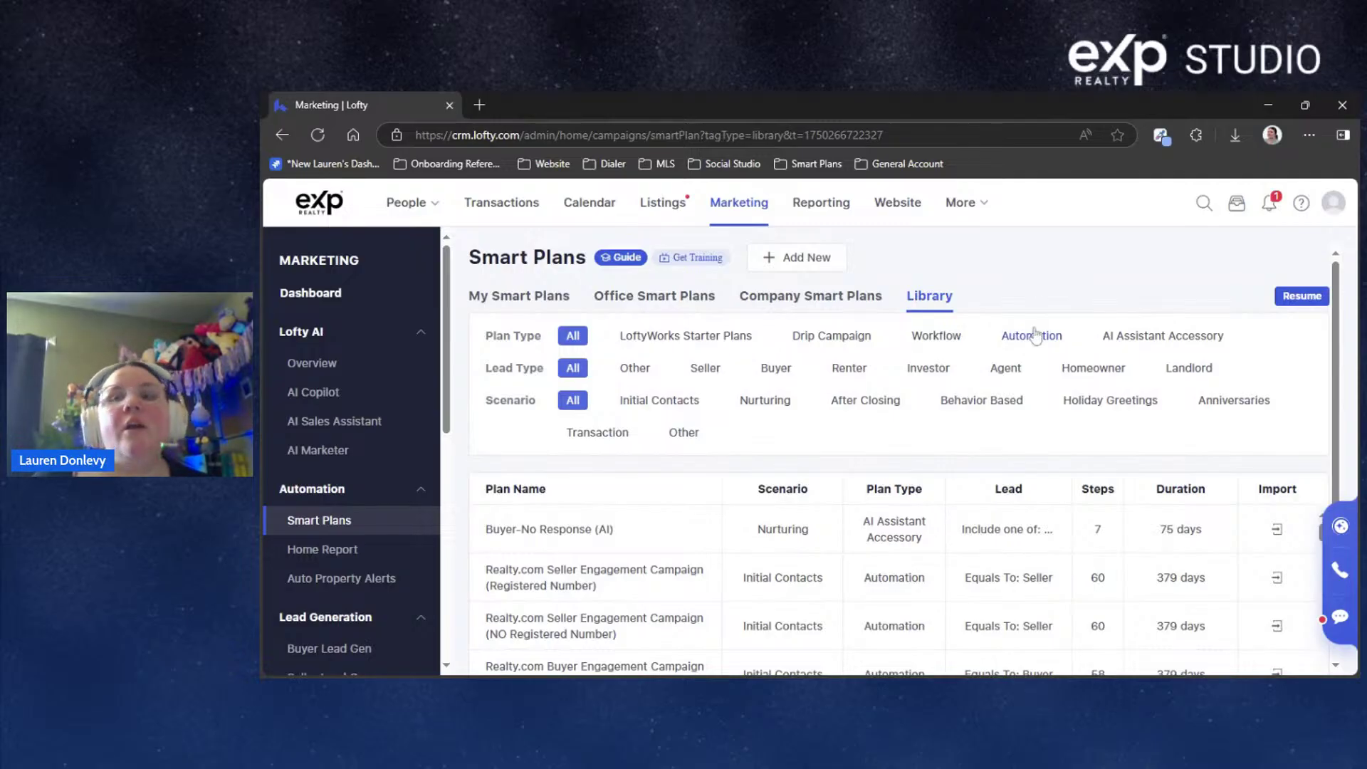
pyautogui.click(1147, 342)
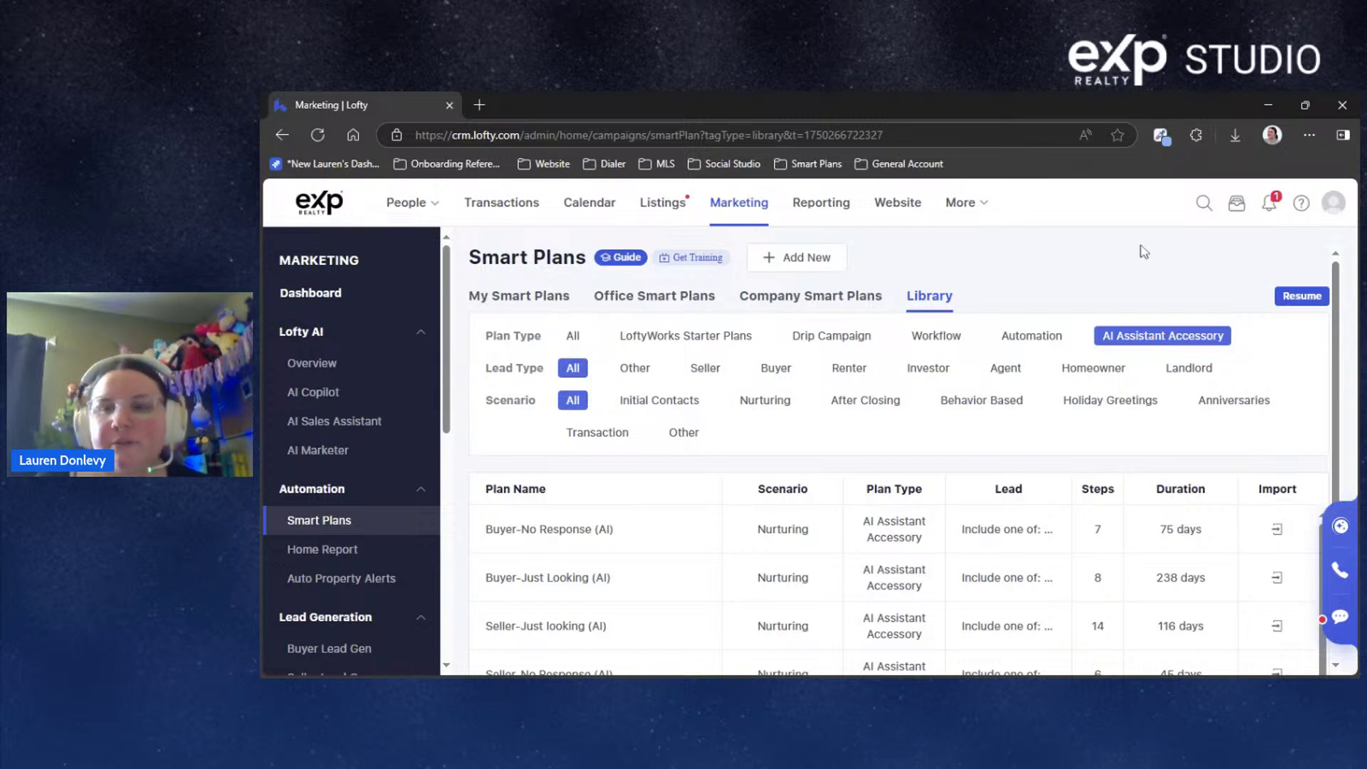
pyautogui.moveTo(1122, 314); pyautogui.dragTo(1099, 273)
pyautogui.scroll(-1, 732, 473)
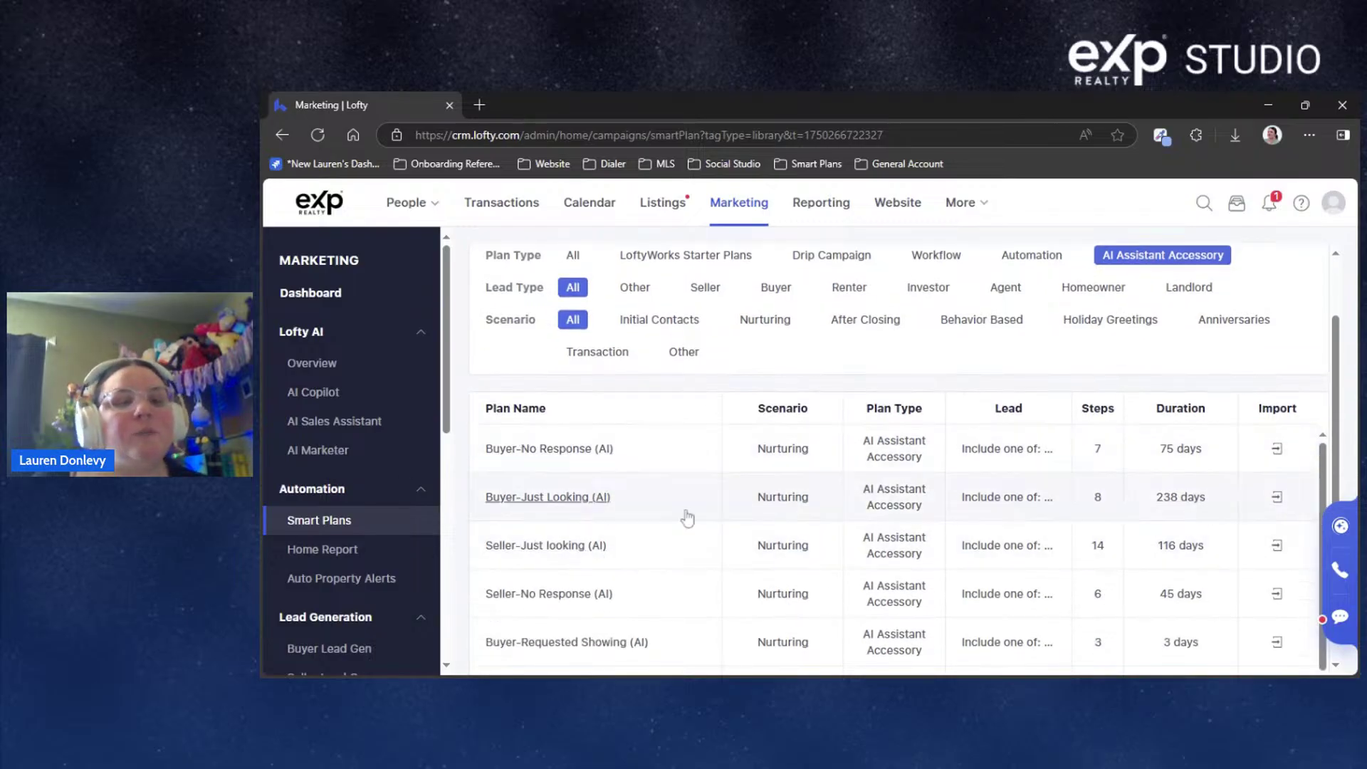
pyautogui.scroll(-1, 696, 472)
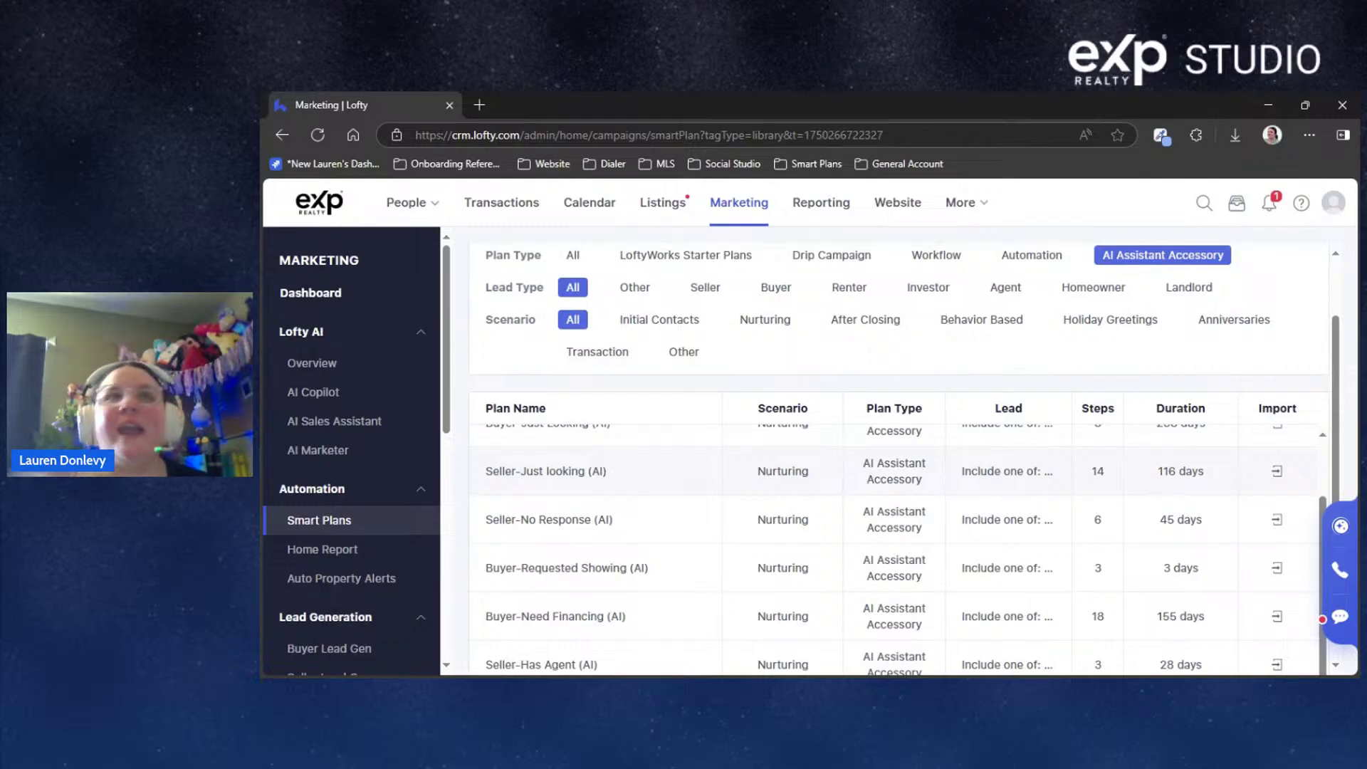
pyautogui.scroll(4, 635, 513)
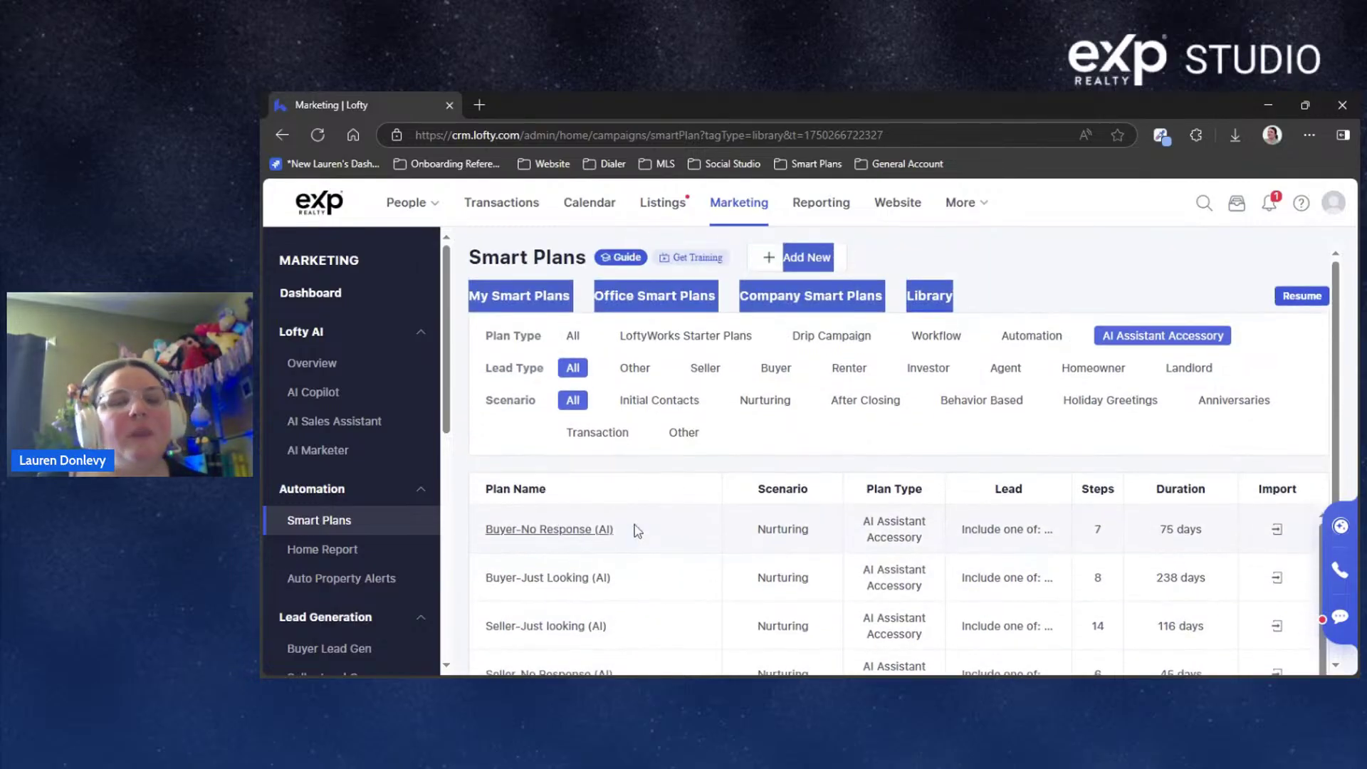
pyautogui.click(632, 493)
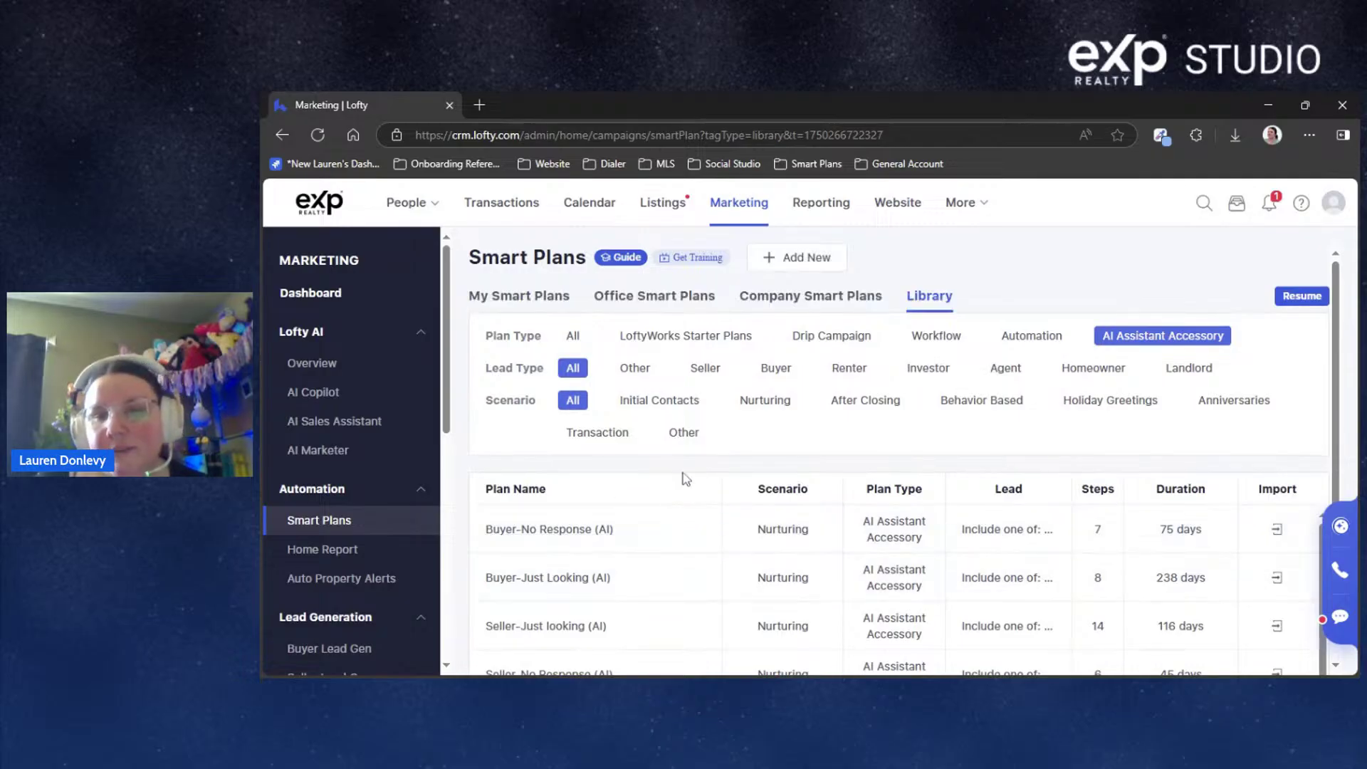
pyautogui.scroll(-3, 683, 477)
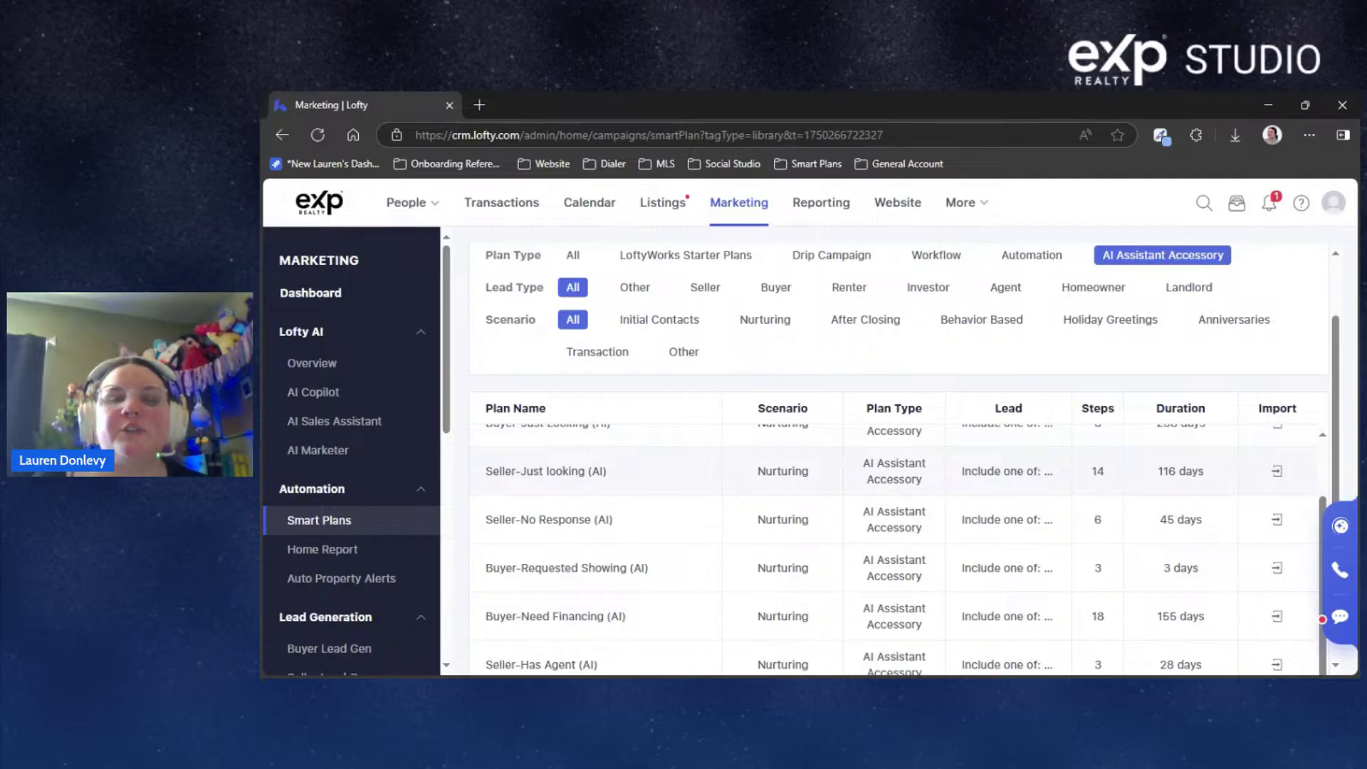
pyautogui.scroll(2, 722, 464)
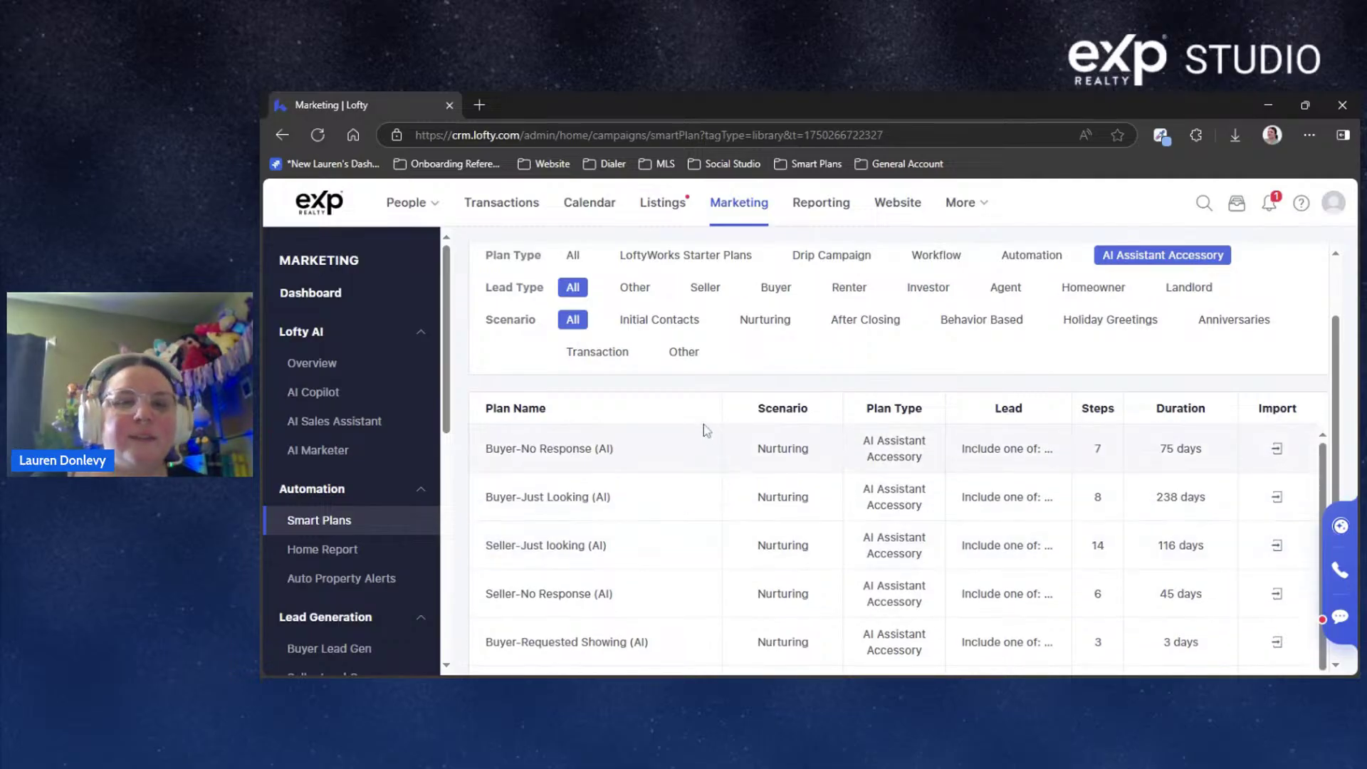
pyautogui.scroll(-1, 673, 403)
pyautogui.scroll(3, 655, 385)
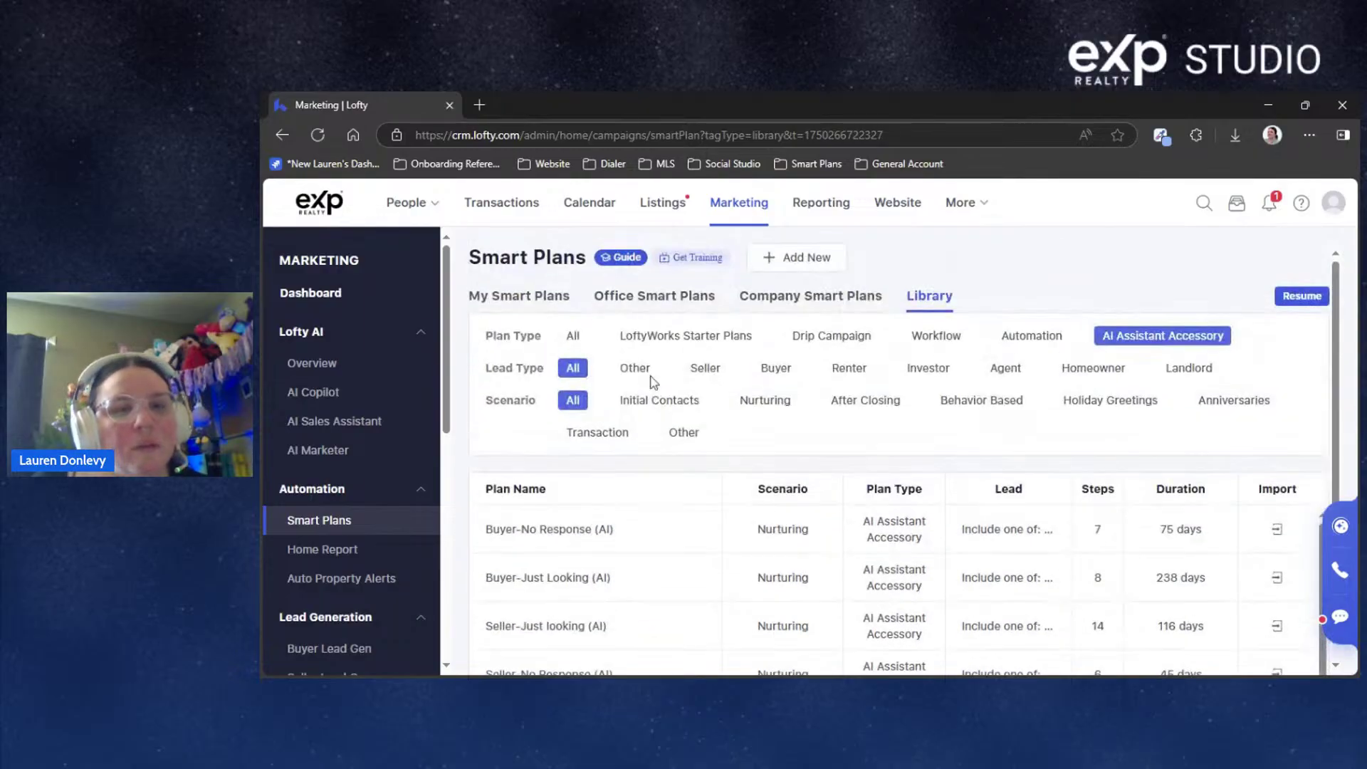
# Reset the Plan Type filter to All and browse the full list of Library plans
pyautogui.click(577, 336)
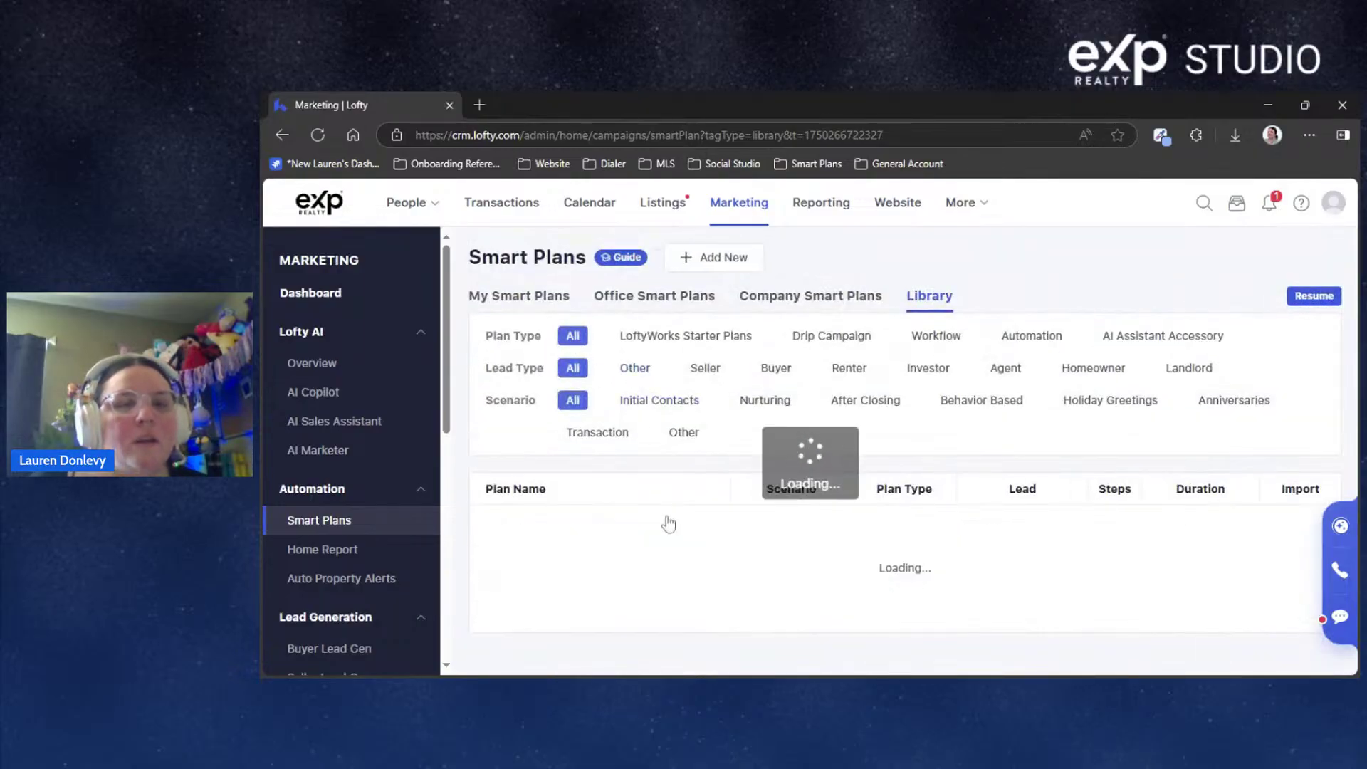
pyautogui.scroll(-4, 719, 456)
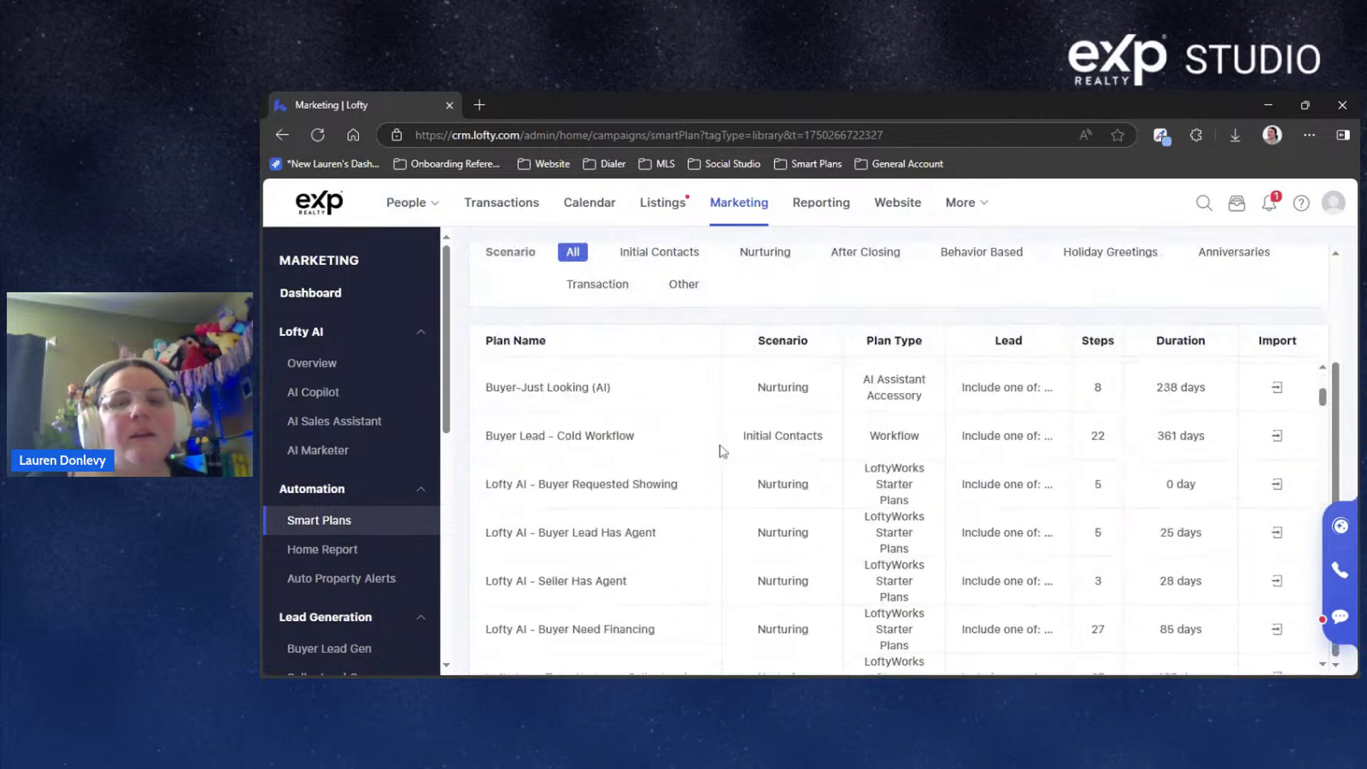
pyautogui.scroll(3, 722, 451)
pyautogui.scroll(2, 723, 451)
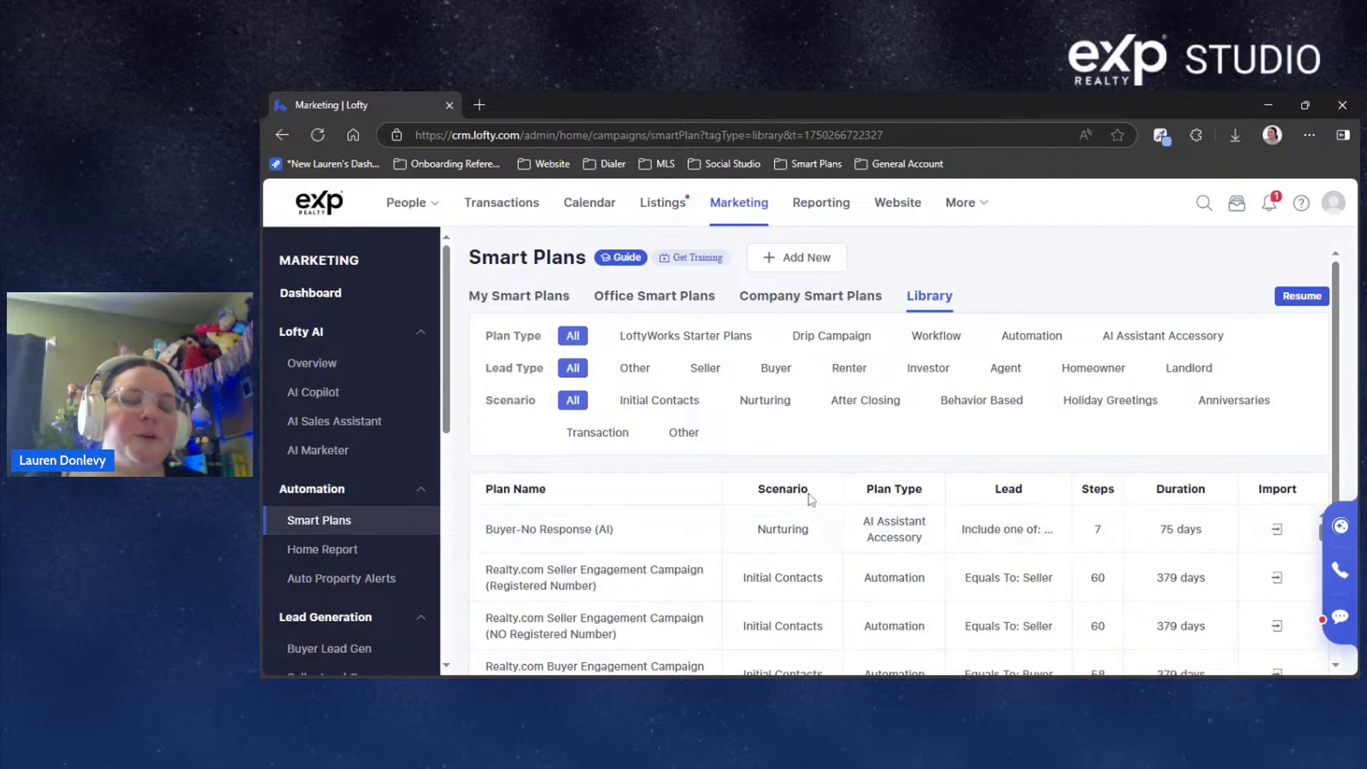
# Preview the Buyer-No Response (AI) library plan and review its target lead type and the content of its first text and email
pyautogui.click(578, 530)
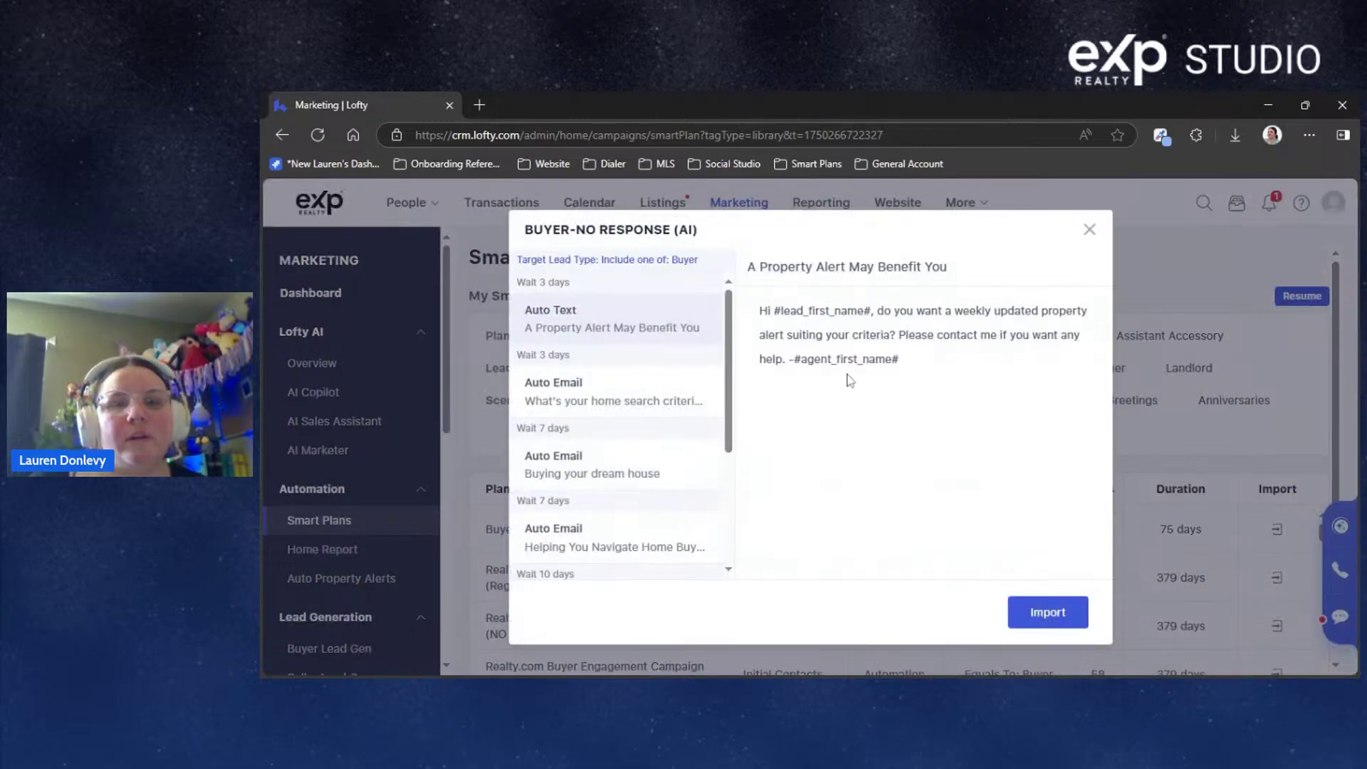
pyautogui.click(654, 395)
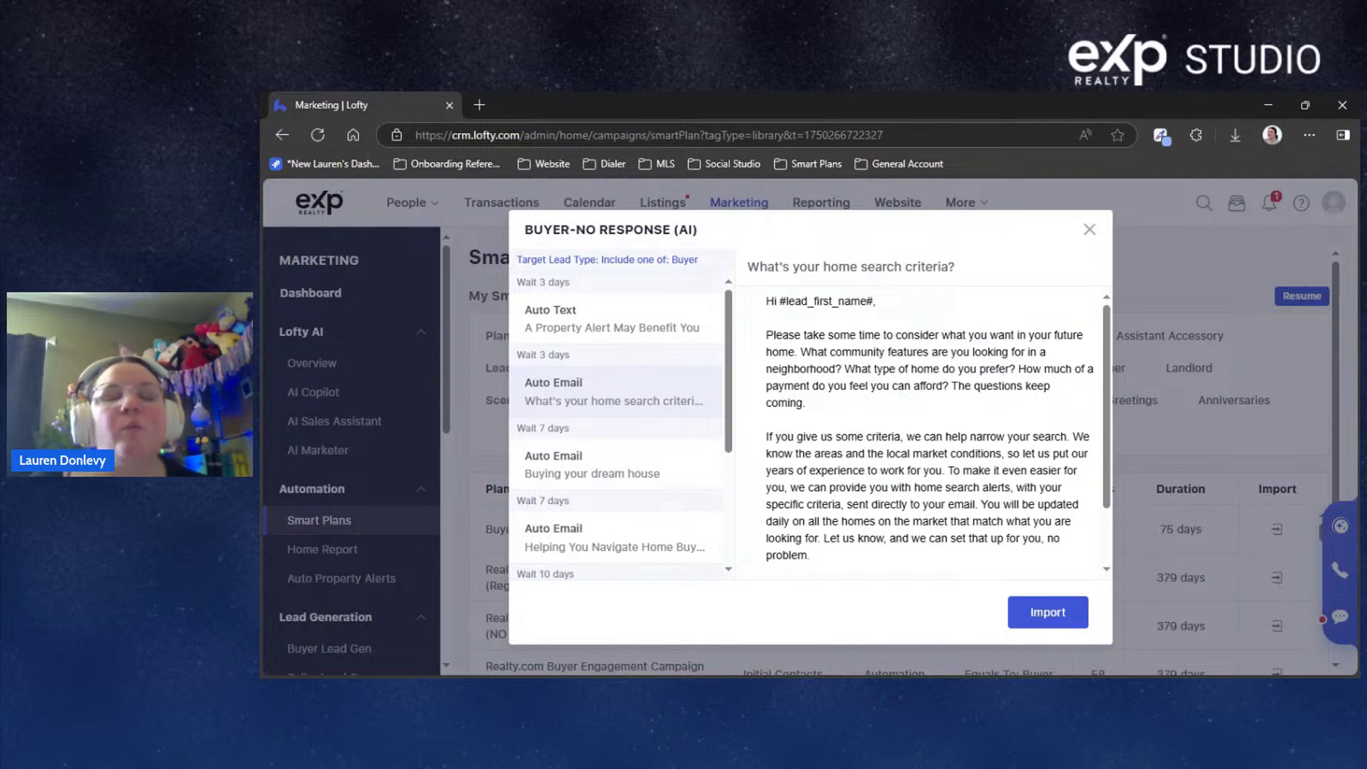
pyautogui.click(552, 302)
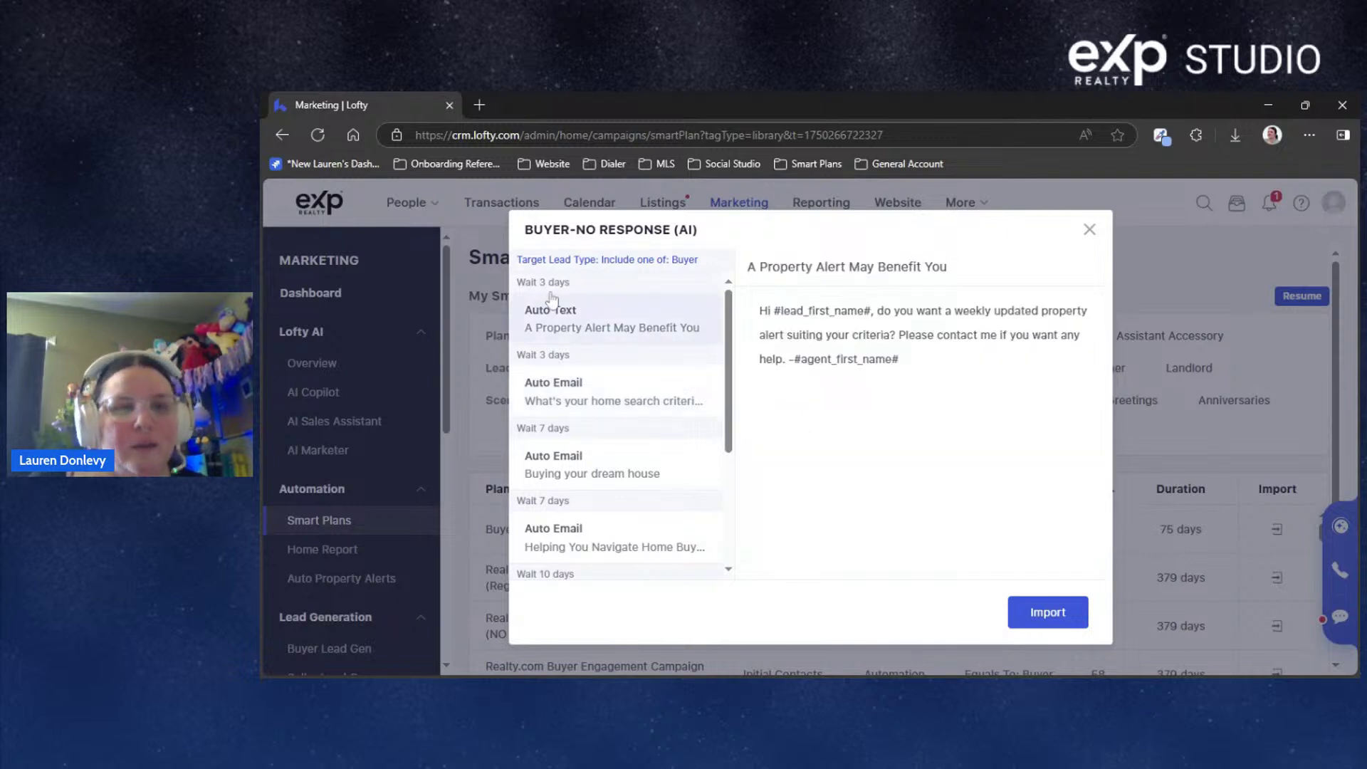
pyautogui.moveTo(517, 259); pyautogui.dragTo(709, 261)
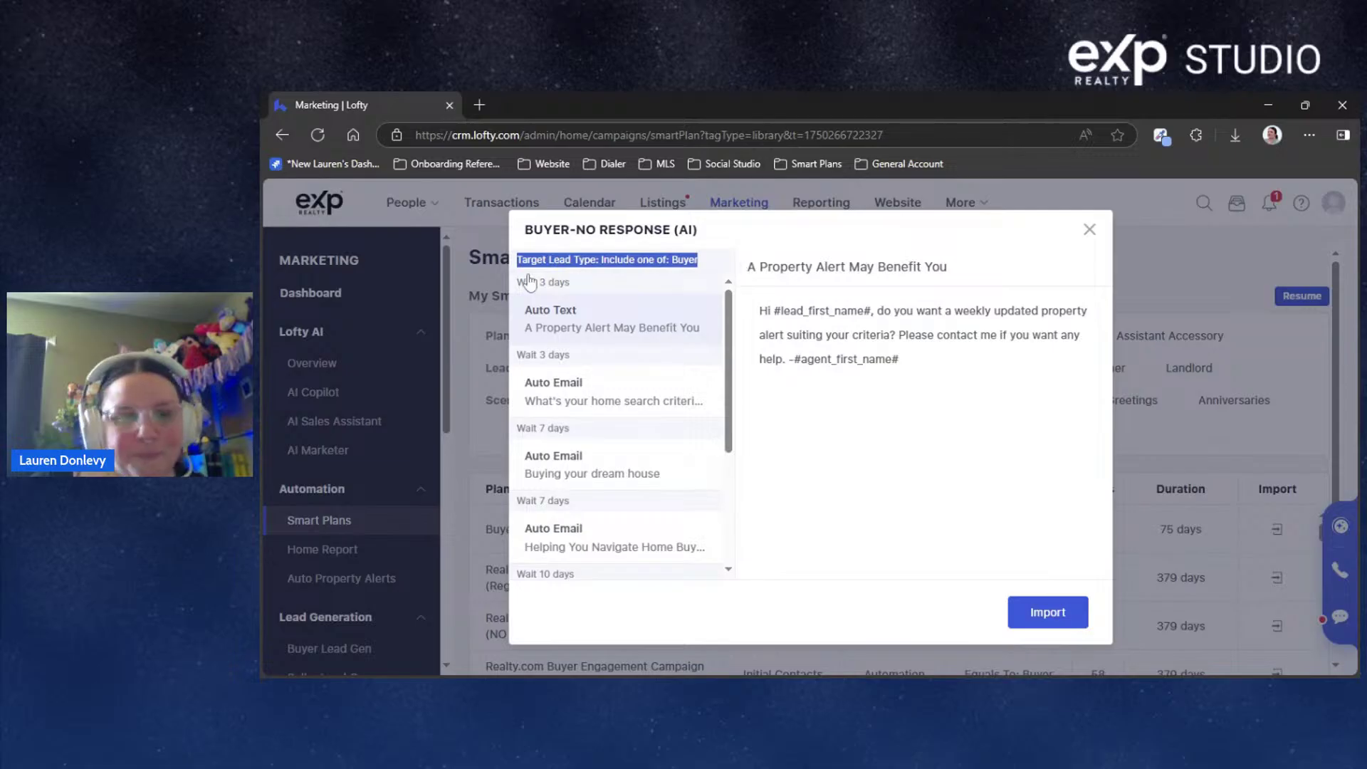
pyautogui.moveTo(607, 284); pyautogui.dragTo(623, 272)
pyautogui.click(587, 329)
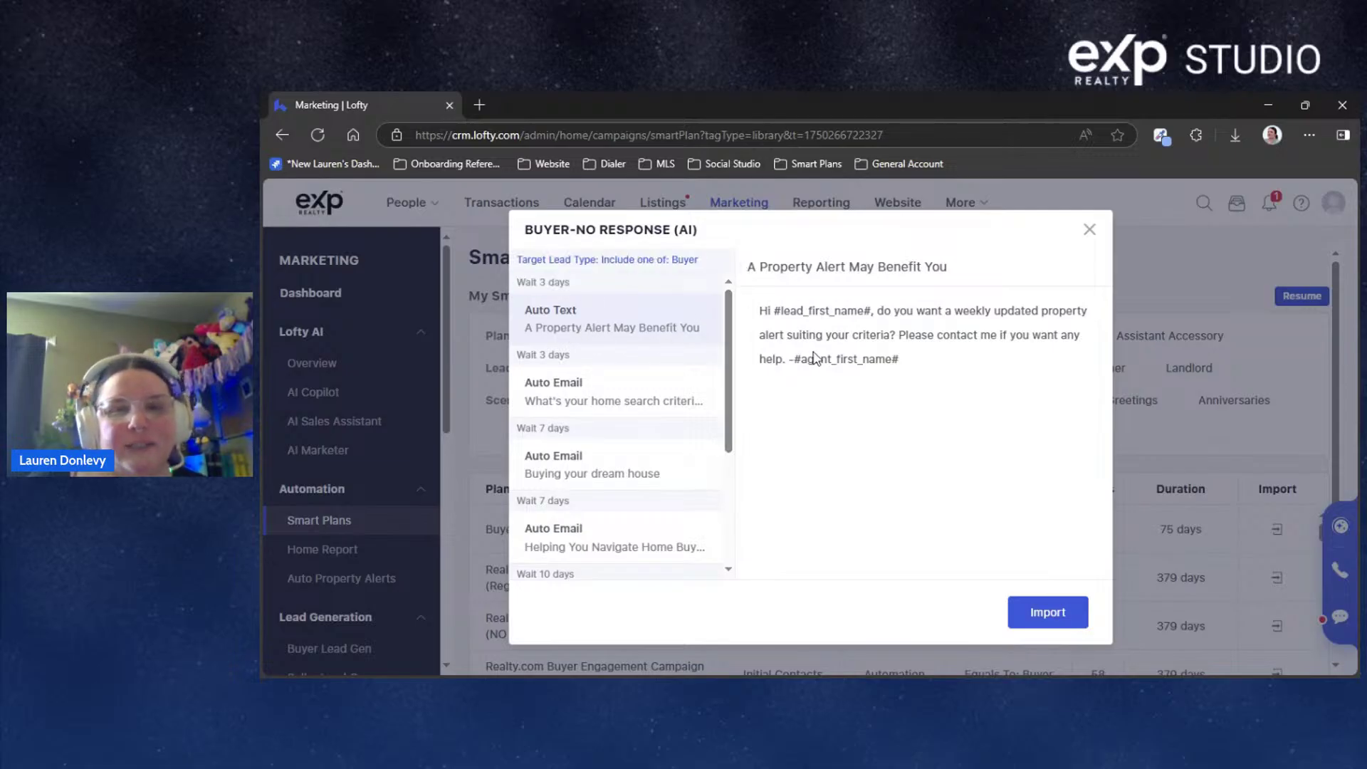
# Review the wait times between the plan's steps and read the "What's your home search criteria?" and "Buying your dream house" emails
pyautogui.moveTo(516, 356); pyautogui.dragTo(570, 358)
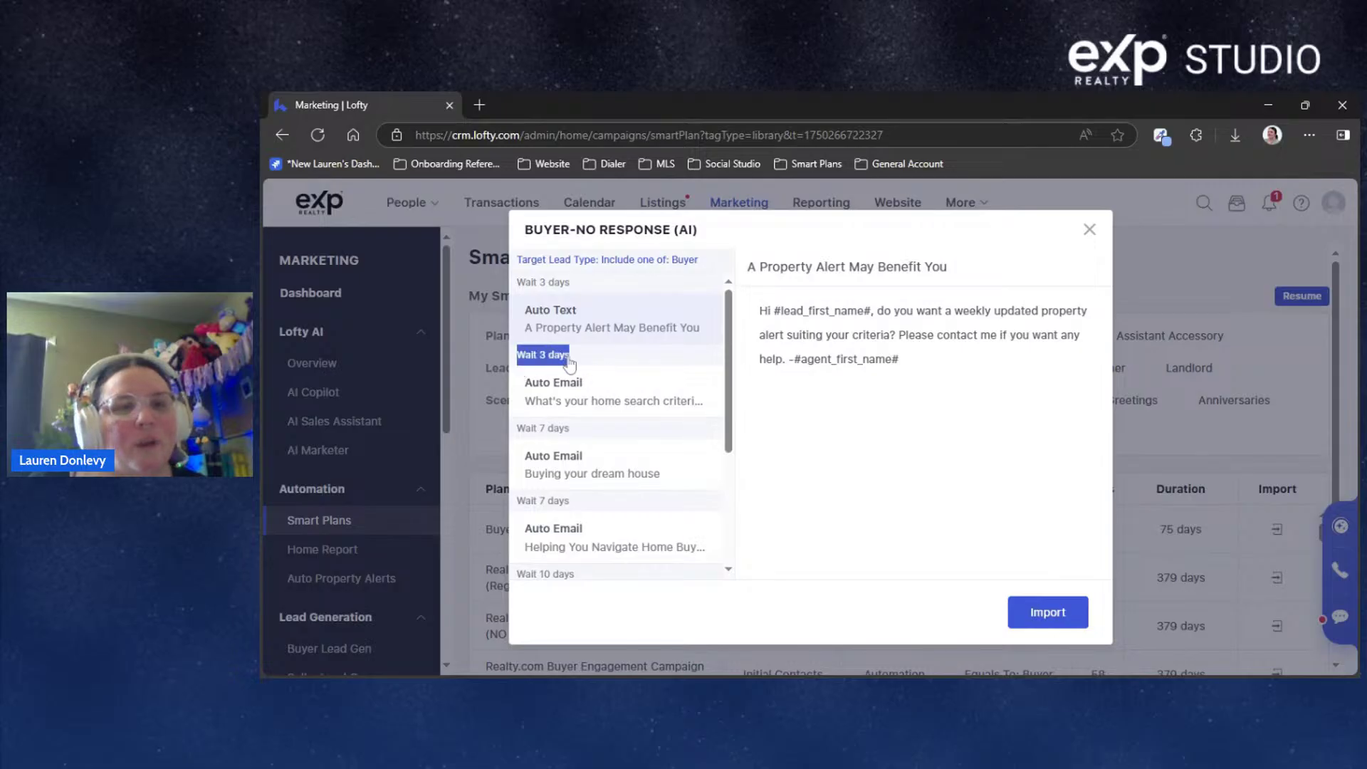
pyautogui.click(627, 404)
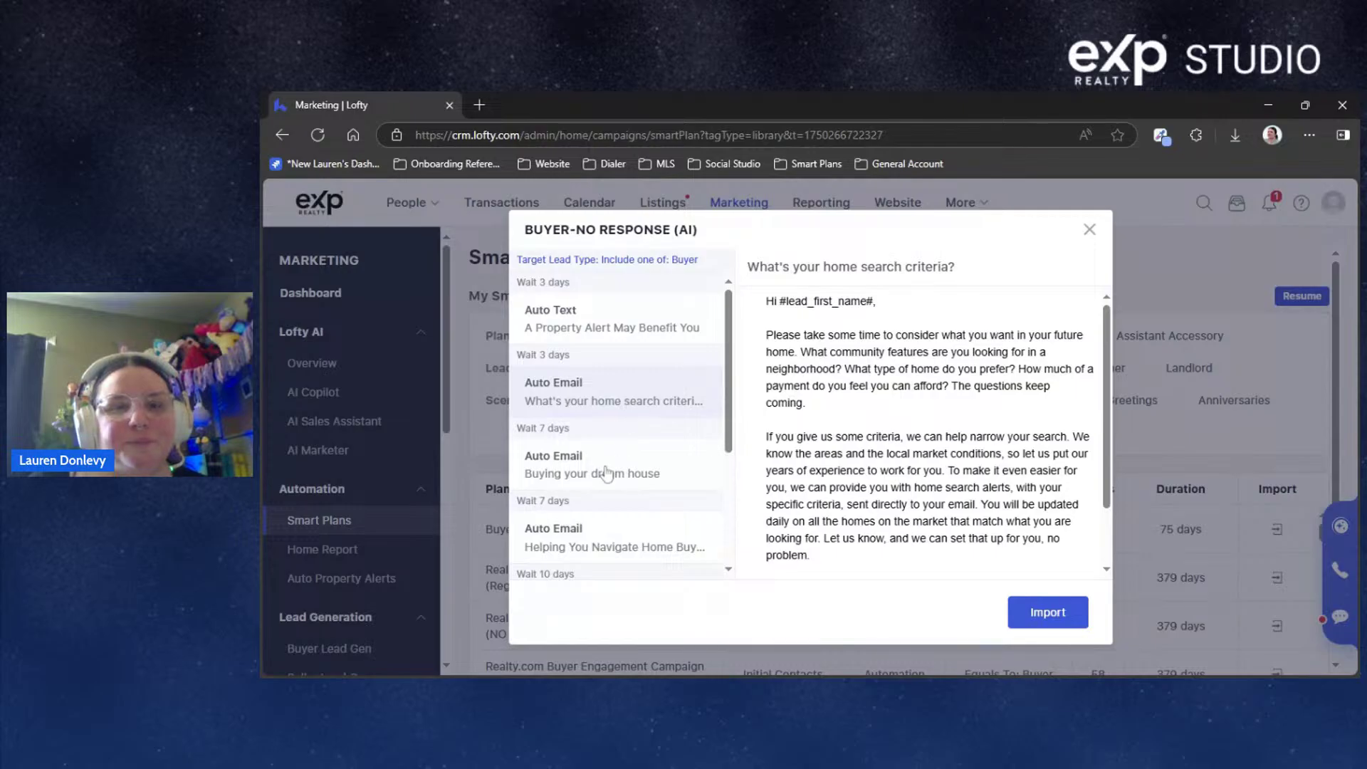
pyautogui.click(580, 472)
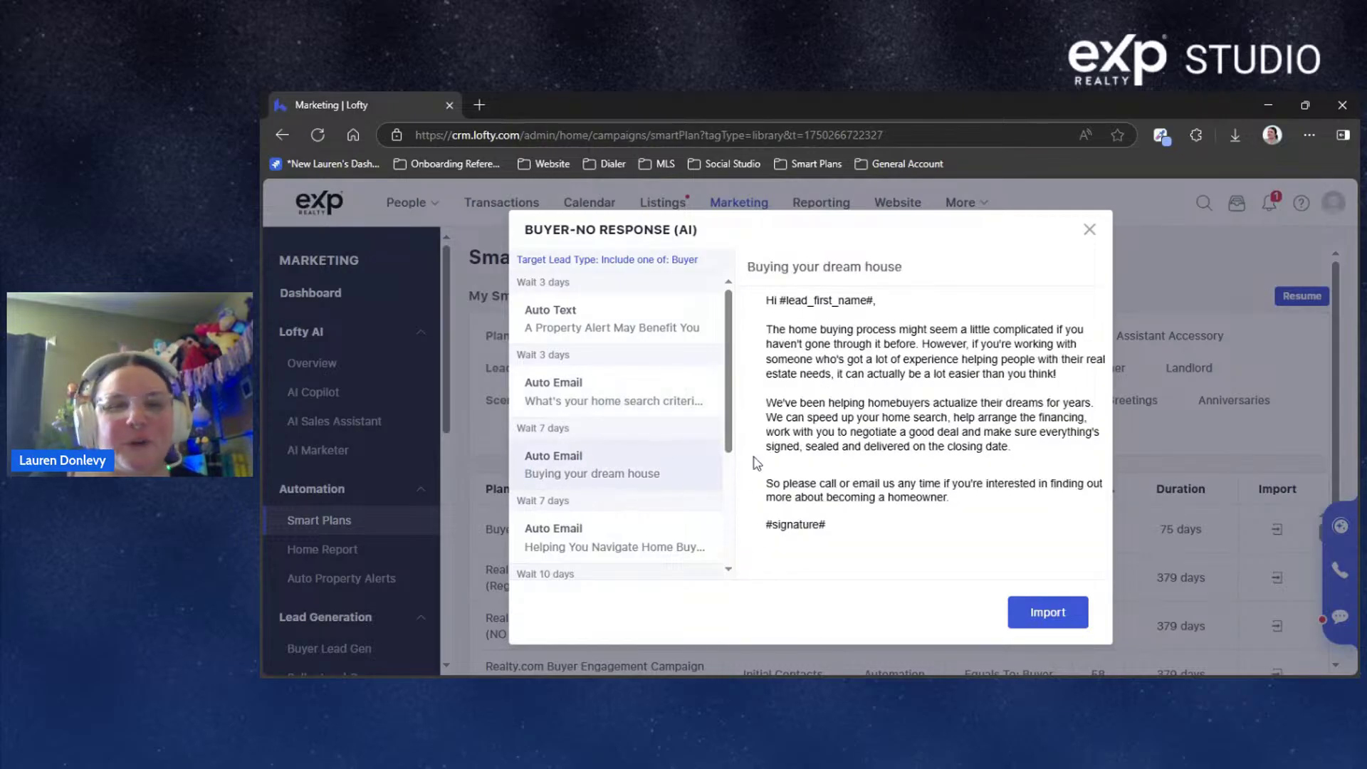
pyautogui.moveTo(728, 307); pyautogui.dragTo(727, 308)
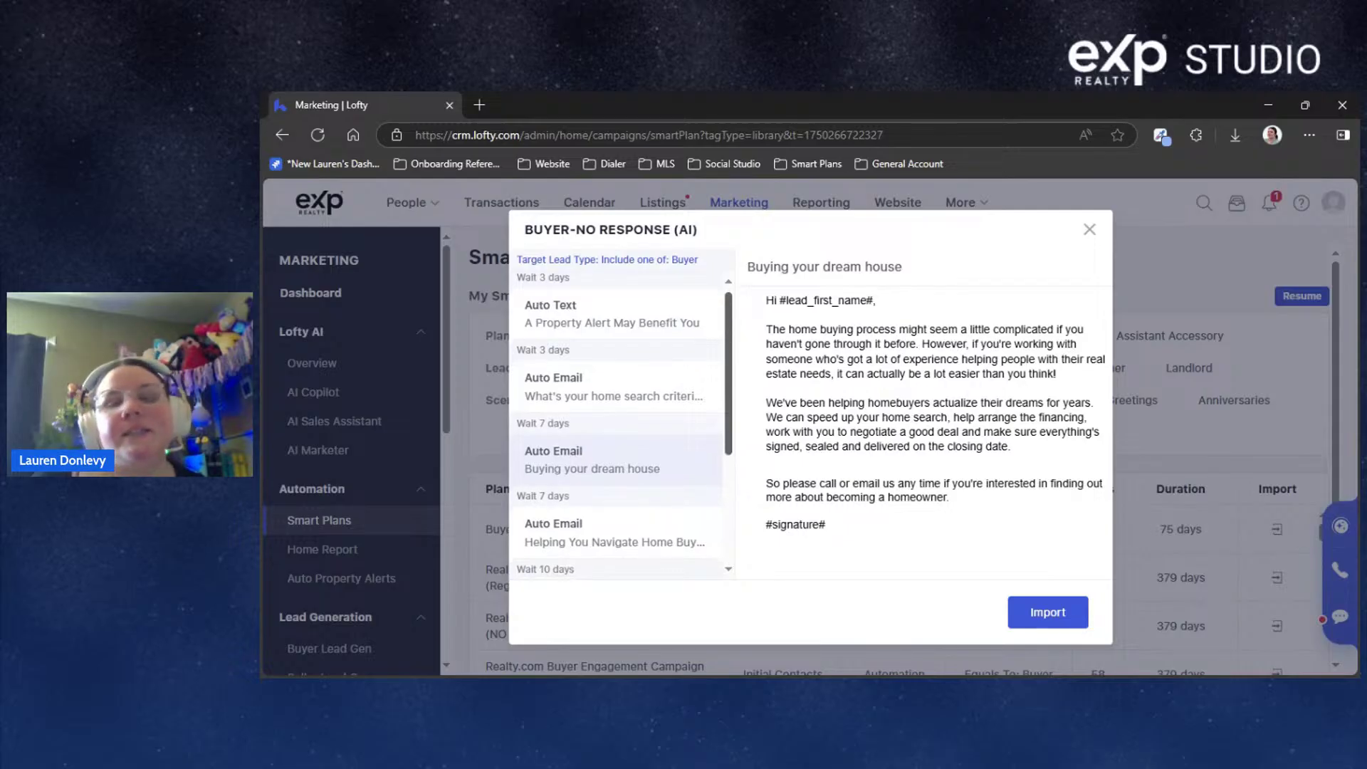
pyautogui.scroll(-2, 730, 308)
pyautogui.scroll(2, 730, 307)
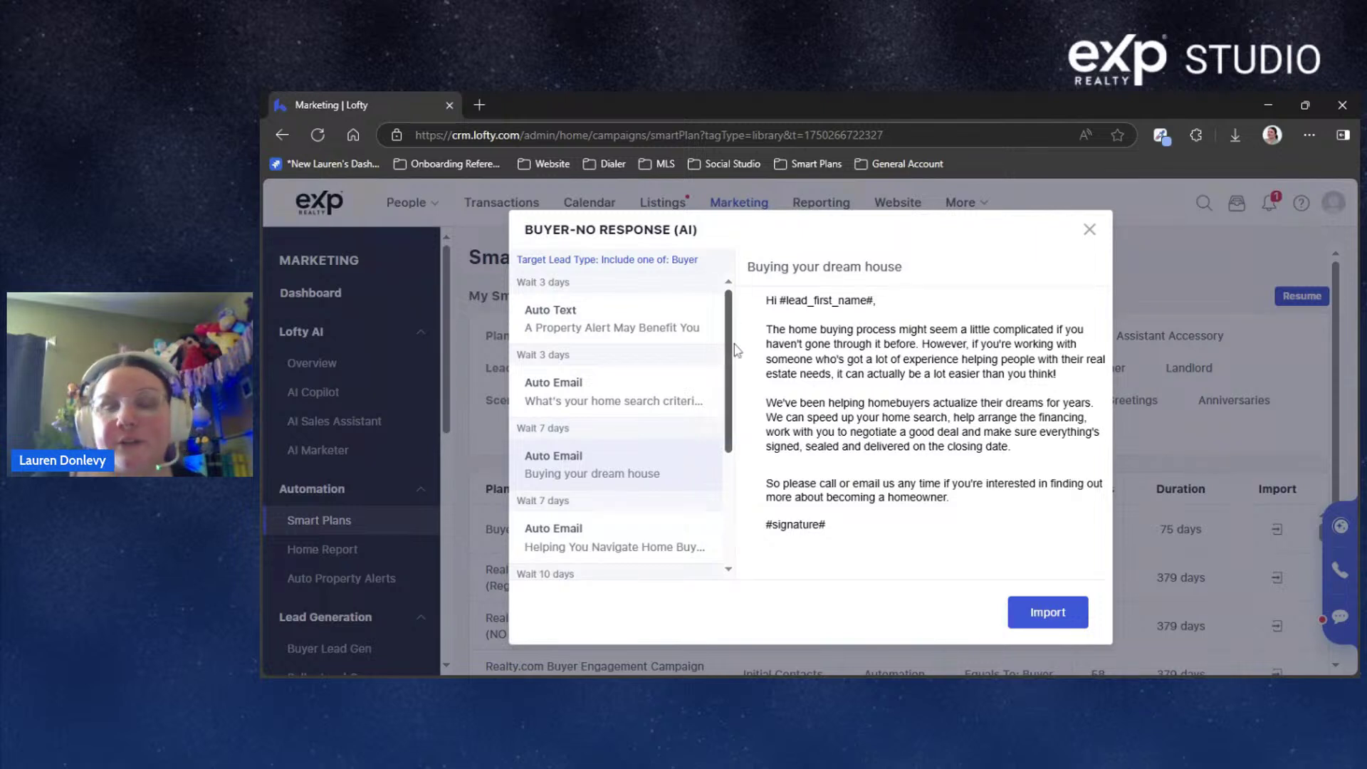
pyautogui.hotkey('ctrl', 'a')
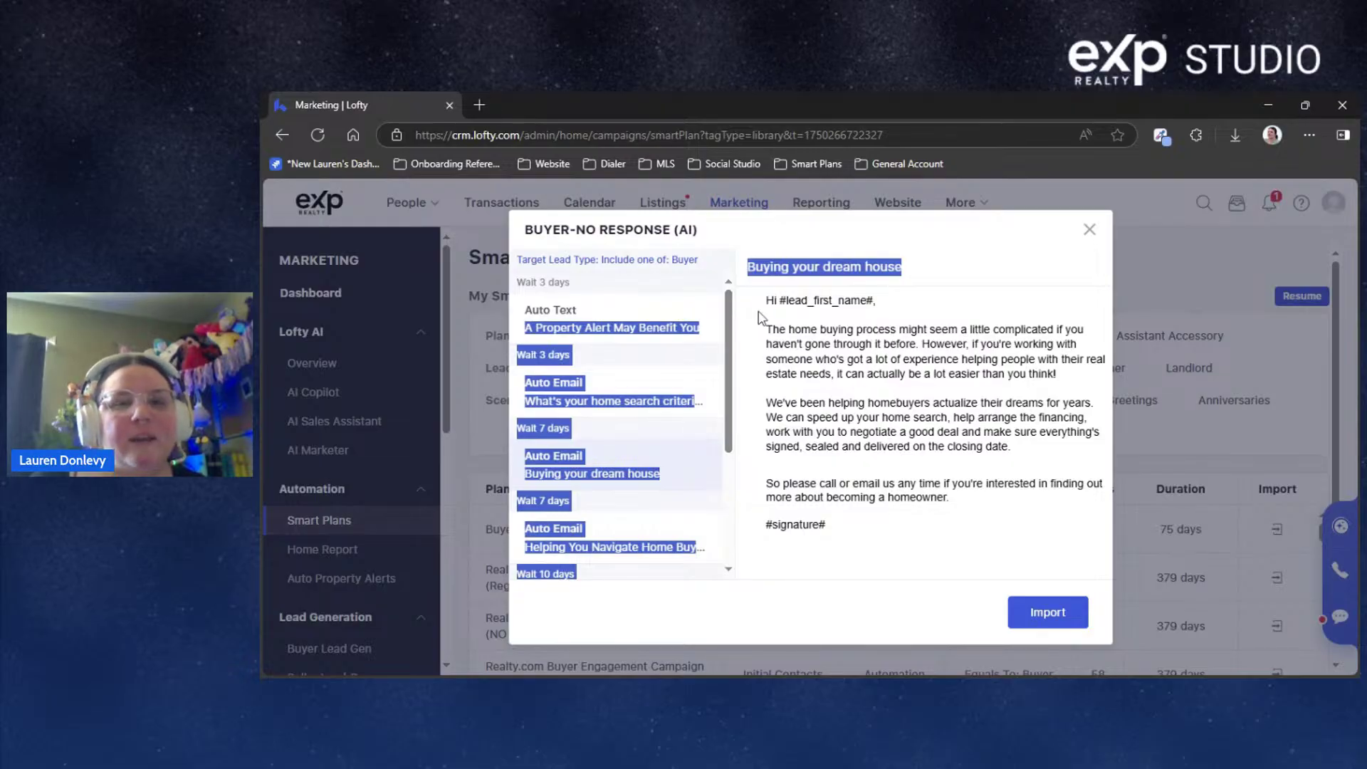
pyautogui.click(737, 304)
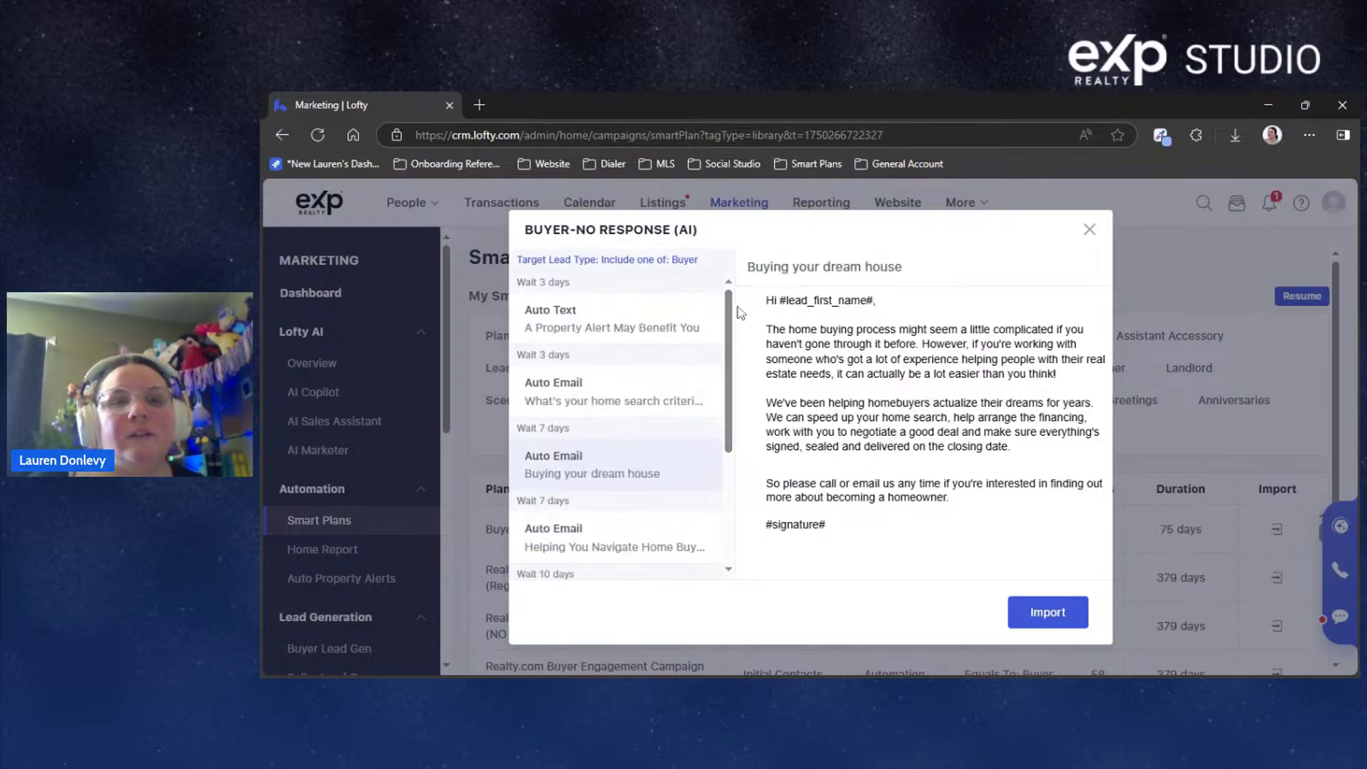
pyautogui.moveTo(730, 310); pyautogui.dragTo(737, 225)
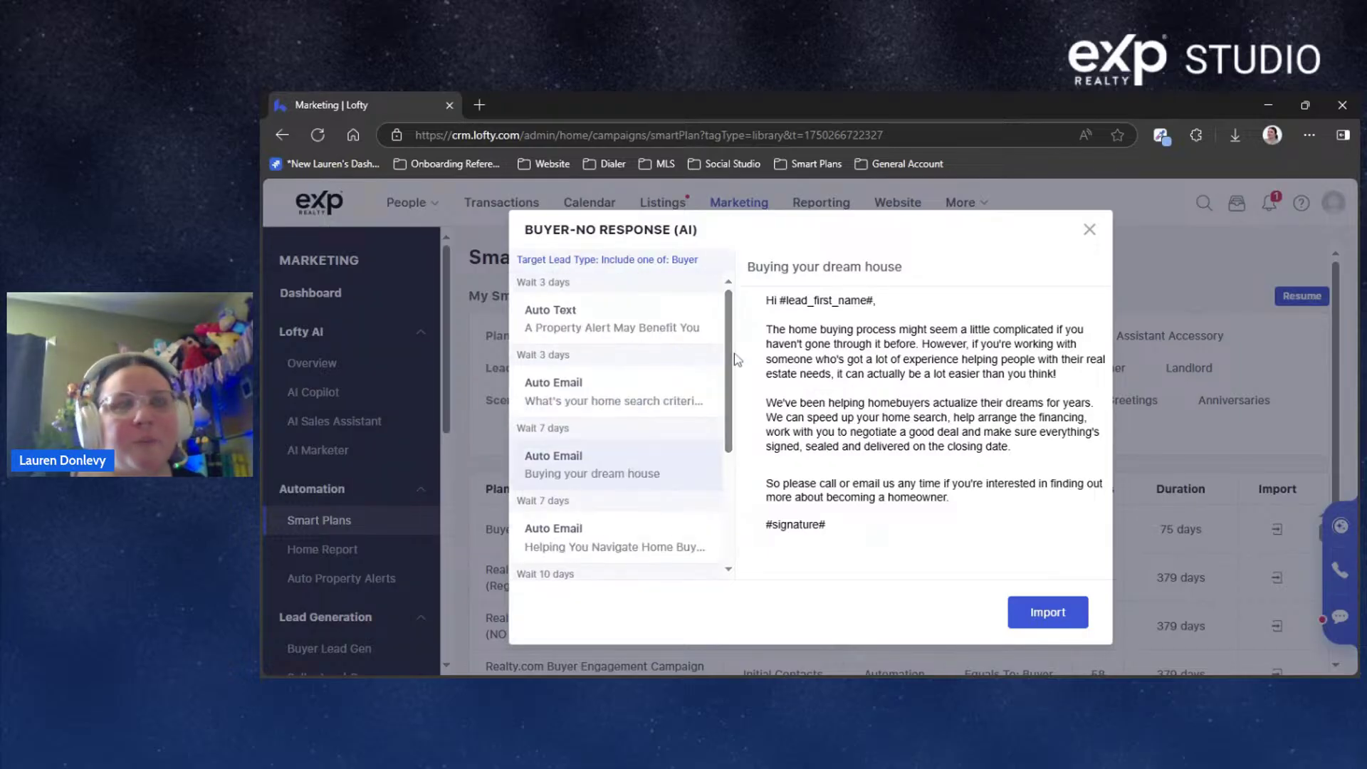
# Start importing the Buyer-No Response (AI) plan and review its name, target lead type, scope, auto-apply and auto-pause settings
pyautogui.click(1057, 612)
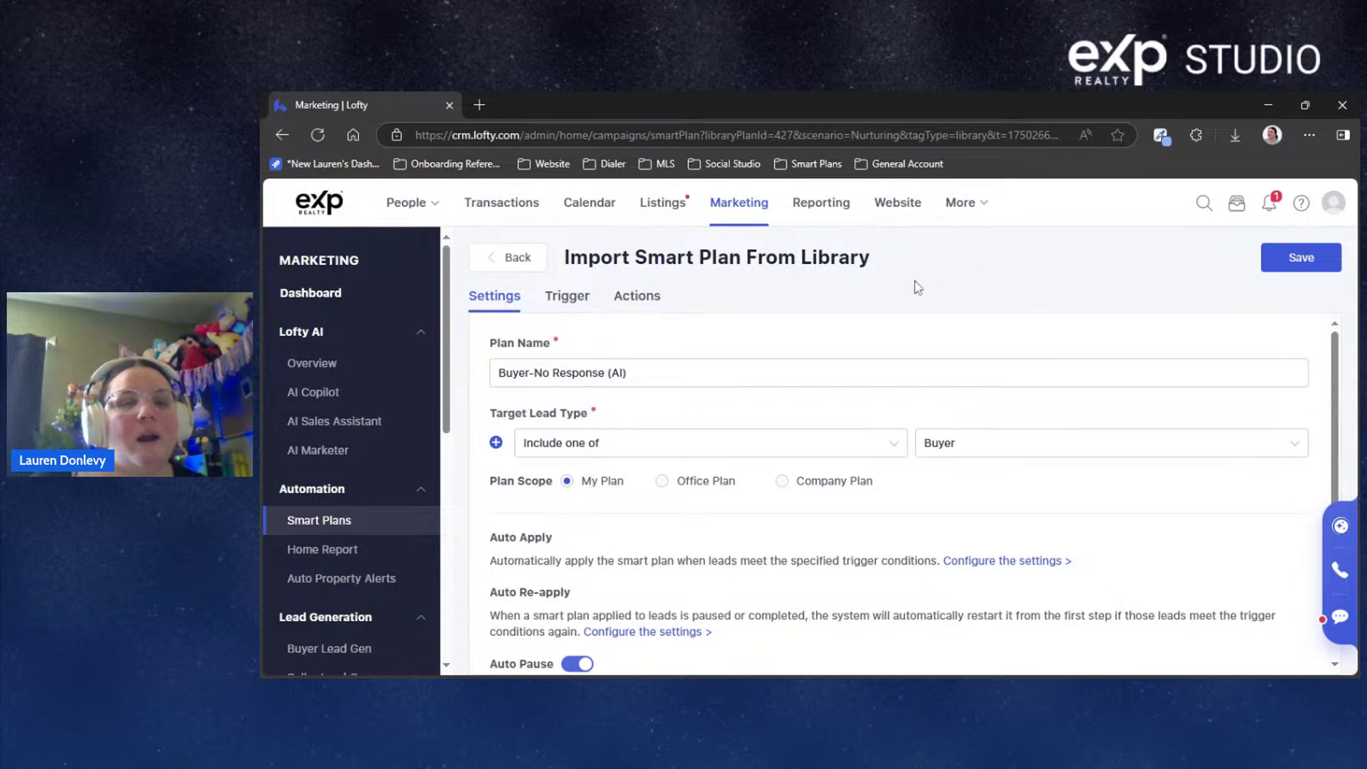
pyautogui.scroll(-1, 918, 324)
pyautogui.scroll(1, 904, 317)
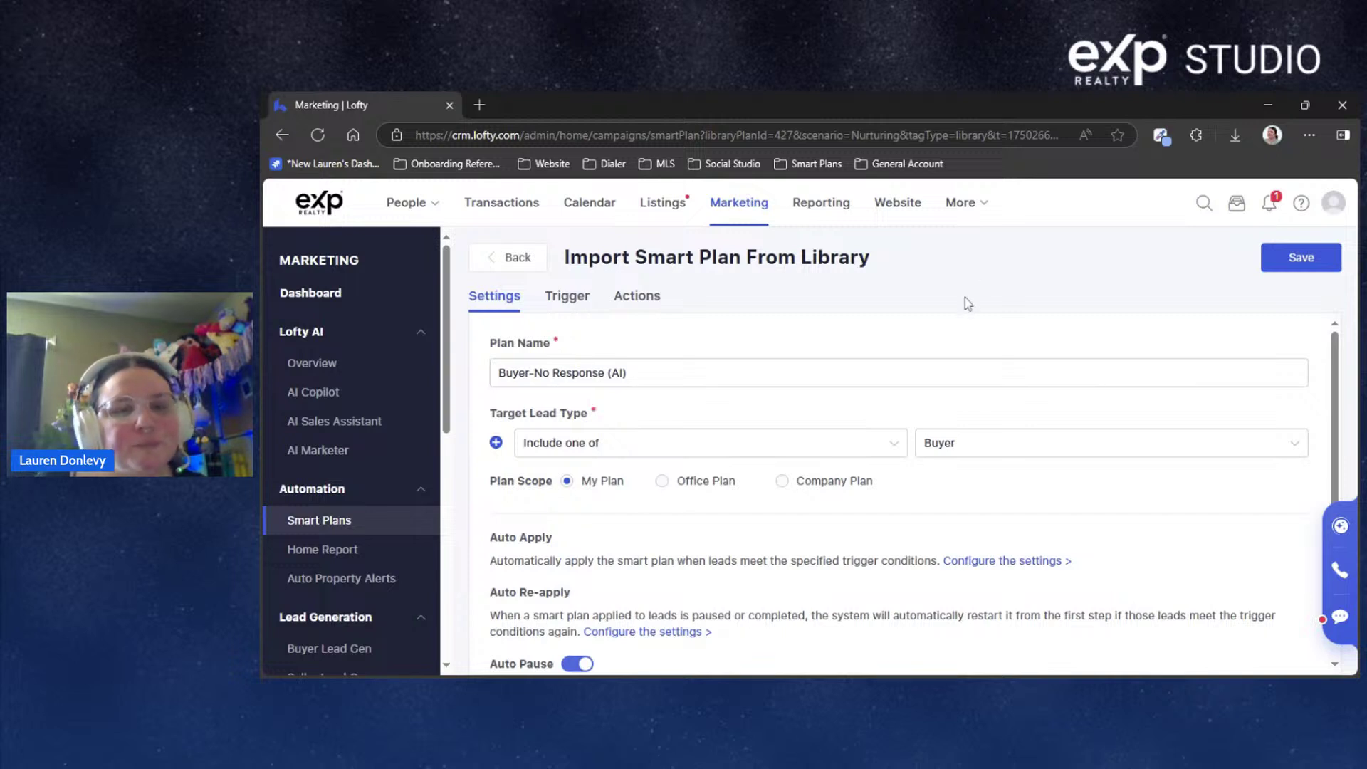
pyautogui.scroll(-1, 938, 457)
pyautogui.scroll(1, 939, 457)
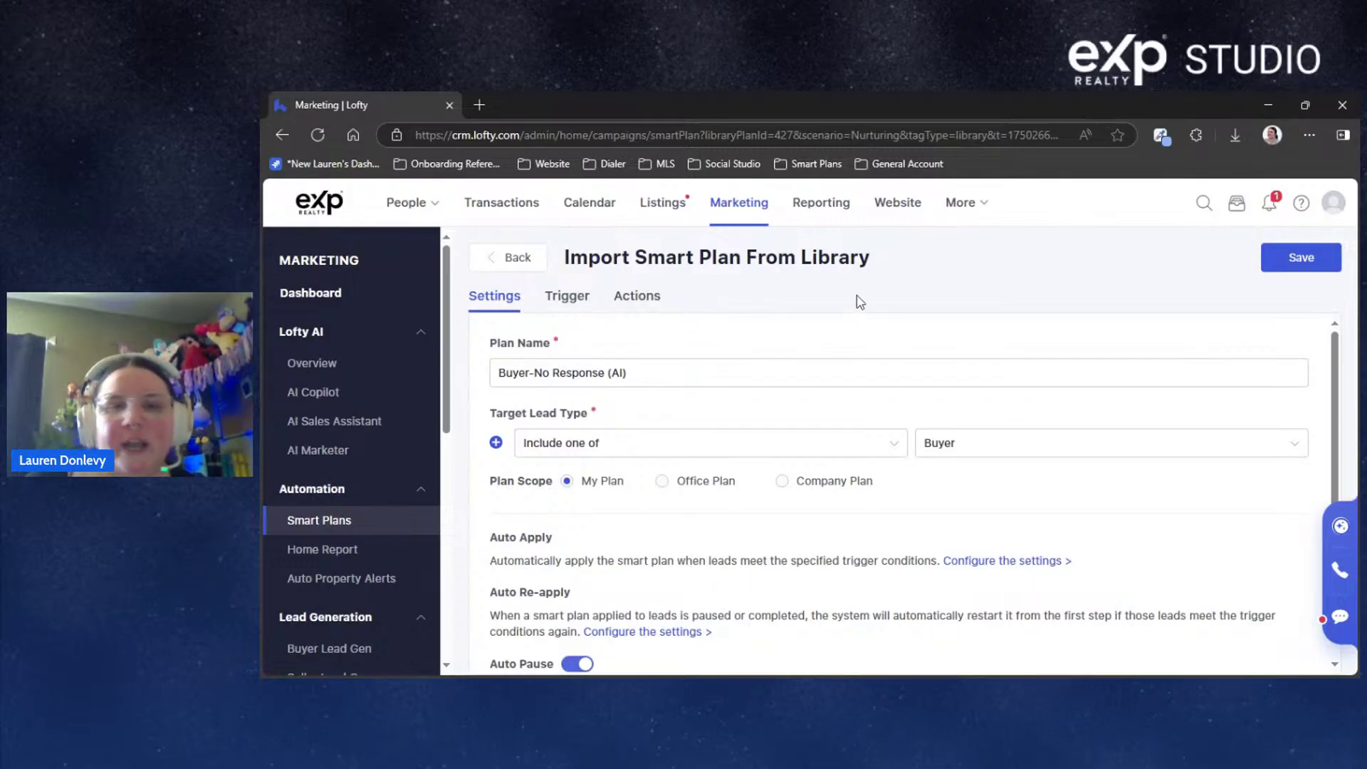
pyautogui.scroll(-1, 613, 333)
pyautogui.scroll(1, 555, 329)
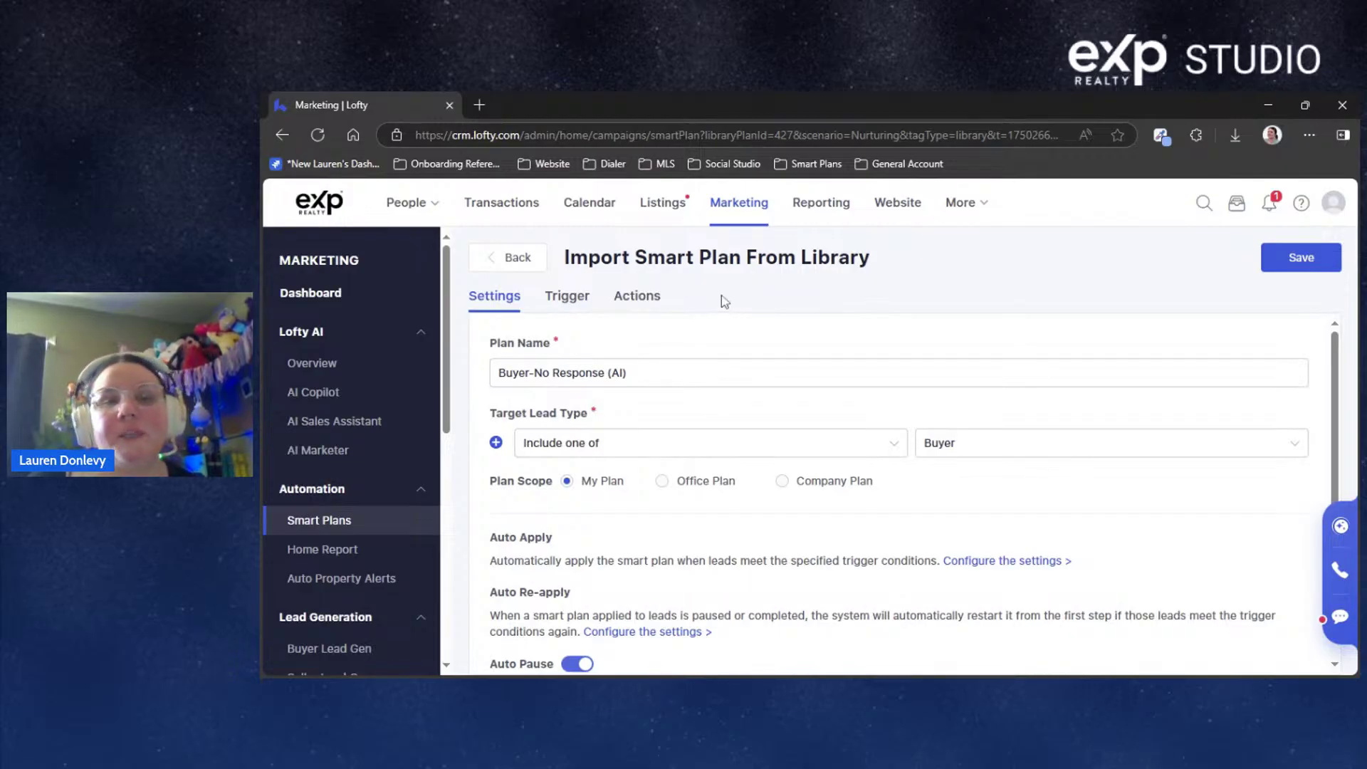
pyautogui.scroll(-1, 648, 491)
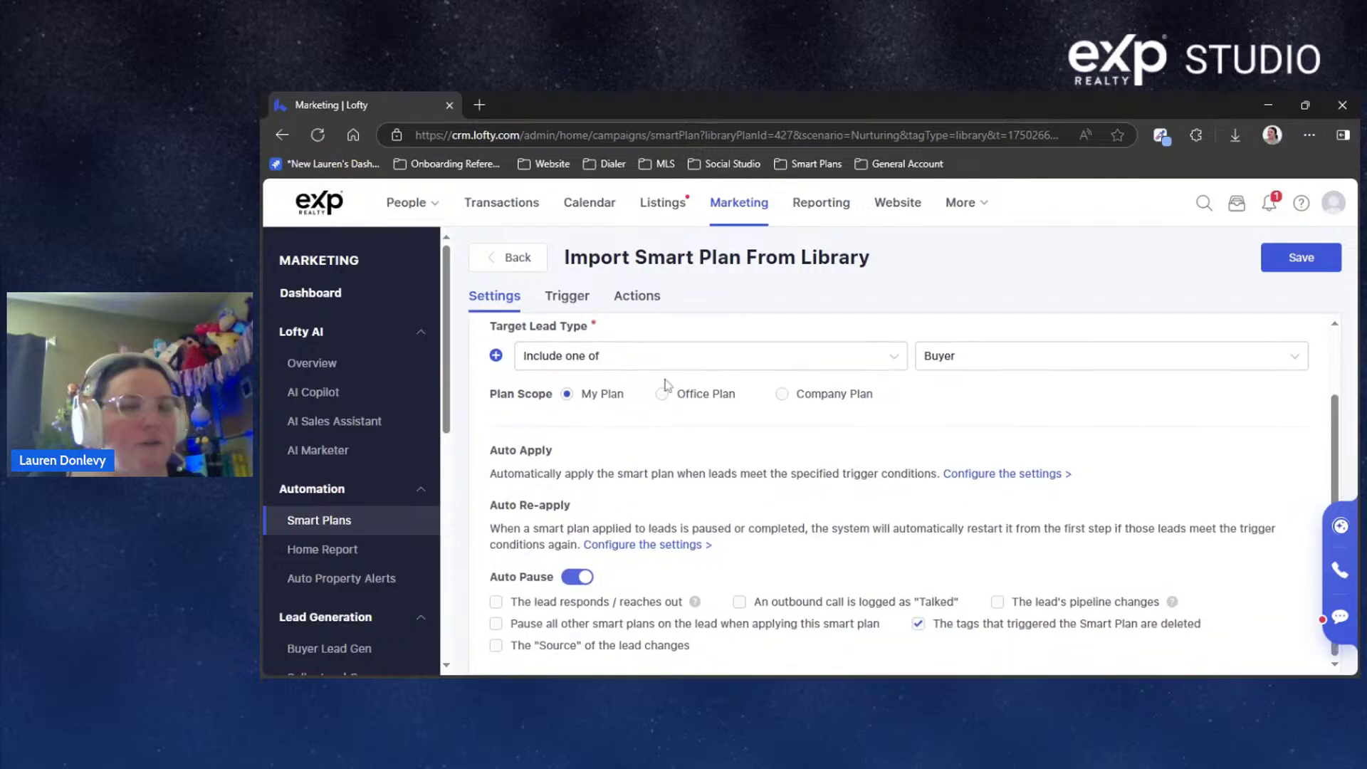
# Examine the fields available for a new condition on the plan's Lead Meets Specified Conditions trigger, and close the conditions without saving
pyautogui.click(567, 306)
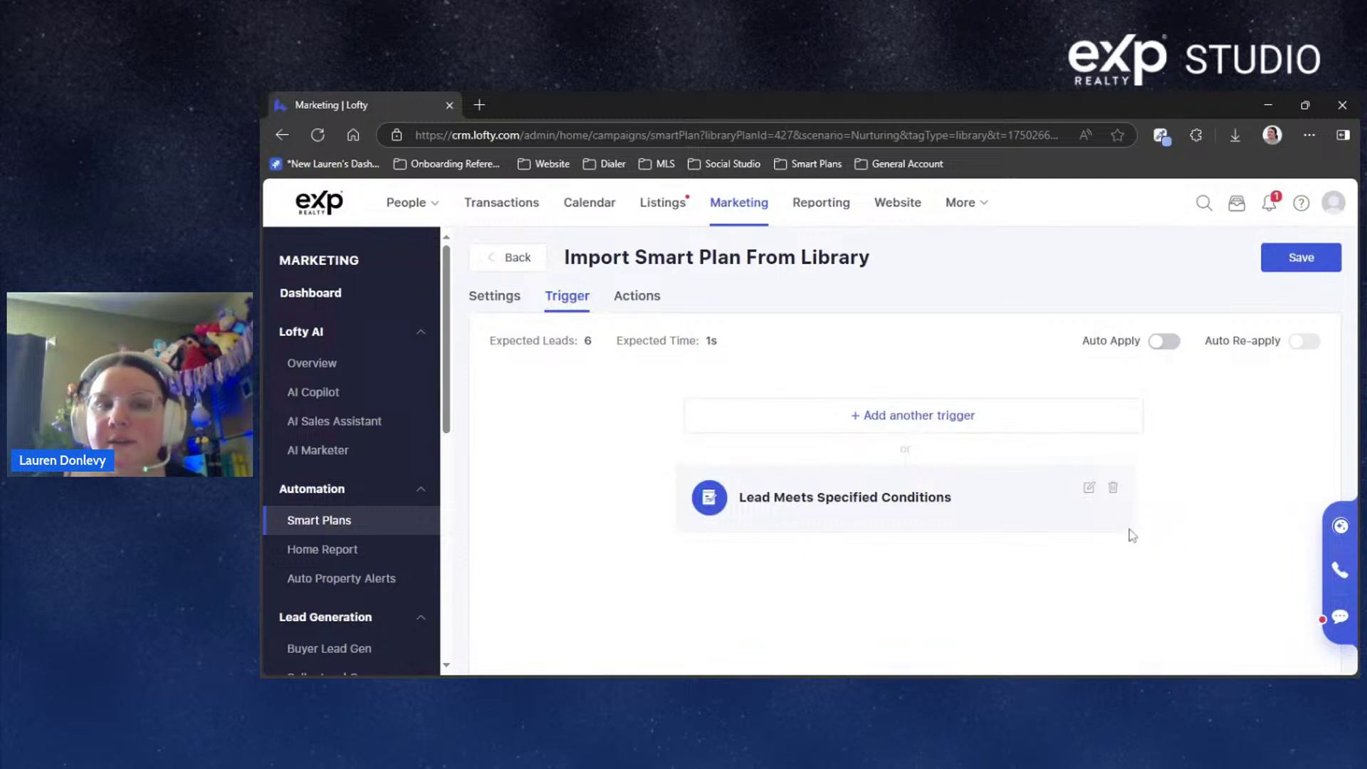
pyautogui.click(1088, 487)
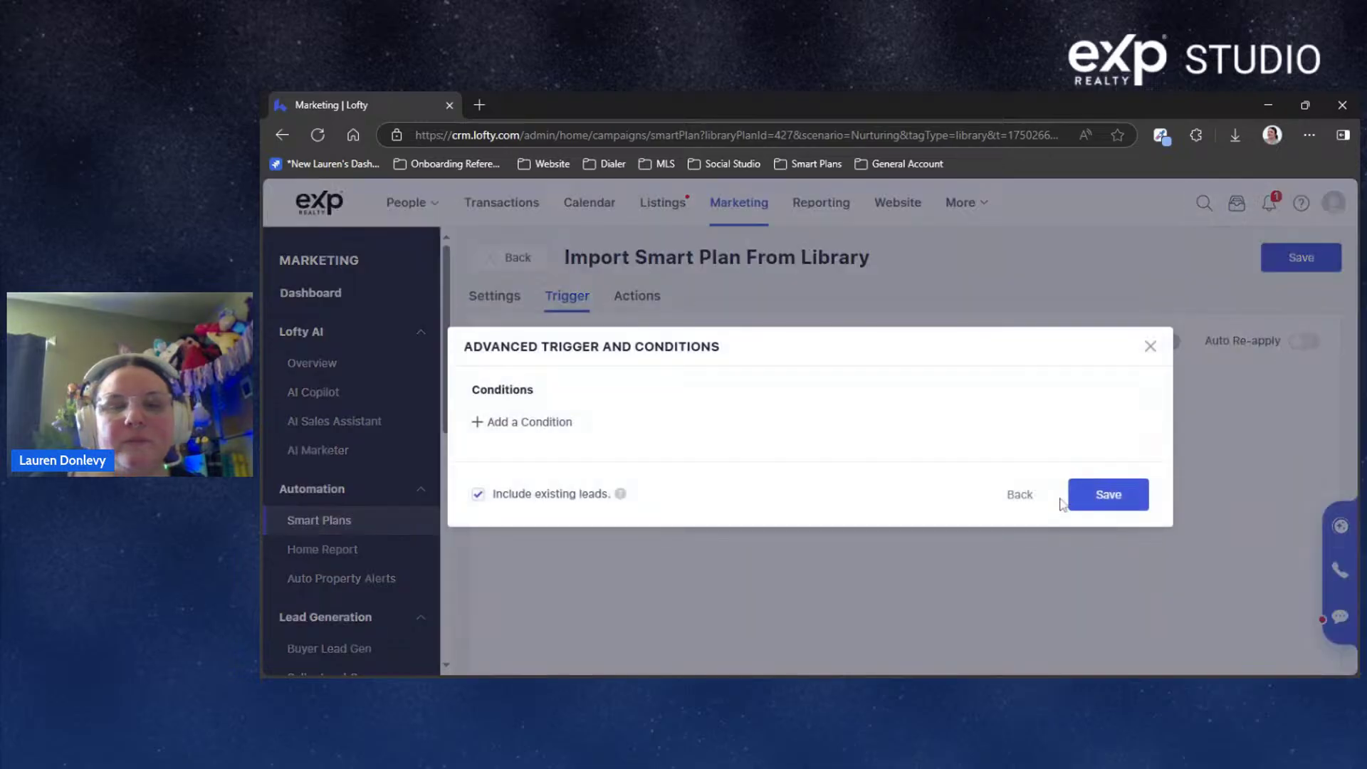
pyautogui.click(512, 427)
pyautogui.click(601, 417)
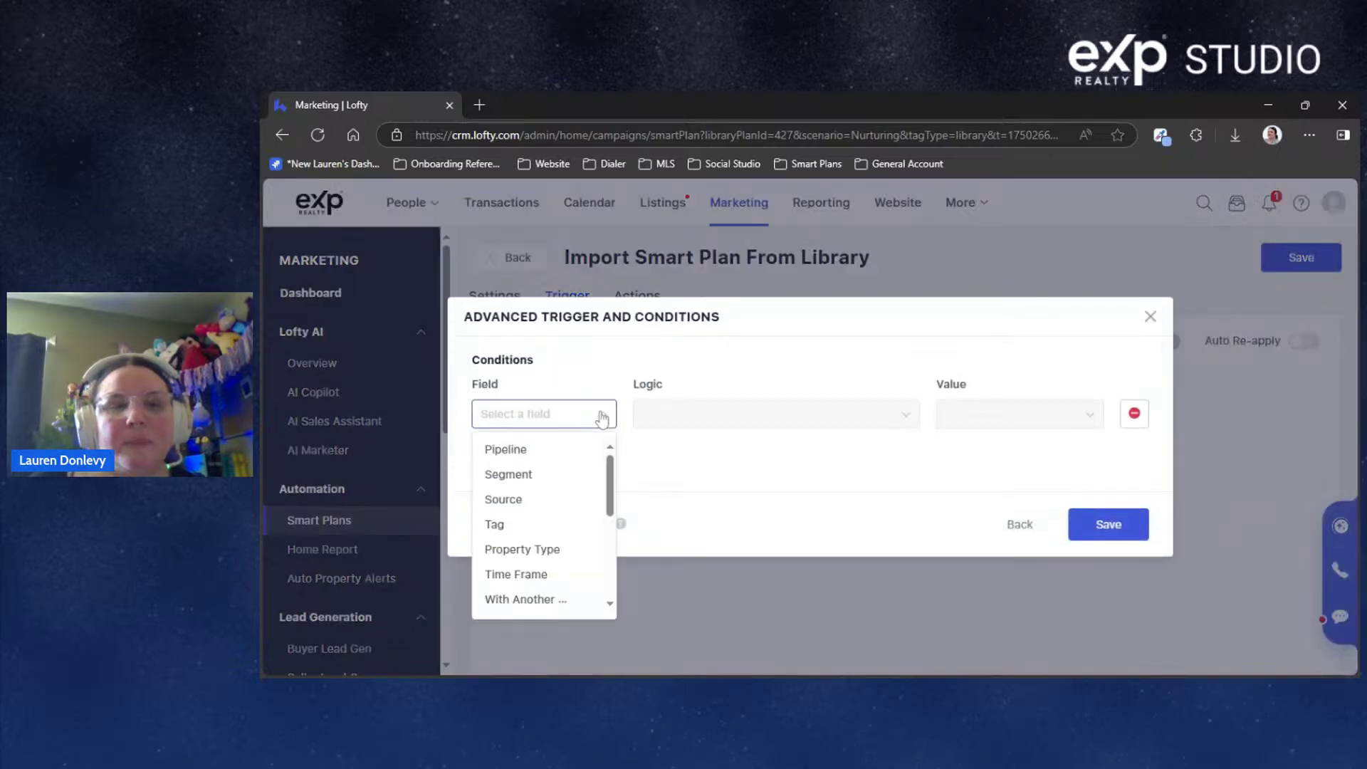
pyautogui.click(1149, 316)
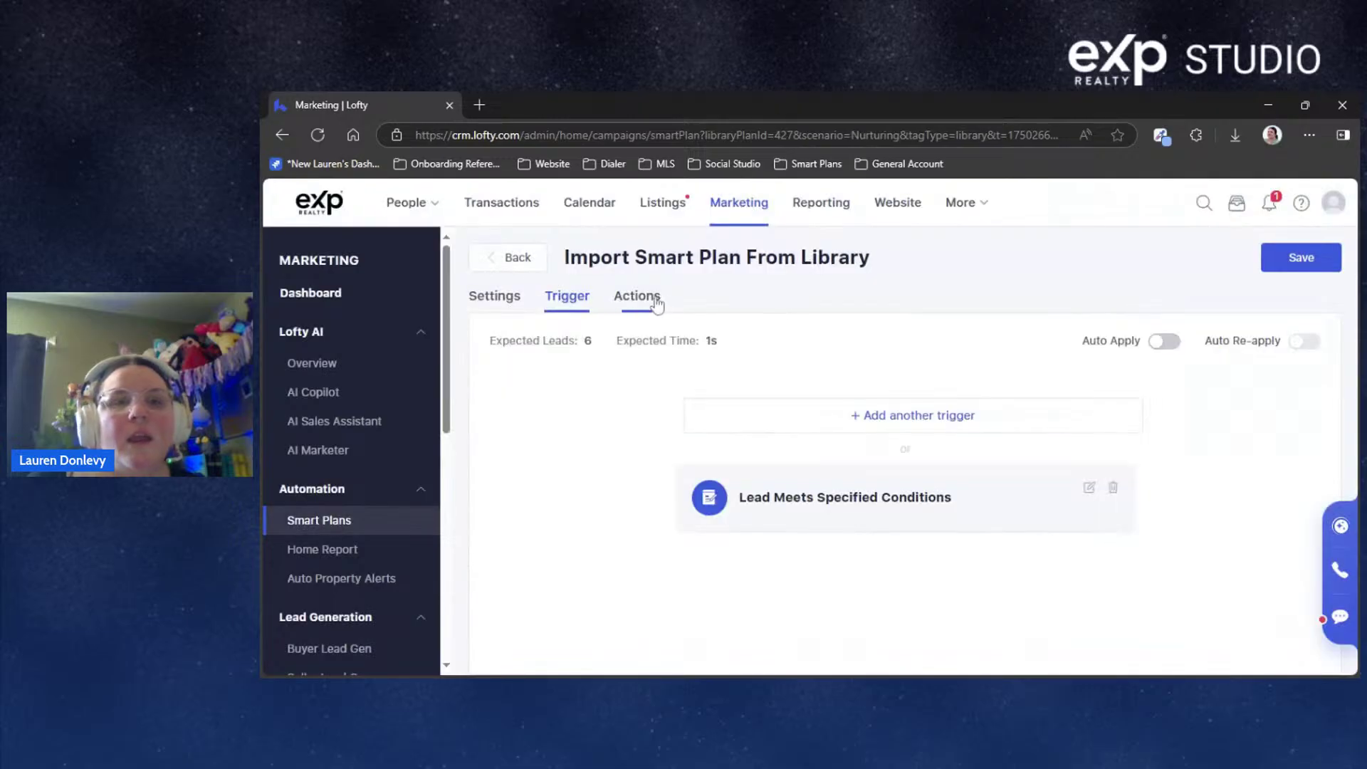
# Check the timing options of the first Auto Text action, and leave the plan import discarding all changes
pyautogui.click(641, 299)
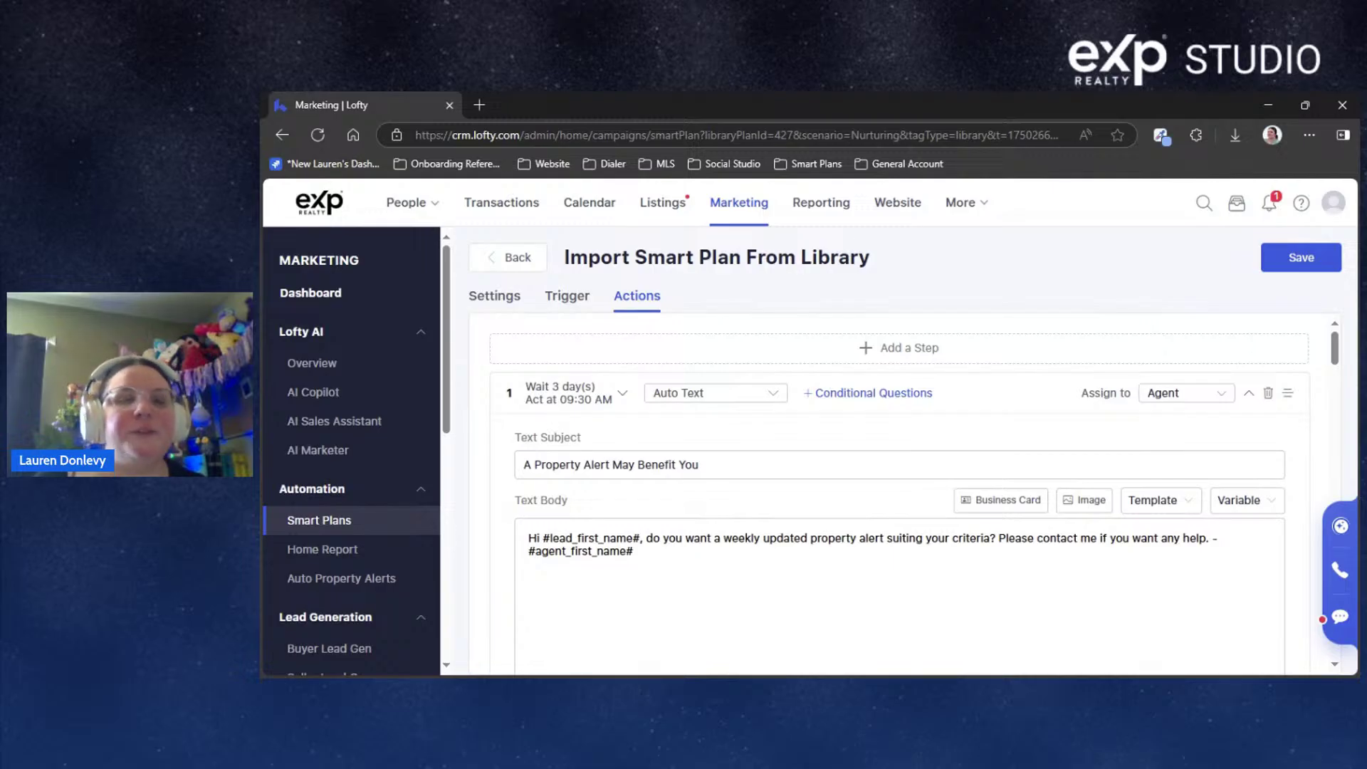
pyautogui.click(571, 399)
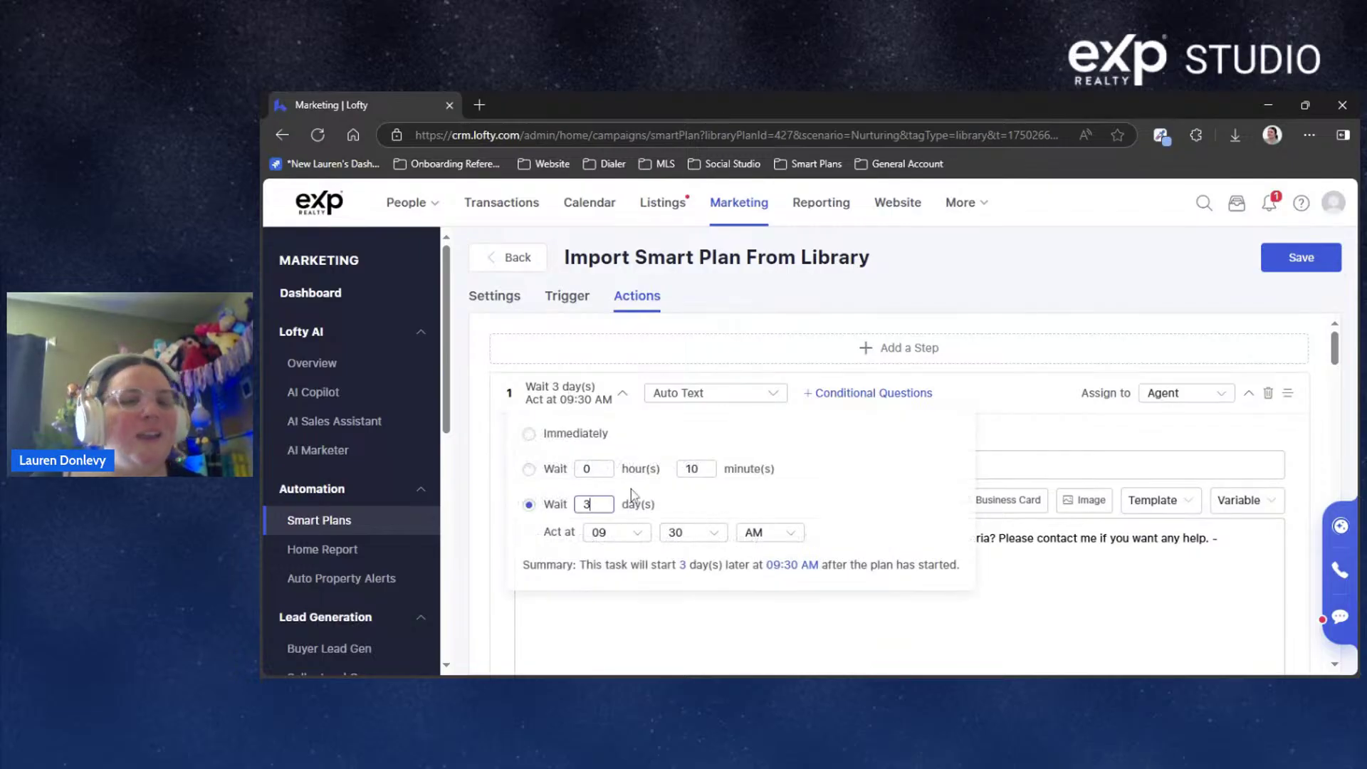
pyautogui.click(985, 299)
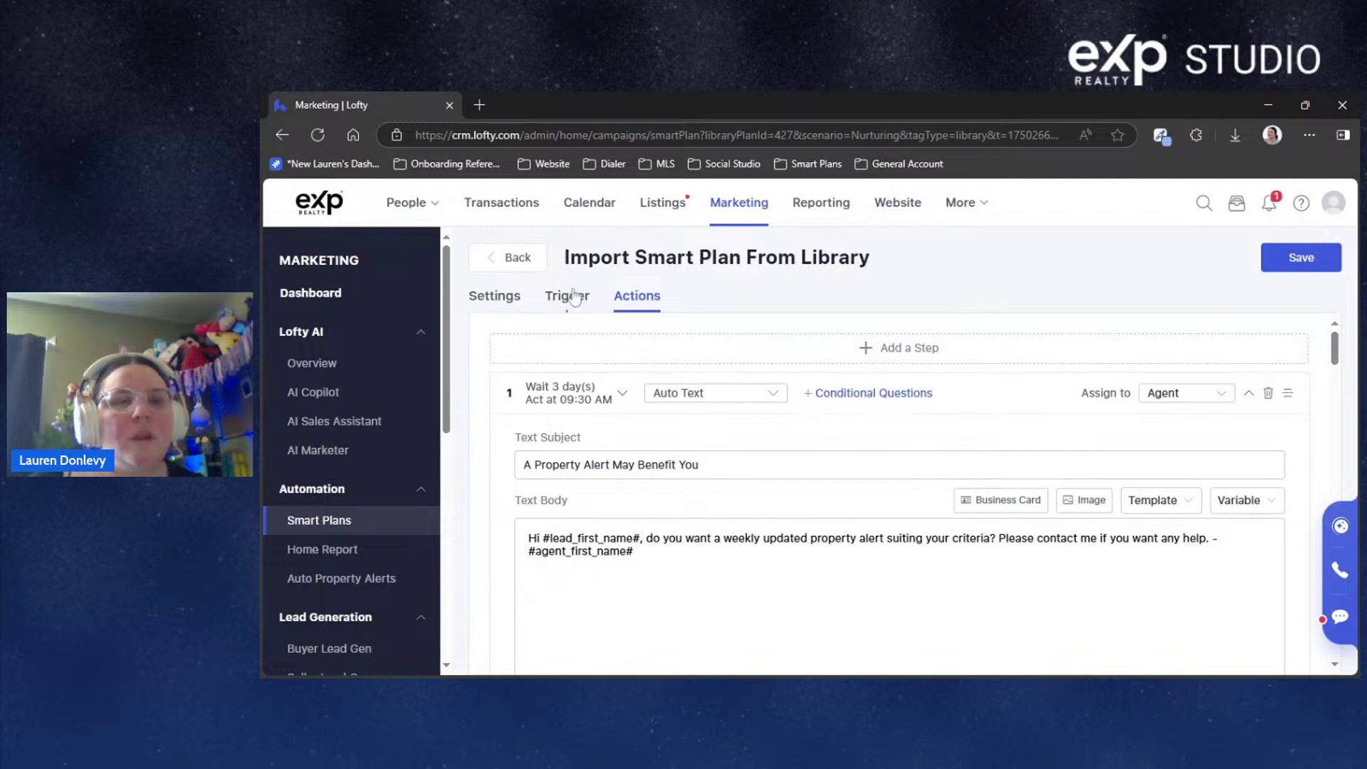
pyautogui.click(519, 271)
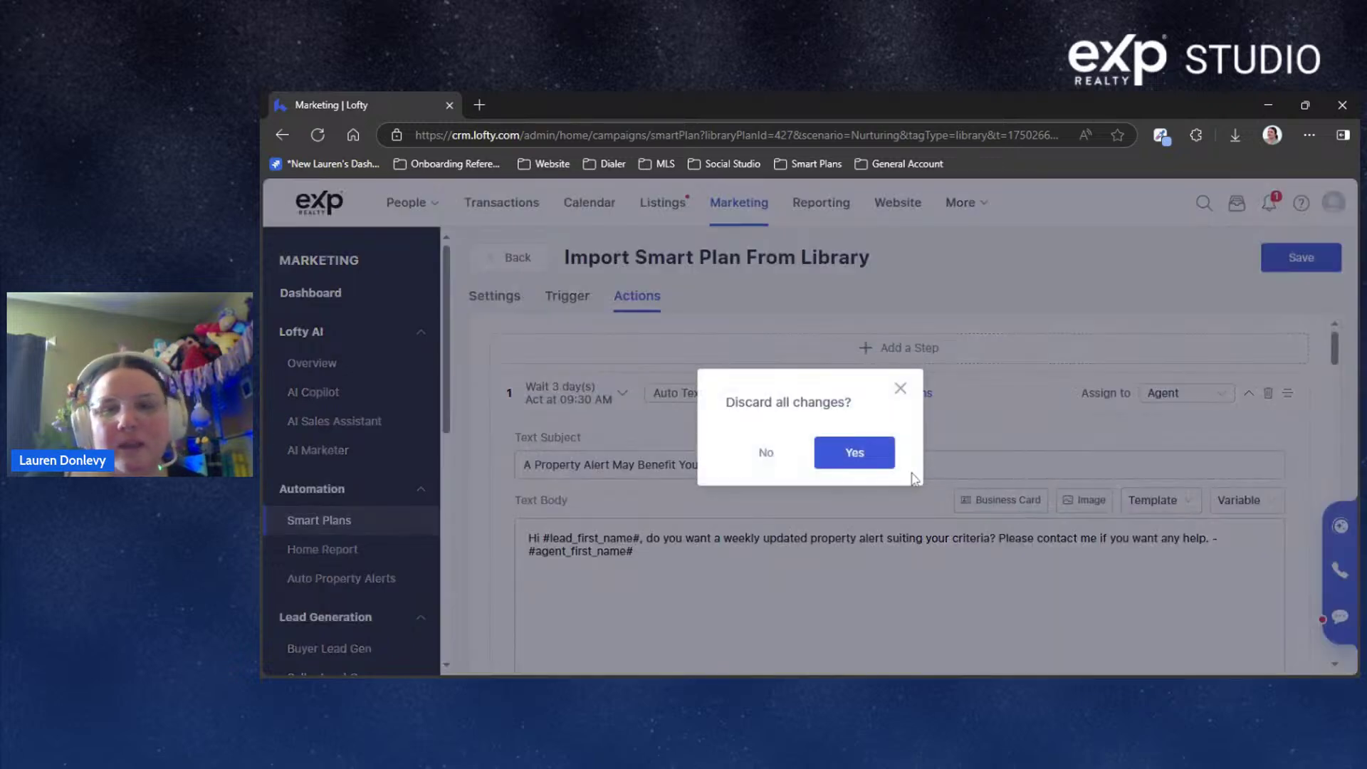
pyautogui.click(852, 460)
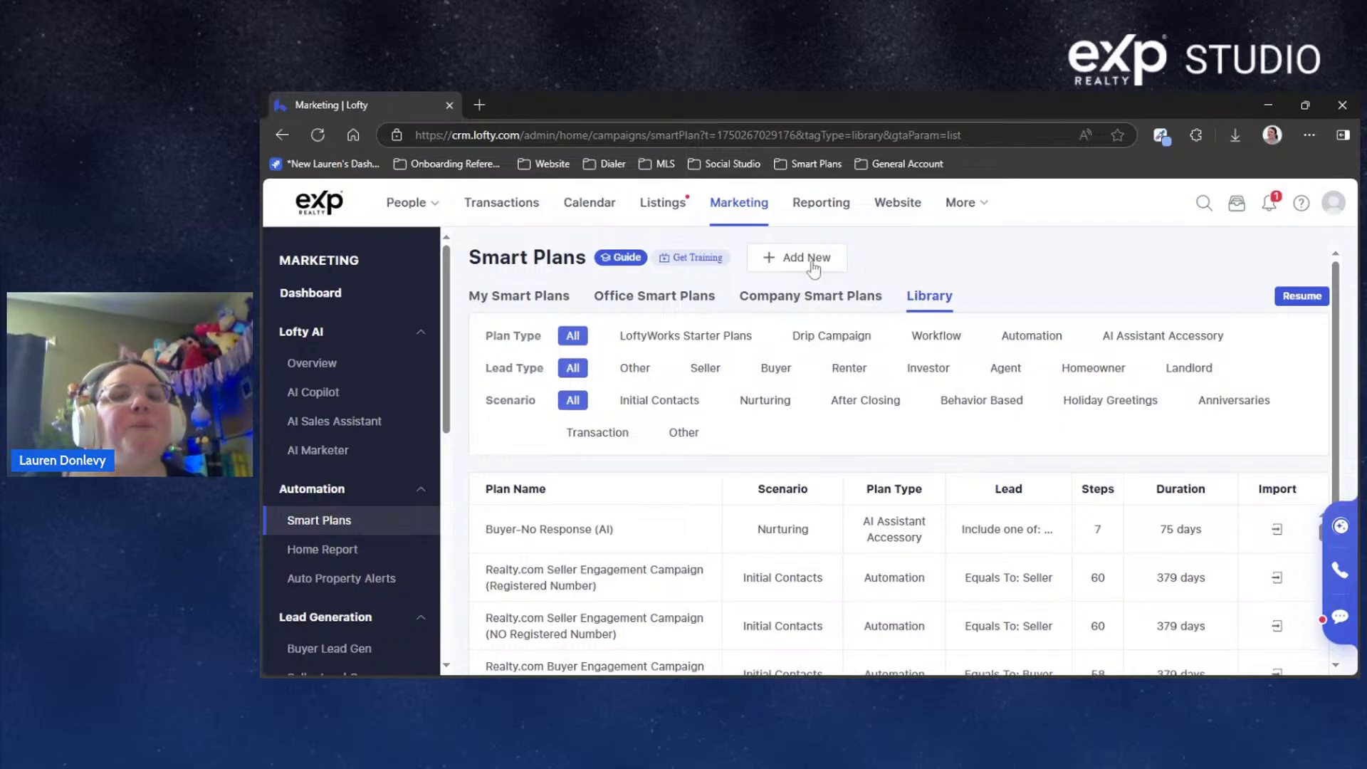
# Begin adding a new smart plan and look through the Standard Plan and Recurring Plans categories
pyautogui.click(786, 263)
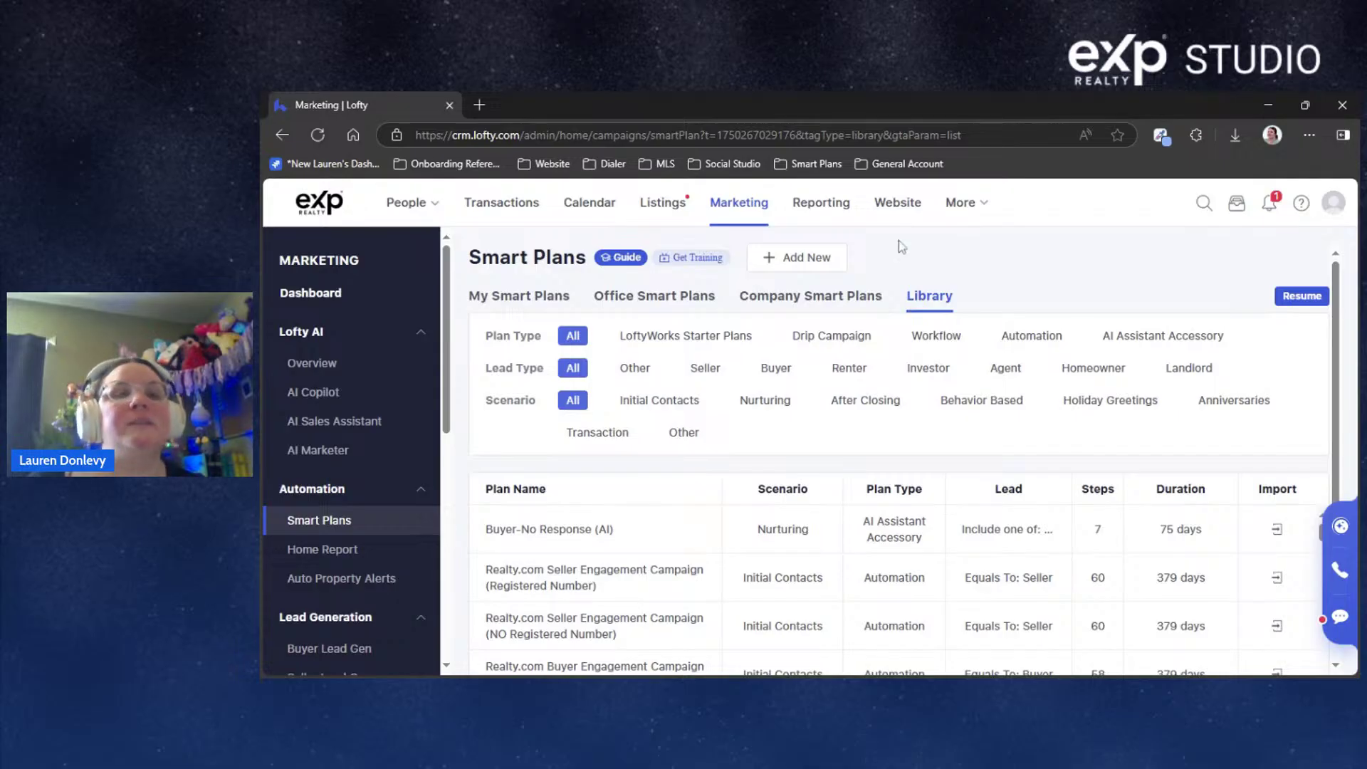
pyautogui.click(803, 274)
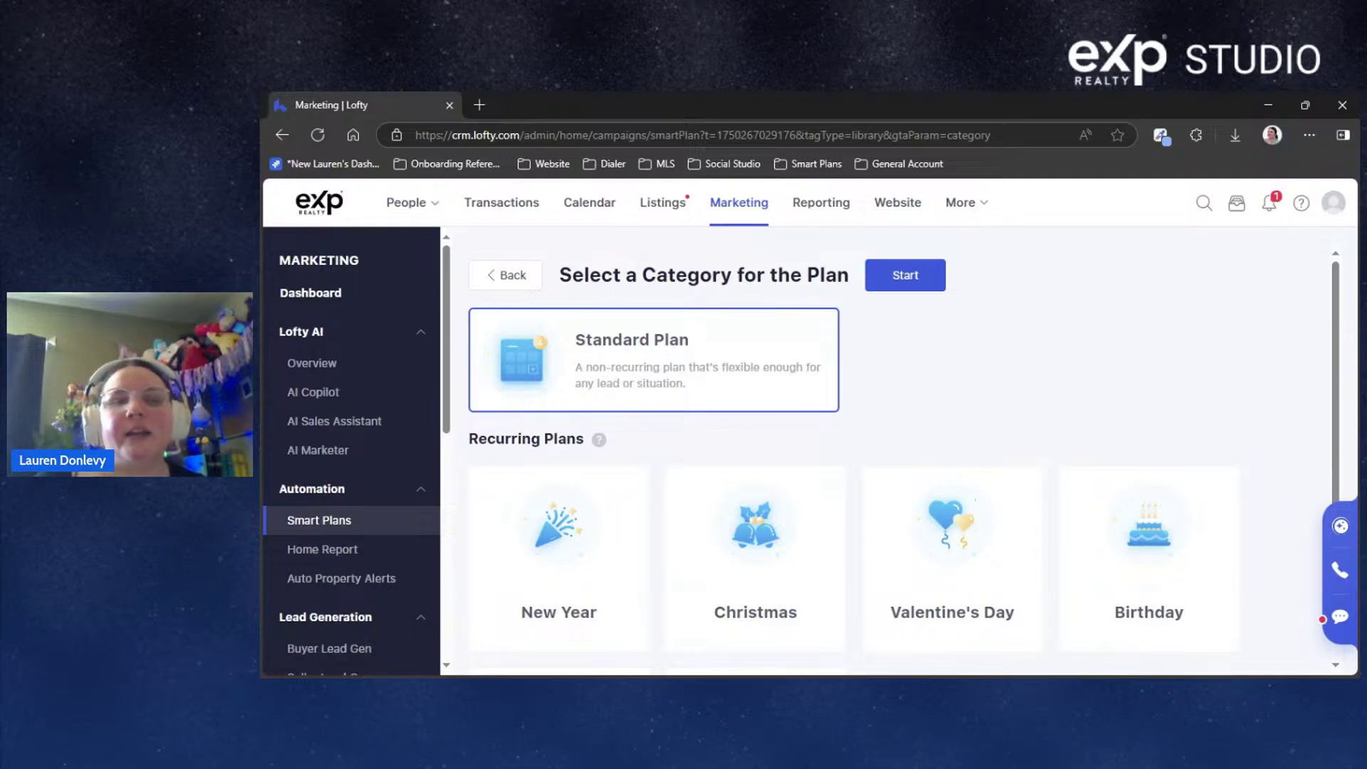
pyautogui.scroll(-3, 1032, 360)
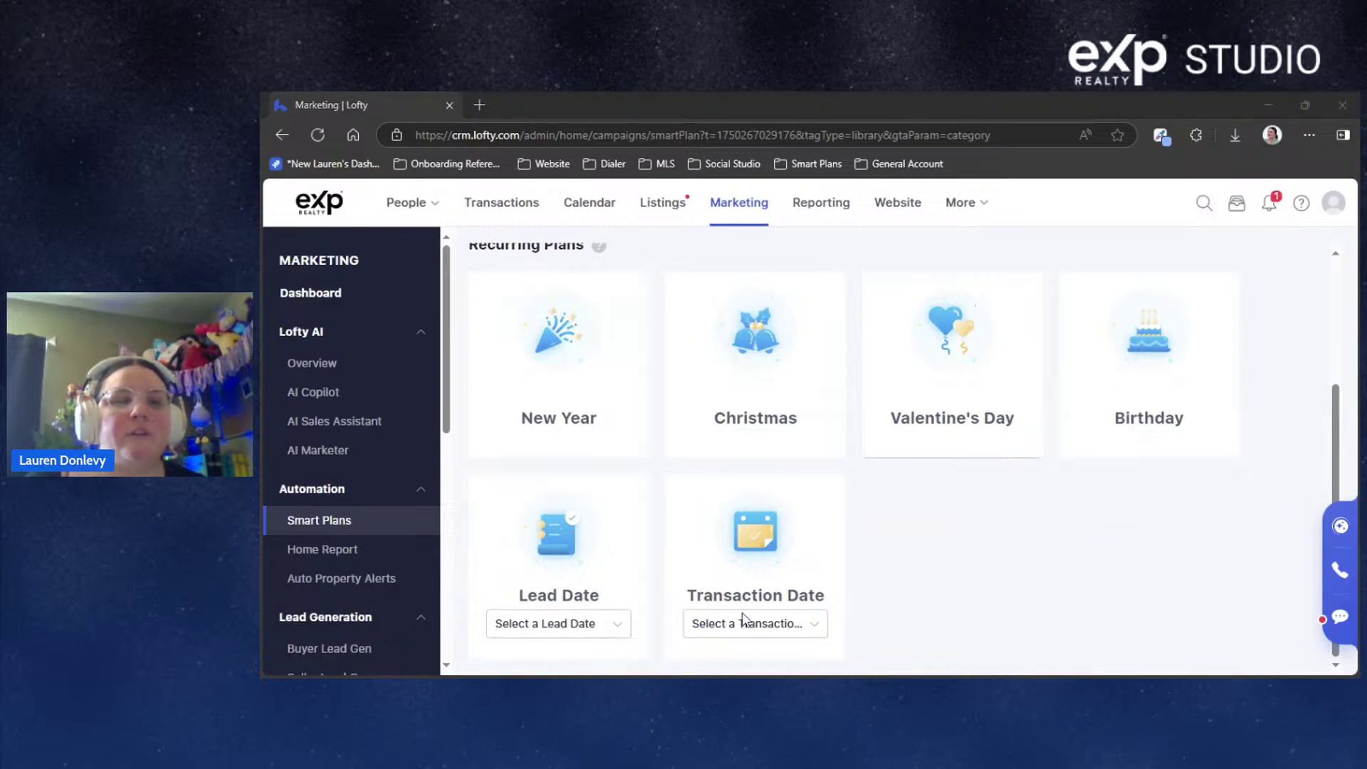
pyautogui.click(966, 546)
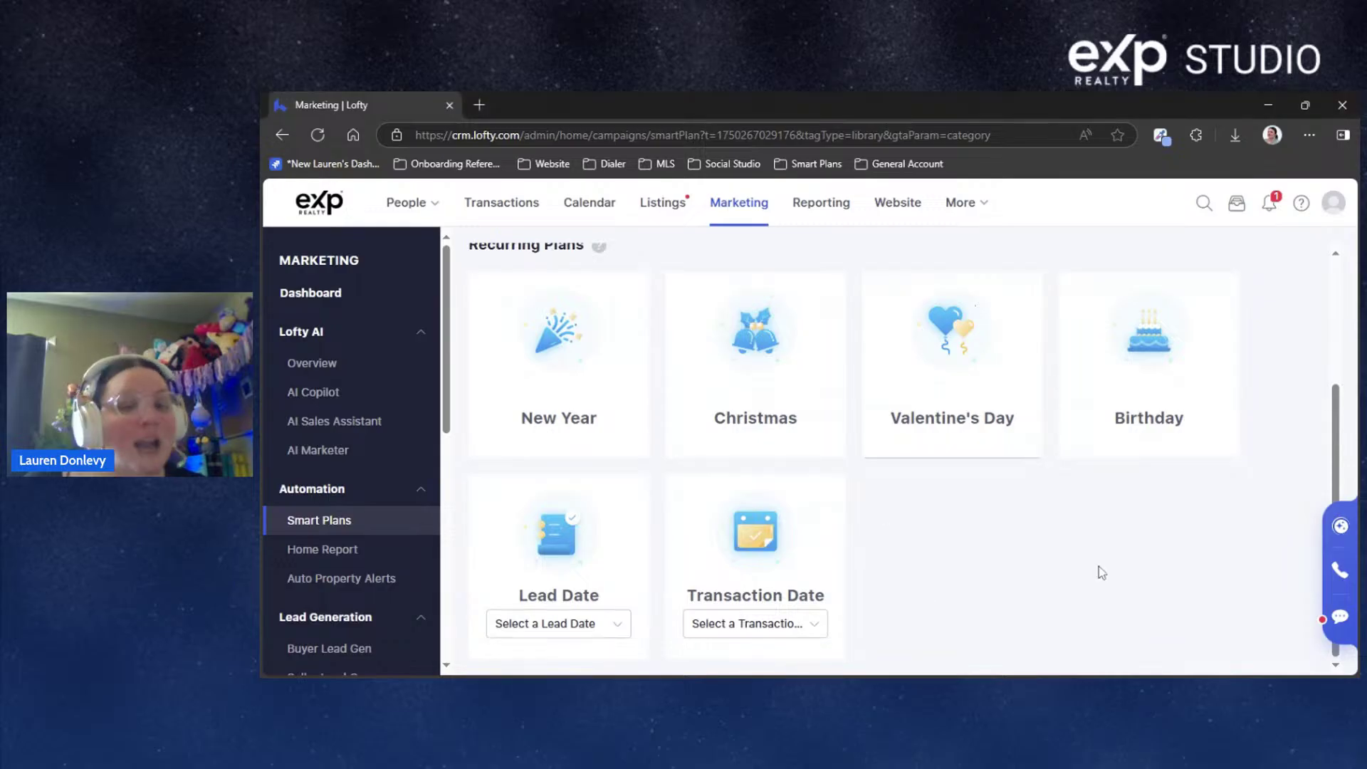
# Select the Transaction Date recurring category and browse its available date options without choosing one
pyautogui.click(781, 626)
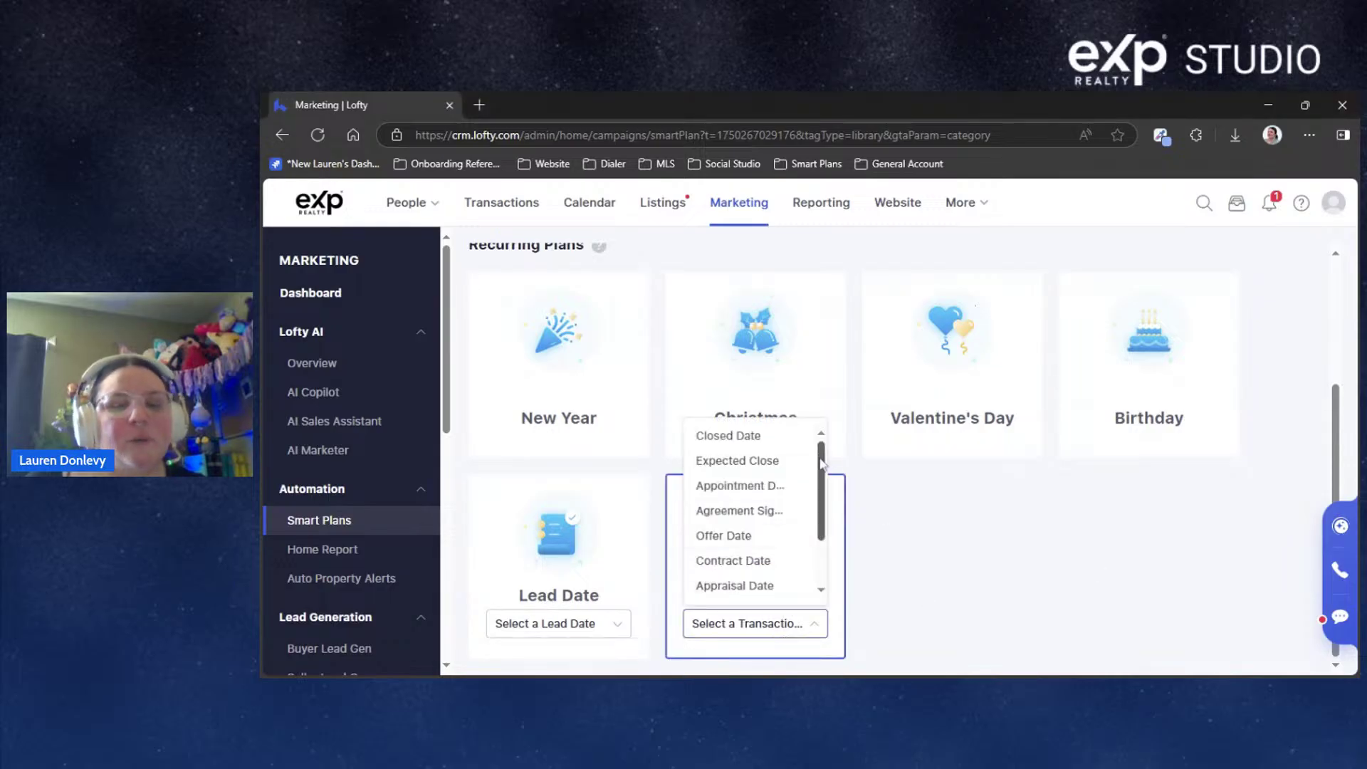
pyautogui.scroll(-1, 822, 471)
pyautogui.scroll(-2, 822, 472)
pyautogui.scroll(3, 823, 471)
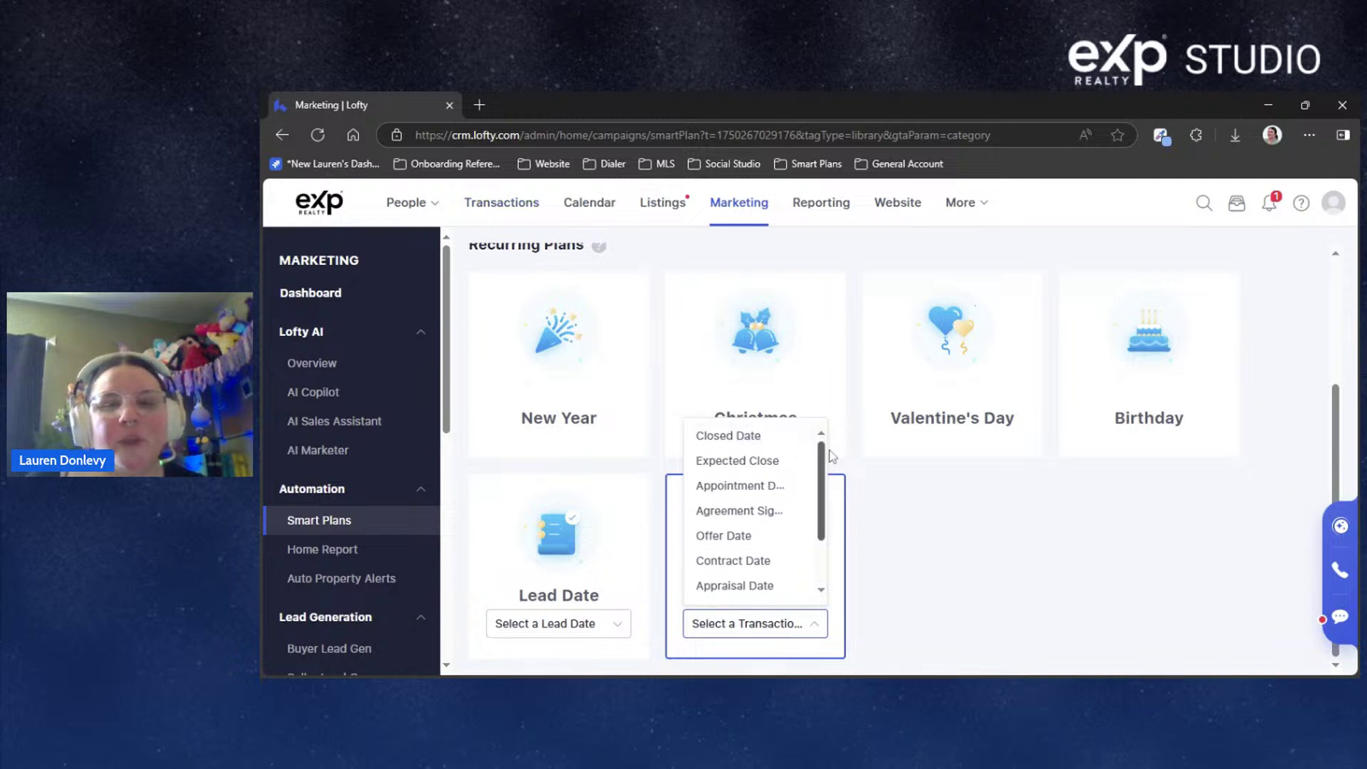
pyautogui.scroll(-3, 823, 471)
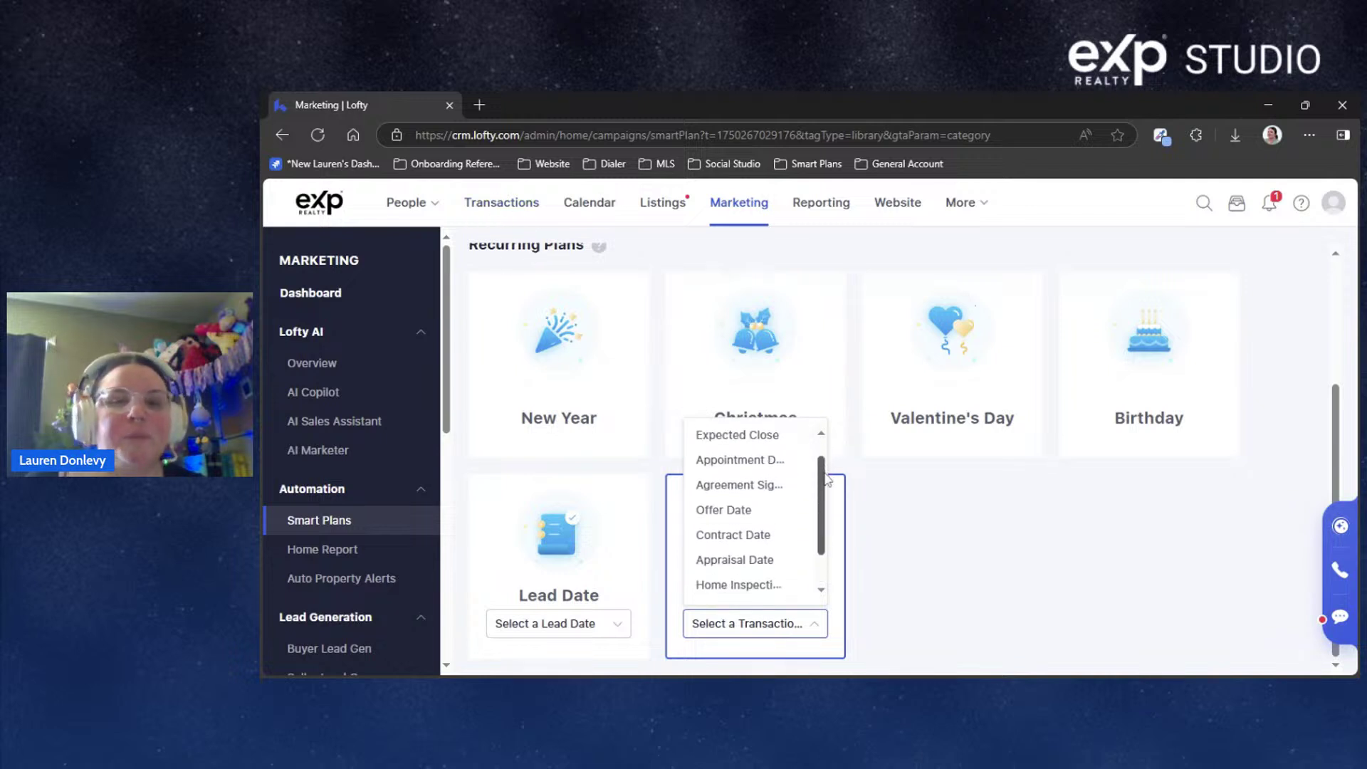
pyautogui.click(947, 559)
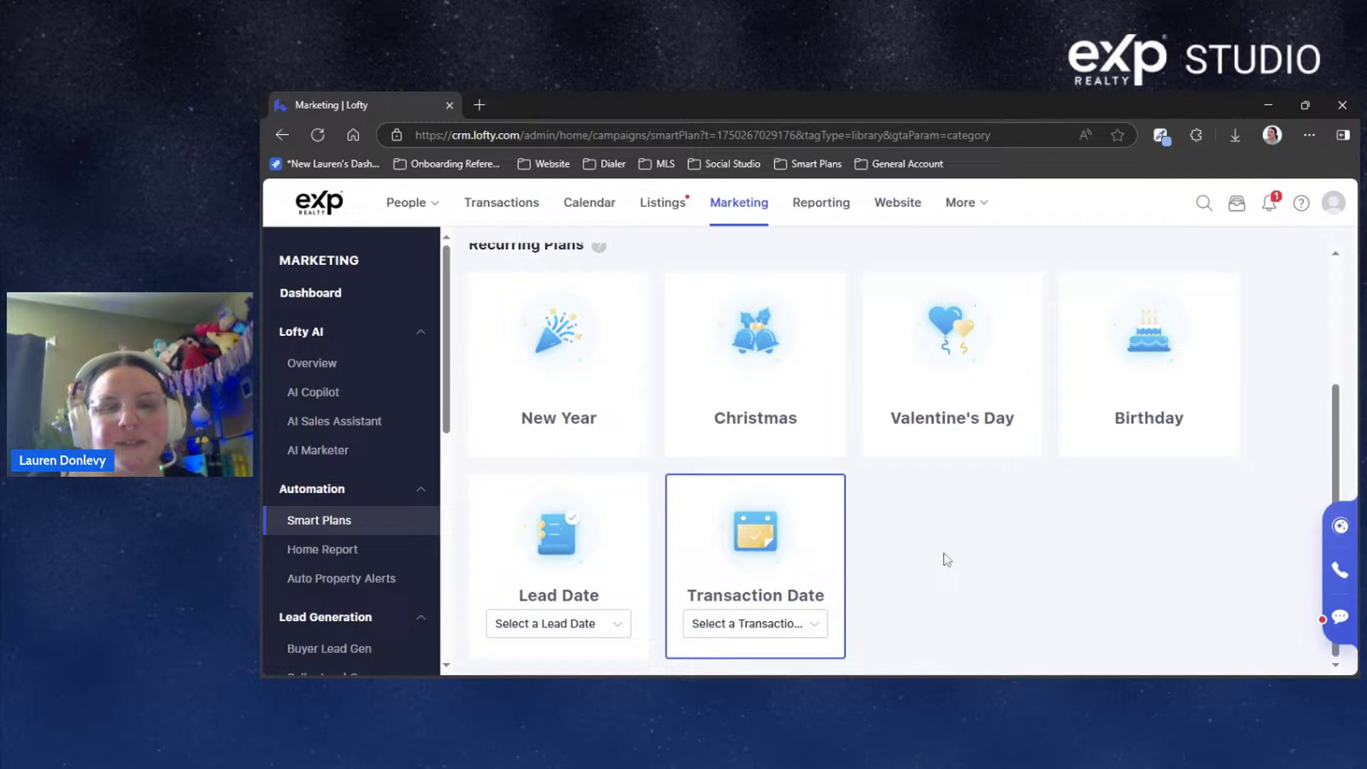
# Select the Lead Date recurring category and check its available date fields without choosing one
pyautogui.click(618, 625)
pyautogui.doubleClick(553, 625)
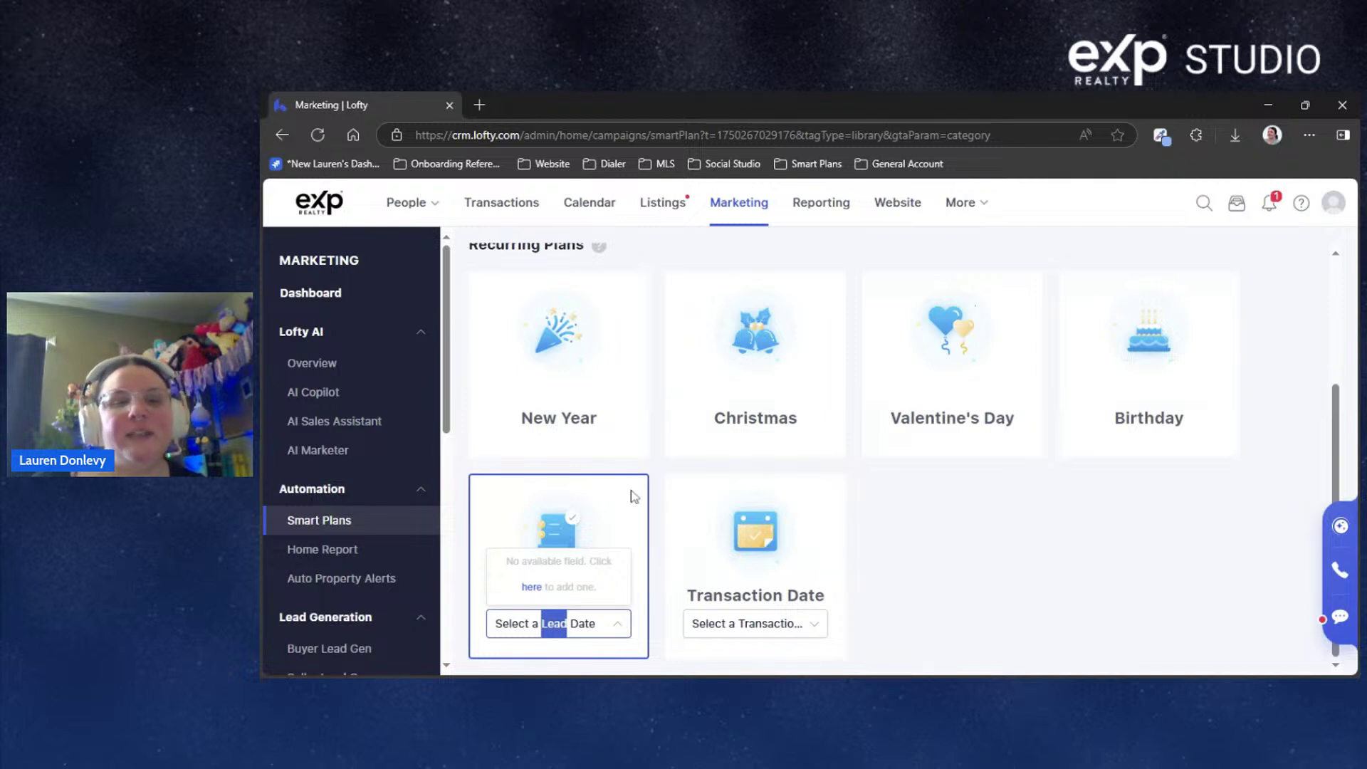
pyautogui.click(1034, 605)
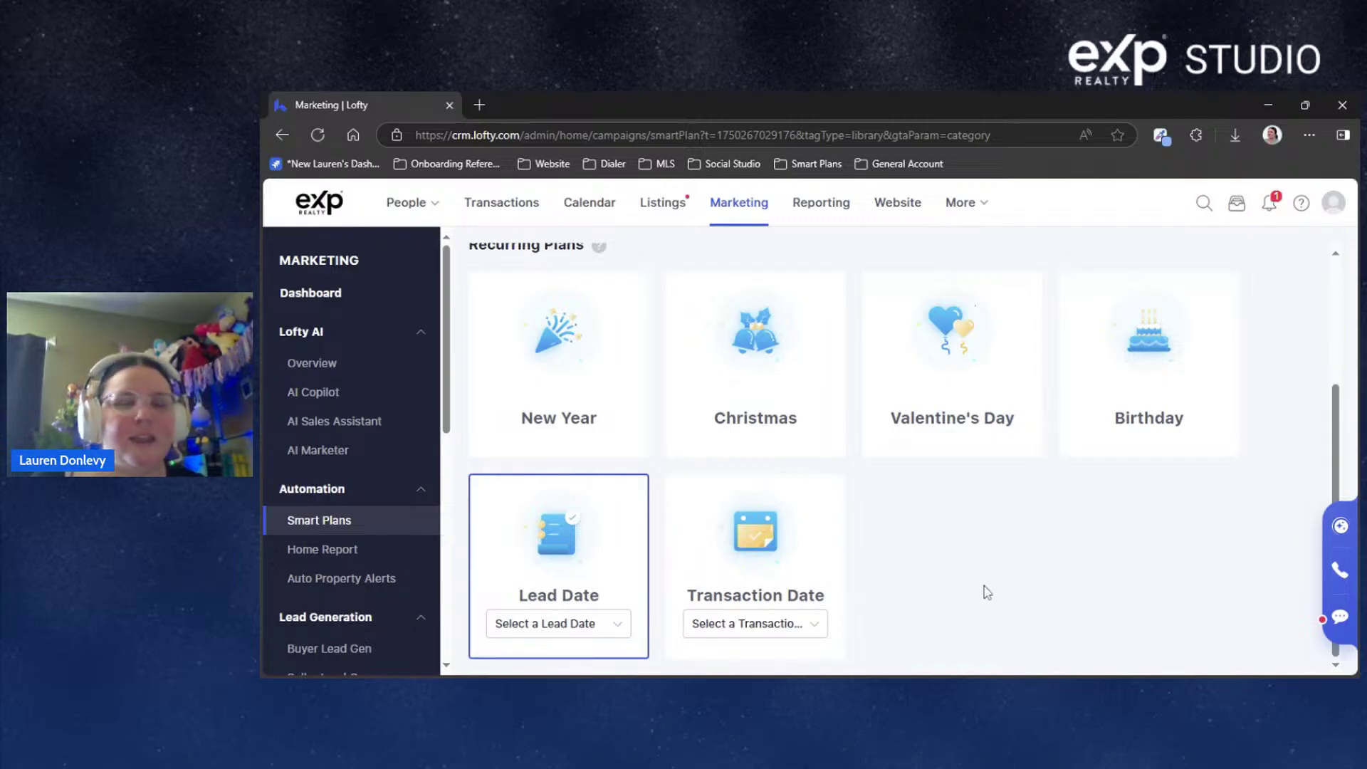
pyautogui.click(590, 623)
pyautogui.click(904, 567)
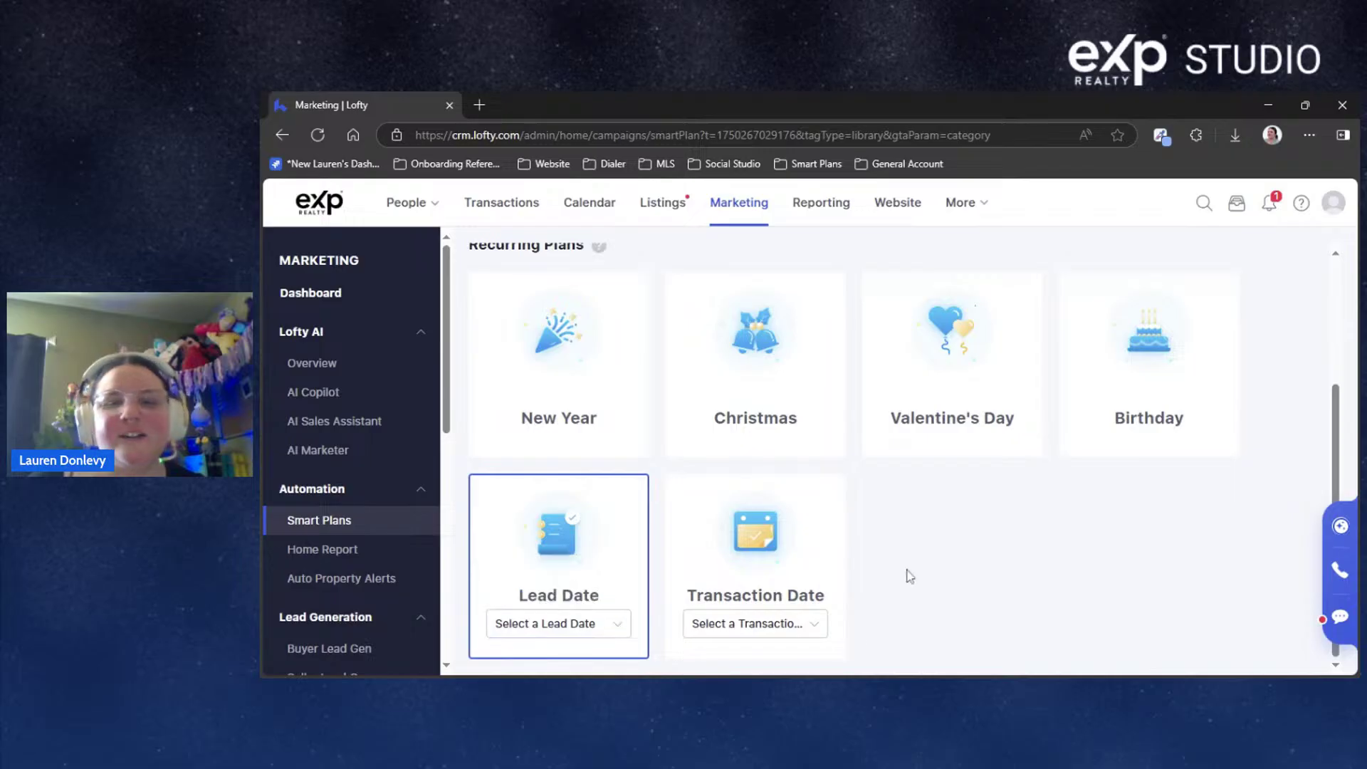
# Choose the Standard Plan category for the new plan and start building it
pyautogui.moveTo(933, 546); pyautogui.dragTo(934, 537)
pyautogui.scroll(3, 997, 552)
pyautogui.click(1139, 365)
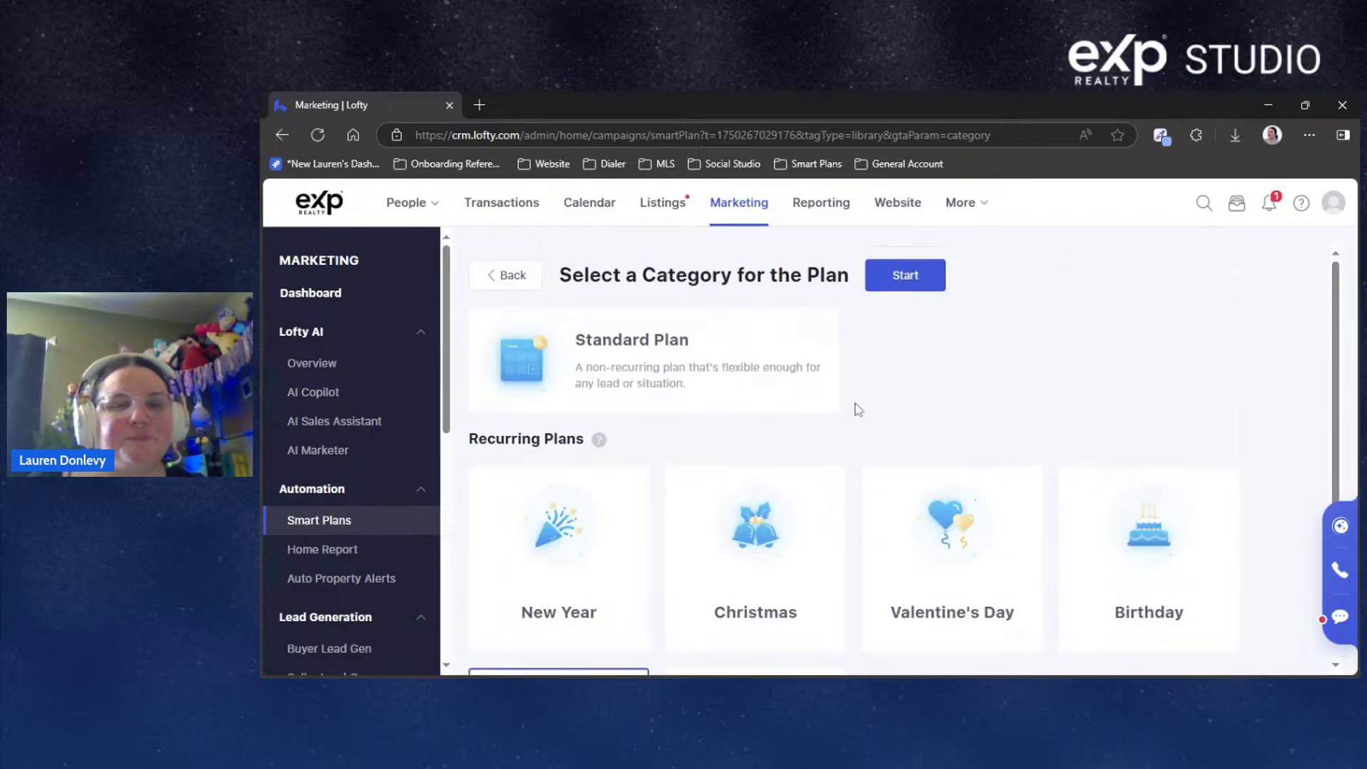
pyautogui.click(780, 383)
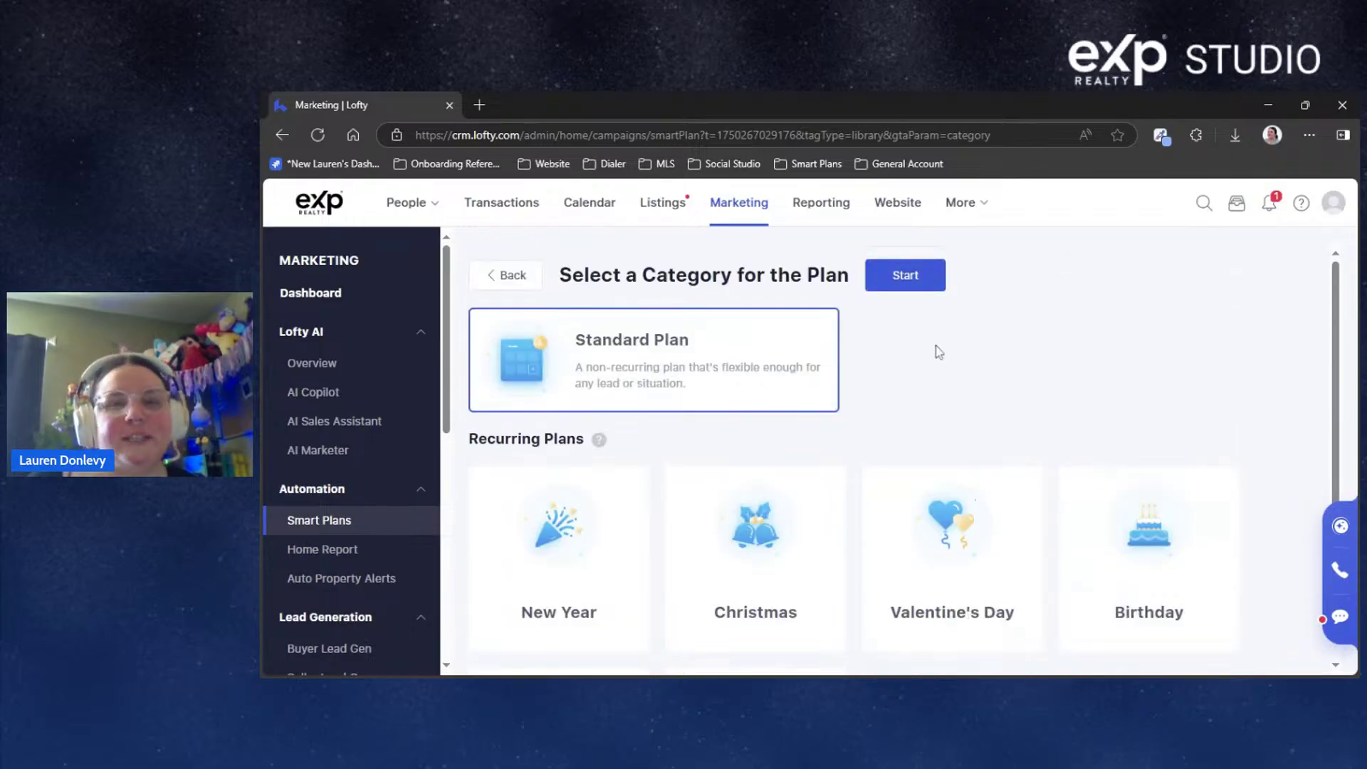
pyautogui.click(922, 279)
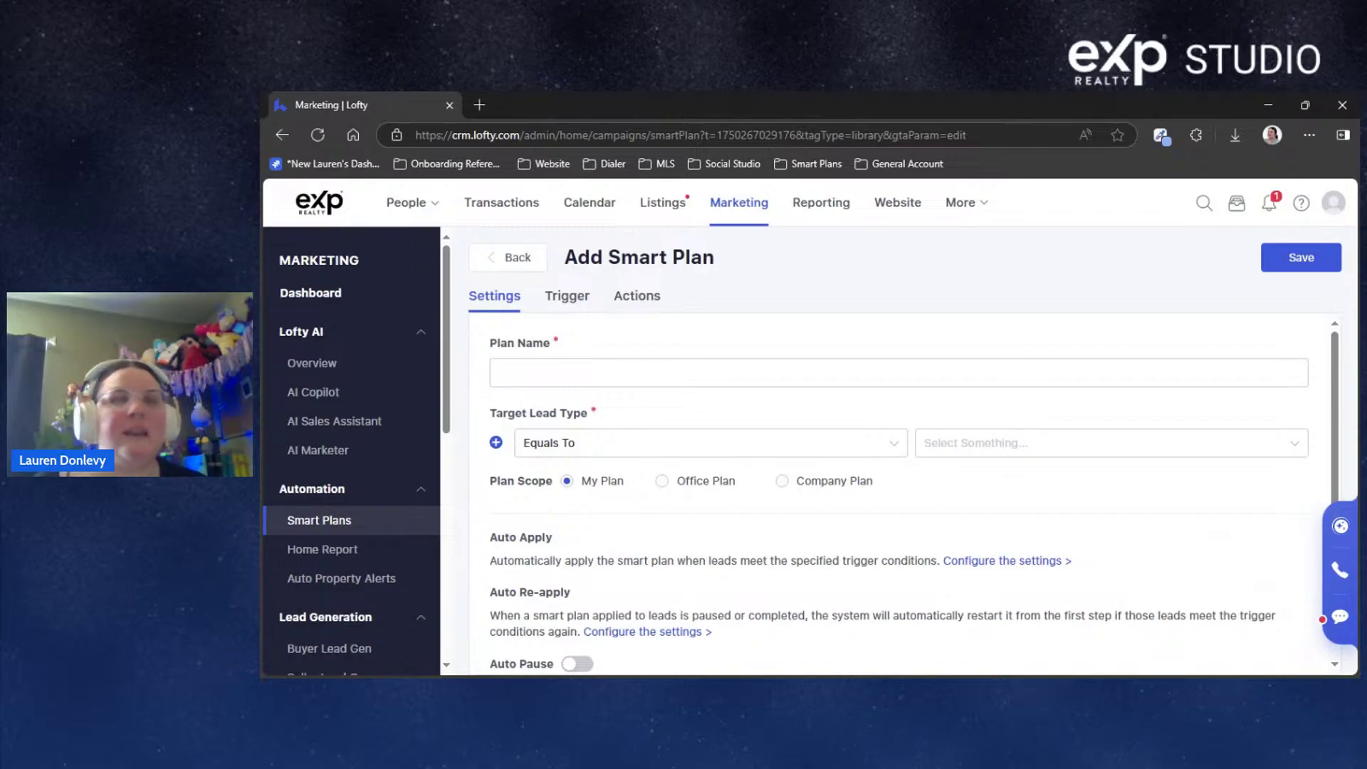
# Name the new smart plan with the owner's first name in possessive form followed by "Test Plan"
pyautogui.click(805, 380)
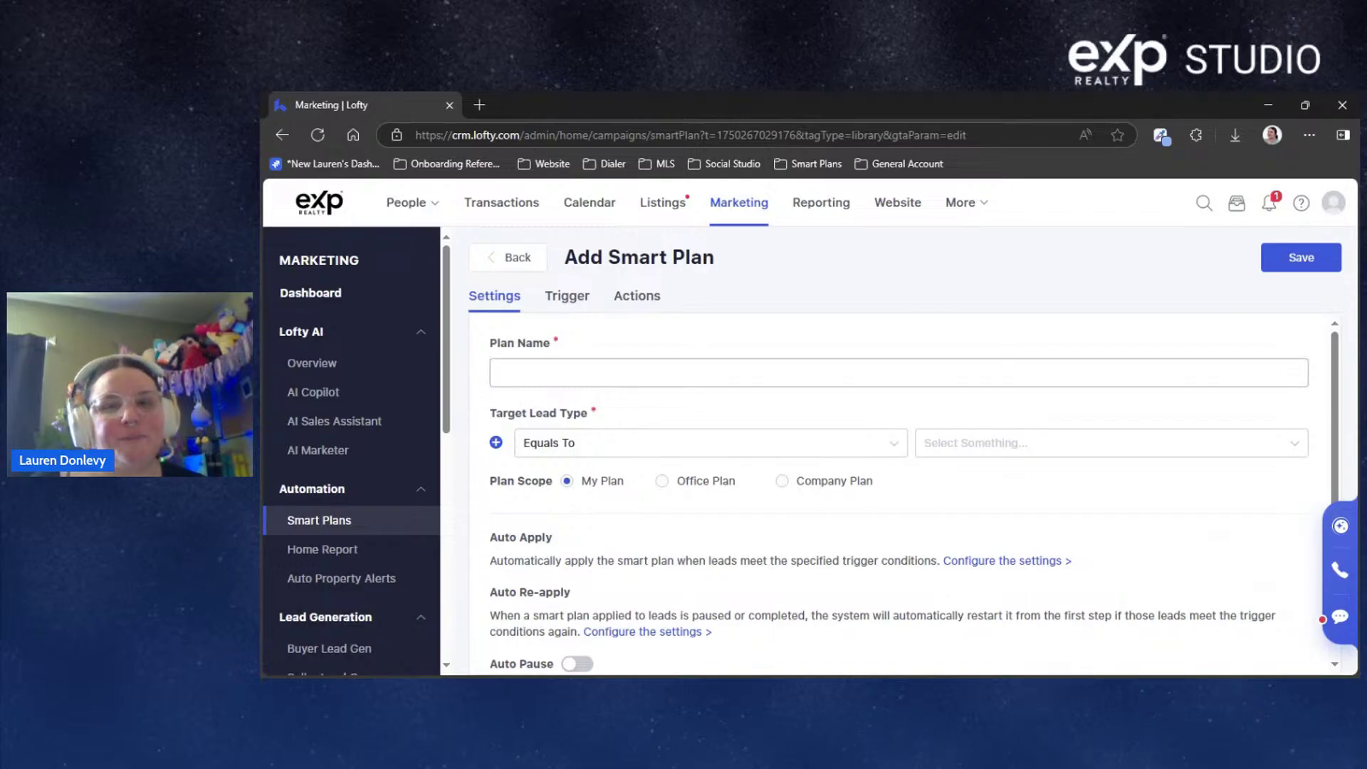
pyautogui.scroll(-1, 843, 375)
pyautogui.scroll(1, 844, 375)
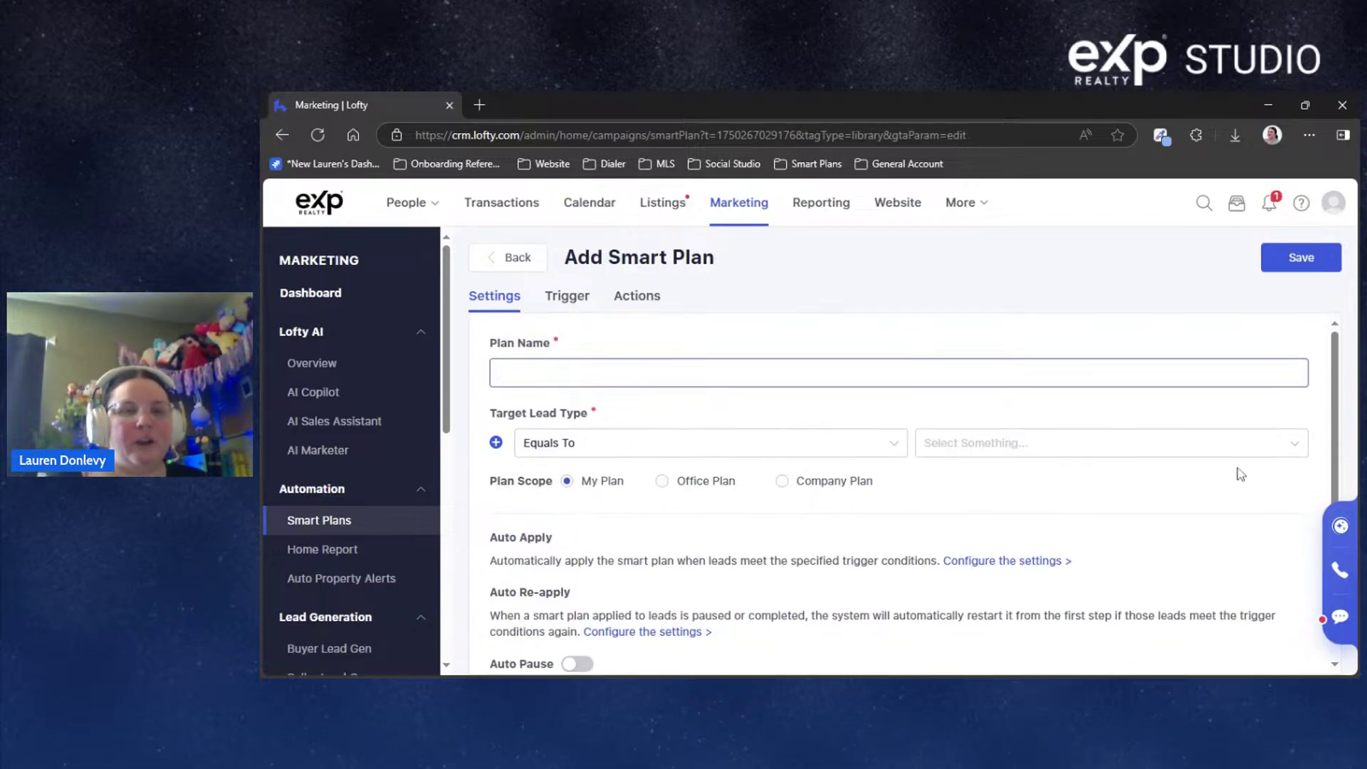
pyautogui.write("Lauren's Test ")
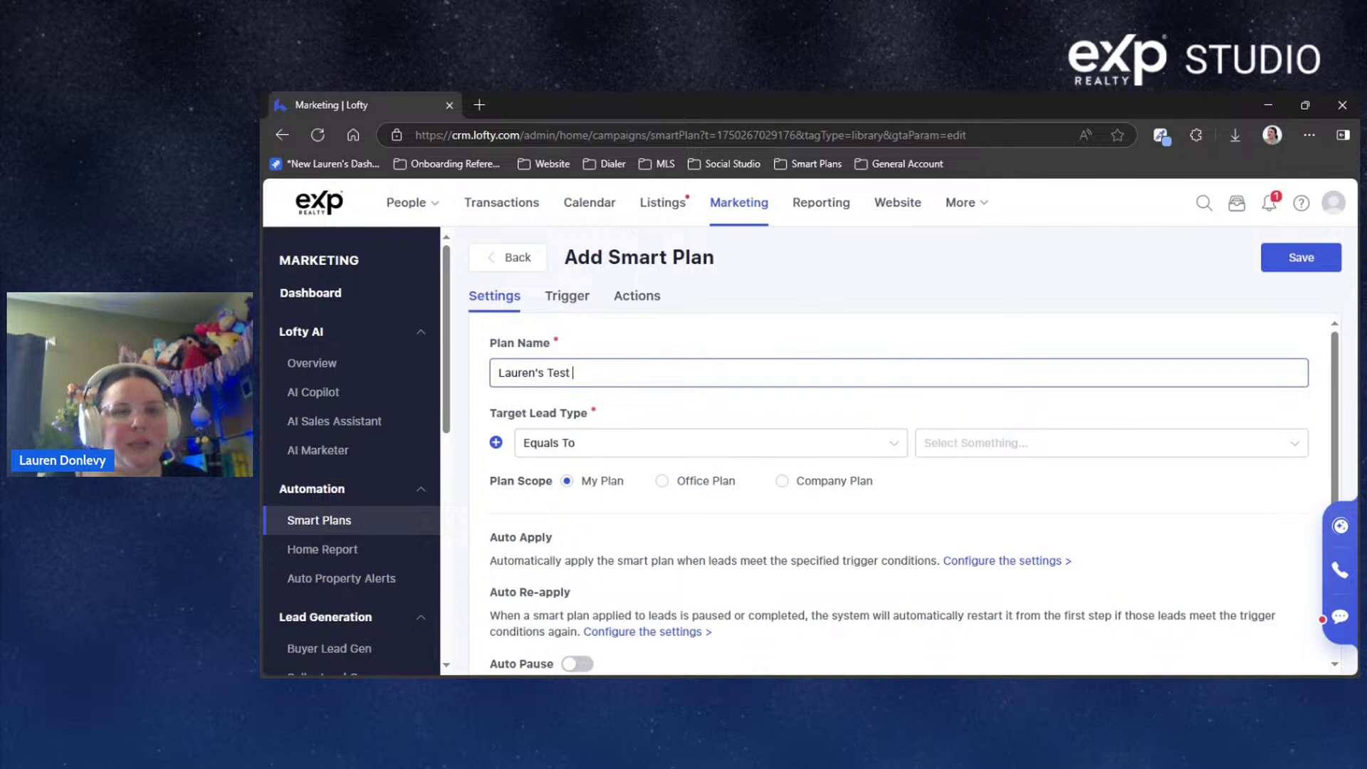
pyautogui.write('Plan')
pyautogui.click(1123, 297)
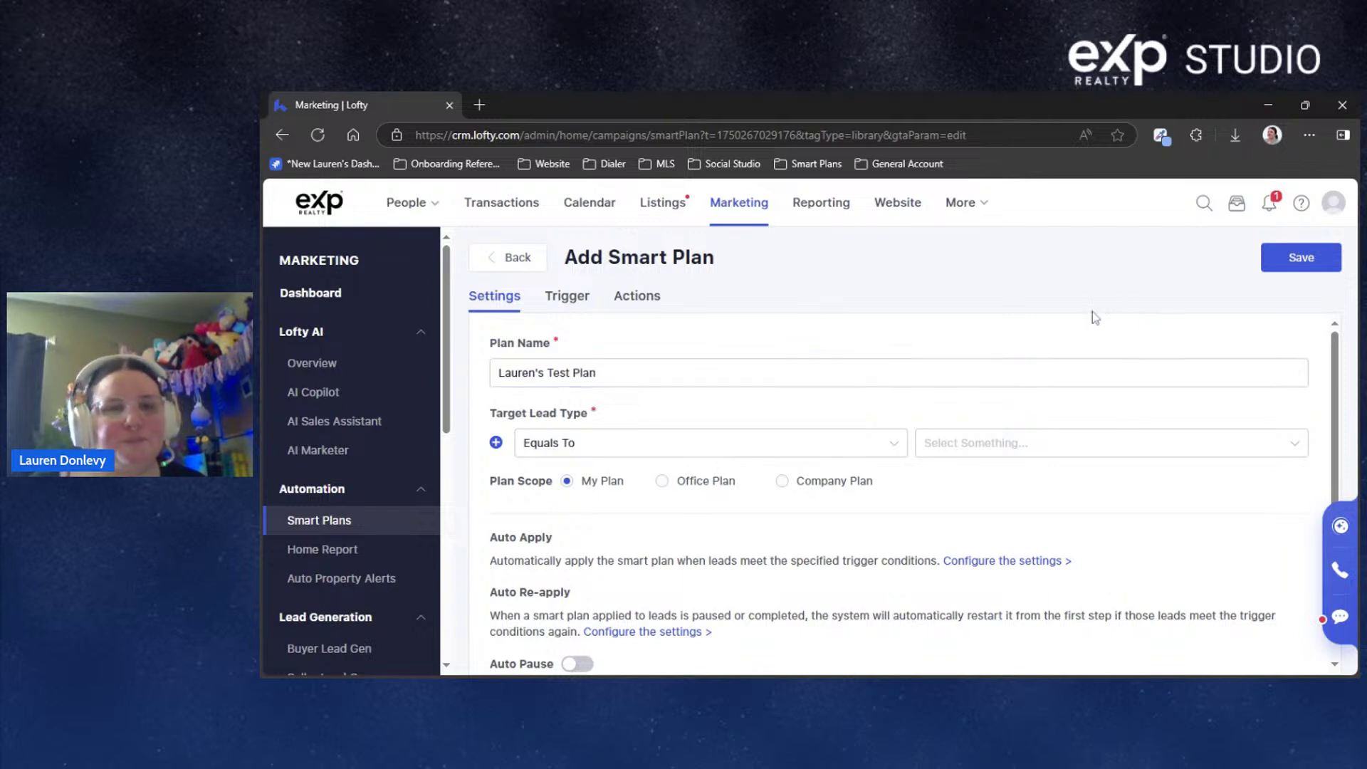
# Check the Target Lead Type matching options, and select Buyer, Seller, Renter and Other as the lead types
pyautogui.scroll(-1, 858, 459)
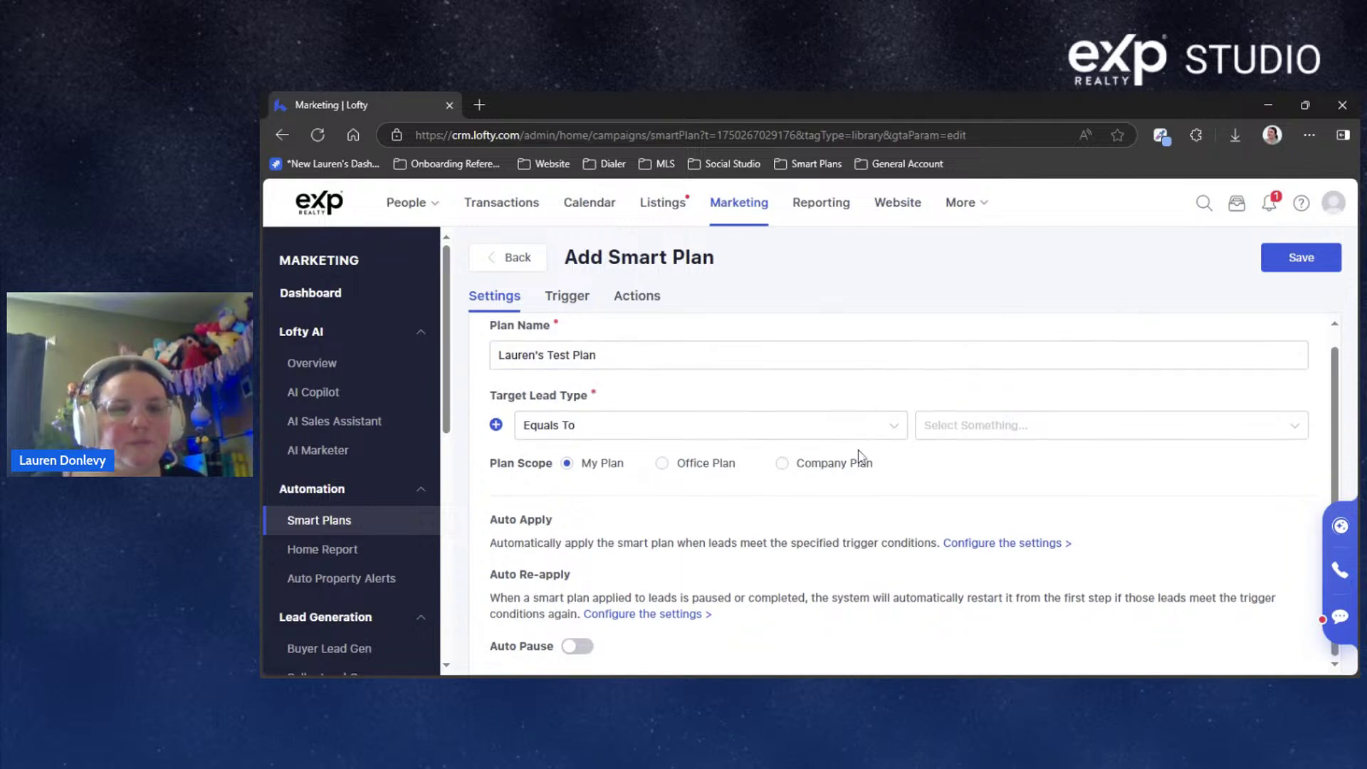
pyautogui.click(574, 431)
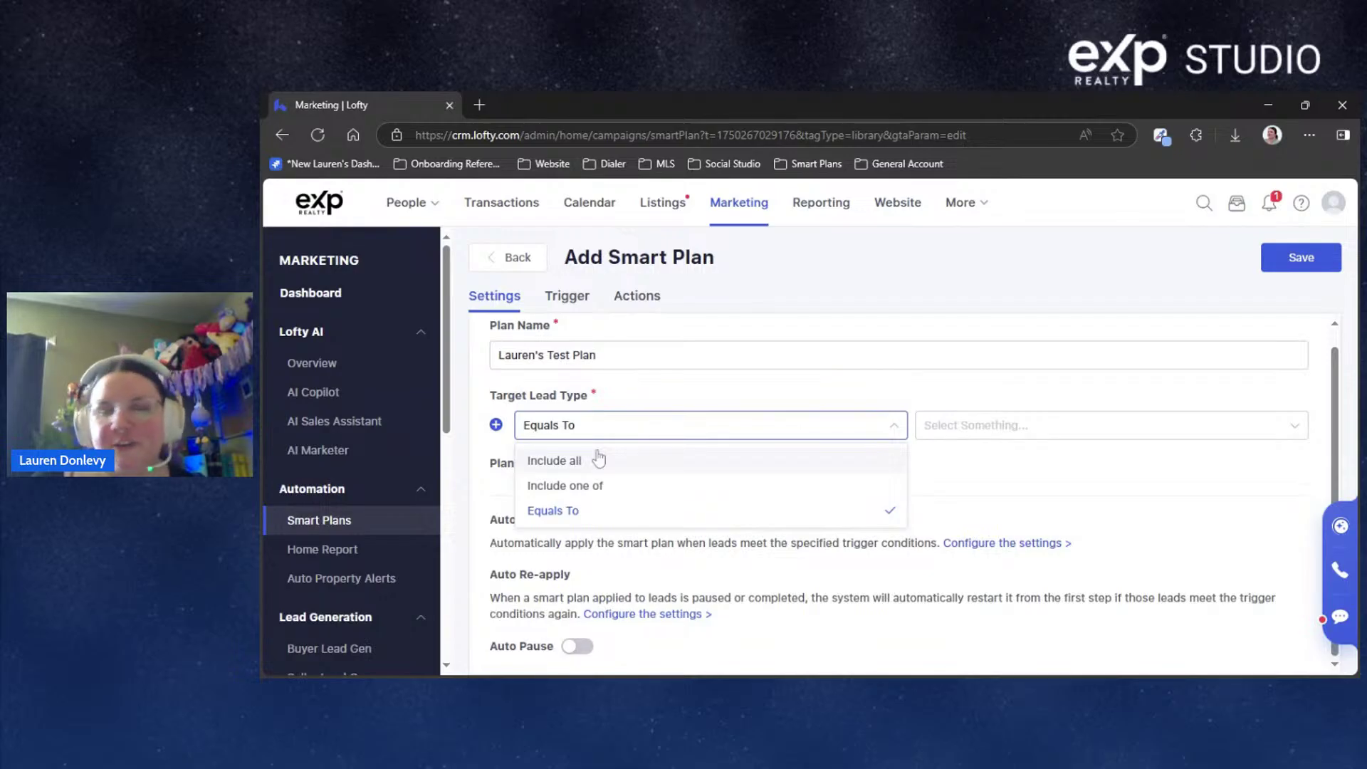
pyautogui.click(974, 426)
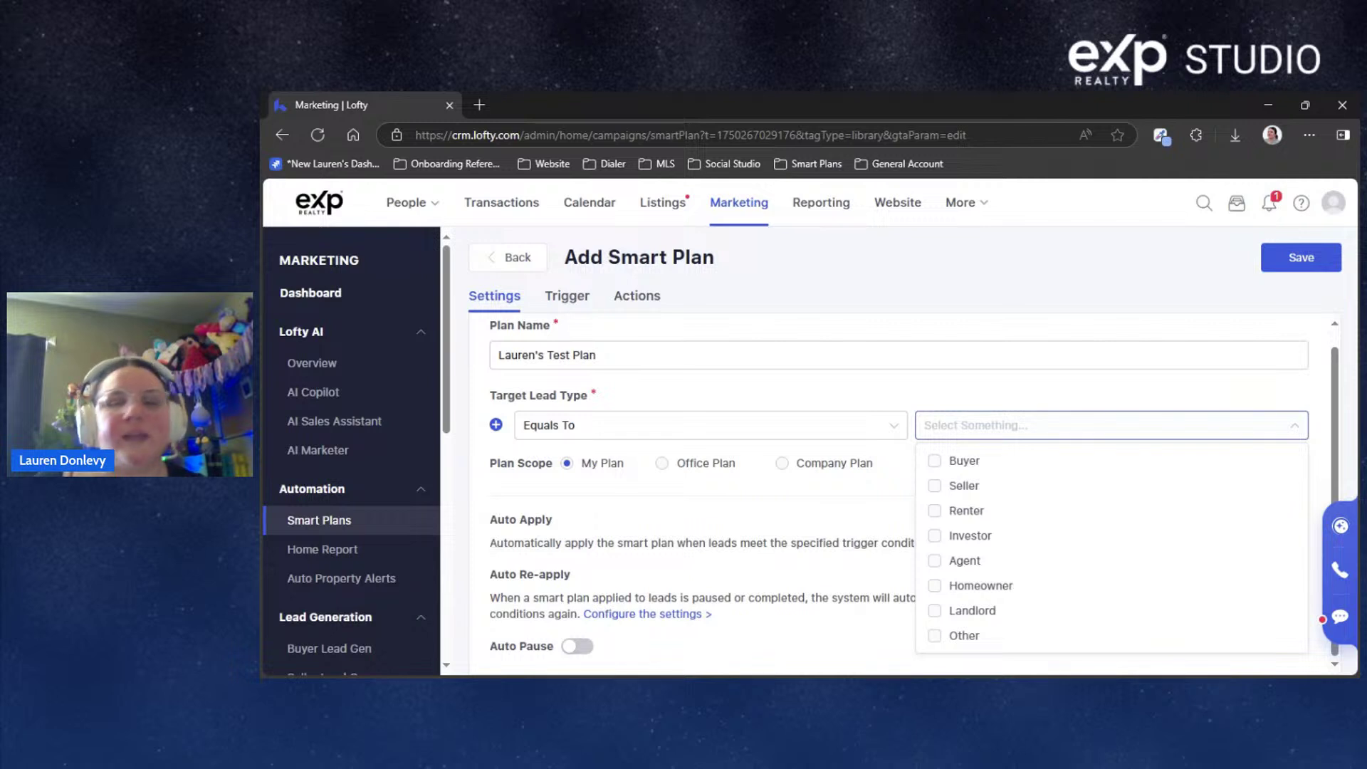
pyautogui.click(935, 460)
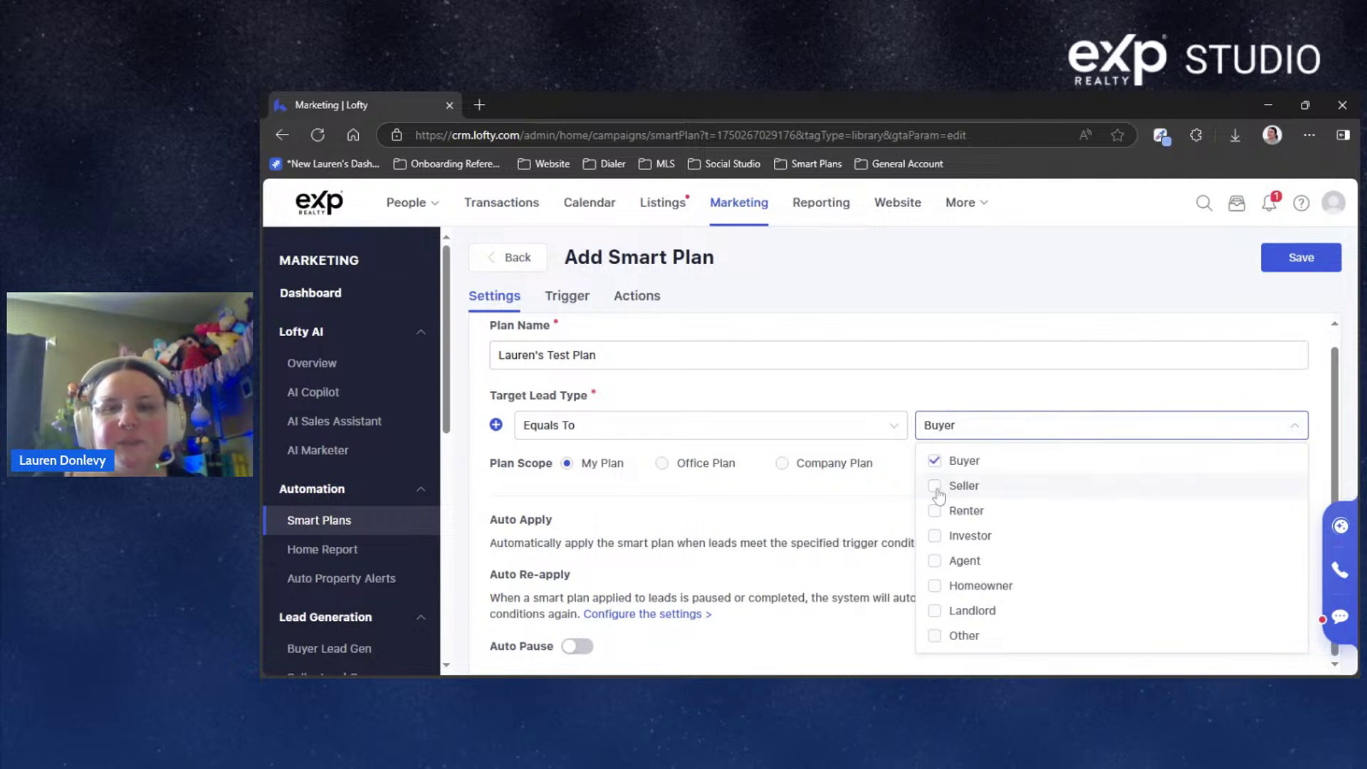
pyautogui.click(936, 487)
pyautogui.click(936, 512)
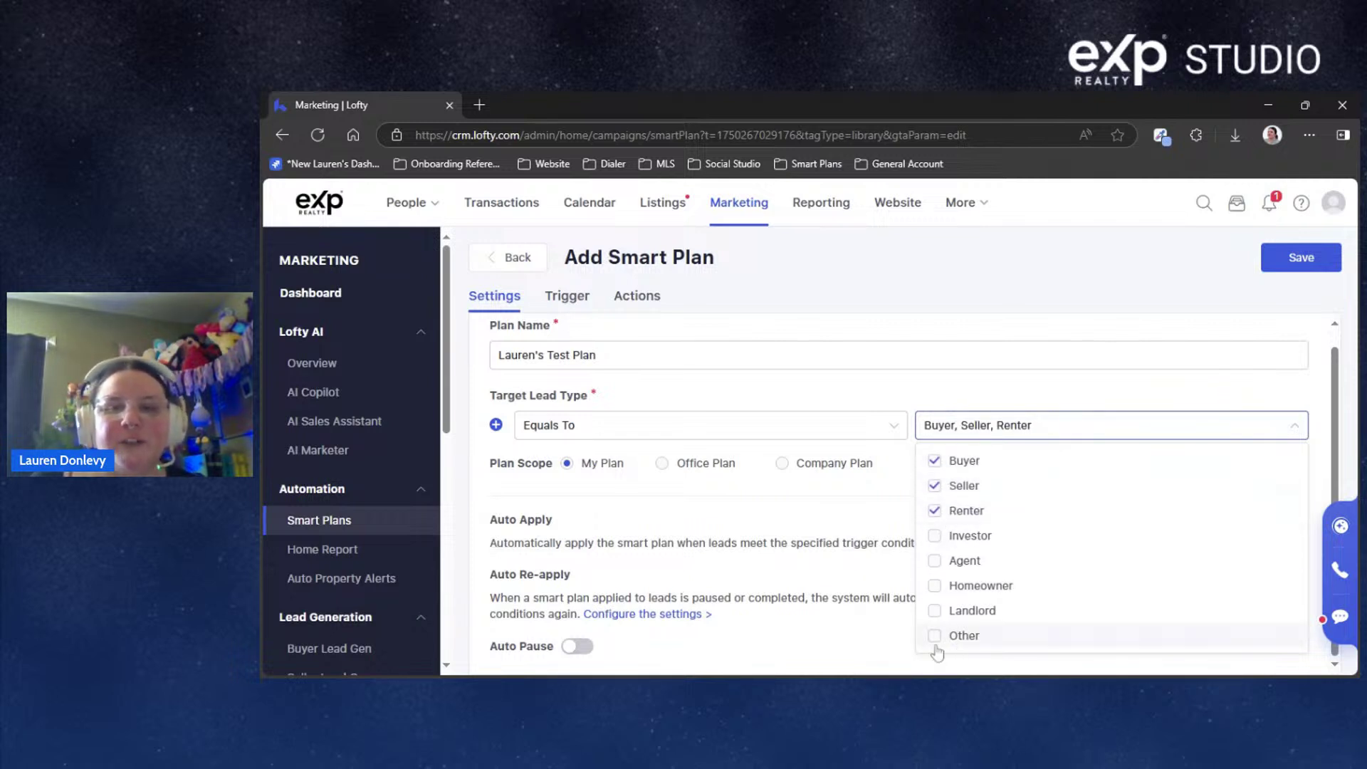
pyautogui.click(935, 639)
pyautogui.click(1008, 277)
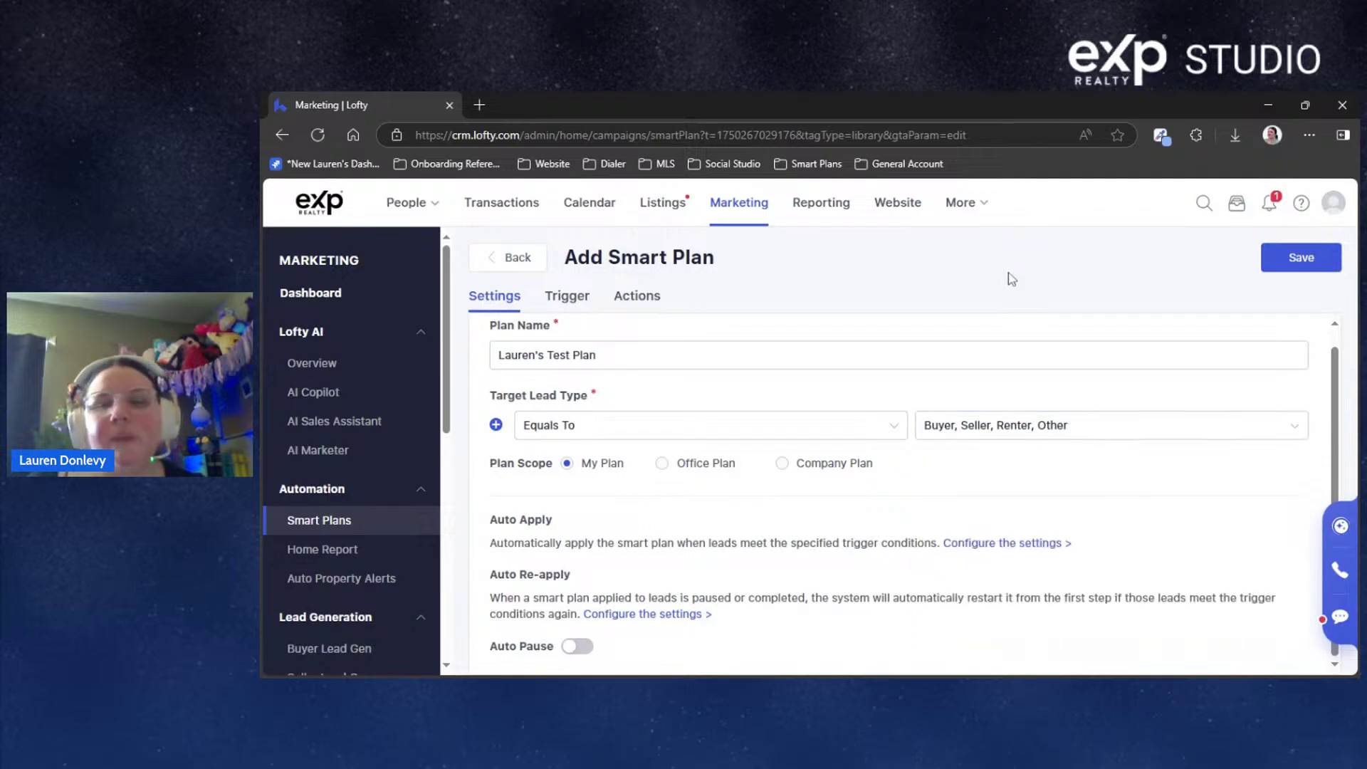
# Try Include all as the Target Lead Type matching rule, and change it to Include one of
pyautogui.click(620, 434)
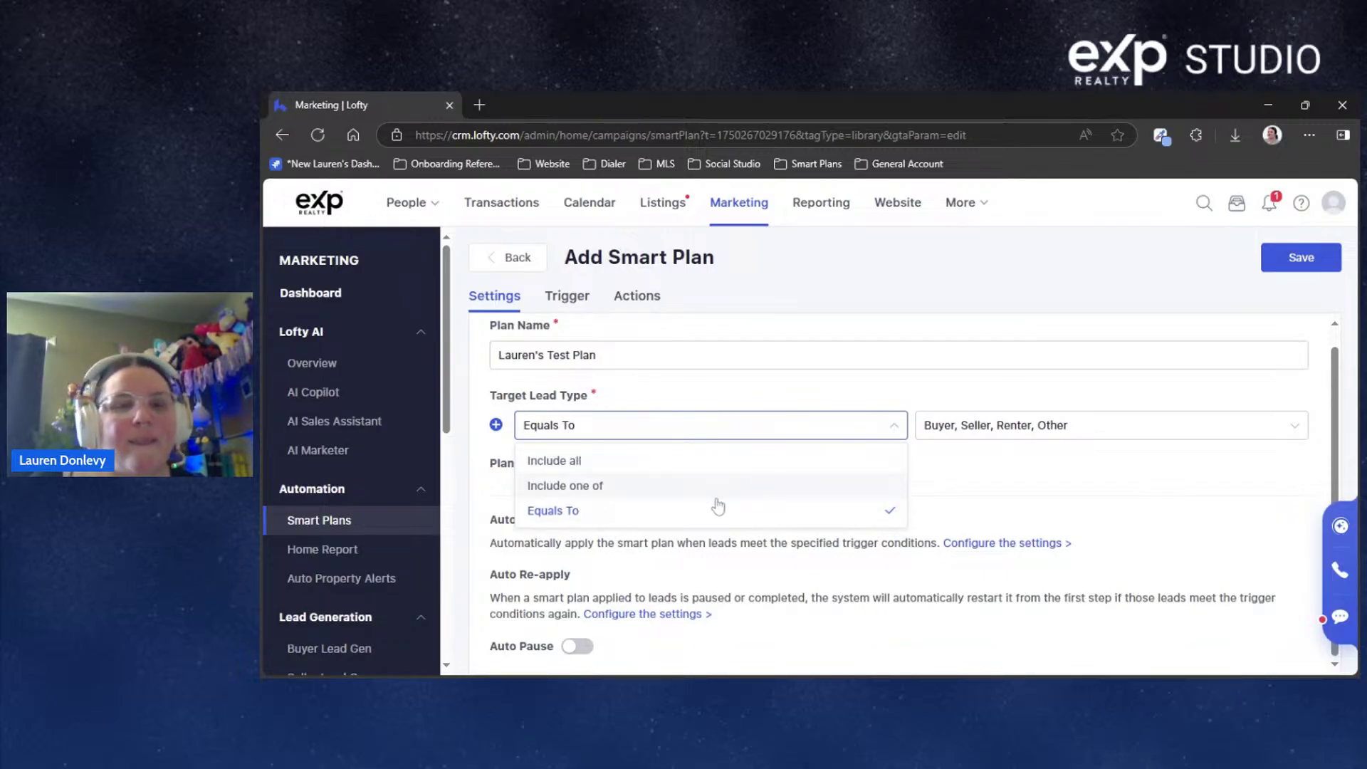
pyautogui.click(579, 466)
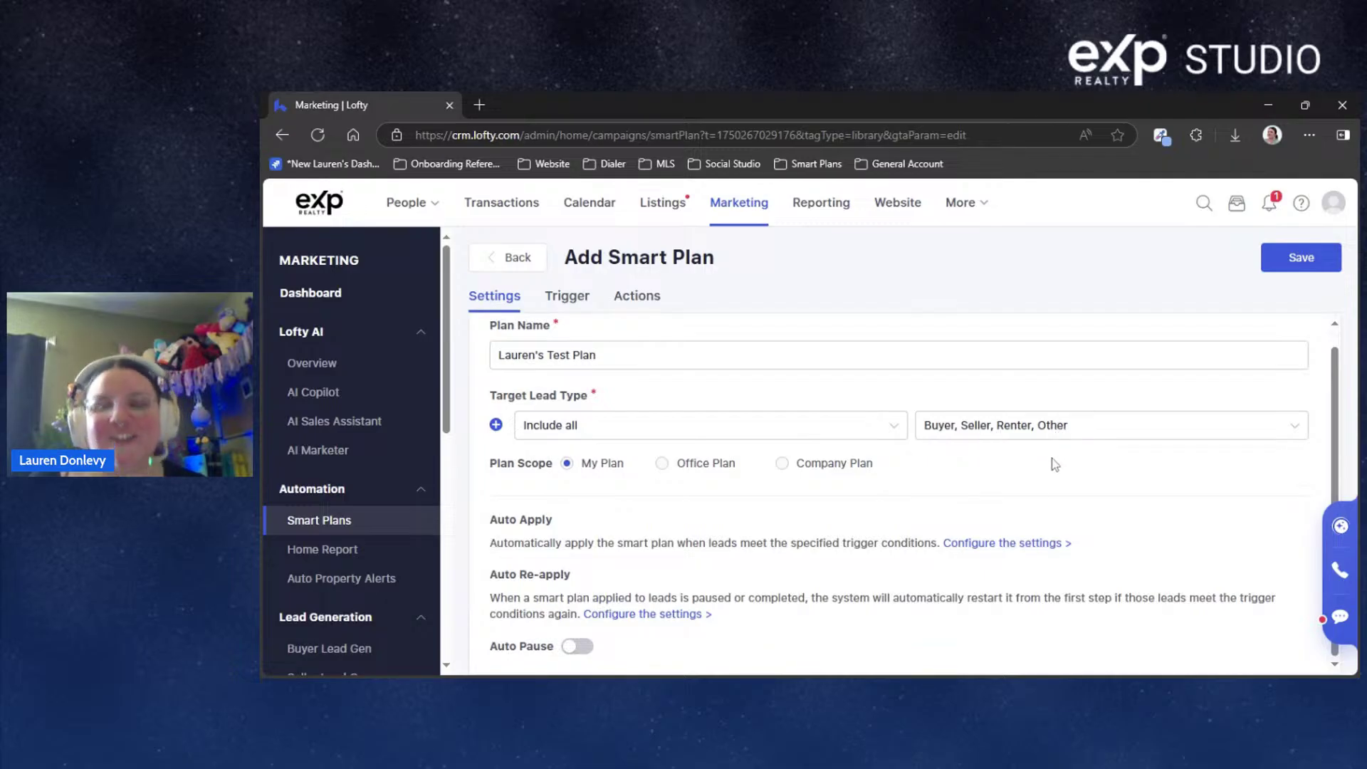
pyautogui.click(844, 437)
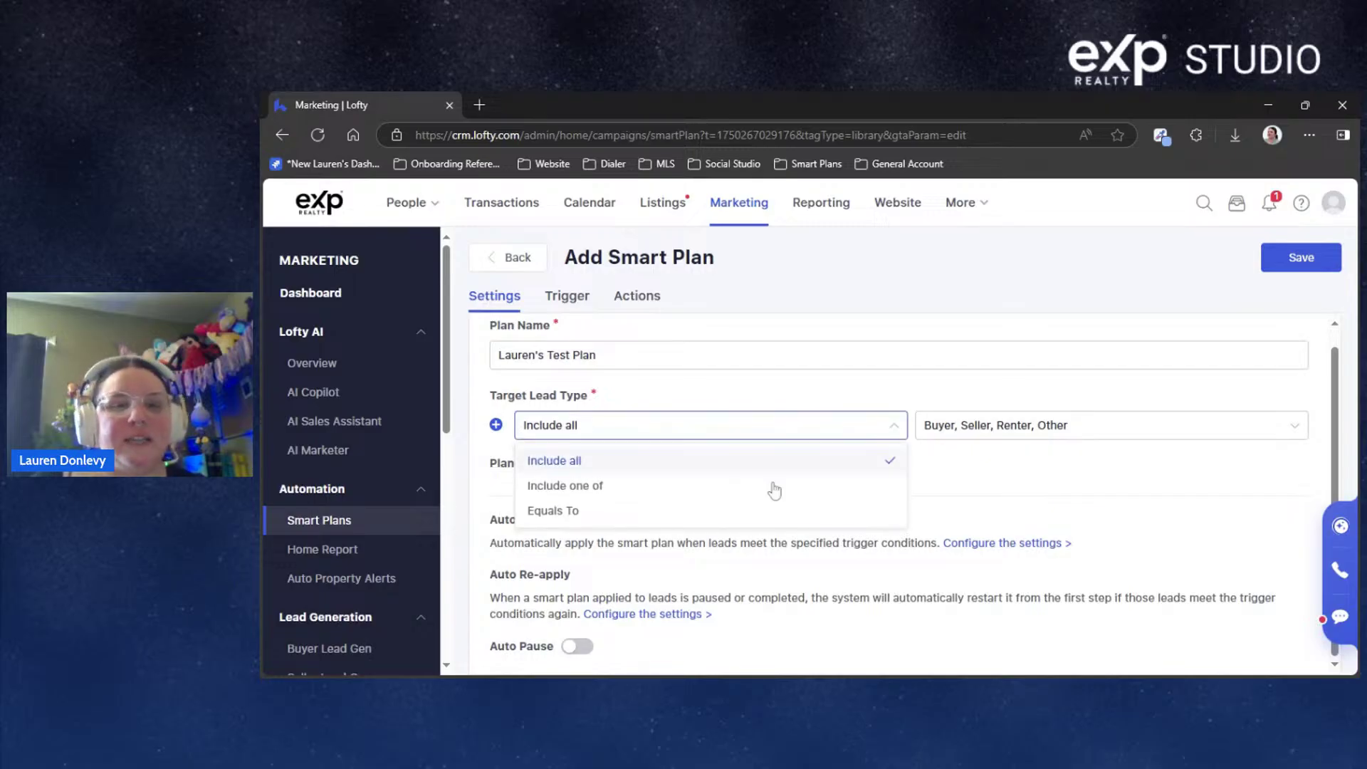
pyautogui.click(615, 488)
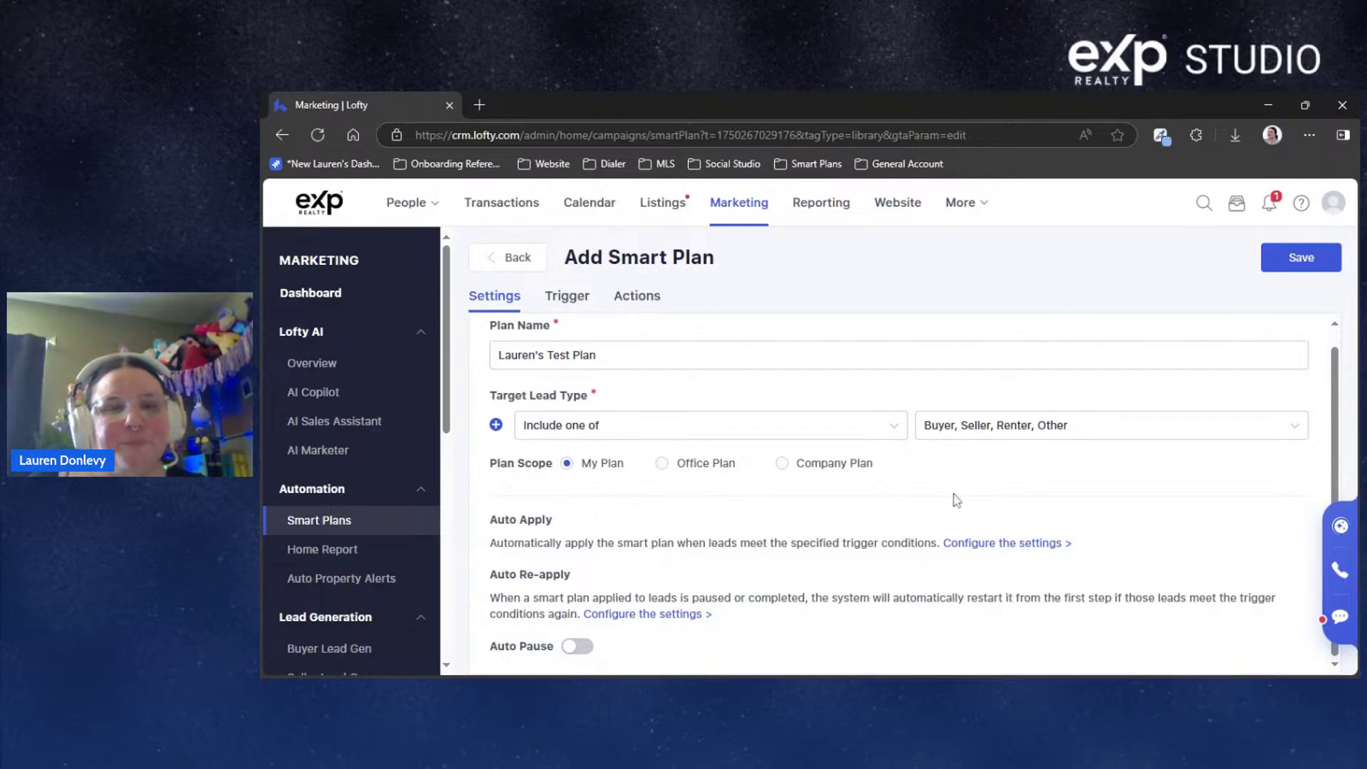
# Try the Office Plan scope, checking its selectable offices, and the Company Plan scope
pyautogui.moveTo(490, 464); pyautogui.dragTo(555, 469)
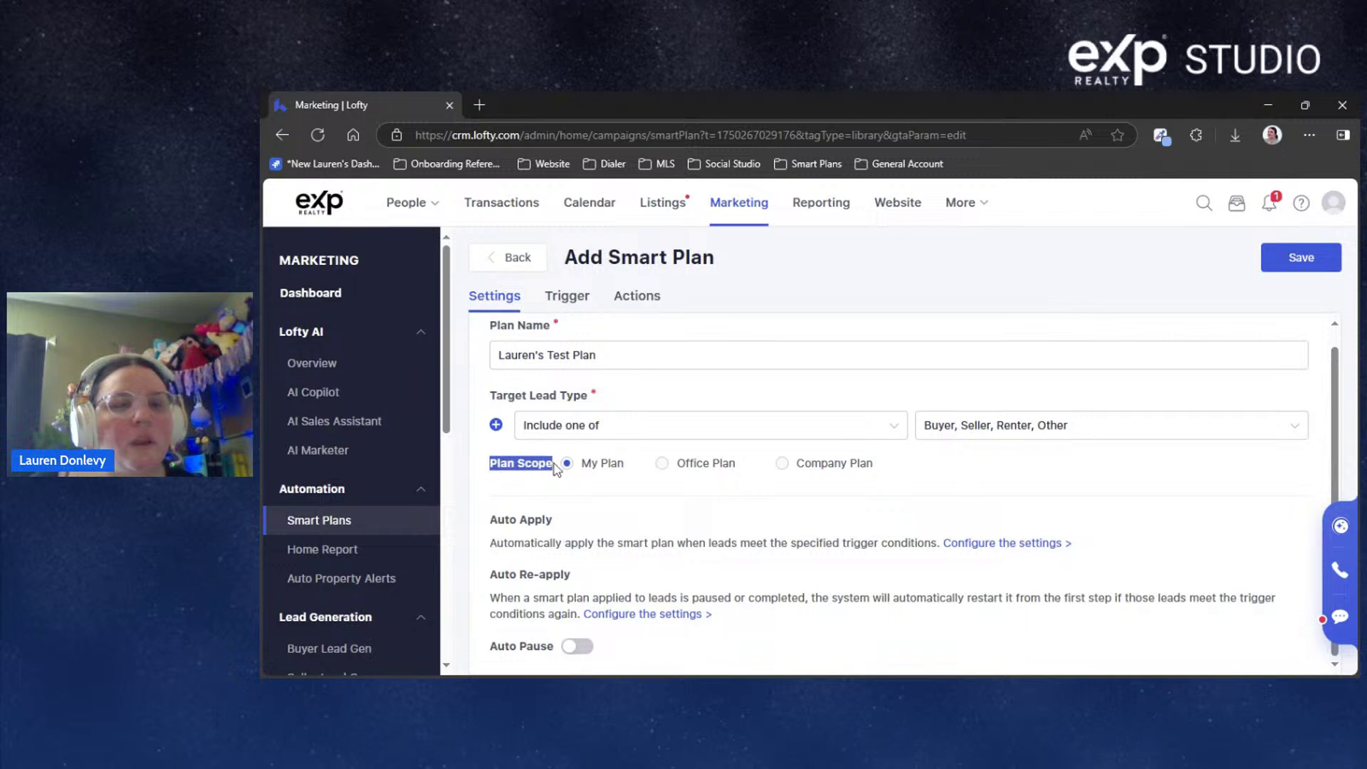
pyautogui.click(1033, 482)
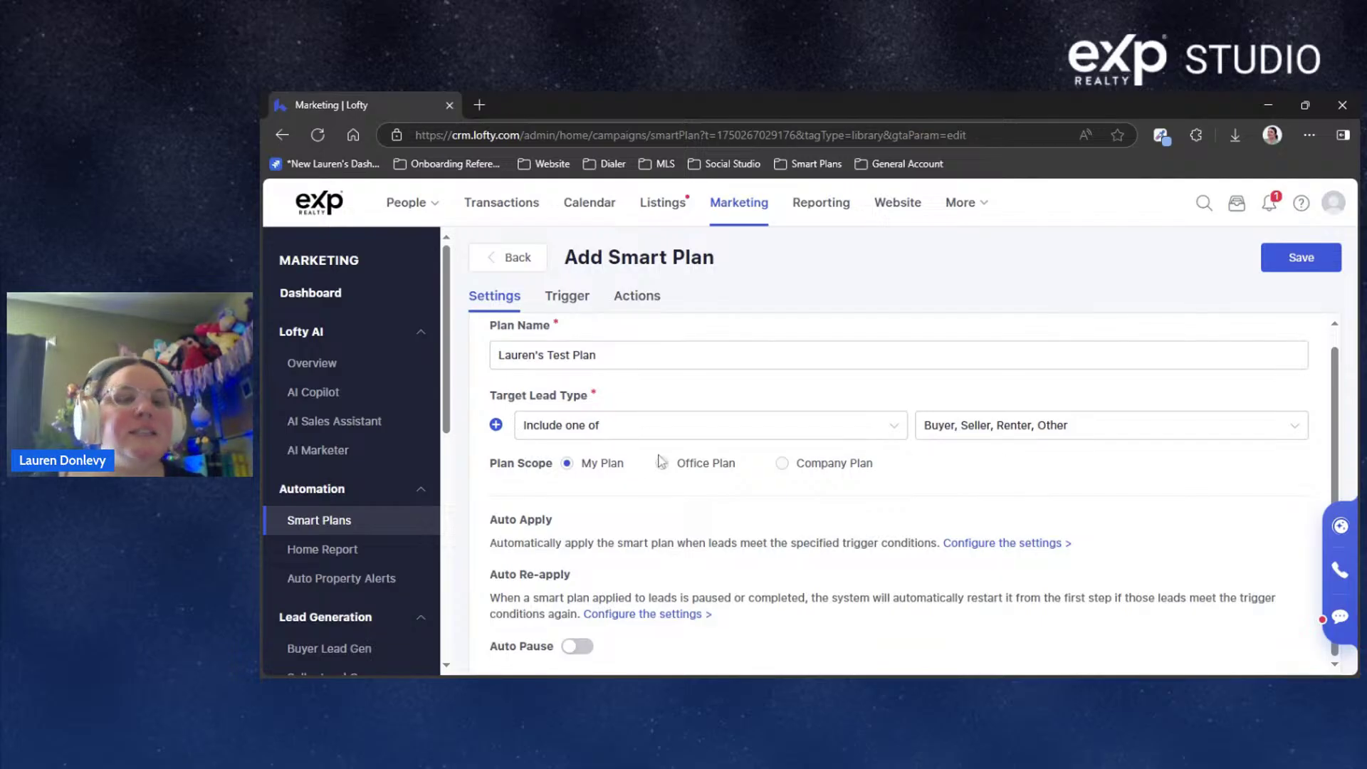
pyautogui.moveTo(579, 465); pyautogui.dragTo(631, 473)
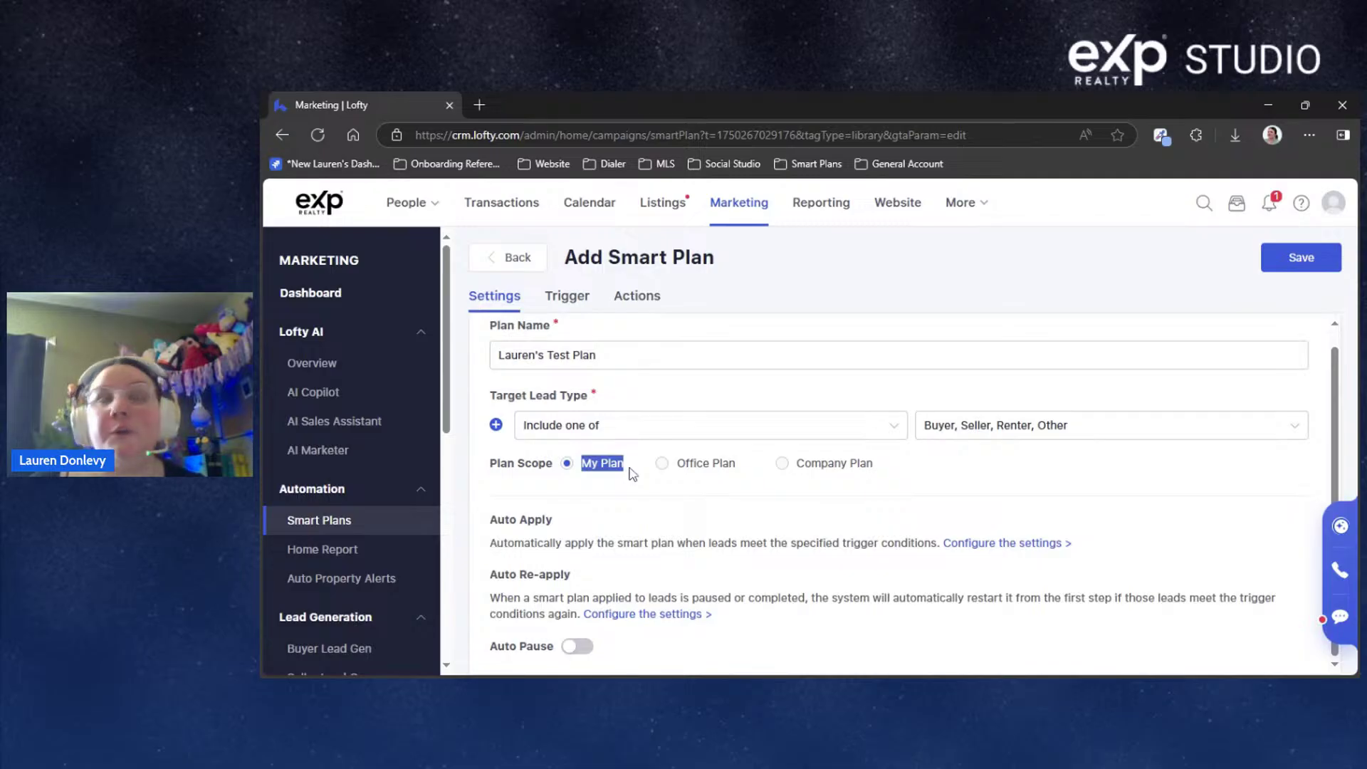
pyautogui.click(690, 467)
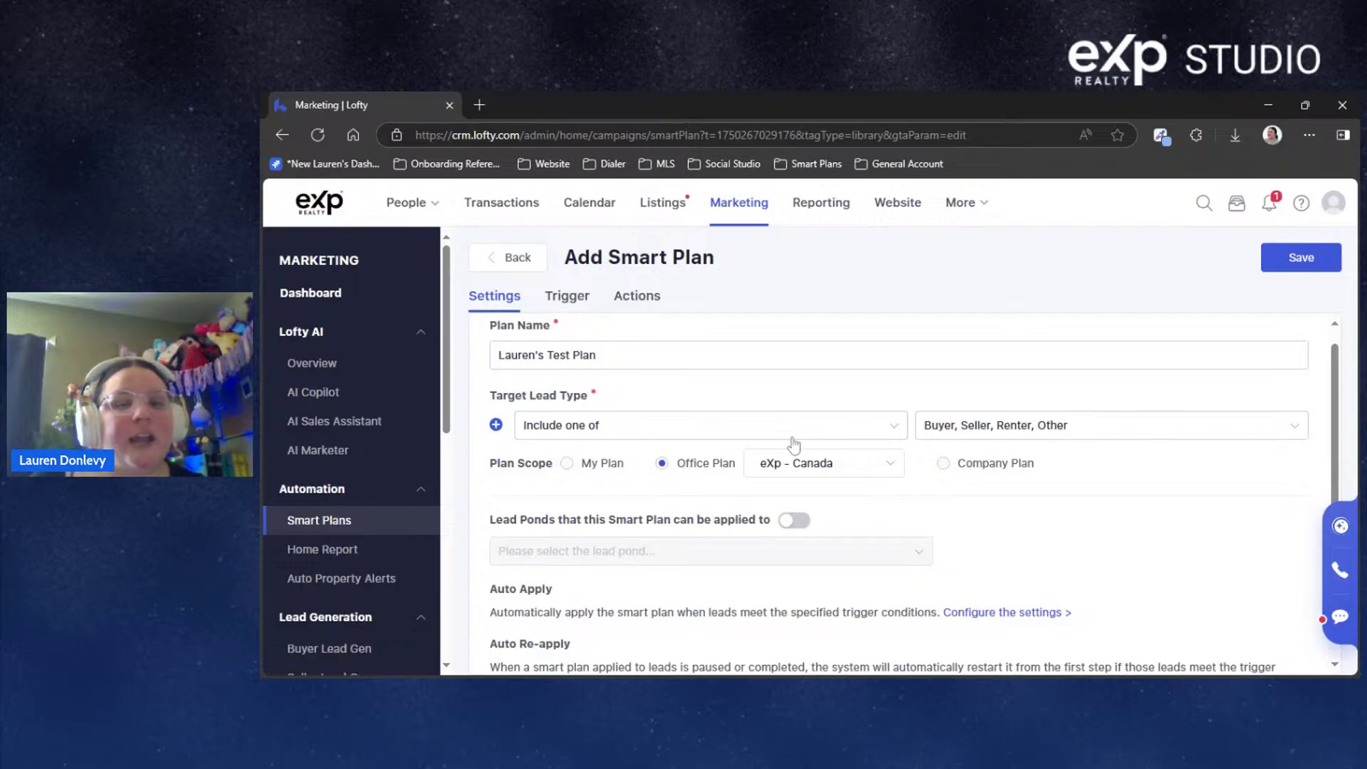
pyautogui.click(876, 464)
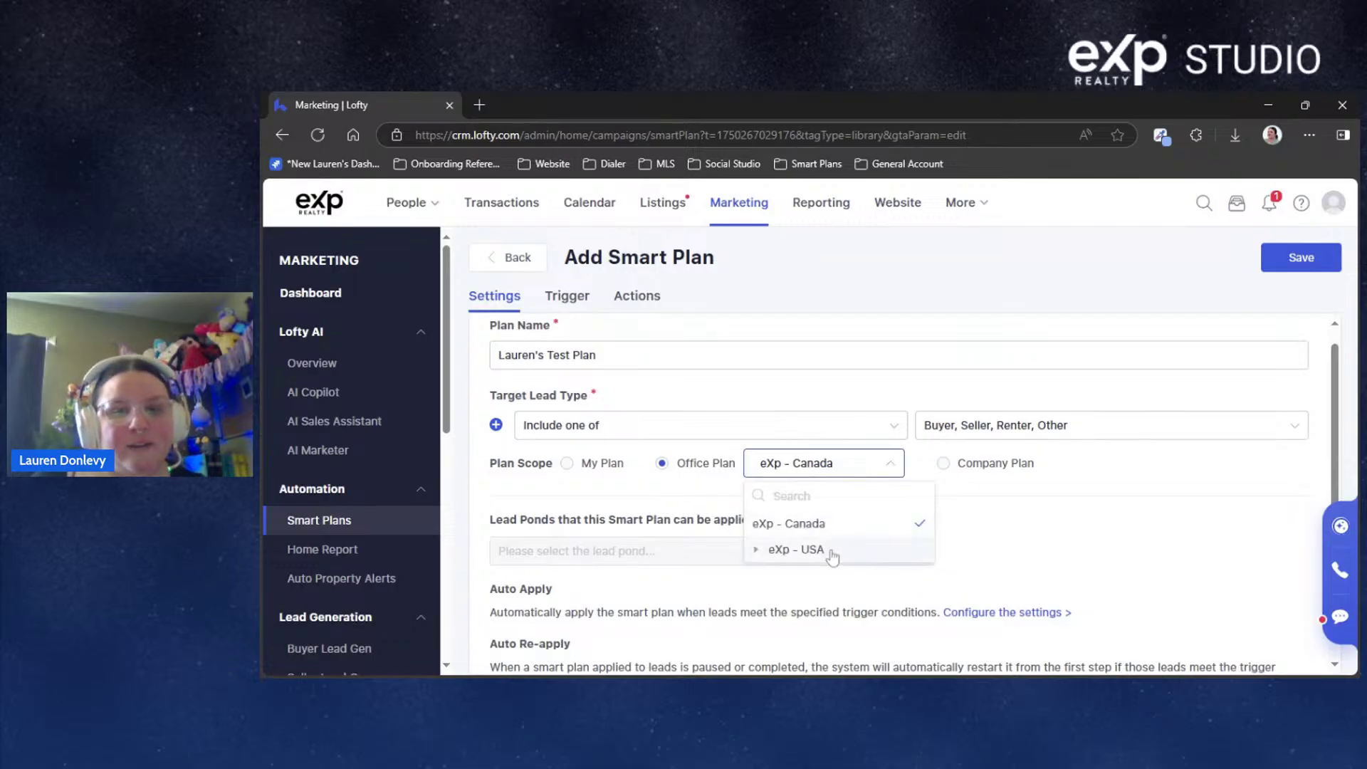
pyautogui.click(1025, 507)
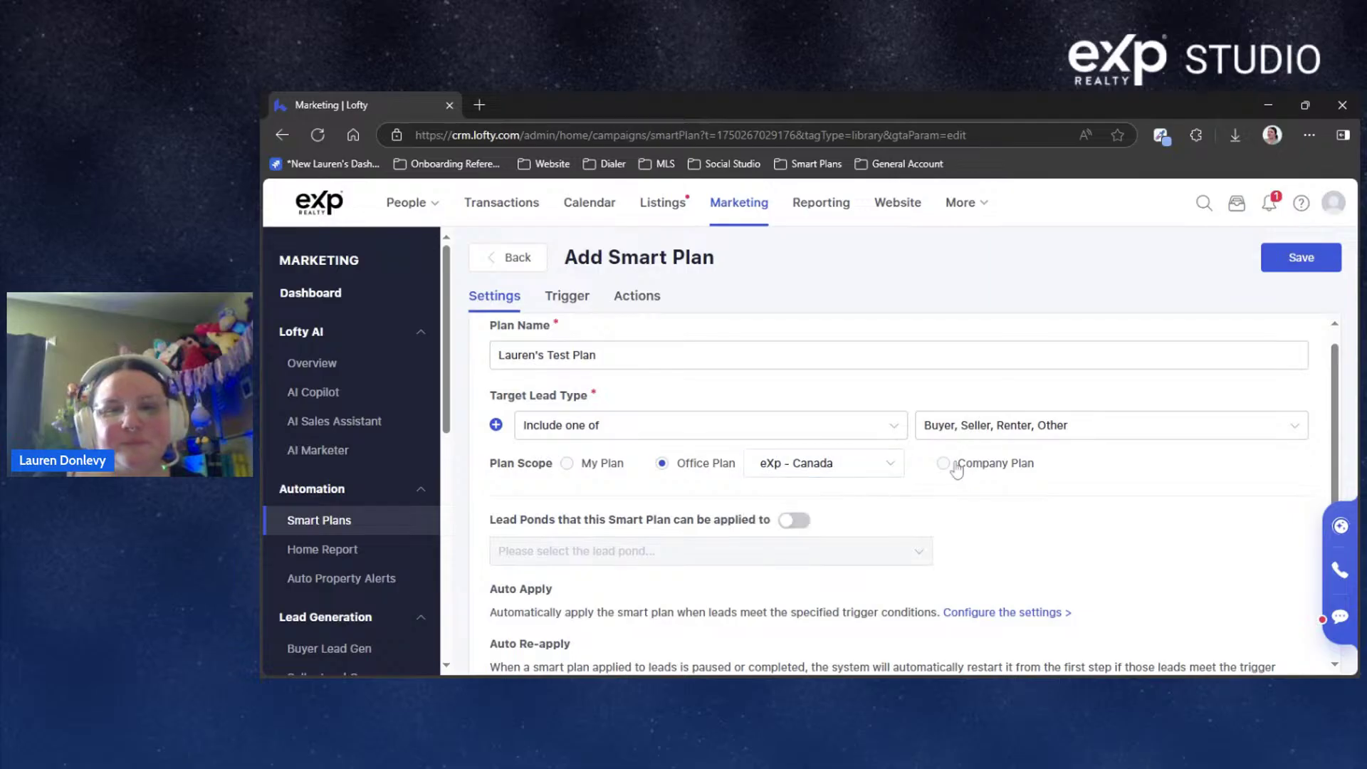
pyautogui.click(941, 464)
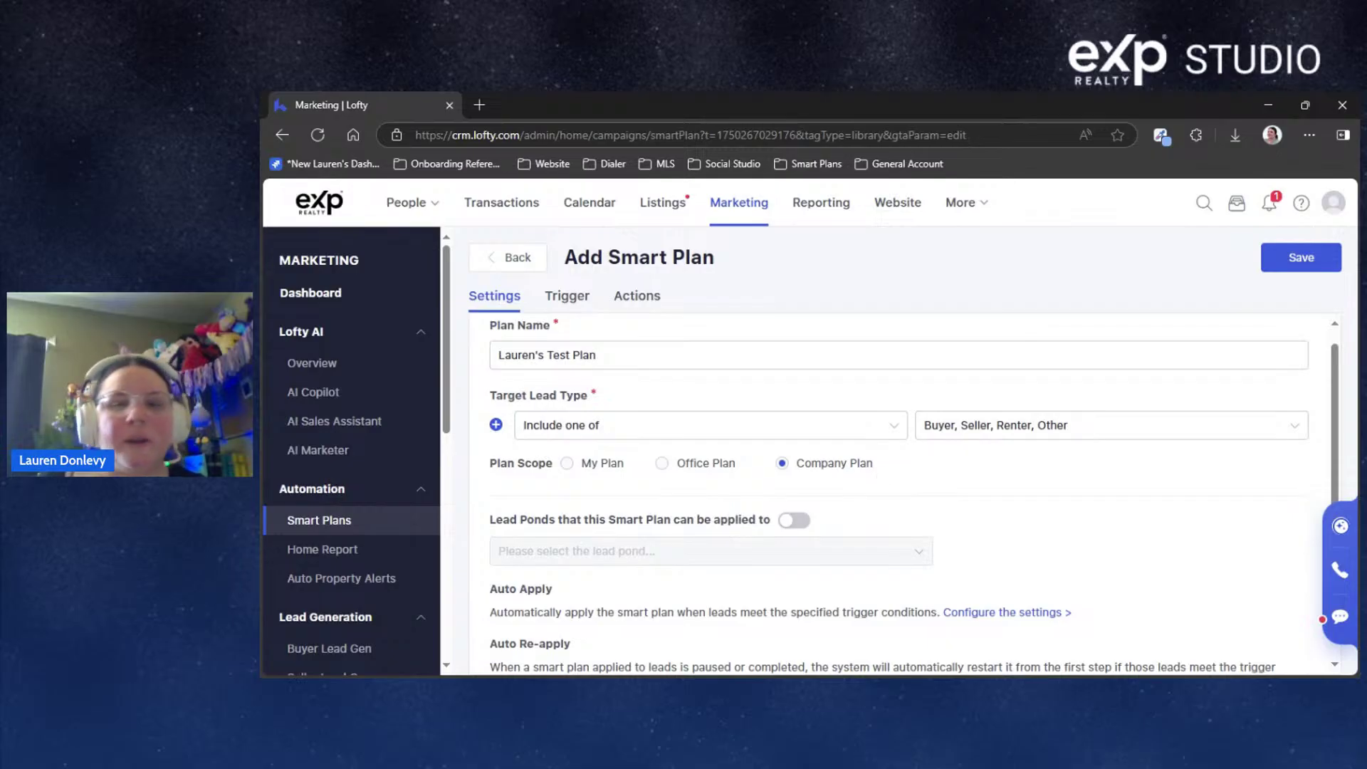
pyautogui.scroll(-1, 907, 498)
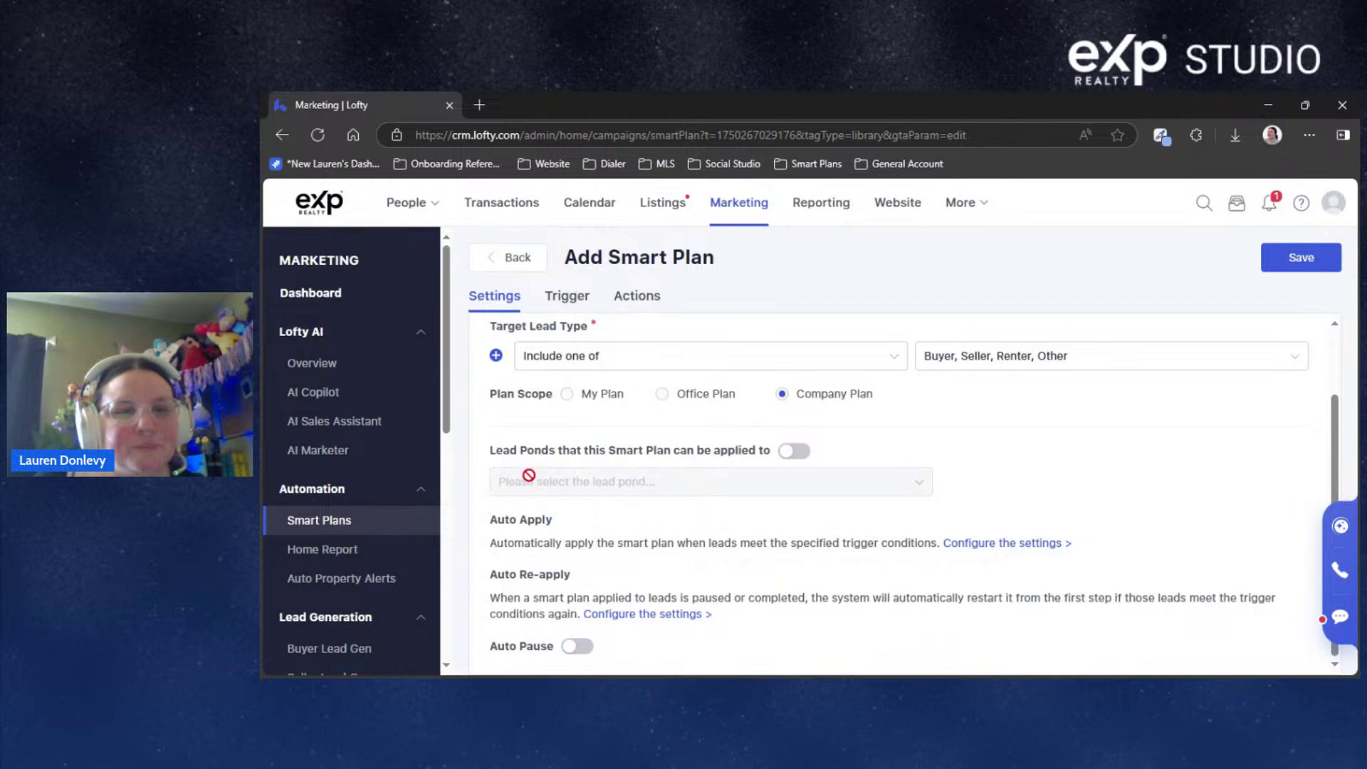
# Switch the plan scope to Office Plan for eXp - Canada, and turn its lead pond application on and off again
pyautogui.click(708, 395)
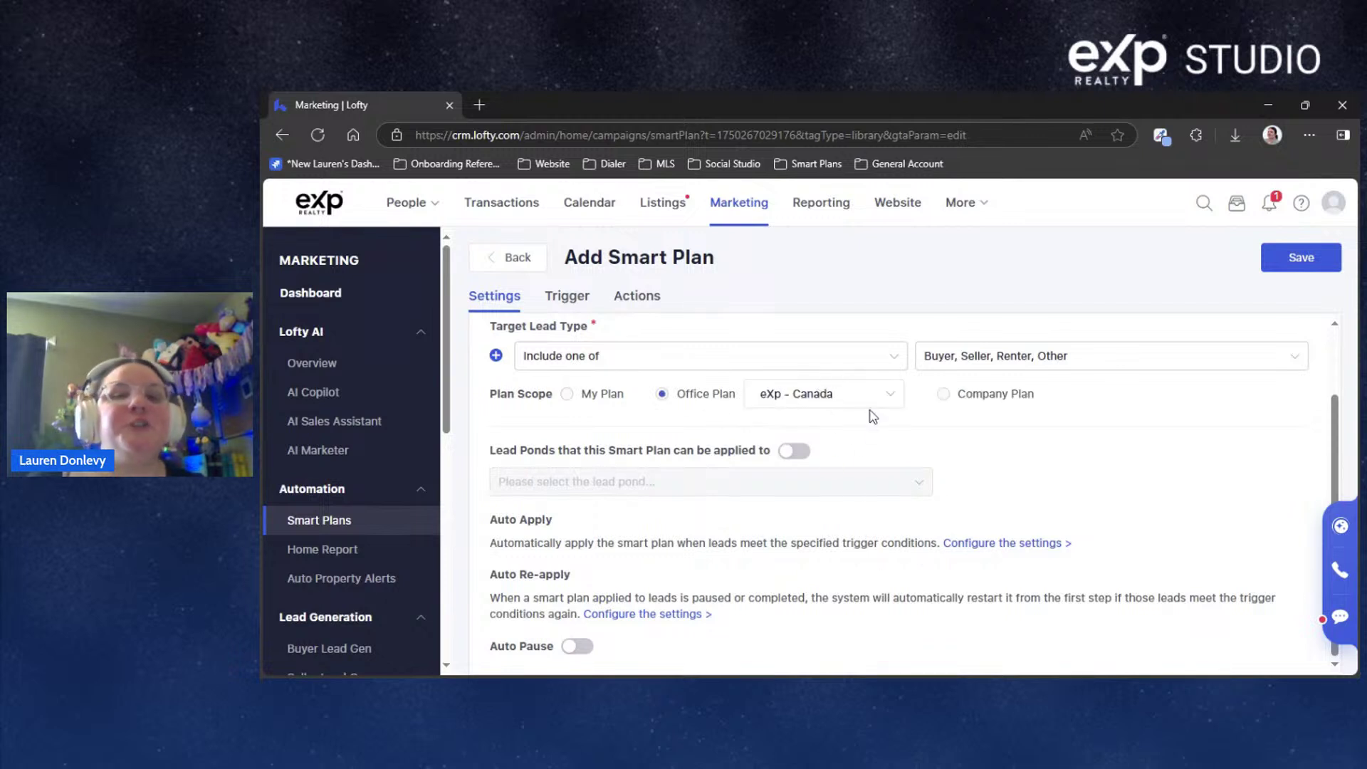
pyautogui.click(891, 396)
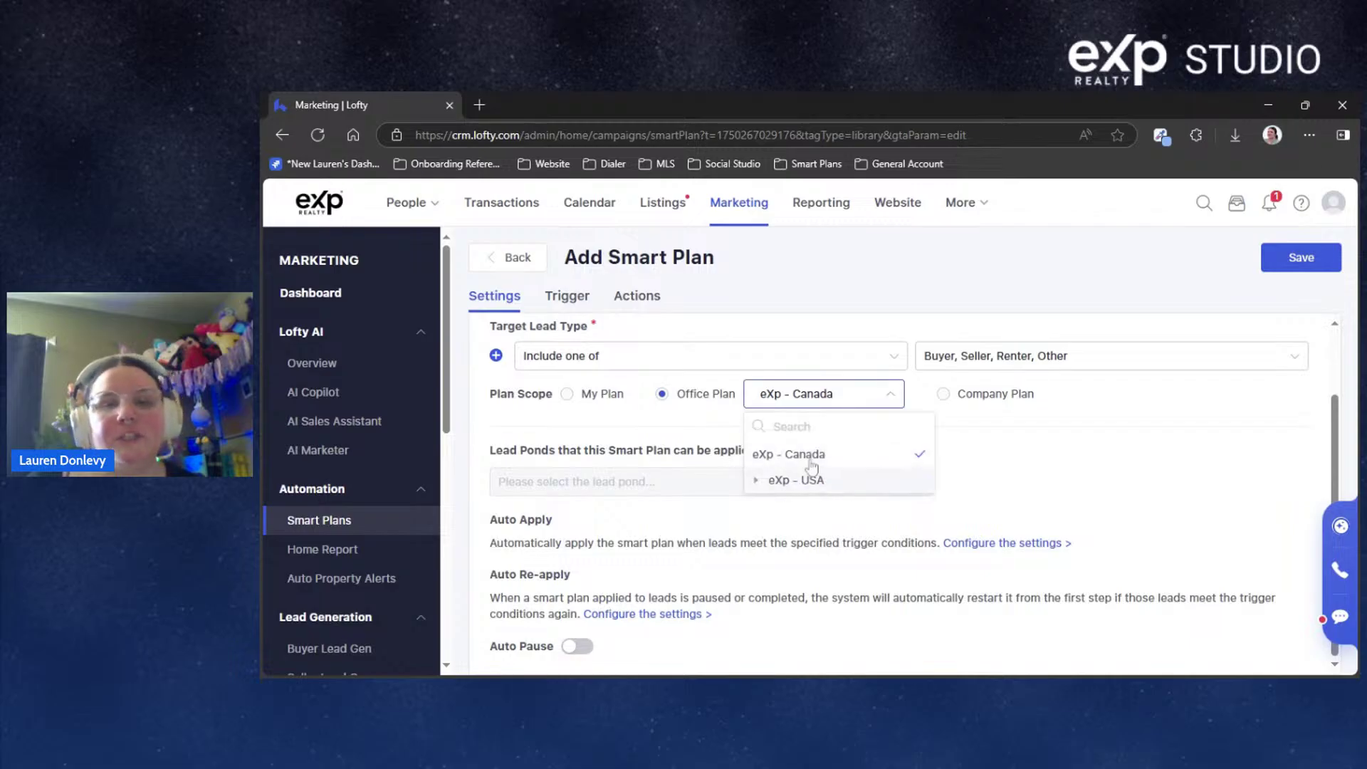
pyautogui.click(763, 467)
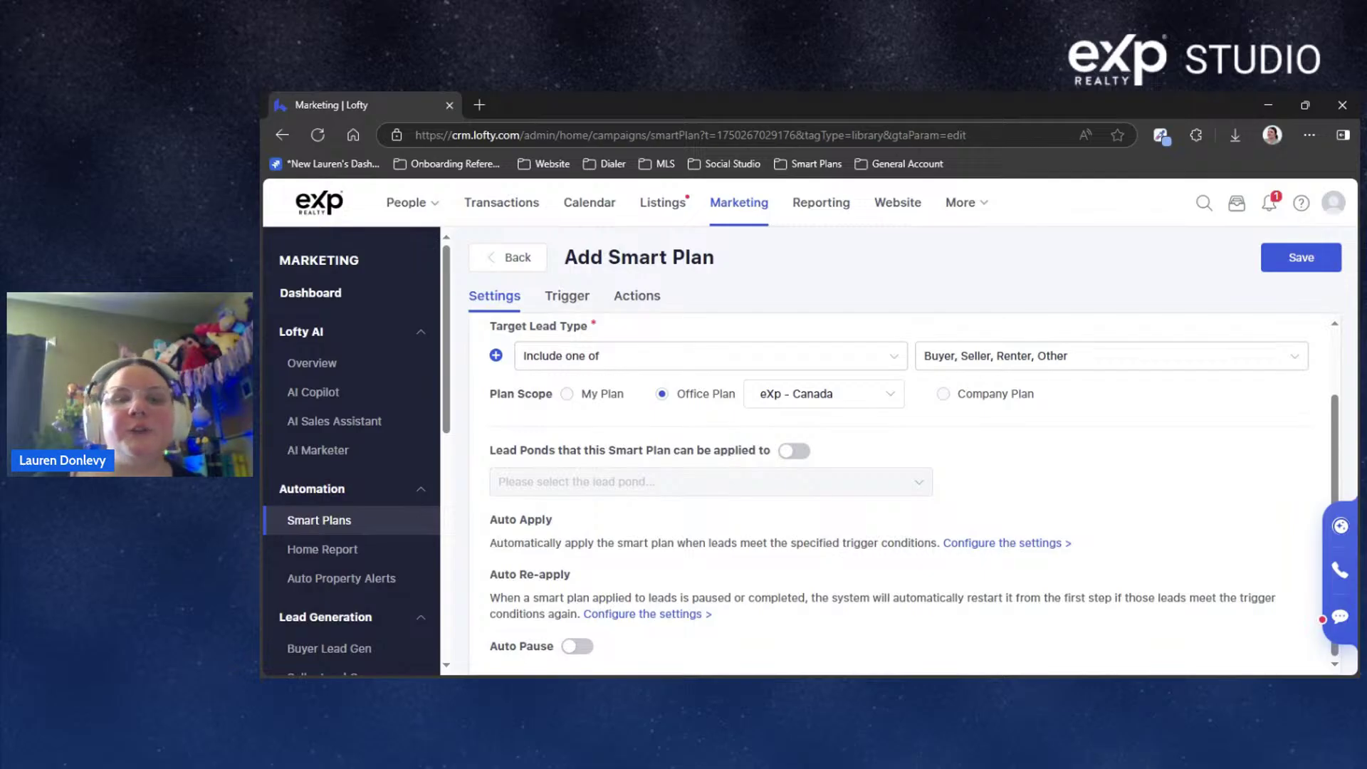
pyautogui.click(799, 451)
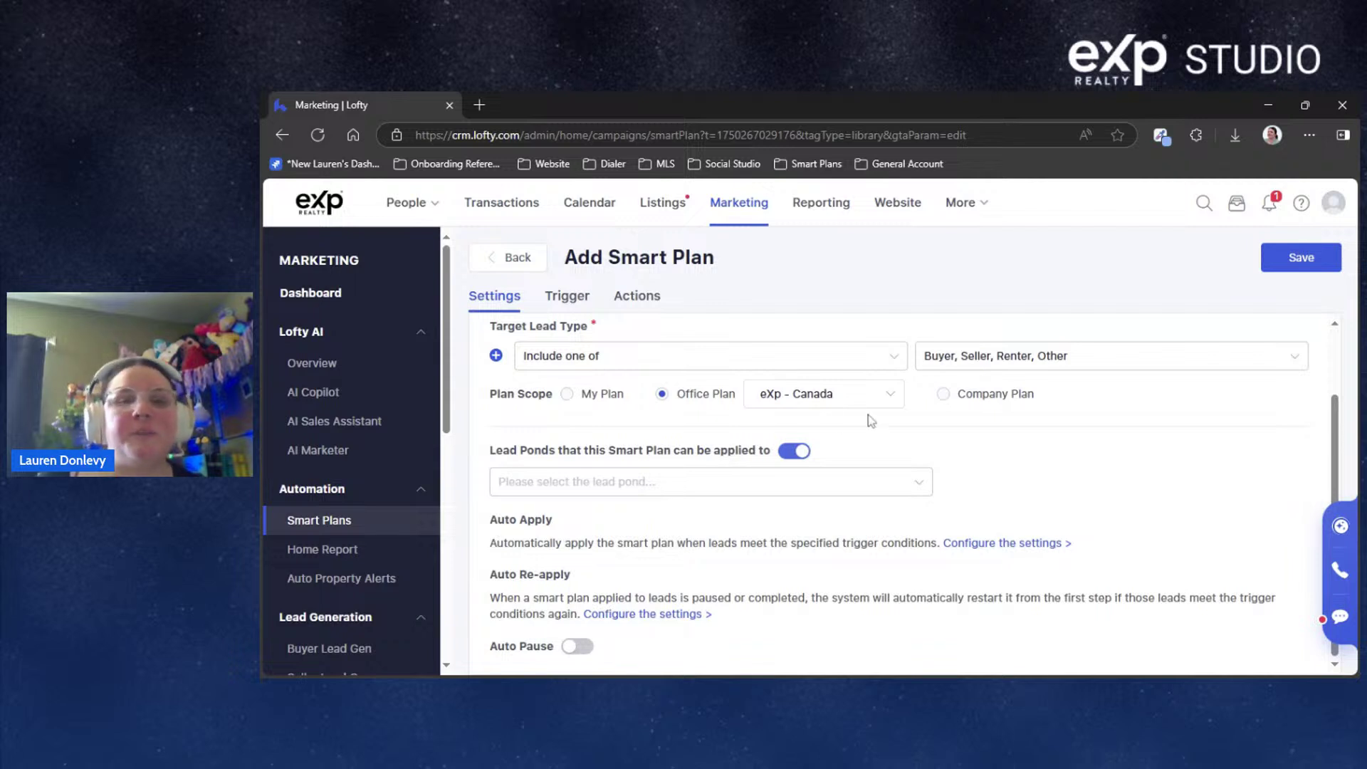
pyautogui.click(794, 451)
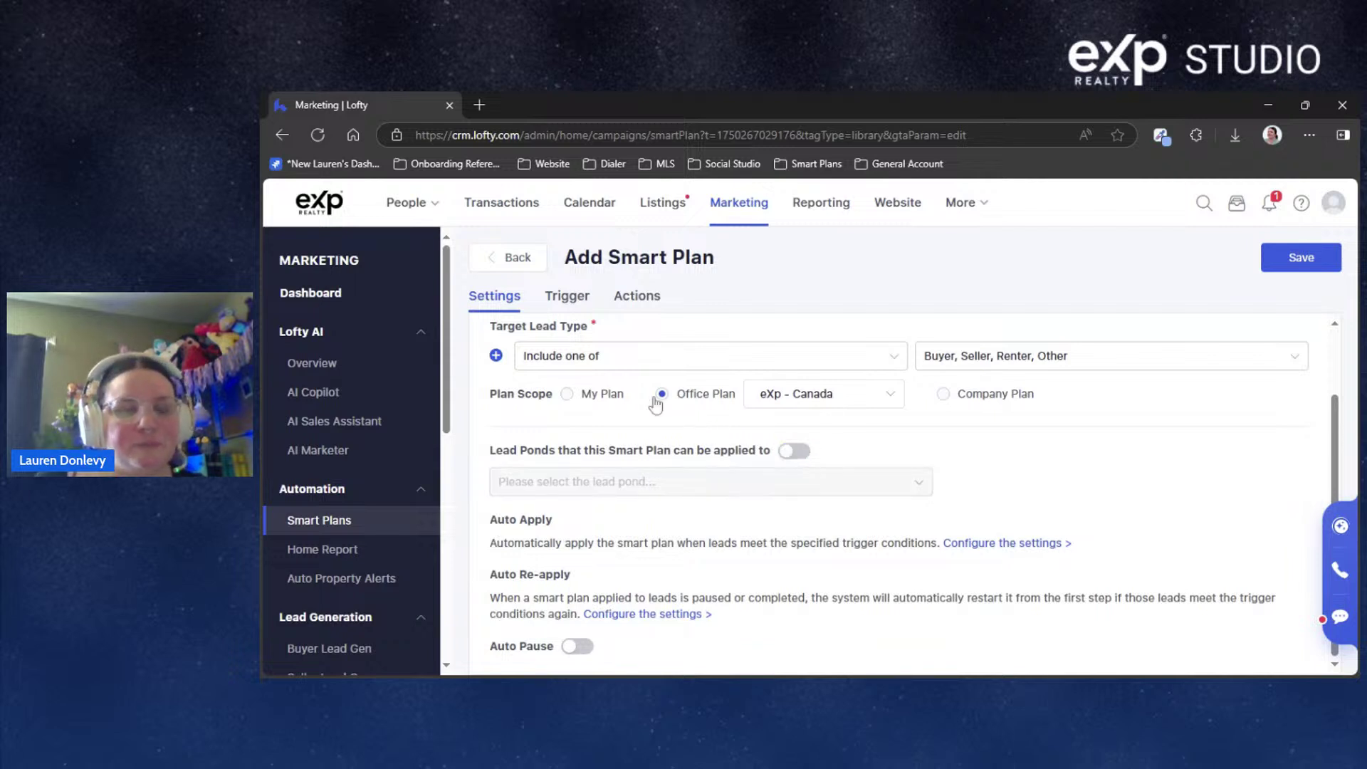
# Set the plan scope back to My Plan and review the Auto Apply setting
pyautogui.click(590, 396)
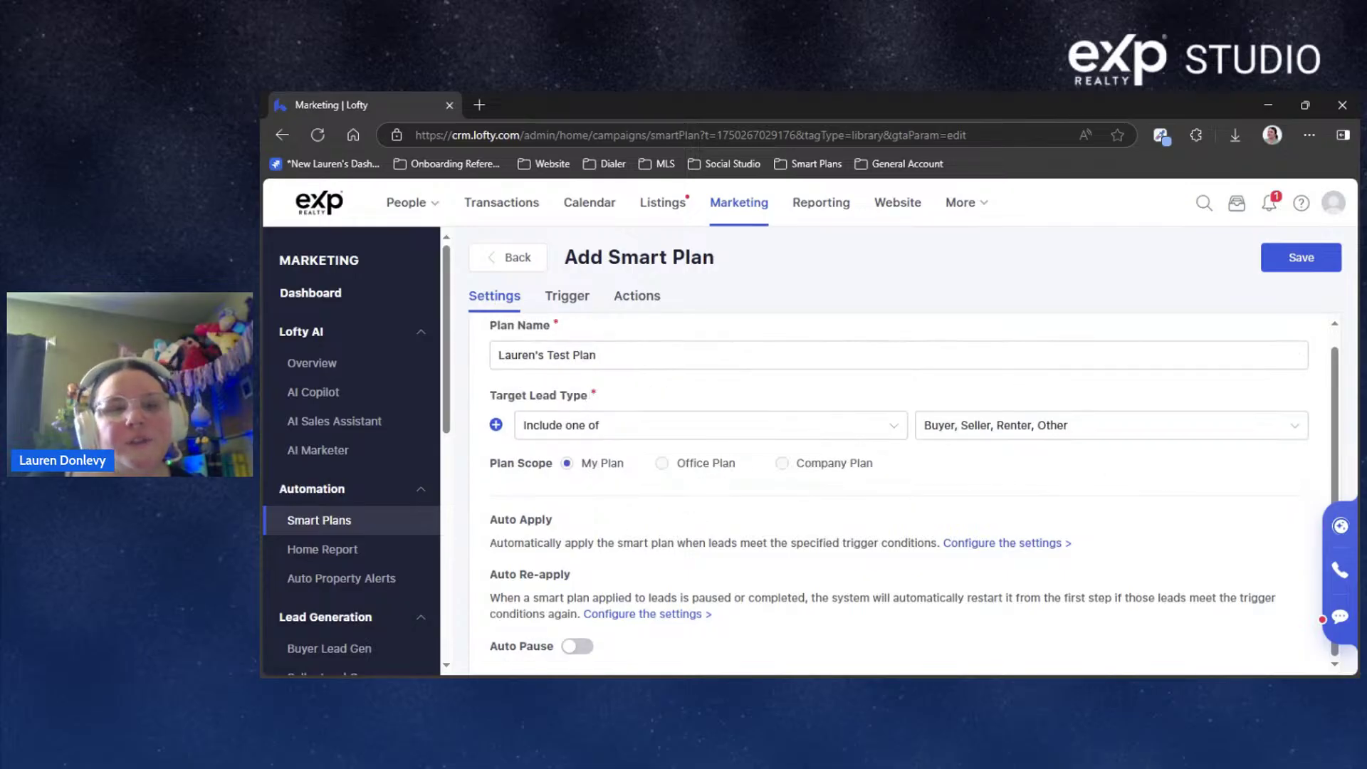
pyautogui.moveTo(490, 519); pyautogui.dragTo(545, 519)
pyautogui.click(598, 562)
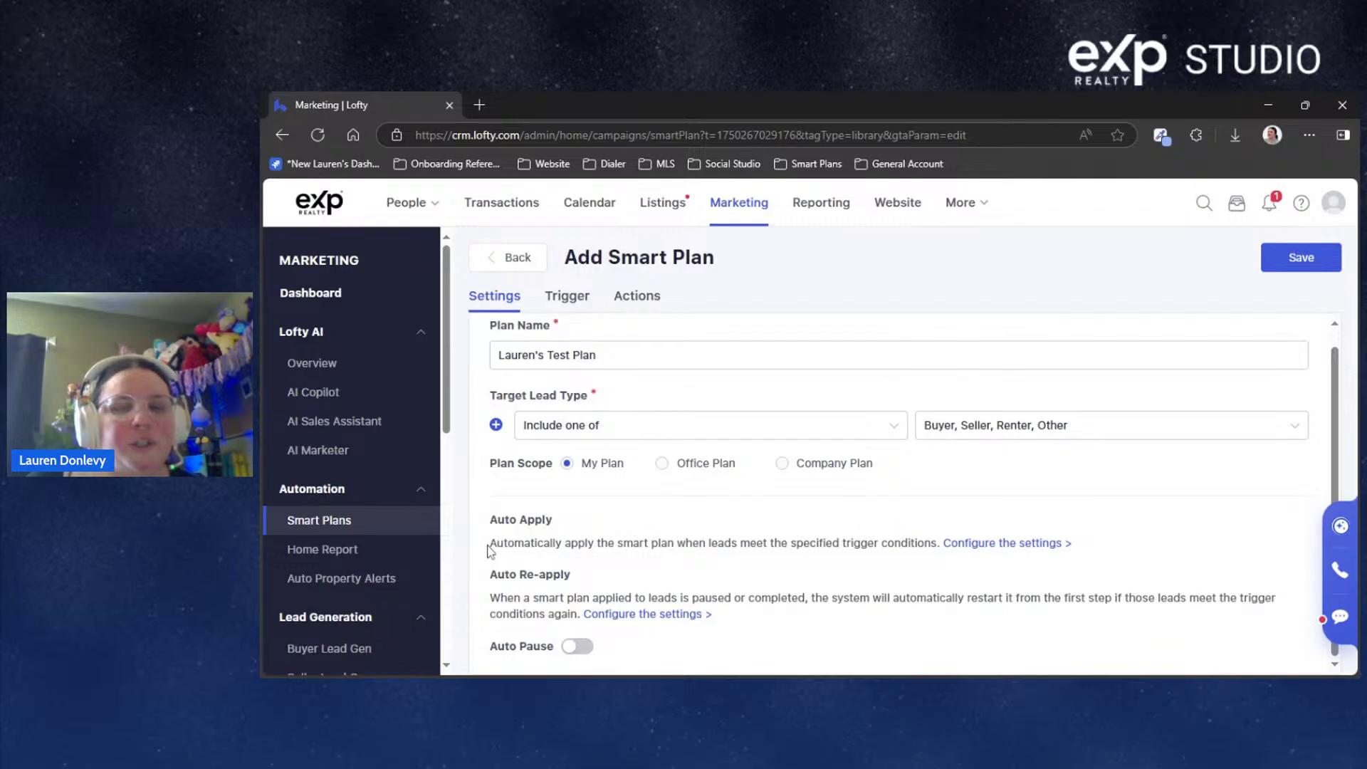
# Open the plan's Auto Apply configuration and look through the available trigger types
pyautogui.click(992, 548)
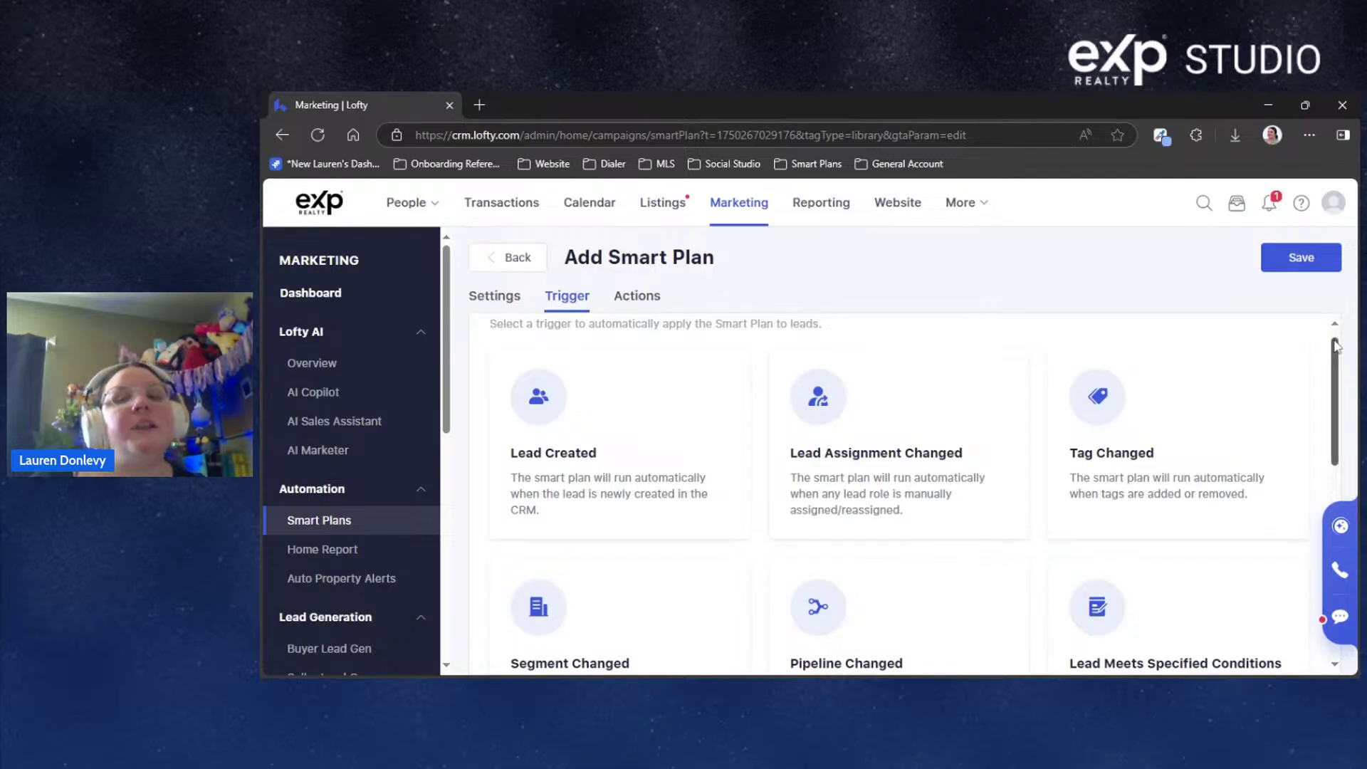
pyautogui.moveTo(1336, 347); pyautogui.dragTo(1334, 354)
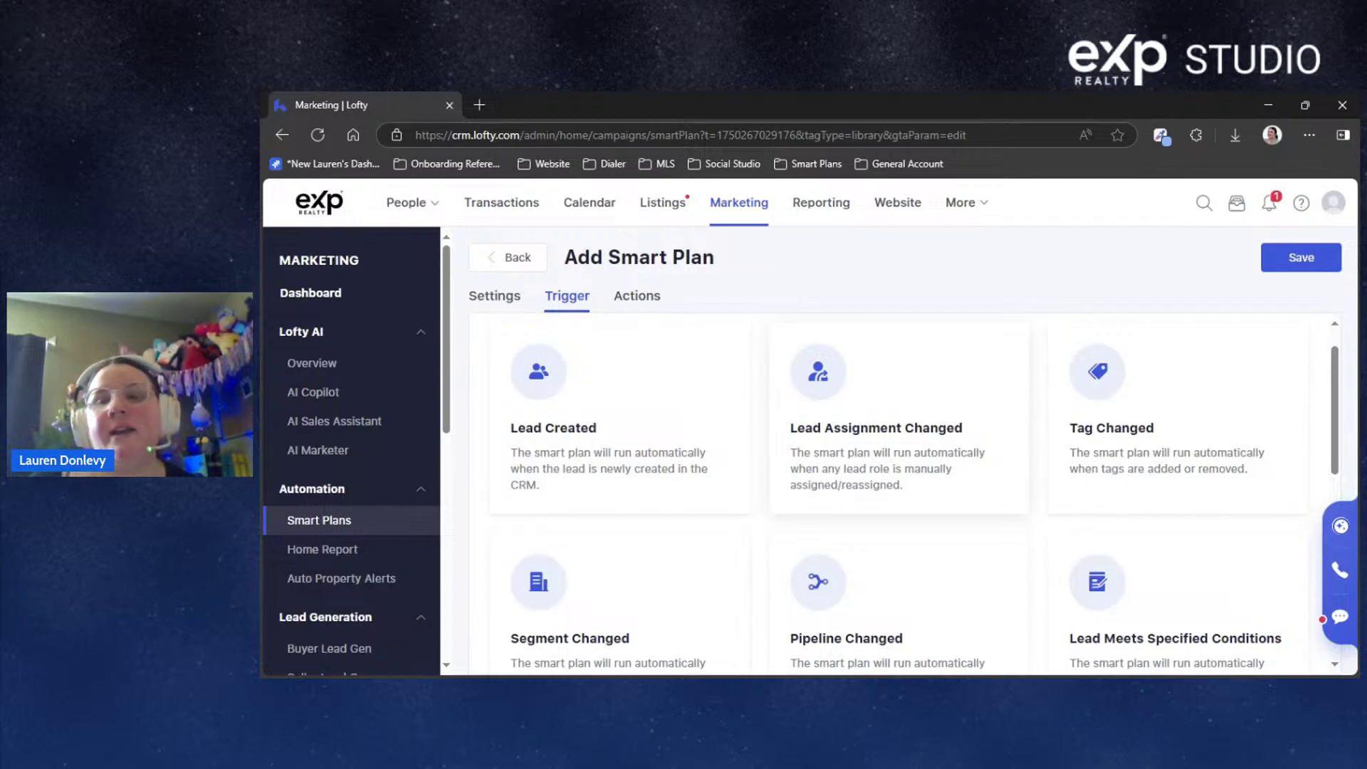
pyautogui.scroll(-1, 1260, 383)
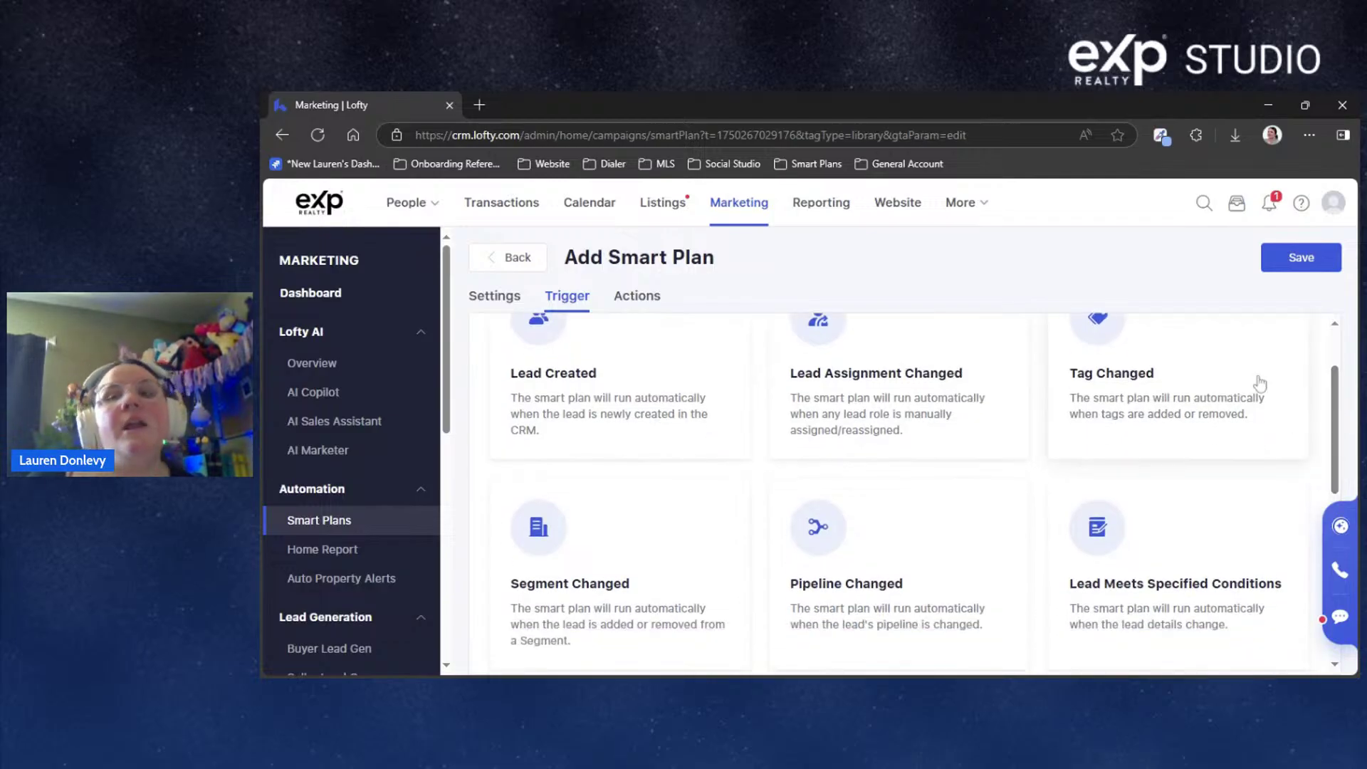
pyautogui.scroll(2, 1260, 383)
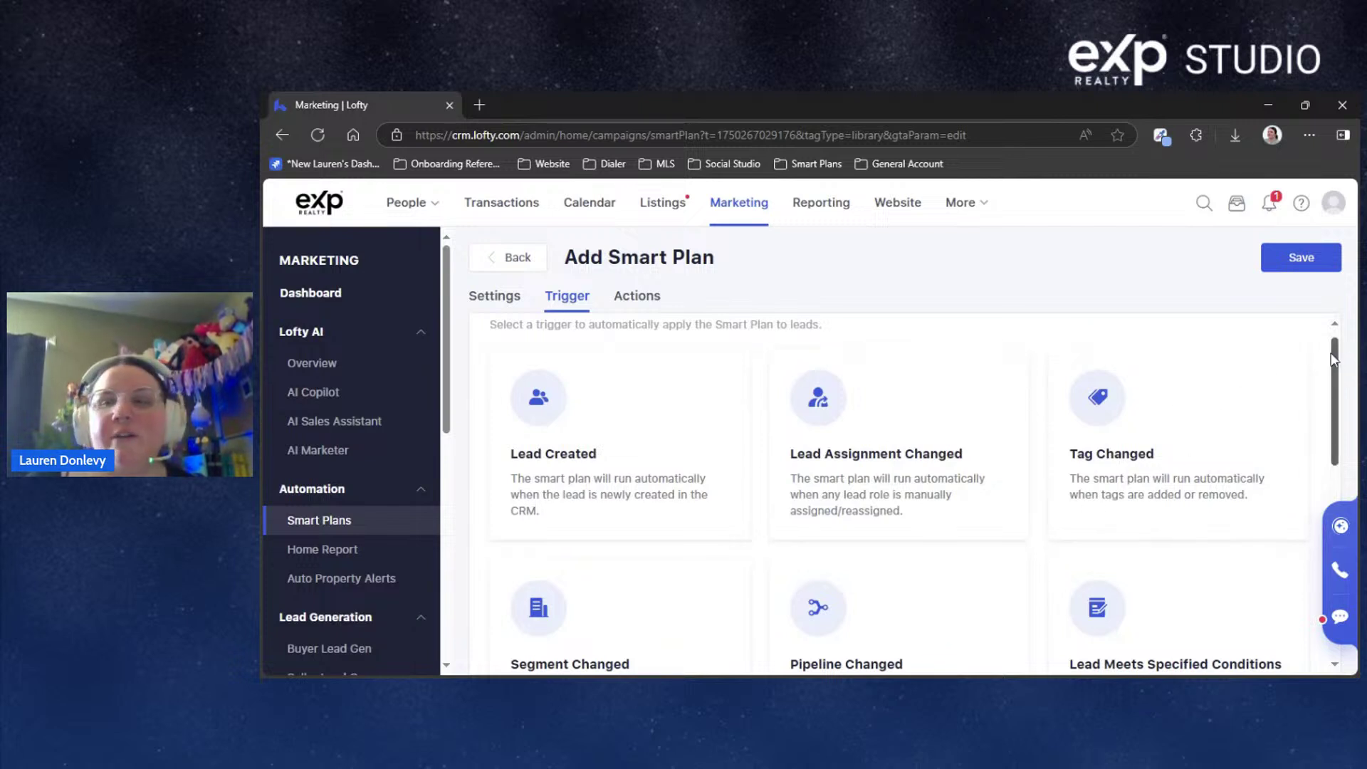
pyautogui.moveTo(1333, 359); pyautogui.dragTo(1342, 447)
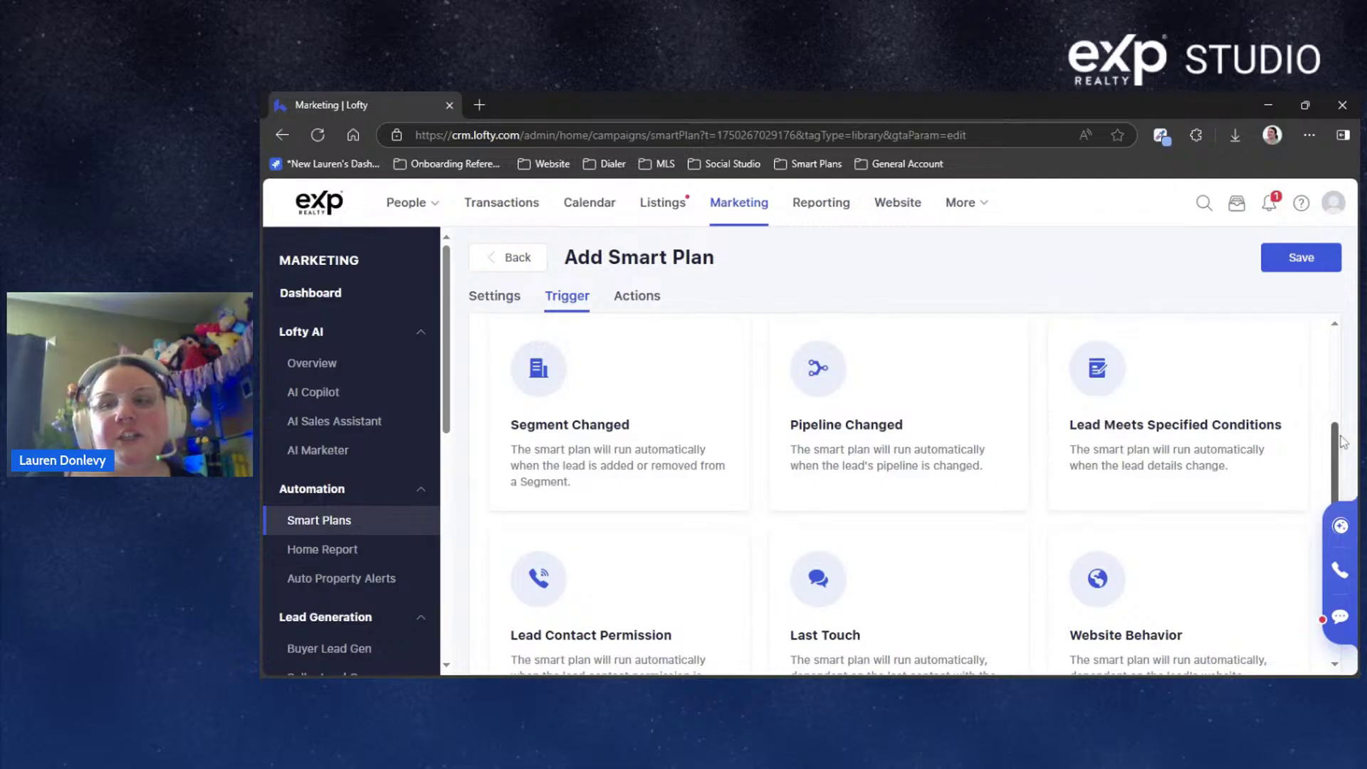
pyautogui.scroll(1, 1342, 443)
pyautogui.moveTo(1342, 442); pyautogui.dragTo(1343, 499)
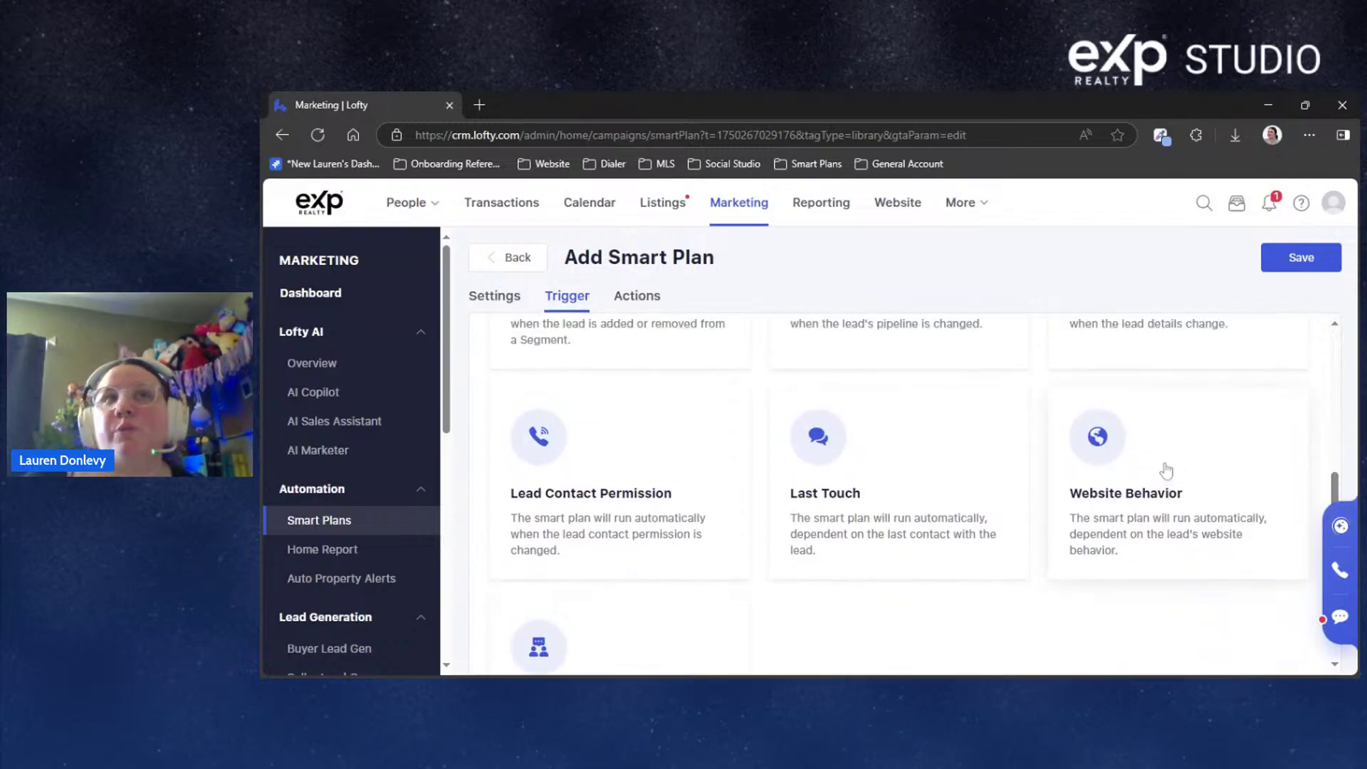
# Open the Website Behavior trigger, examine its condition fields and selectable behaviors, and close it without saving
pyautogui.click(1165, 459)
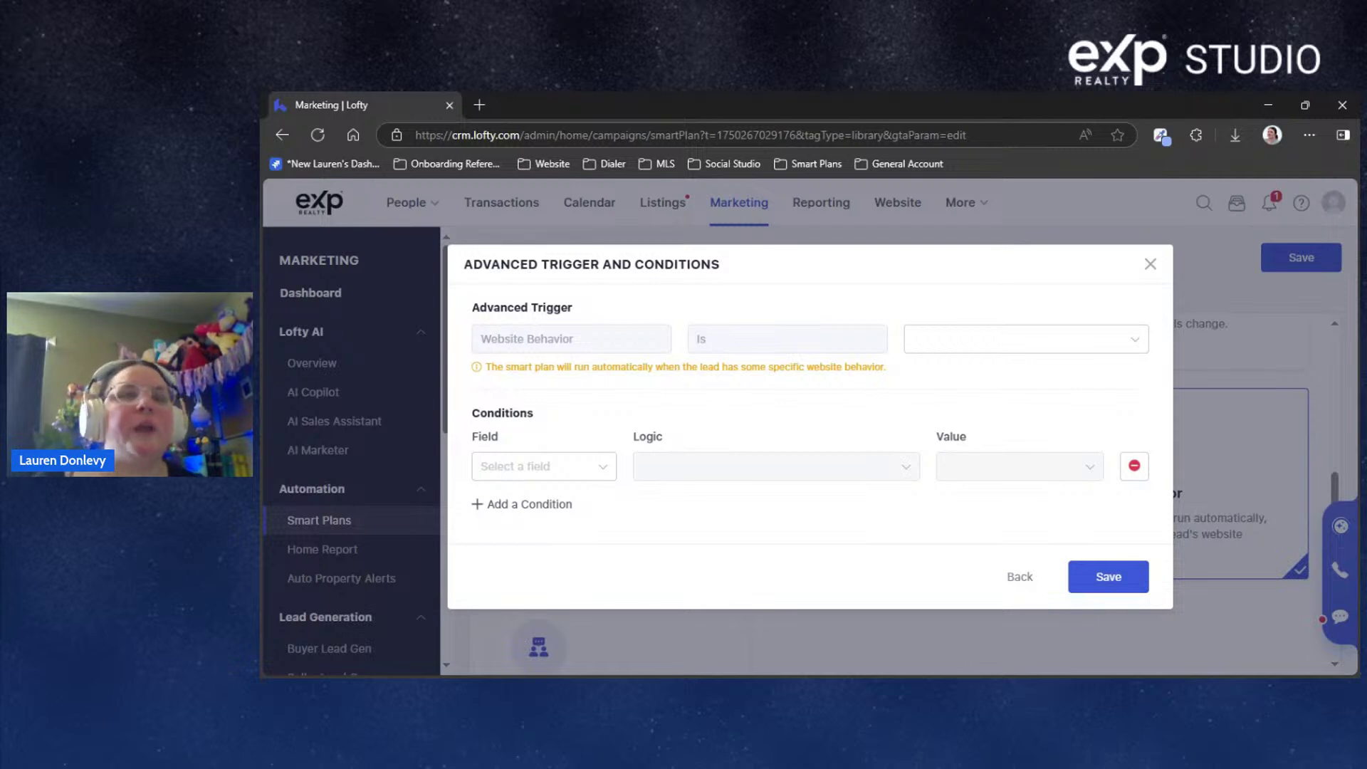
pyautogui.click(599, 467)
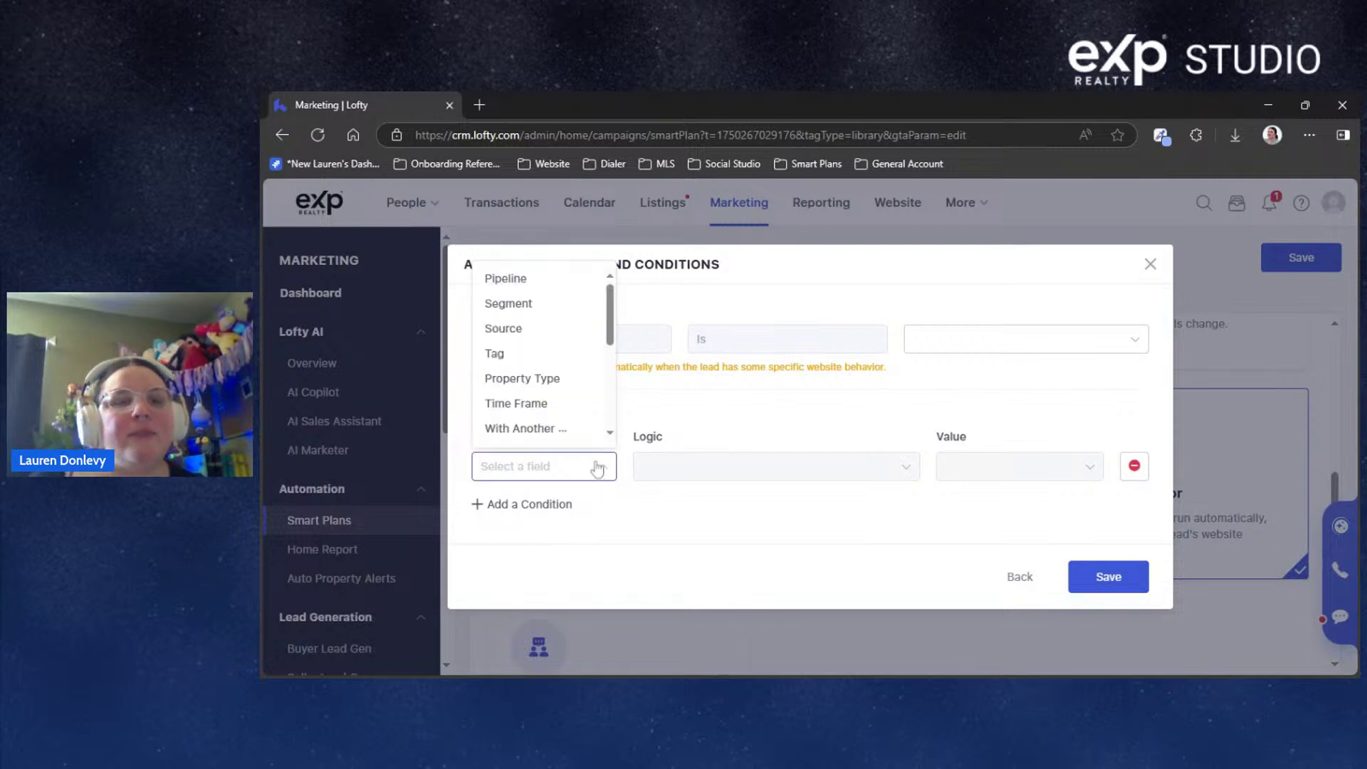
pyautogui.click(718, 375)
pyautogui.click(933, 341)
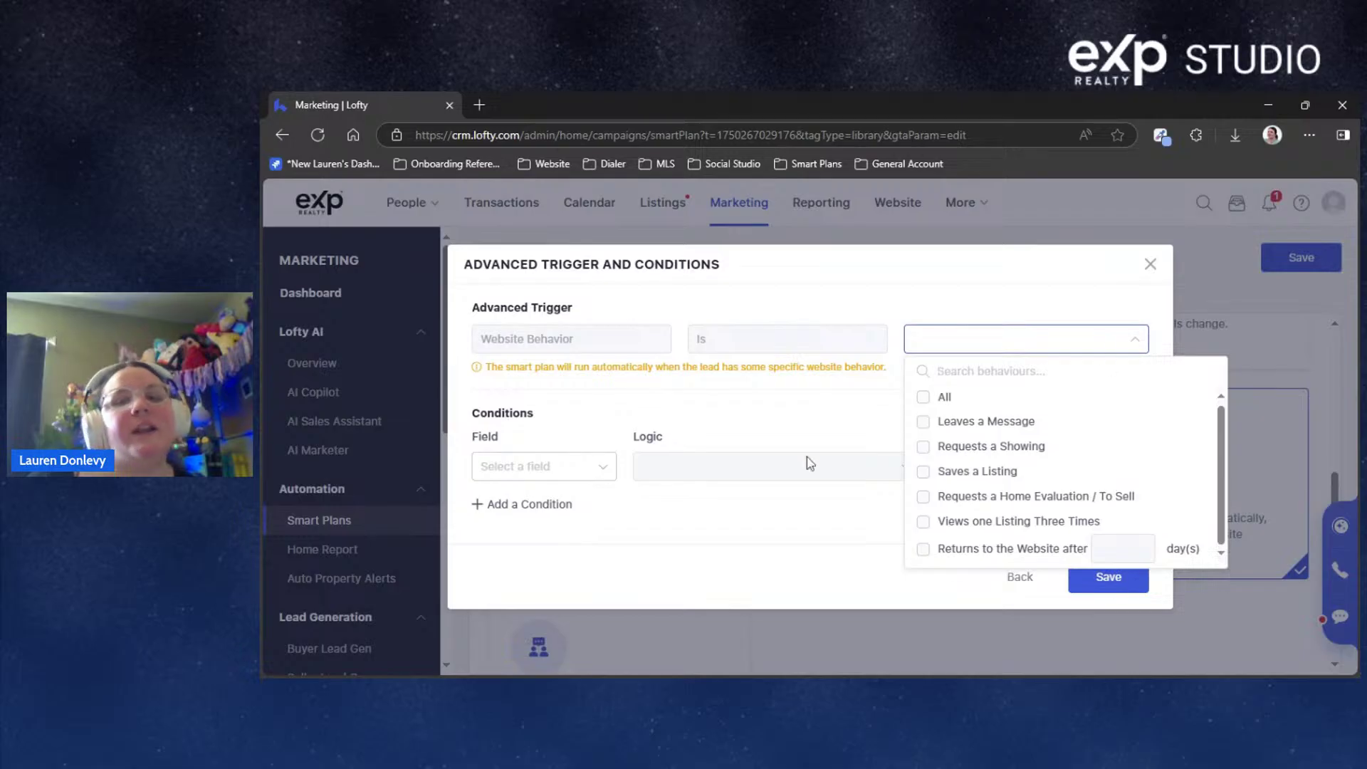
pyautogui.click(938, 279)
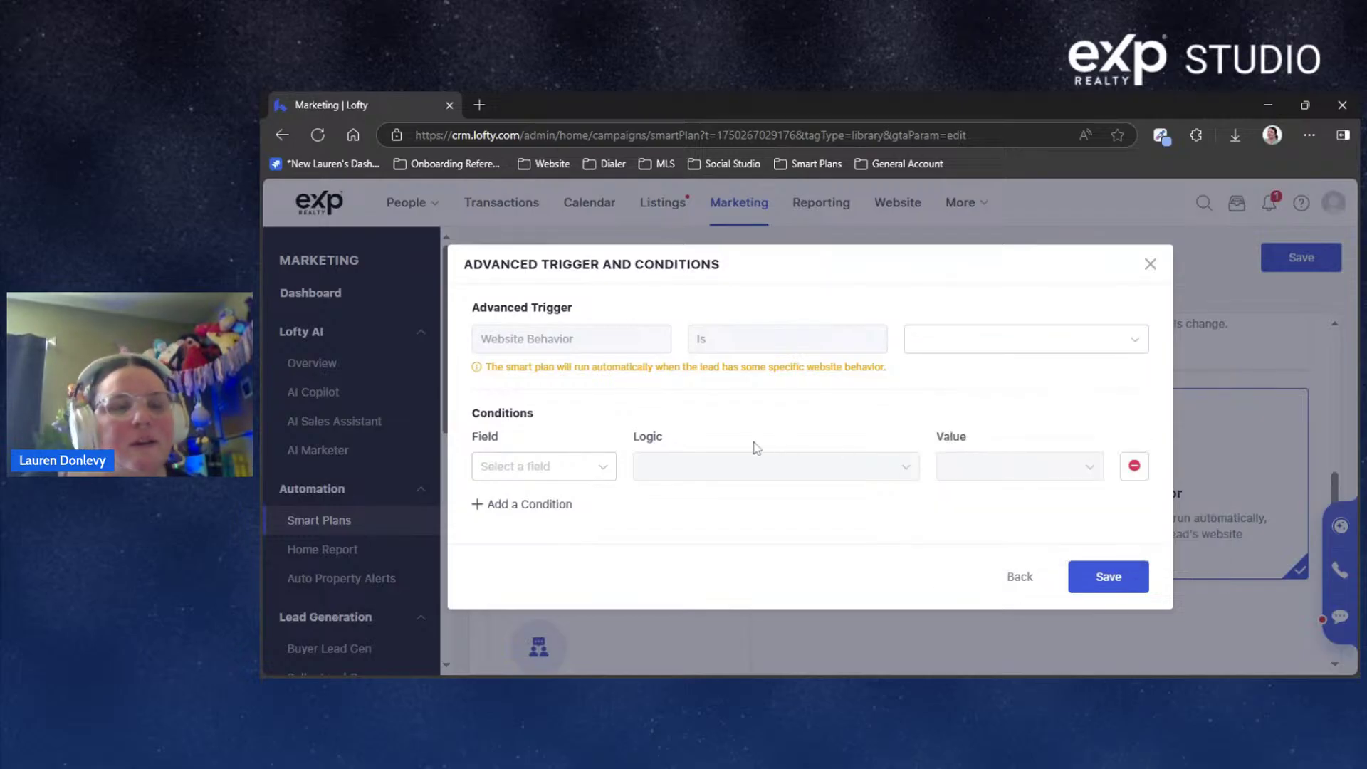
pyautogui.click(977, 345)
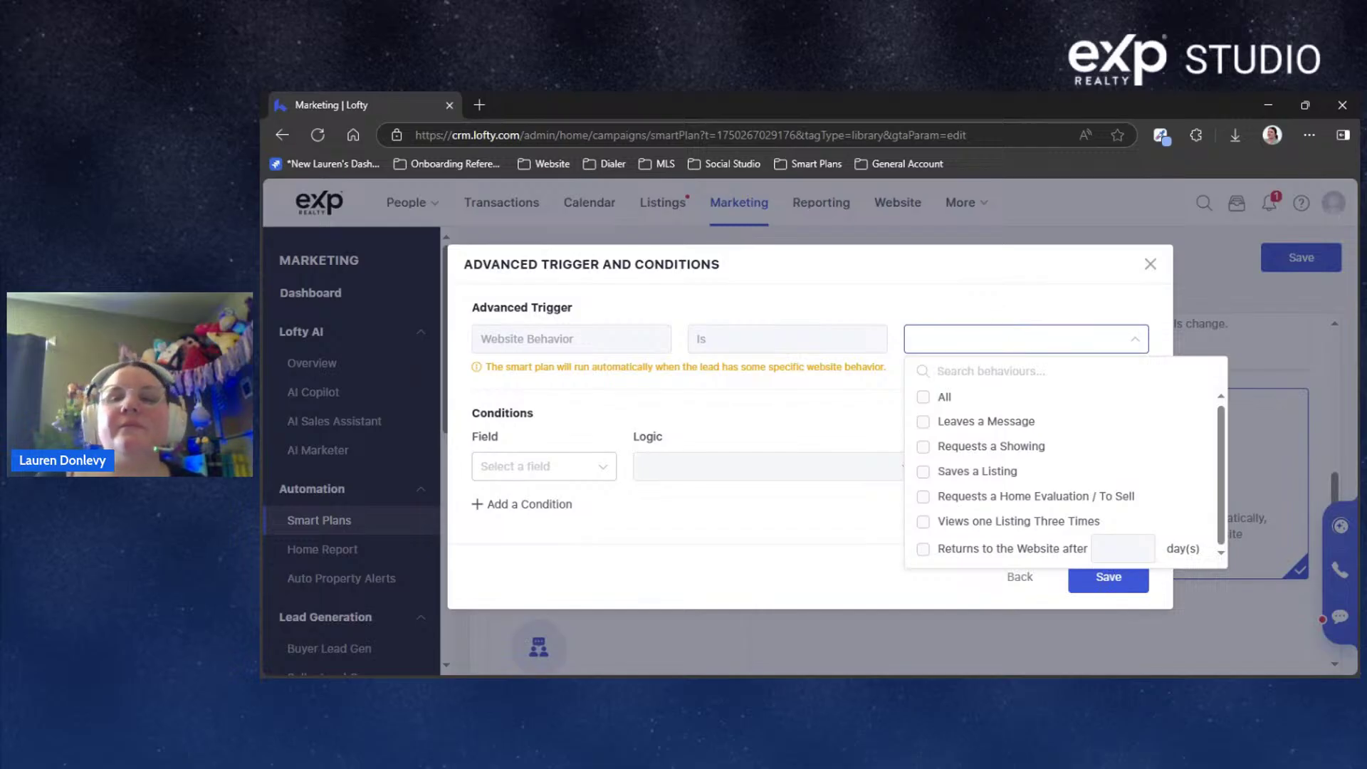
pyautogui.click(1029, 327)
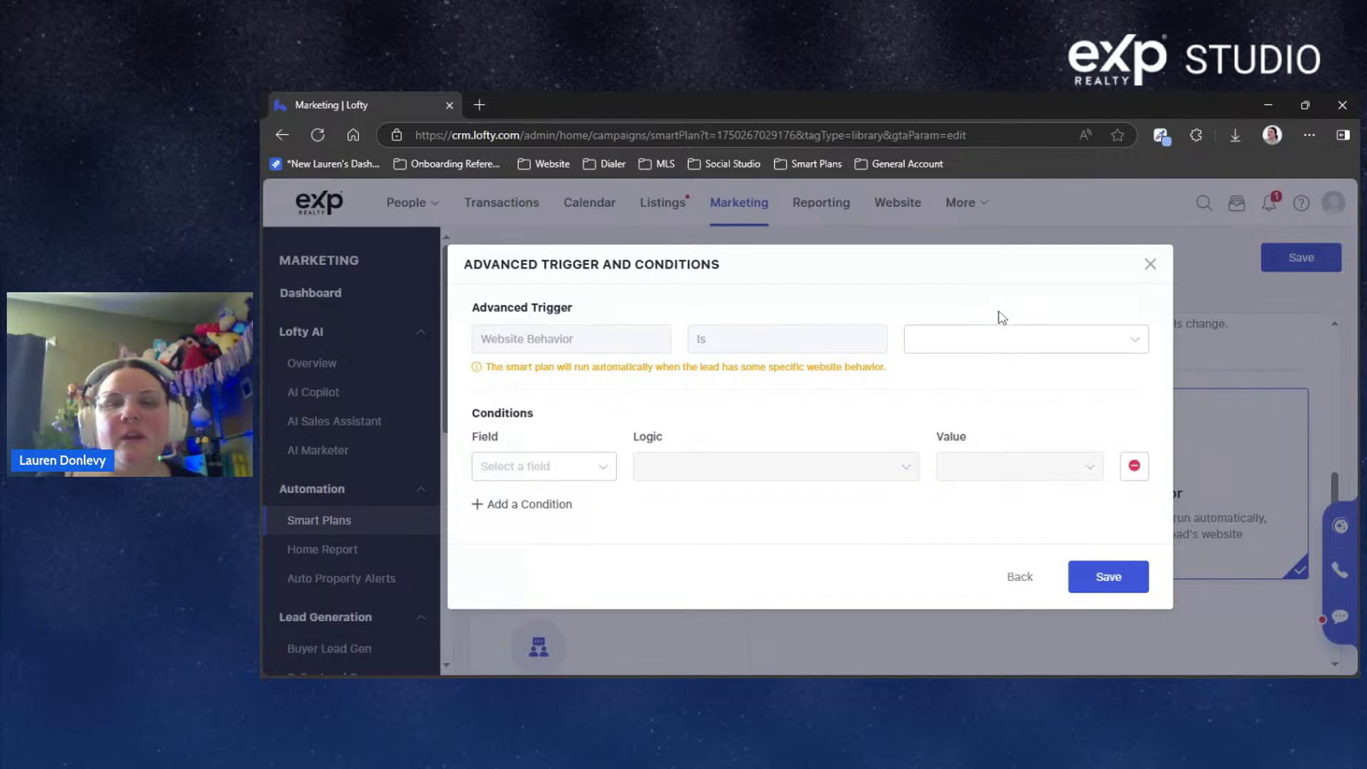
pyautogui.click(993, 334)
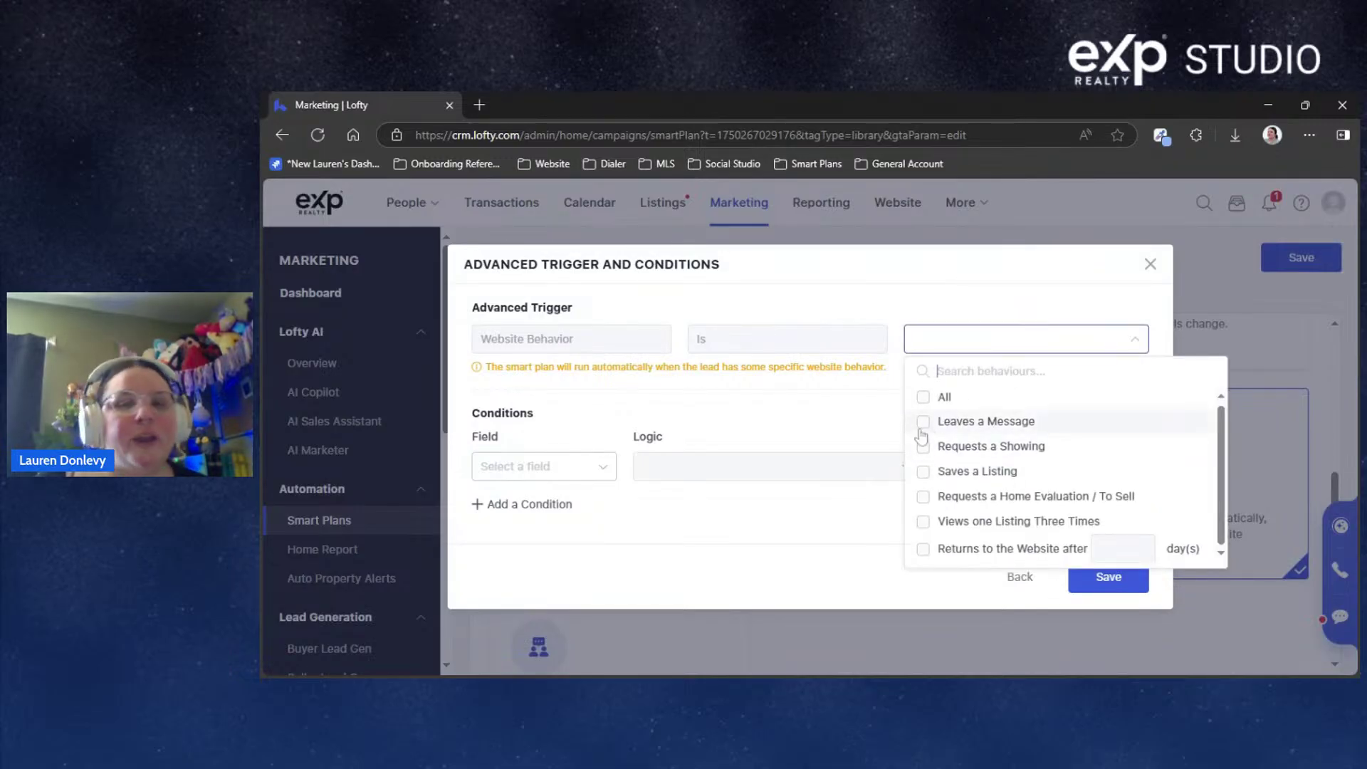
pyautogui.click(615, 563)
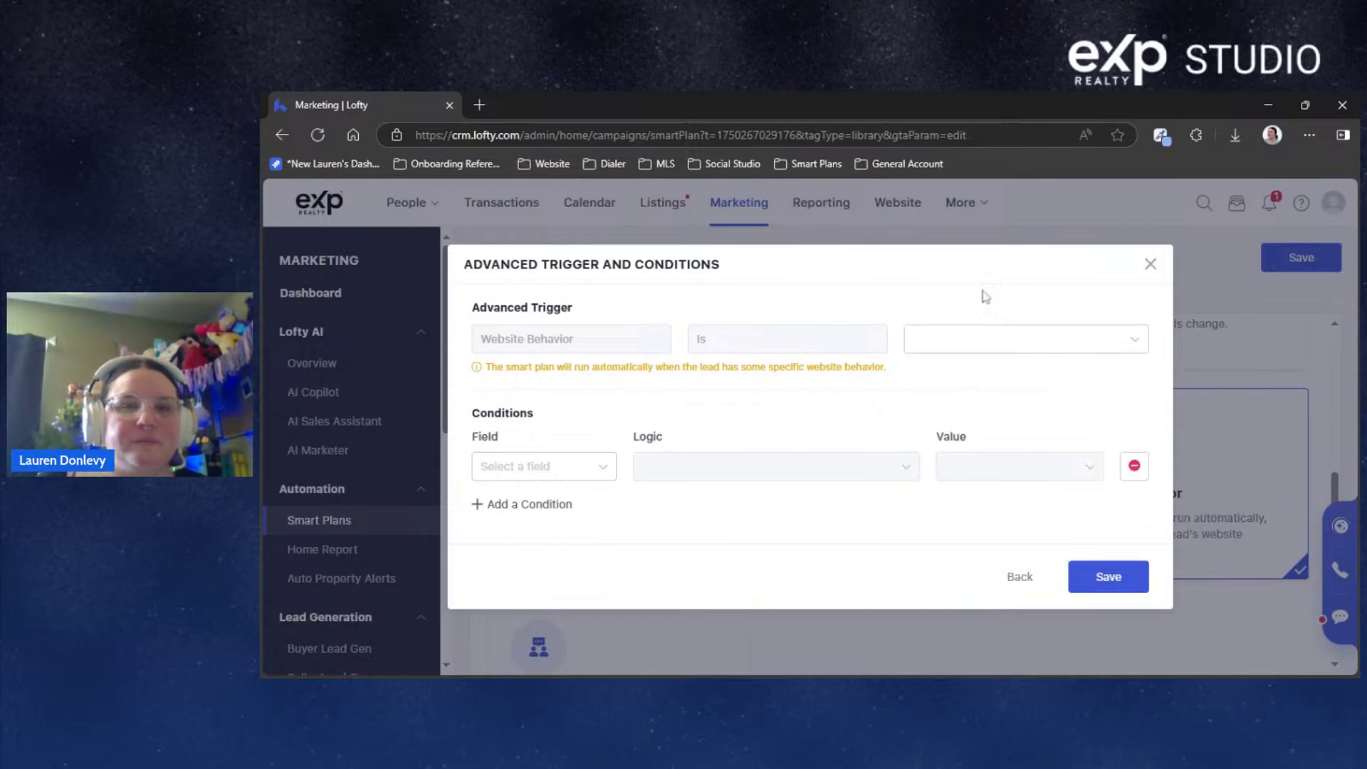
pyautogui.click(1151, 265)
# Start a Lead Meets Specified Conditions trigger and look through the fields available for its condition
pyautogui.scroll(5, 938, 452)
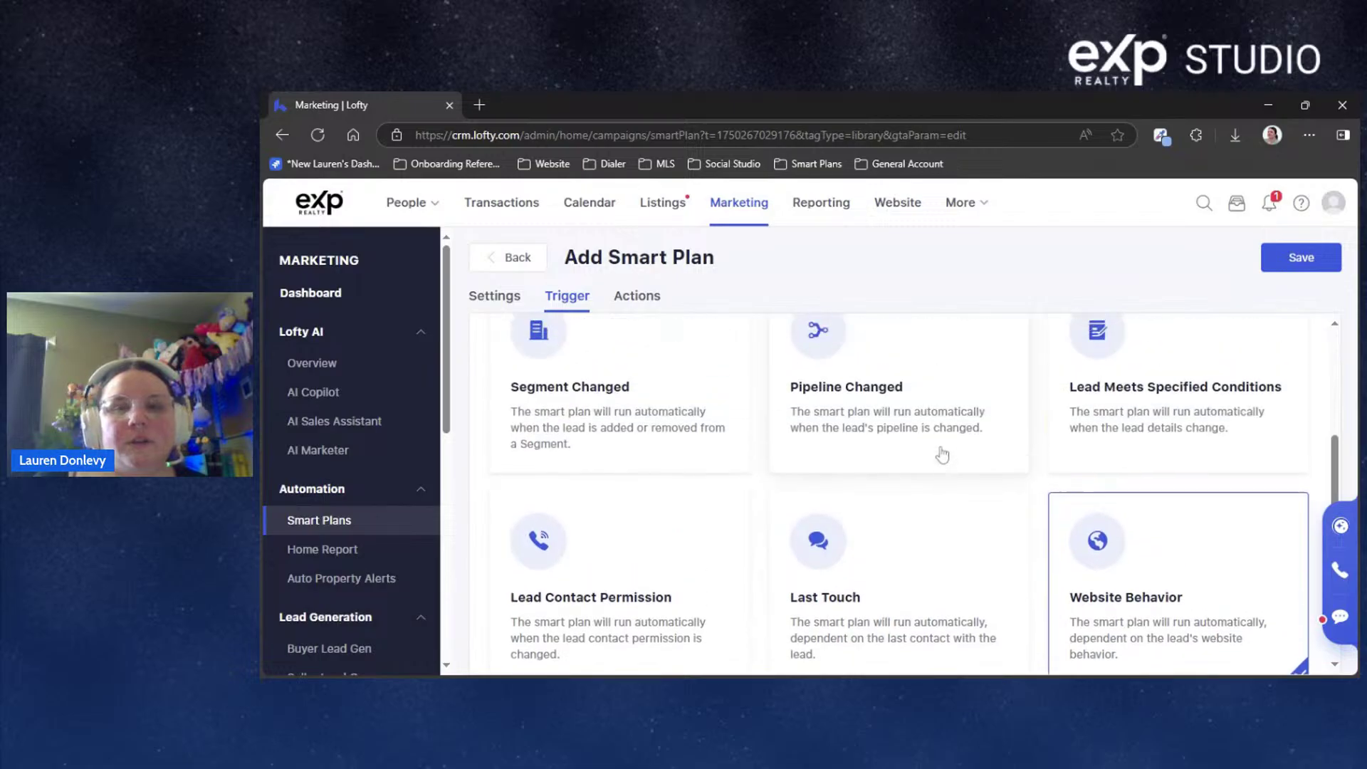
pyautogui.scroll(-4, 935, 484)
pyautogui.scroll(2, 936, 484)
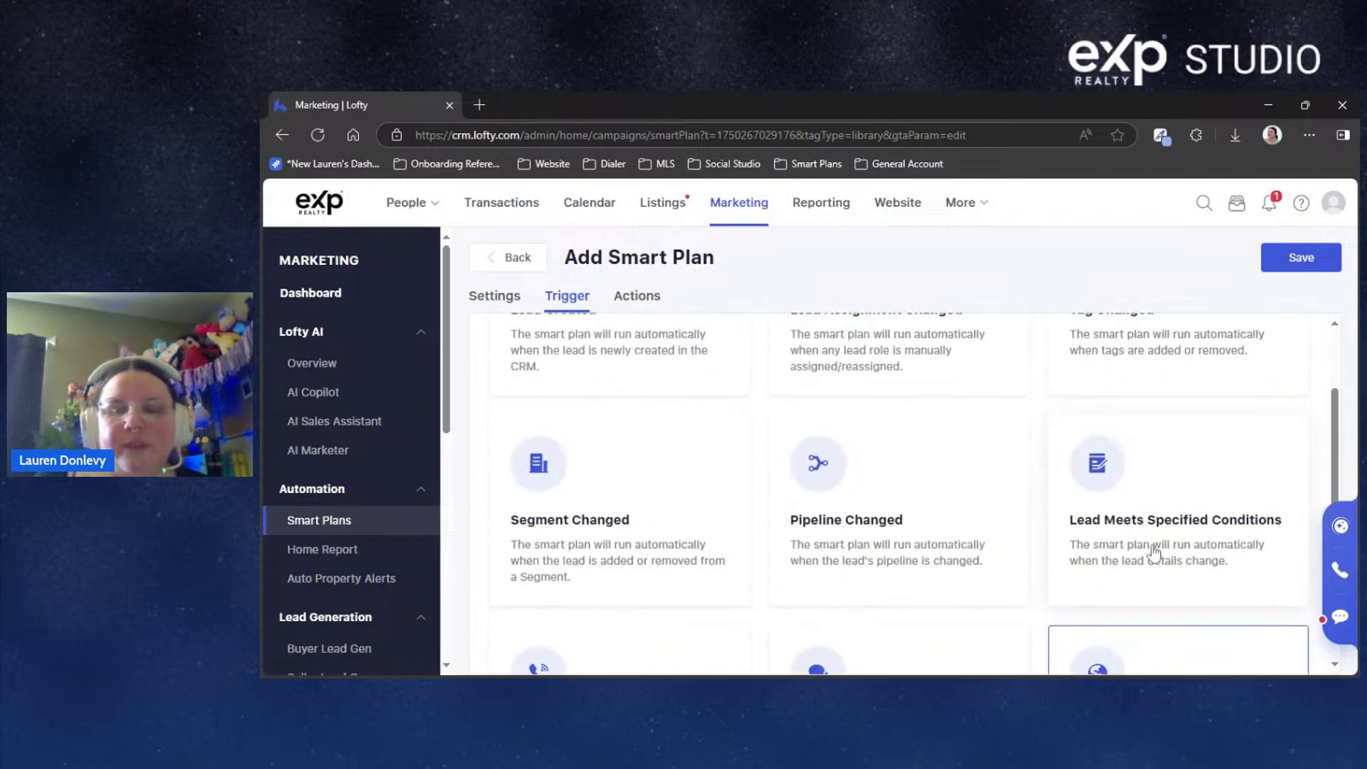
pyautogui.click(1117, 557)
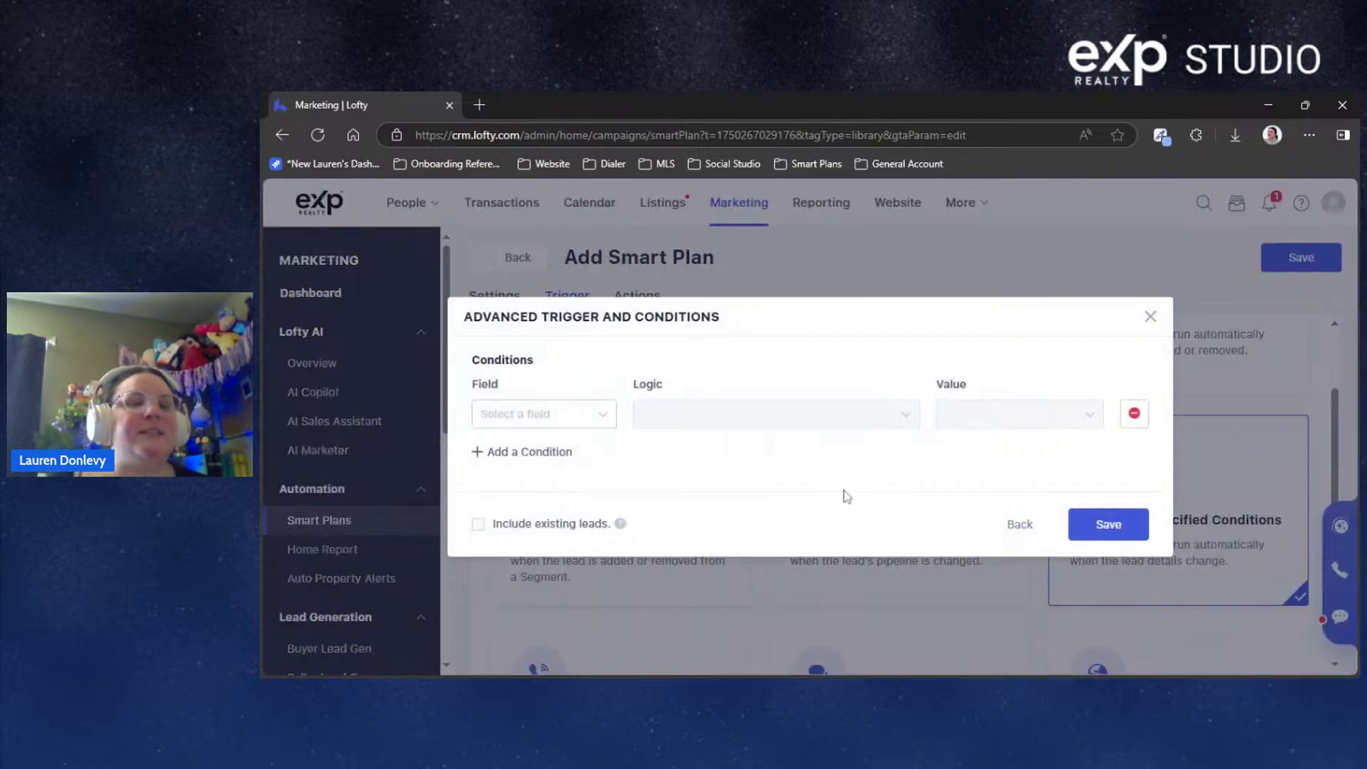
pyautogui.click(573, 420)
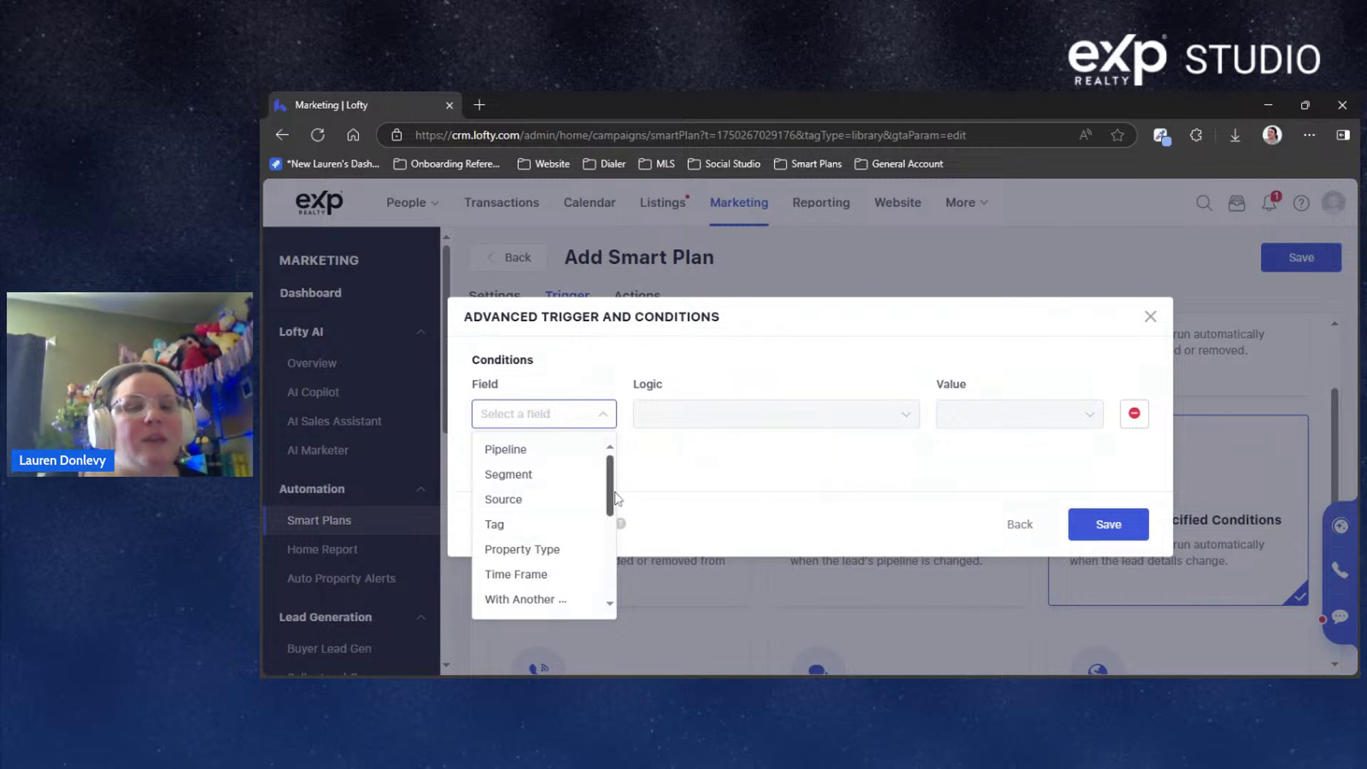
pyautogui.moveTo(610, 503); pyautogui.dragTo(617, 557)
pyautogui.scroll(-1, 611, 514)
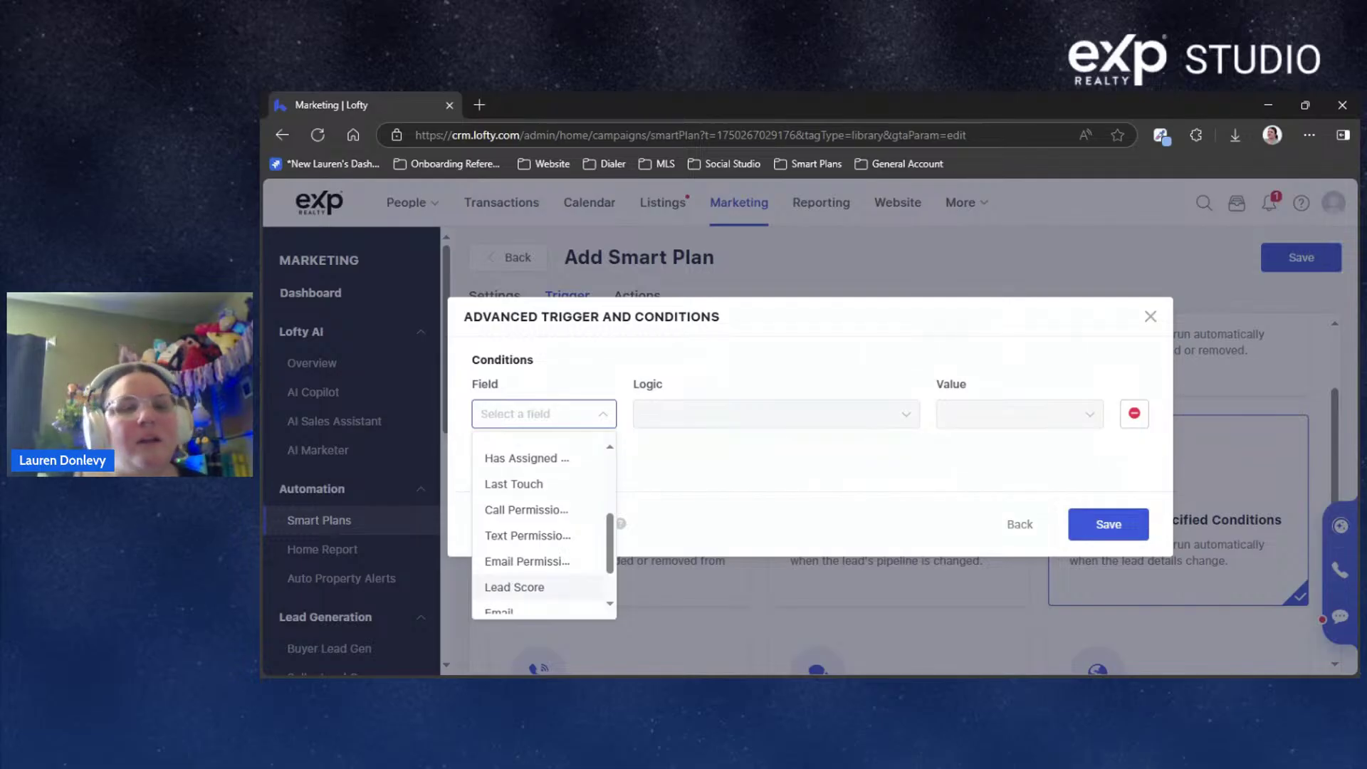
pyautogui.scroll(-2, 536, 539)
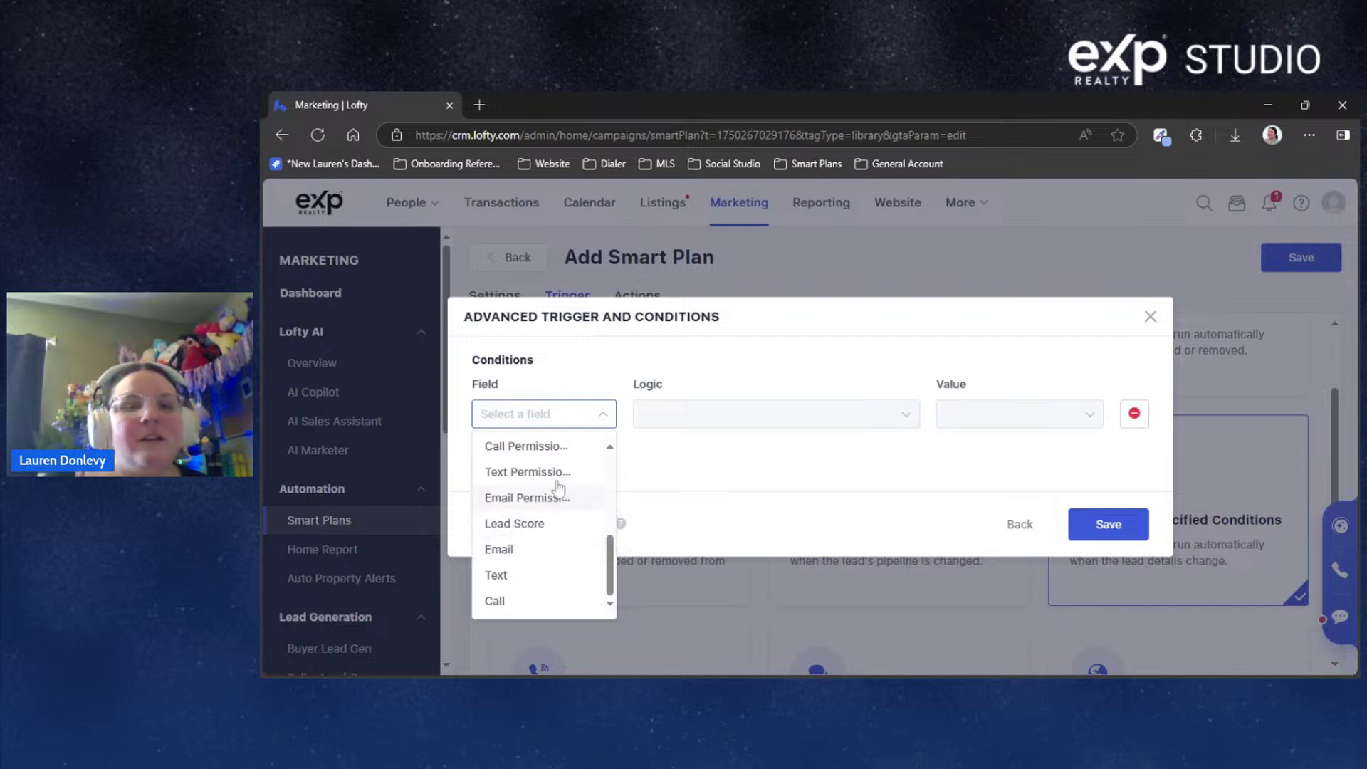
pyautogui.scroll(3, 508, 525)
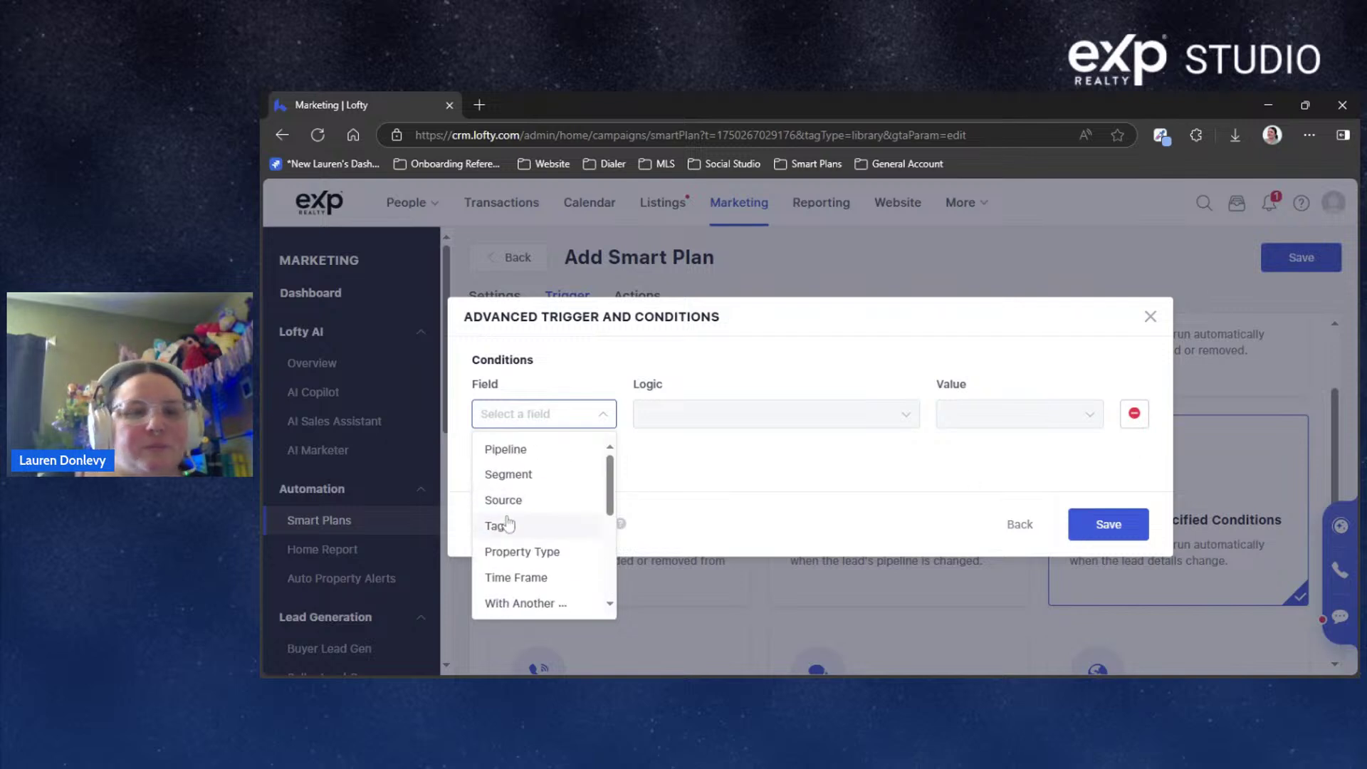
# Set the trigger condition to Pipeline is Nurturing/Cold, checking the other pipeline stages, and save the trigger
pyautogui.click(529, 450)
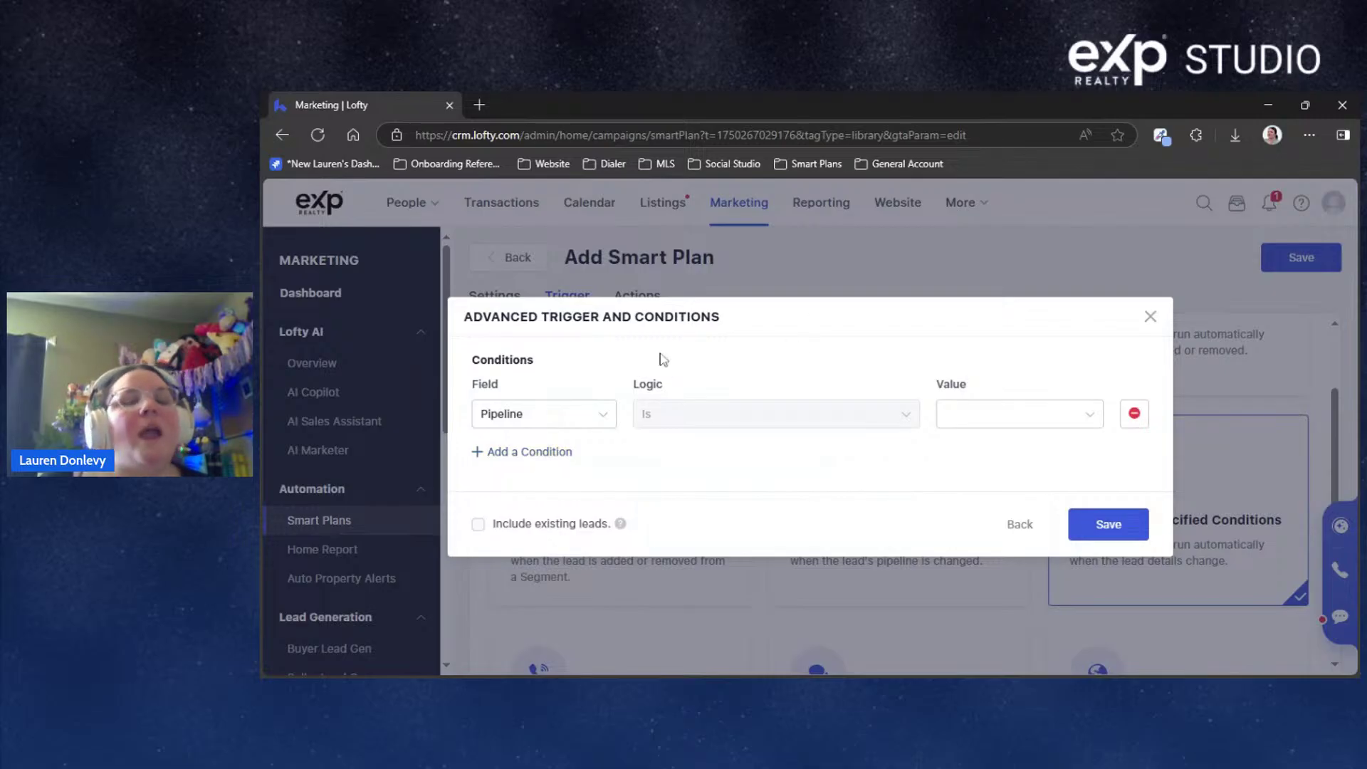
pyautogui.click(992, 419)
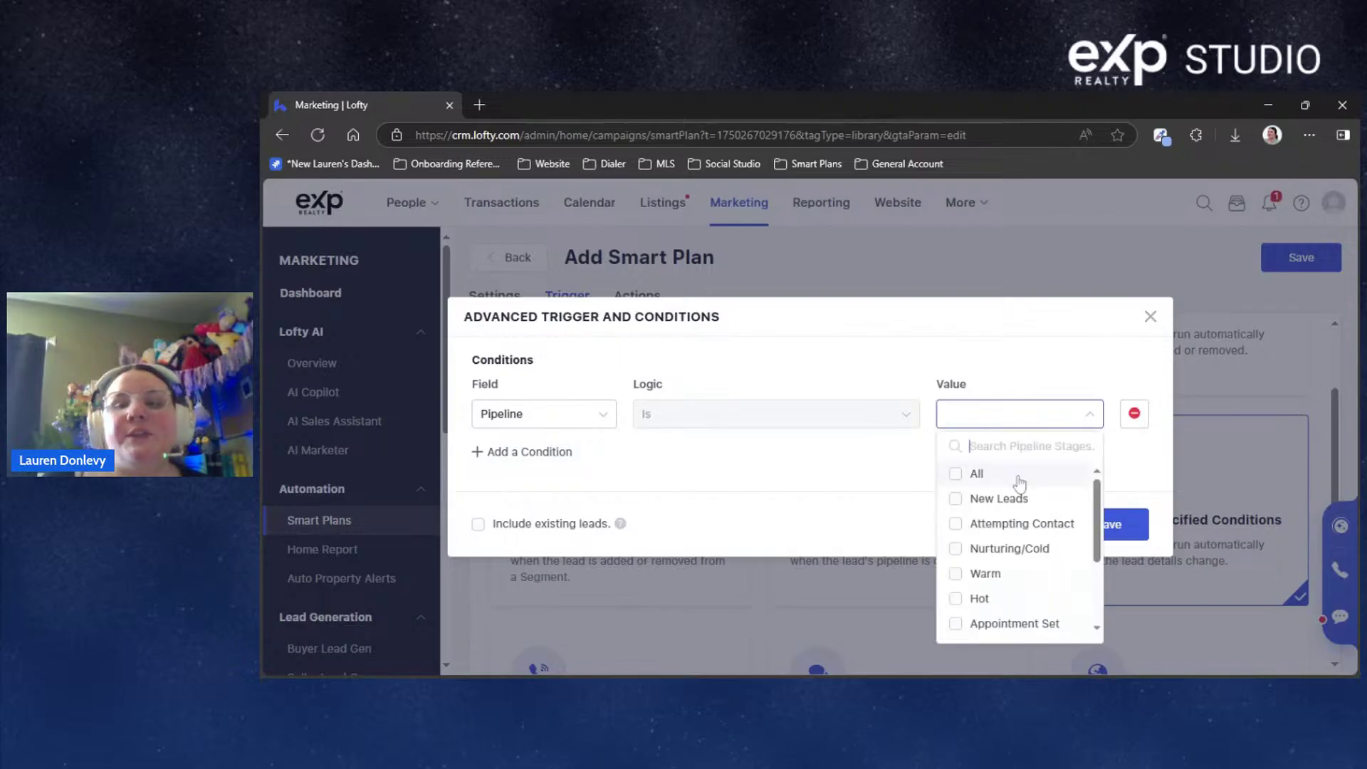
pyautogui.click(955, 551)
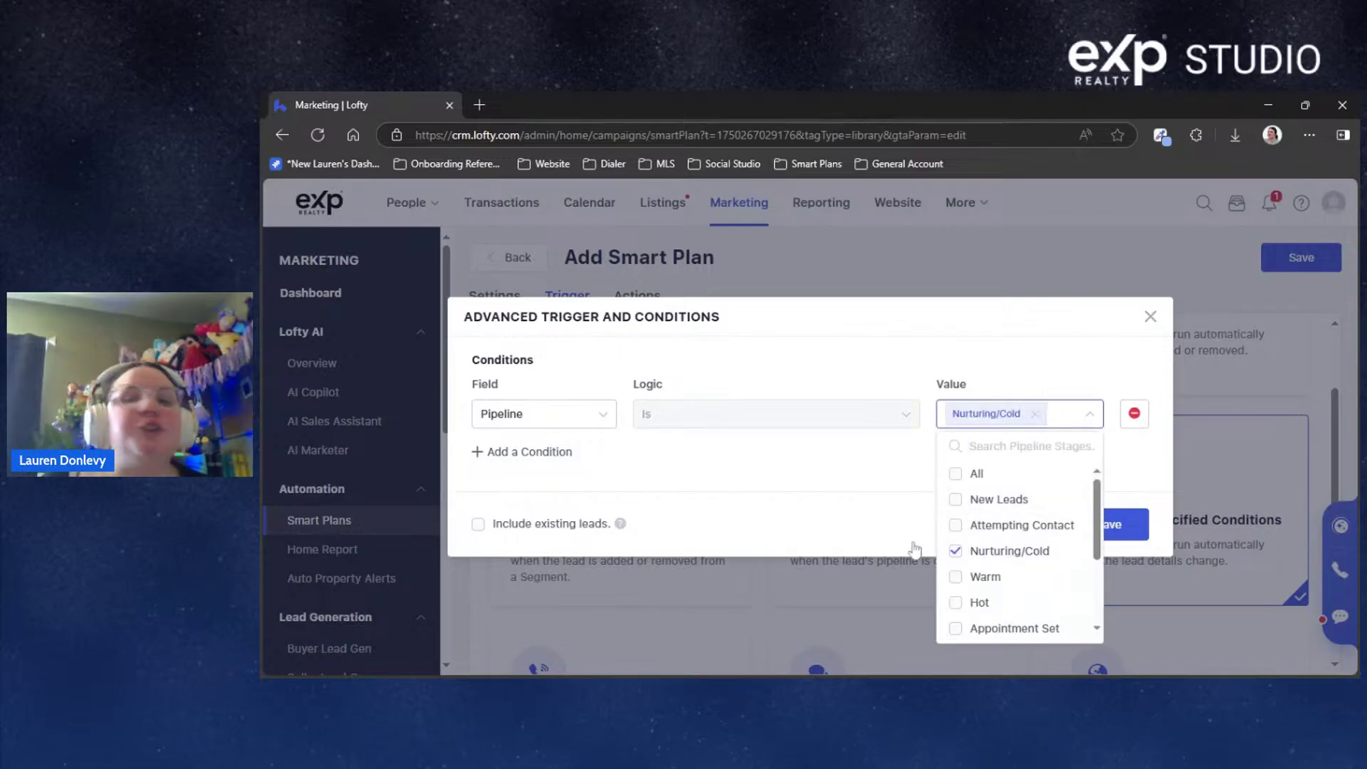
pyautogui.click(898, 354)
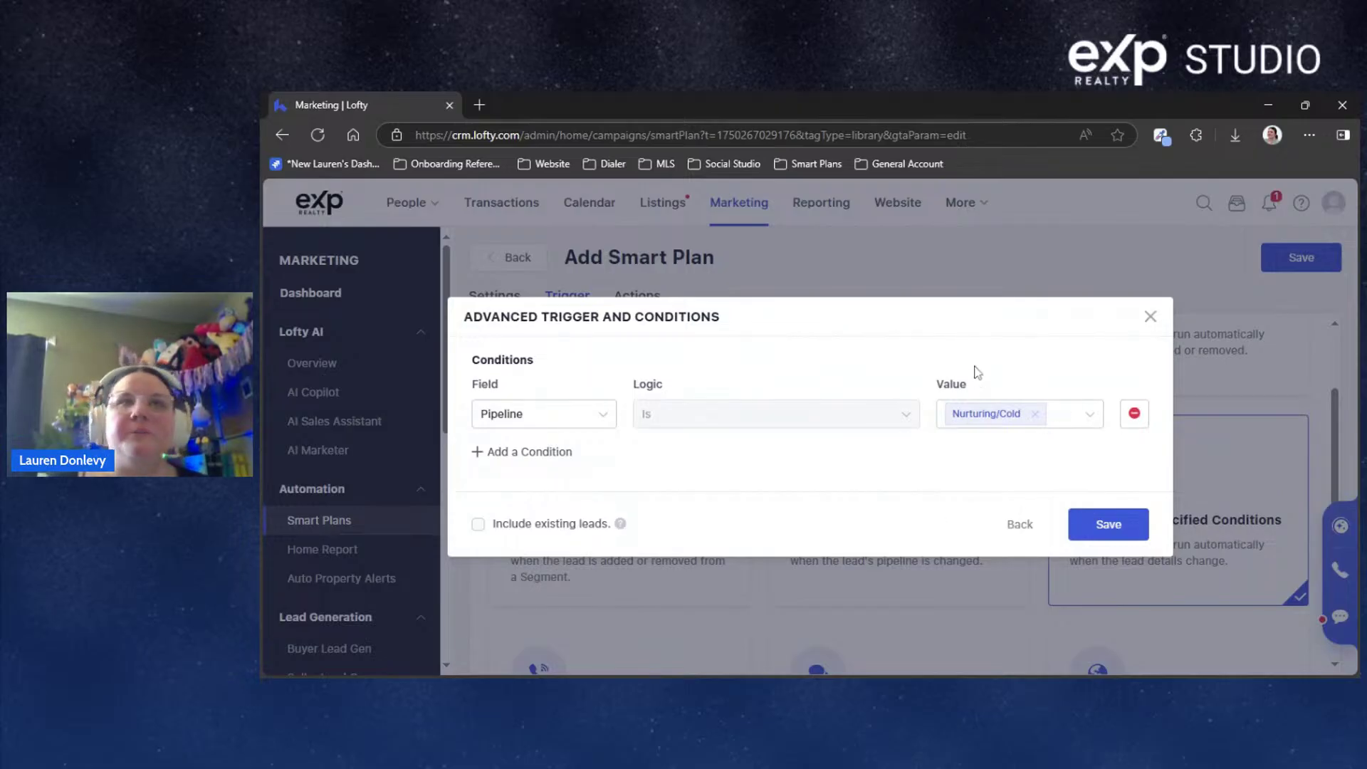
pyautogui.click(1090, 417)
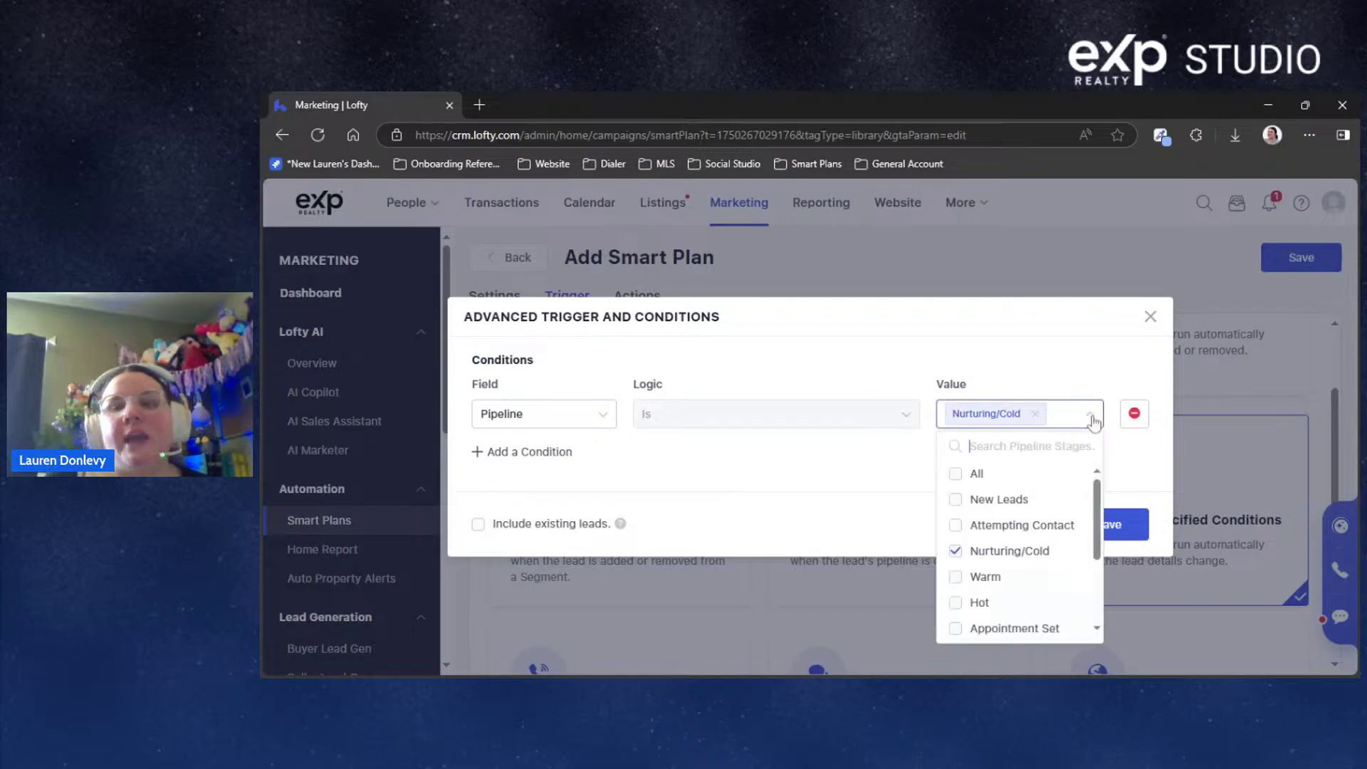
pyautogui.scroll(-3, 1096, 541)
pyautogui.scroll(3, 1097, 541)
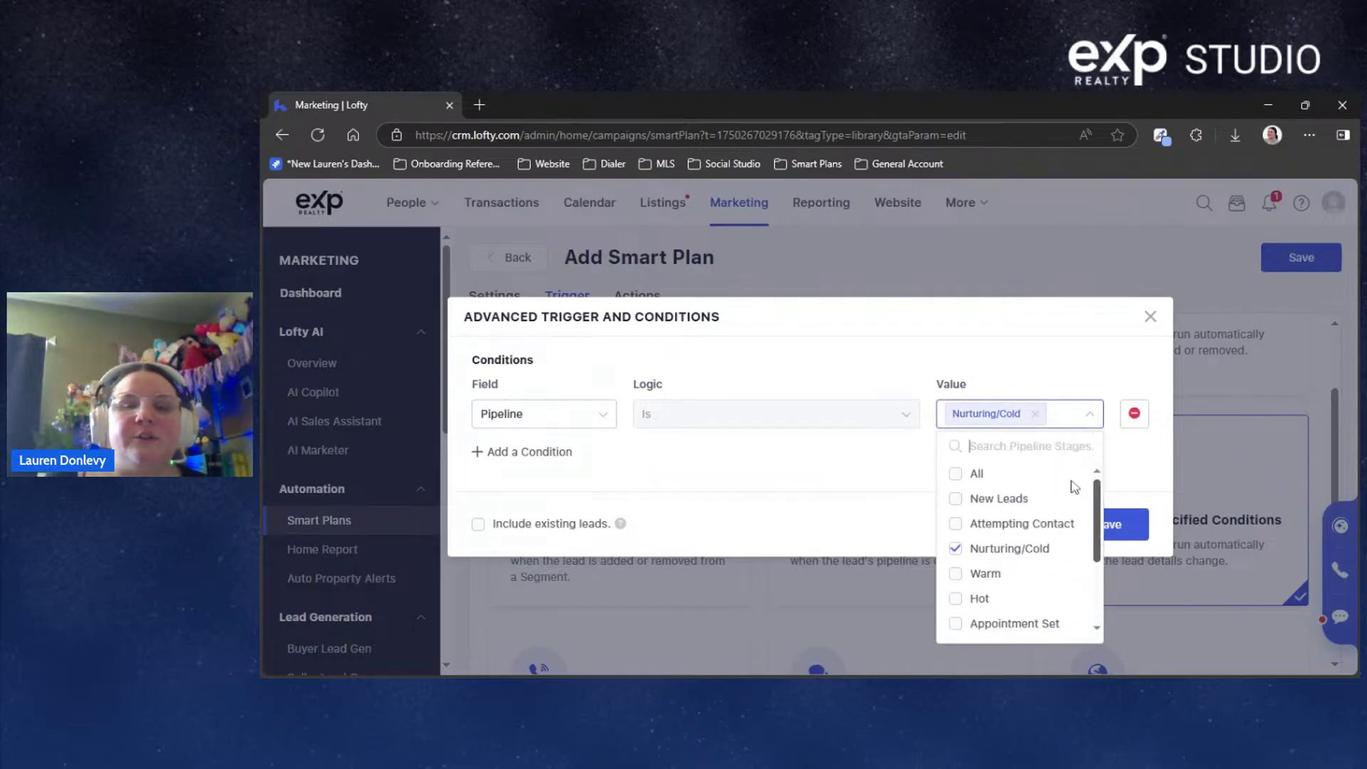
pyautogui.scroll(-3, 1046, 557)
pyautogui.click(869, 522)
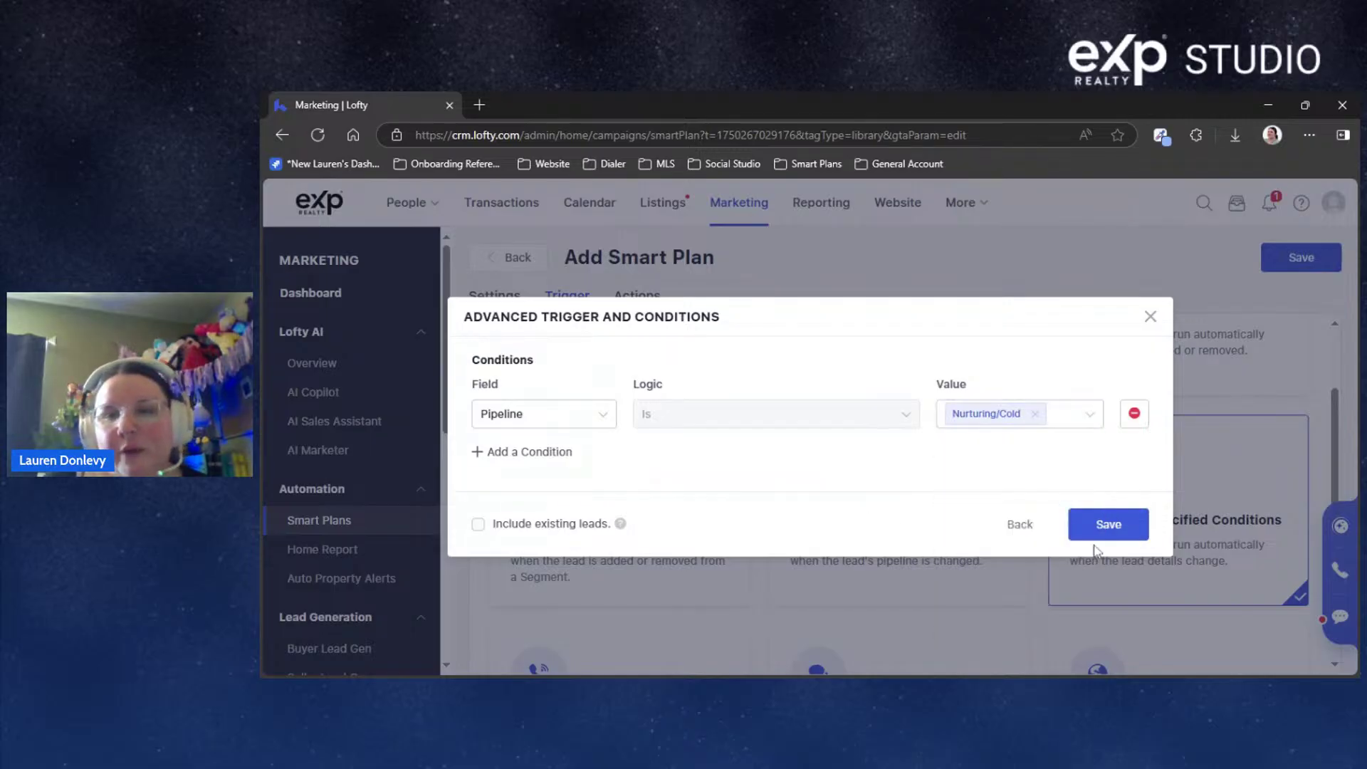
pyautogui.click(1107, 531)
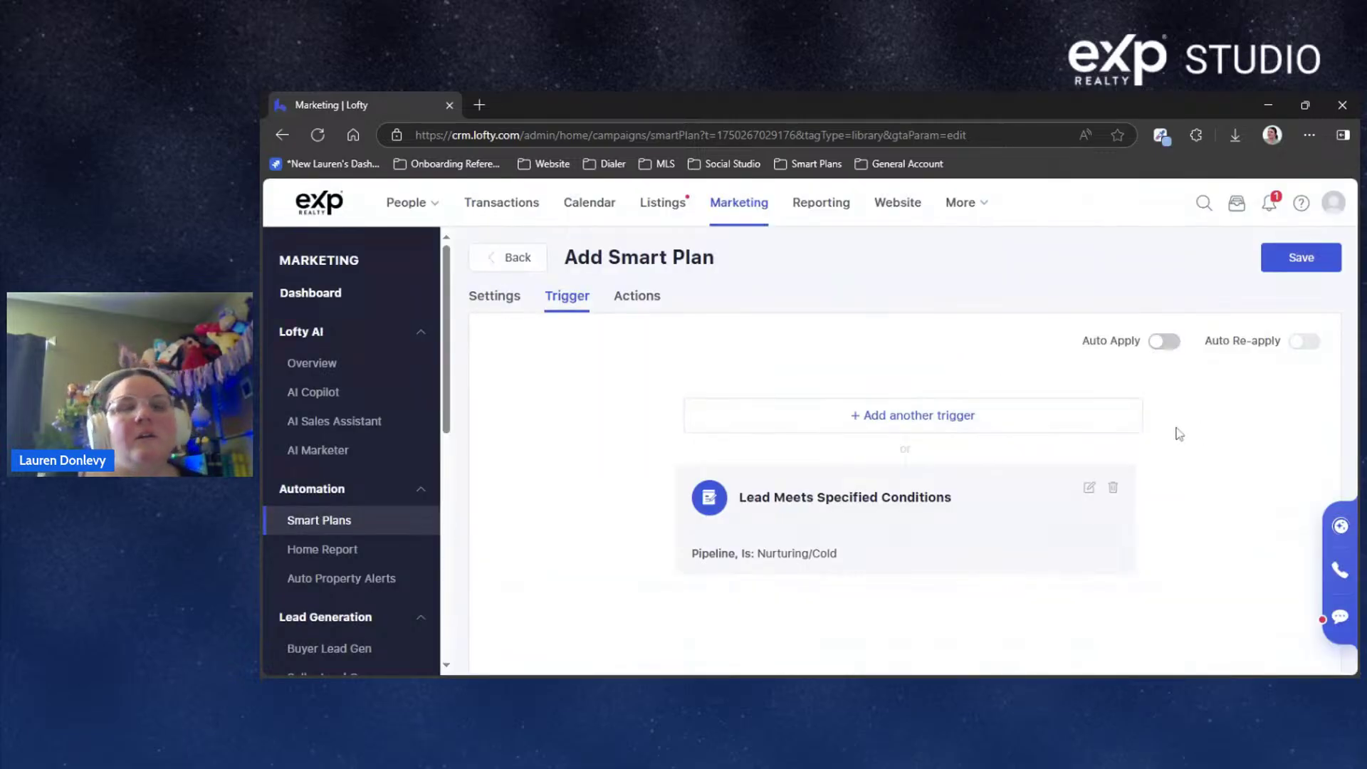
# Turn on Auto Apply for the plan, and review the Auto Re-apply description in the plan settings and its configuration
pyautogui.click(1176, 346)
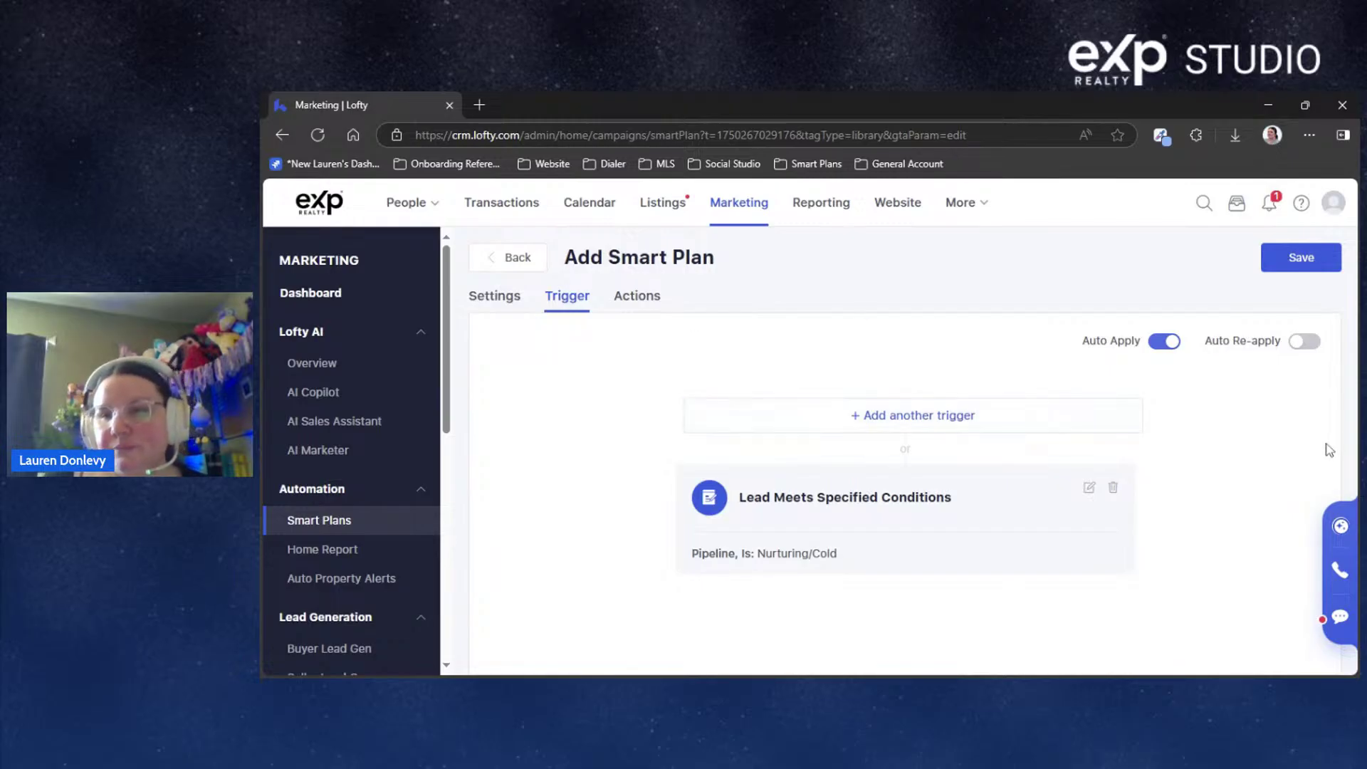
pyautogui.click(494, 296)
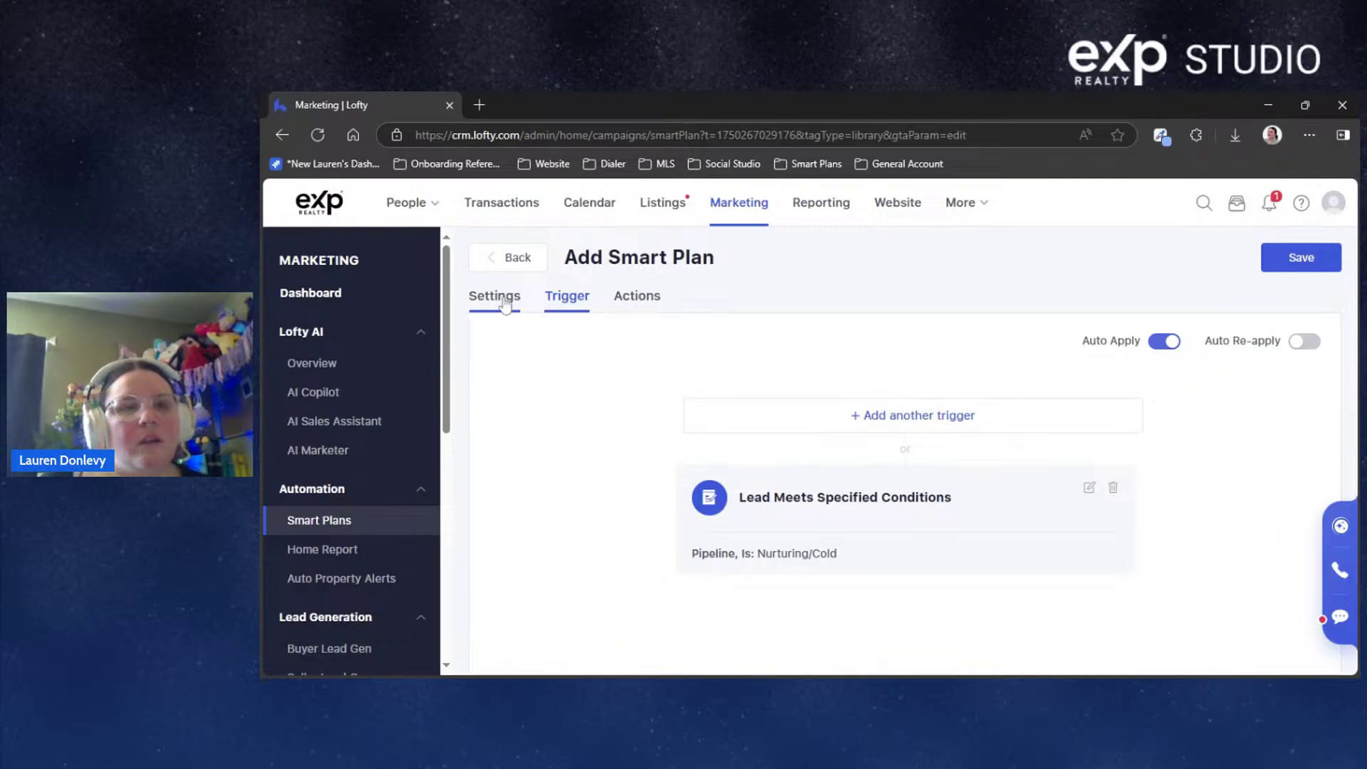
pyautogui.scroll(-1, 673, 459)
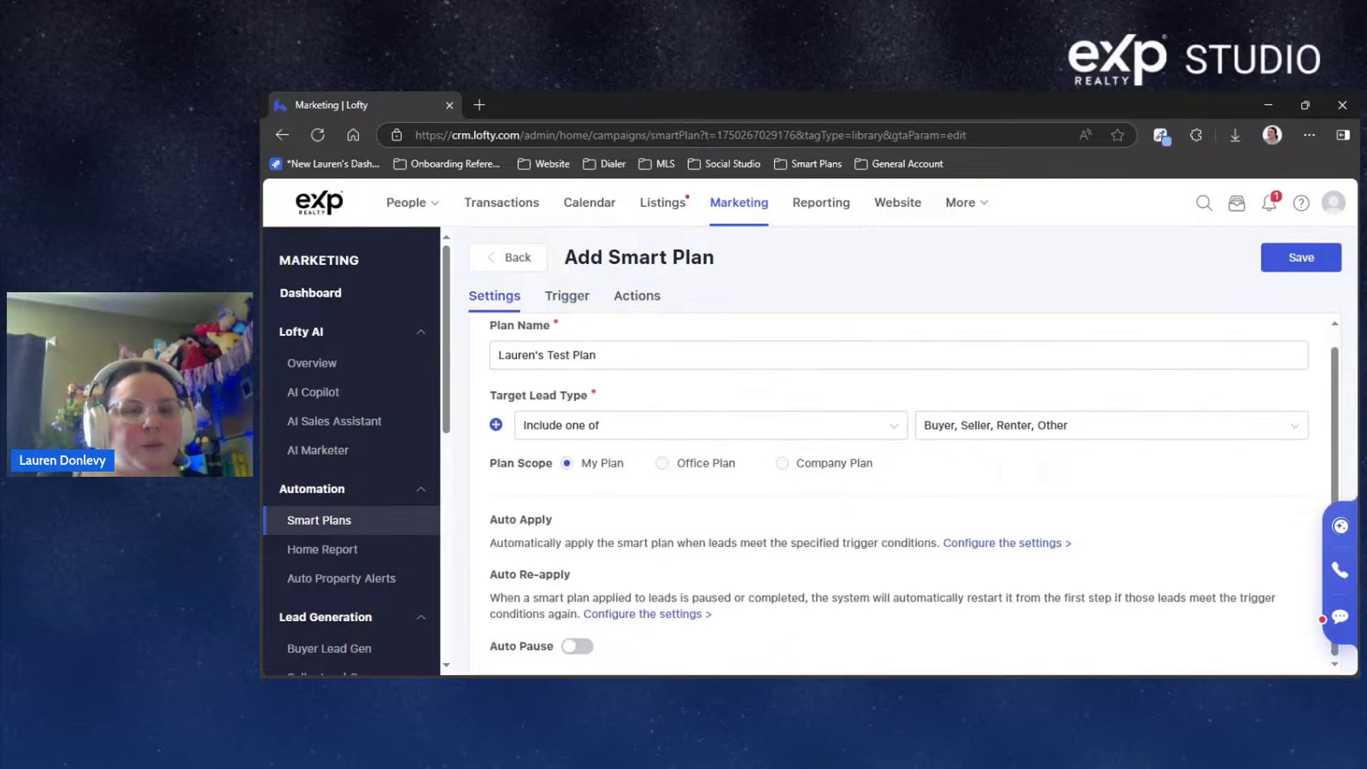
pyautogui.moveTo(490, 573); pyautogui.dragTo(755, 612)
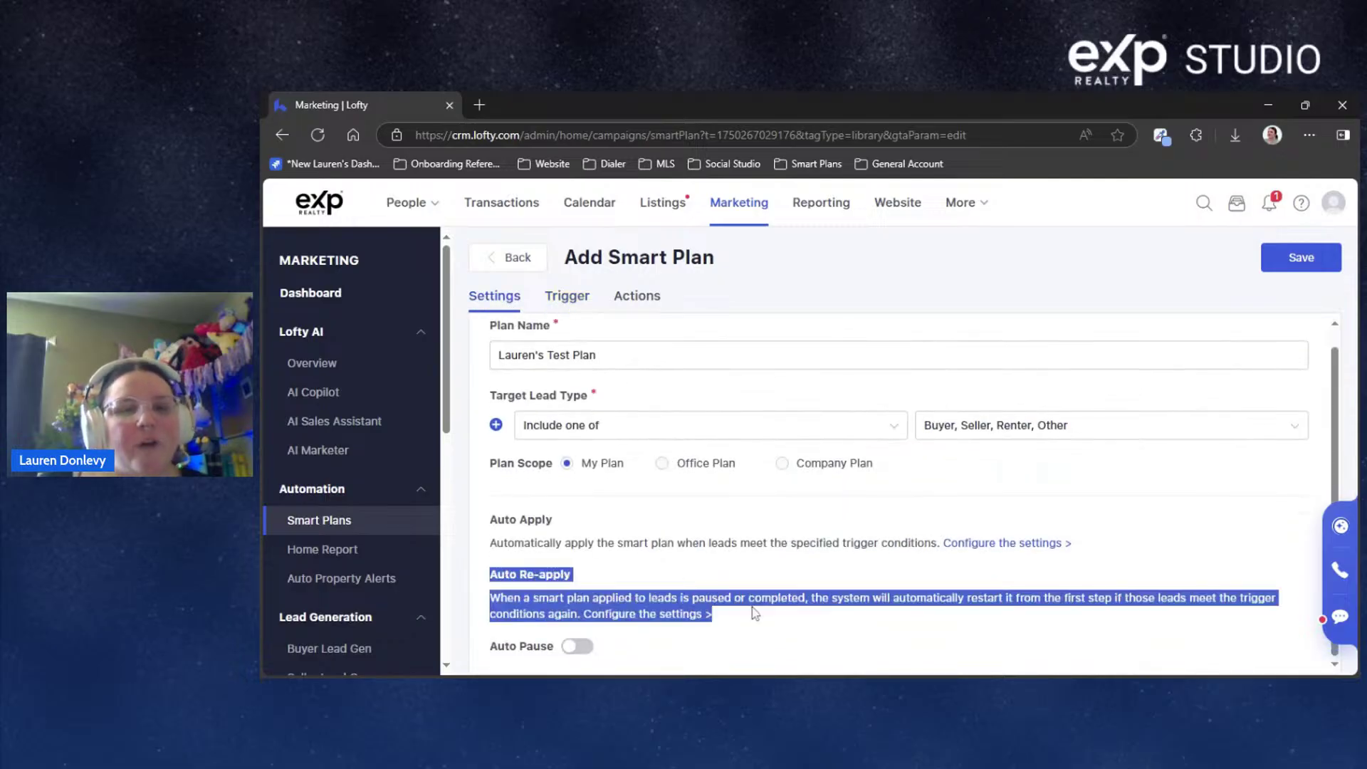
pyautogui.click(896, 584)
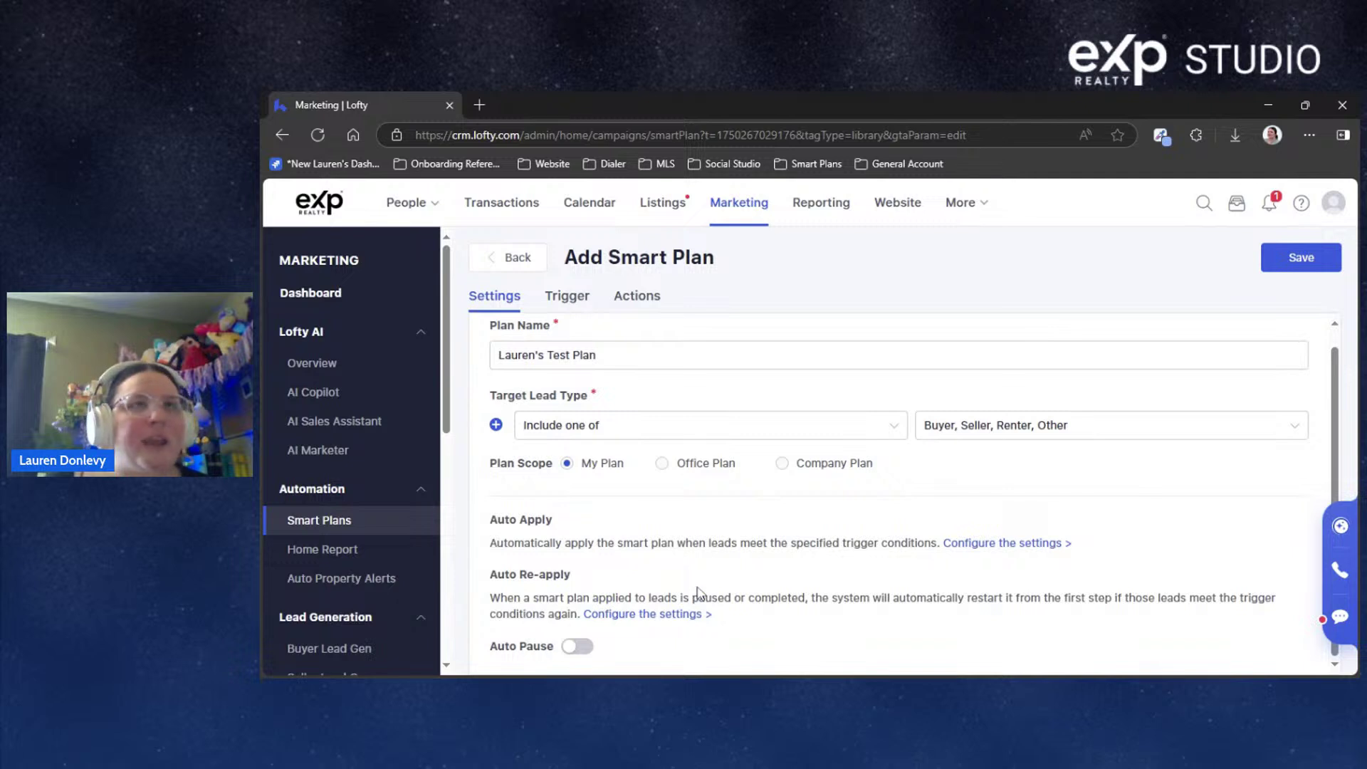
pyautogui.click(653, 615)
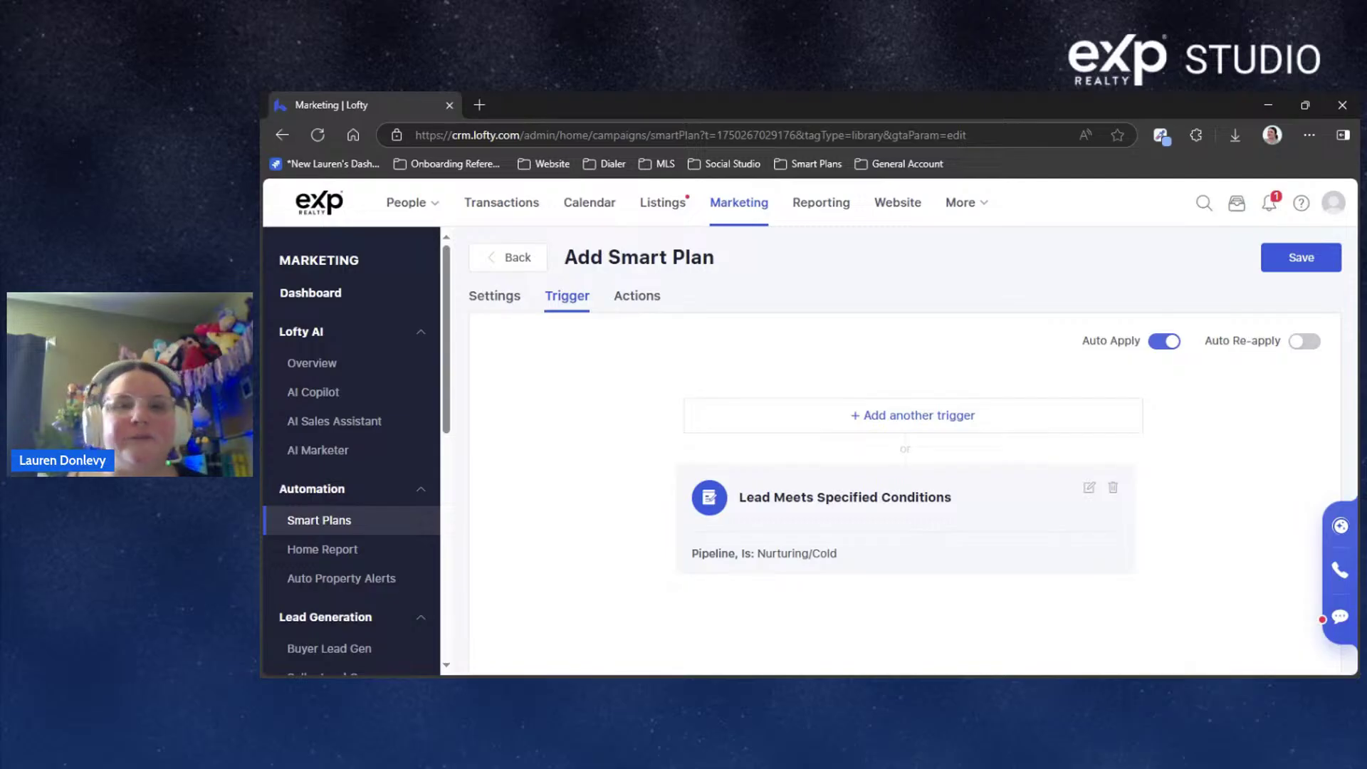
# In the plan settings, turn on Auto Pause for when the lead responds / reaches out, moving the lead to the Attempting Contact pipeline
pyautogui.click(496, 298)
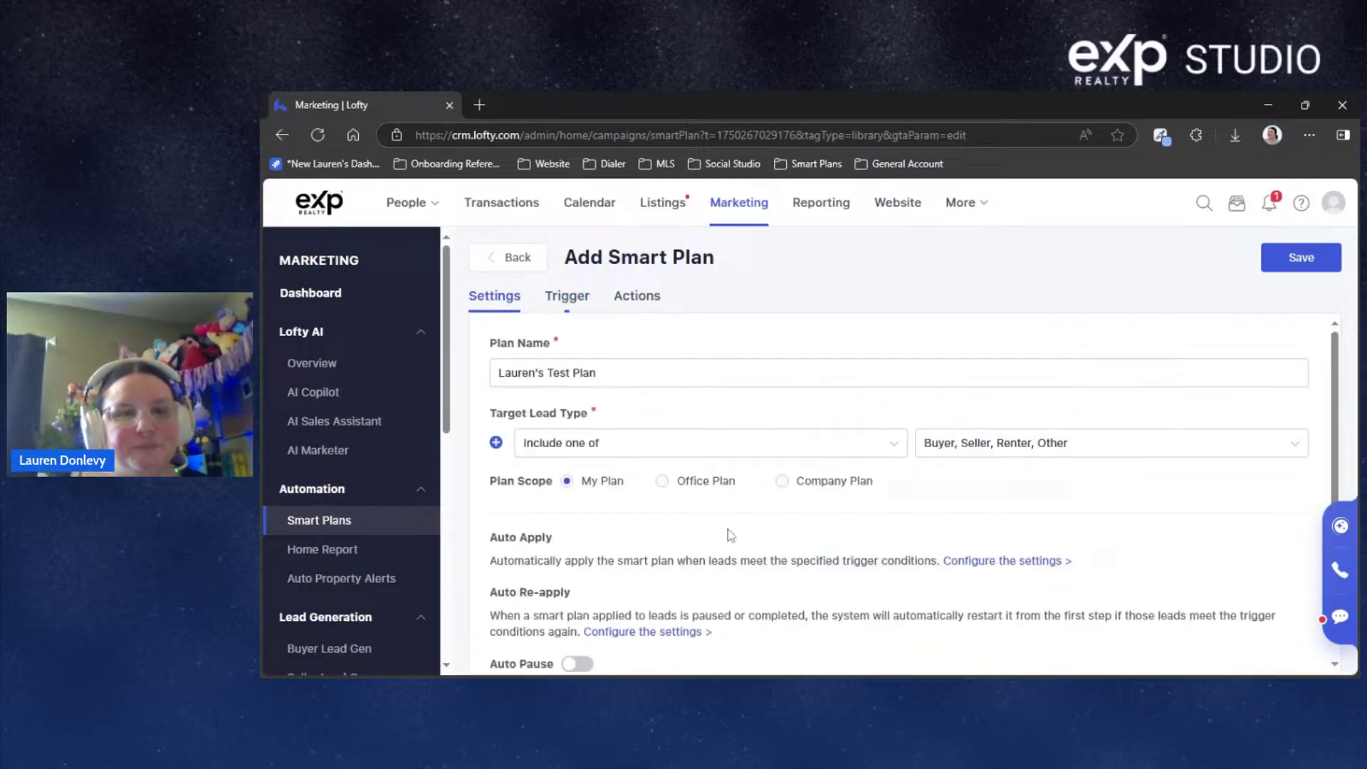
pyautogui.scroll(-1, 730, 535)
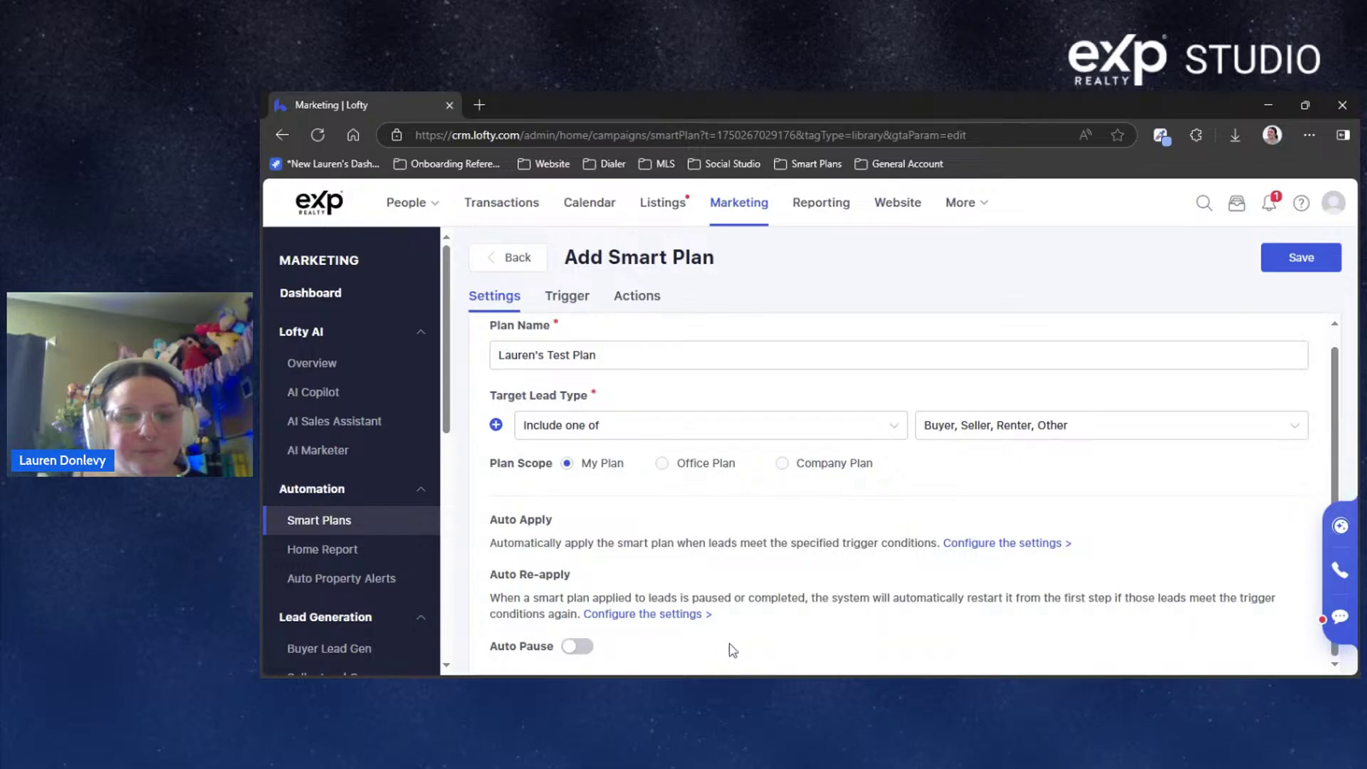
pyautogui.click(570, 648)
pyautogui.scroll(-2, 922, 545)
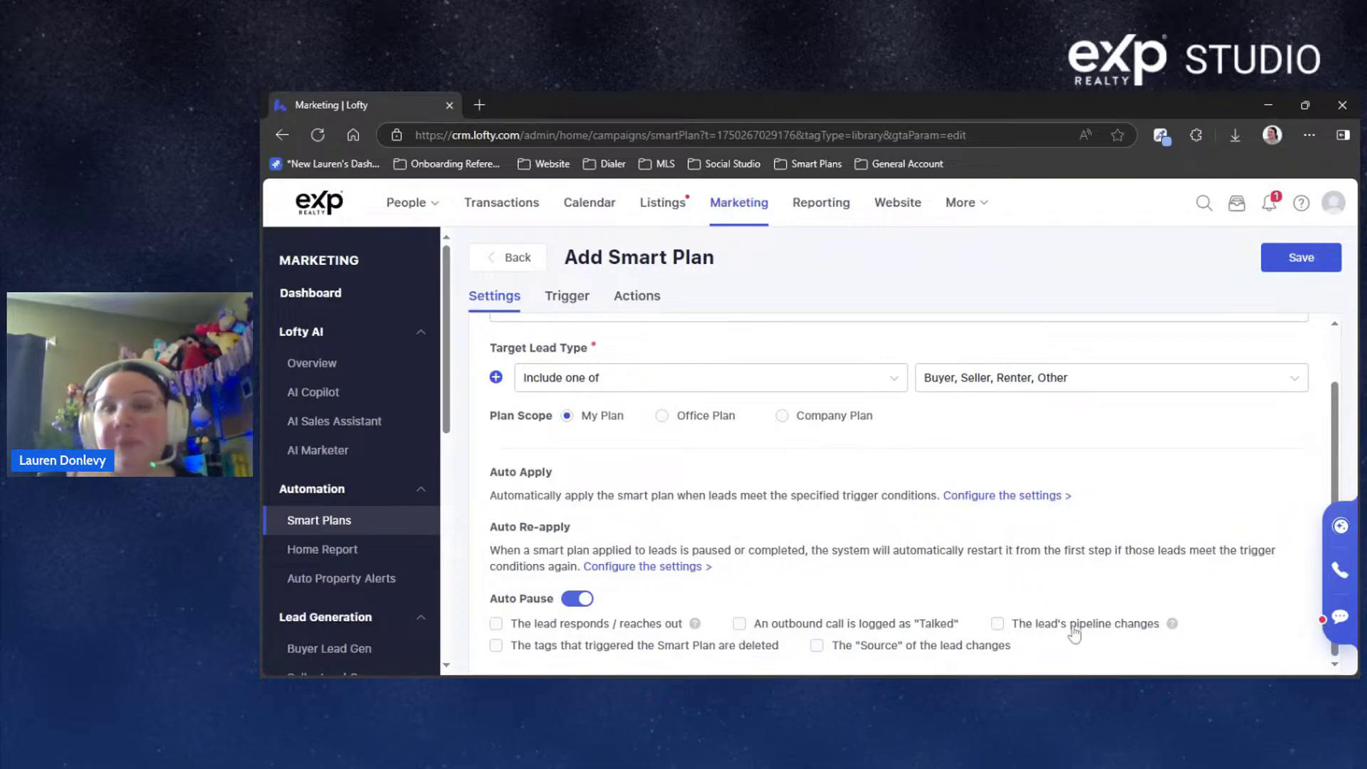
pyautogui.click(498, 626)
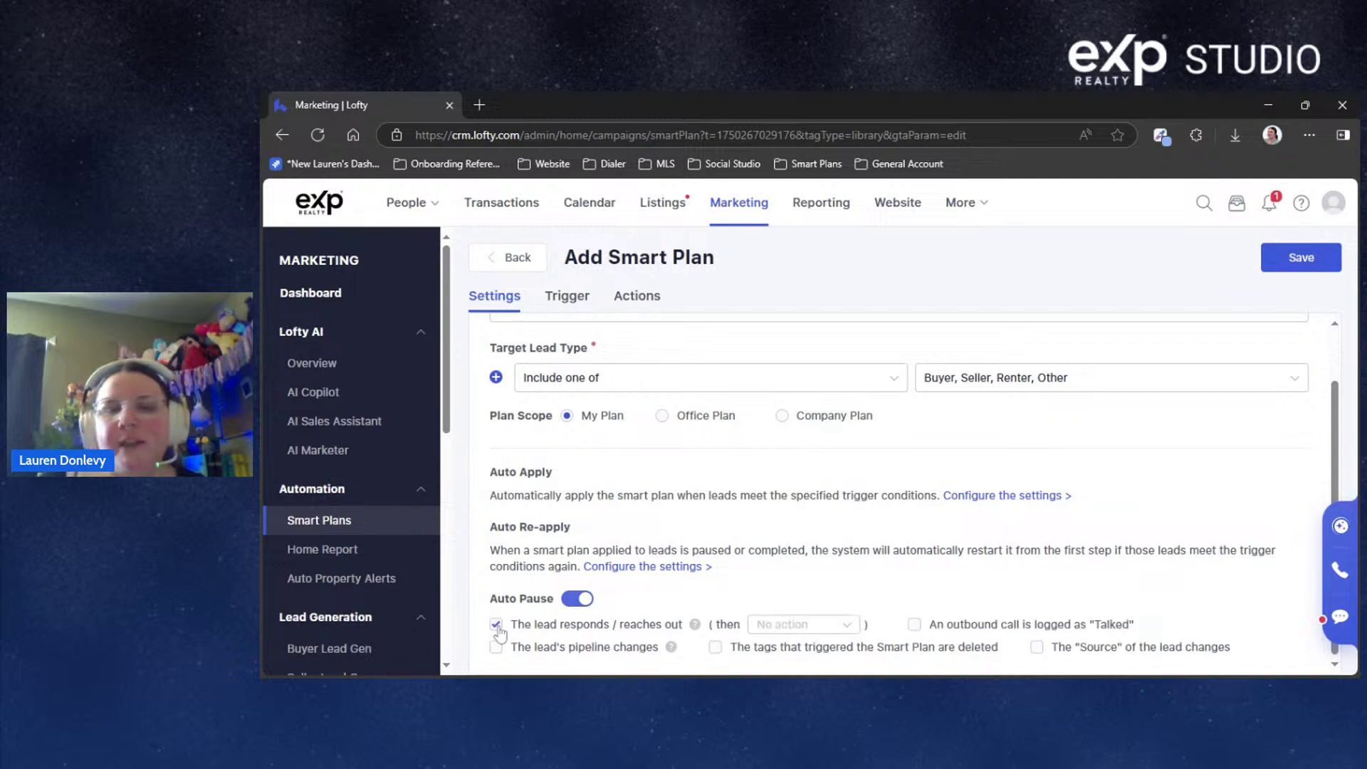
pyautogui.click(846, 625)
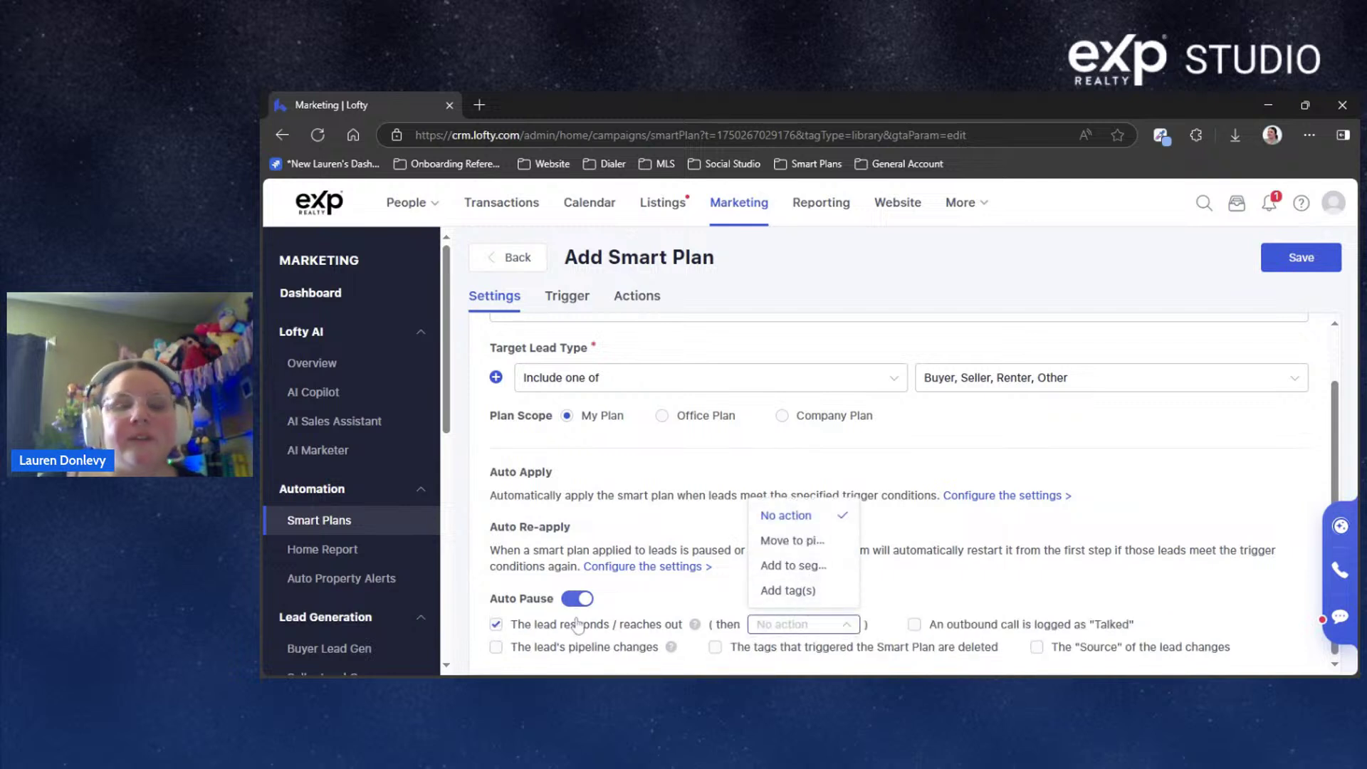
pyautogui.click(819, 541)
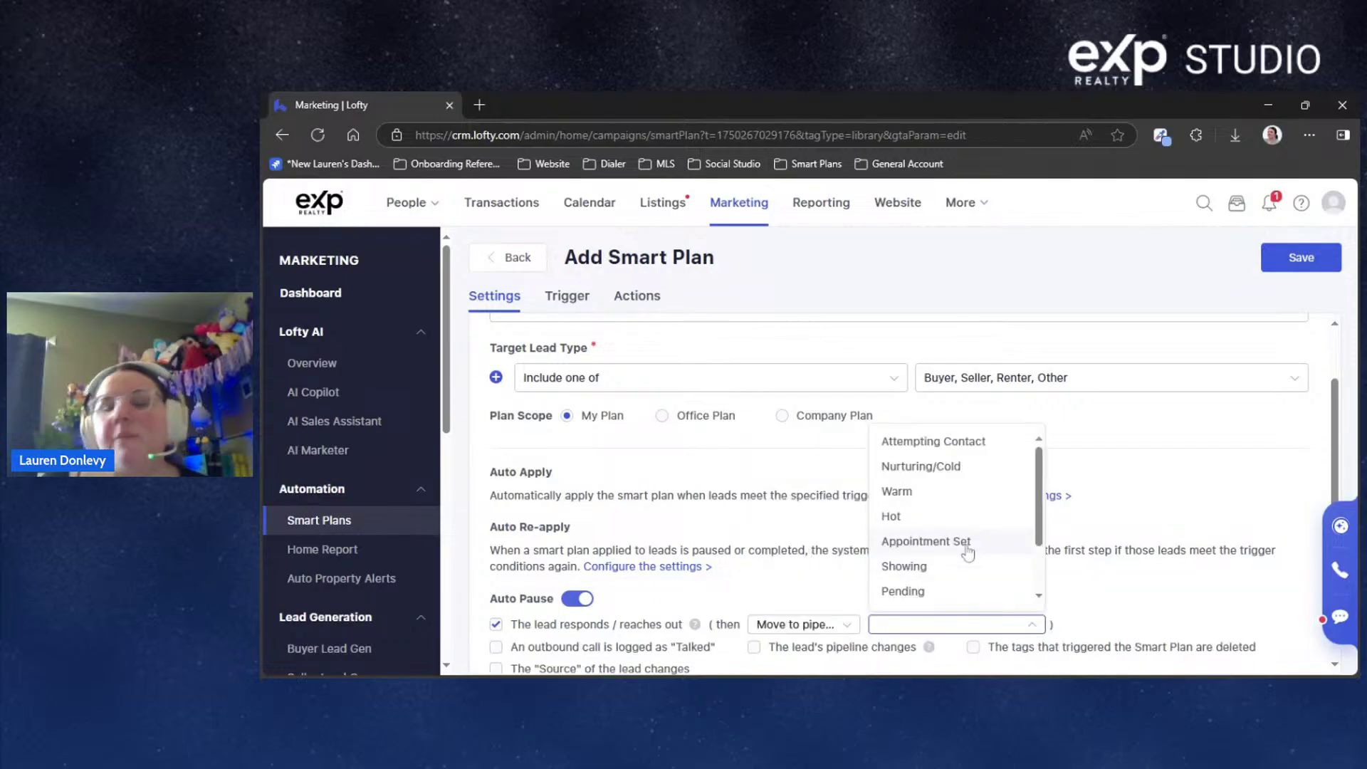
pyautogui.moveTo(1039, 476); pyautogui.dragTo(1041, 504)
pyautogui.scroll(2, 1039, 503)
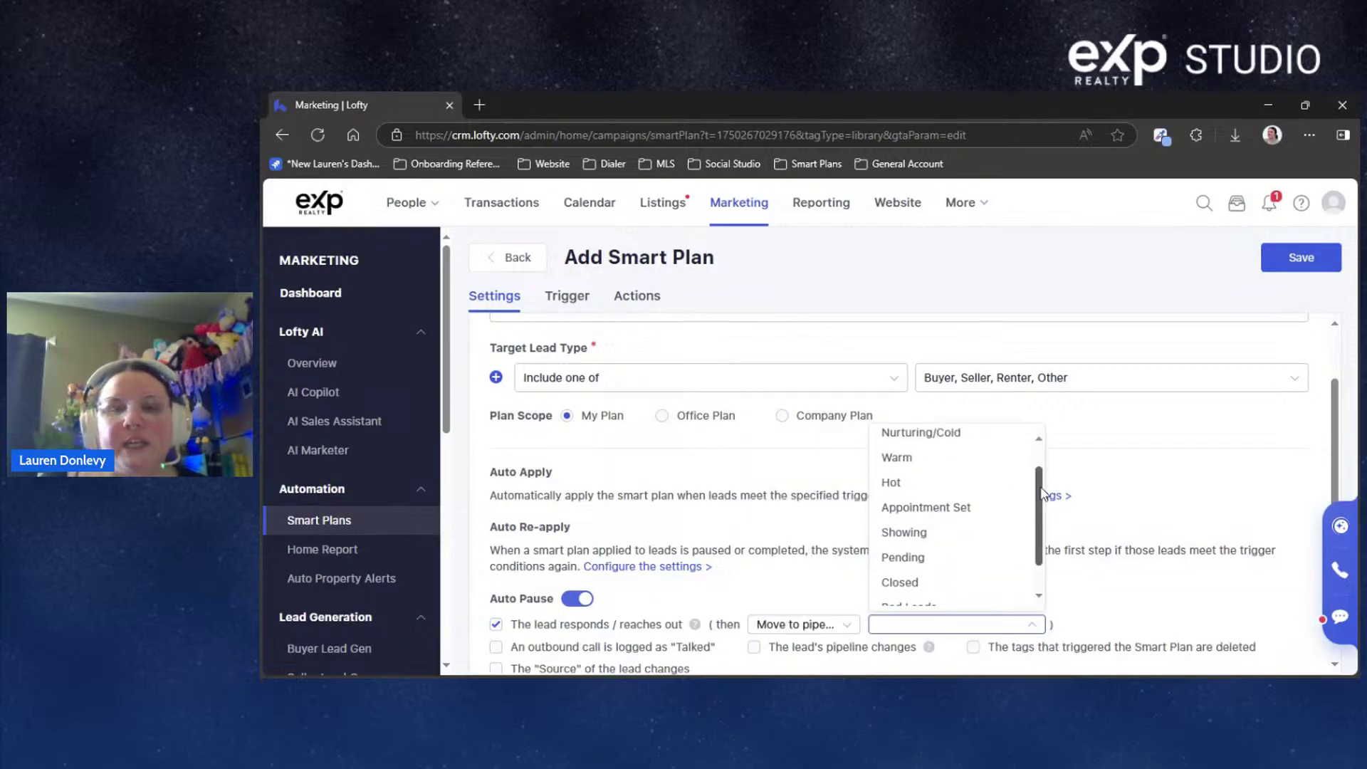
pyautogui.click(938, 443)
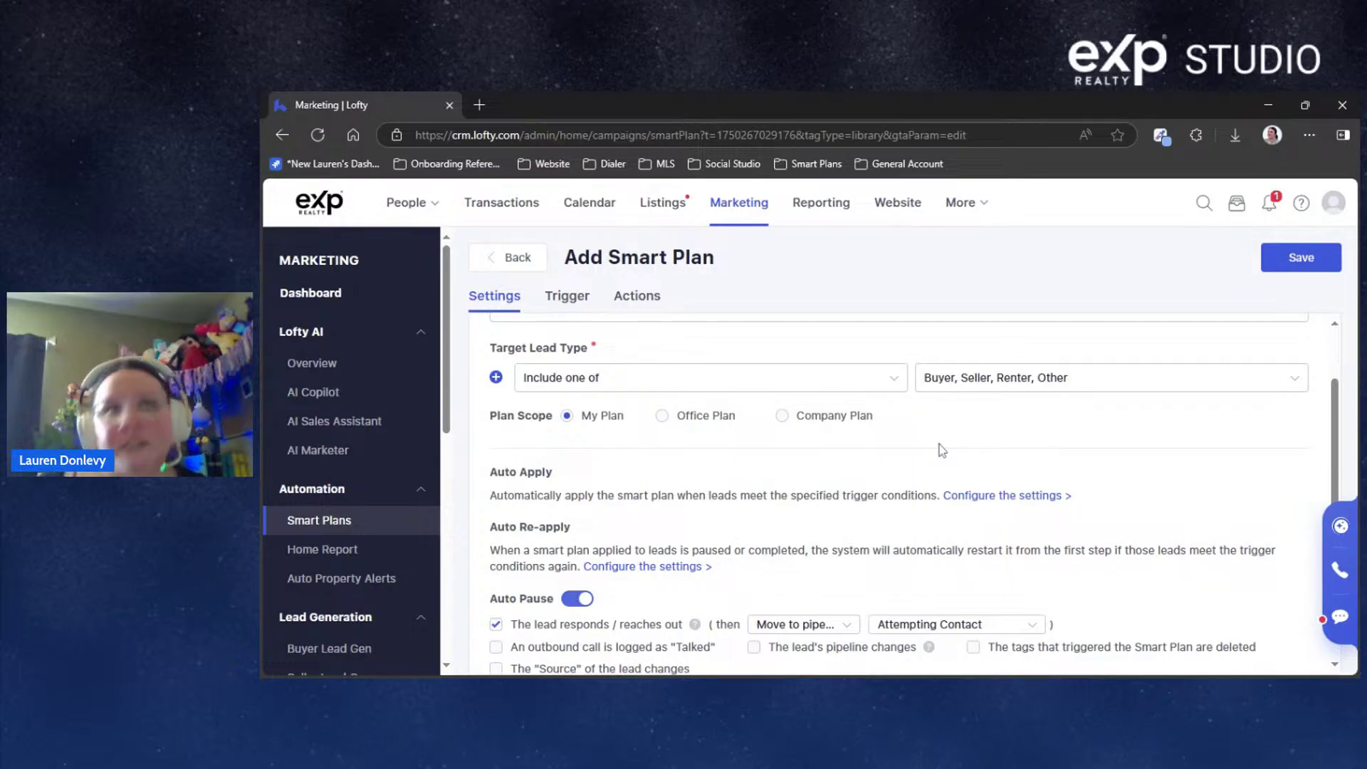
# Add the Auto Pause condition for an outbound call logged as "Talked"
pyautogui.scroll(-1, 1162, 456)
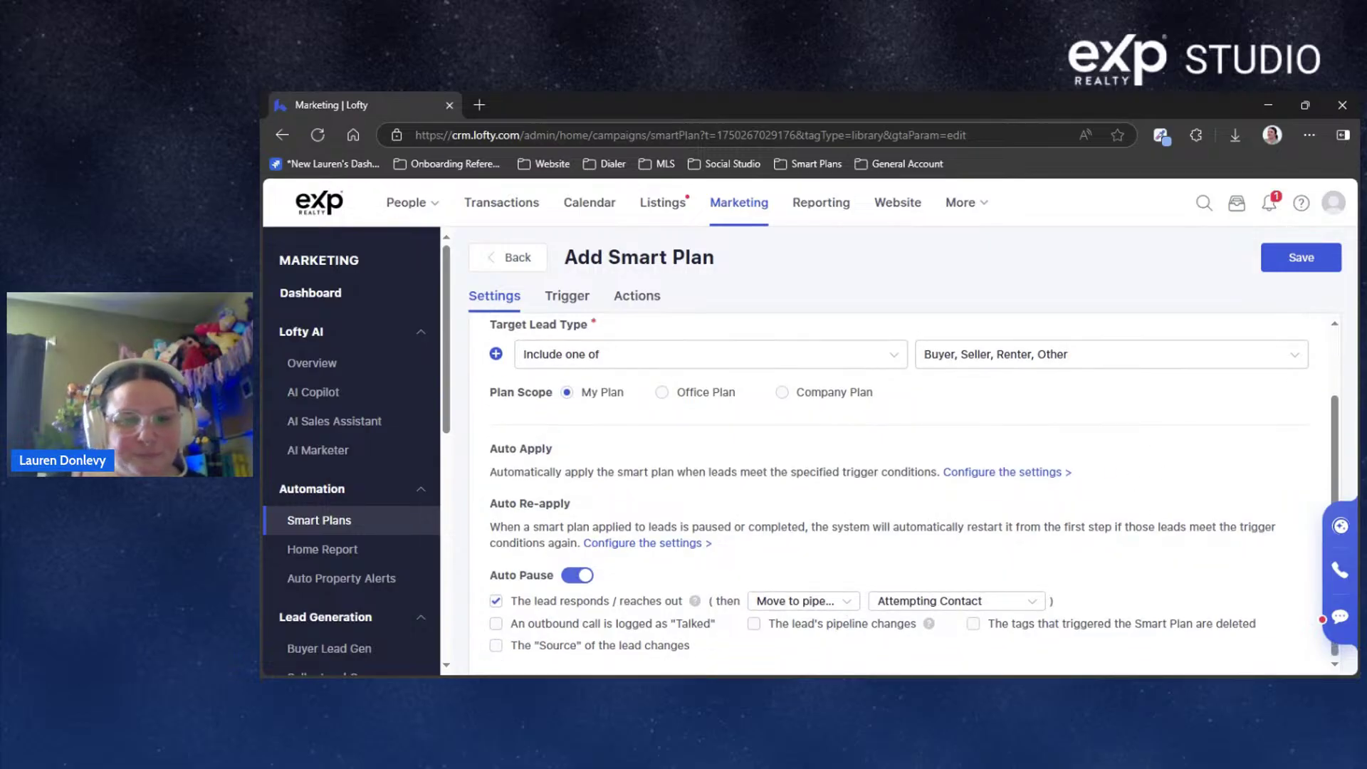
pyautogui.click(496, 624)
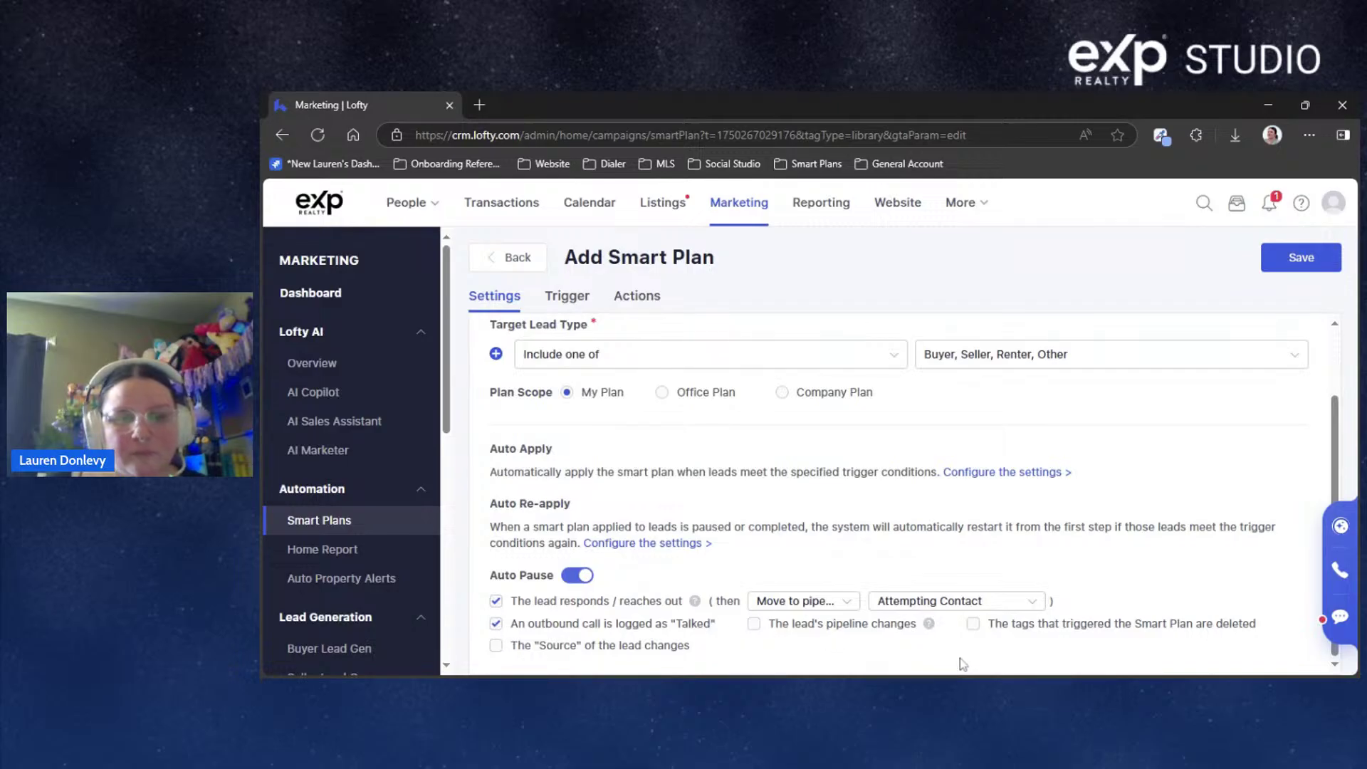
pyautogui.scroll(3, 972, 637)
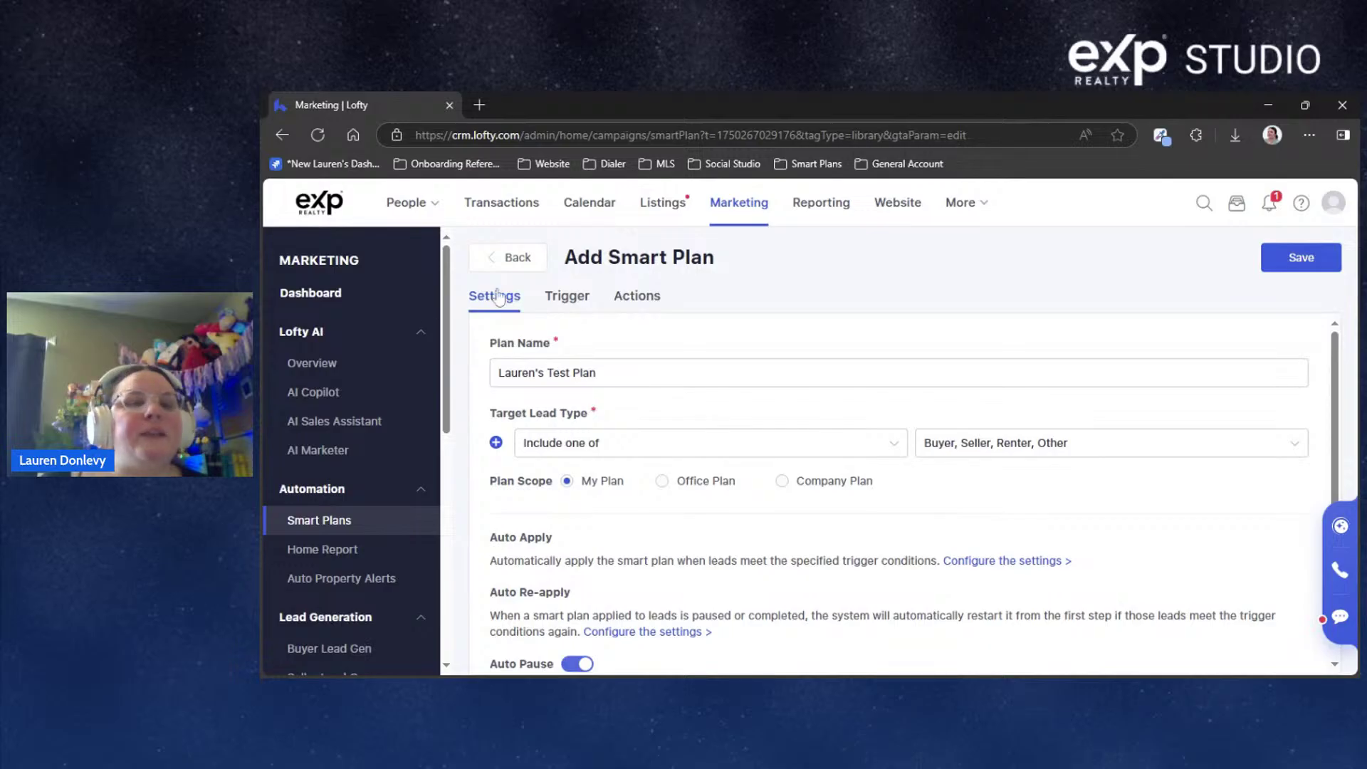
# In the plan's actions, check the first step's timing options and set it to wait 0 days and act at 09:30 AM
pyautogui.click(638, 299)
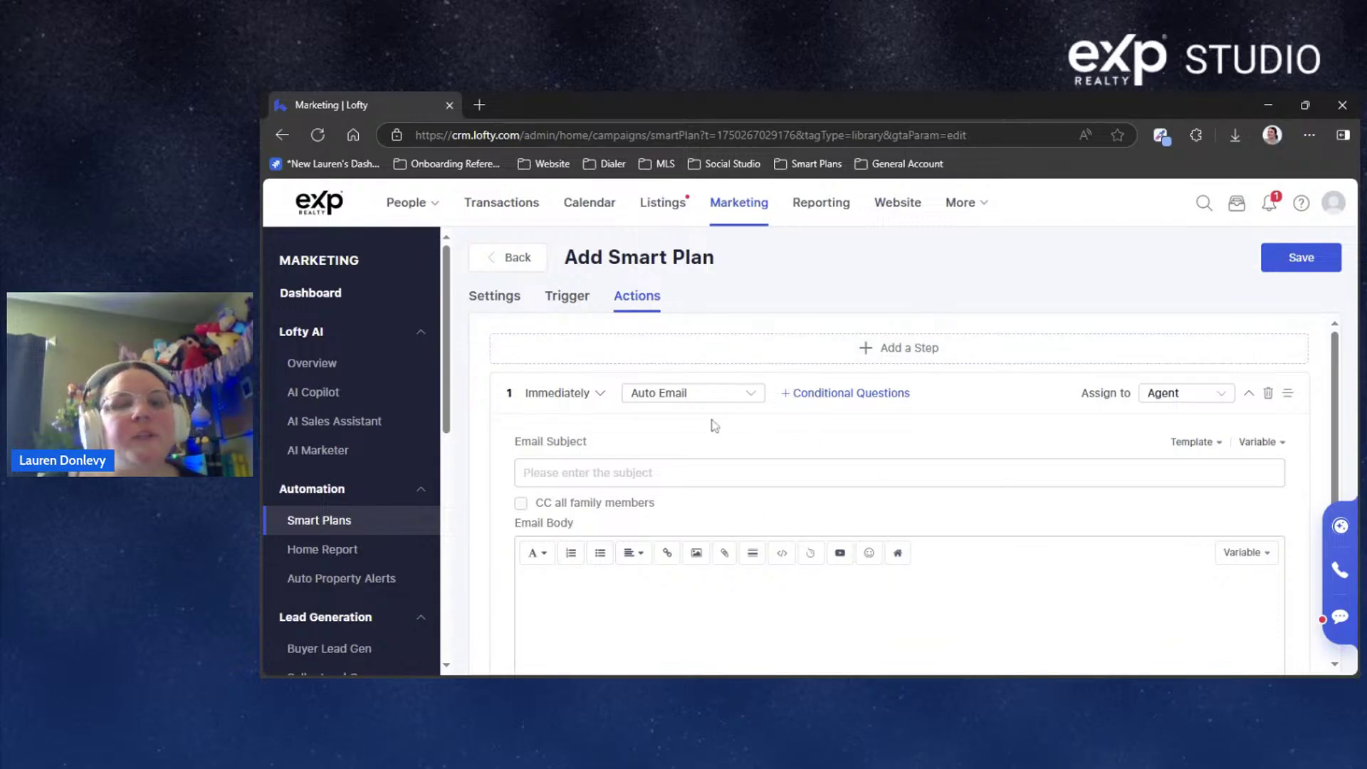
pyautogui.scroll(-1, 794, 455)
pyautogui.scroll(1, 783, 484)
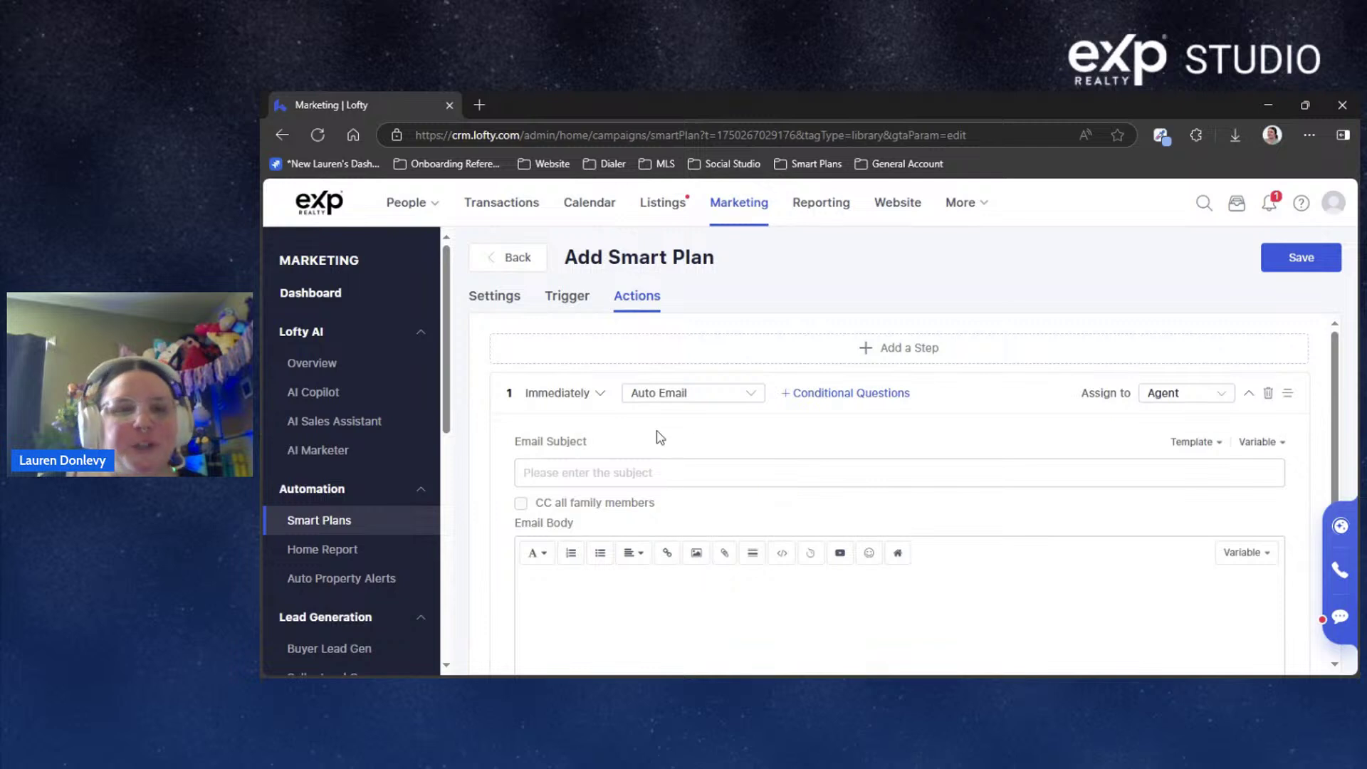
pyautogui.click(574, 401)
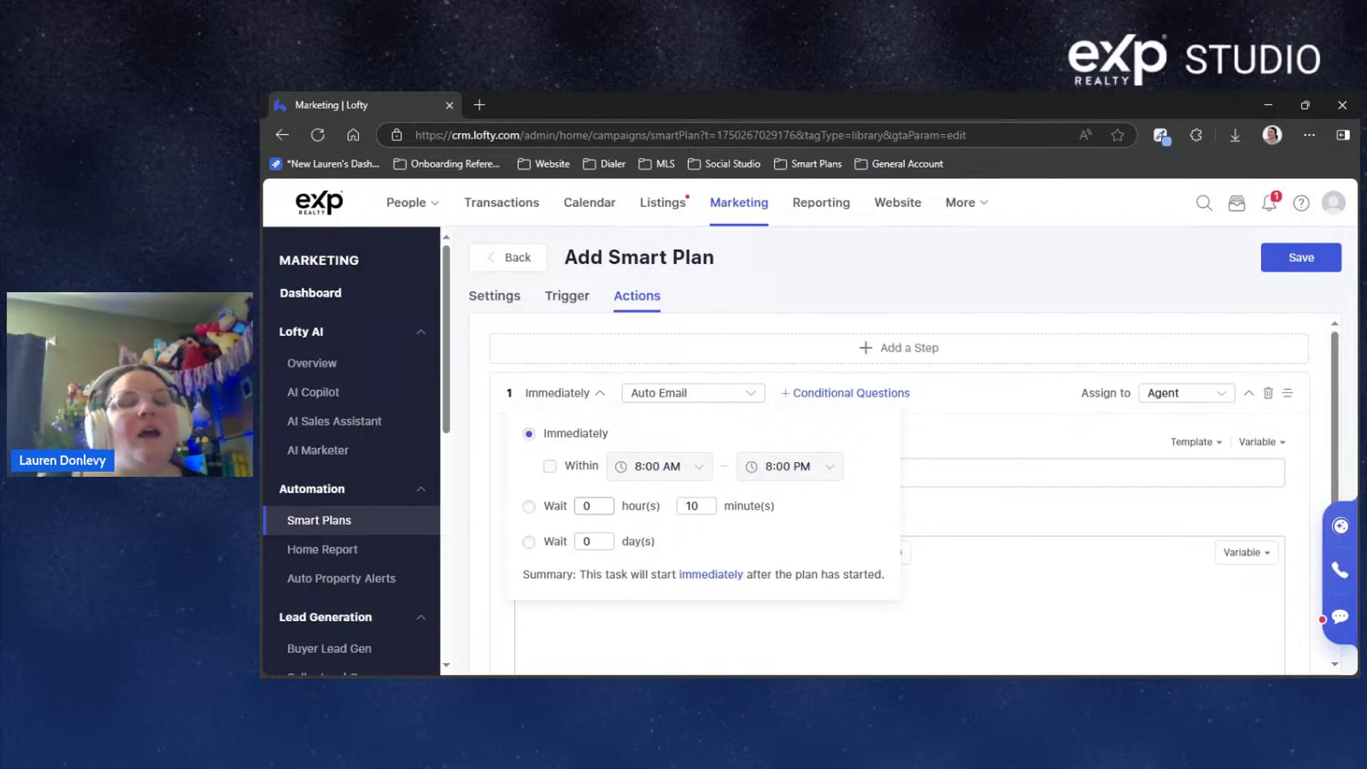
pyautogui.click(593, 510)
pyautogui.click(591, 468)
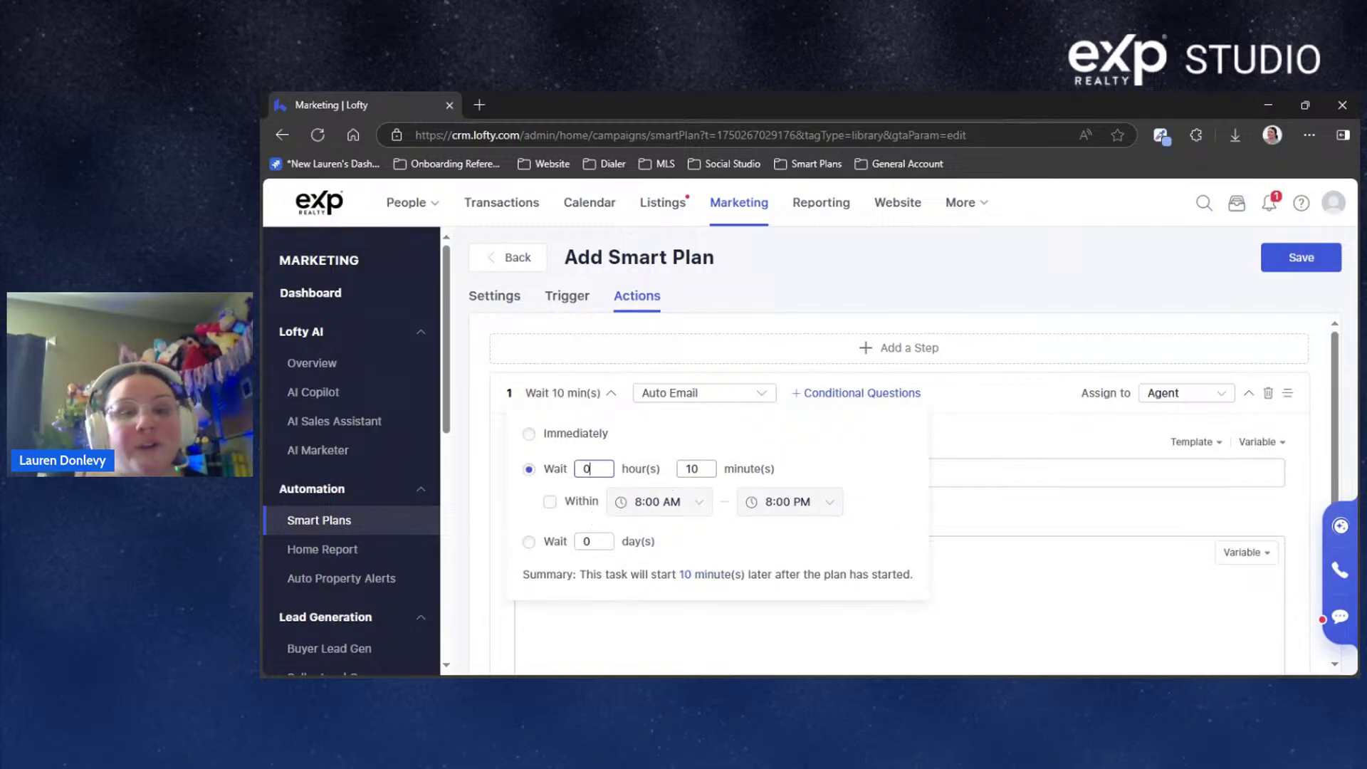
pyautogui.click(550, 501)
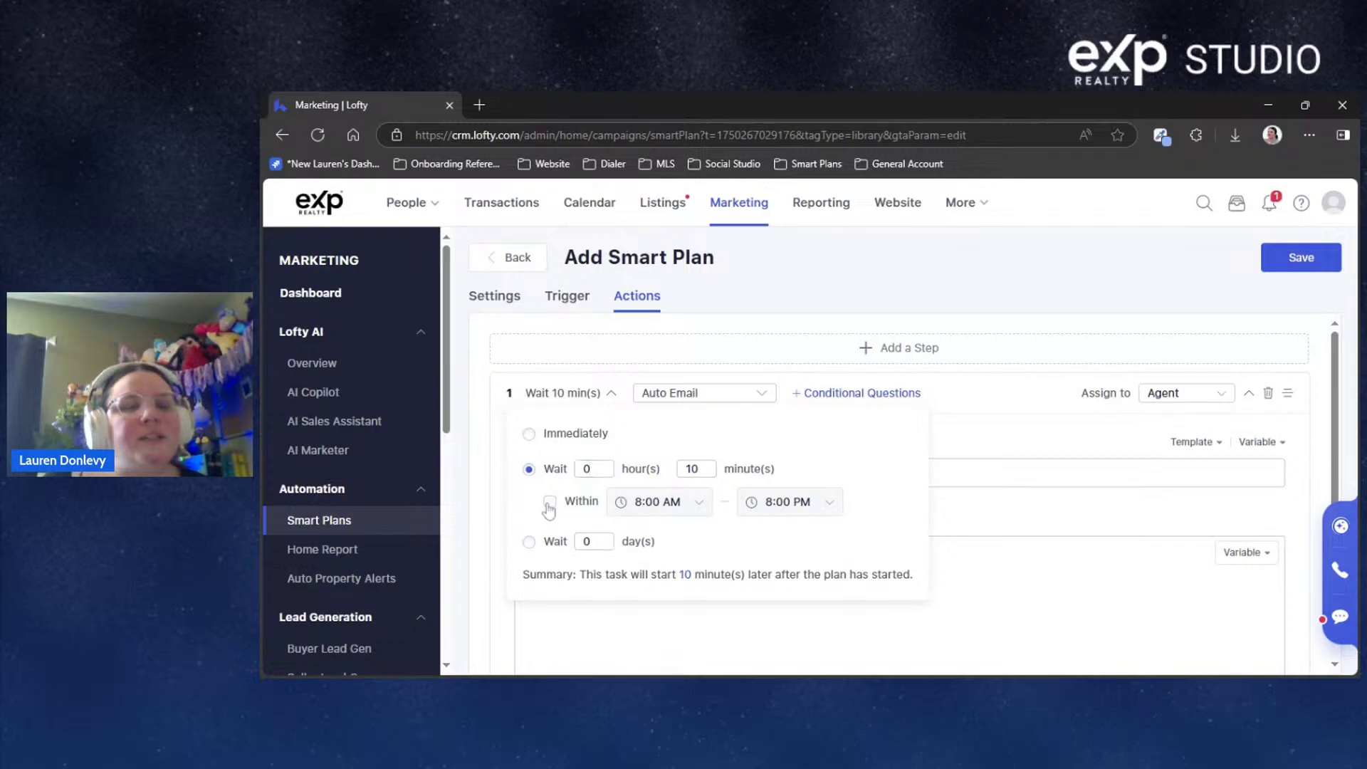
pyautogui.click(594, 541)
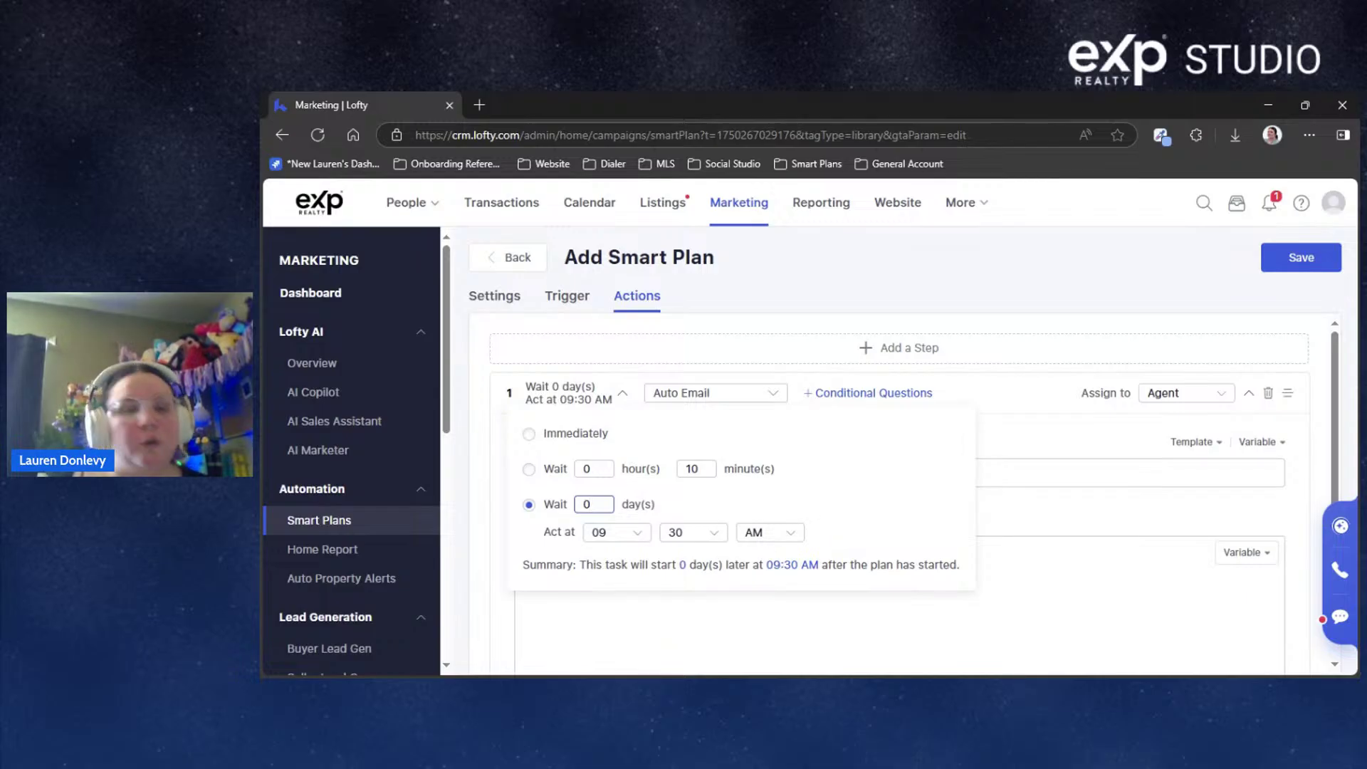
pyautogui.click(612, 534)
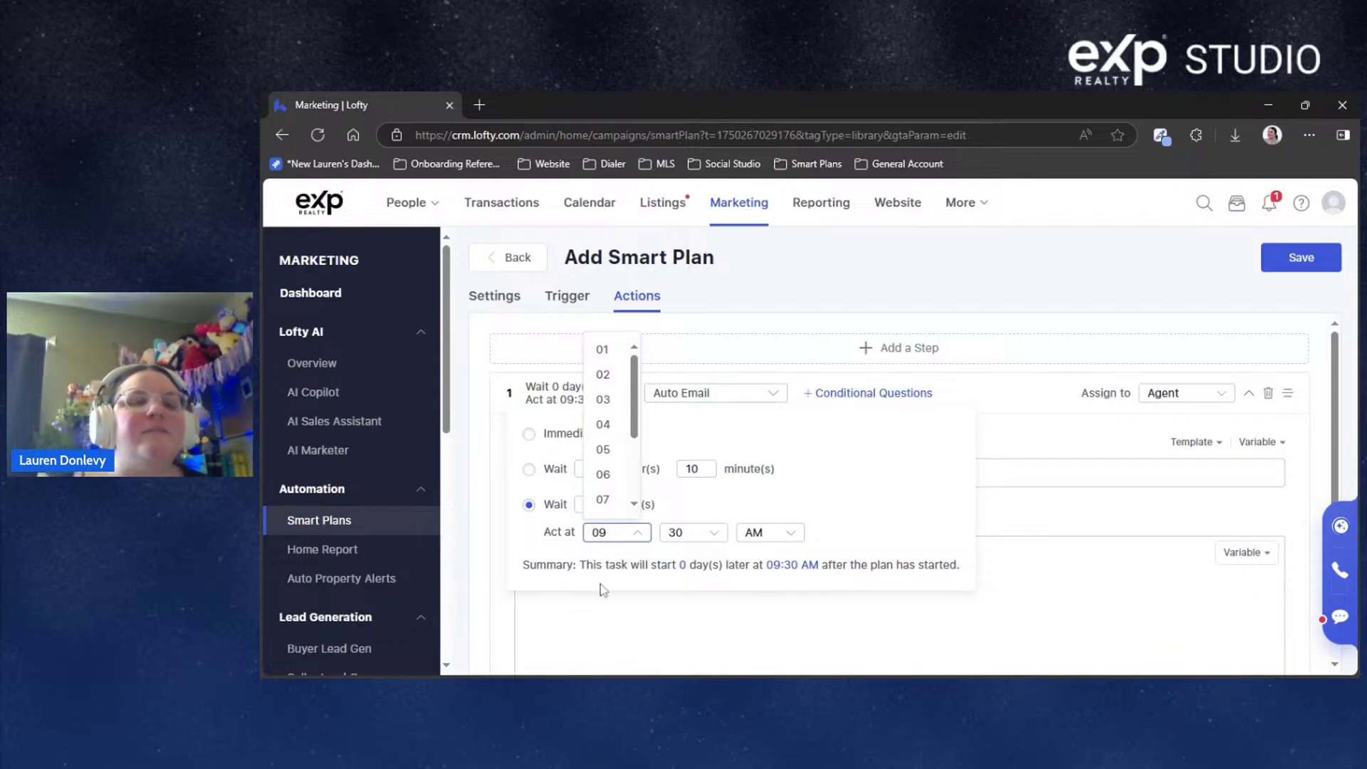
pyautogui.click(973, 281)
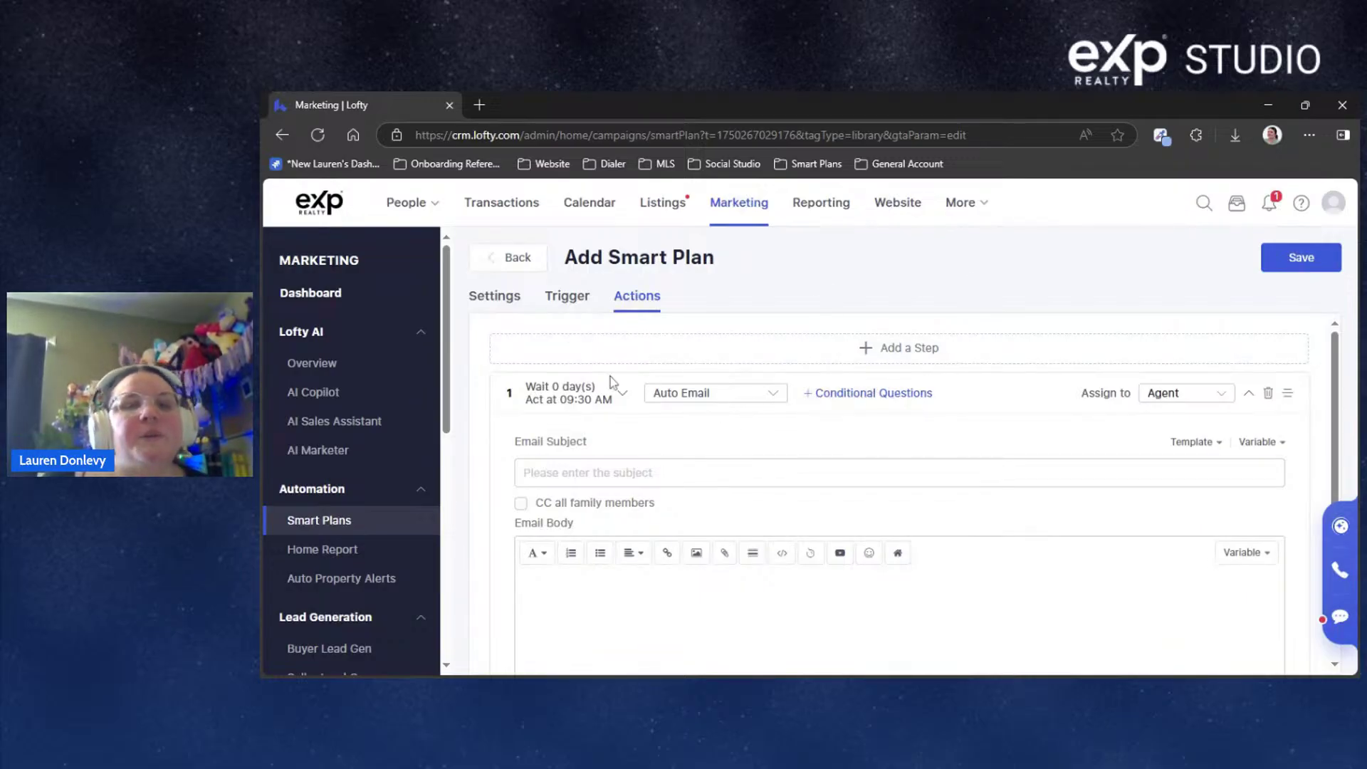
# Look through the action types for the first step and try the Email and Call tasks
pyautogui.click(757, 399)
pyautogui.scroll(-1, 780, 400)
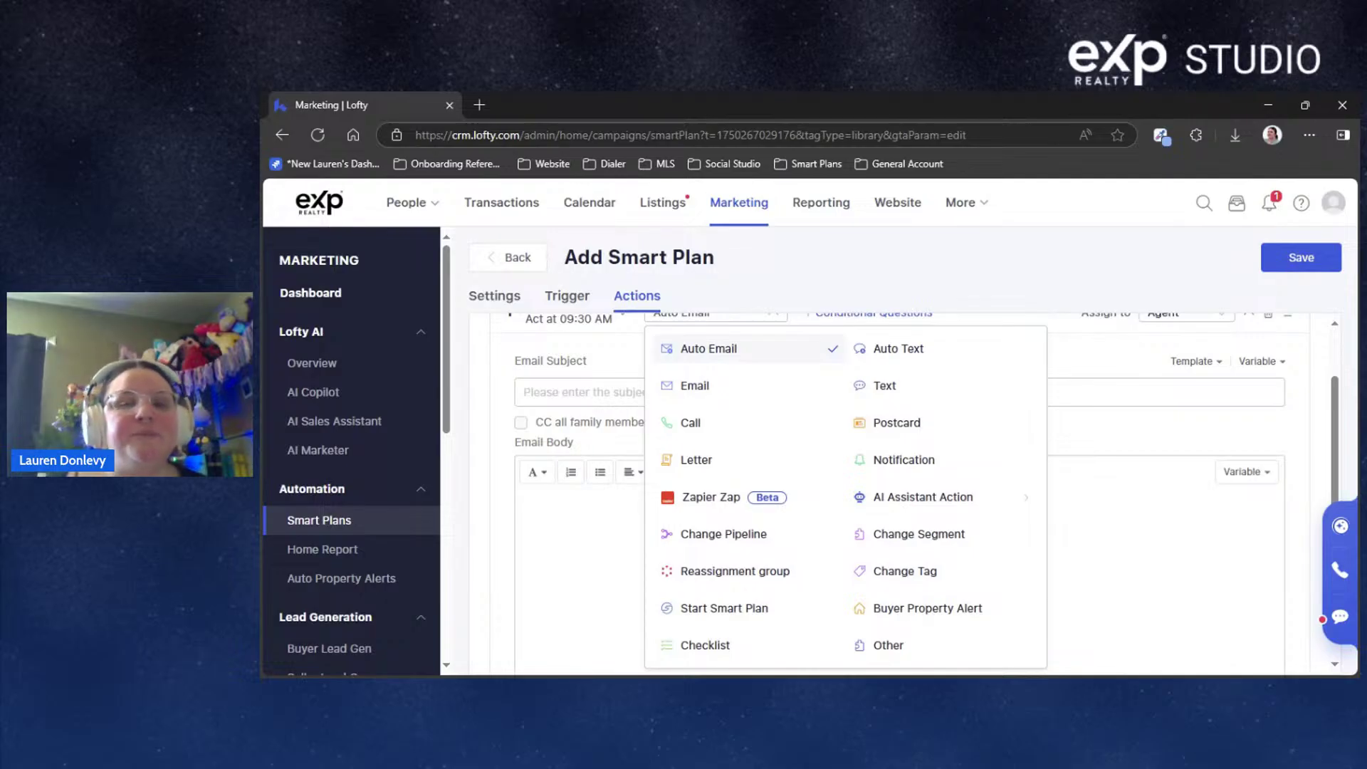
pyautogui.scroll(1, 744, 456)
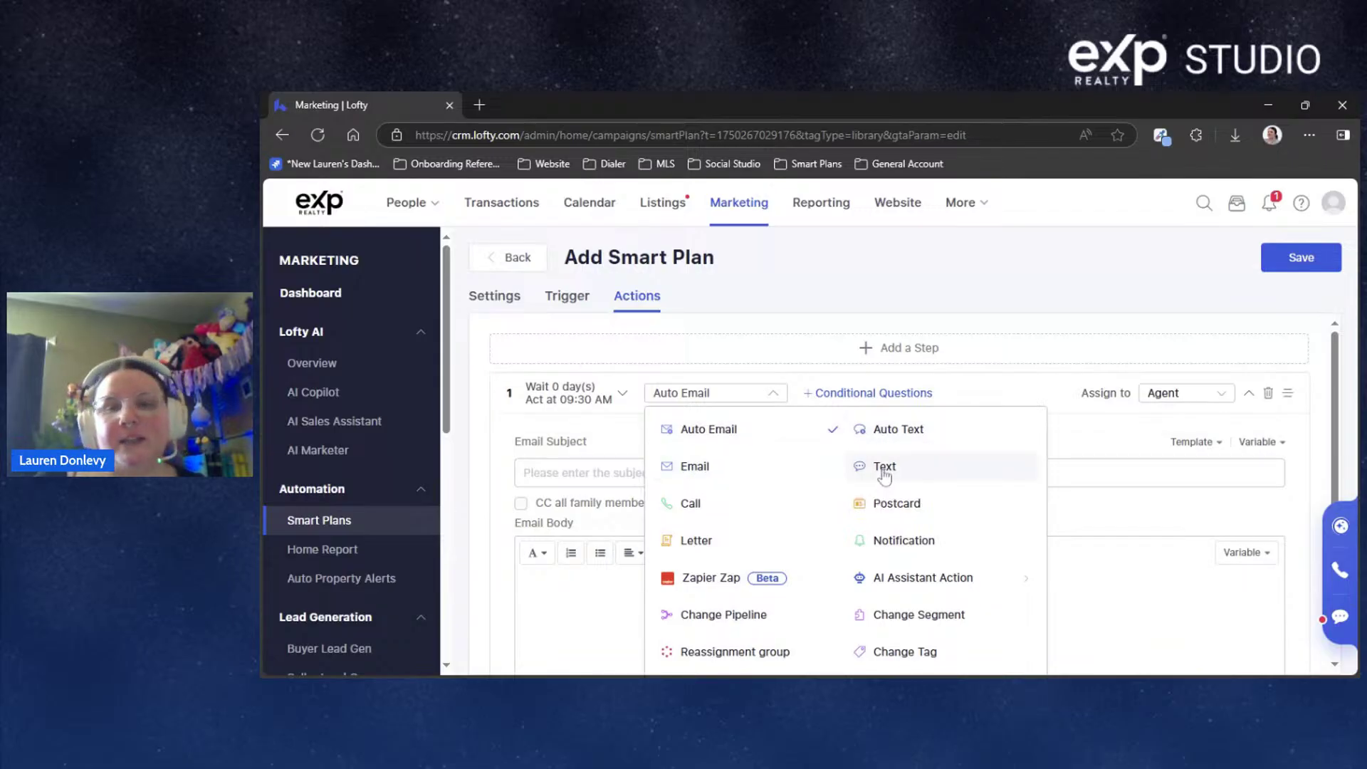
pyautogui.click(730, 473)
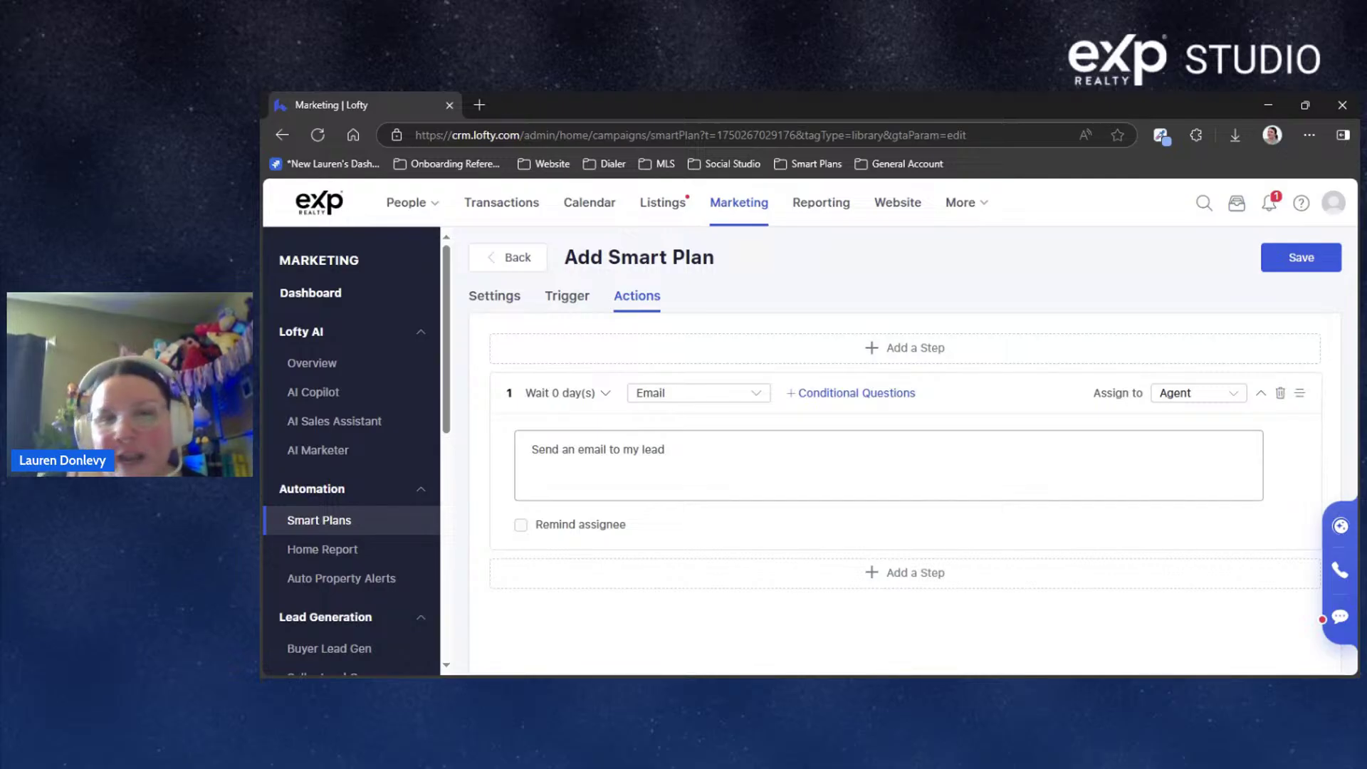
pyautogui.click(676, 394)
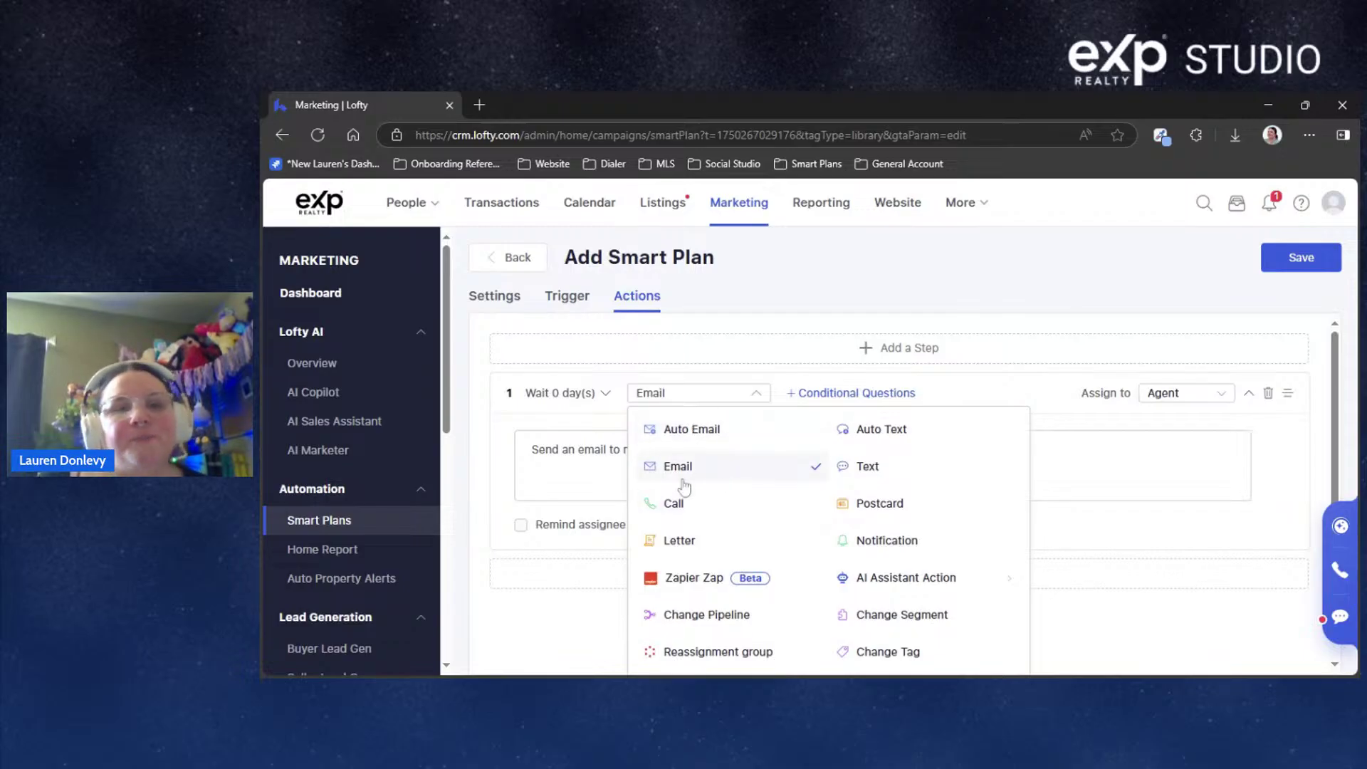
pyautogui.click(716, 505)
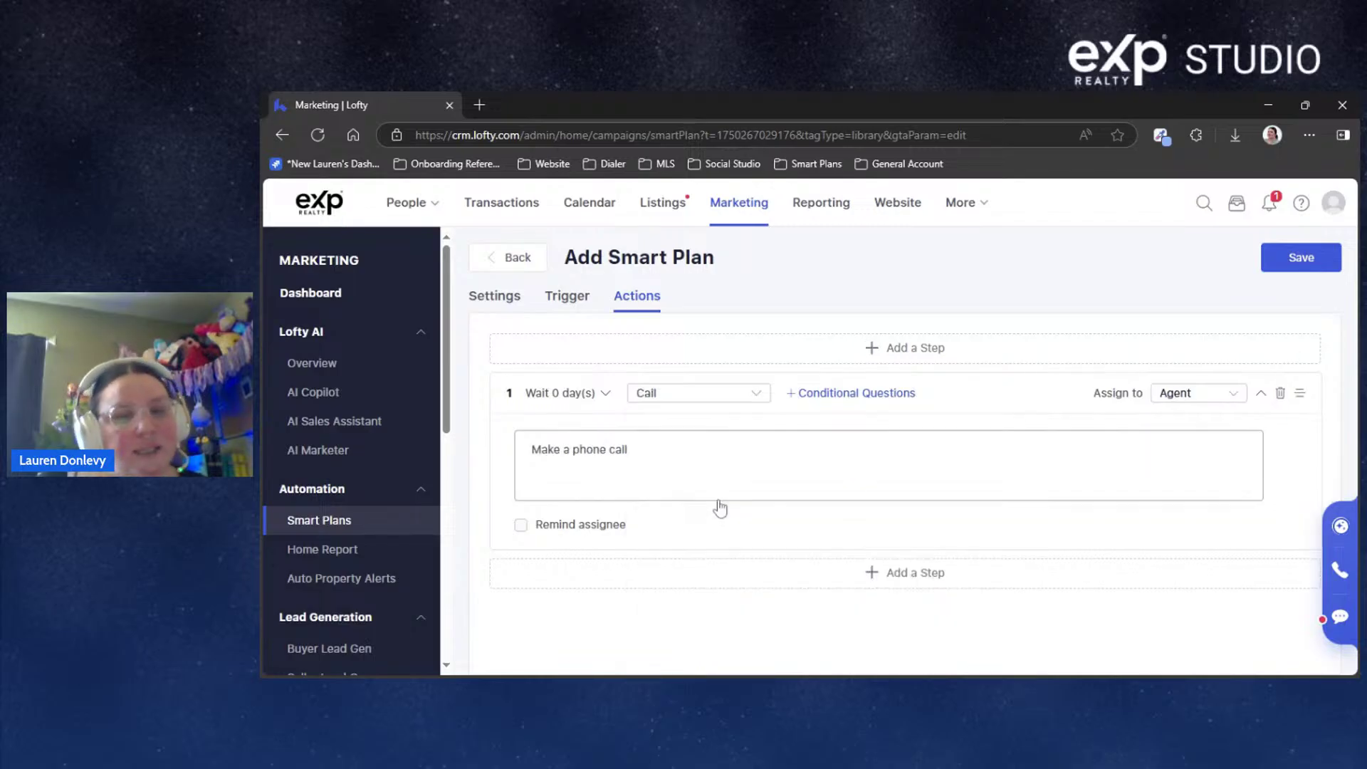
# Try Postcard as the first step's action and look over its delivery options and return address fields
pyautogui.click(732, 394)
pyautogui.scroll(-1, 801, 396)
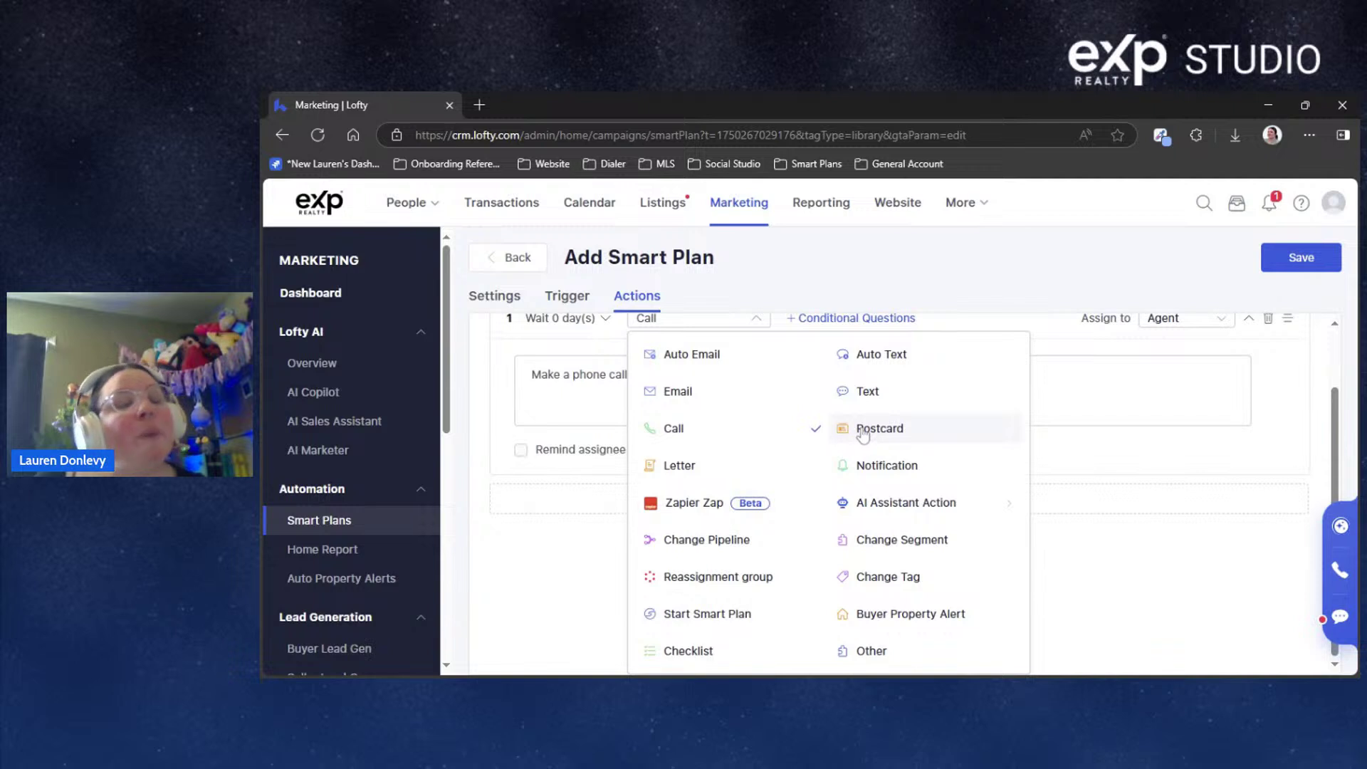
pyautogui.click(859, 435)
pyautogui.scroll(1, 1011, 481)
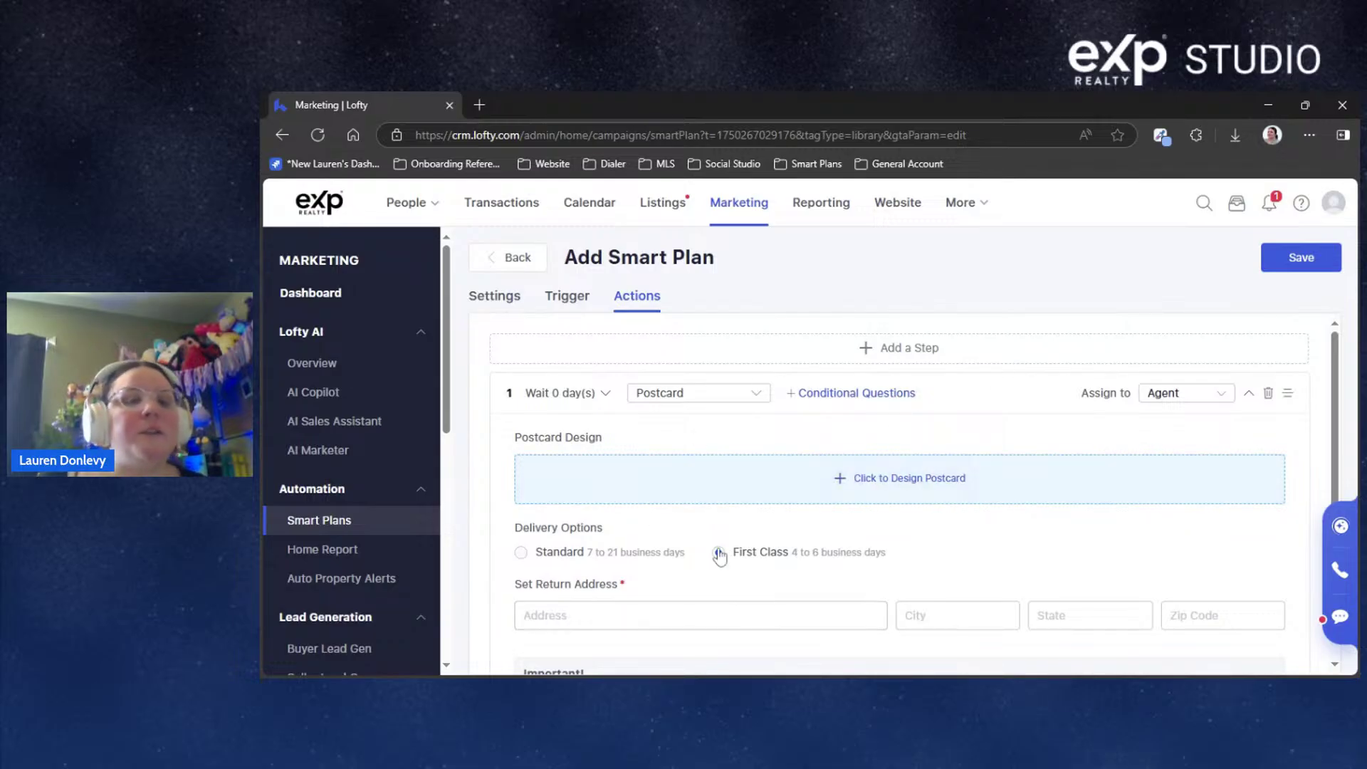
pyautogui.scroll(-1, 933, 555)
pyautogui.scroll(1, 882, 442)
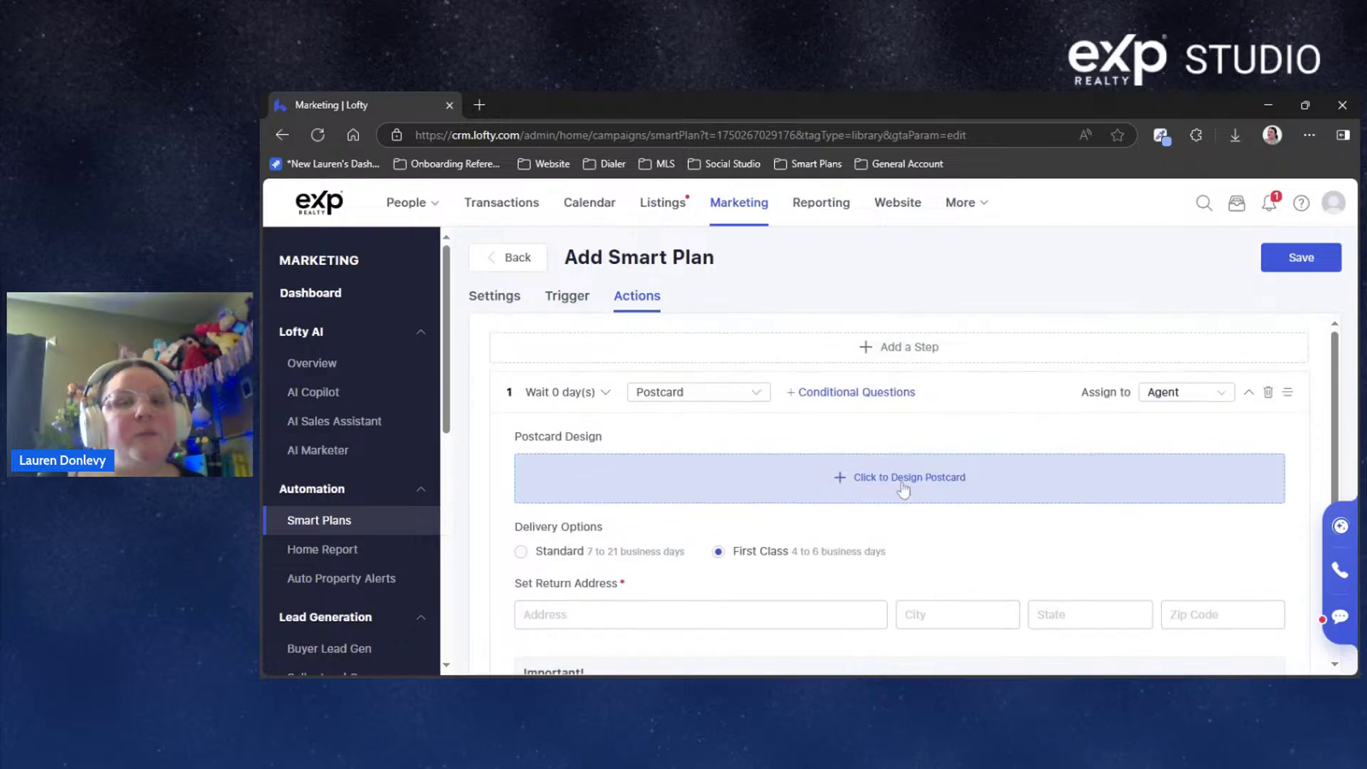
# View the postcard design templates, close them without applying one, and review the notes on postcard costs
pyautogui.click(903, 488)
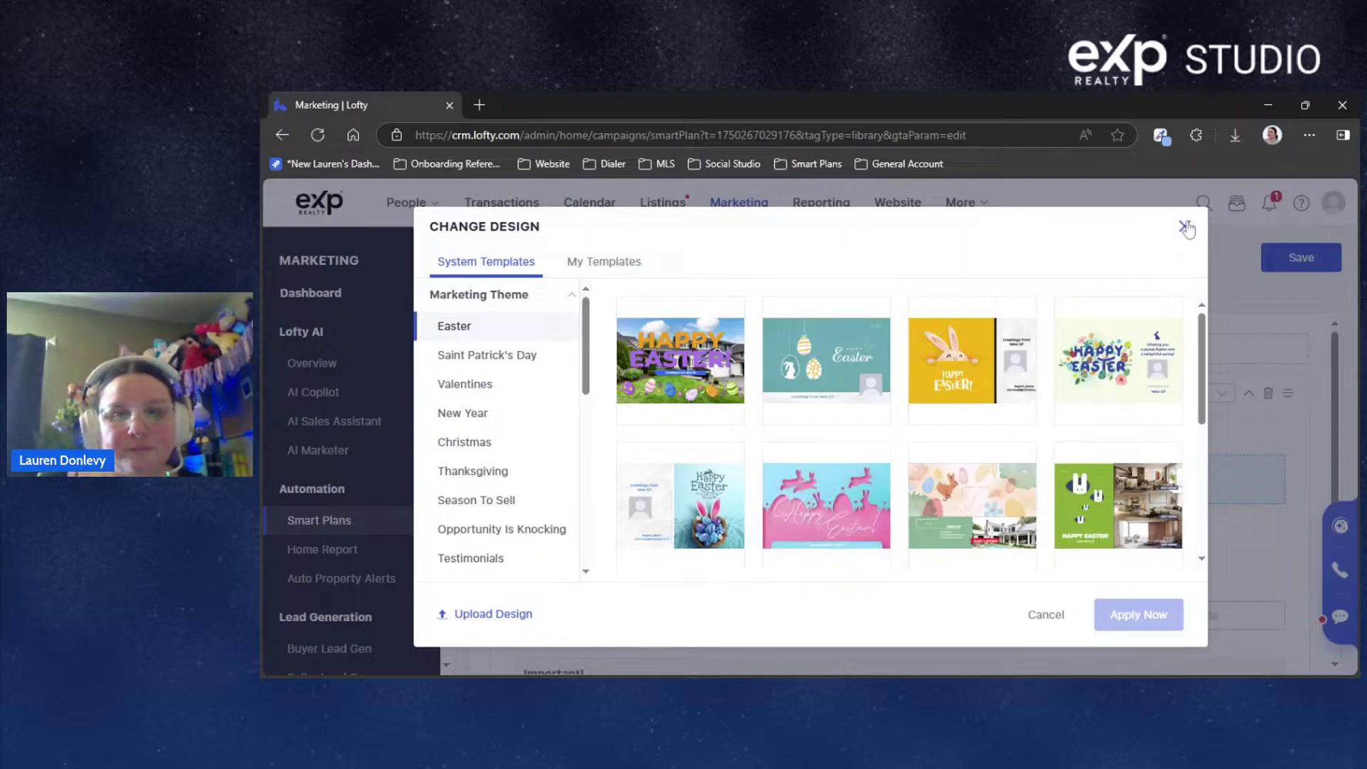
pyautogui.click(1185, 226)
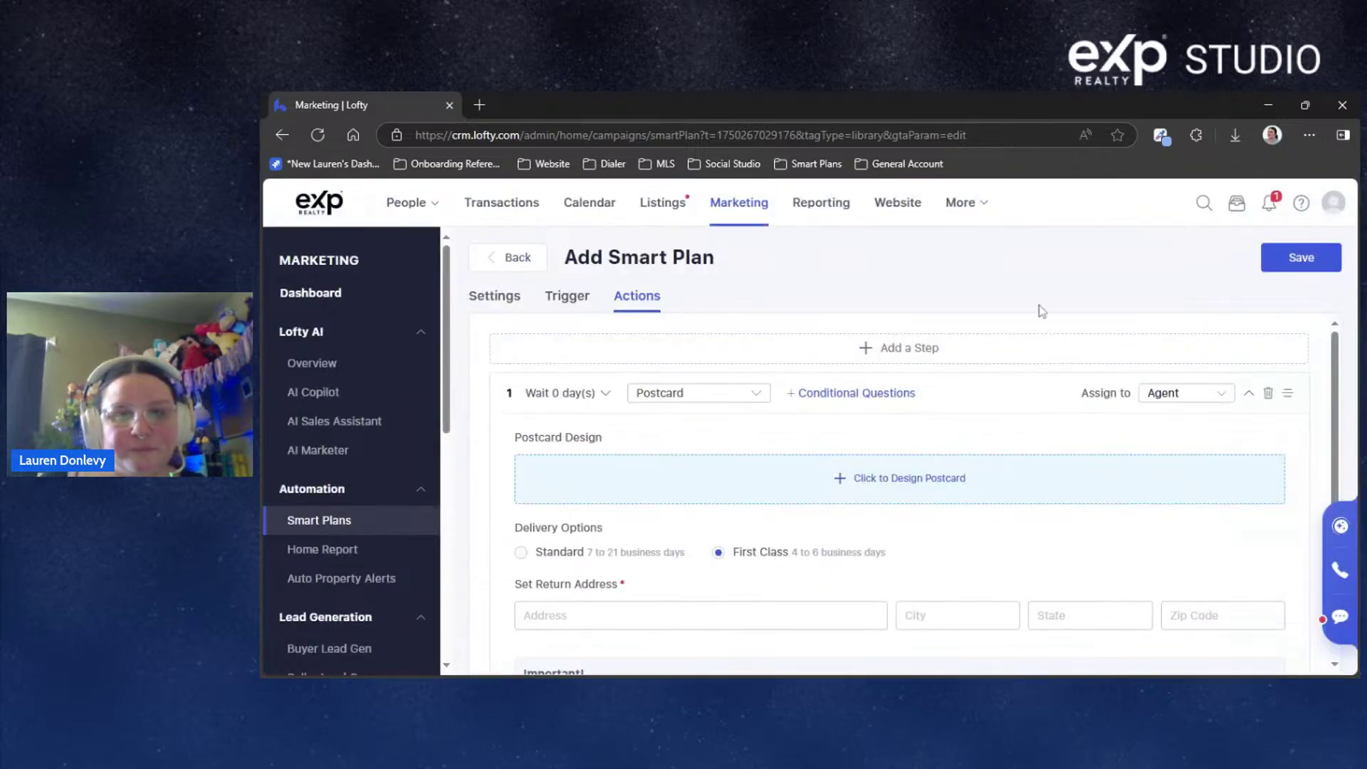
pyautogui.scroll(-1, 724, 510)
pyautogui.scroll(-3, 724, 510)
pyautogui.scroll(3, 711, 513)
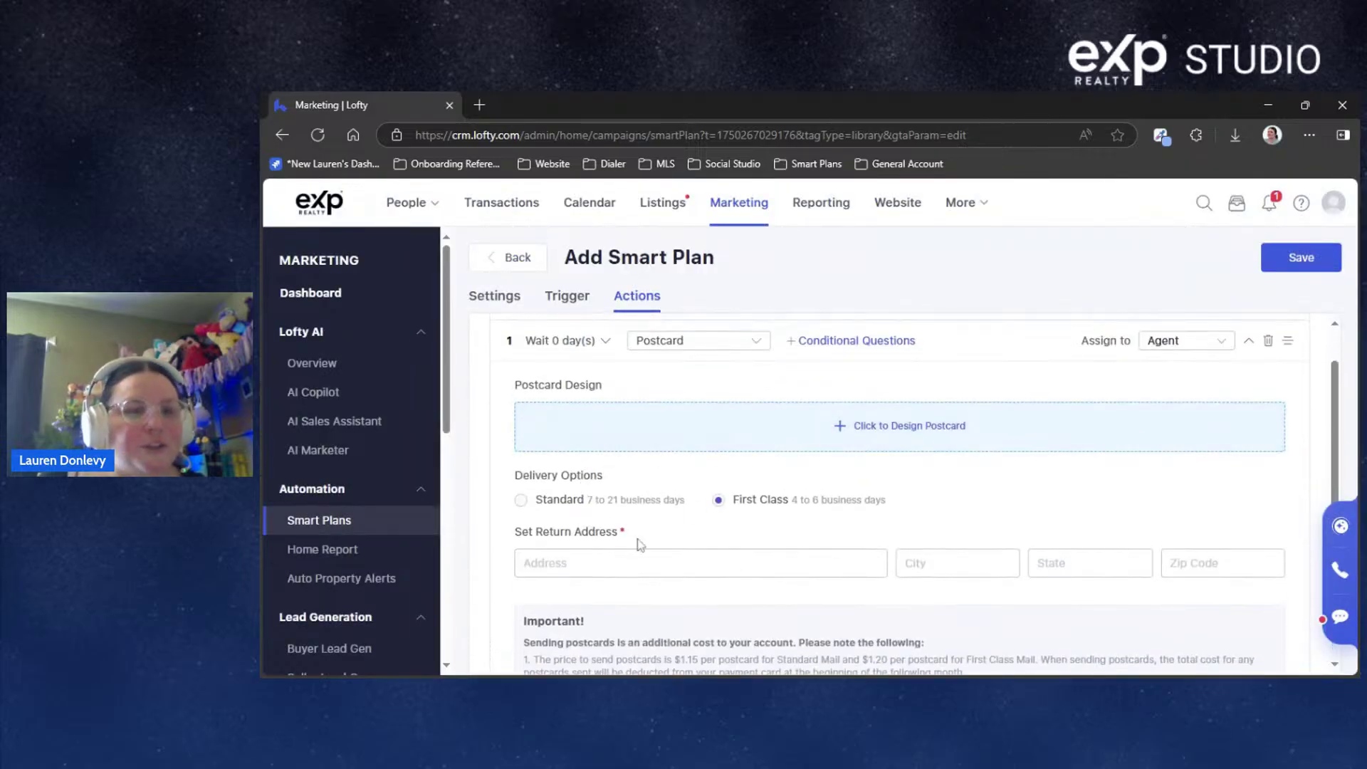
pyautogui.scroll(-1, 626, 503)
pyautogui.scroll(1, 712, 441)
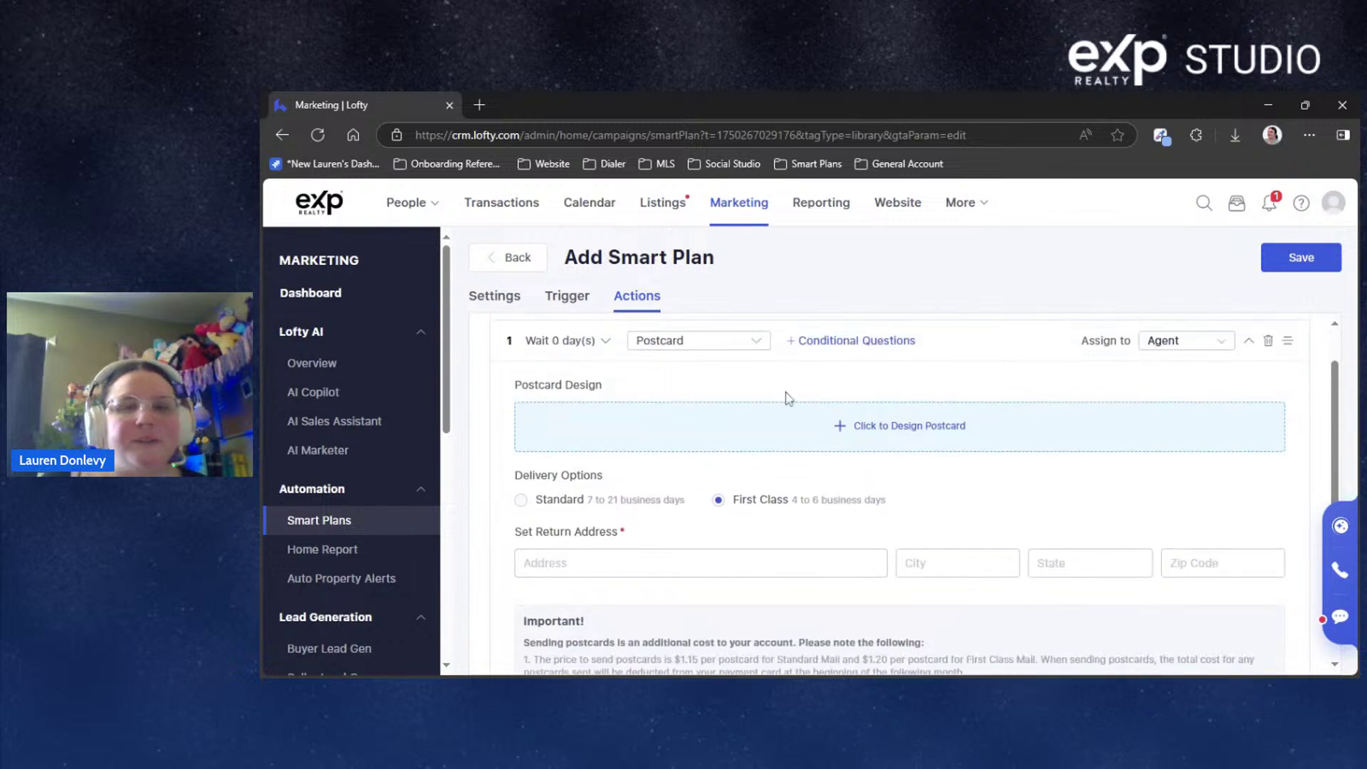
# Try Notification as the first step's action, check its recipient and email fields, and change the action to Zapier Zap
pyautogui.click(756, 342)
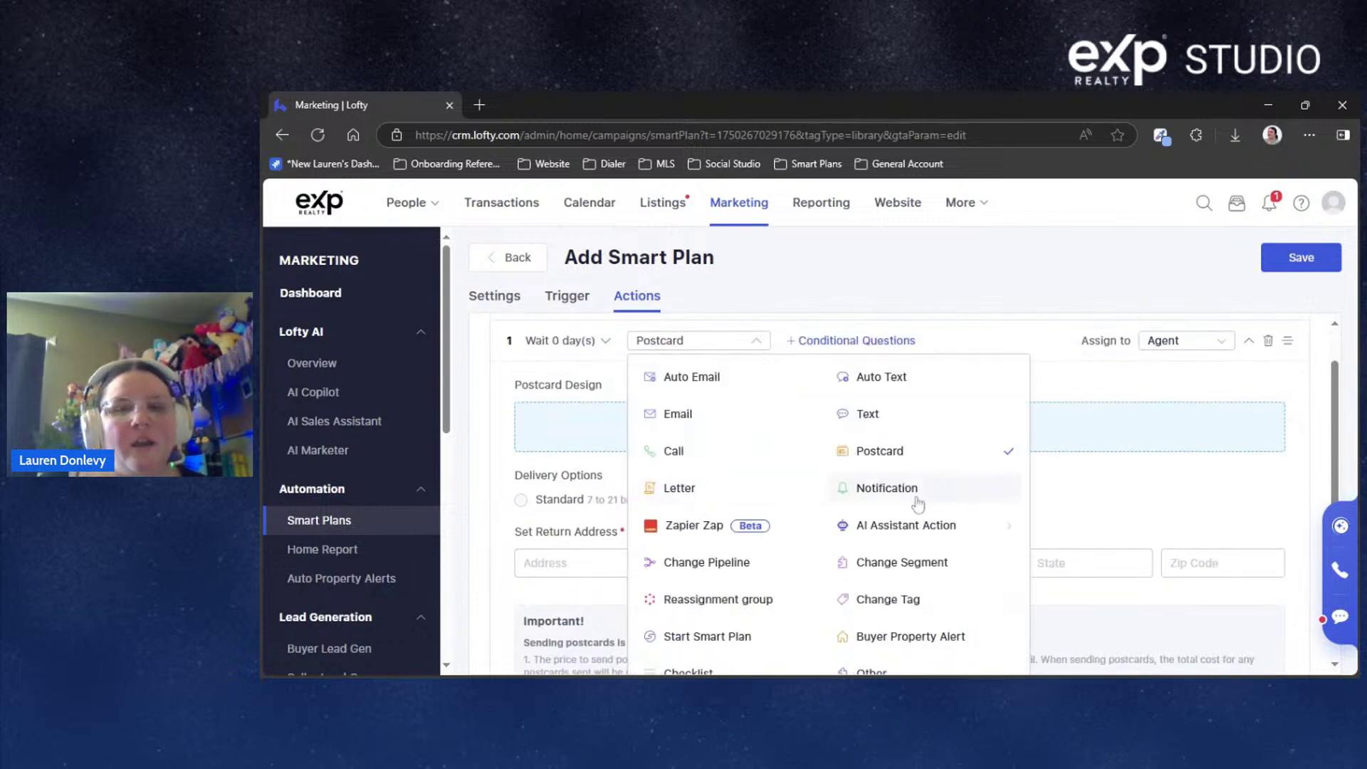
pyautogui.click(939, 496)
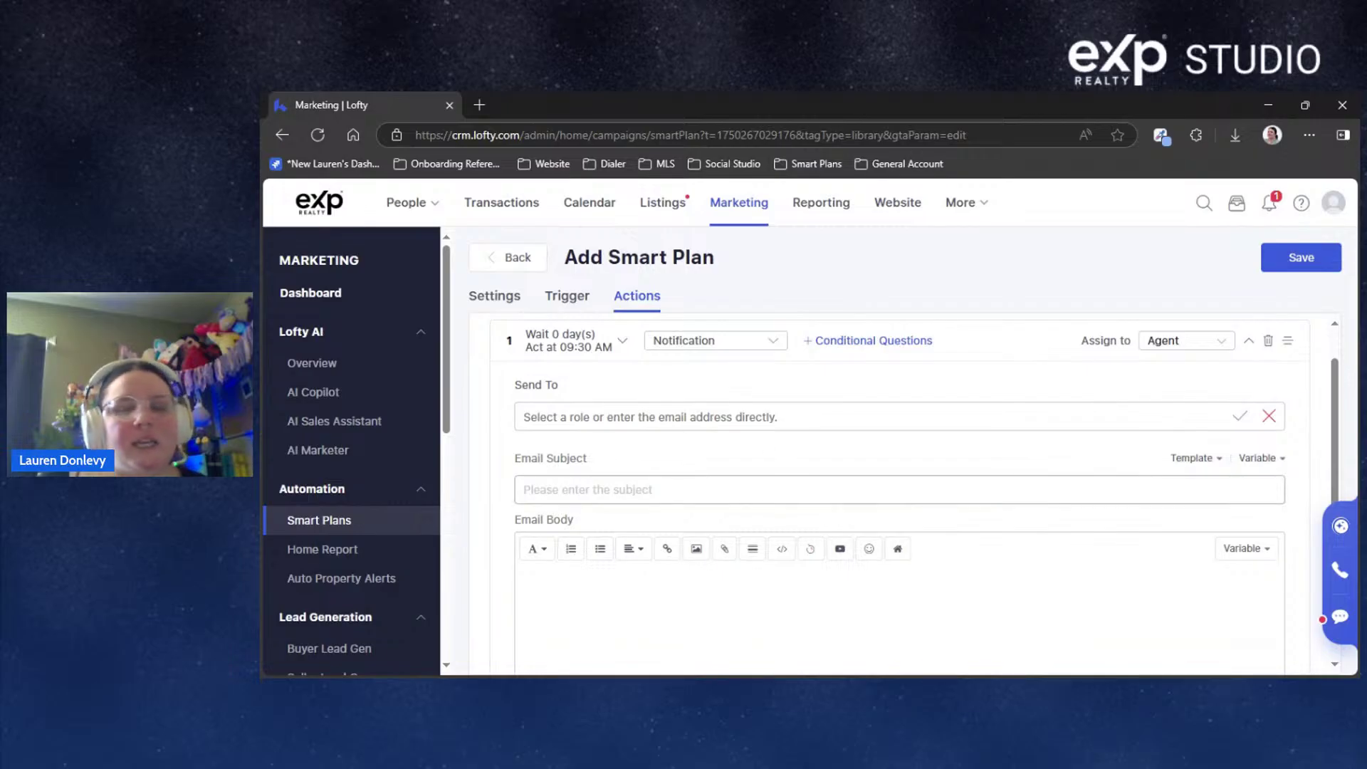
pyautogui.click(770, 341)
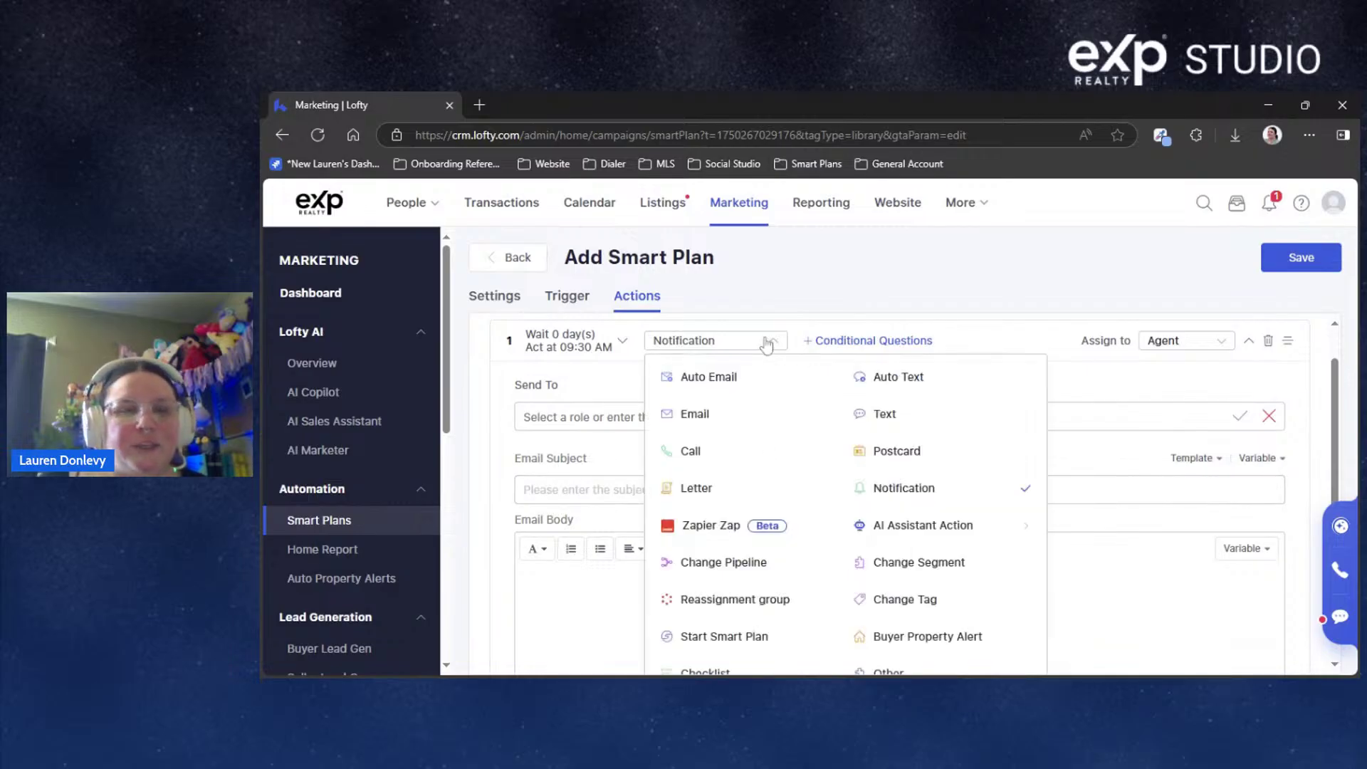
pyautogui.click(698, 526)
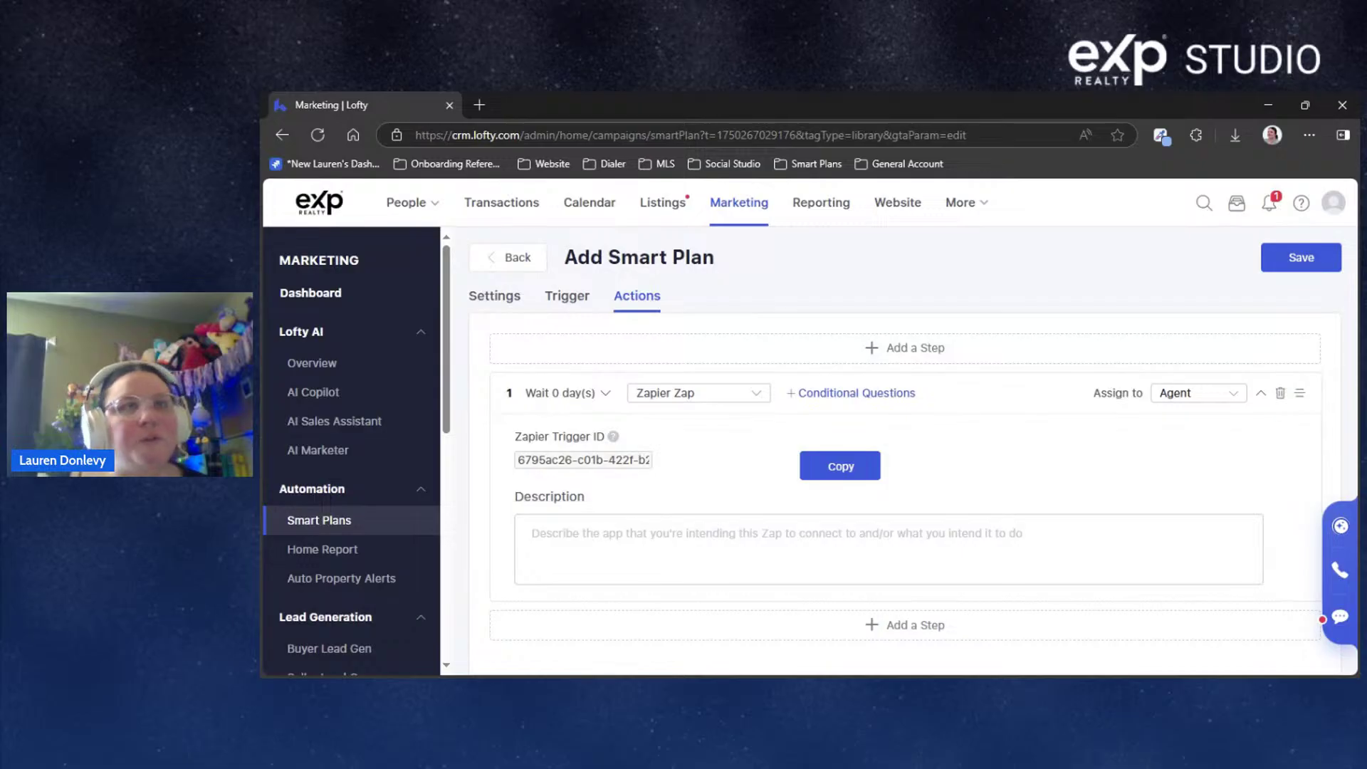
# Try Change Pipeline as the first step's action, automatically moving leads to the Attempting Contact pipeline
pyautogui.click(744, 395)
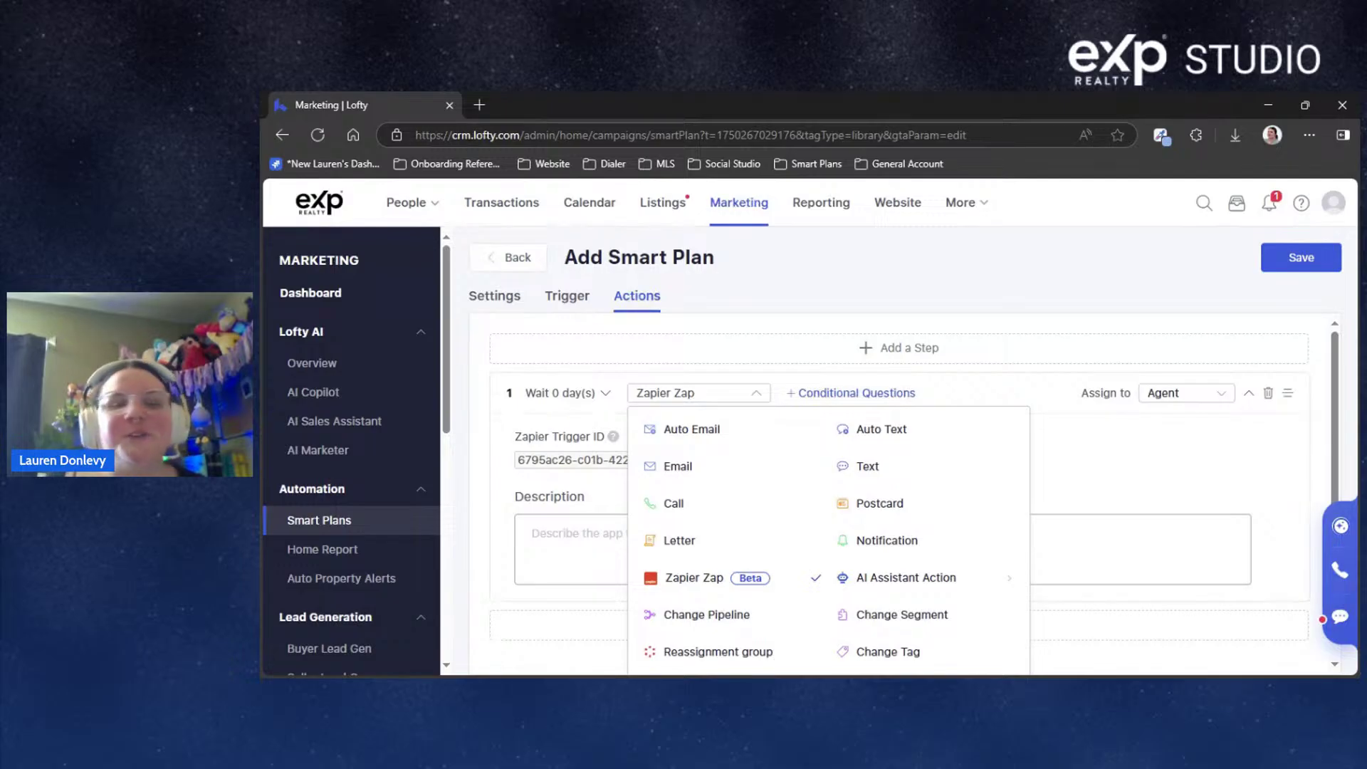
pyautogui.scroll(-1, 825, 462)
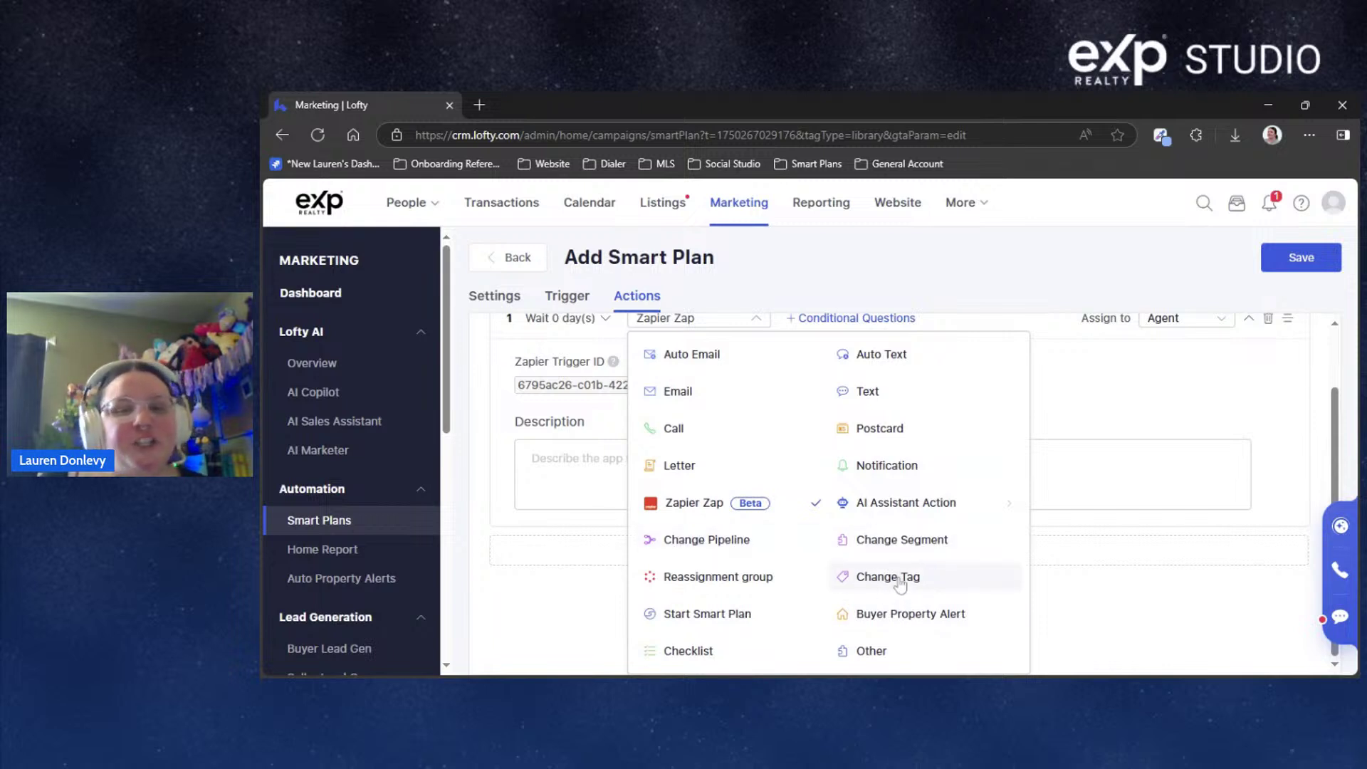
pyautogui.click(720, 550)
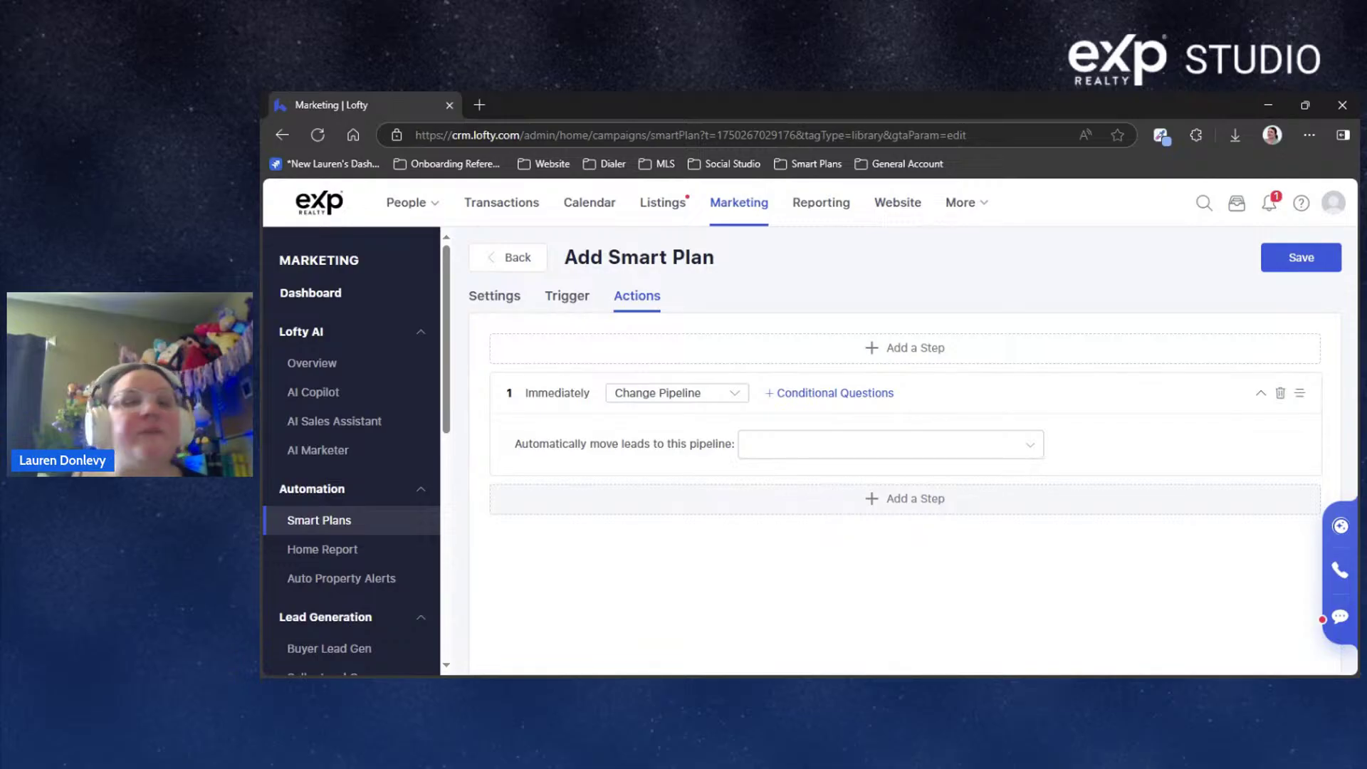
pyautogui.click(861, 452)
pyautogui.click(812, 482)
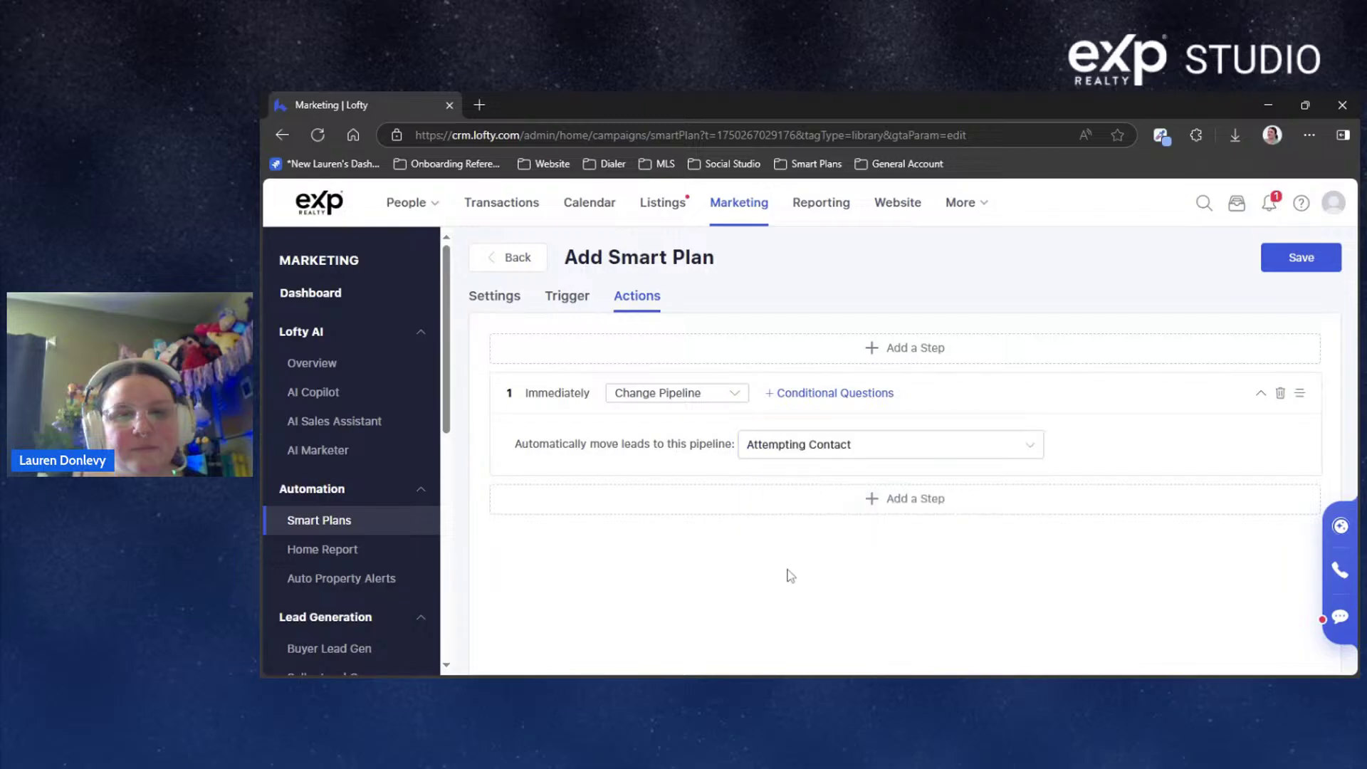
# Try Change Segment as the first step's action and view the options for adding or removing leads
pyautogui.click(726, 404)
pyautogui.click(870, 614)
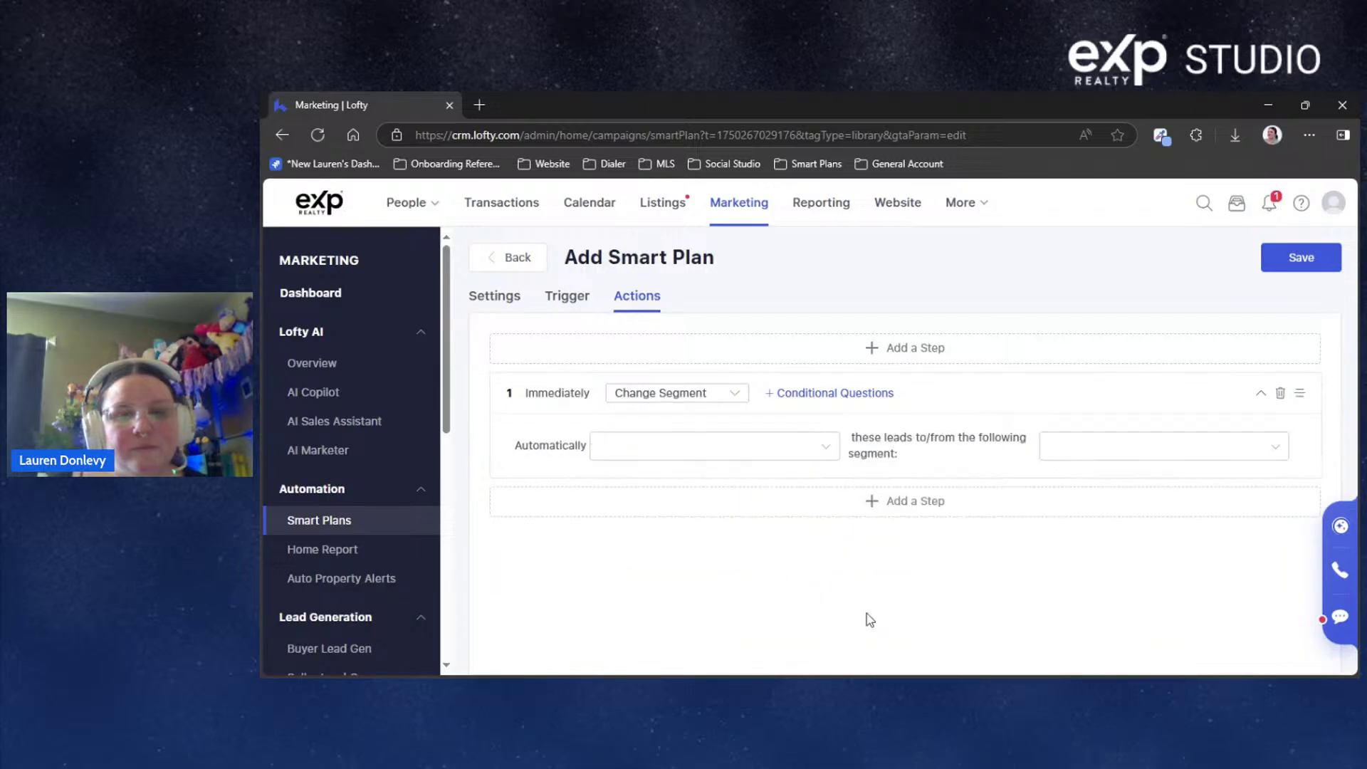
pyautogui.click(776, 447)
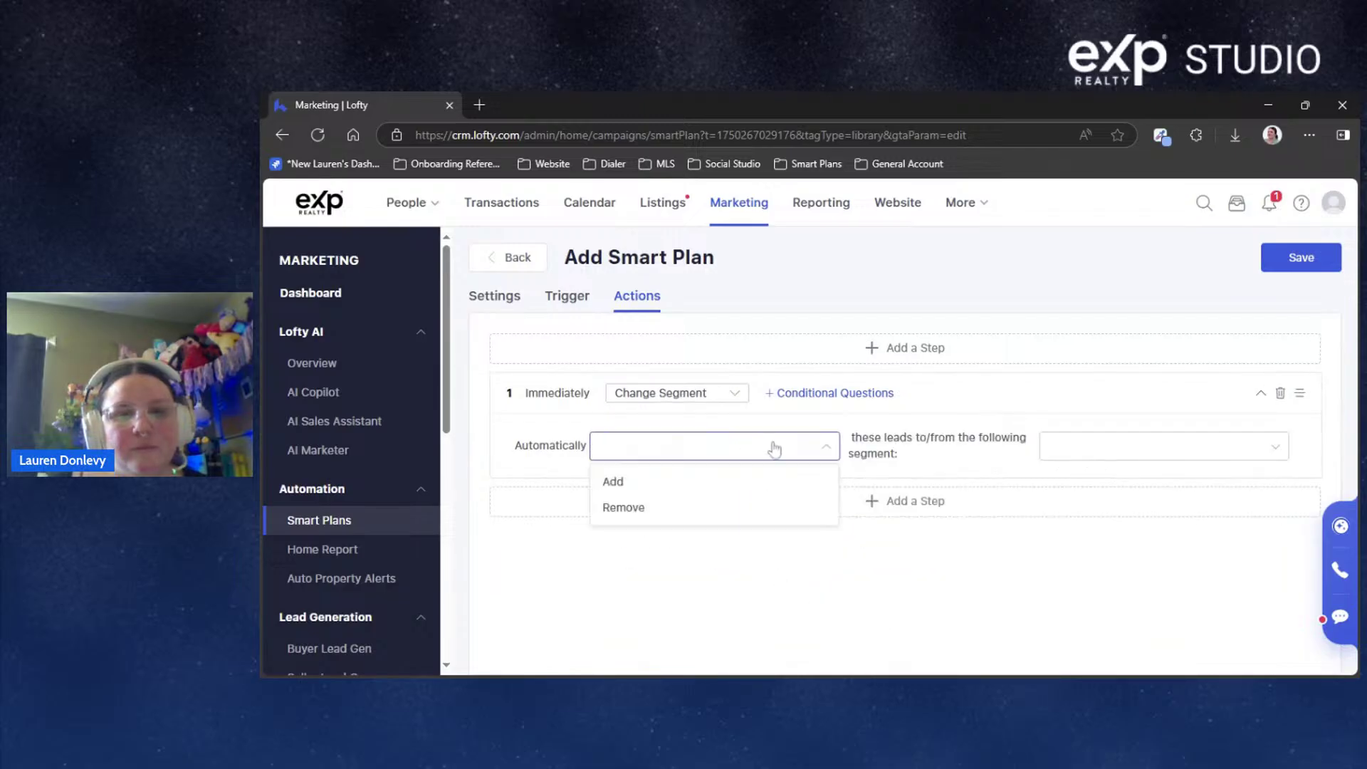
# Try Start Smart Plan as the first step's action, with S-Lead wants to sell within 3 months as the plan to start
pyautogui.click(726, 393)
pyautogui.scroll(-1, 808, 475)
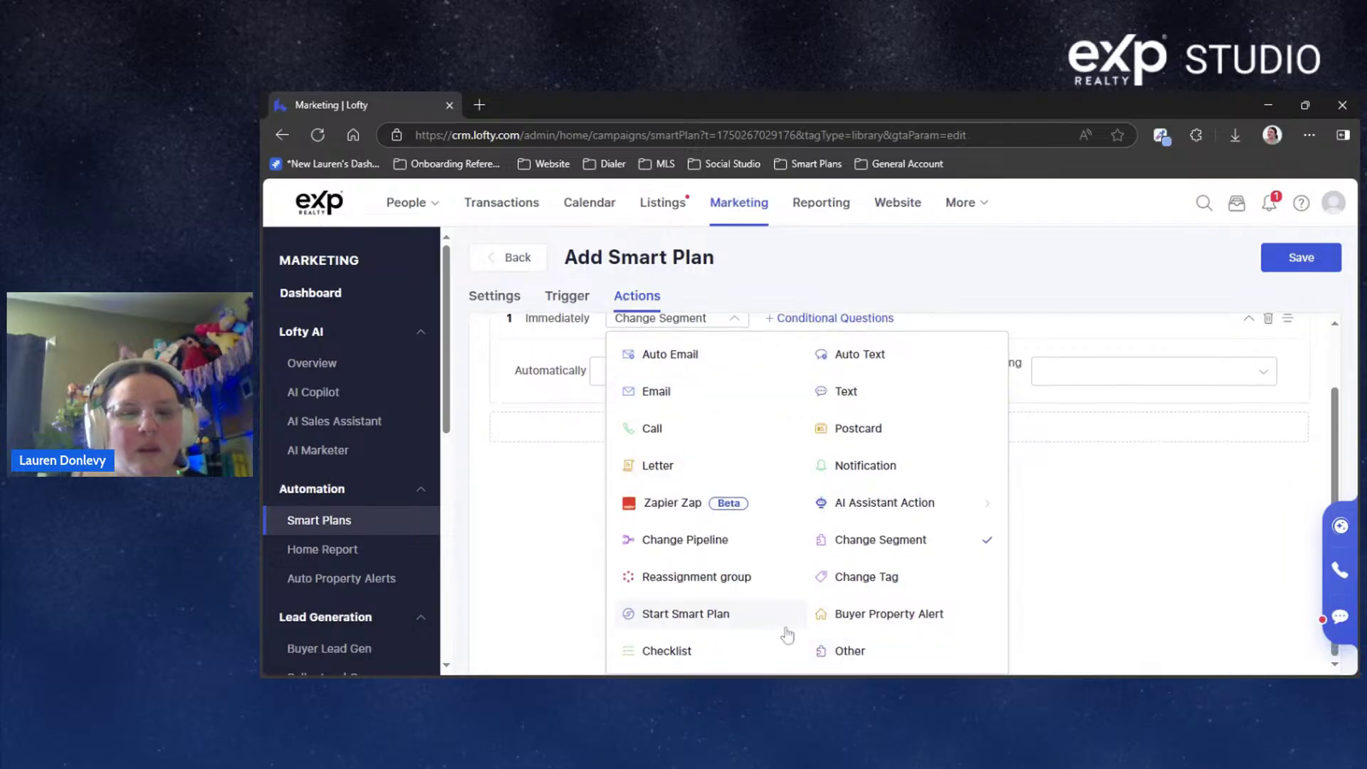
pyautogui.click(730, 615)
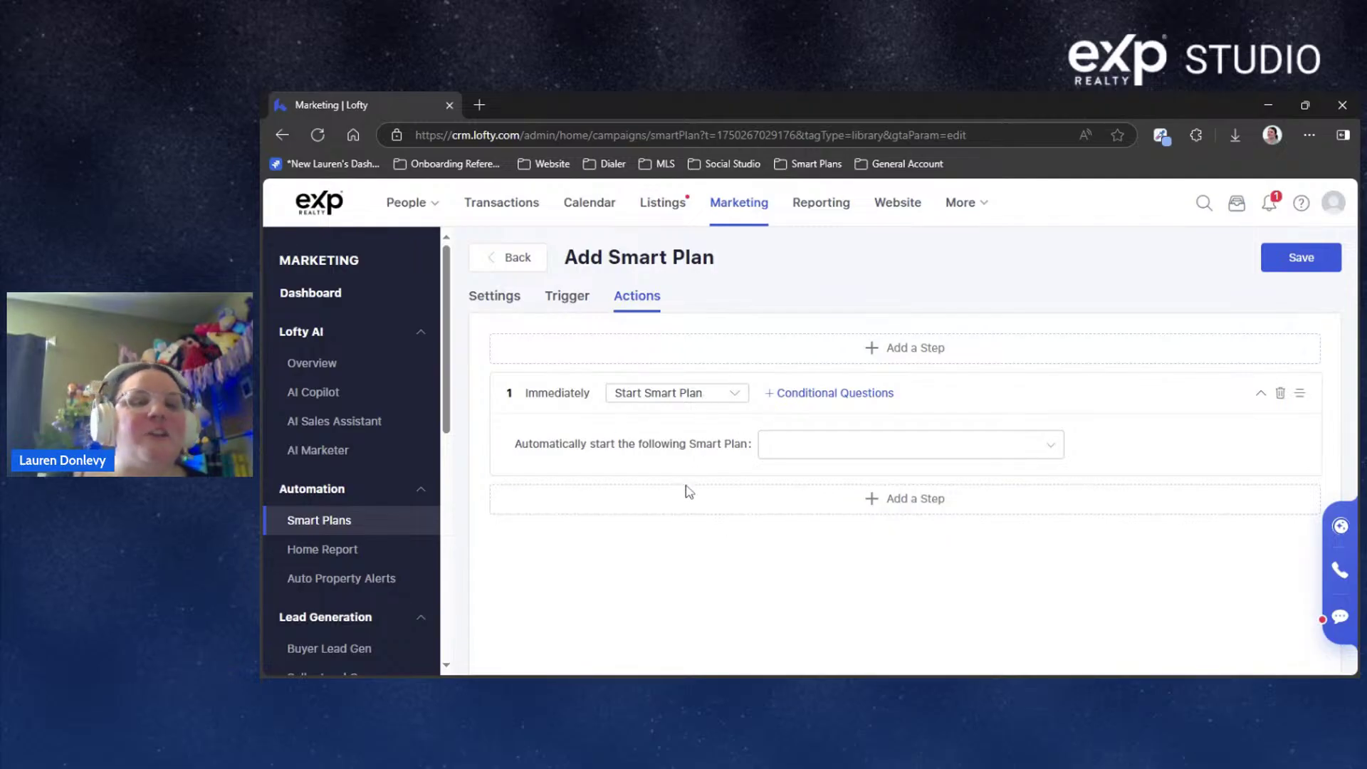
pyautogui.click(996, 448)
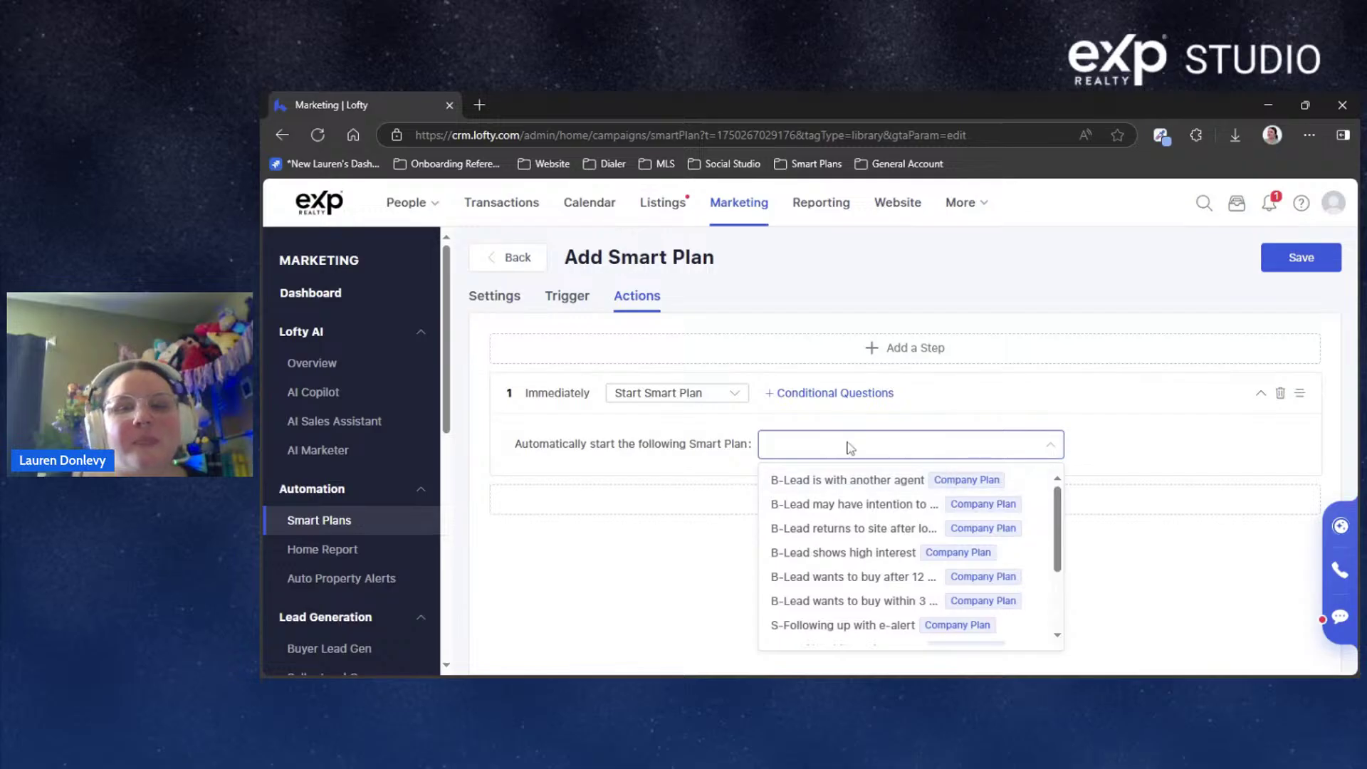
pyautogui.moveTo(1057, 542); pyautogui.dragTo(1073, 595)
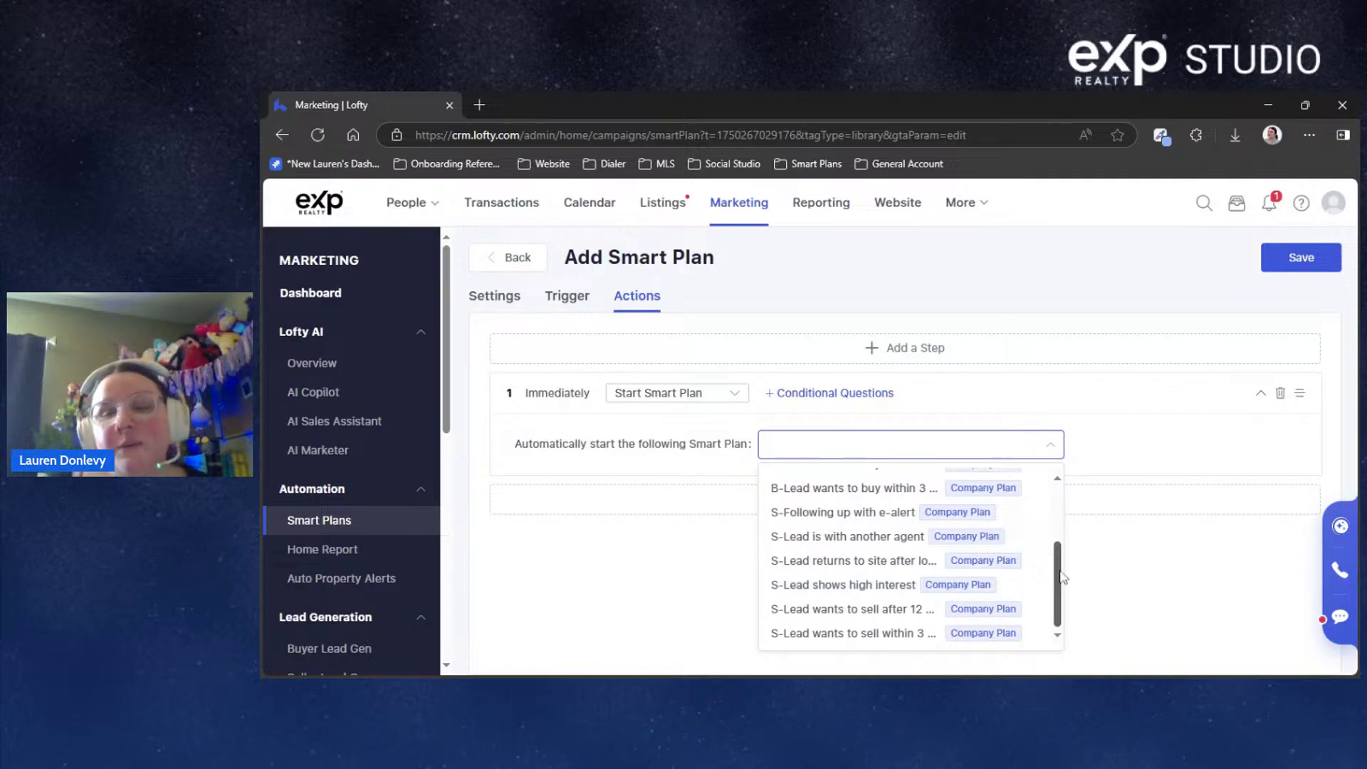
pyautogui.click(797, 637)
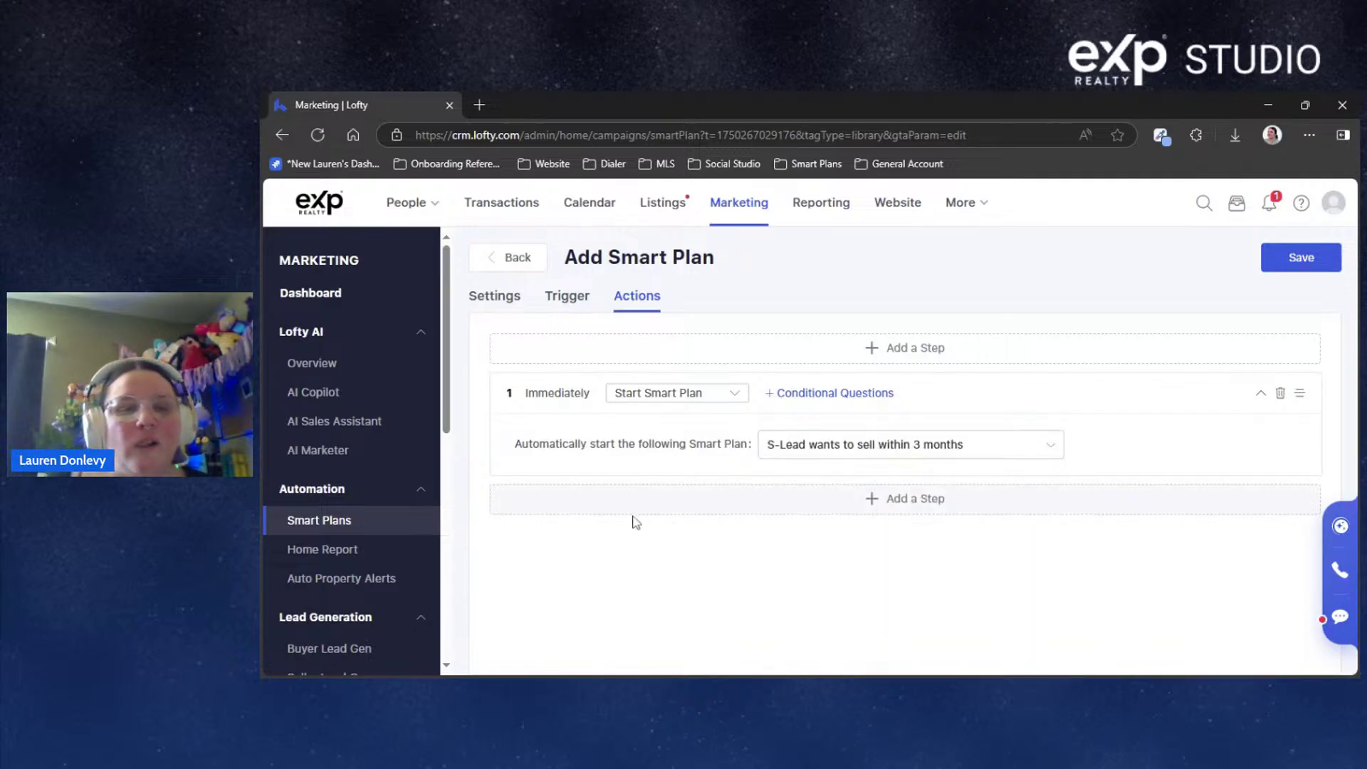
pyautogui.moveTo(514, 444); pyautogui.dragTo(746, 444)
pyautogui.click(751, 578)
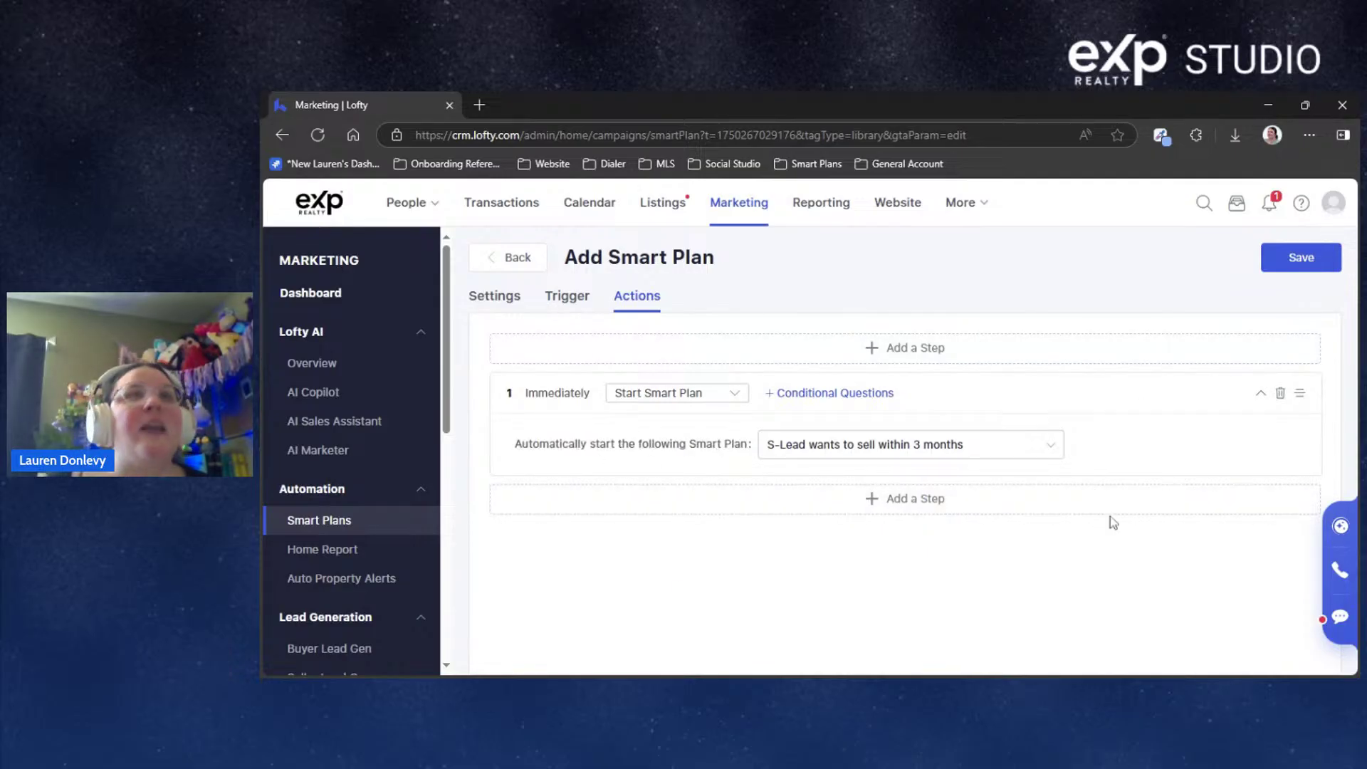
# Try Buyer Property Alert as the first step's action and look over its alert criteria section
pyautogui.click(721, 393)
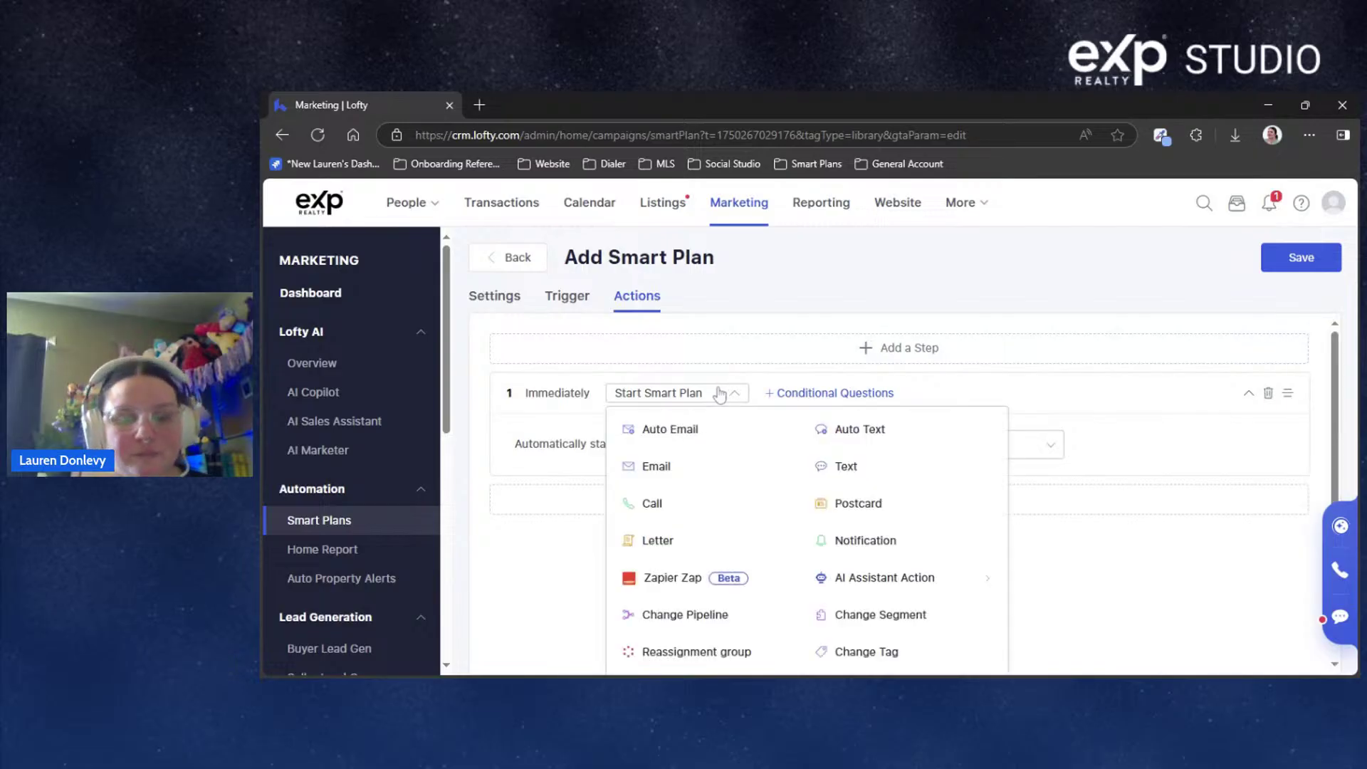
pyautogui.scroll(-1, 805, 493)
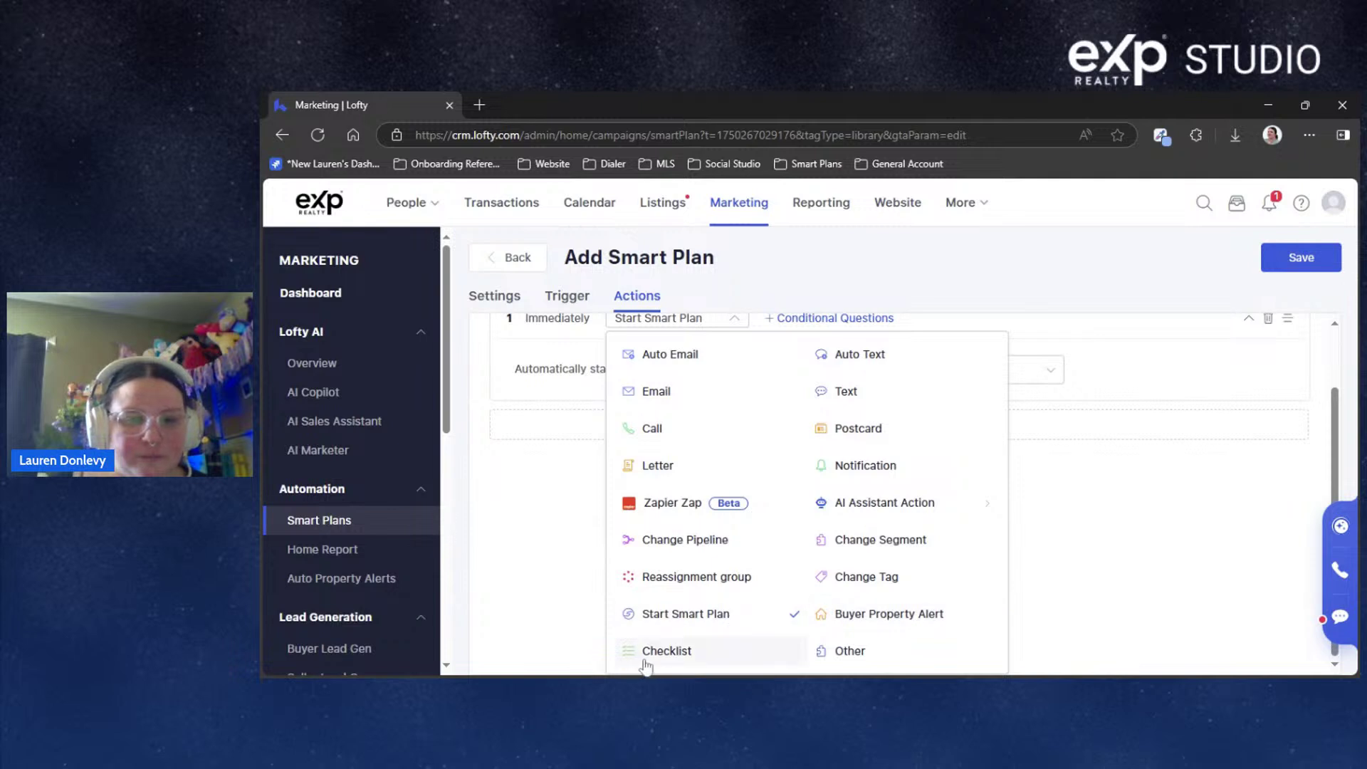
pyautogui.click(924, 619)
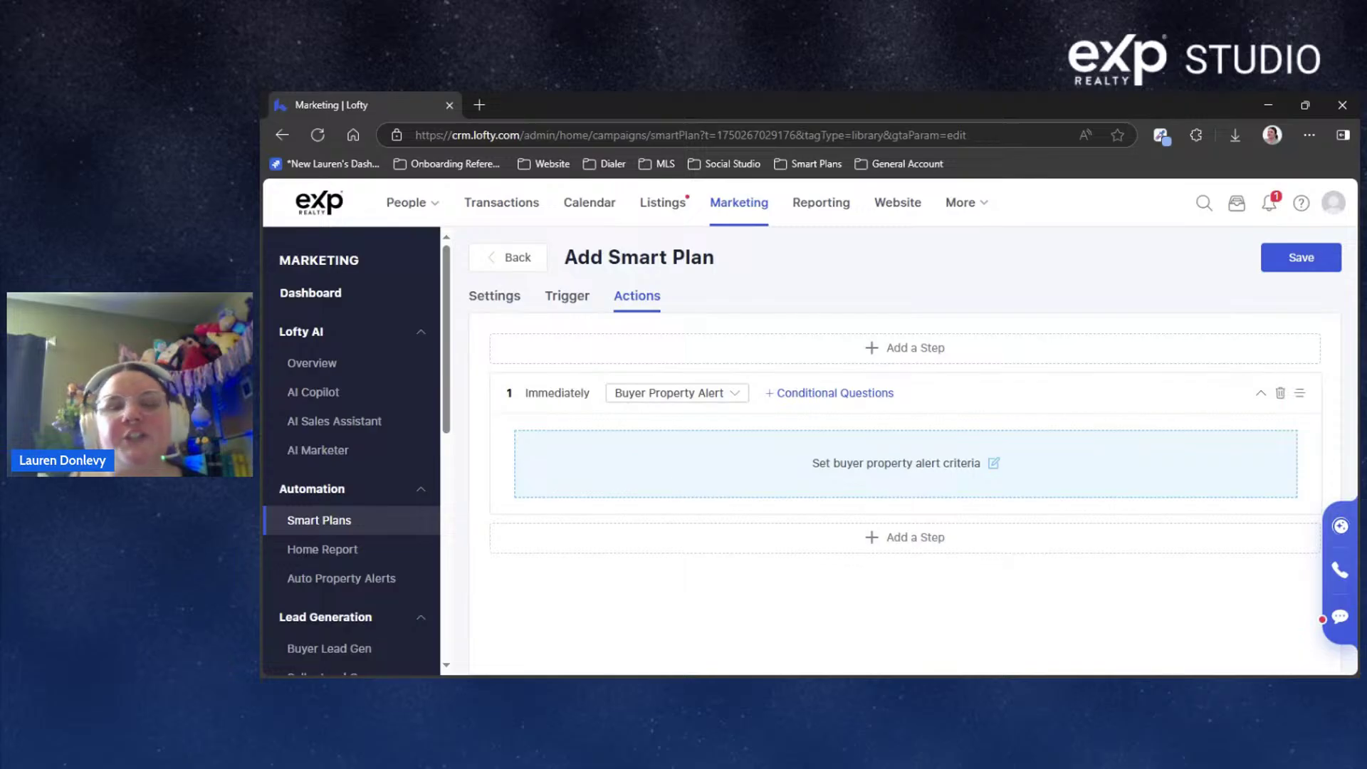
pyautogui.doubleClick(1016, 288)
pyautogui.click(995, 288)
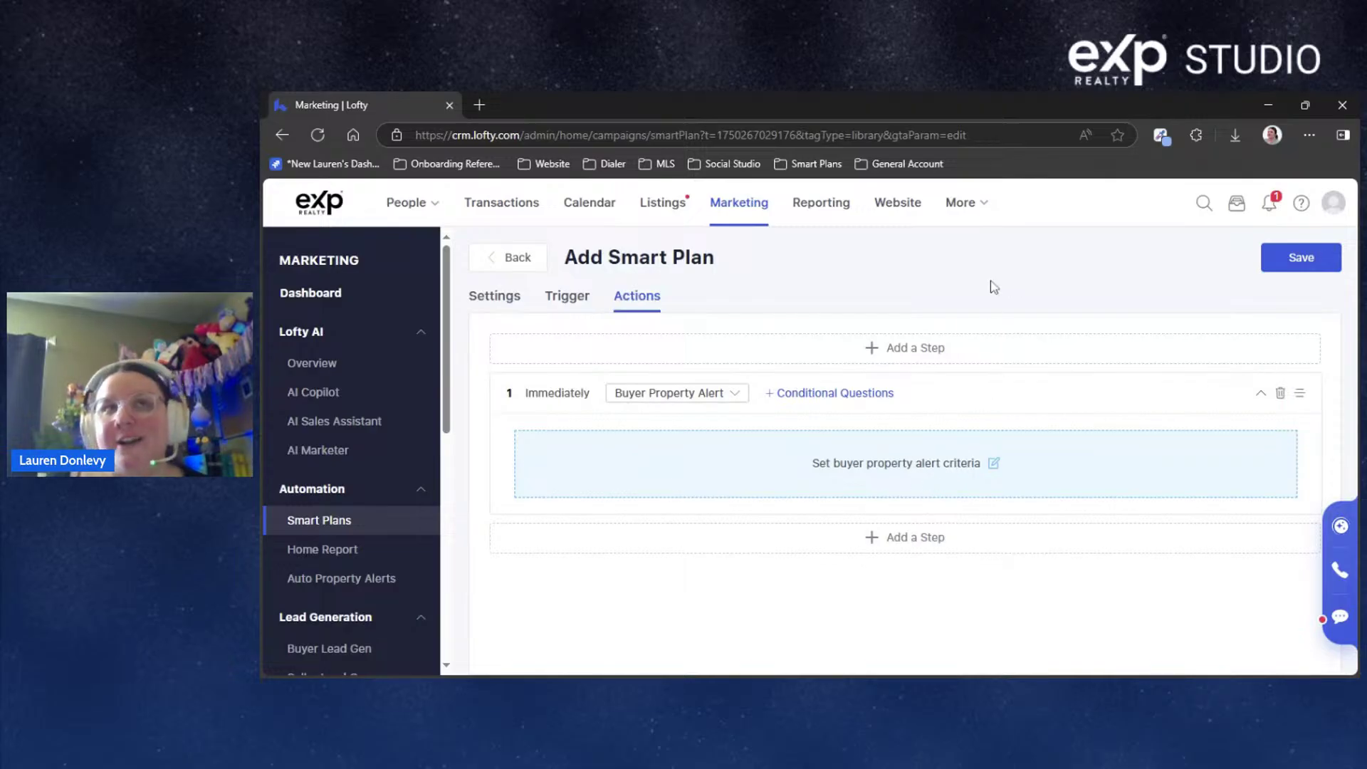
pyautogui.click(960, 490)
pyautogui.click(642, 105)
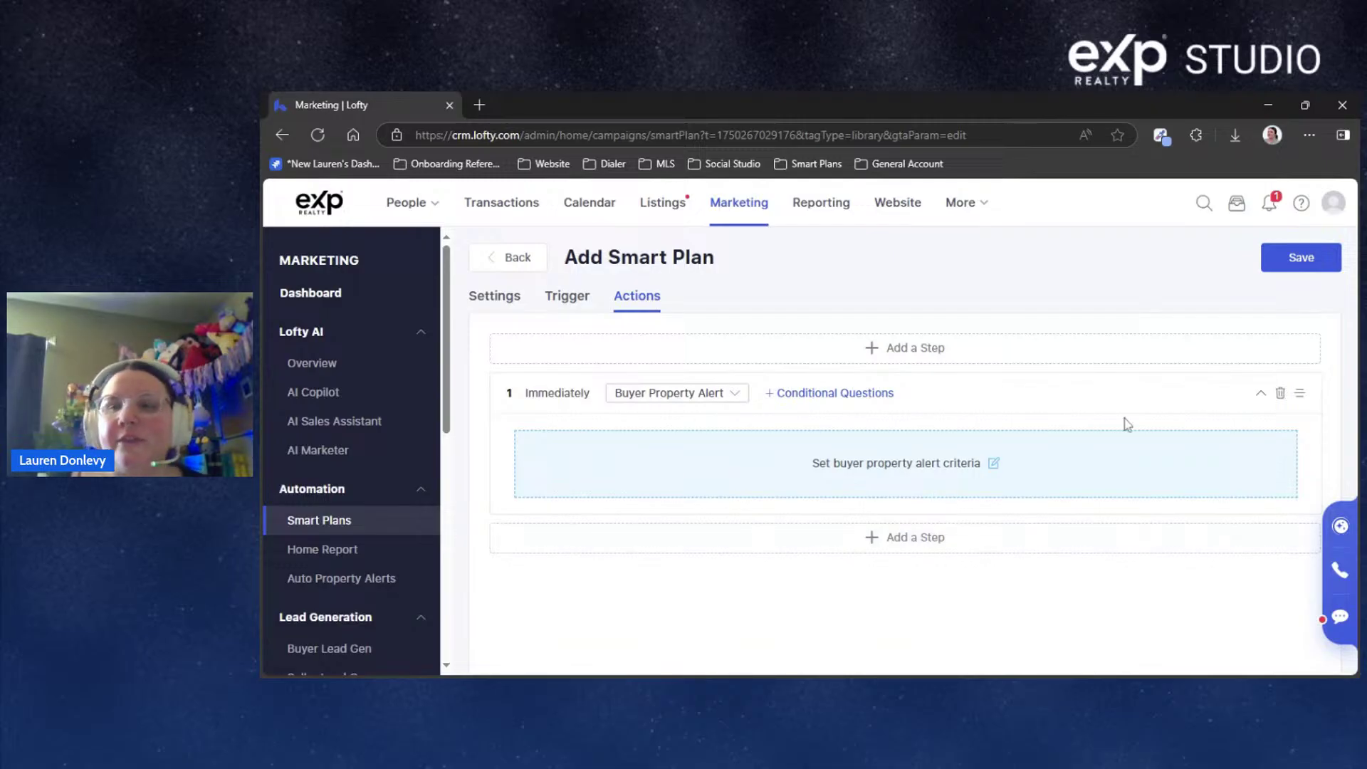
# Try Checklist as the first step's action, look over its subtask fields, and change the action to Other
pyautogui.click(677, 396)
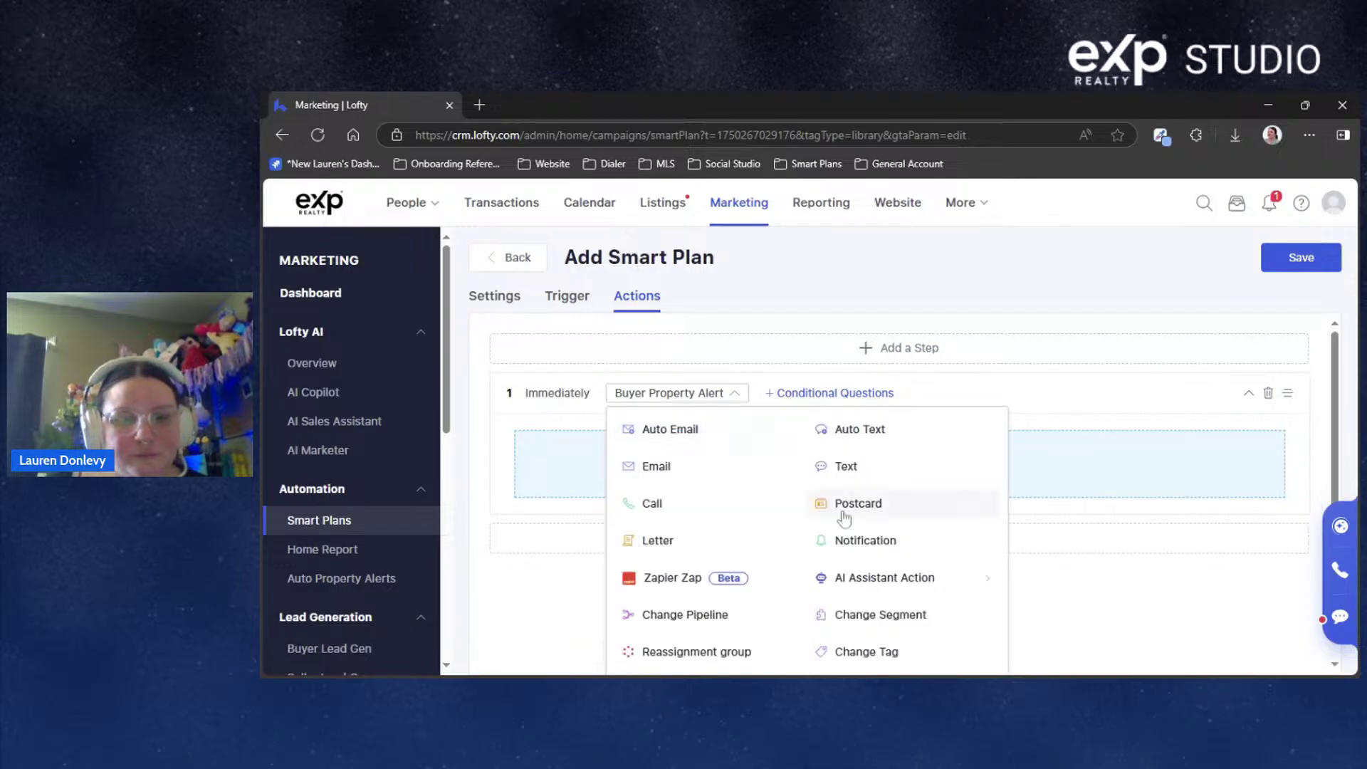
pyautogui.scroll(-1, 844, 517)
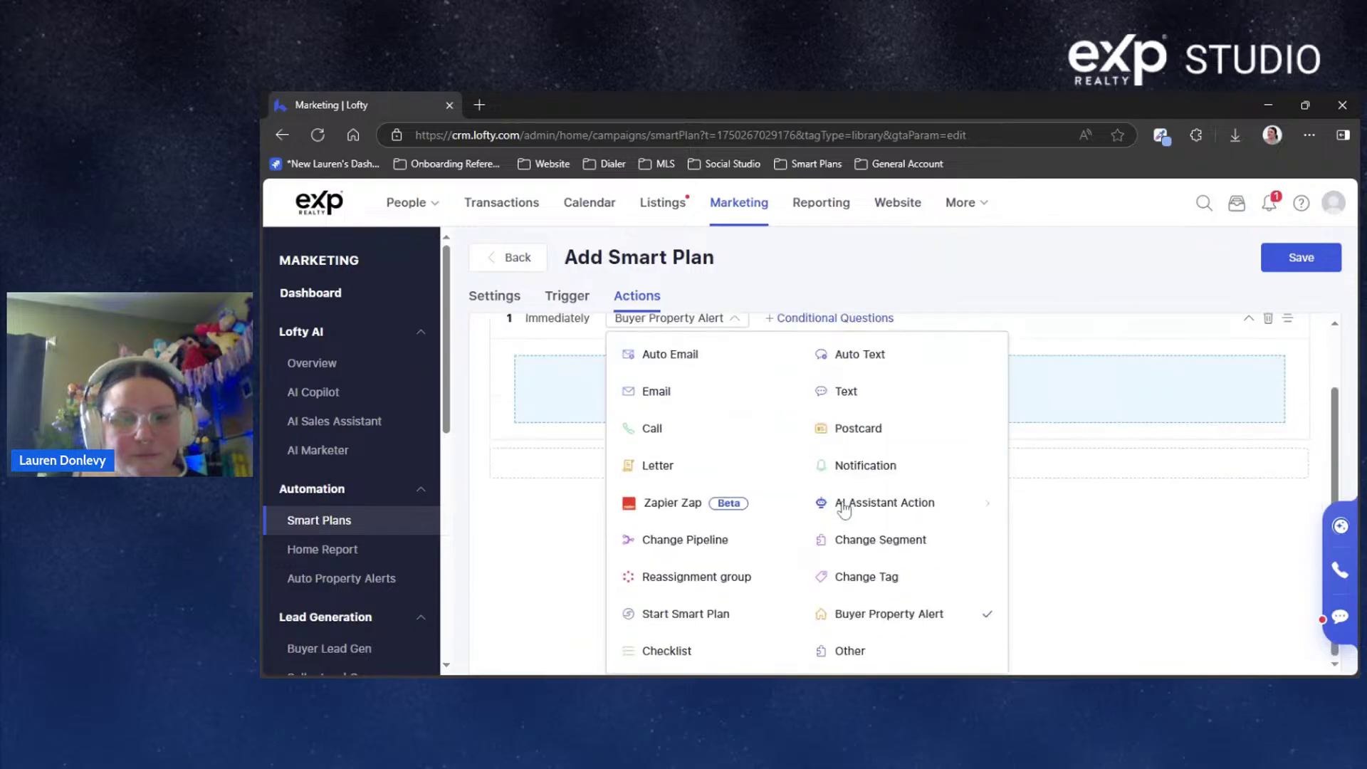
pyautogui.click(666, 650)
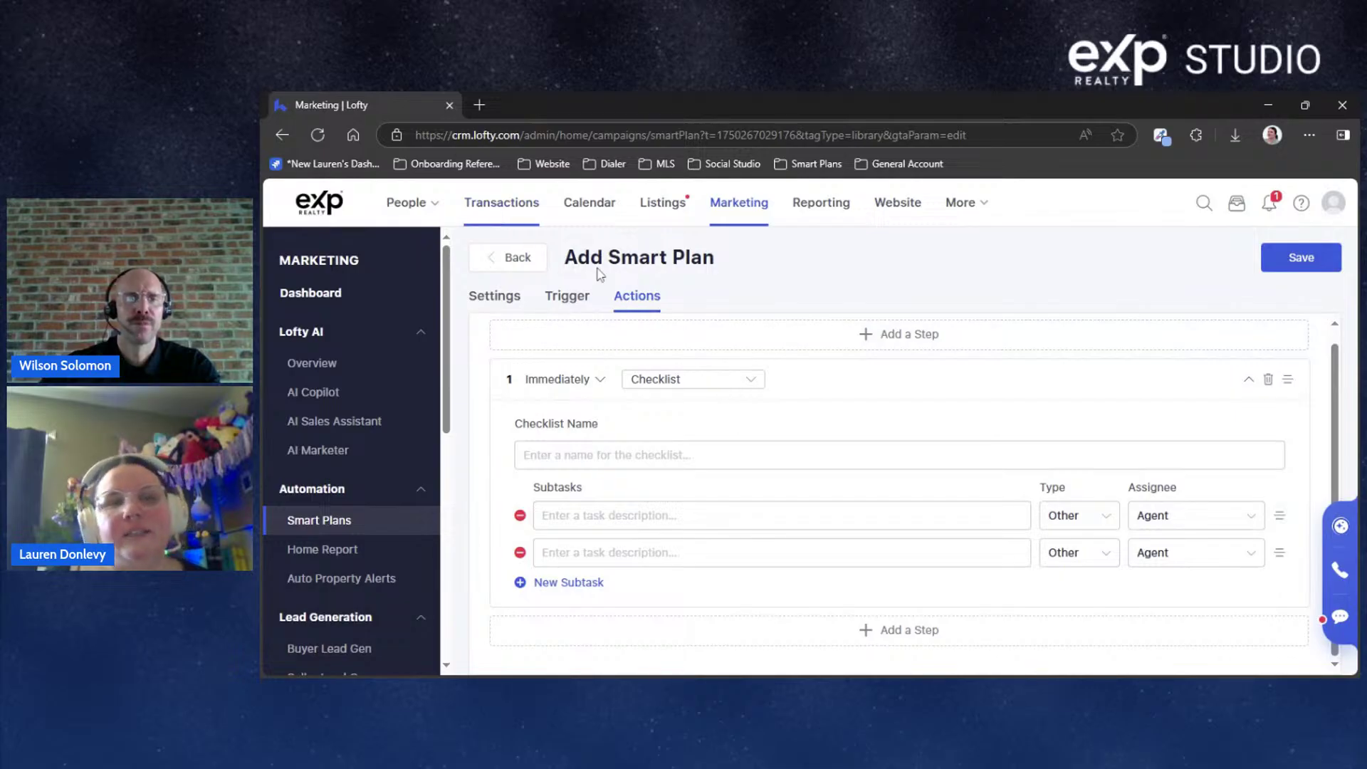
pyautogui.click(741, 380)
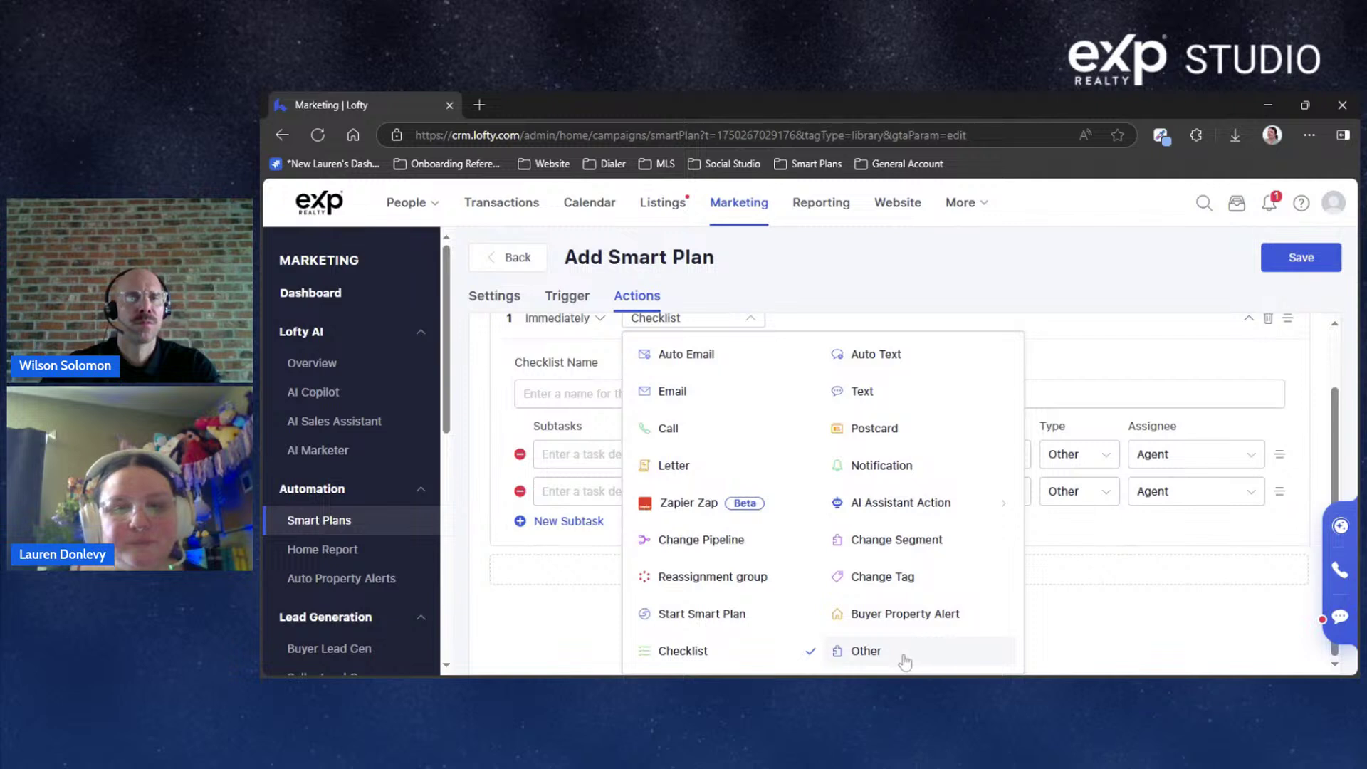
pyautogui.click(866, 650)
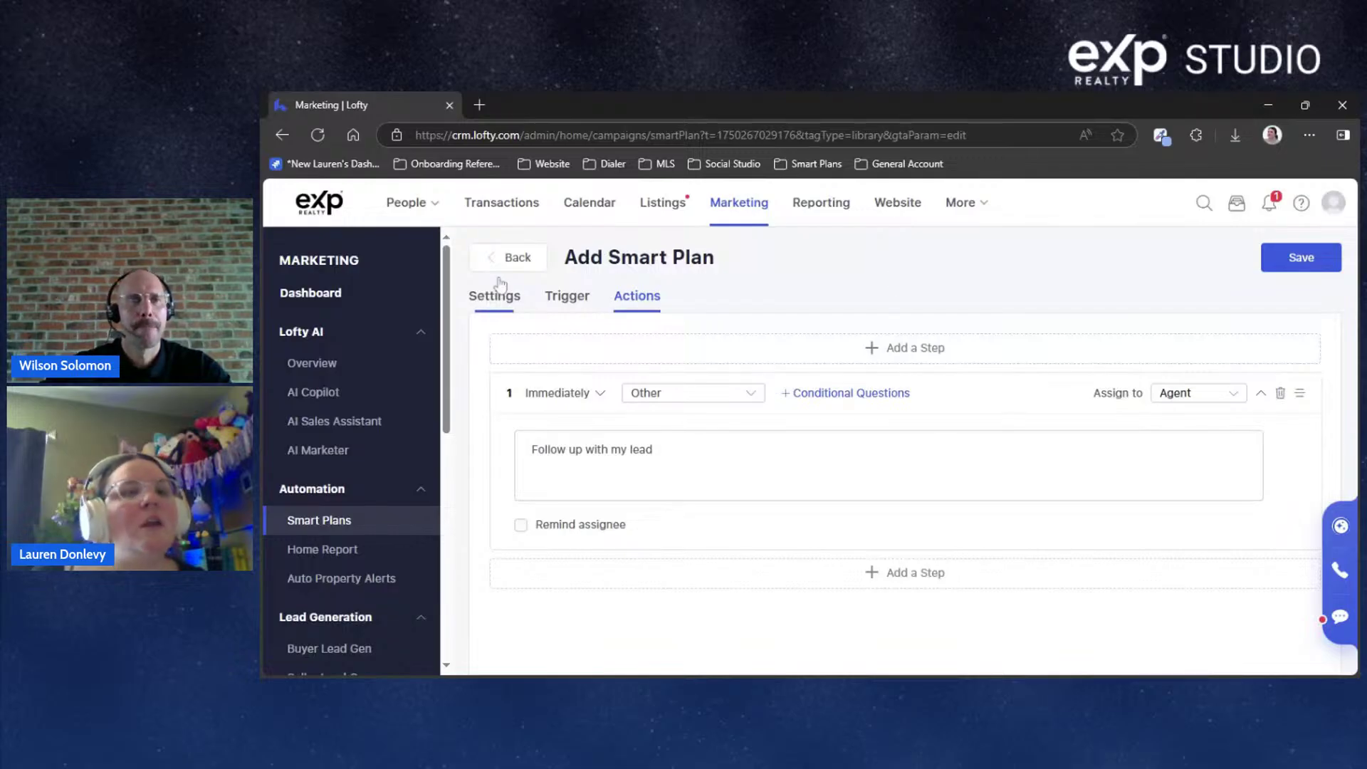
# Open the first lead's profile from the leads list and look over its available actions, details and suggestions
pyautogui.moveTo(434, 212)
pyautogui.click(442, 253)
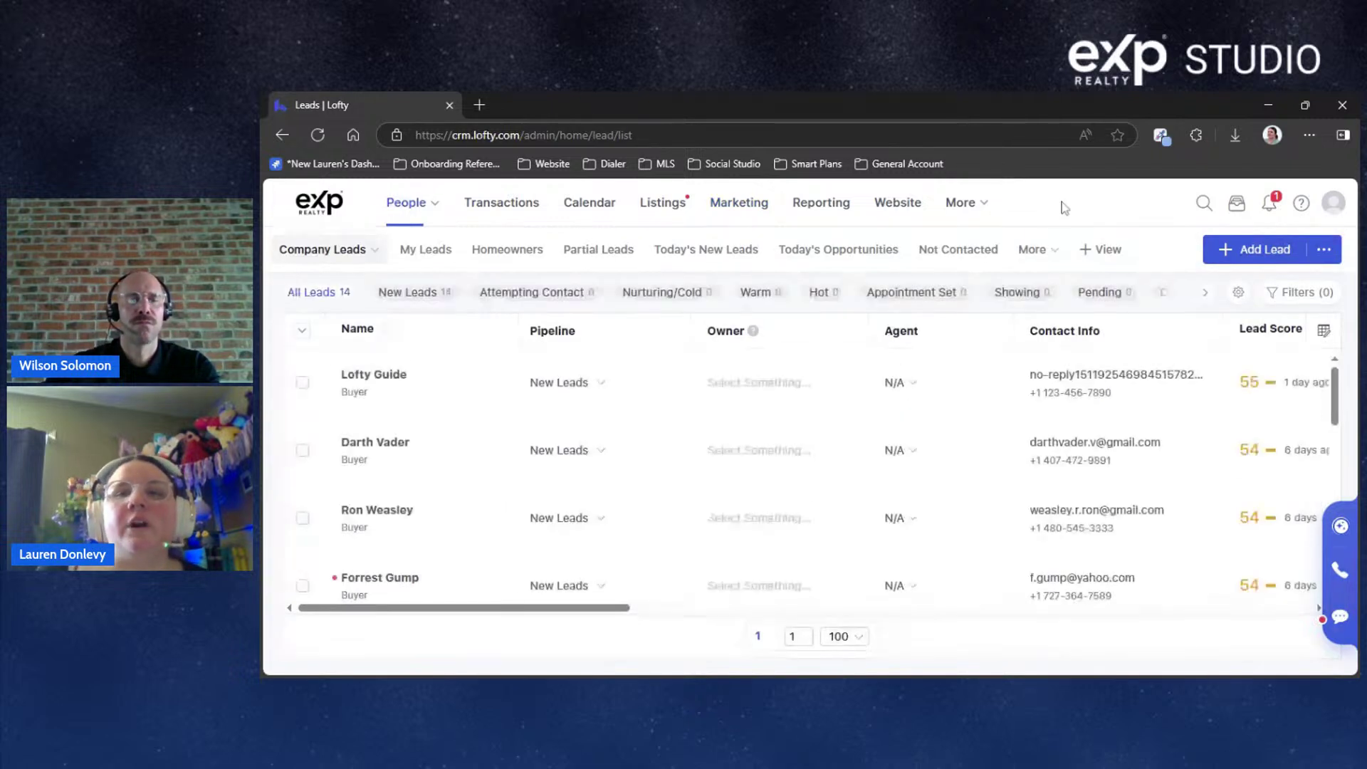
pyautogui.click(374, 375)
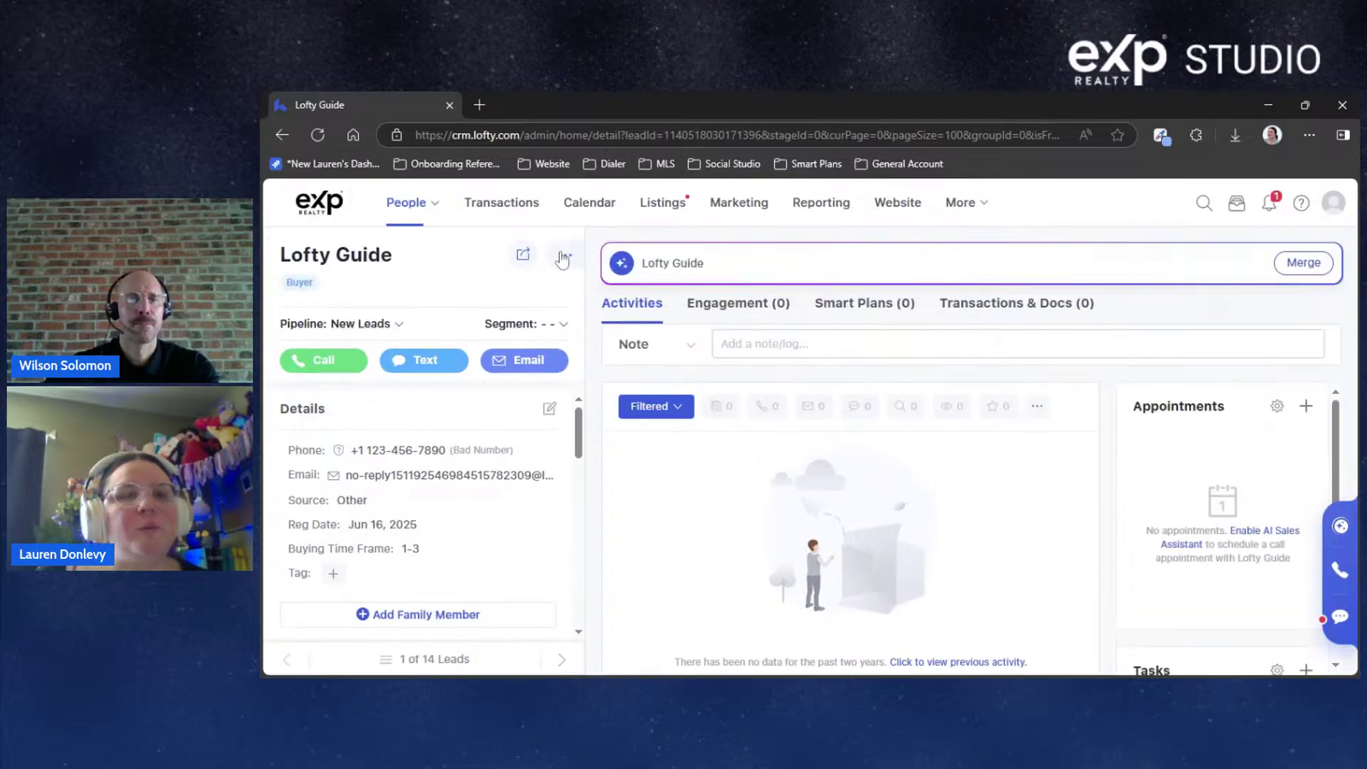
pyautogui.click(564, 257)
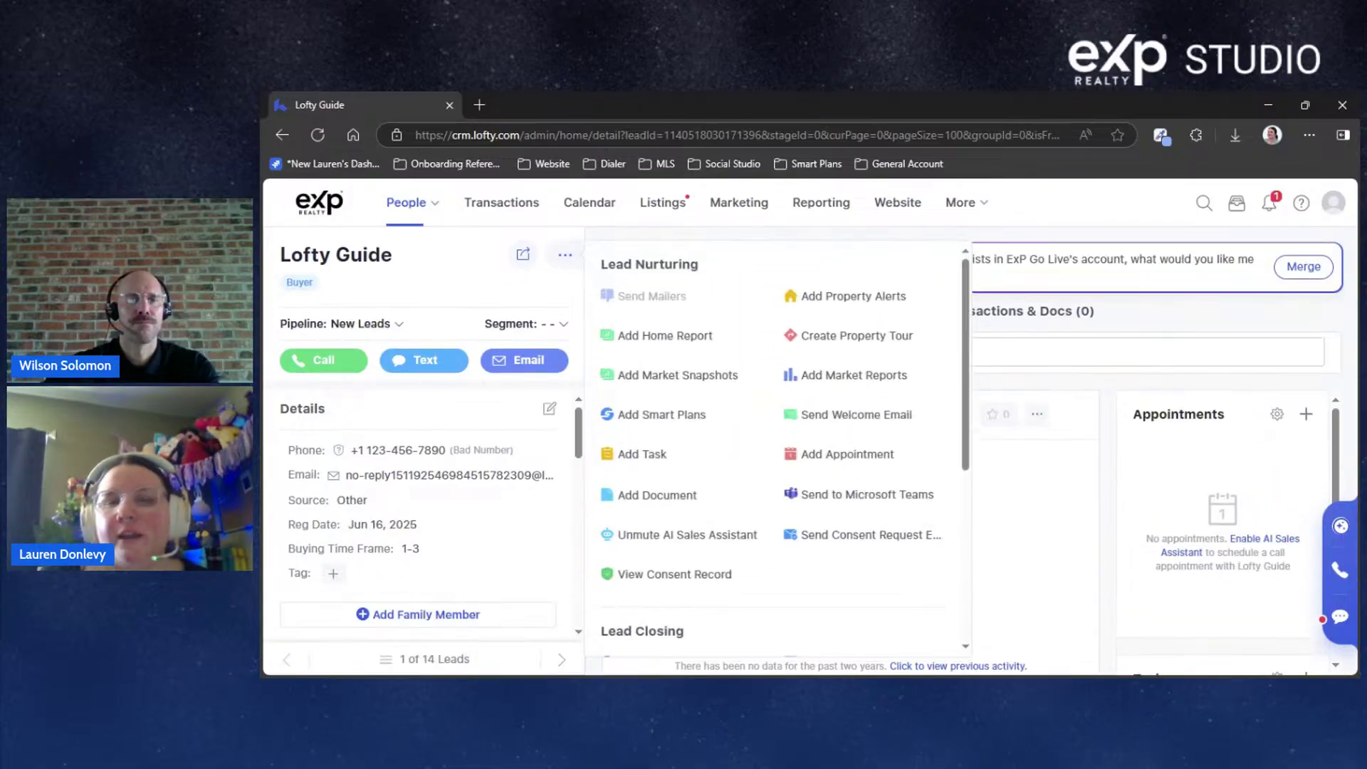
pyautogui.scroll(-3, 402, 500)
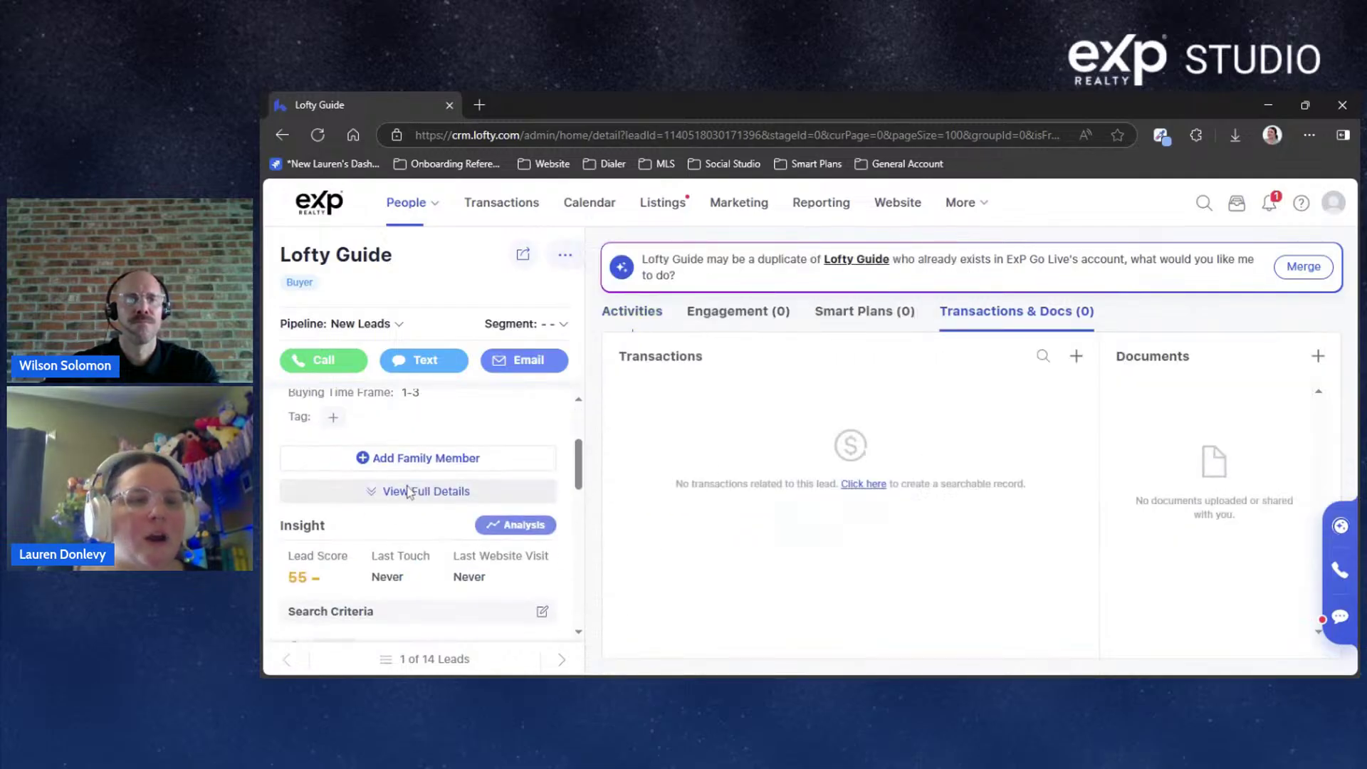
pyautogui.scroll(-5, 405, 502)
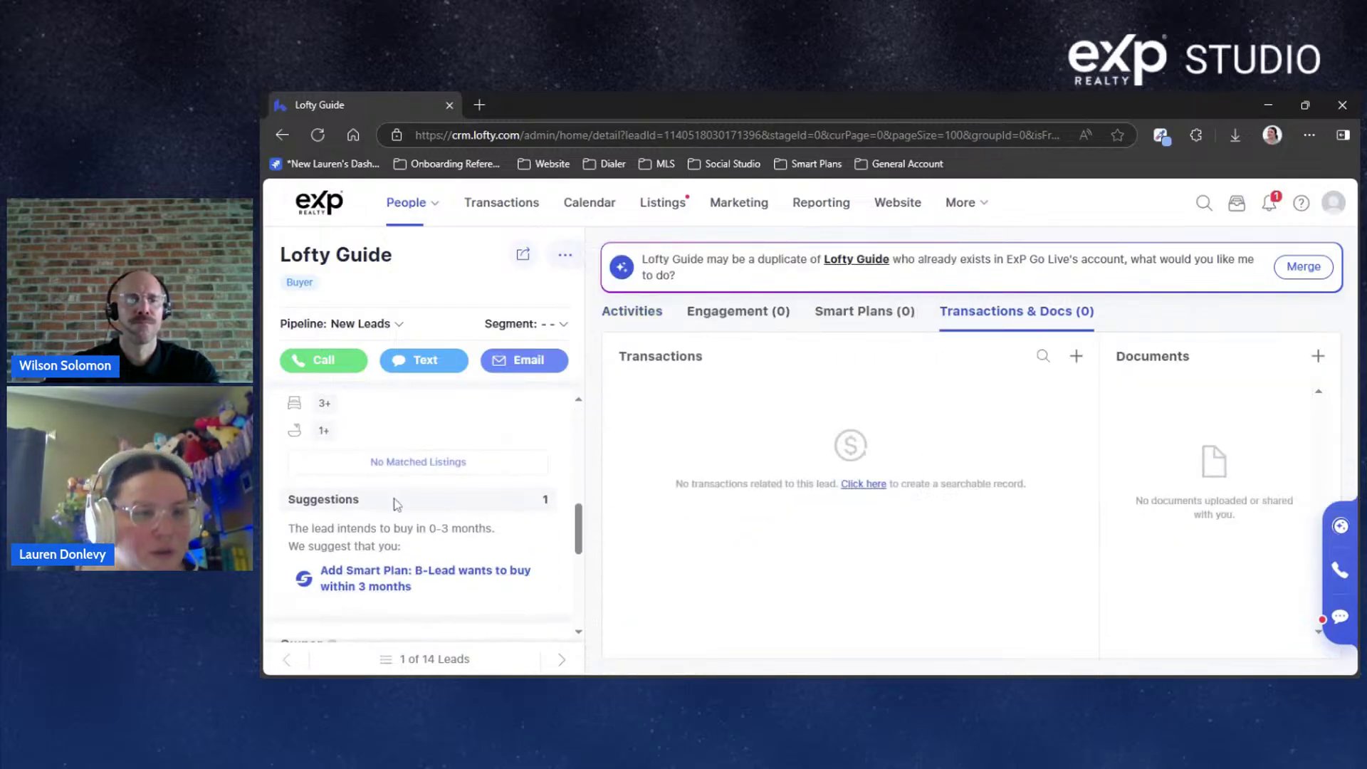
pyautogui.scroll(6, 411, 566)
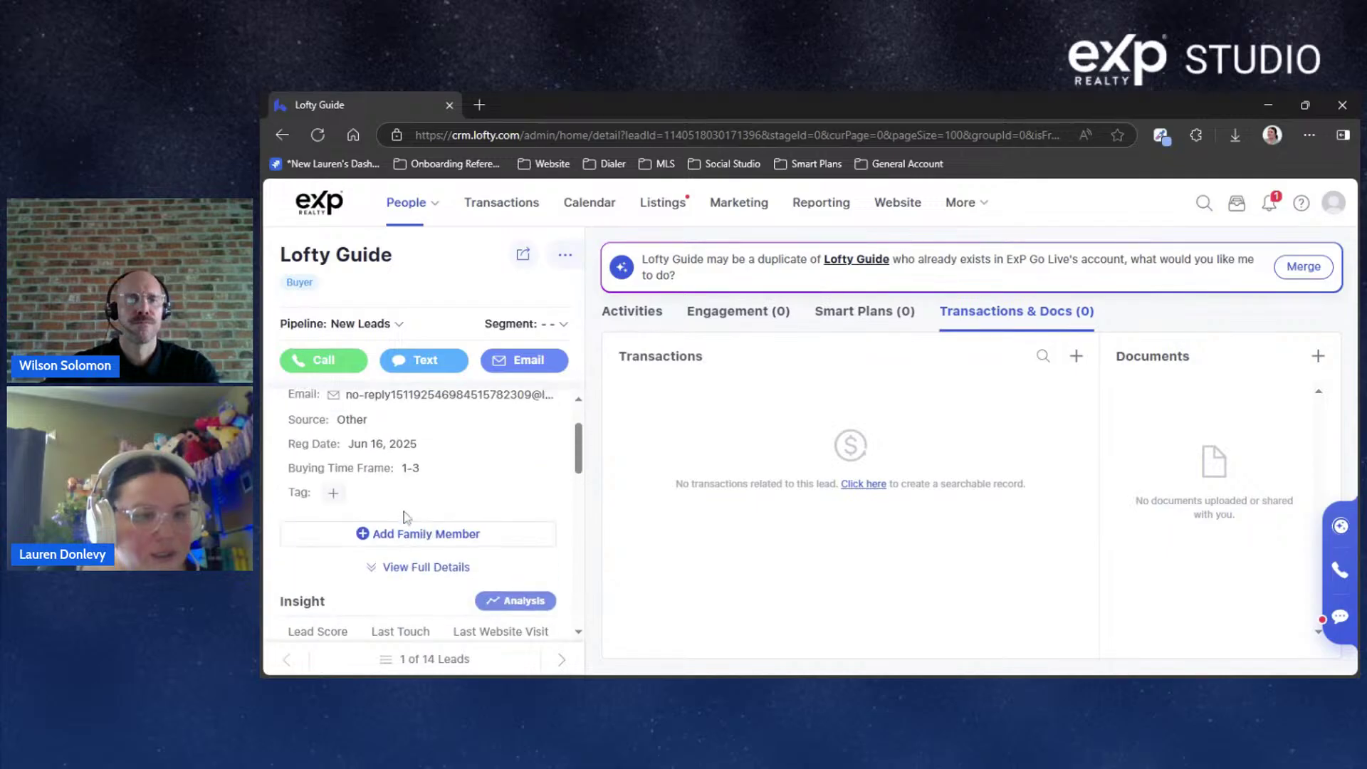
# Open a new family member entry for the lead, review its contact and unsubscribe fields, and close it without saving
pyautogui.click(406, 543)
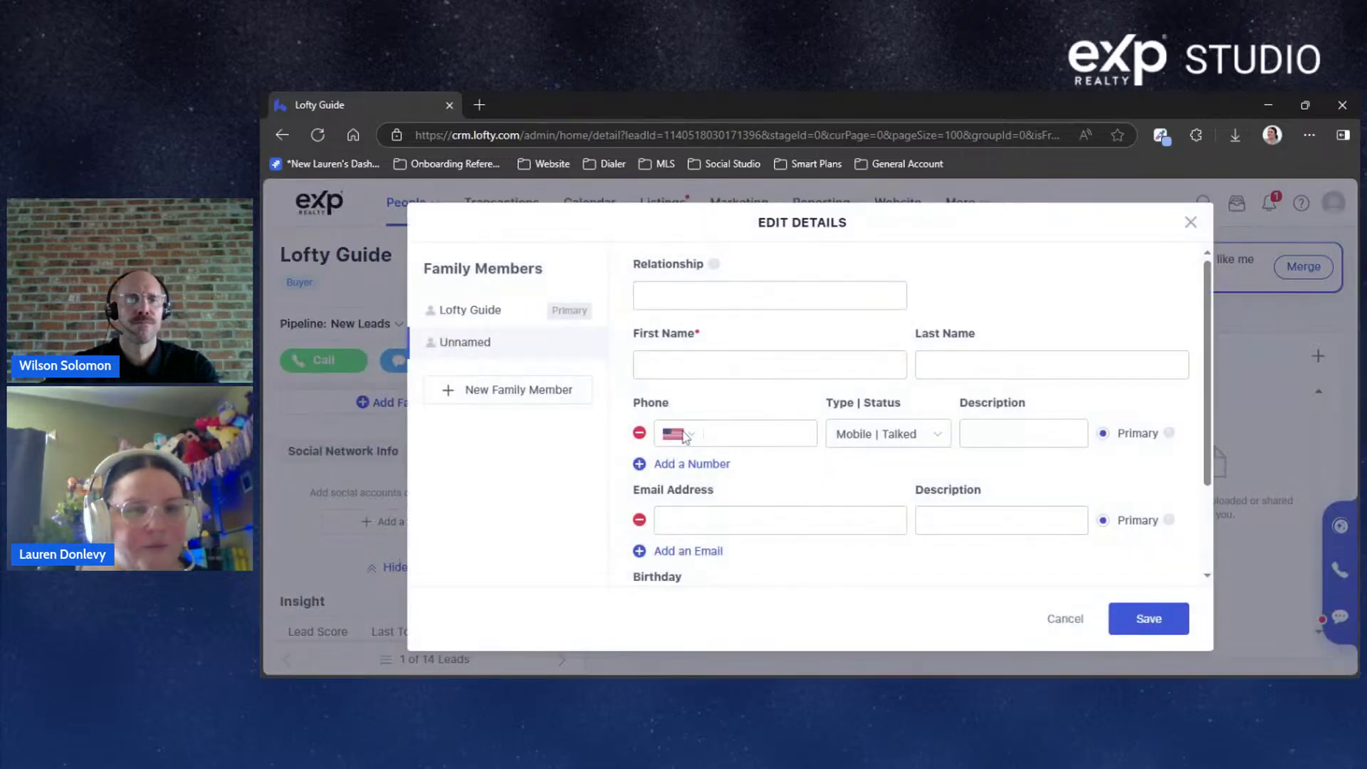
pyautogui.scroll(-2, 844, 459)
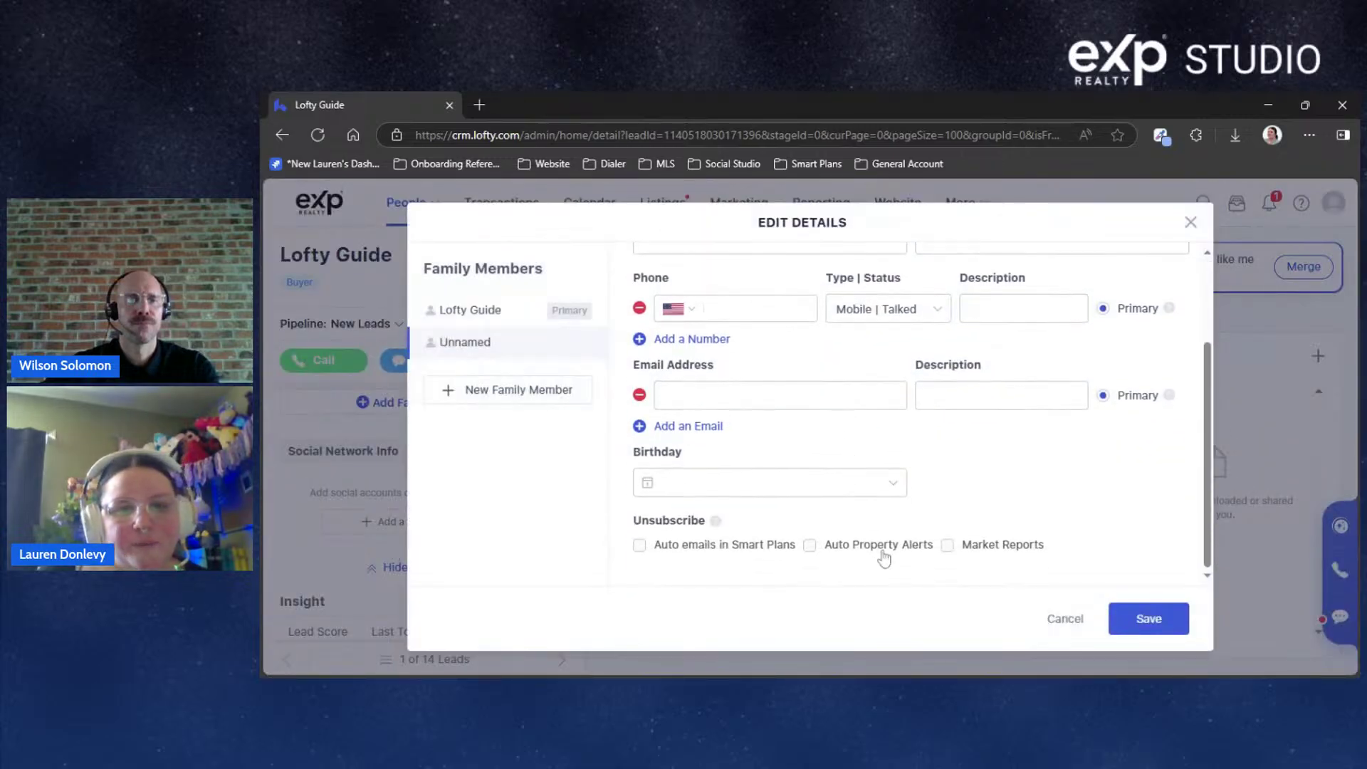
pyautogui.scroll(2, 885, 555)
pyautogui.click(1190, 223)
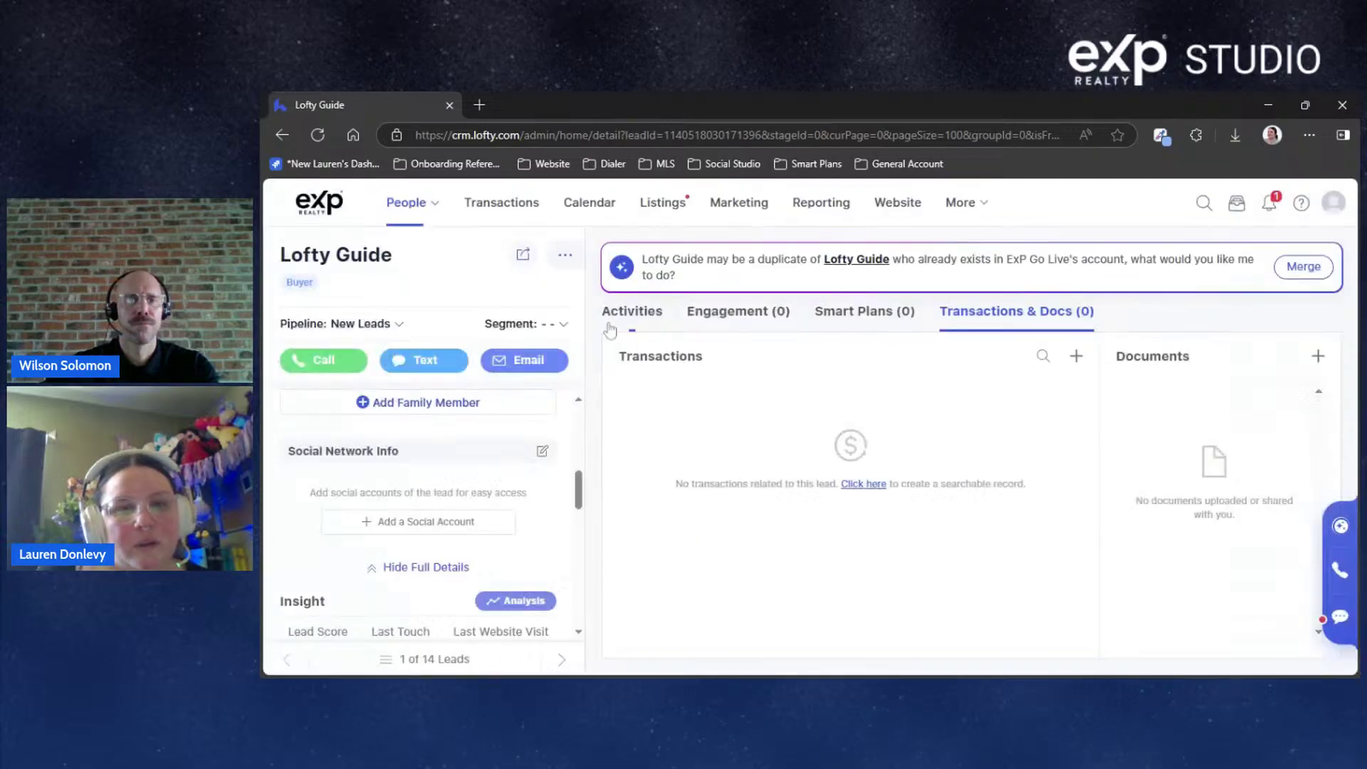
# Open the lead's additional nurturing and closing actions
pyautogui.click(565, 254)
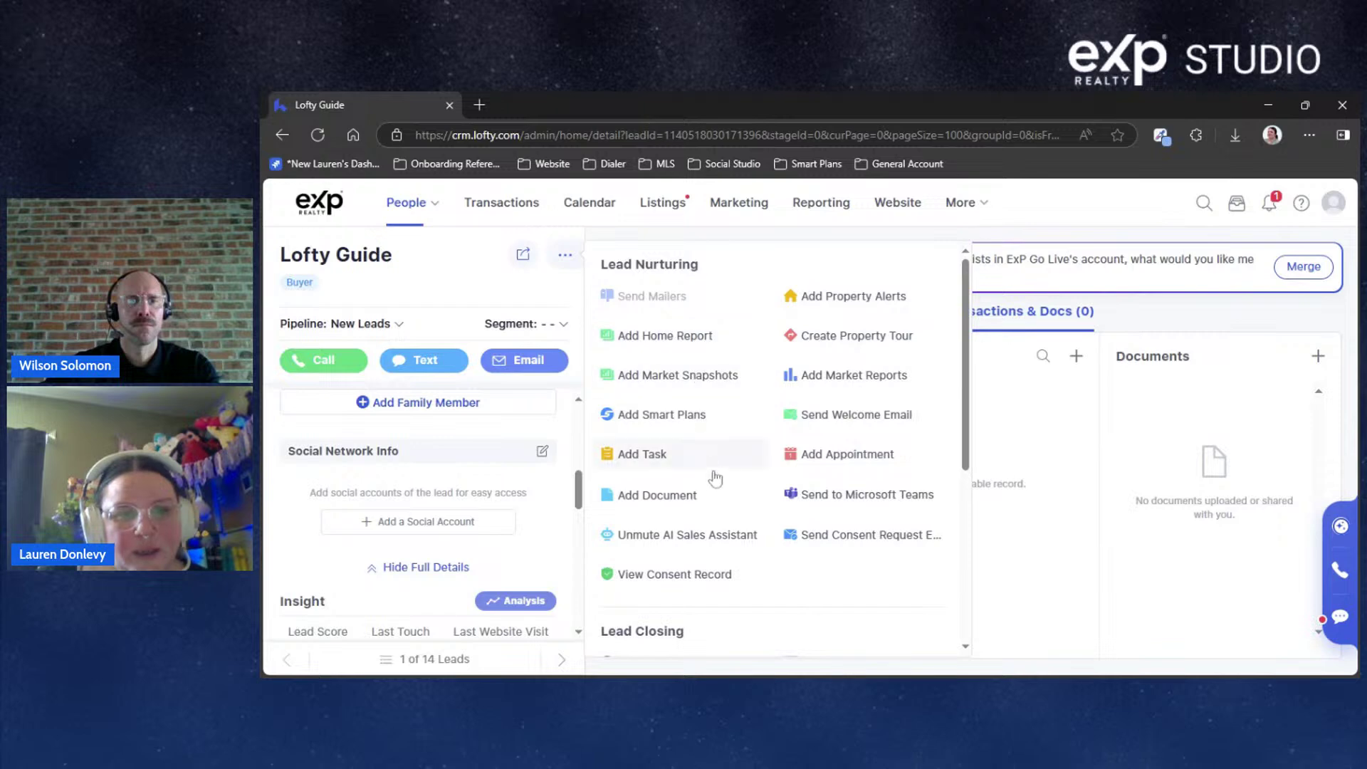
# Review the nurturing, closing, social media and other actions available for the Lofty Guide lead
pyautogui.scroll(-3, 713, 499)
pyautogui.scroll(-2, 713, 524)
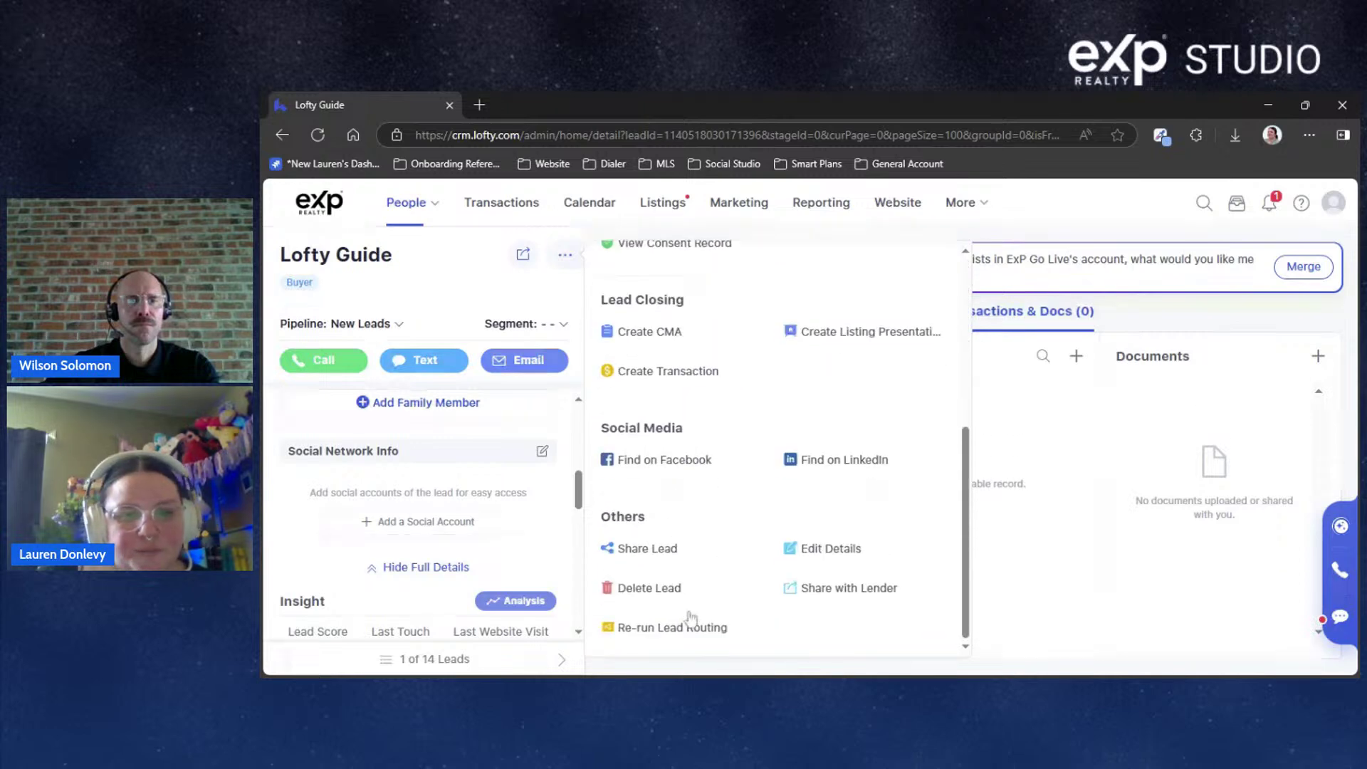
pyautogui.scroll(5, 705, 555)
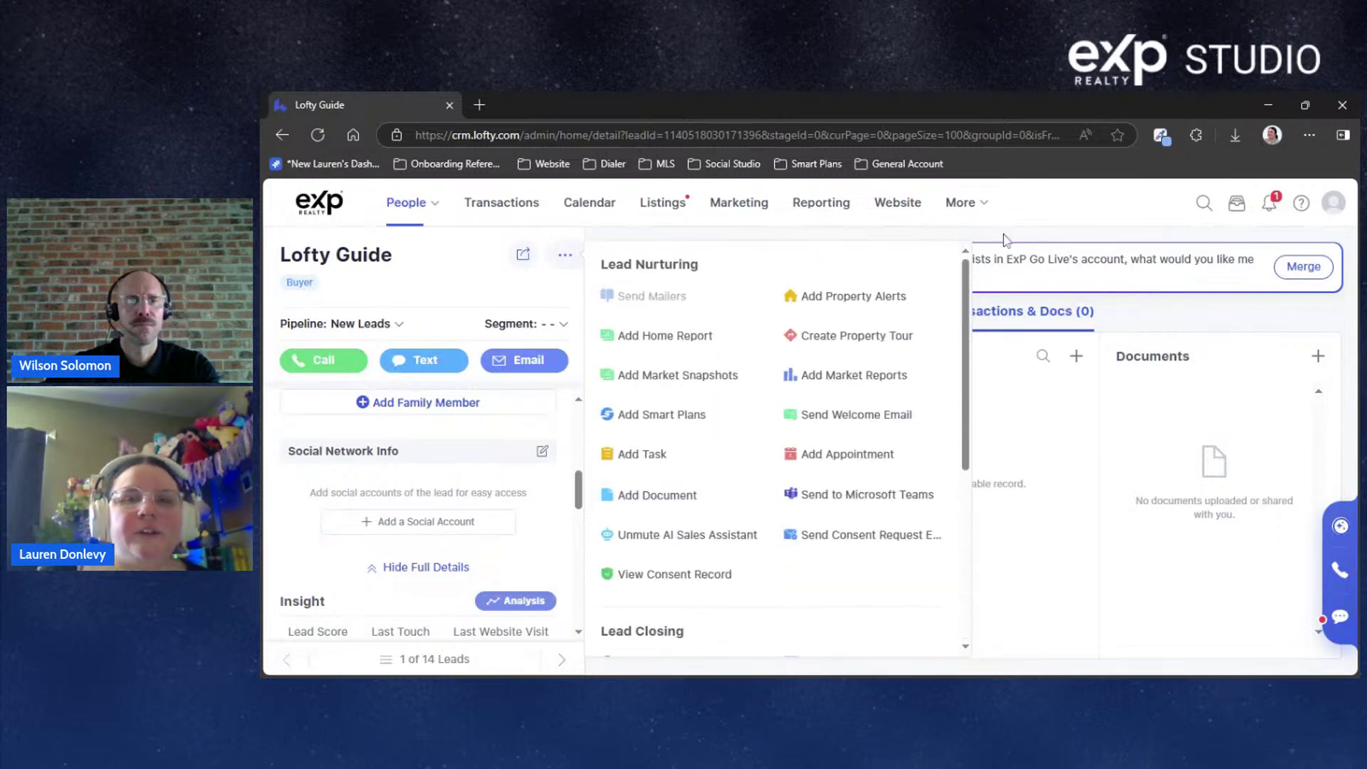
pyautogui.moveTo(569, 260)
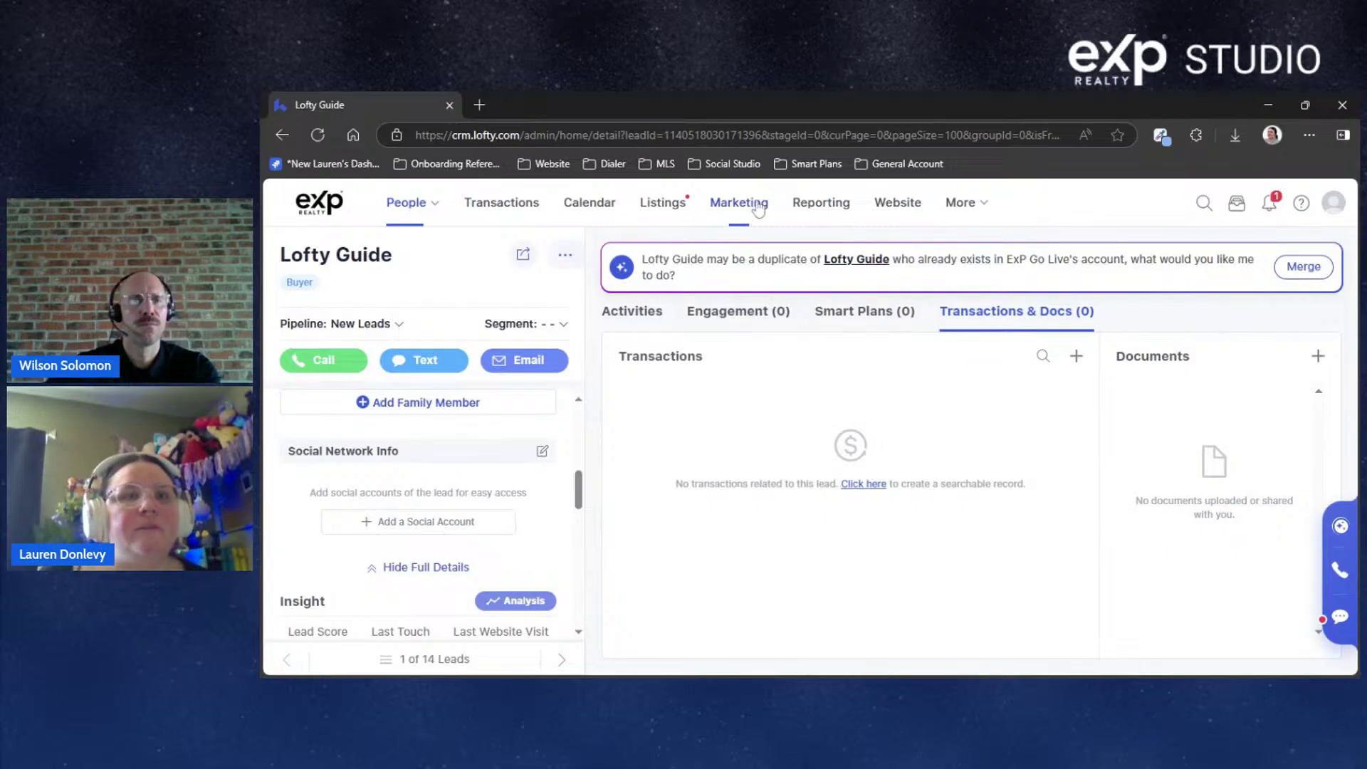
# Examine the fields for adding a family member to the Lofty Guide lead, and close the form without saving
pyautogui.scroll(-3, 427, 560)
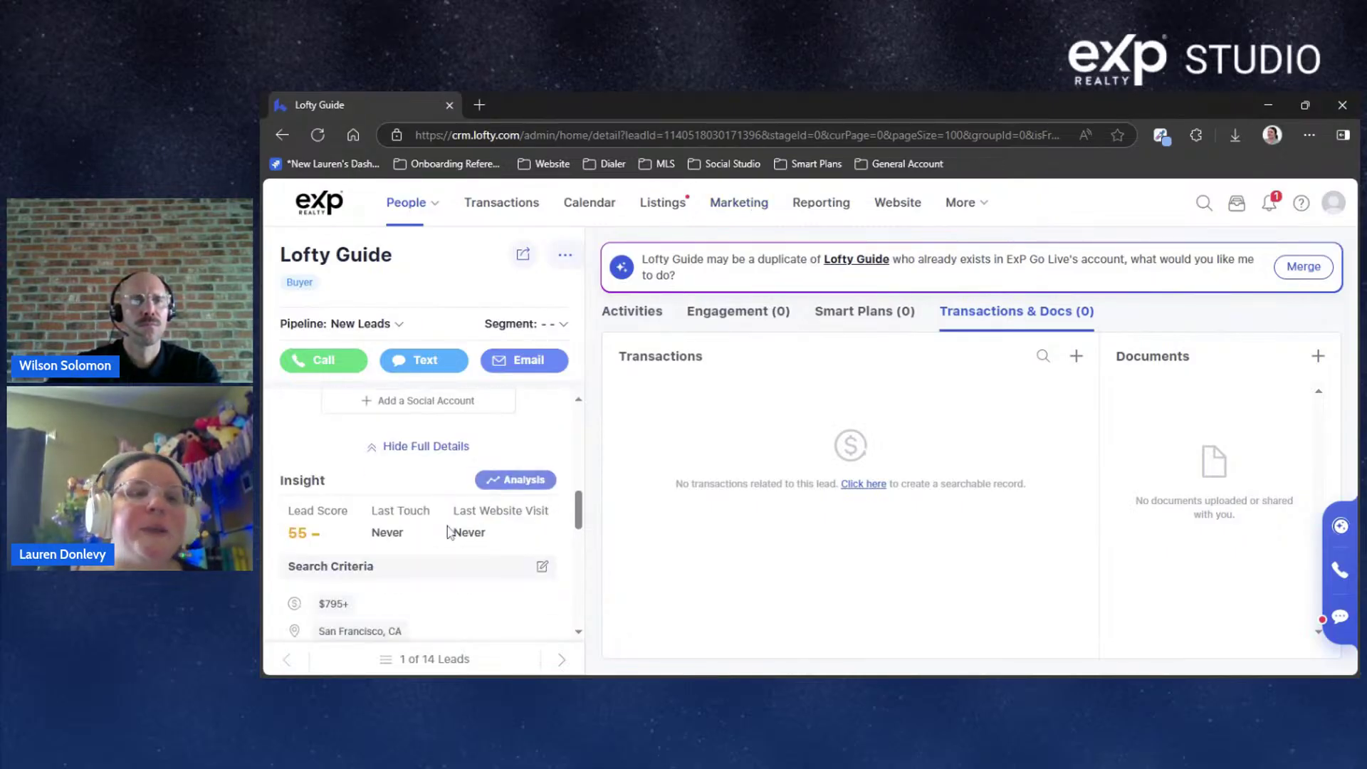
pyautogui.scroll(-2, 425, 562)
pyautogui.scroll(5, 434, 512)
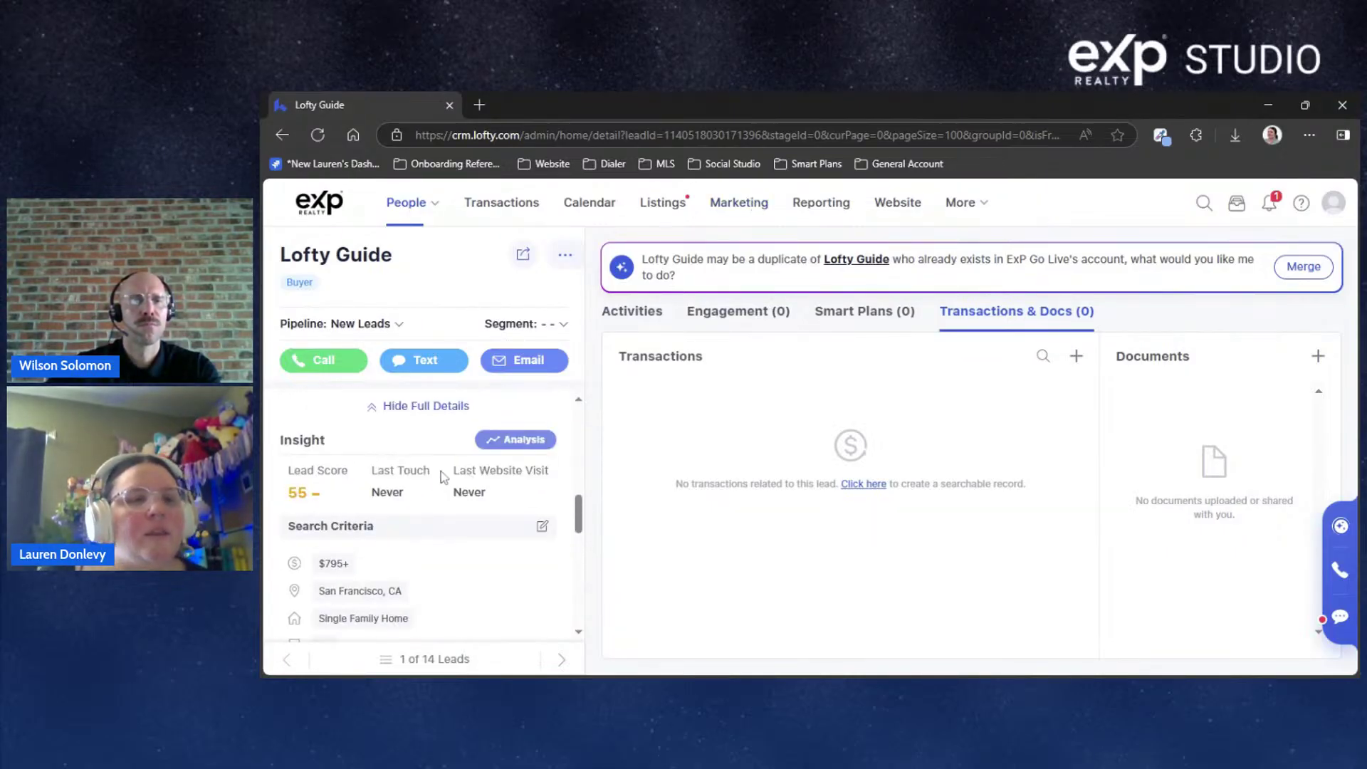
pyautogui.scroll(-2, 436, 506)
pyautogui.scroll(4, 436, 510)
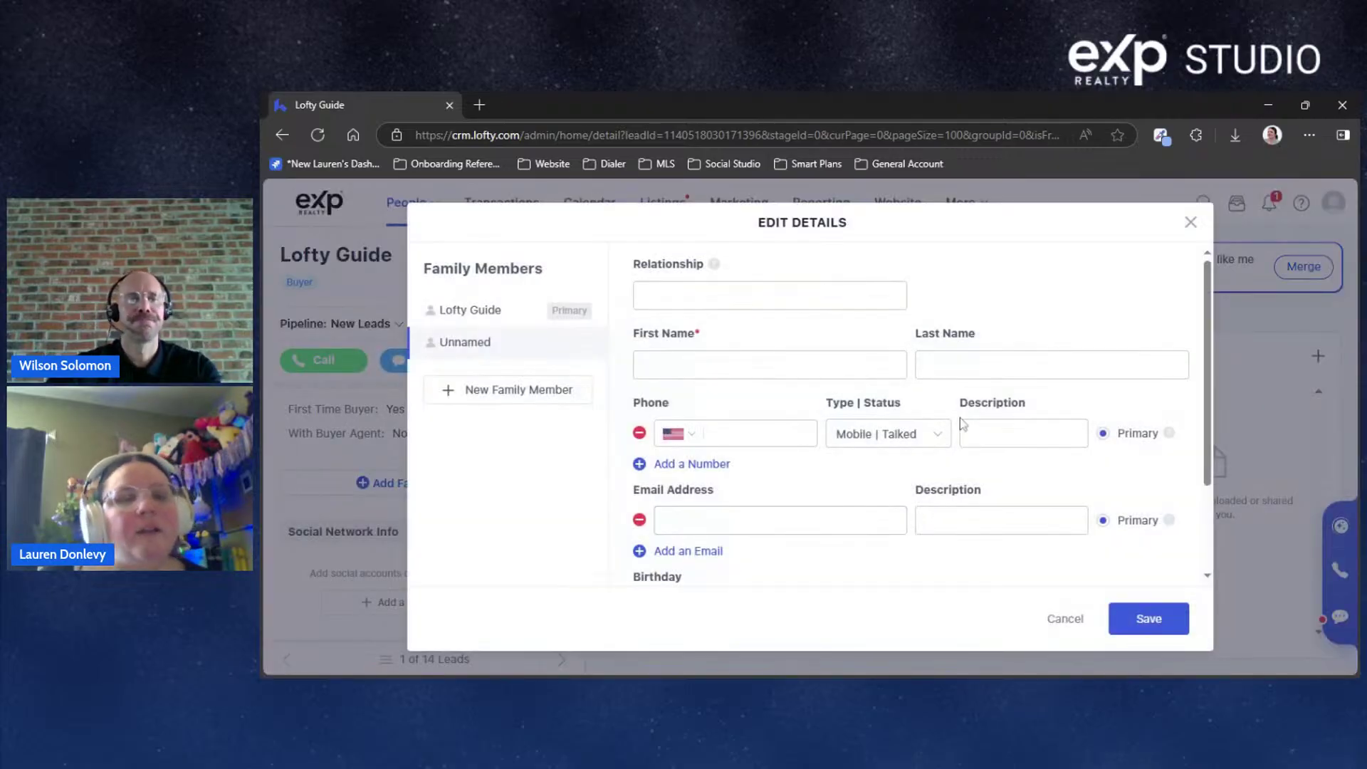
pyautogui.scroll(-2, 964, 297)
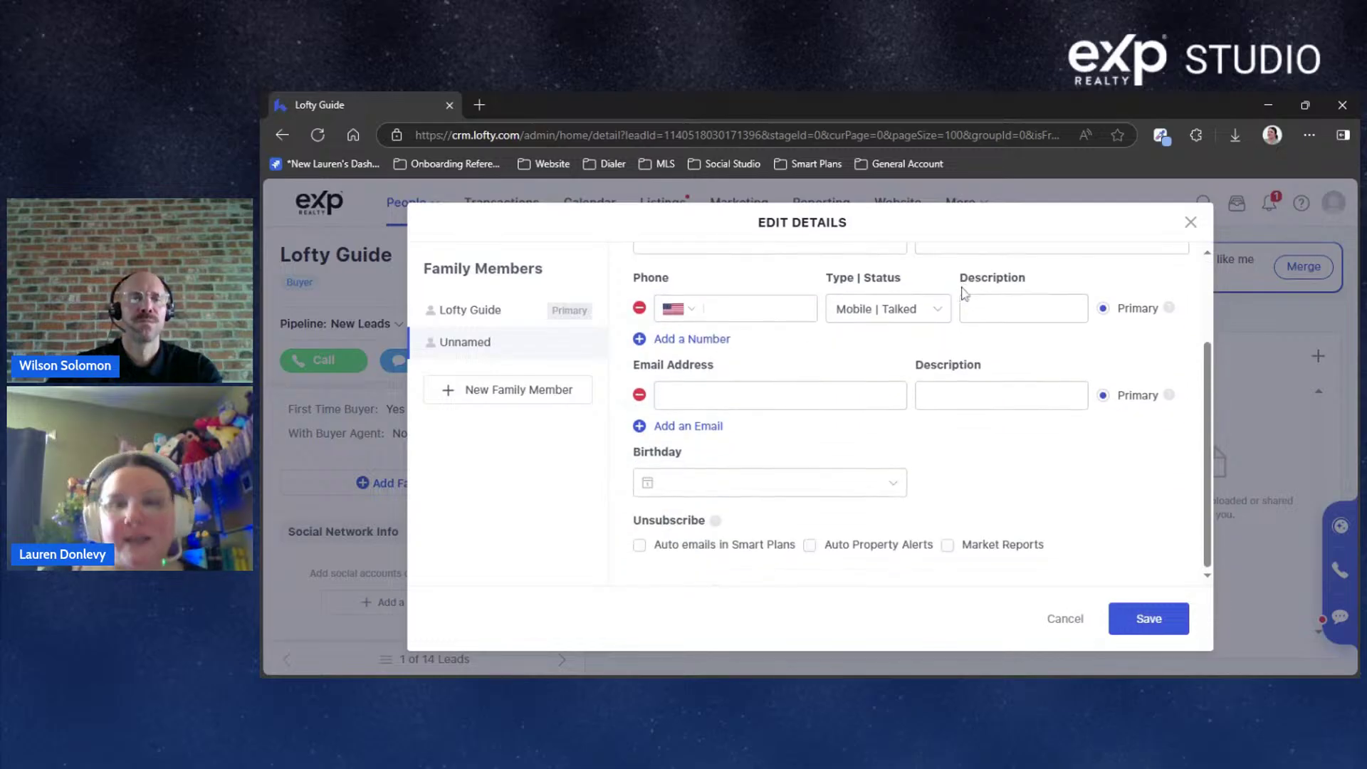
pyautogui.scroll(2, 976, 458)
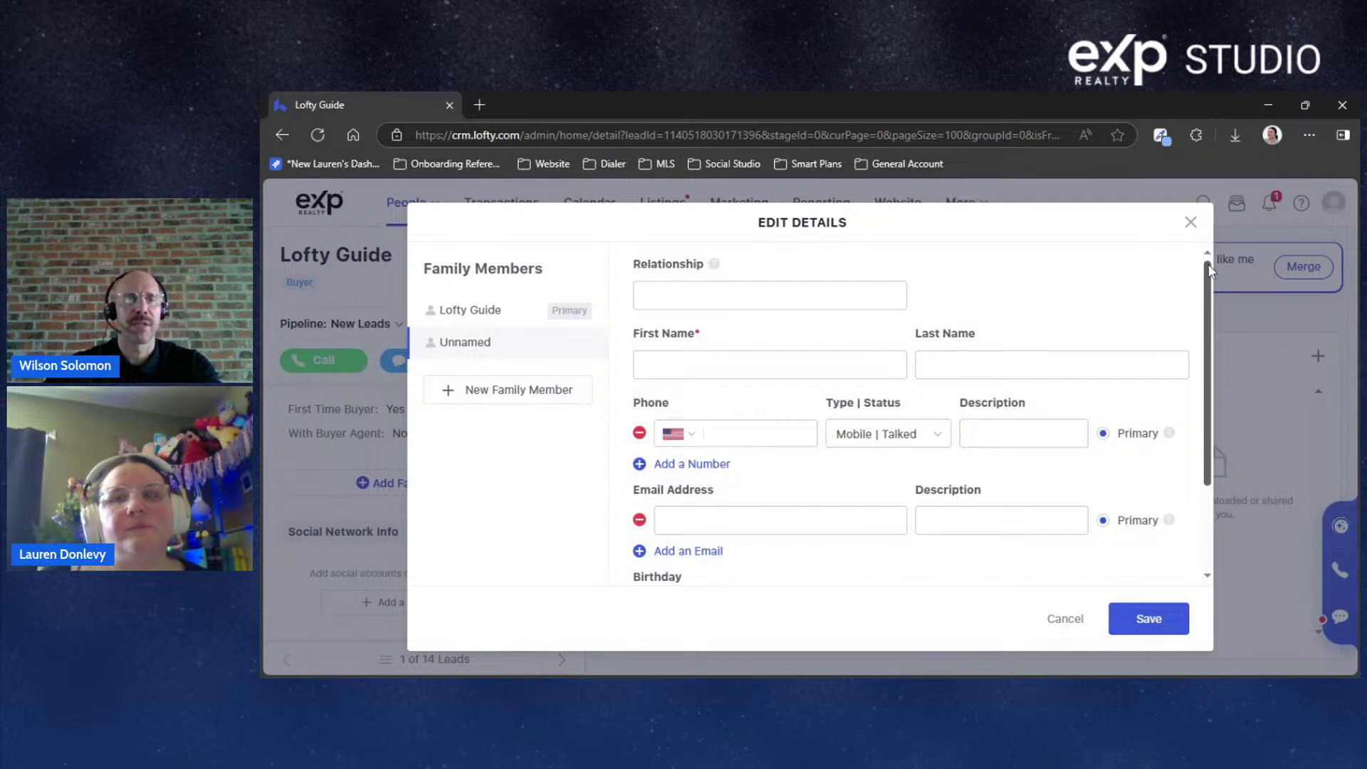
pyautogui.click(1190, 222)
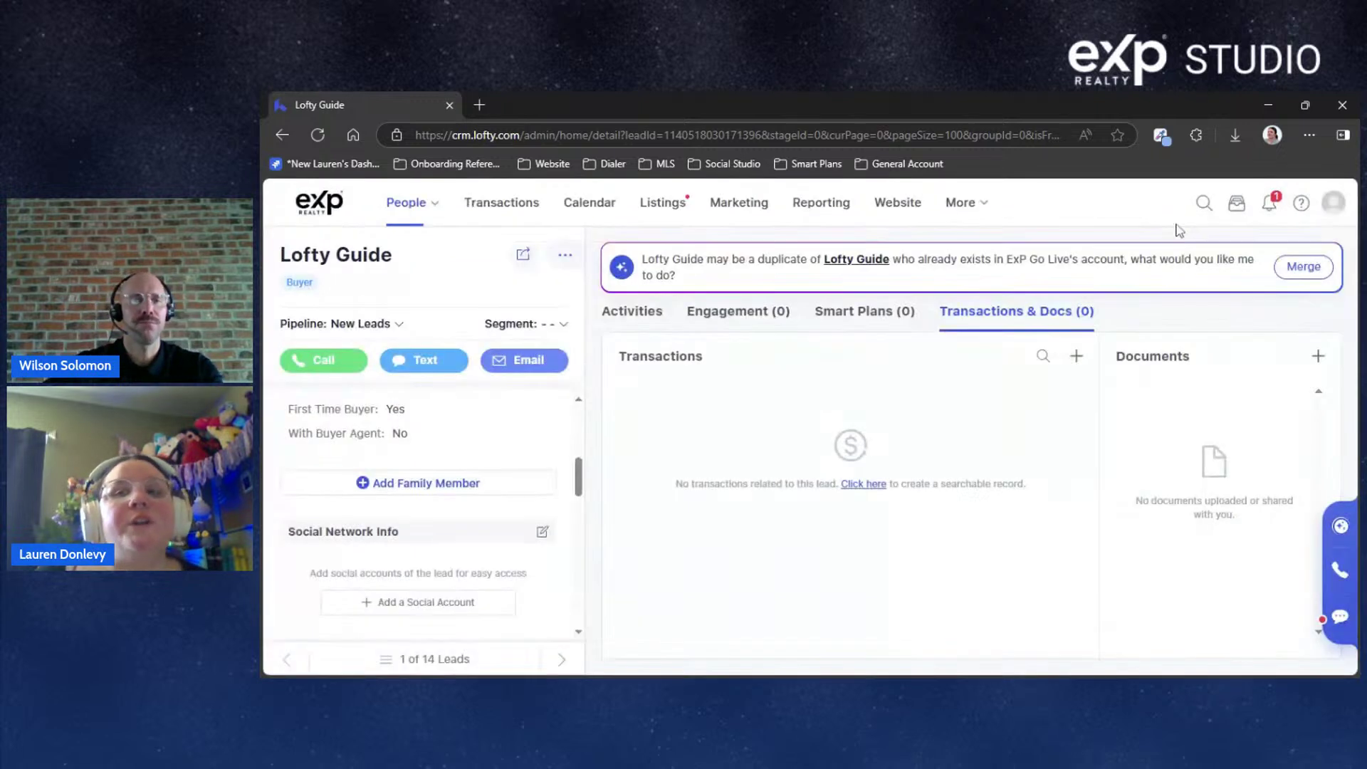
# Start a new smart plan in the Standard Plan category from the marketing automation area
pyautogui.moveTo(963, 203)
pyautogui.click(995, 281)
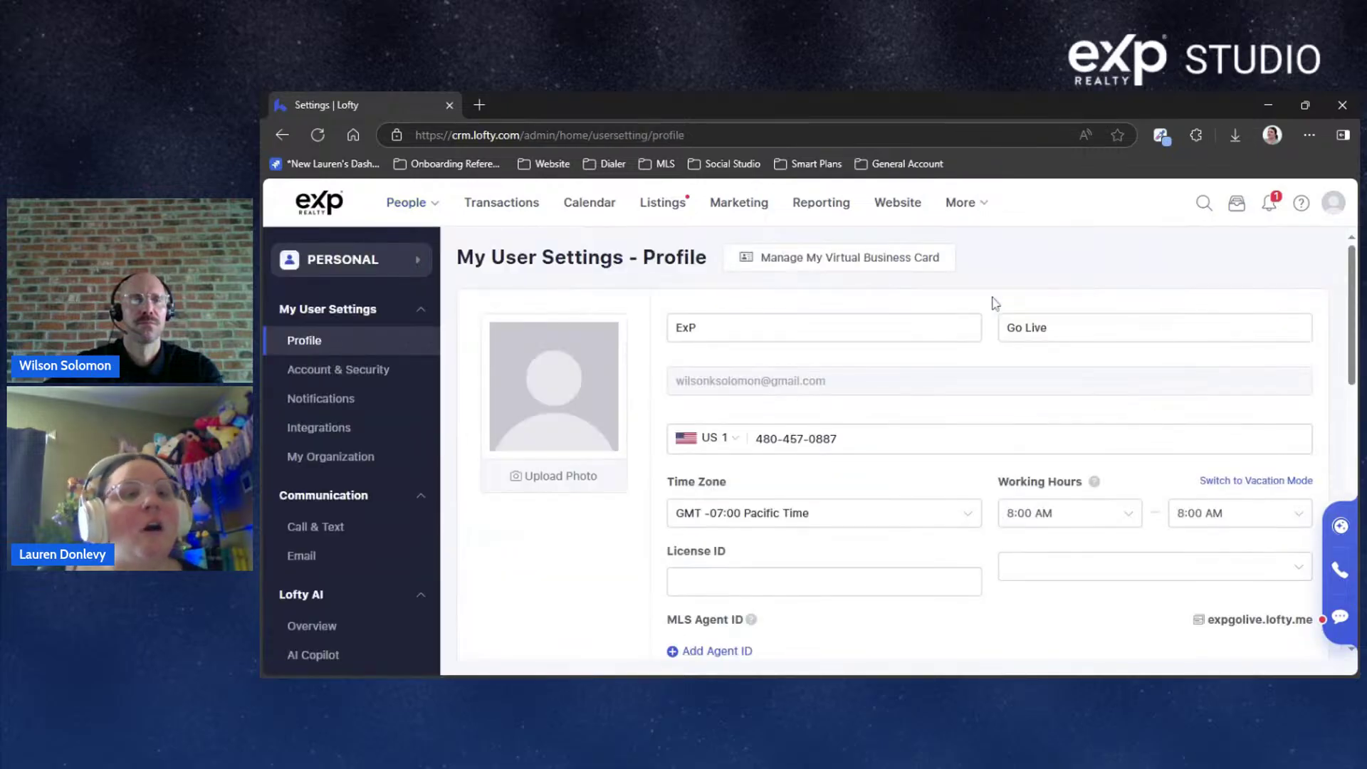
pyautogui.click(709, 203)
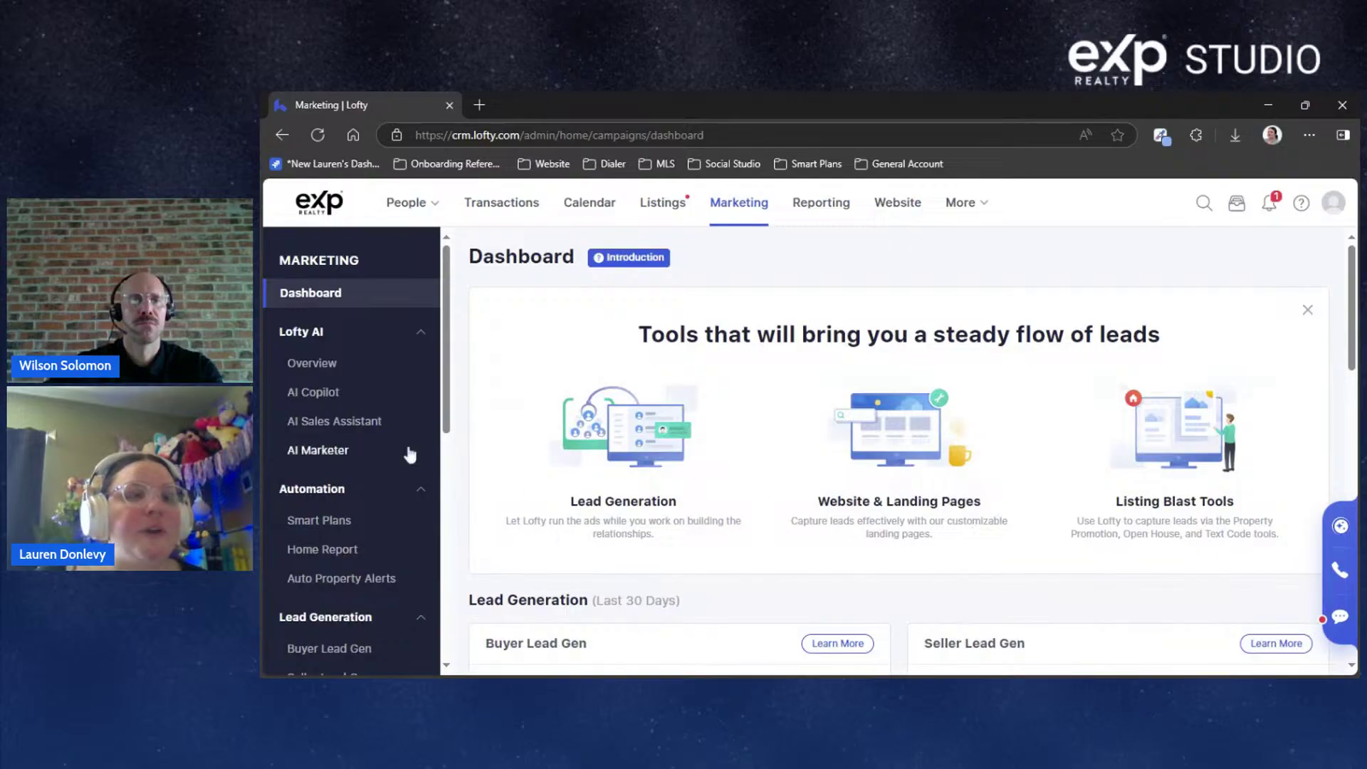
pyautogui.scroll(-1, 316, 442)
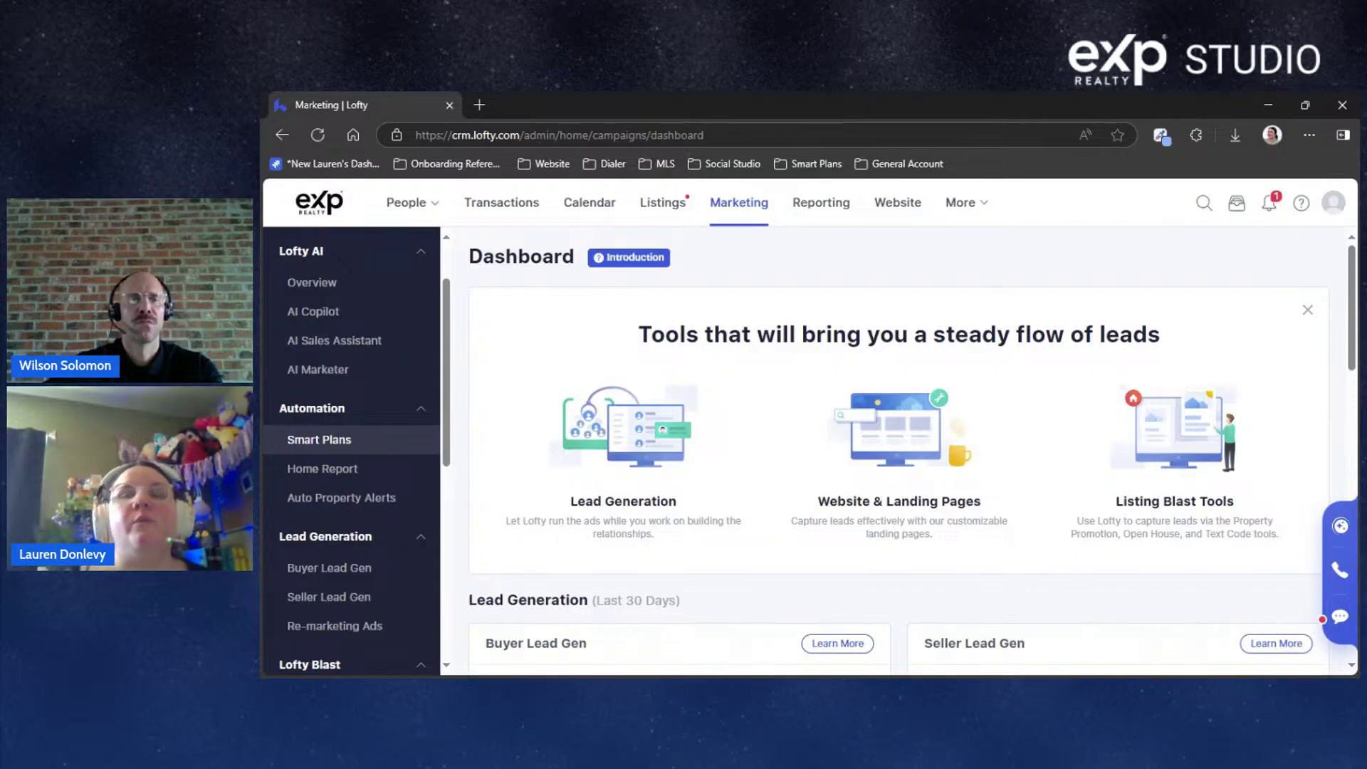
pyautogui.click(337, 440)
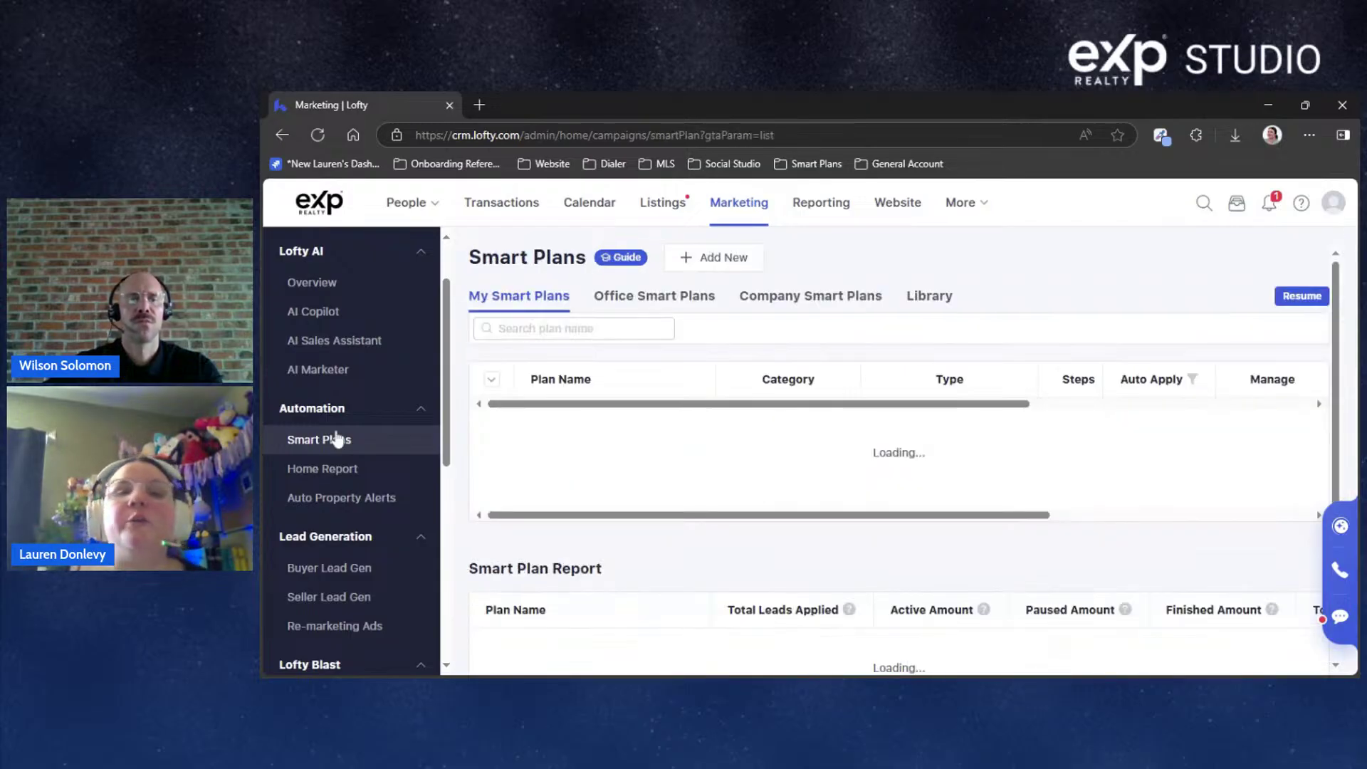
pyautogui.click(759, 257)
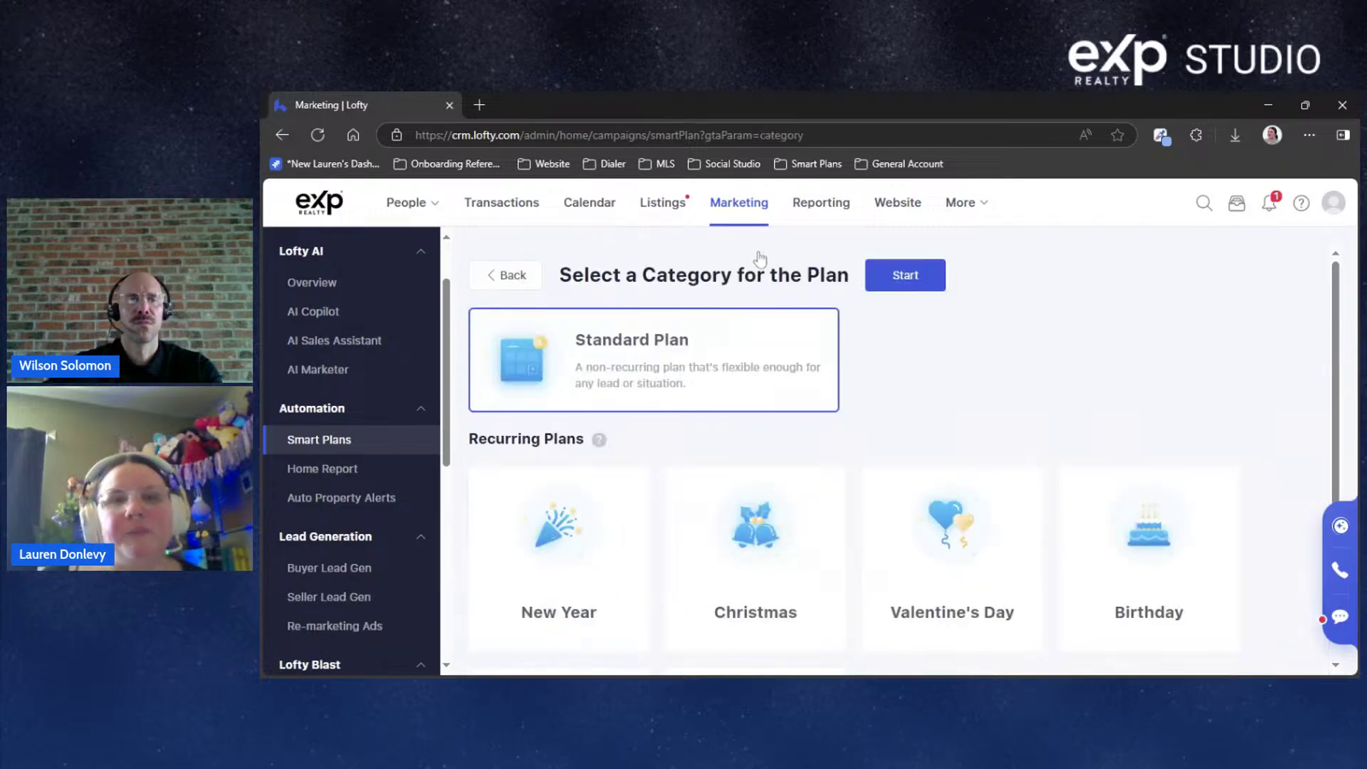
pyautogui.click(929, 287)
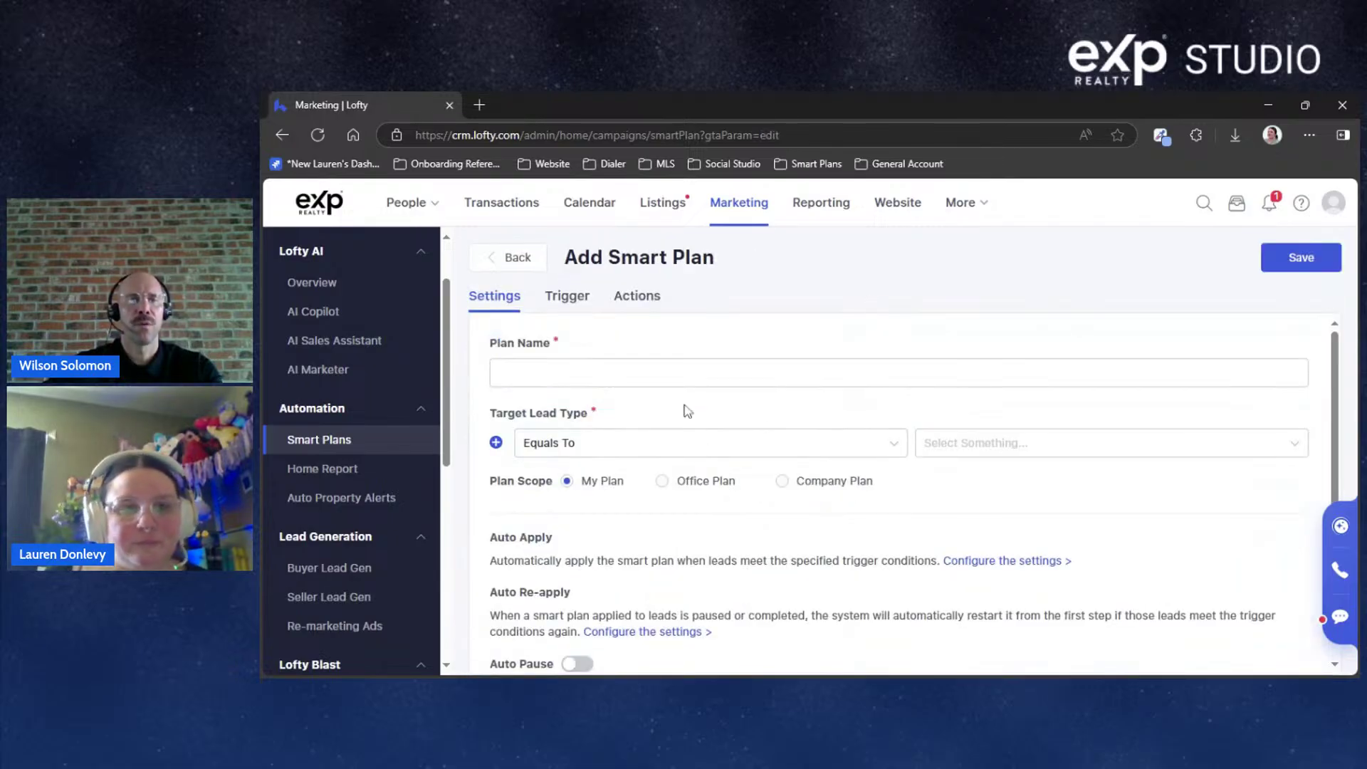
# Enable CC all family members for the auto email in the smart plan's first action step
pyautogui.click(639, 298)
pyautogui.scroll(-1, 634, 449)
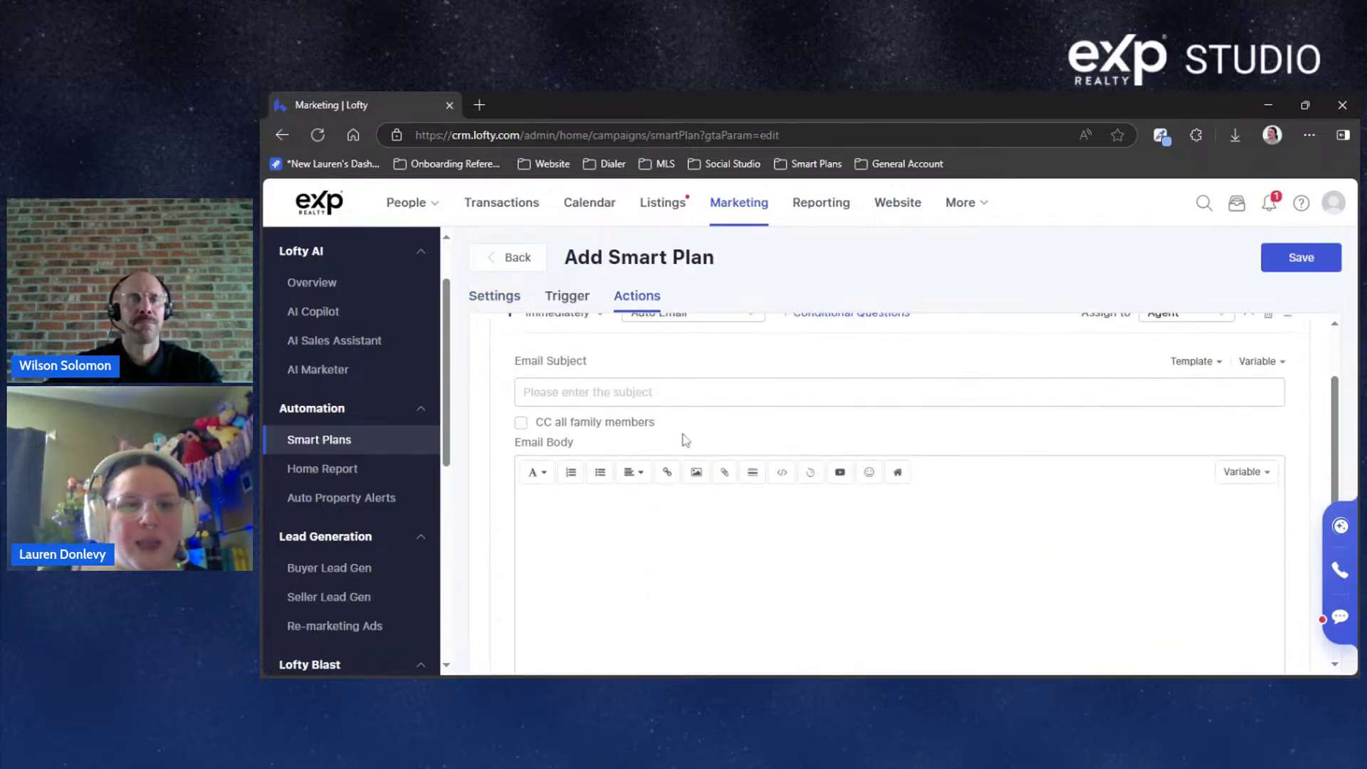
pyautogui.moveTo(682, 429); pyautogui.dragTo(510, 421)
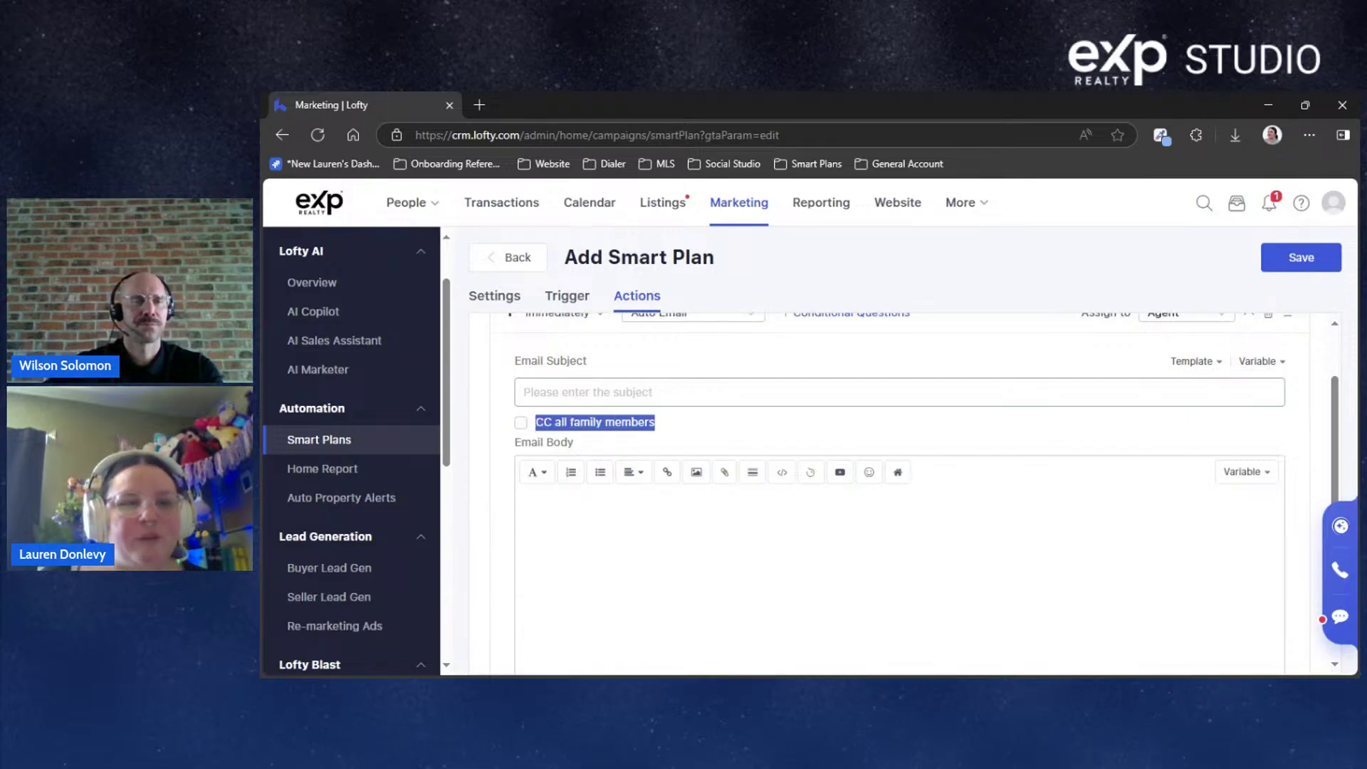
pyautogui.click(522, 423)
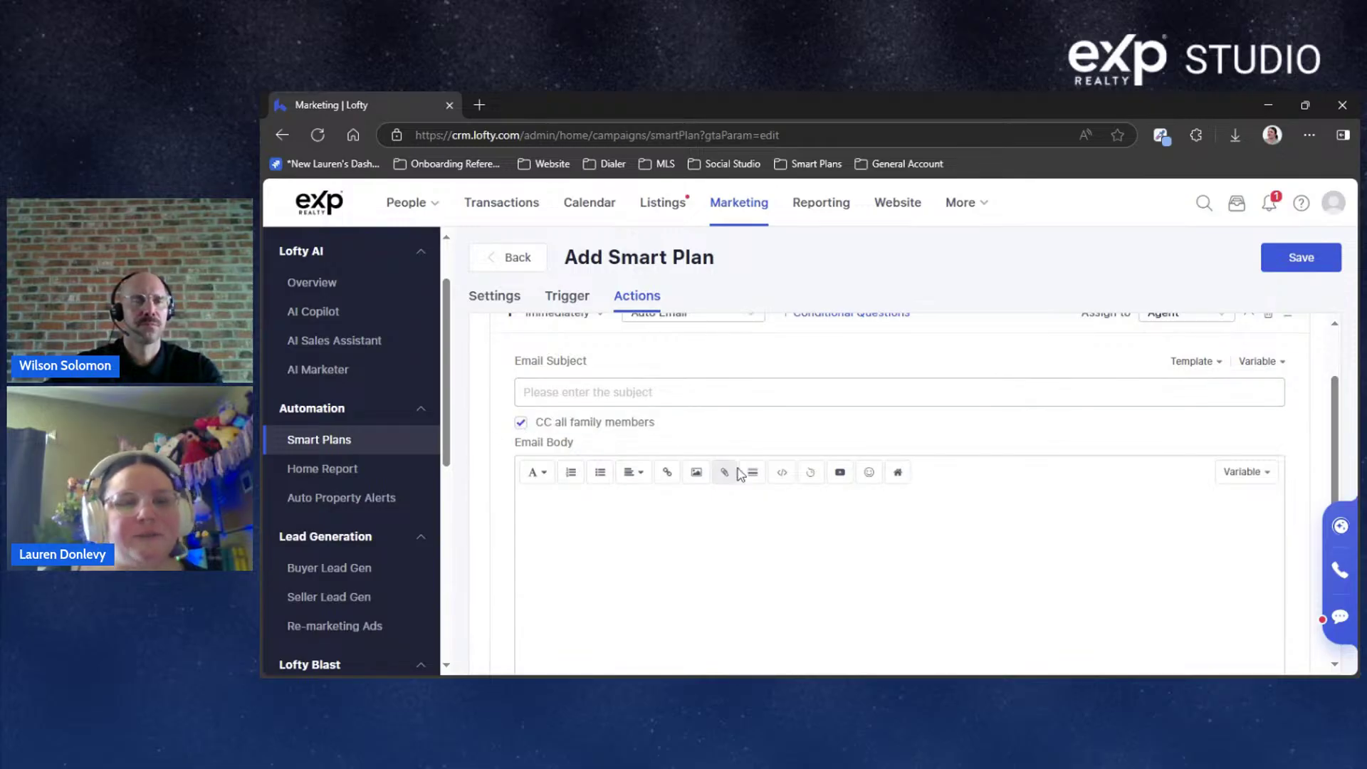
pyautogui.scroll(1, 726, 470)
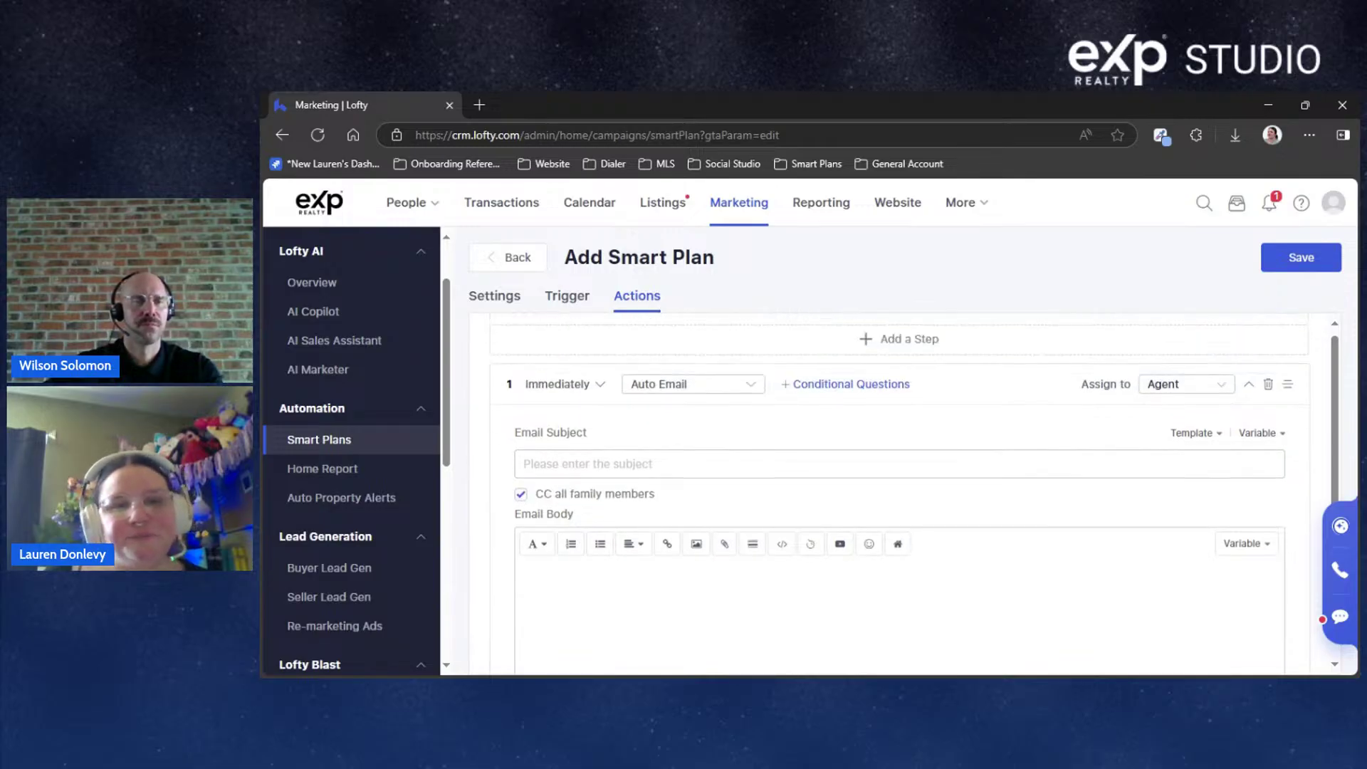
# Check the action type and assignee options for the smart plan's first step, keeping Auto Email and Agent
pyautogui.click(705, 401)
pyautogui.click(1000, 388)
pyautogui.scroll(-1, 990, 392)
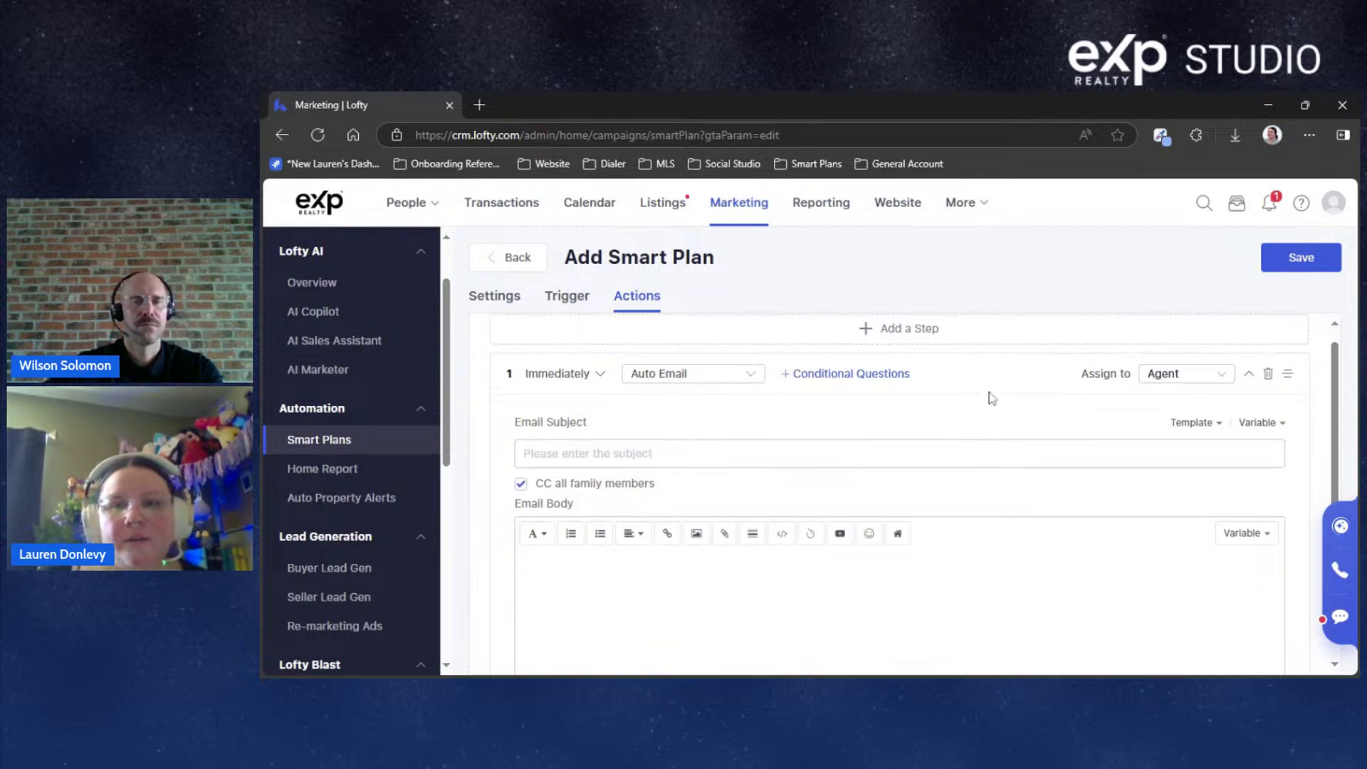
pyautogui.scroll(1, 952, 415)
pyautogui.click(1219, 395)
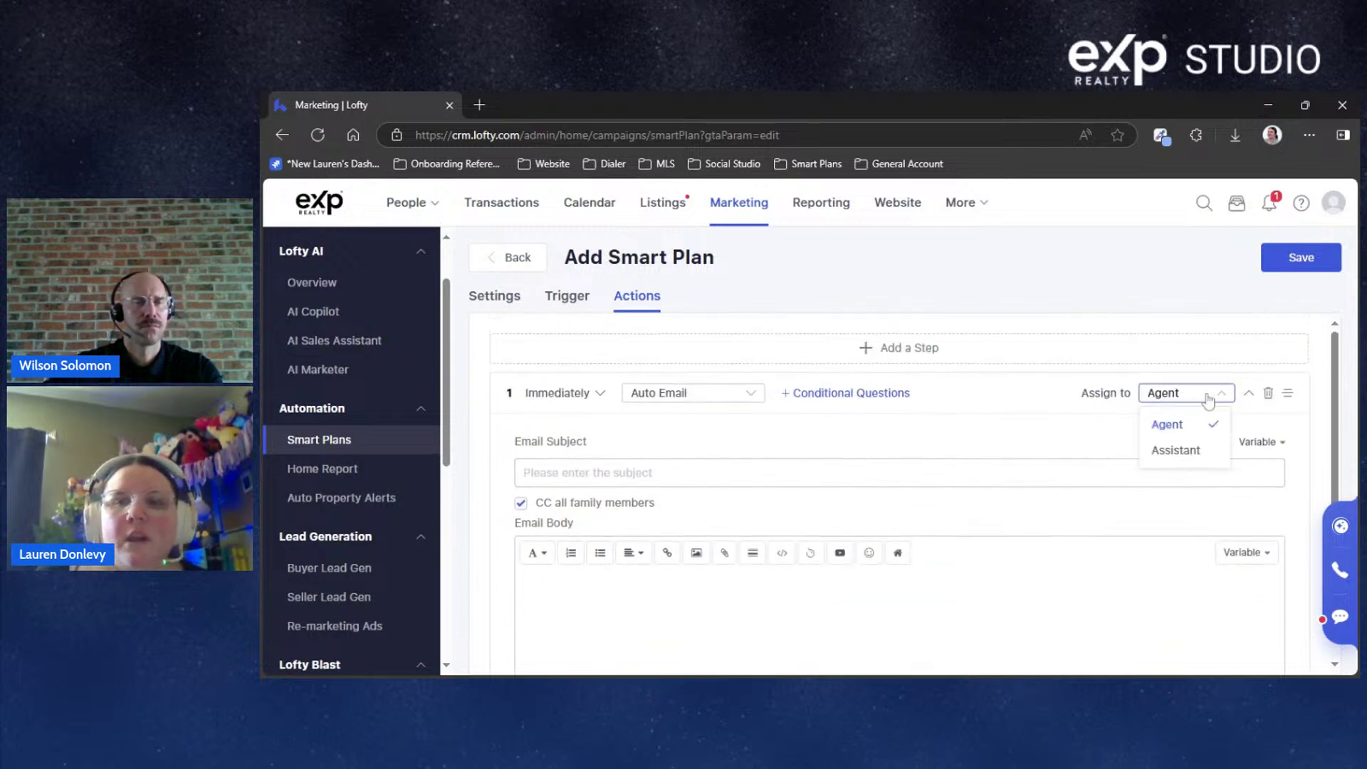
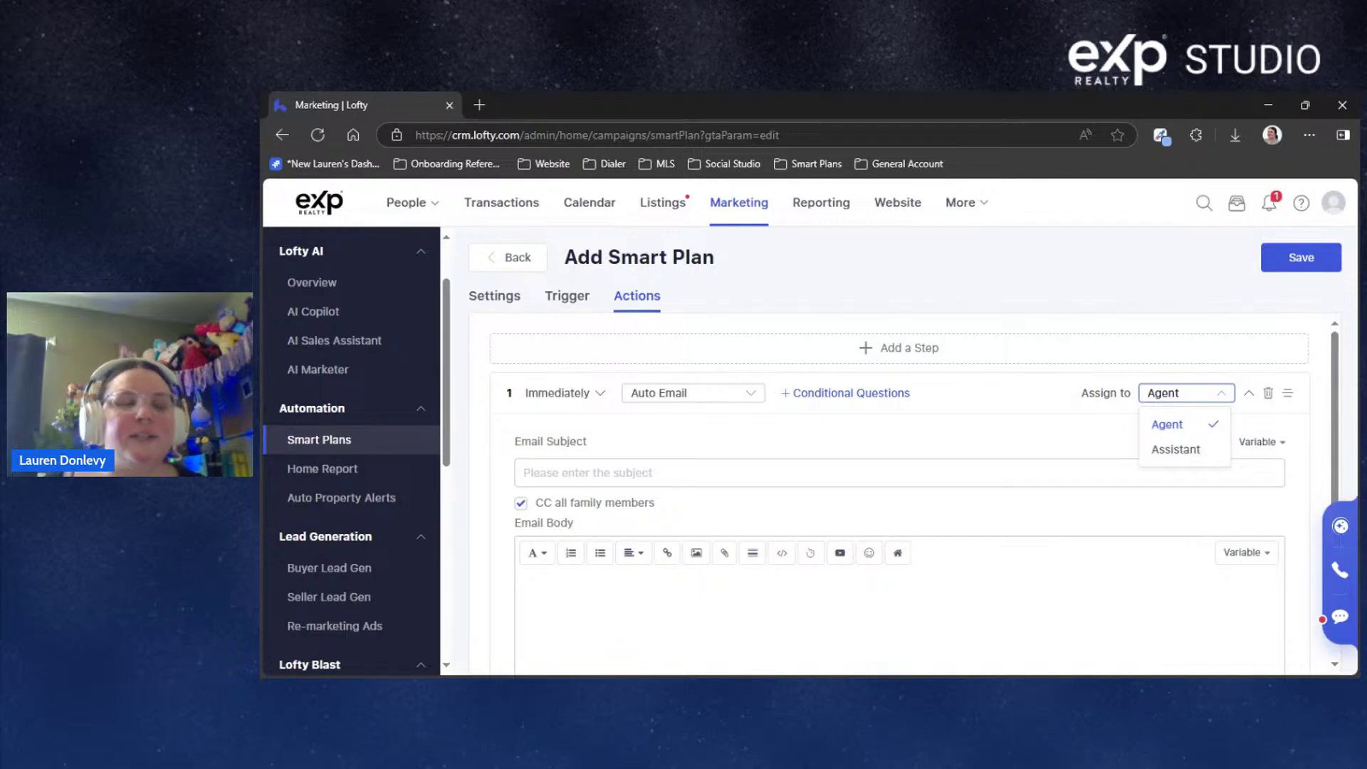
pyautogui.click(1055, 244)
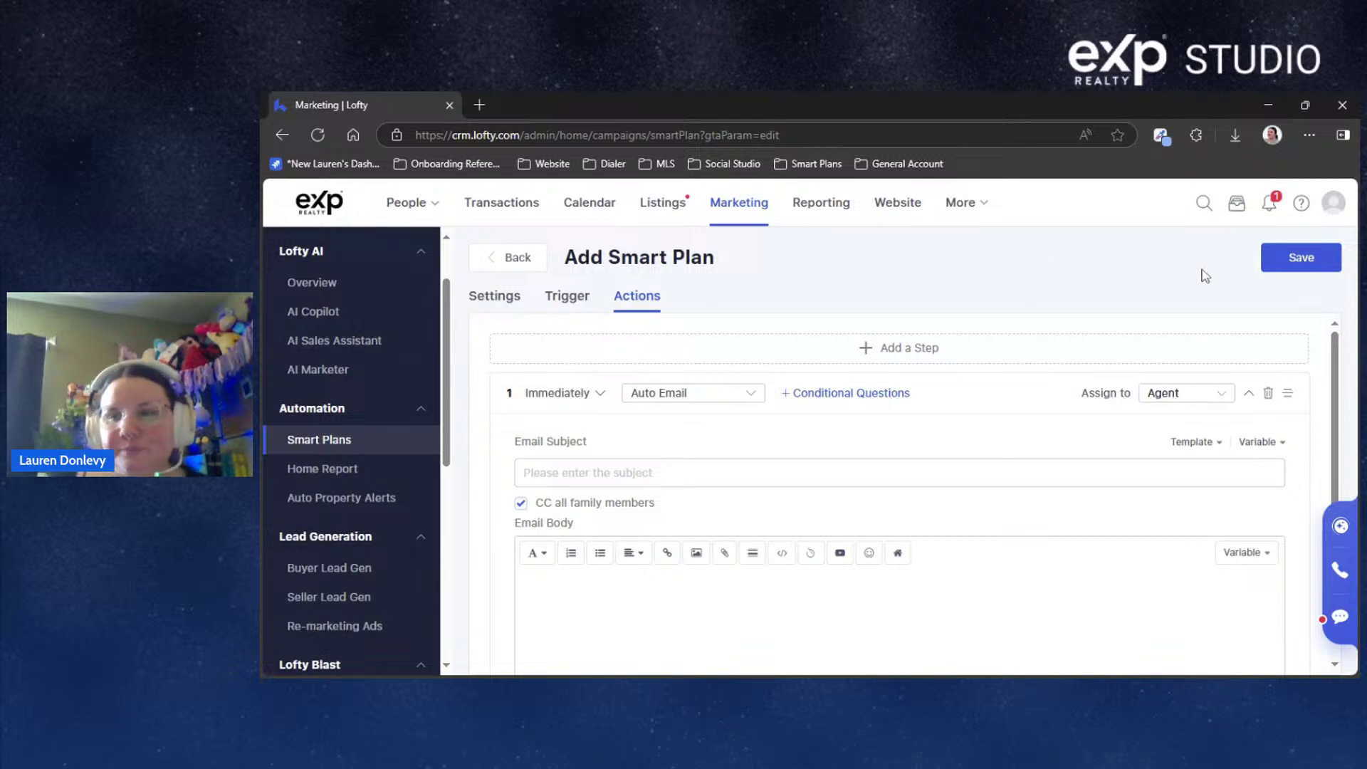
# Look through the email templates available for the smart plan's auto email, and close the template picker without choosing one
pyautogui.scroll(-1, 1079, 340)
pyautogui.scroll(1, 1079, 340)
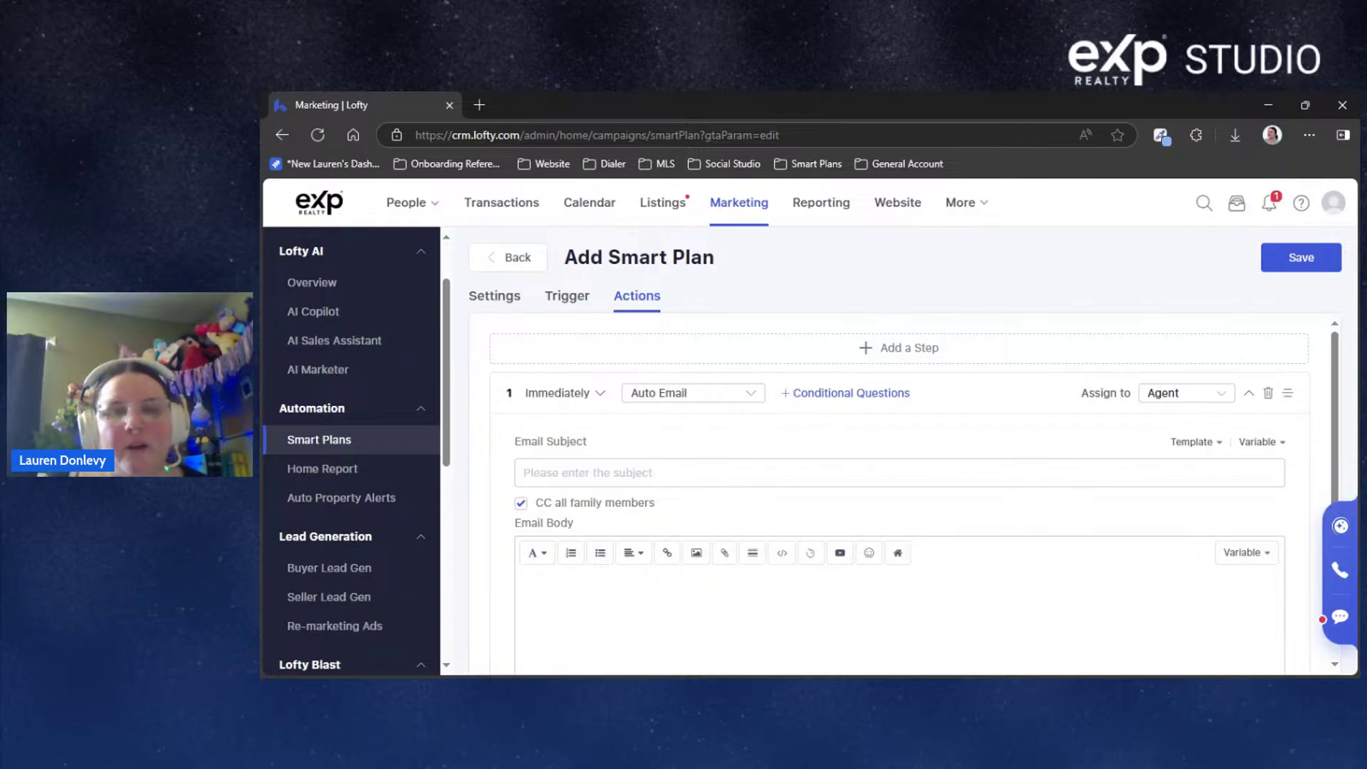
pyautogui.scroll(-1, 1120, 434)
pyautogui.scroll(1, 1122, 436)
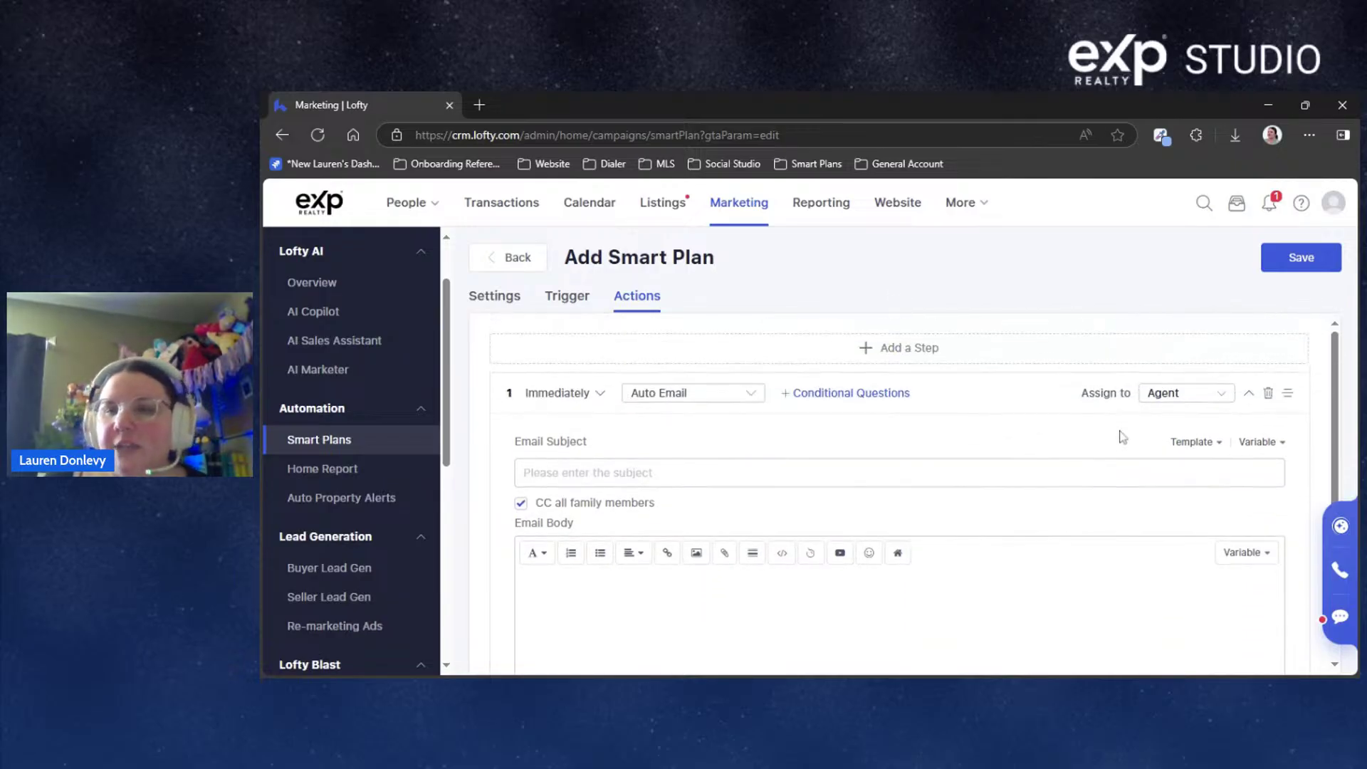
pyautogui.click(776, 464)
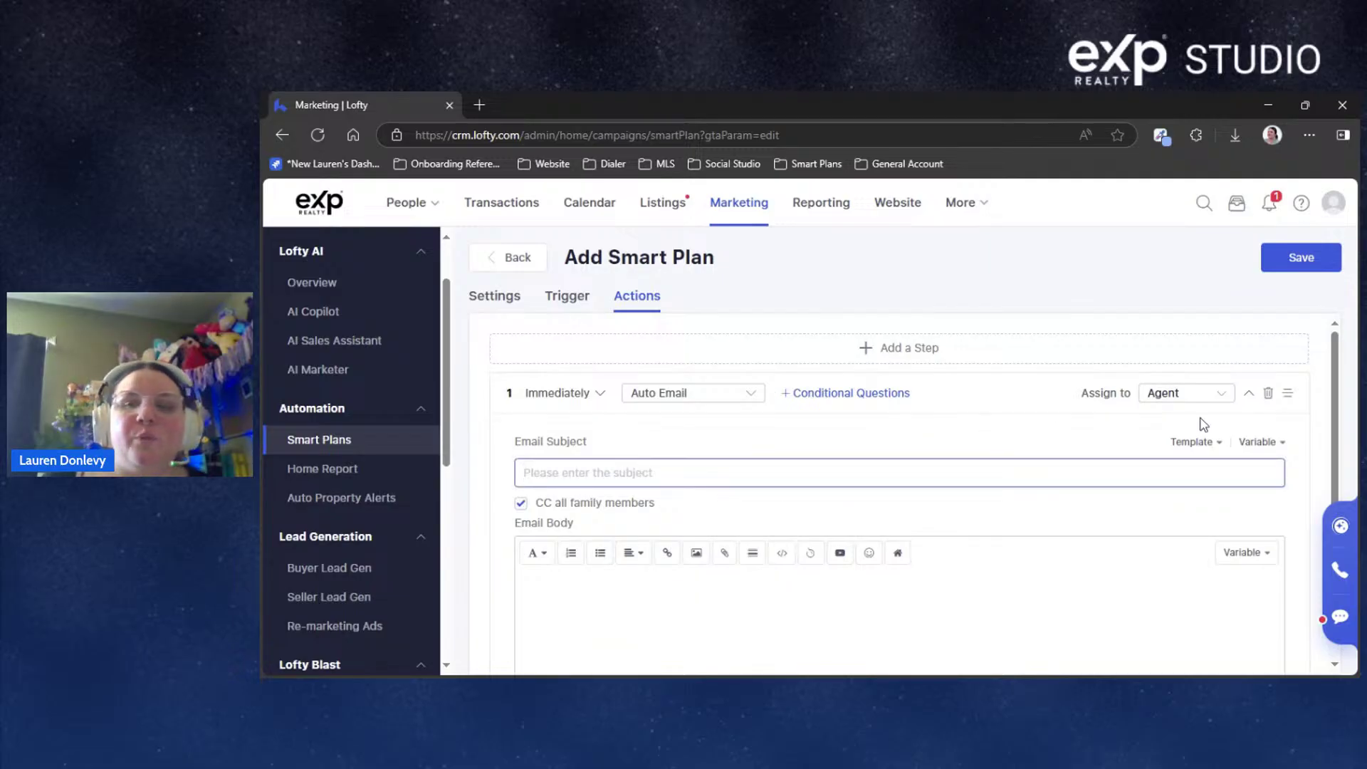
pyautogui.click(1198, 440)
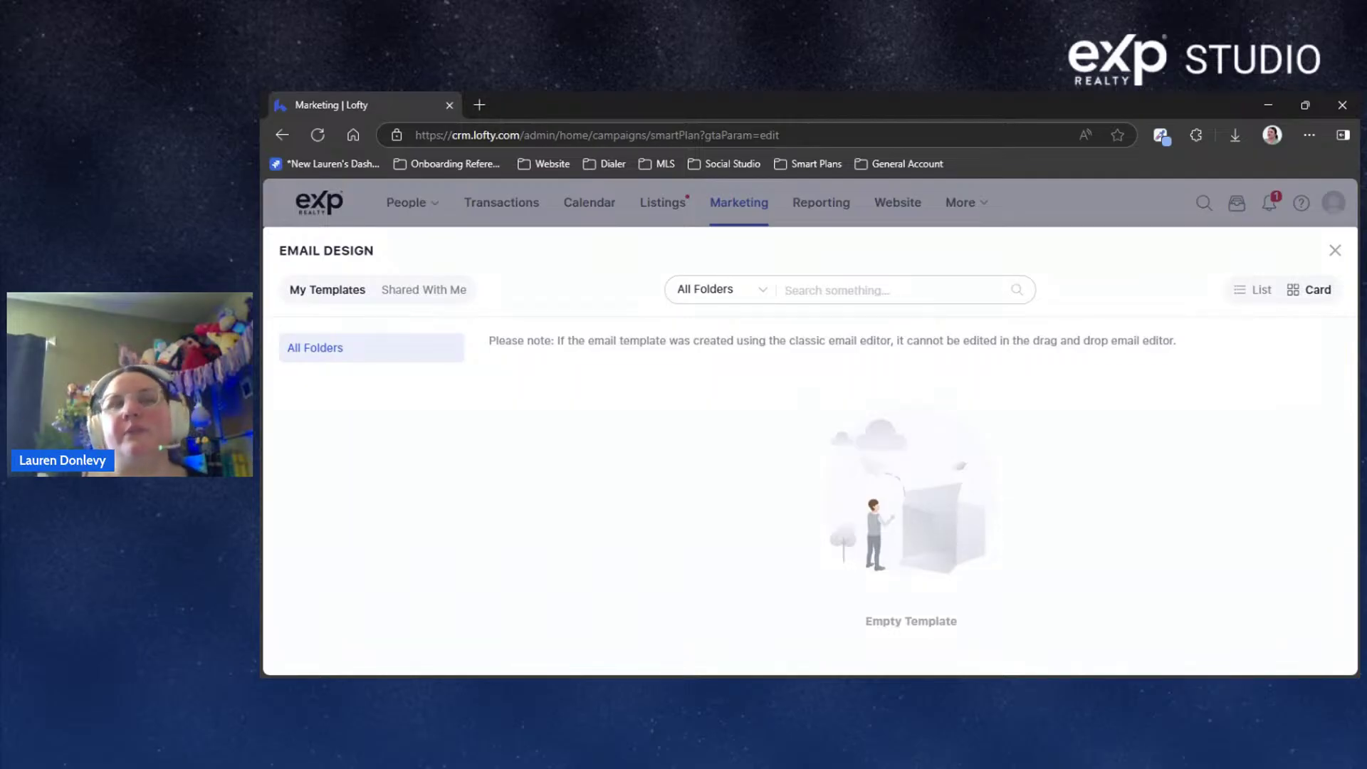
pyautogui.click(1335, 250)
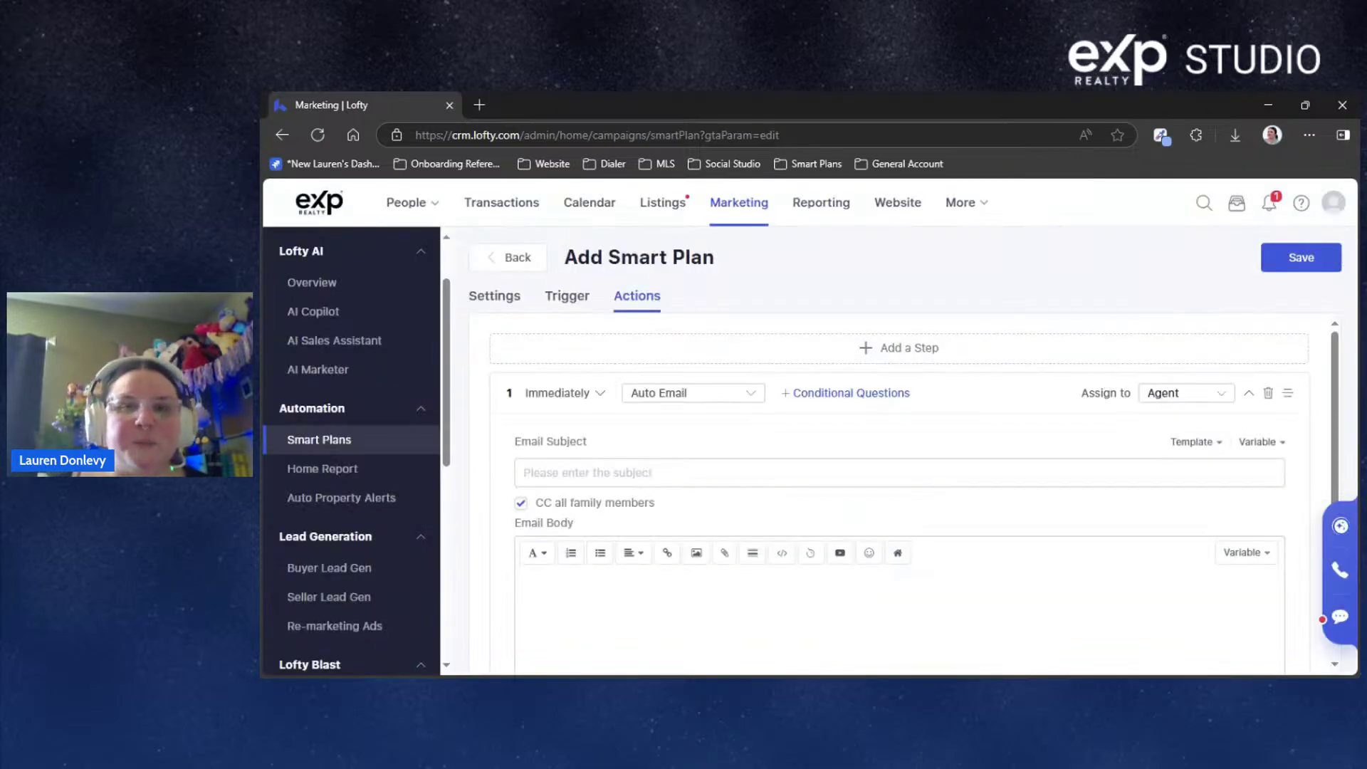
# Open the Unsorted Template folder among the email templates in the Communication email settings
pyautogui.moveTo(961, 203)
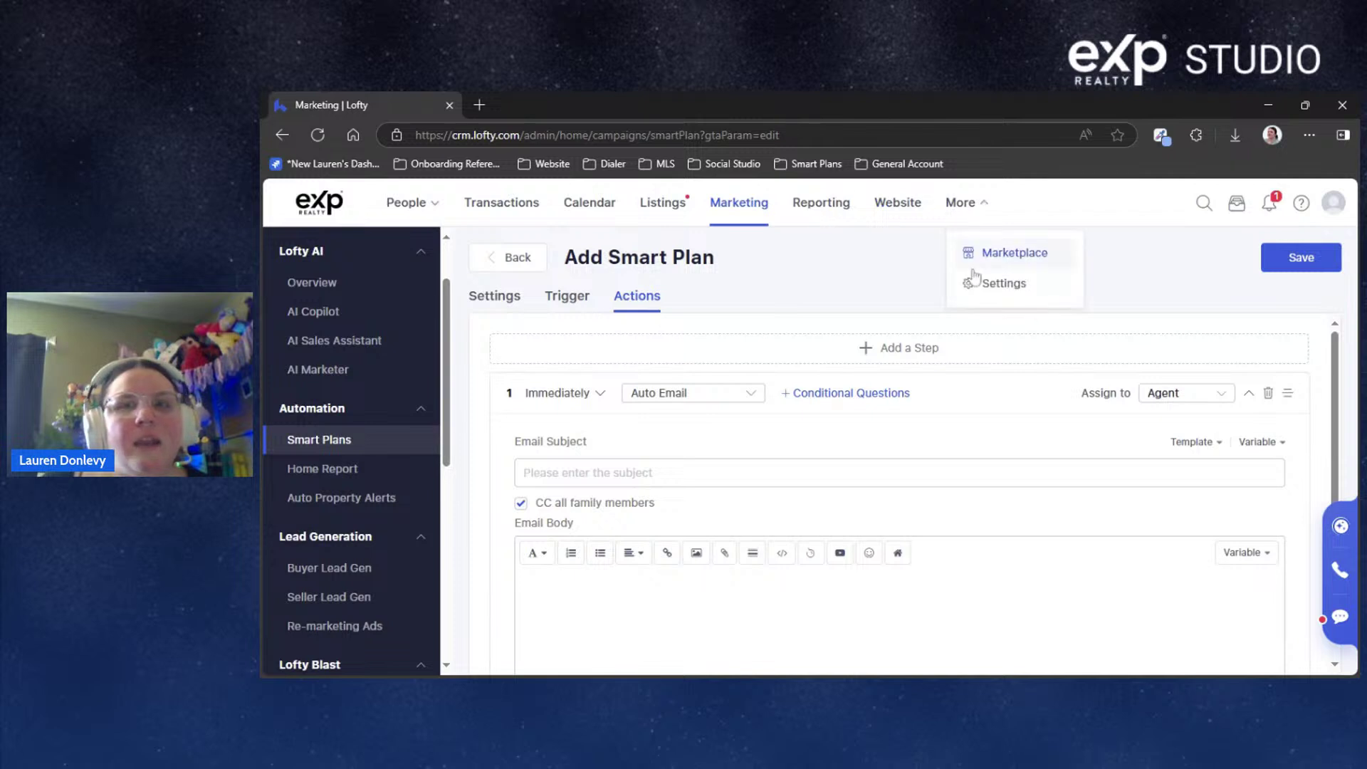
pyautogui.click(997, 279)
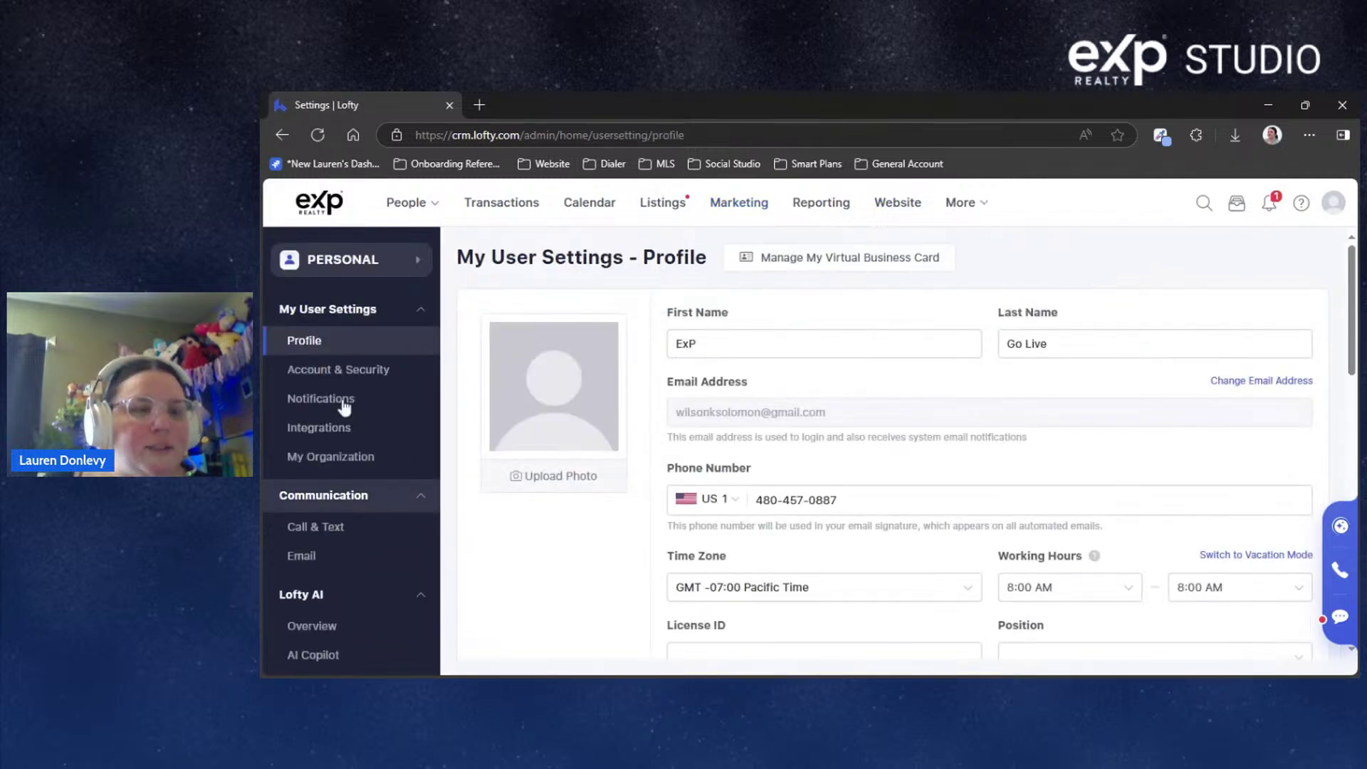
pyautogui.click(326, 567)
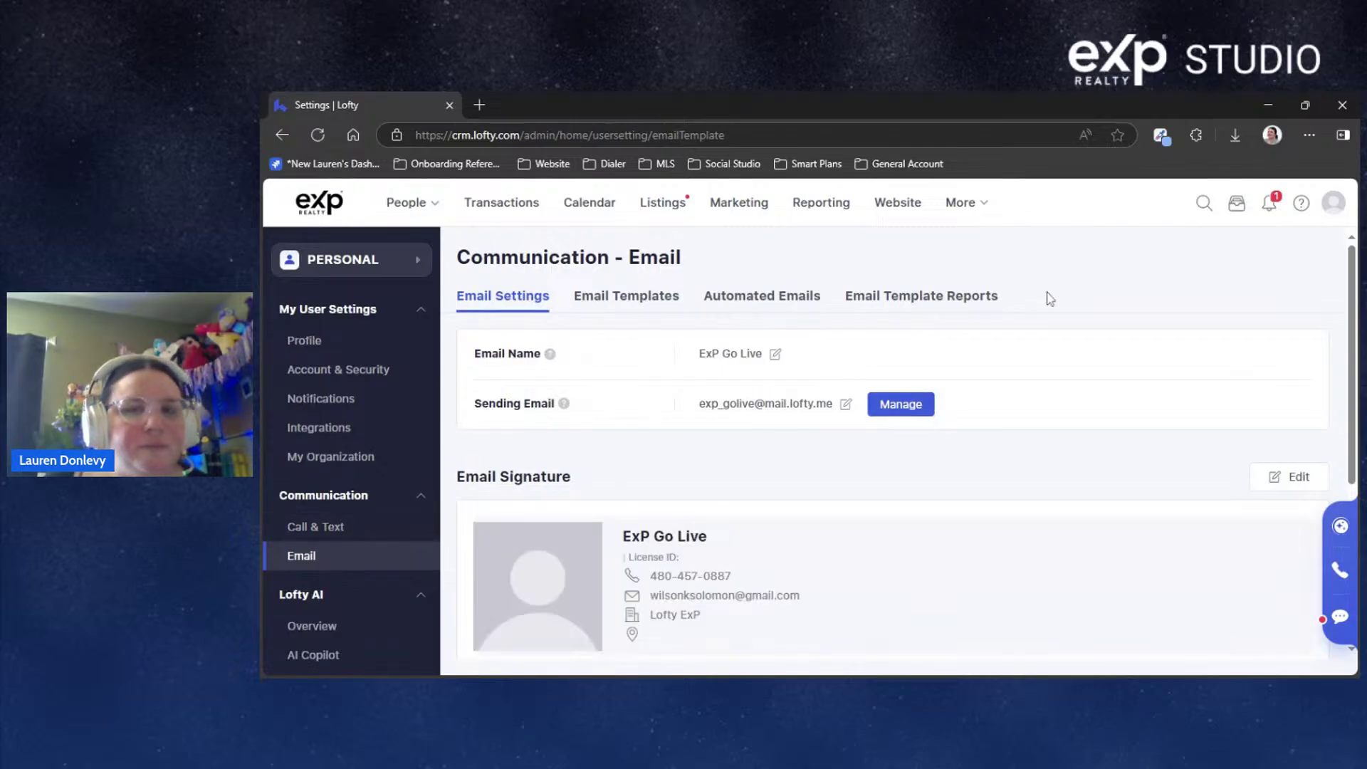
pyautogui.click(649, 308)
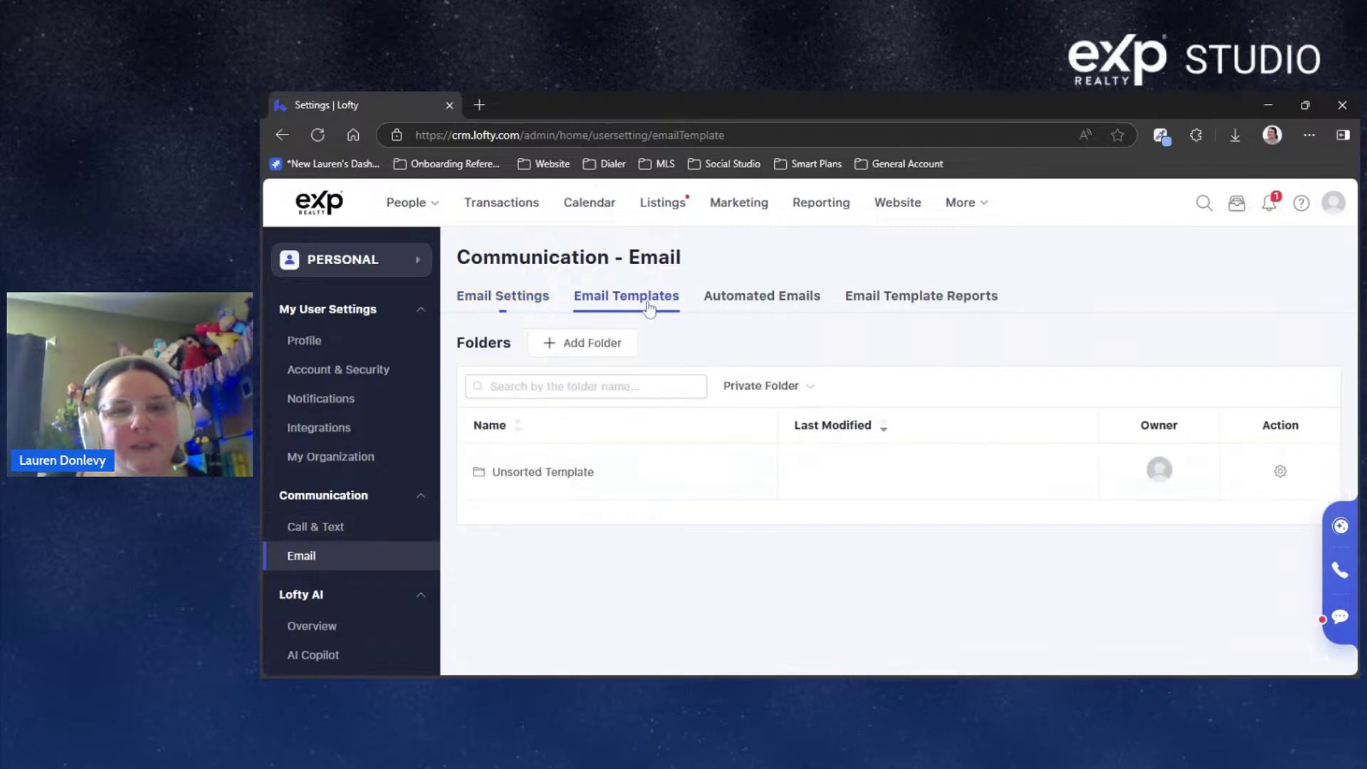
pyautogui.click(545, 472)
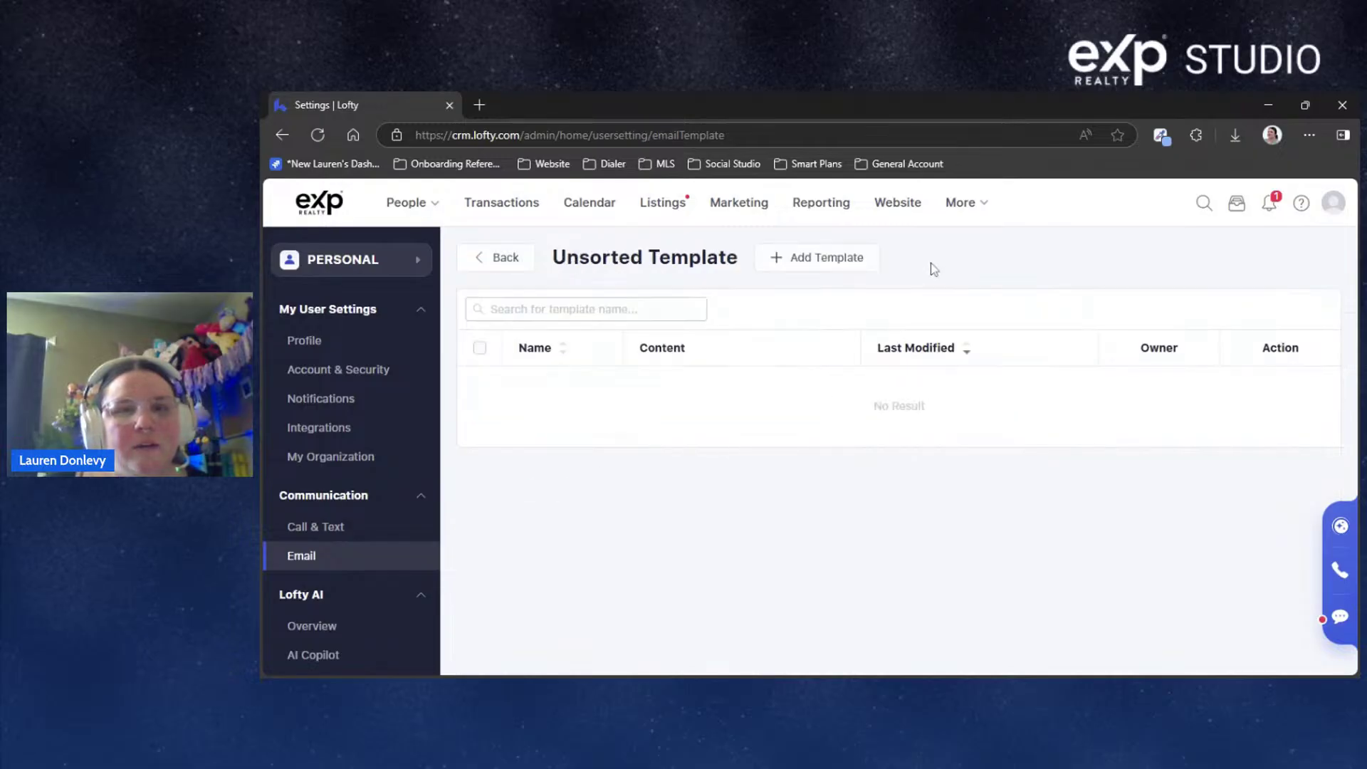
# View the Drag-and-Drop Email Editor for a new template in the Unsorted Template folder, and exit without saving
pyautogui.click(817, 269)
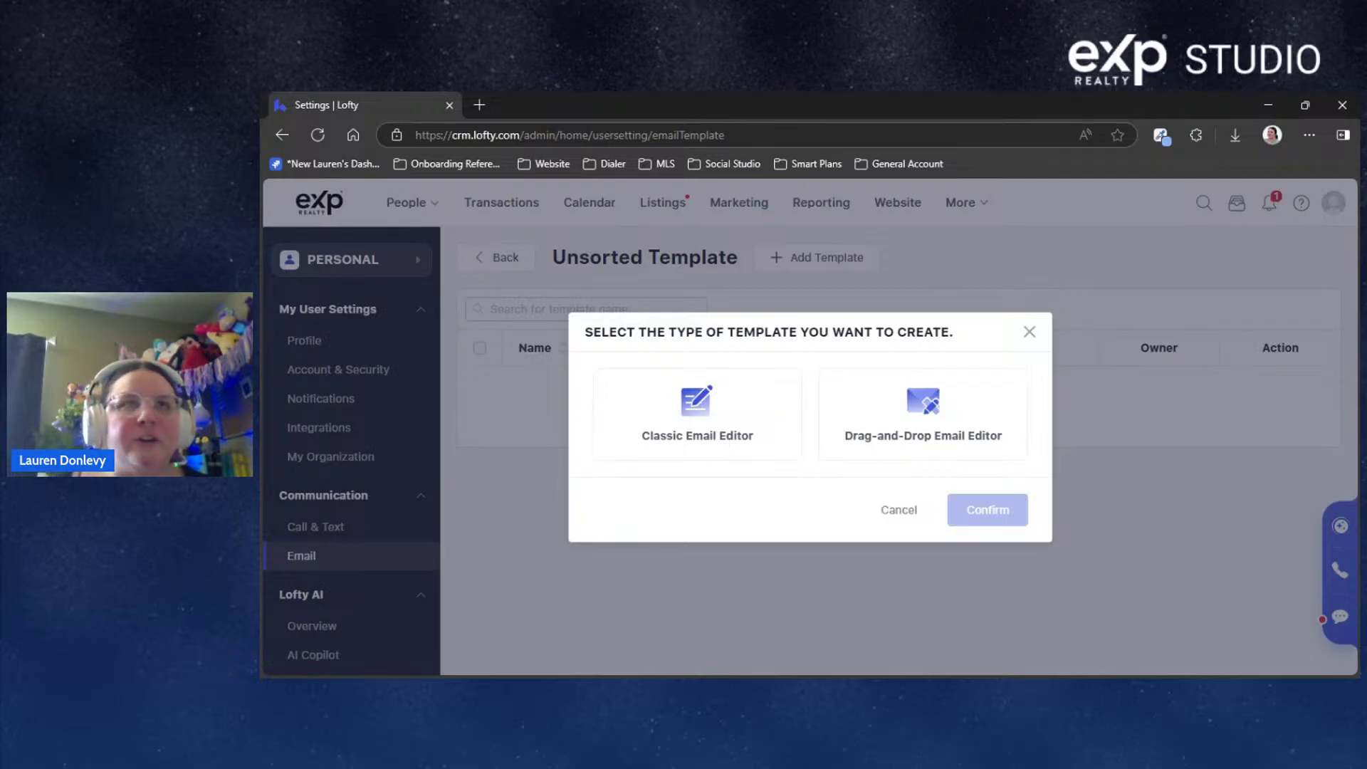
pyautogui.click(855, 420)
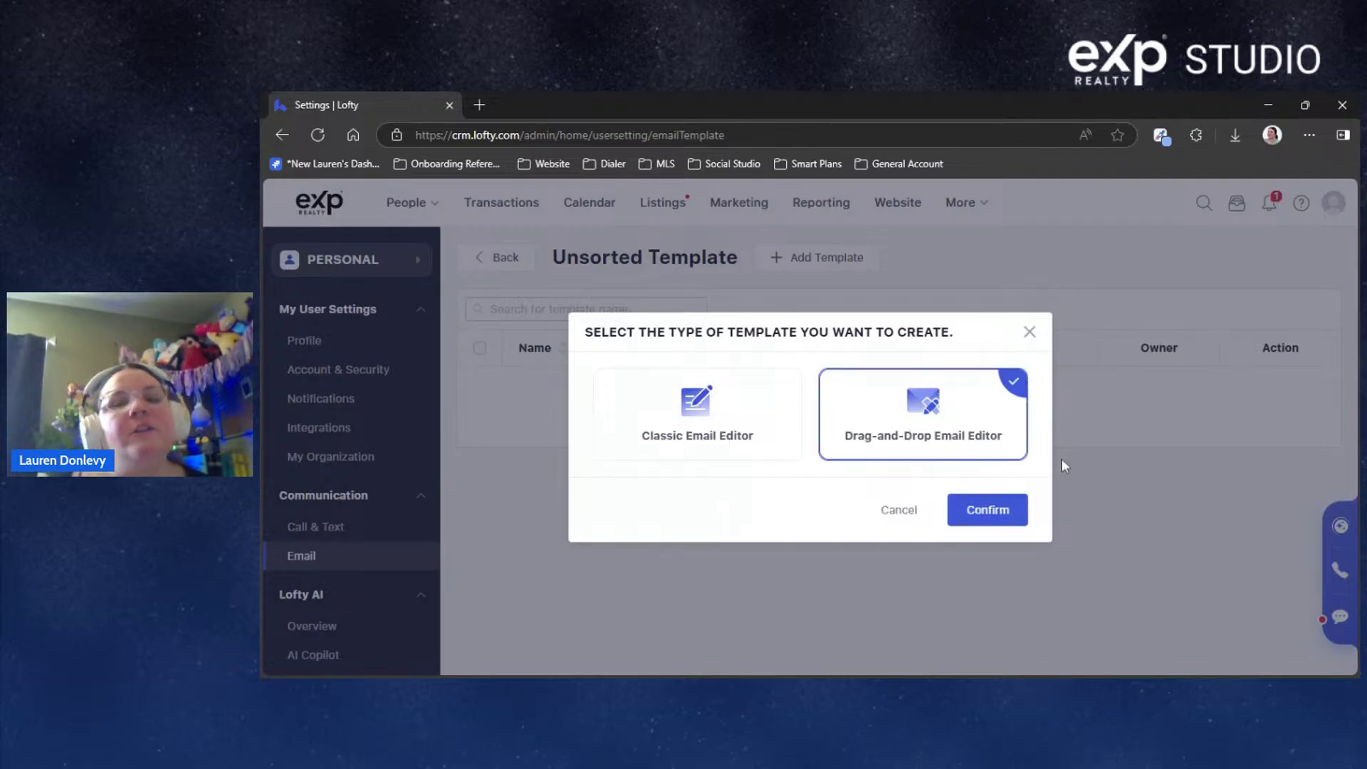
pyautogui.click(986, 508)
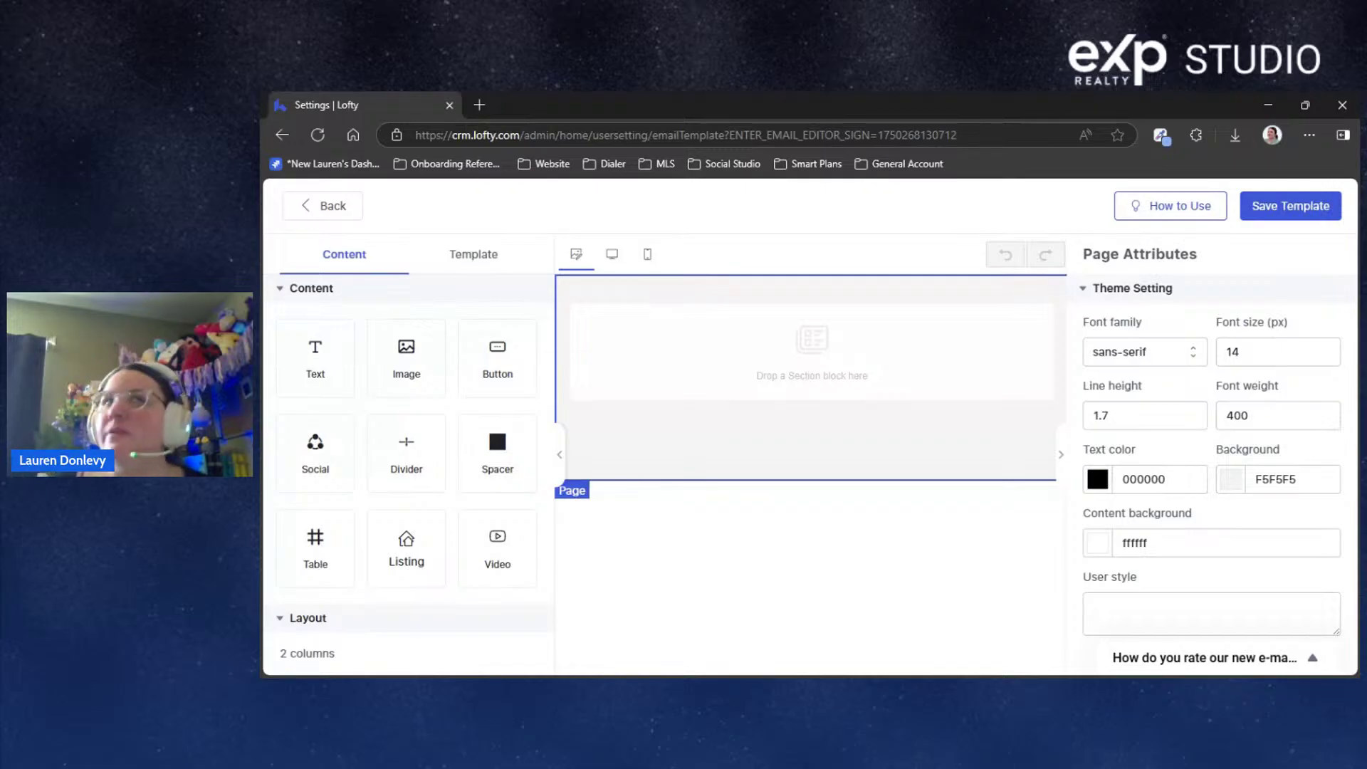
pyautogui.click(325, 211)
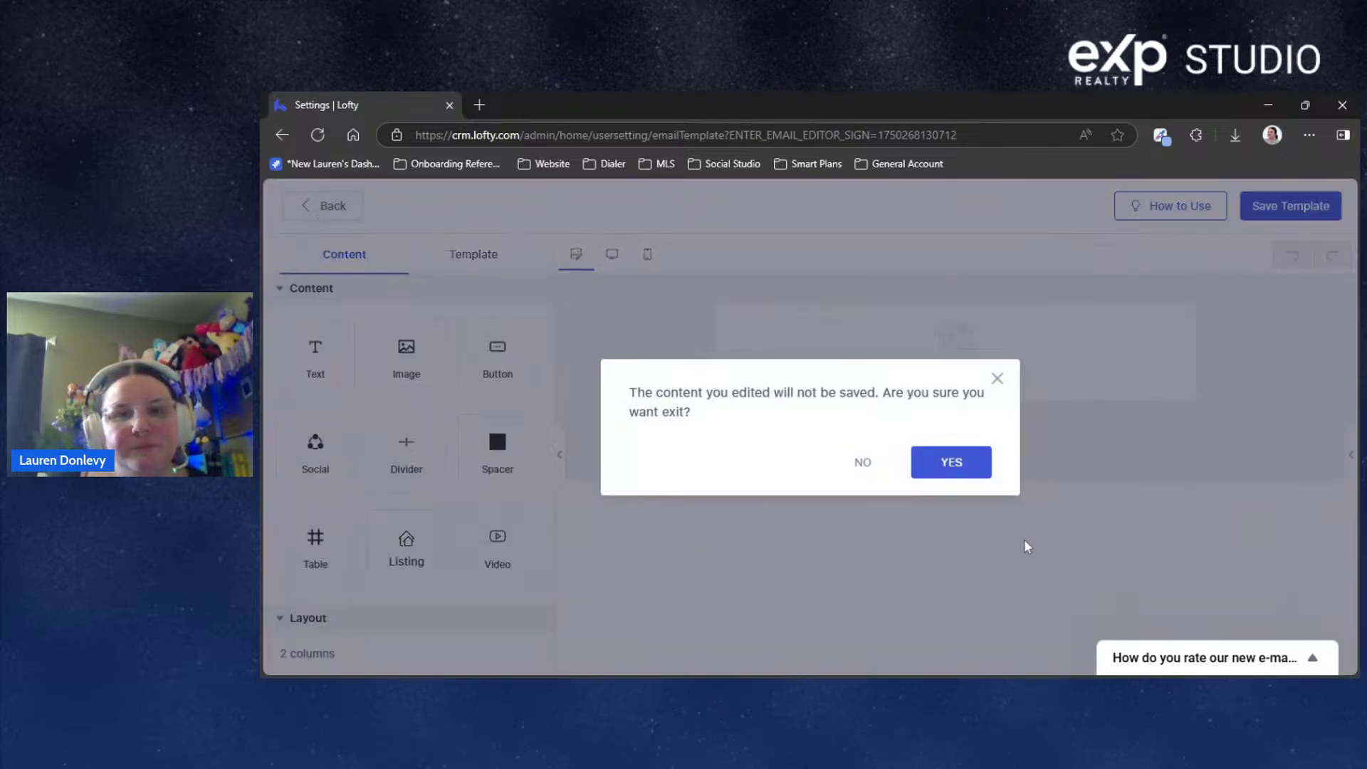
pyautogui.click(957, 462)
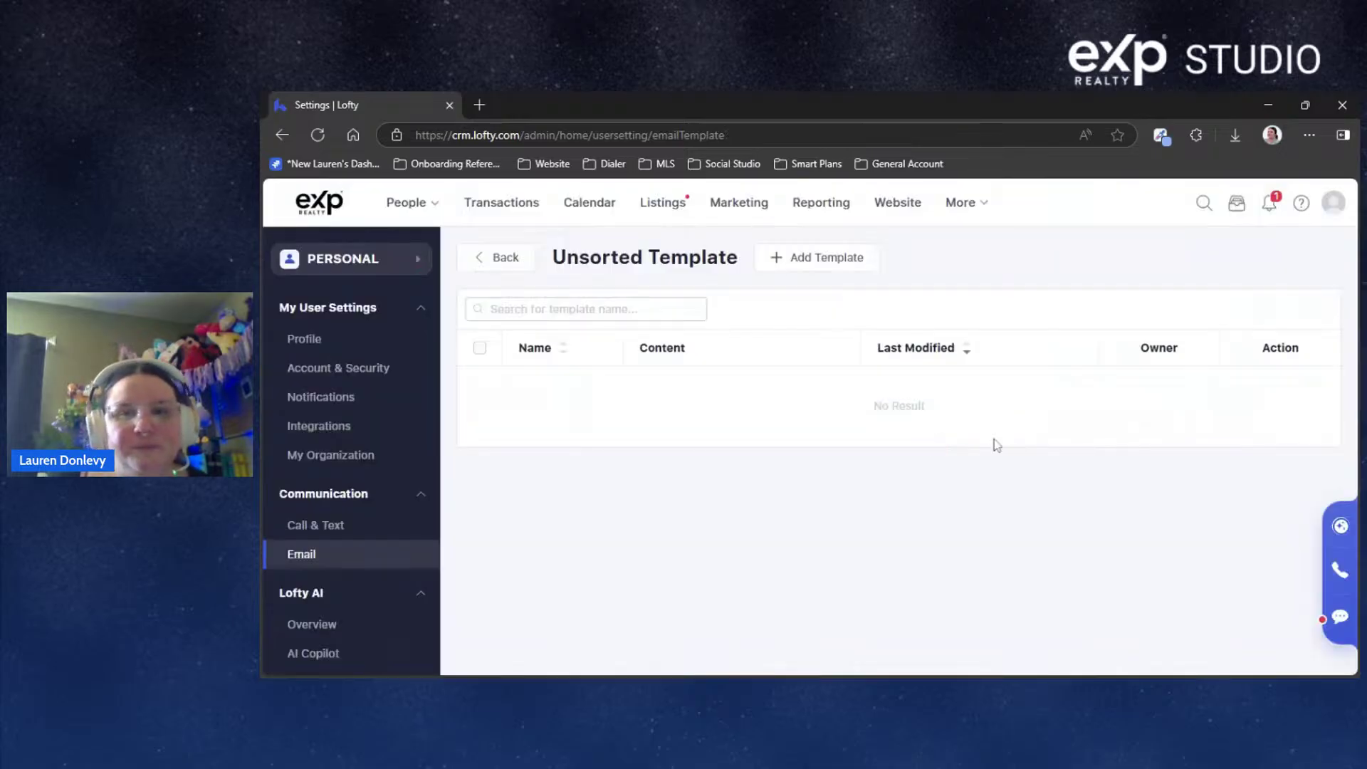
# Start another new smart plan from the marketing automation area and show its first action step
pyautogui.click(741, 206)
pyautogui.scroll(-3, 352, 404)
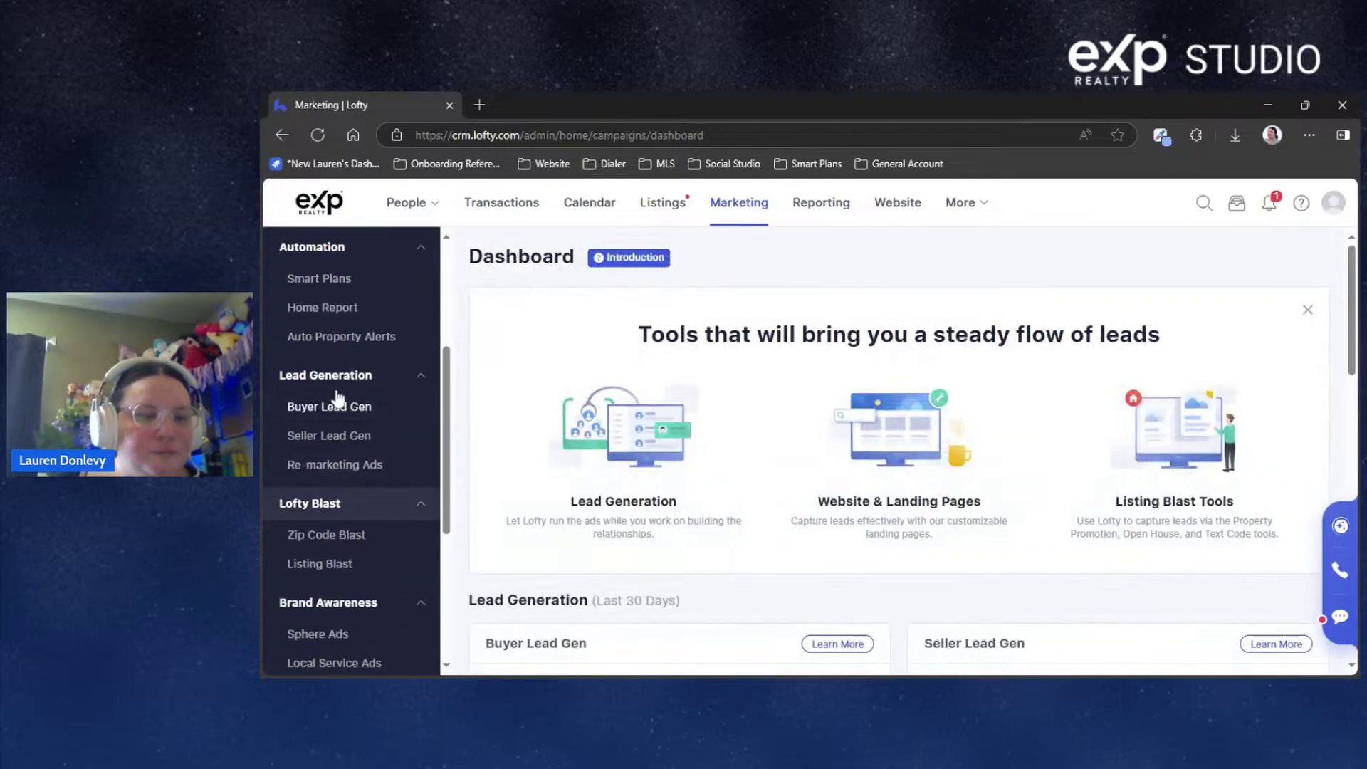
pyautogui.scroll(2, 327, 403)
pyautogui.click(347, 455)
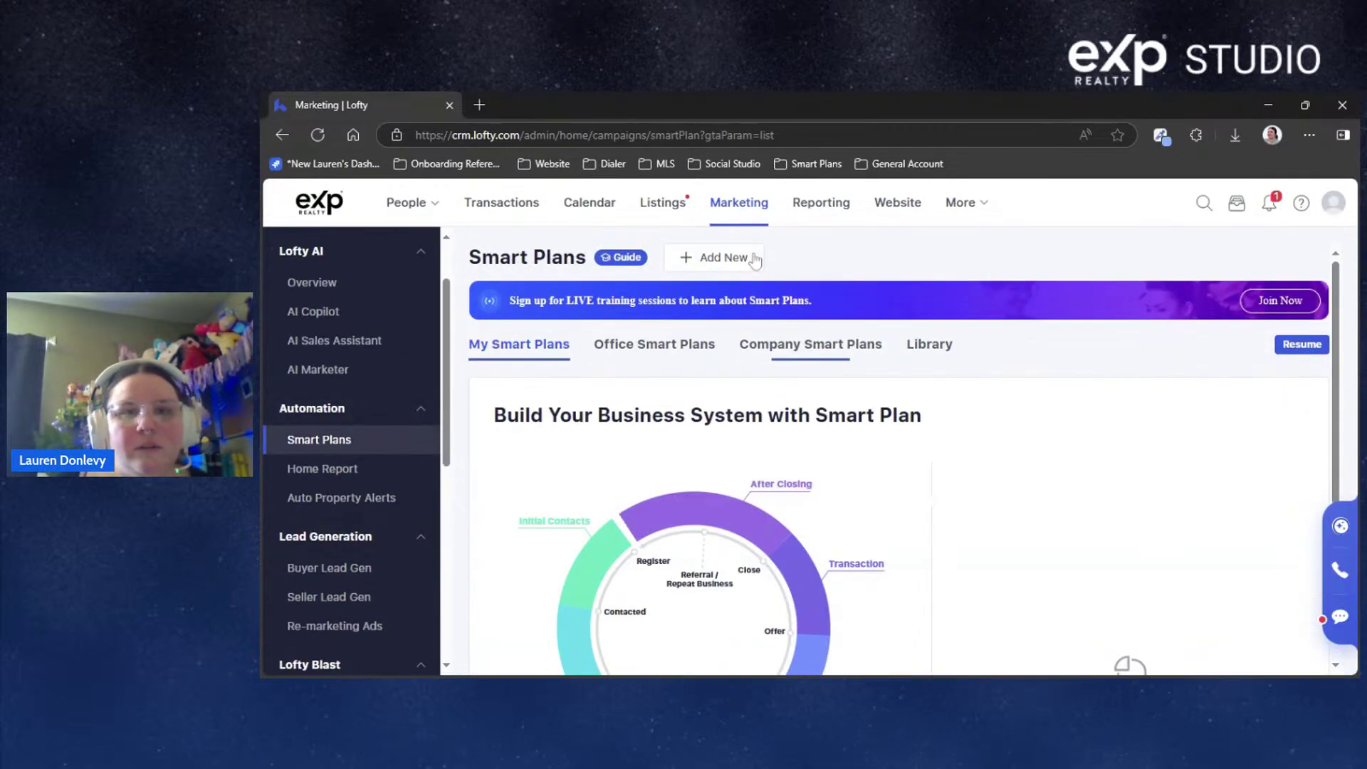
pyautogui.click(751, 258)
pyautogui.click(904, 275)
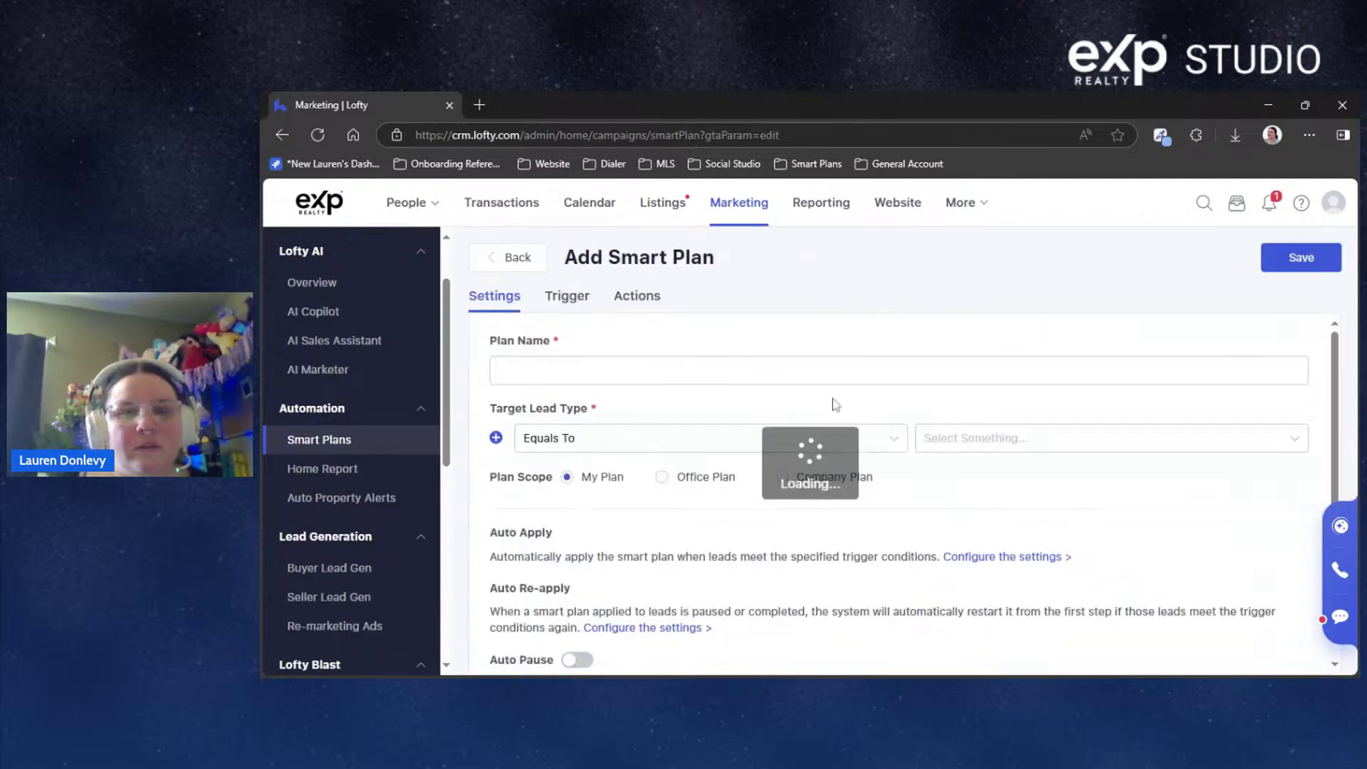
pyautogui.click(626, 301)
pyautogui.scroll(-1, 1139, 427)
pyautogui.scroll(1, 1267, 466)
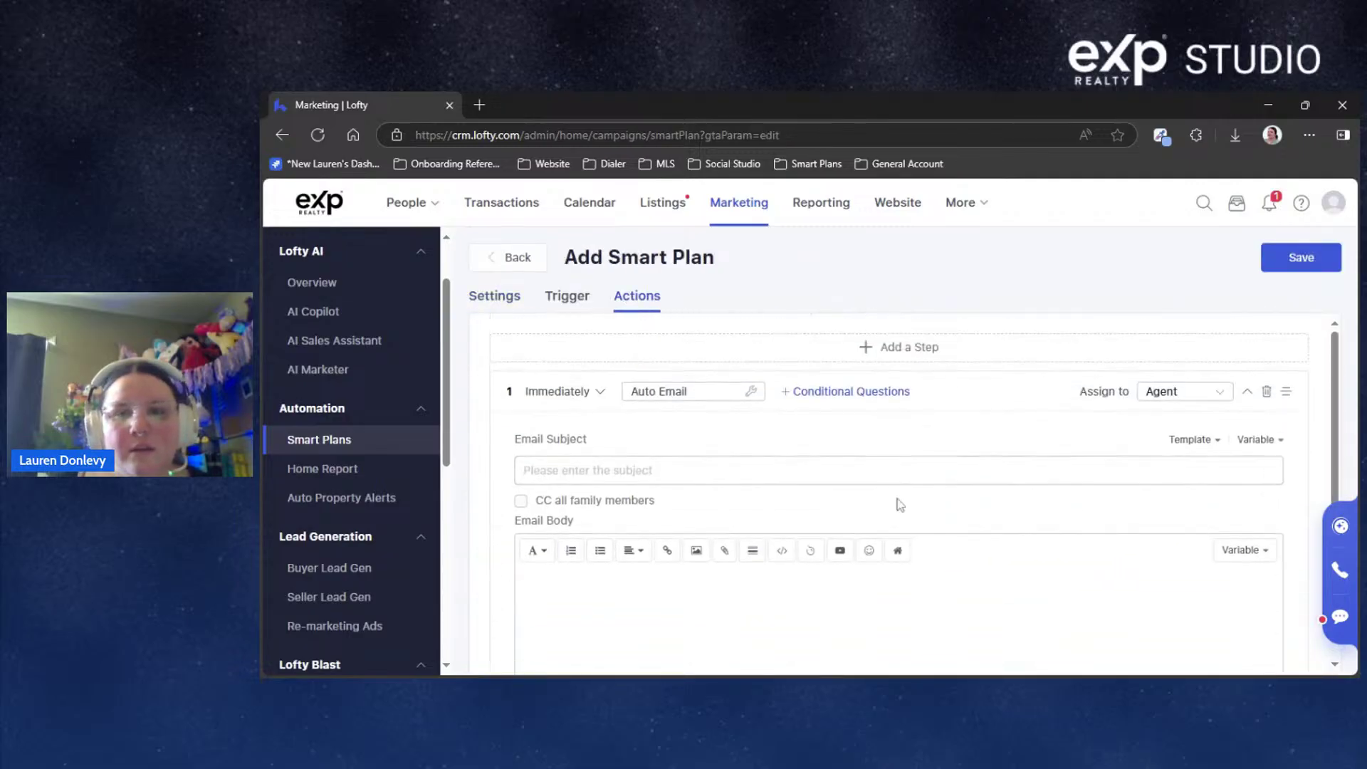
# Insert the Lead_First_Name variable into the auto email's subject, followed by a comma
pyautogui.scroll(-1, 1237, 470)
pyautogui.click(1257, 359)
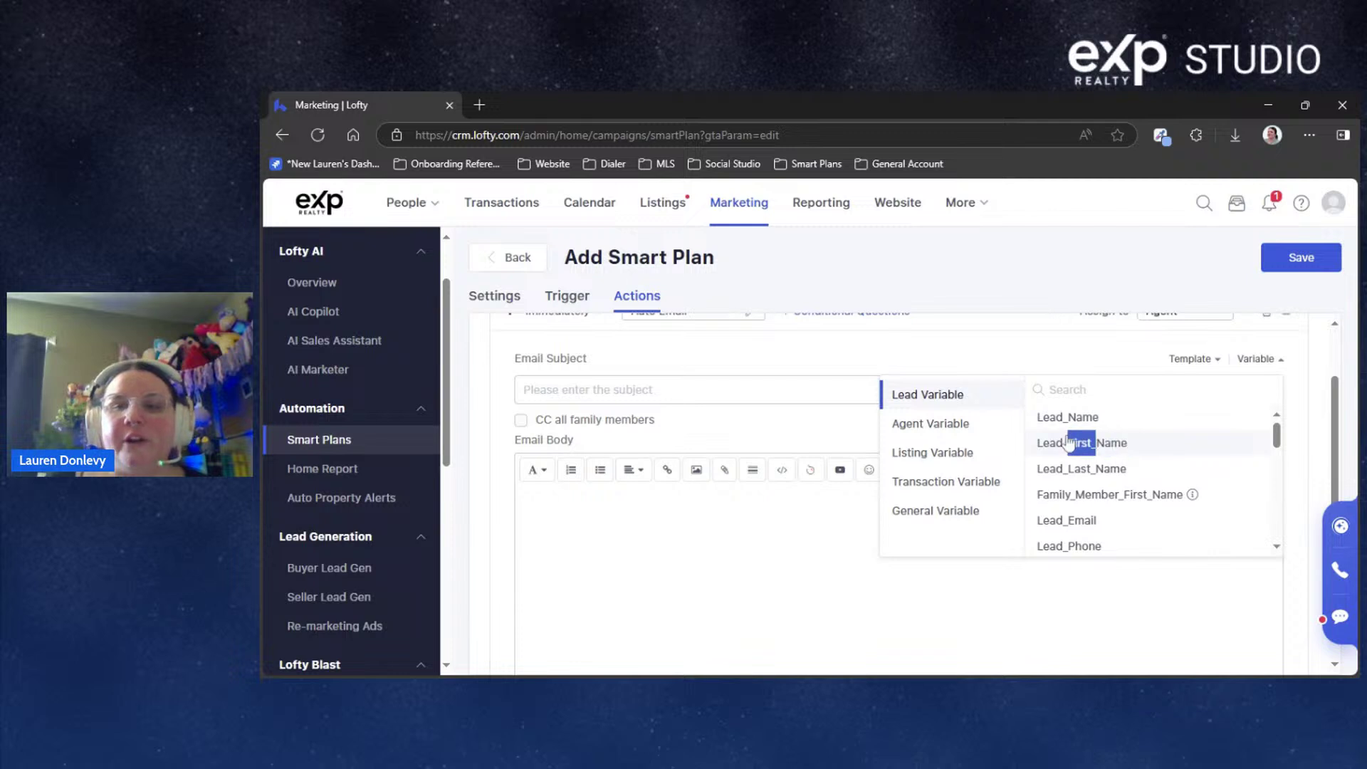
pyautogui.click(1097, 445)
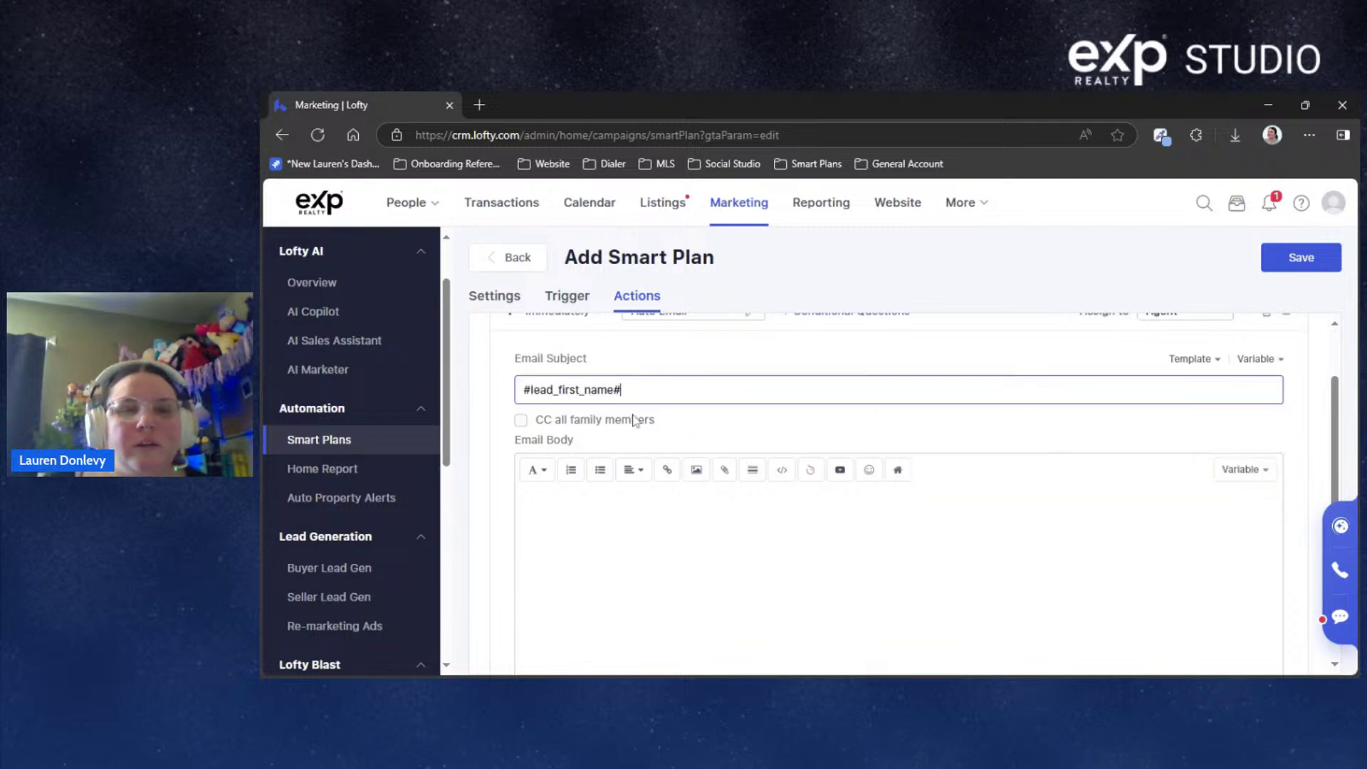
pyautogui.moveTo(633, 396); pyautogui.dragTo(484, 400)
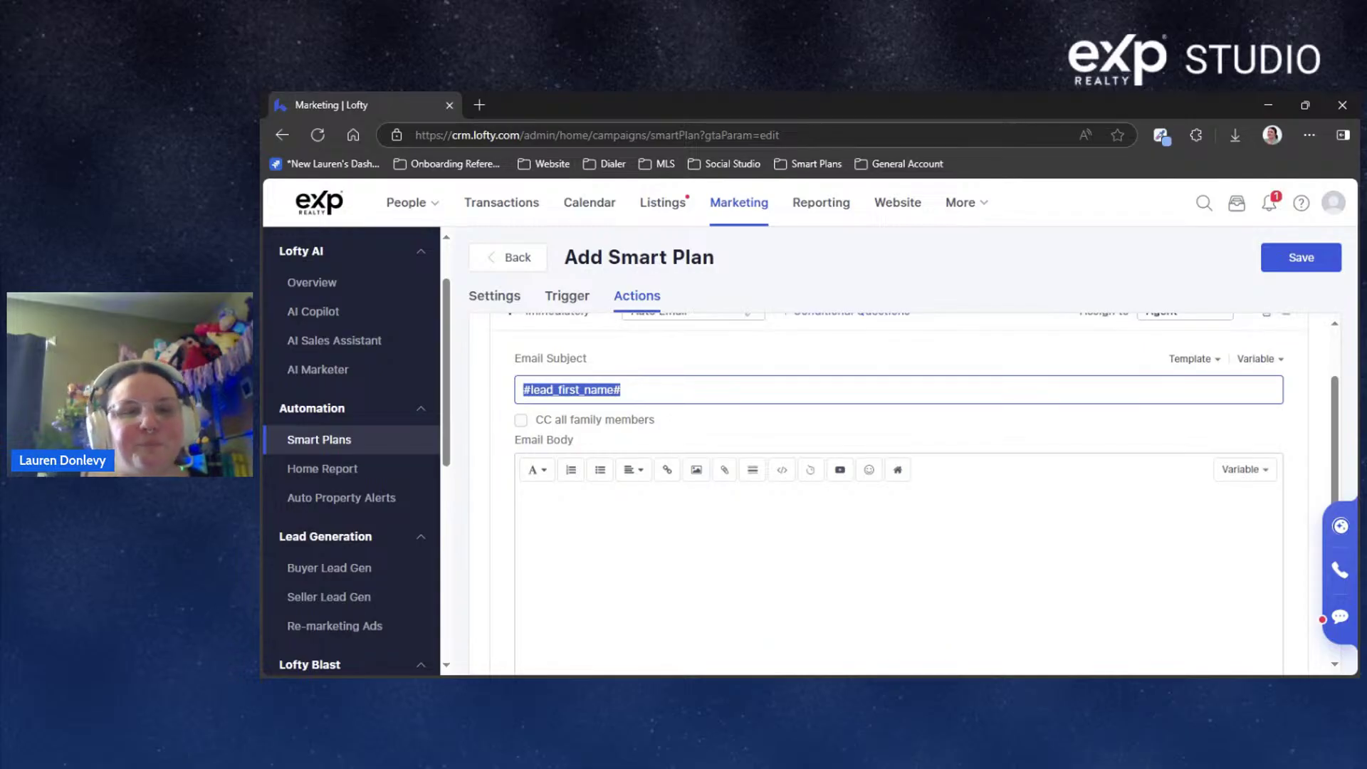
pyautogui.click(675, 391)
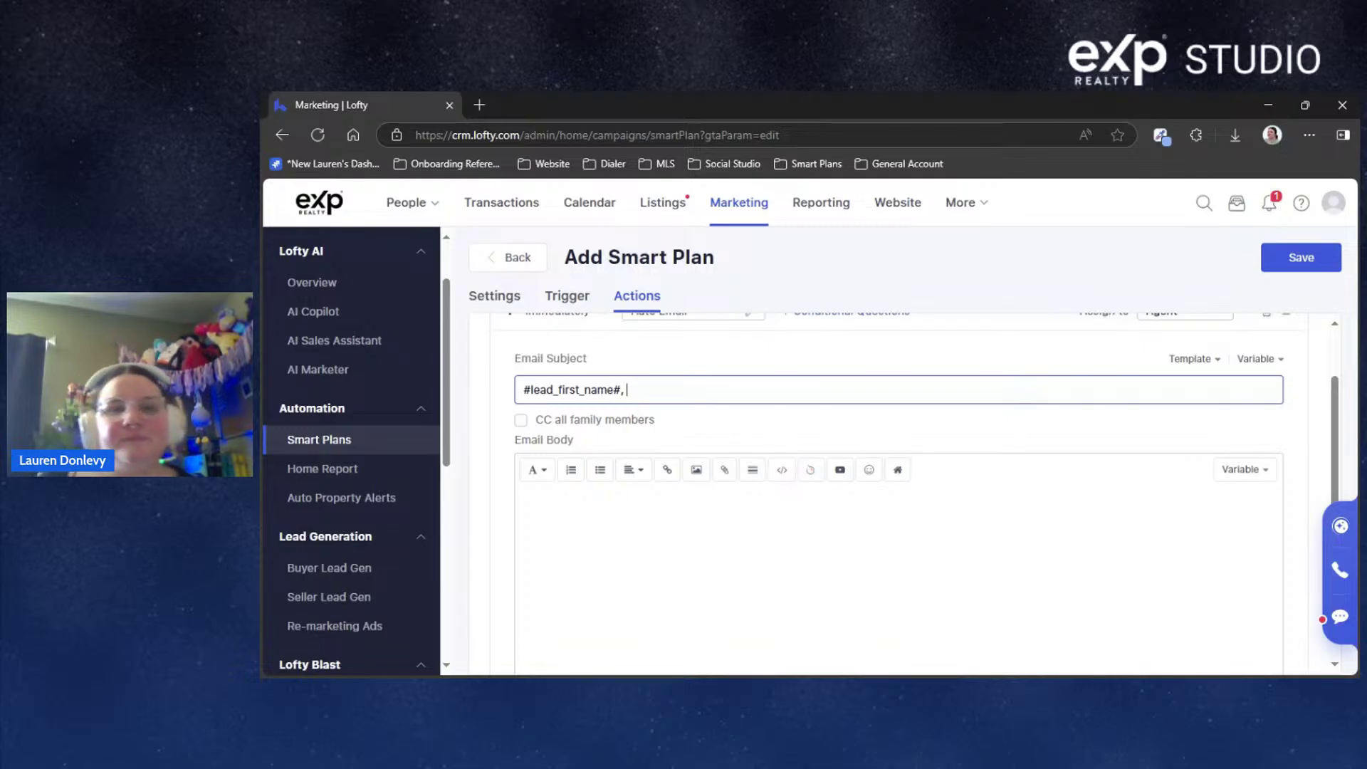
# Examine the lead variables available for the auto email's body, including family member, mailing address, seller and buyer property fields
pyautogui.click(524, 501)
pyautogui.scroll(-1, 899, 541)
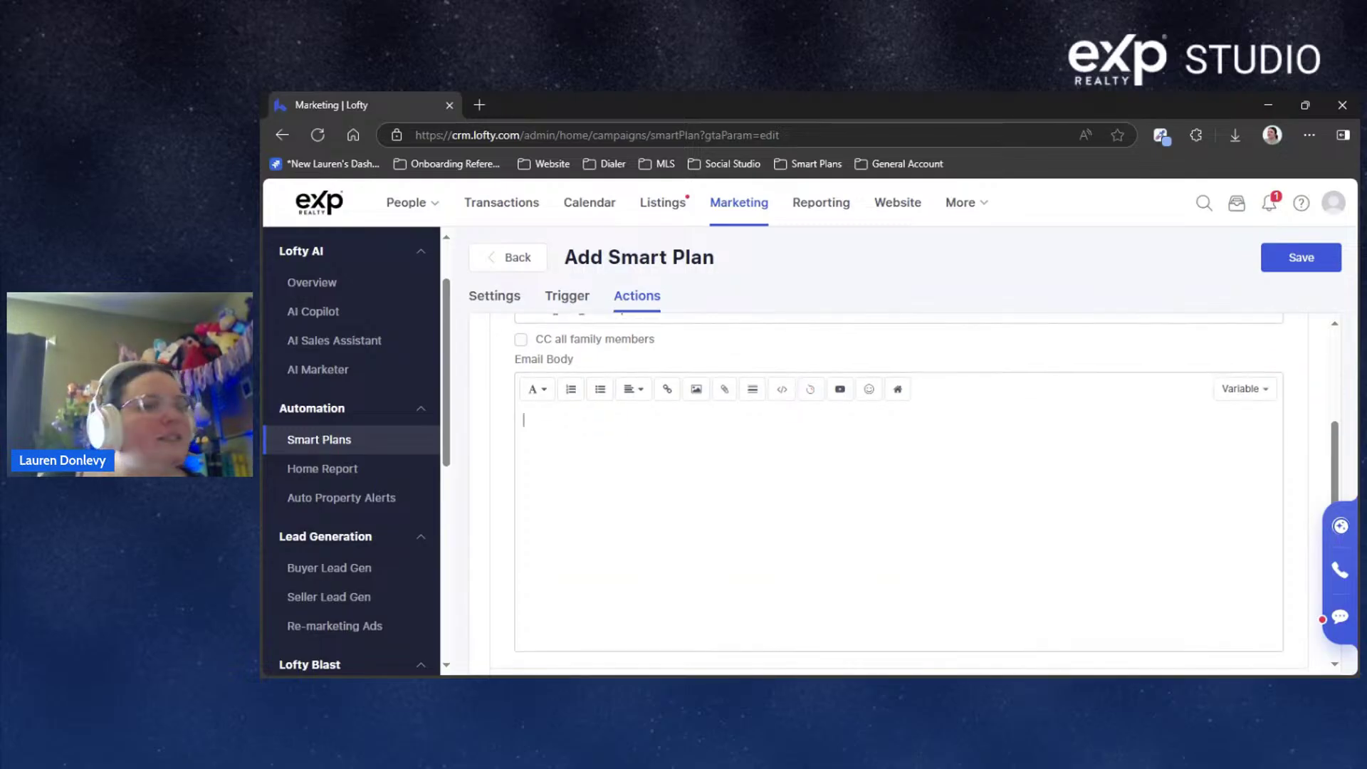
pyautogui.click(1255, 390)
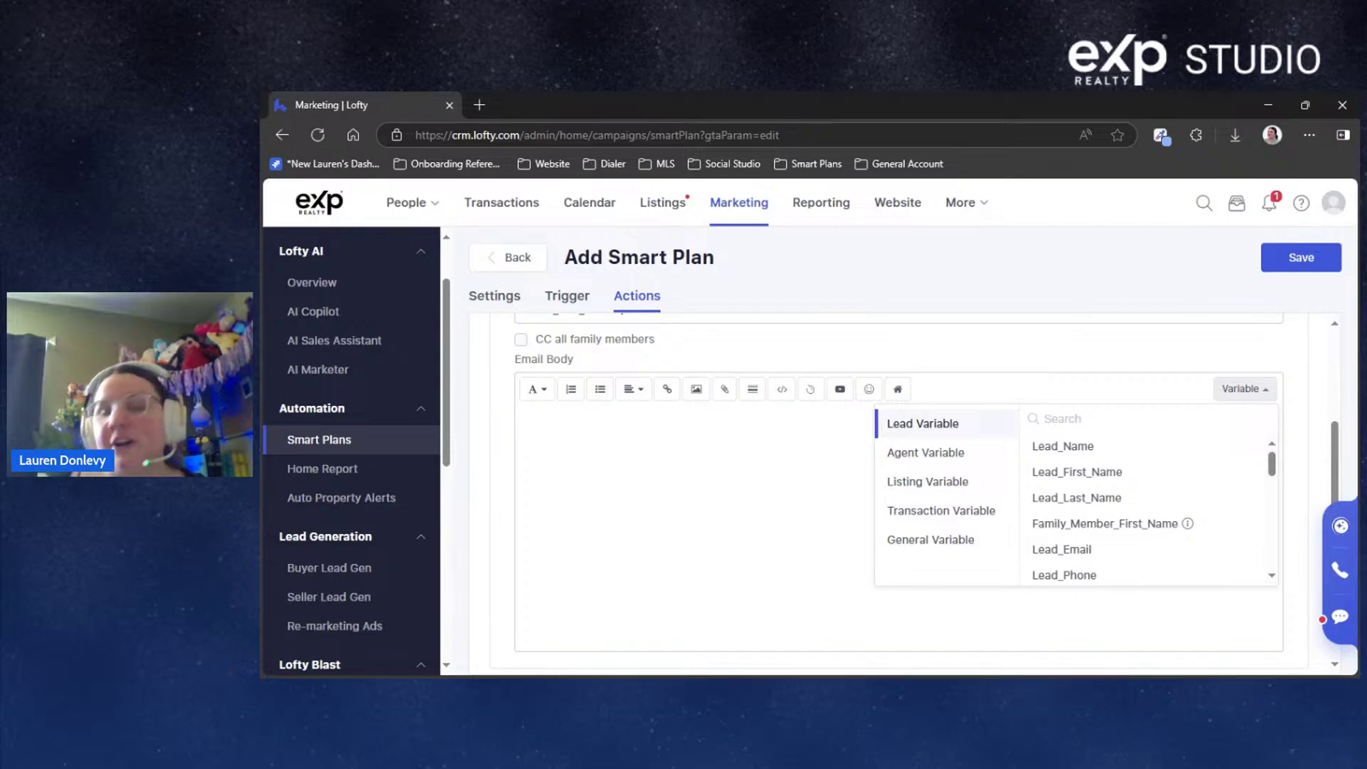
pyautogui.scroll(-8, 1135, 464)
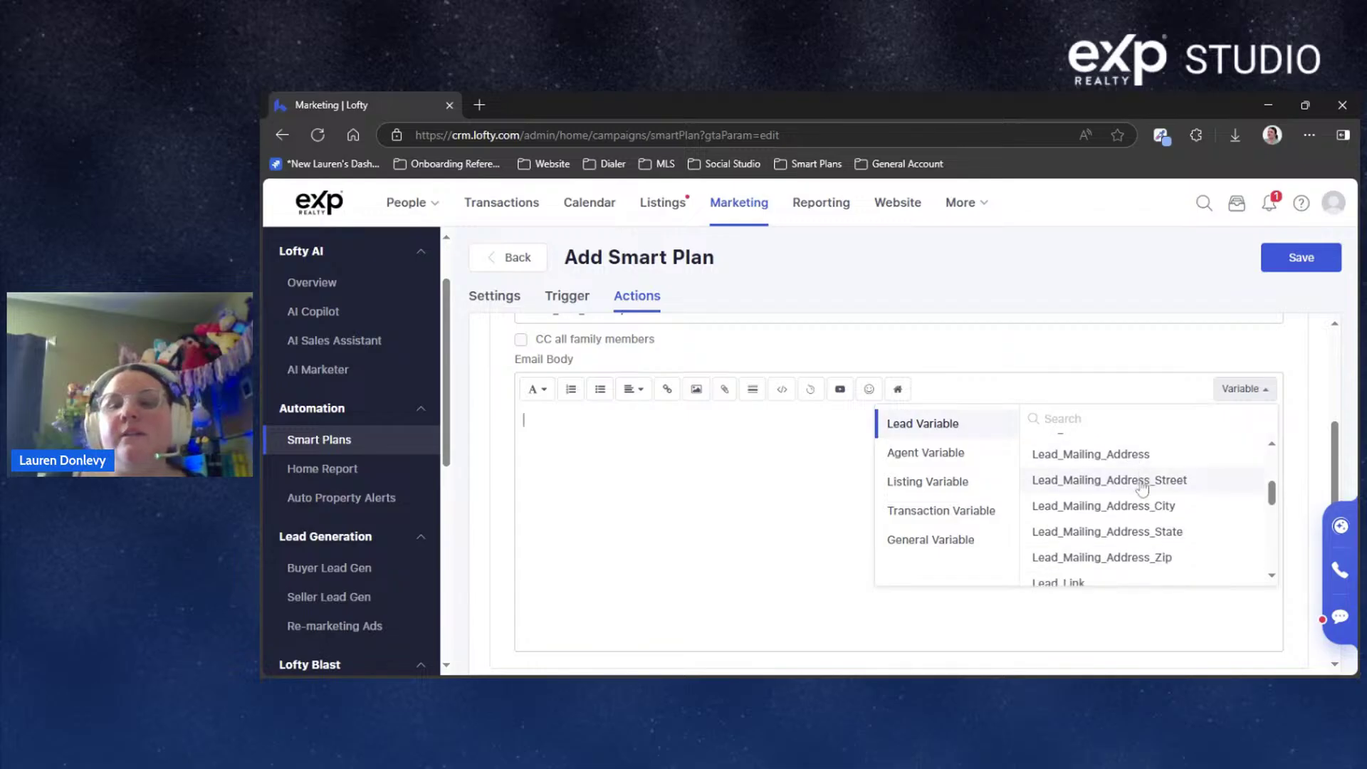
pyautogui.scroll(-4, 1100, 525)
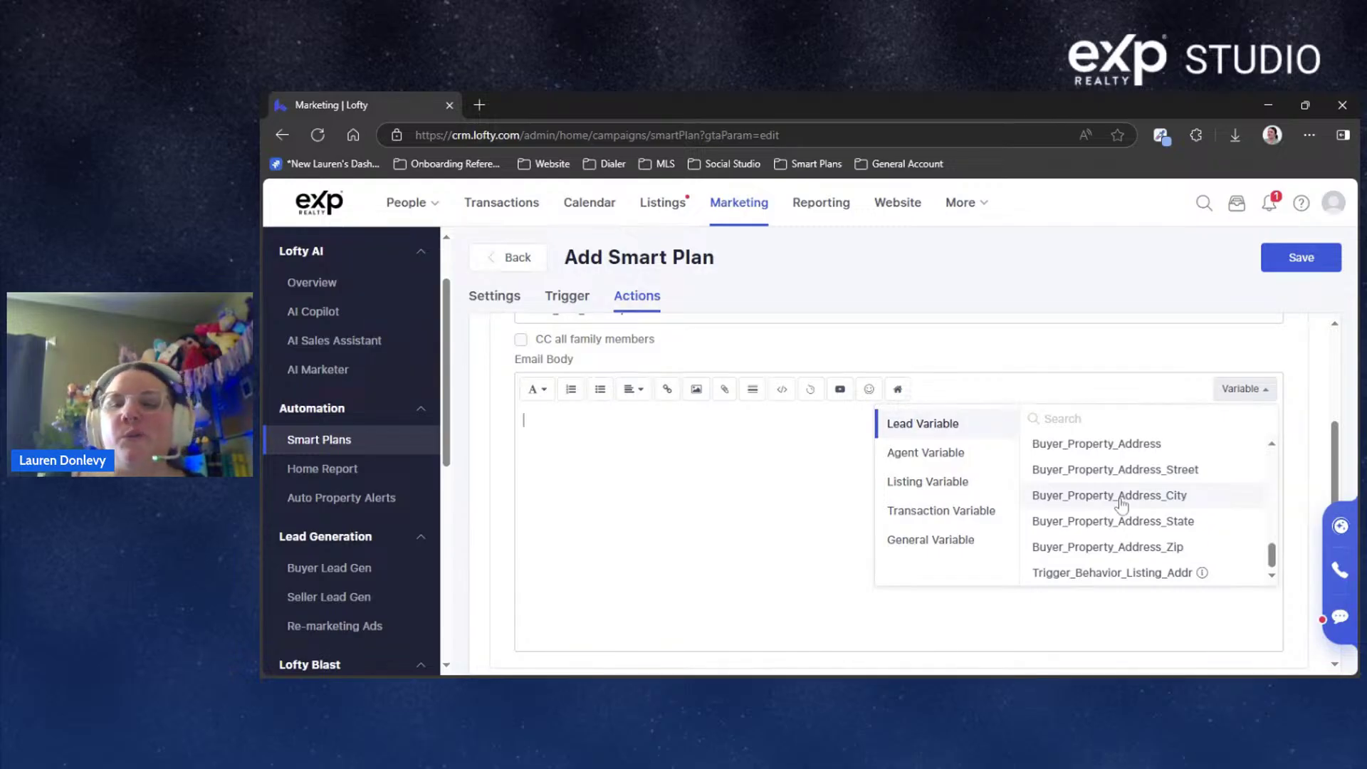
pyautogui.scroll(10, 1100, 513)
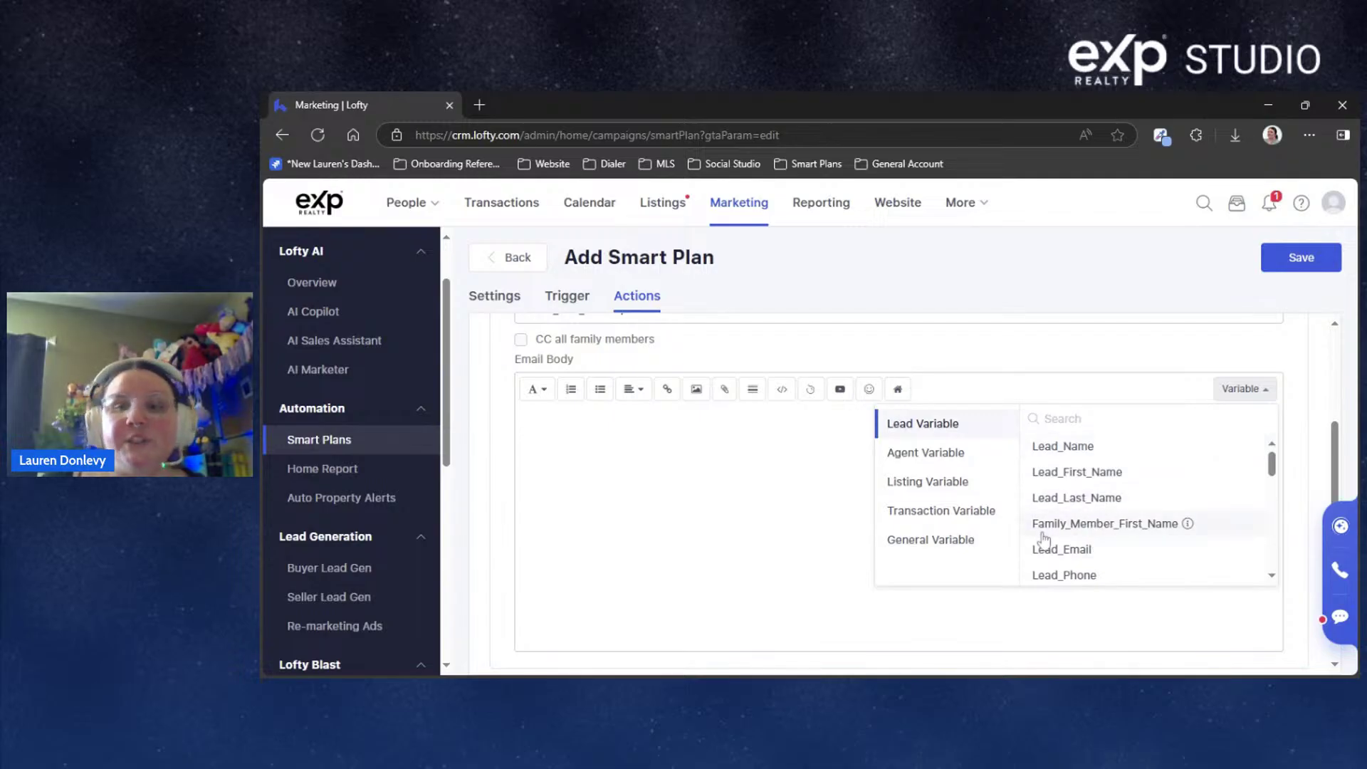
pyautogui.scroll(-2, 1147, 525)
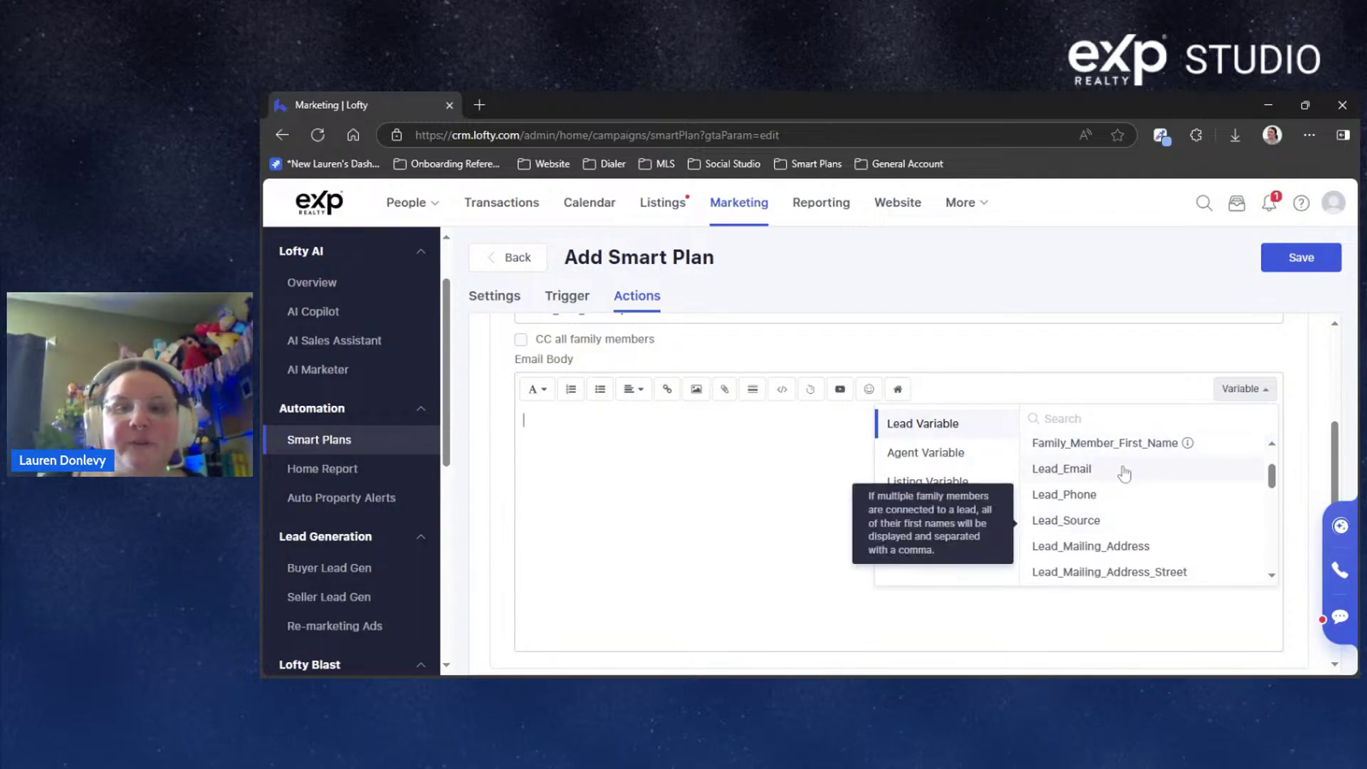
pyautogui.scroll(-2, 1188, 511)
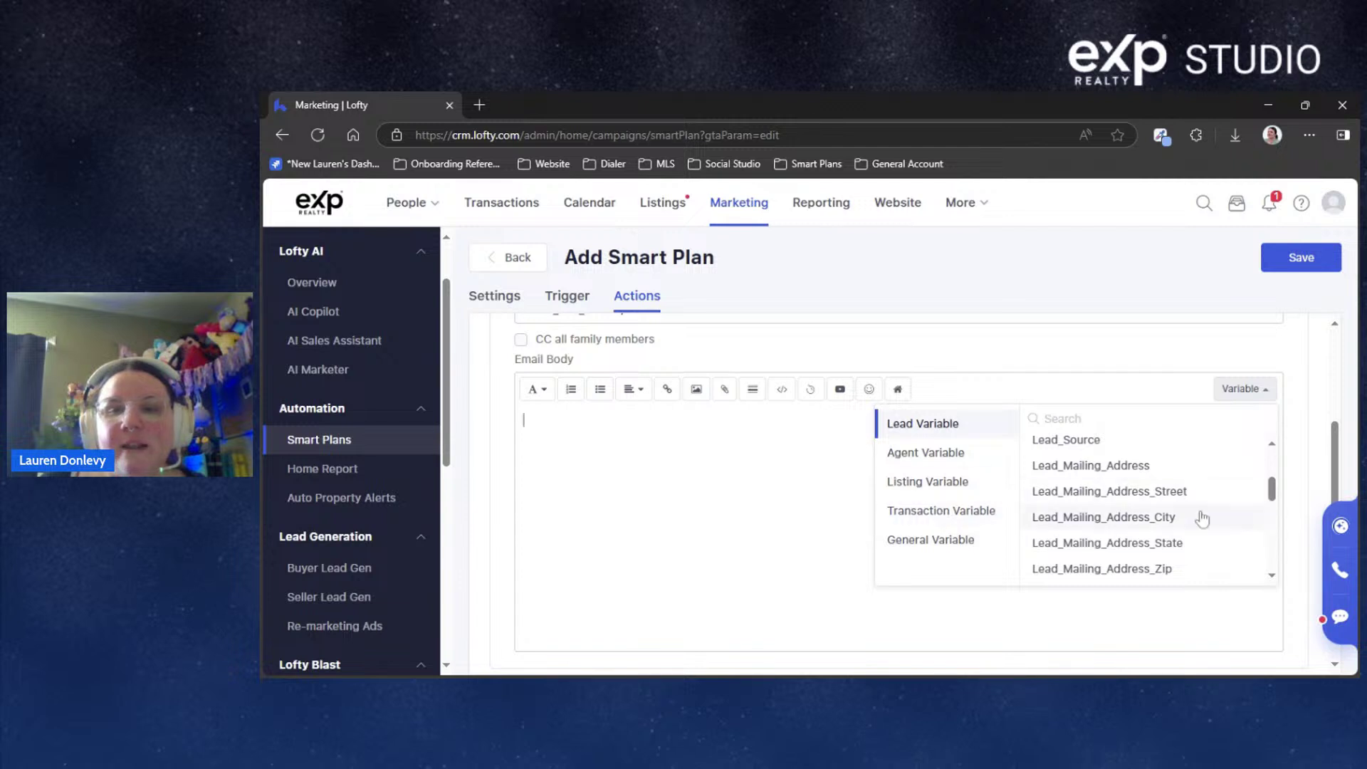
pyautogui.scroll(-2, 1192, 520)
pyautogui.scroll(-2, 1153, 520)
pyautogui.scroll(2, 1132, 512)
pyautogui.scroll(-4, 1117, 494)
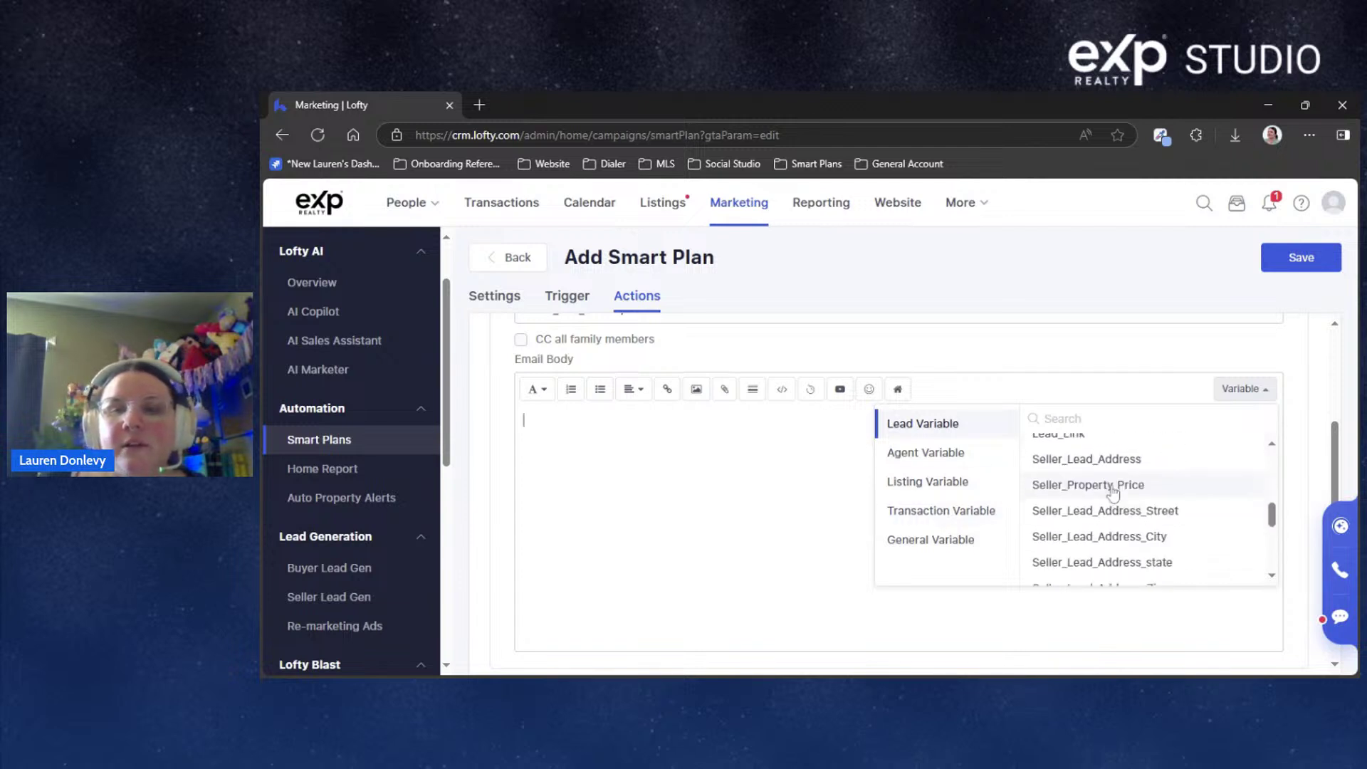
pyautogui.scroll(-5, 1118, 520)
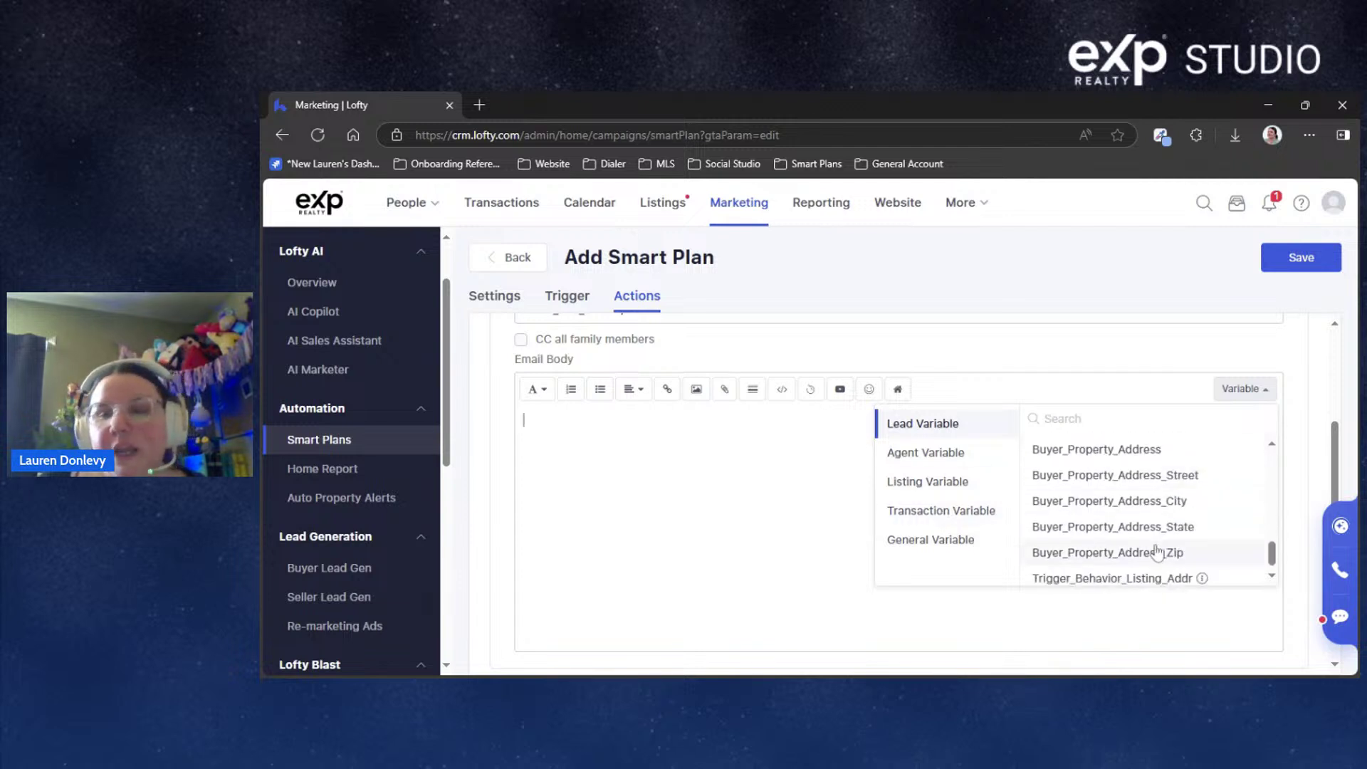
# Examine the agent variables for the auto email's body, including assigned agent and assistant fields, and show the listing variables
pyautogui.click(976, 461)
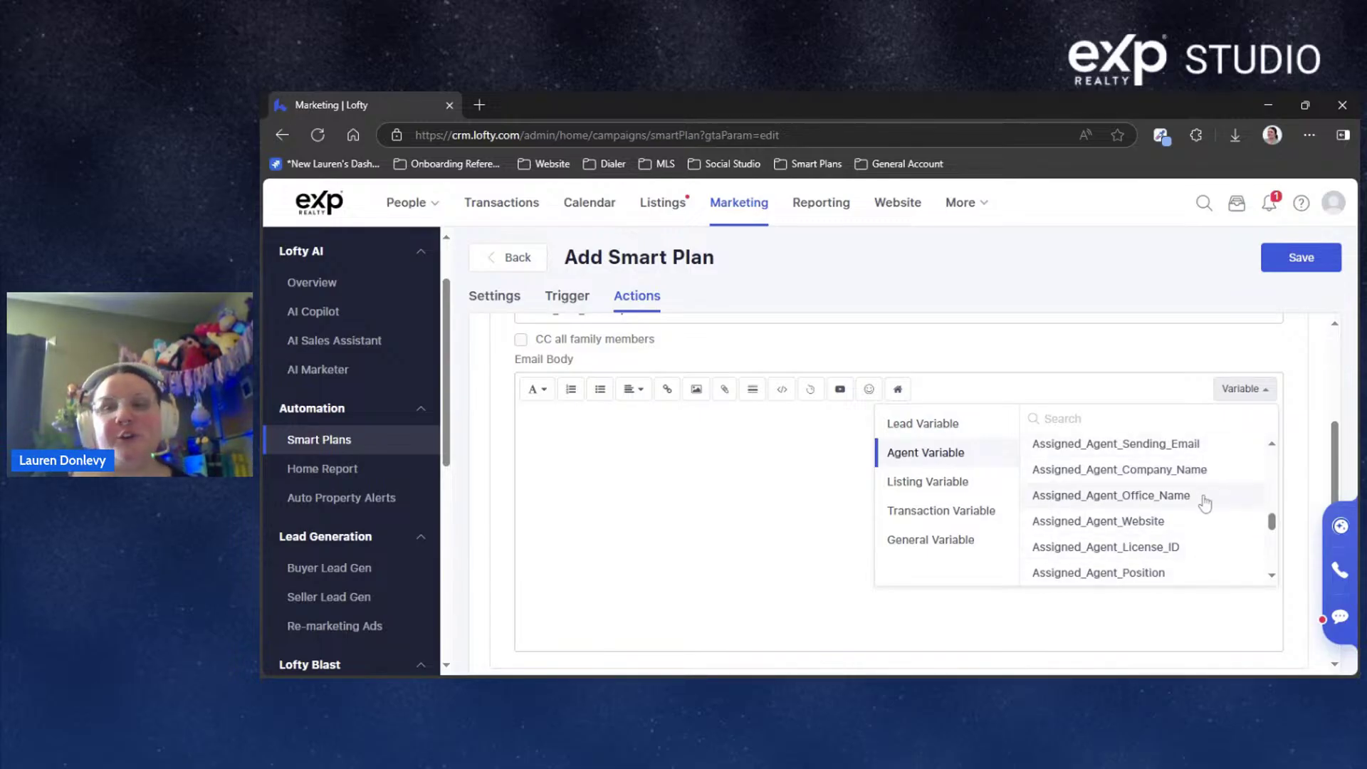
pyautogui.scroll(-3, 1175, 516)
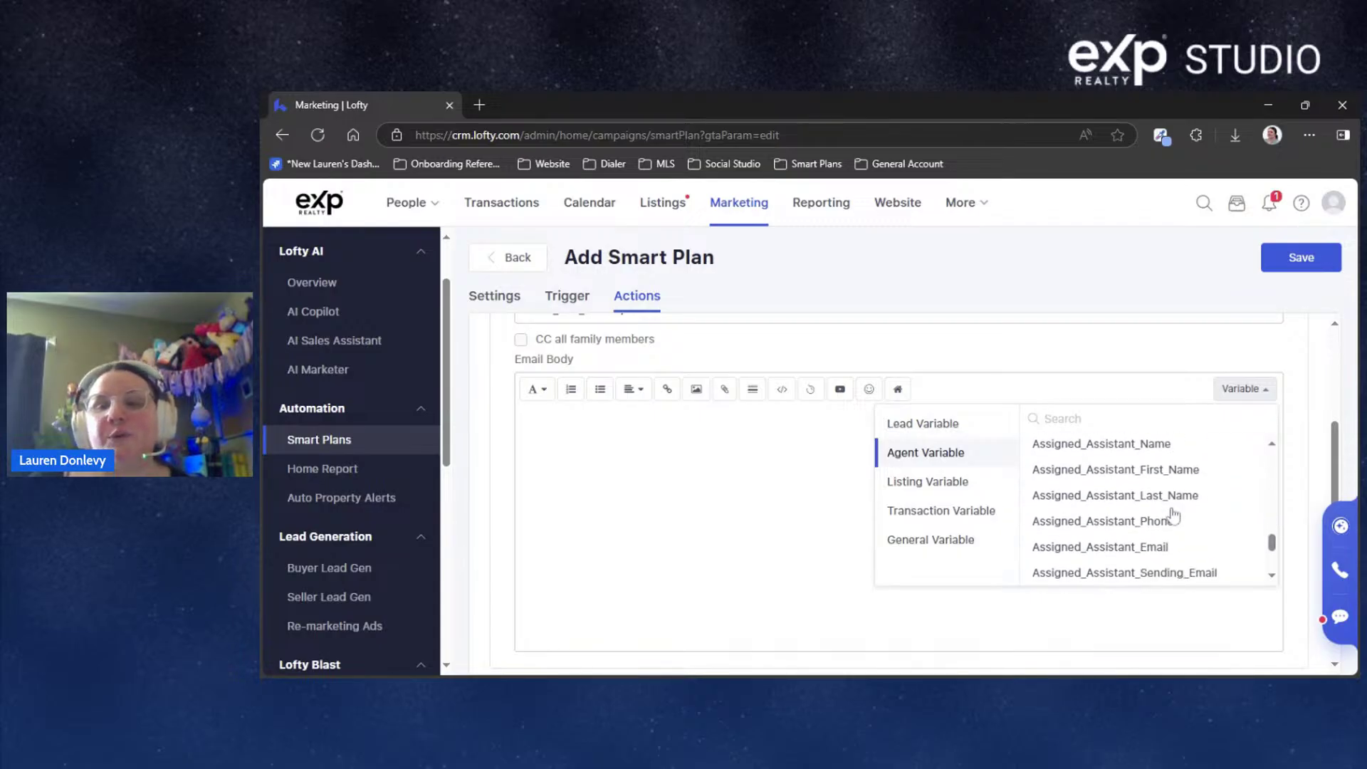
pyautogui.scroll(-2, 1173, 516)
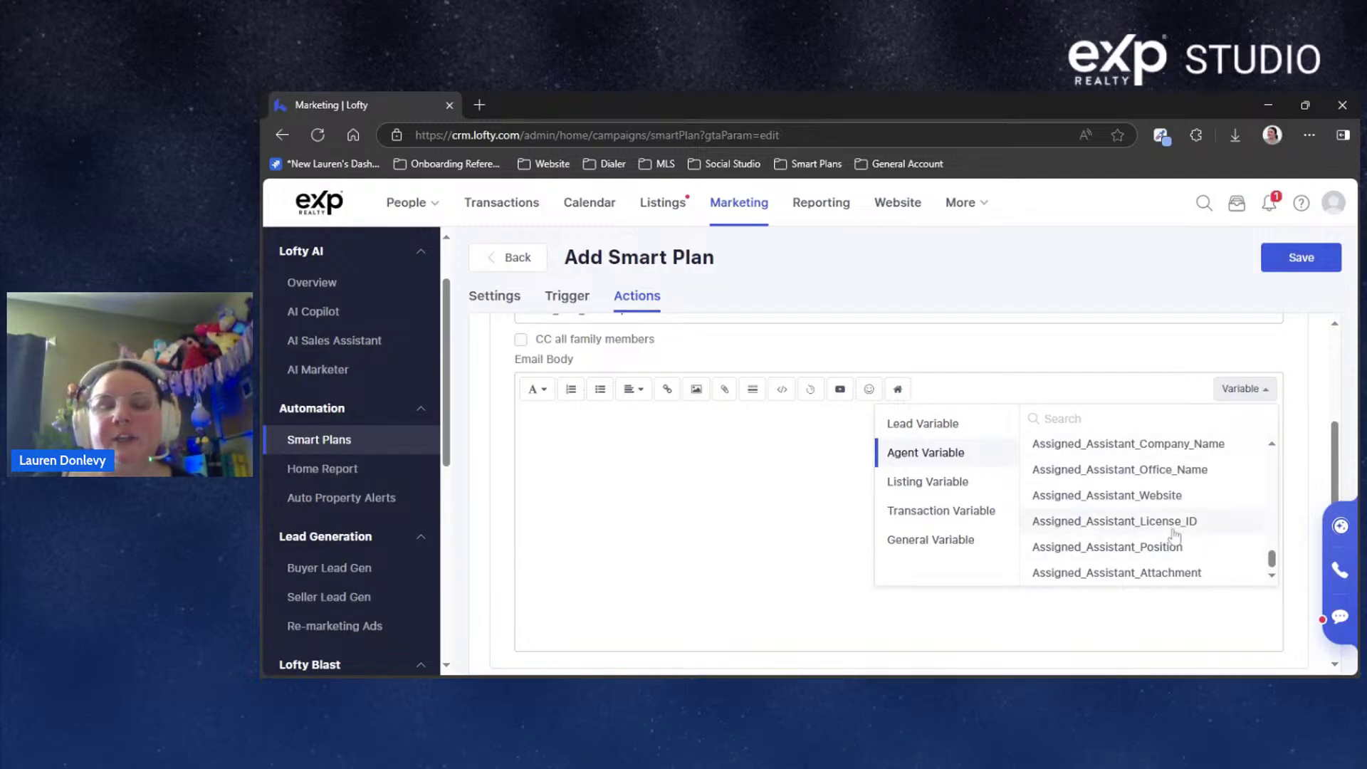
pyautogui.click(915, 483)
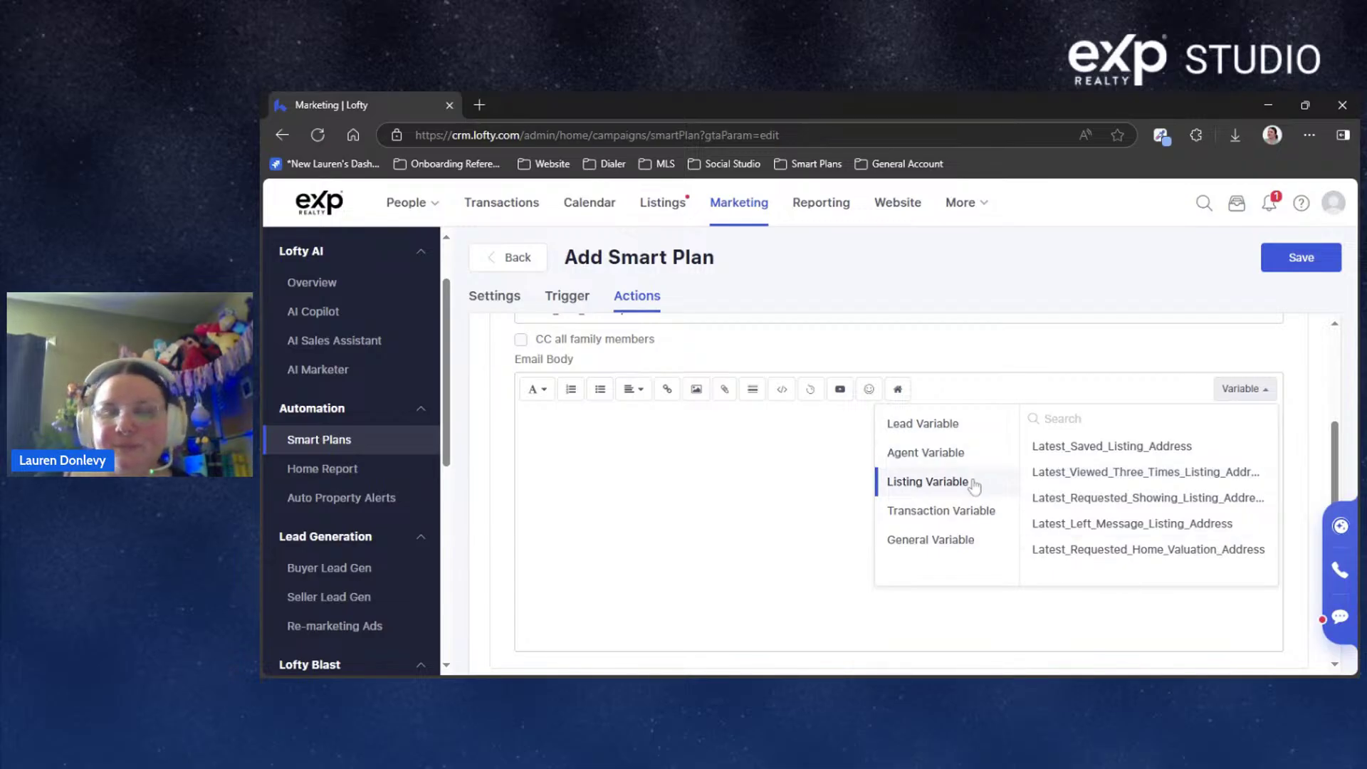
# Examine the transaction variables and general variables available for the auto email's body, and close the variable list
pyautogui.click(916, 516)
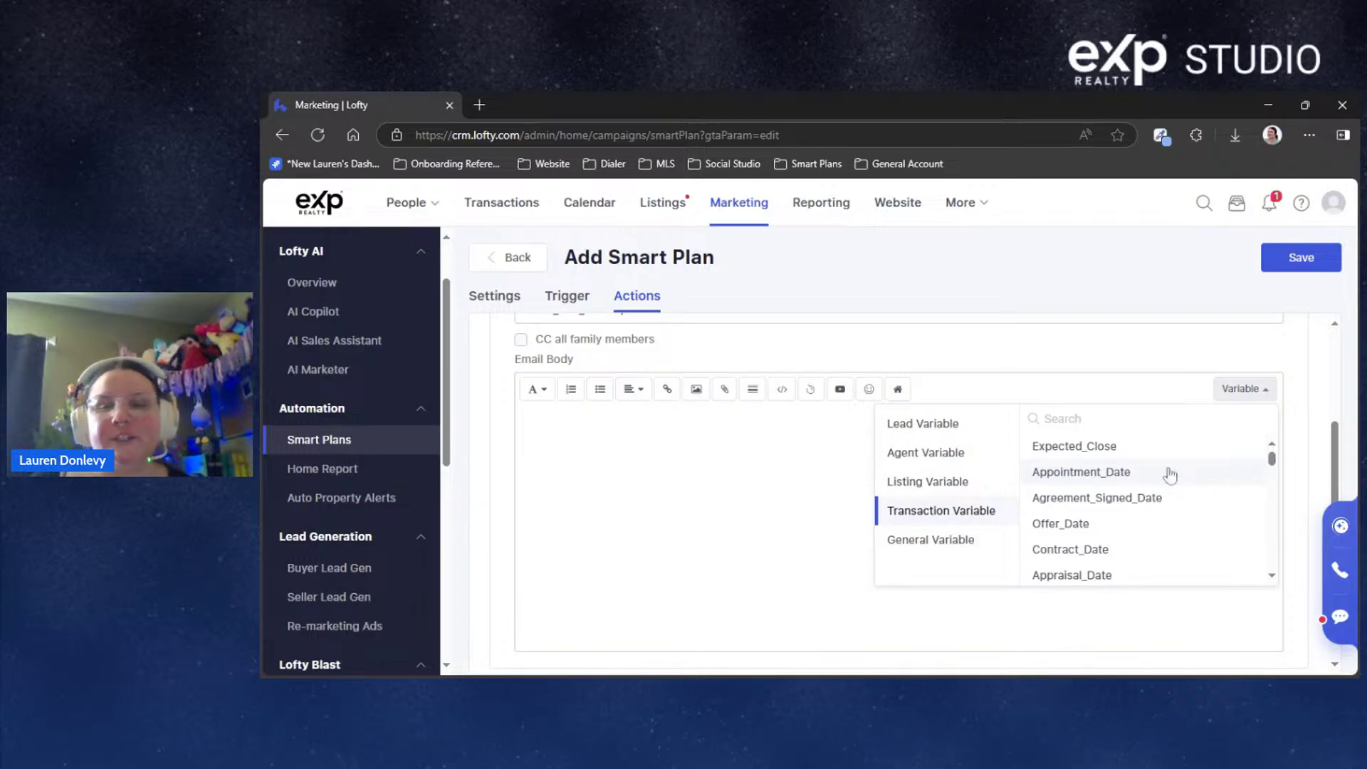
pyautogui.scroll(-4, 1160, 475)
pyautogui.scroll(-10, 1144, 483)
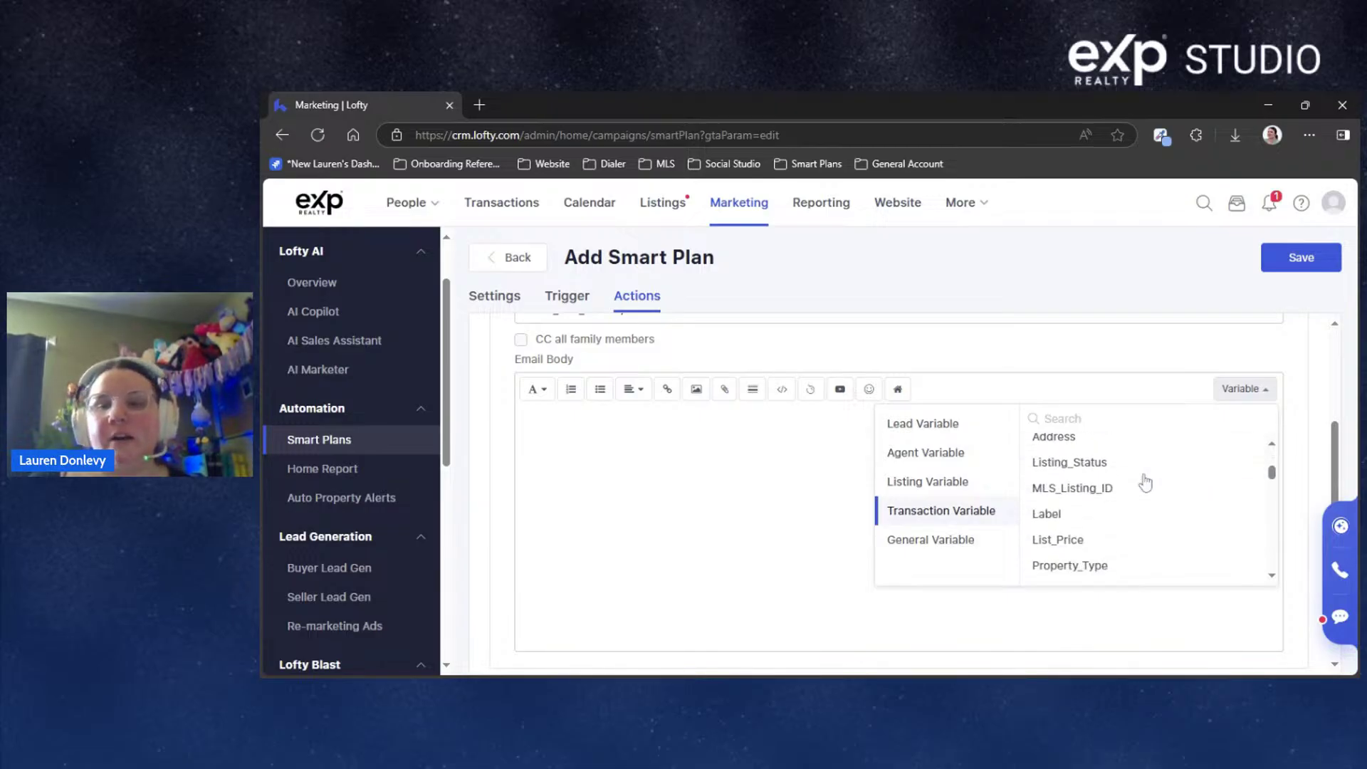
pyautogui.scroll(-3, 1139, 506)
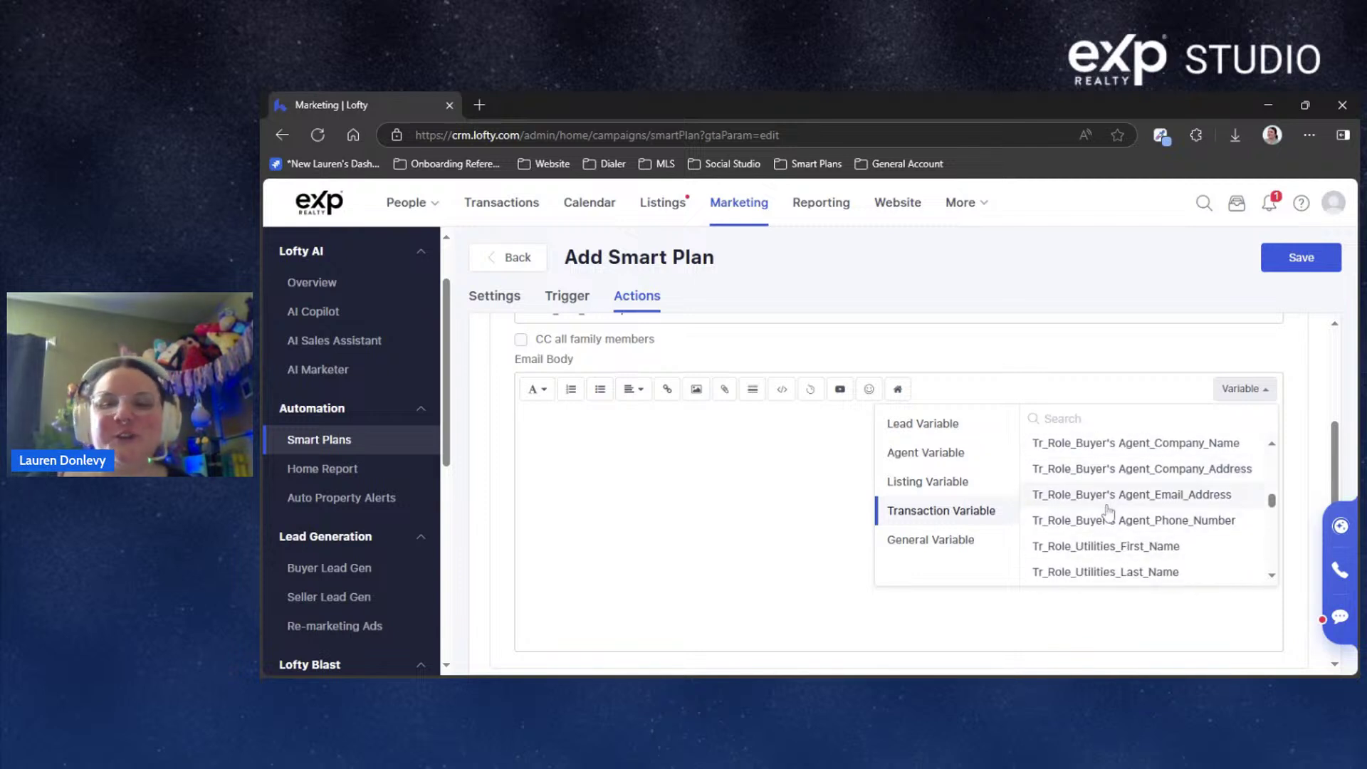
pyautogui.scroll(-5, 1108, 511)
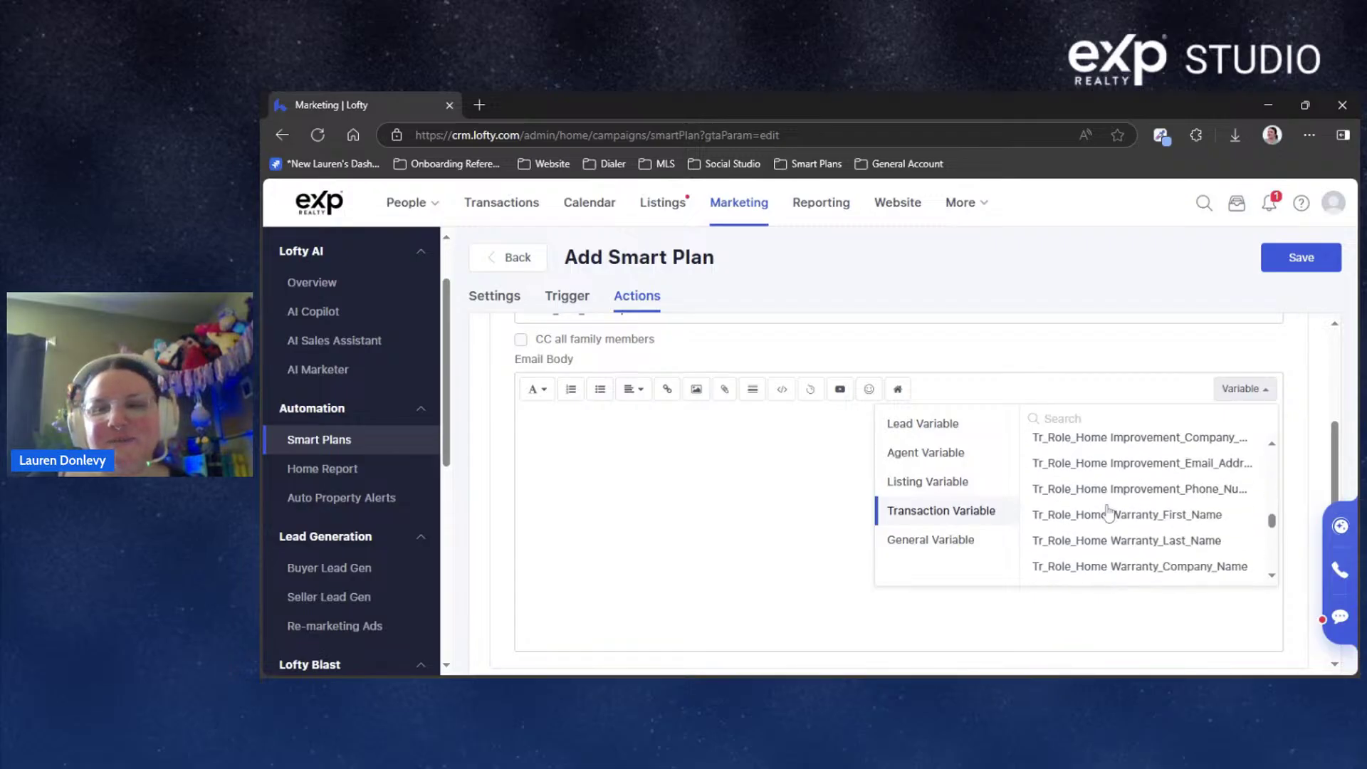
pyautogui.scroll(-5, 1108, 511)
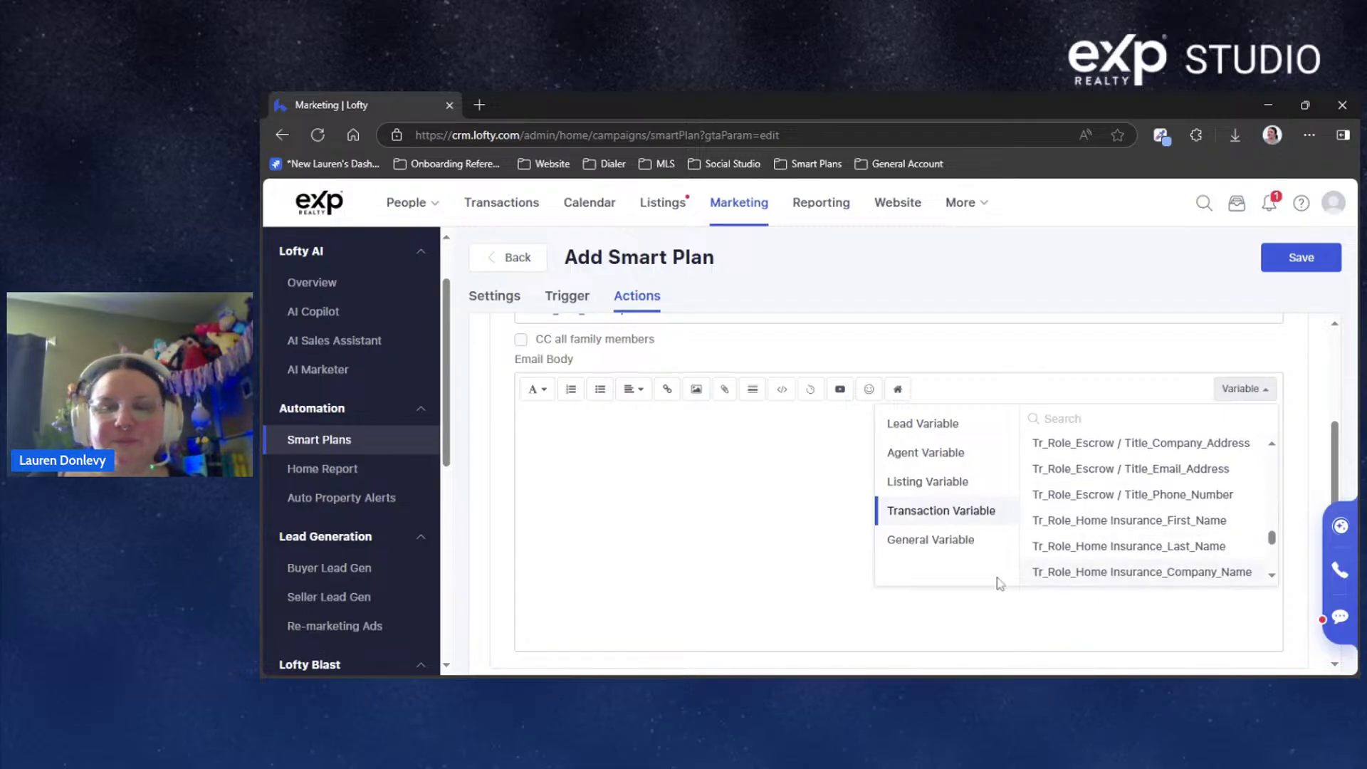
pyautogui.click(932, 543)
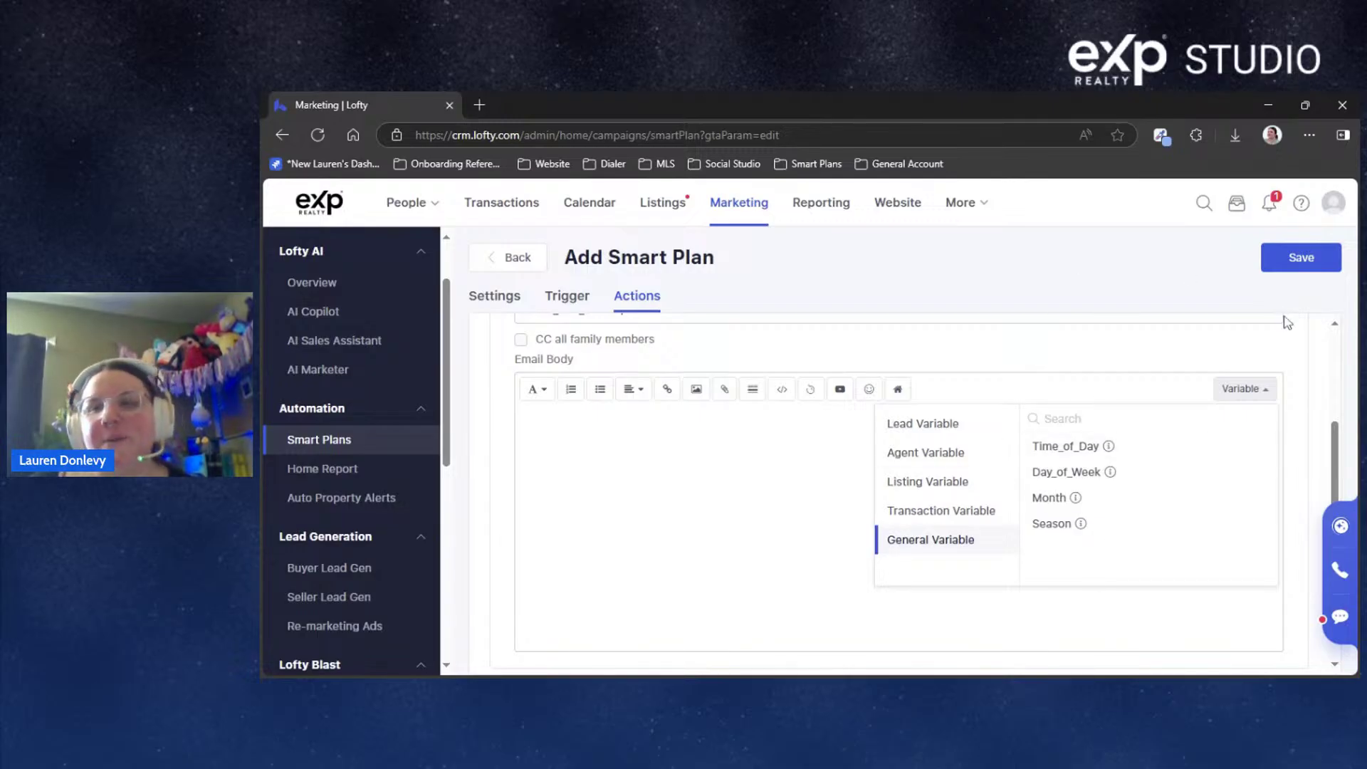
pyautogui.click(1289, 353)
# Show the font choices and the Insert Listings options for the auto email's body without applying any
pyautogui.scroll(-1, 898, 491)
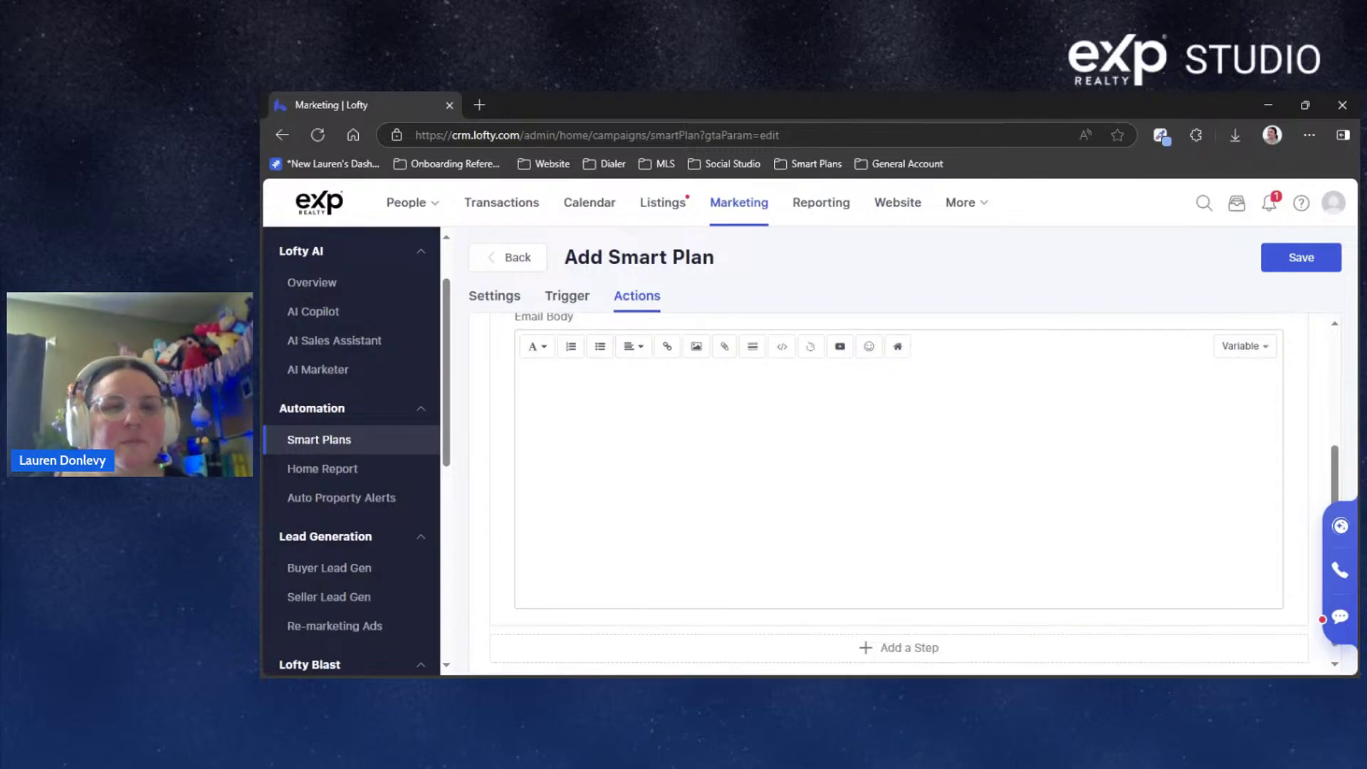
pyautogui.scroll(1, 899, 492)
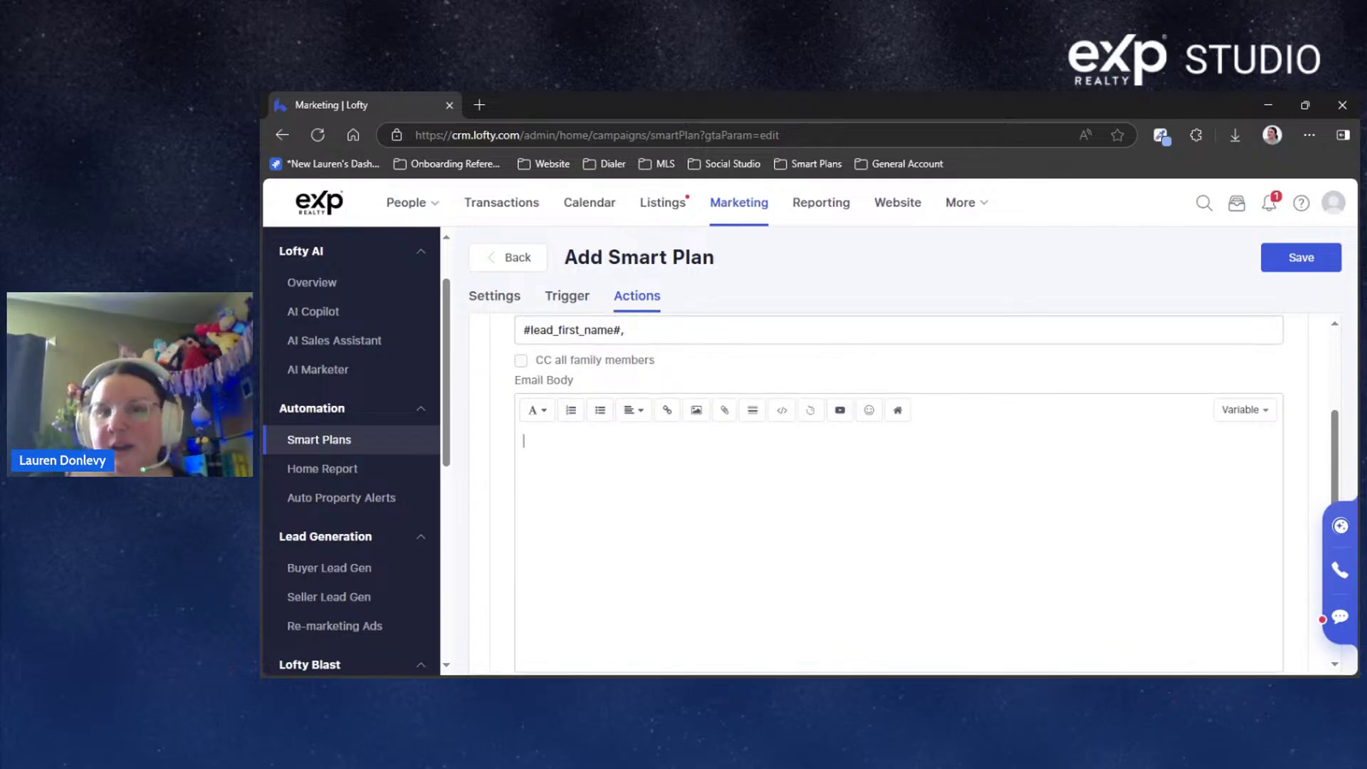
pyautogui.click(544, 413)
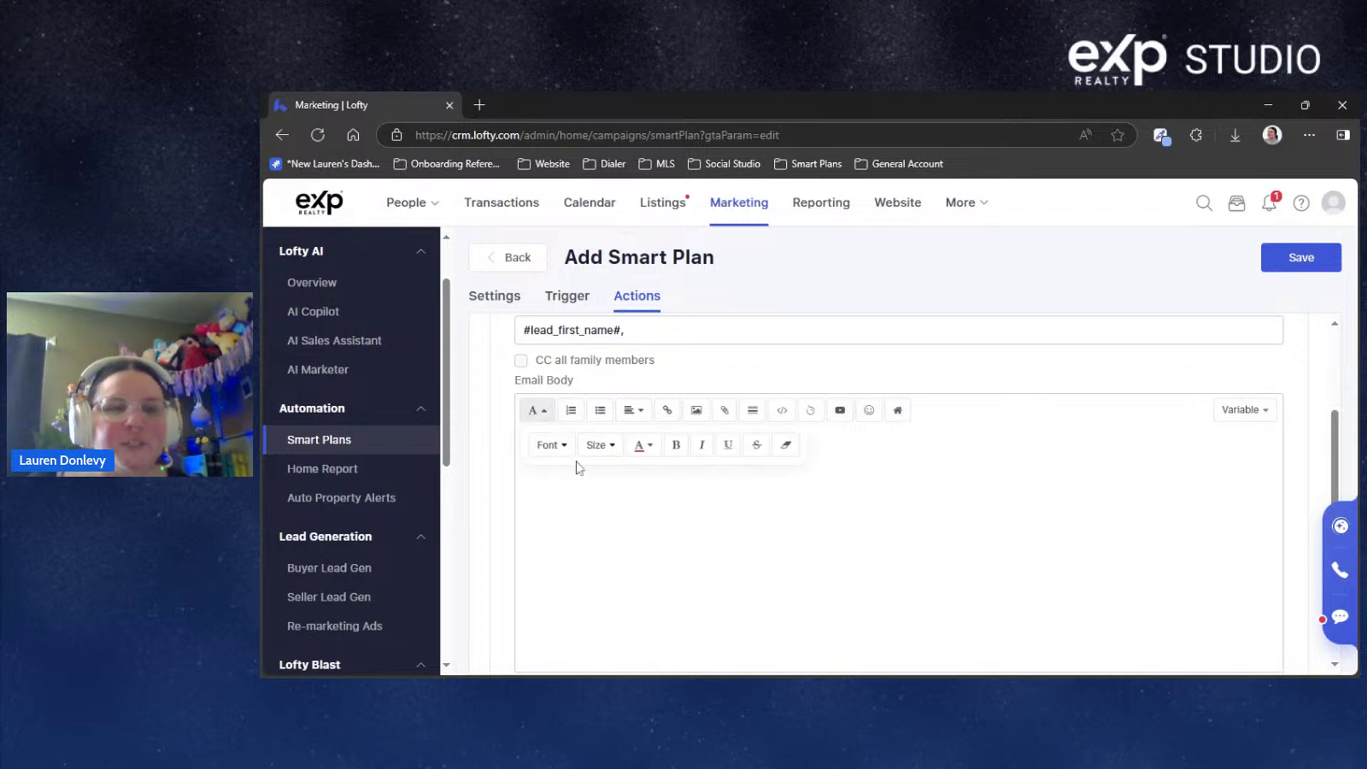
pyautogui.click(555, 448)
pyautogui.scroll(-2, 602, 531)
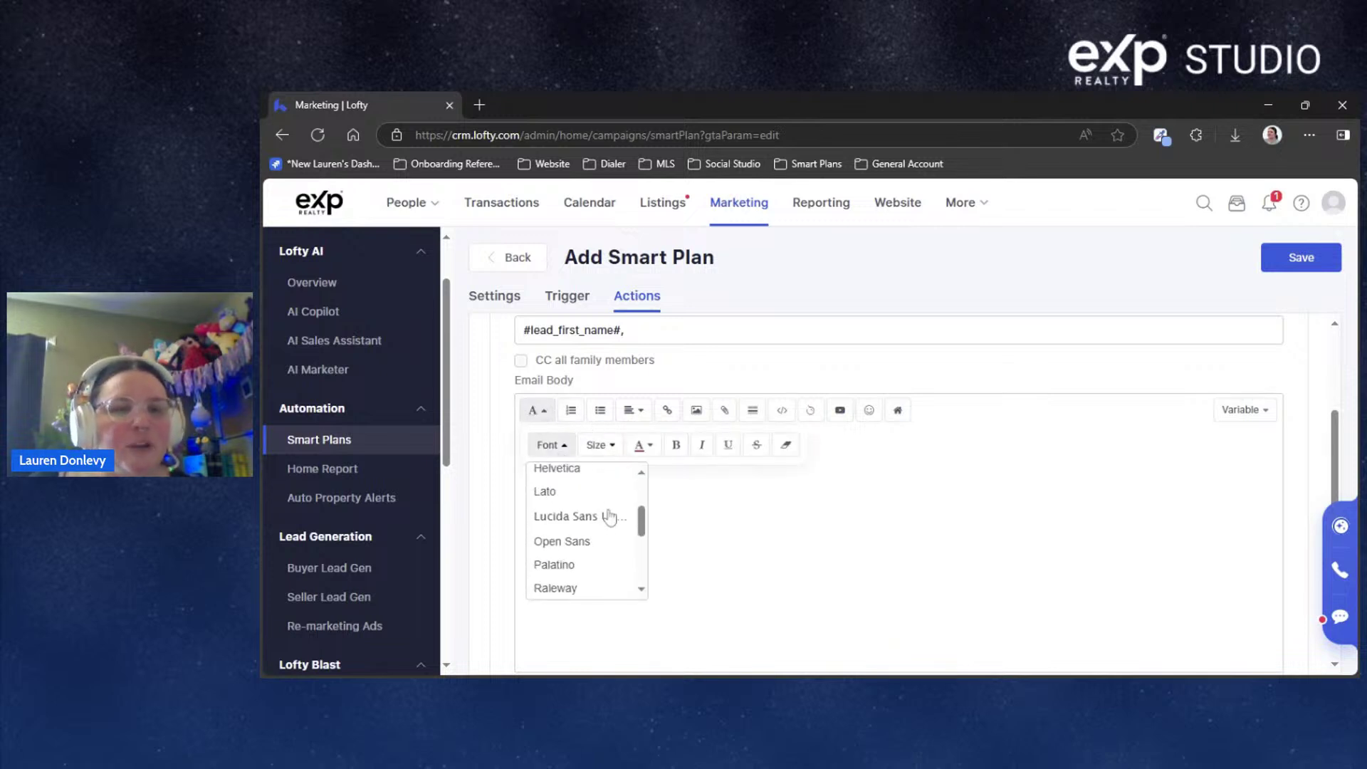
pyautogui.scroll(2, 608, 518)
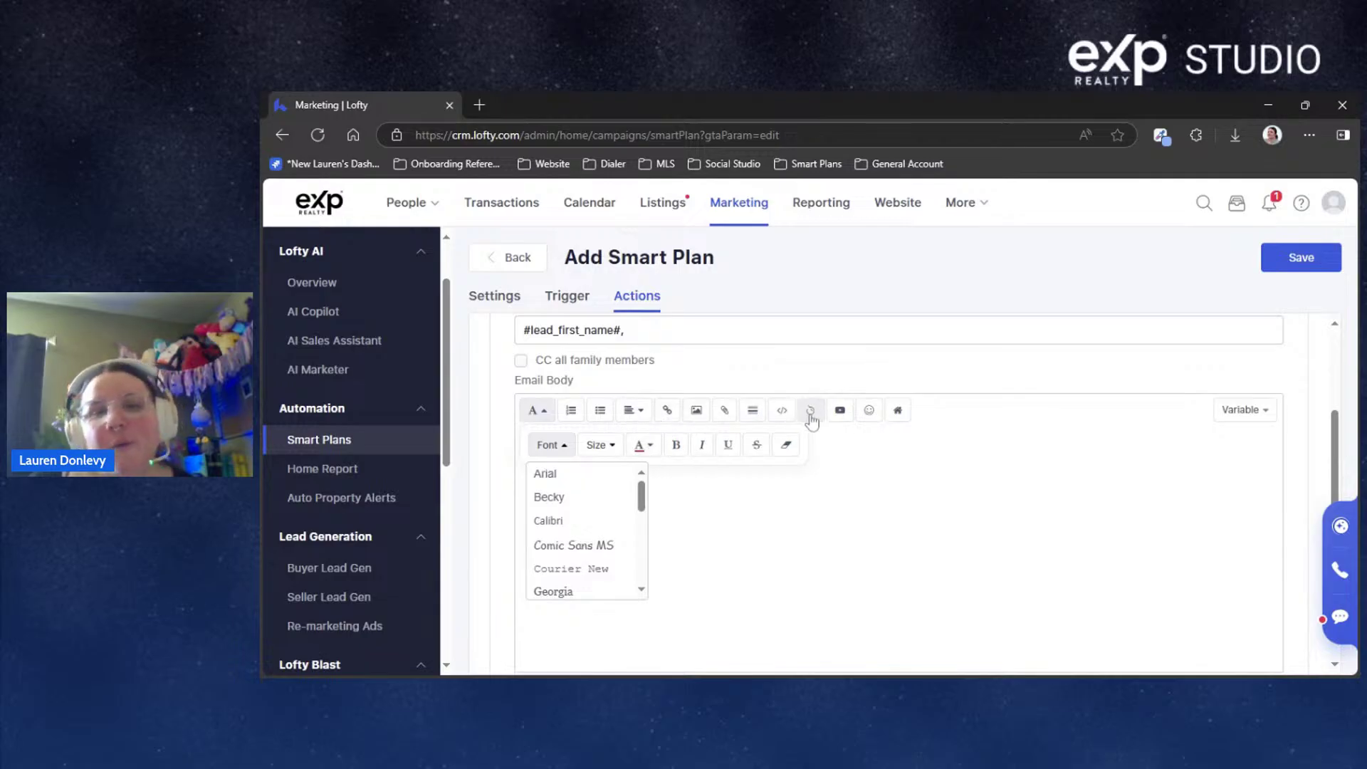
pyautogui.click(826, 376)
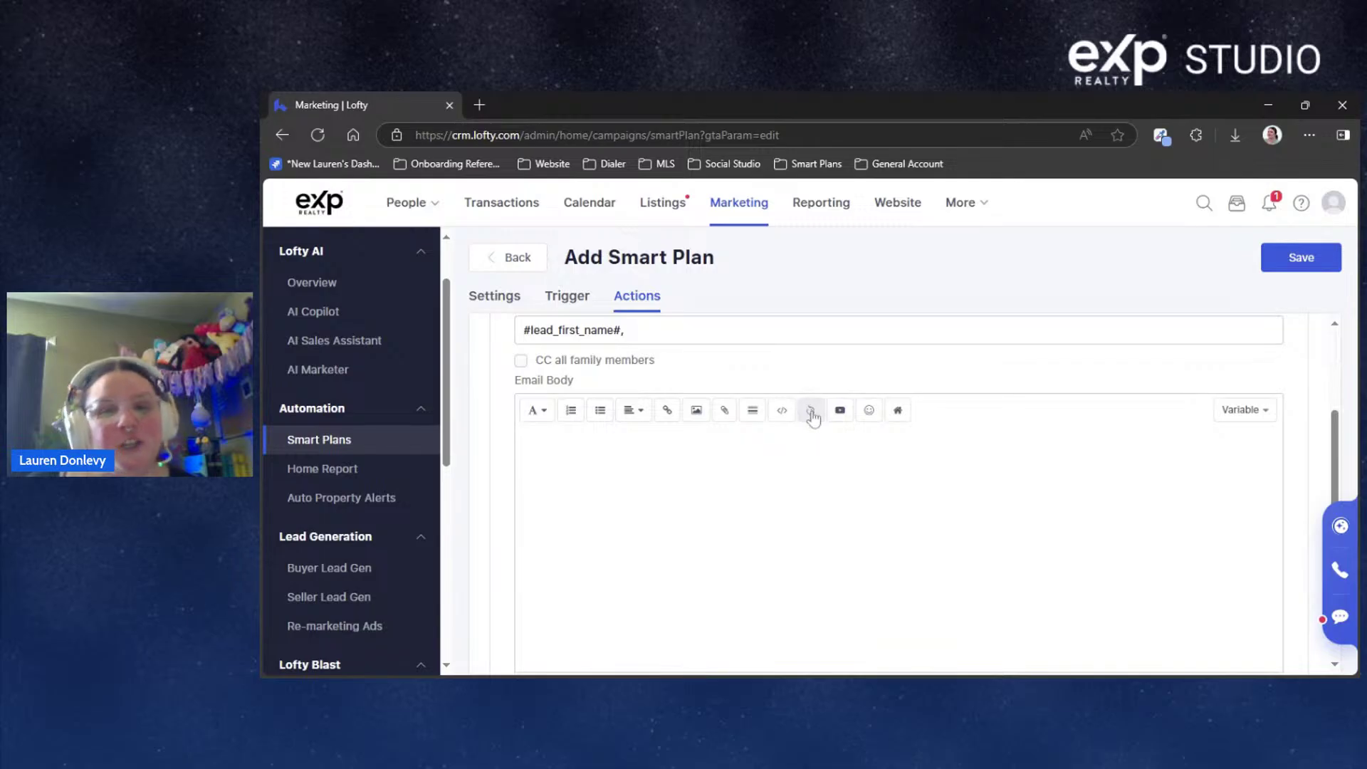
pyautogui.click(898, 412)
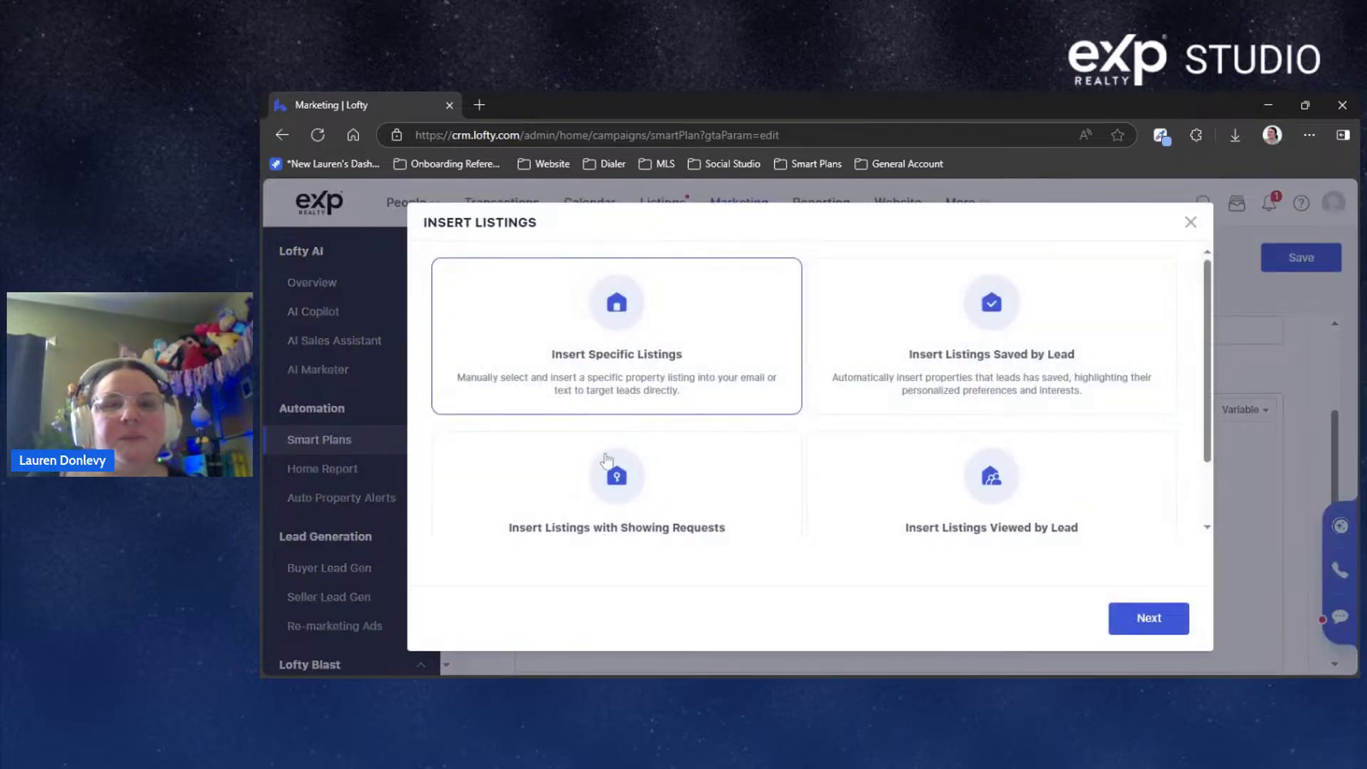
pyautogui.click(1191, 222)
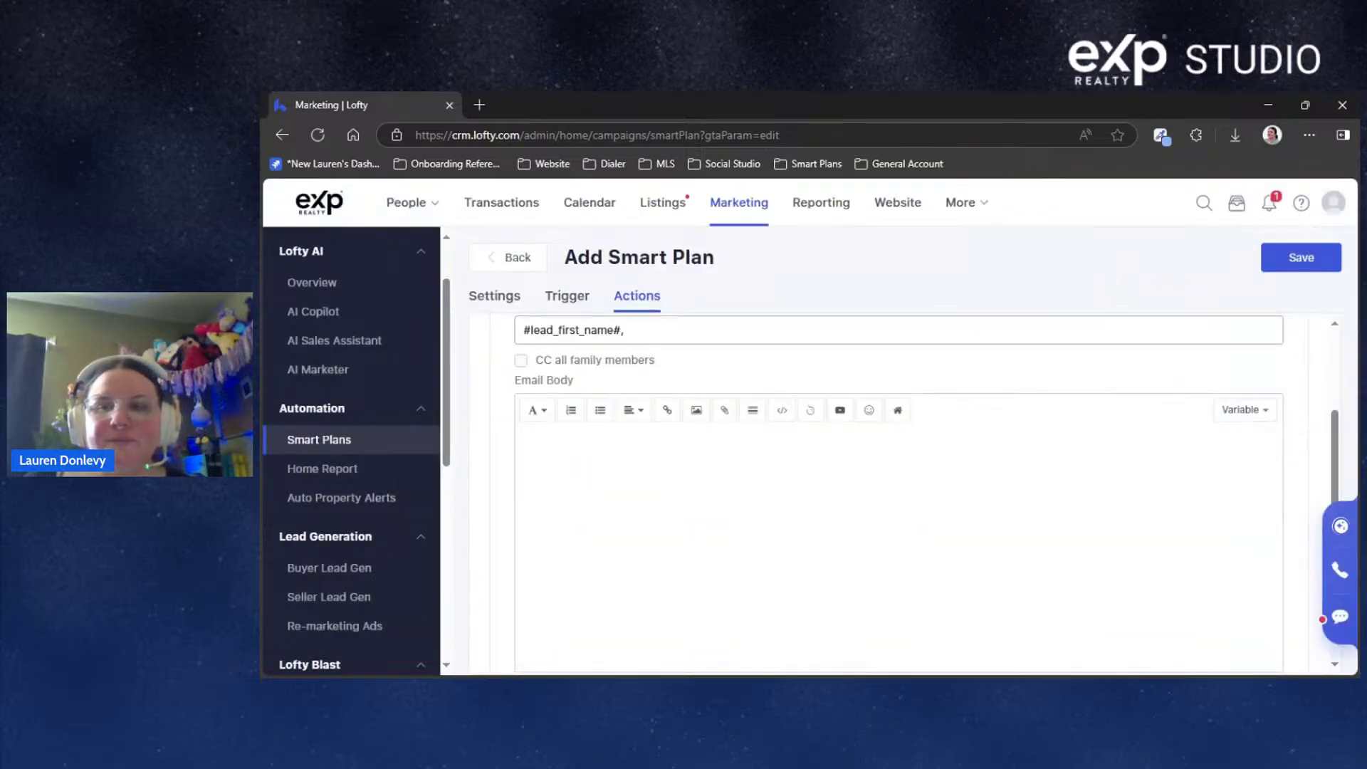
# Add a second action step to the smart plan below the first auto email
pyautogui.scroll(-2, 973, 374)
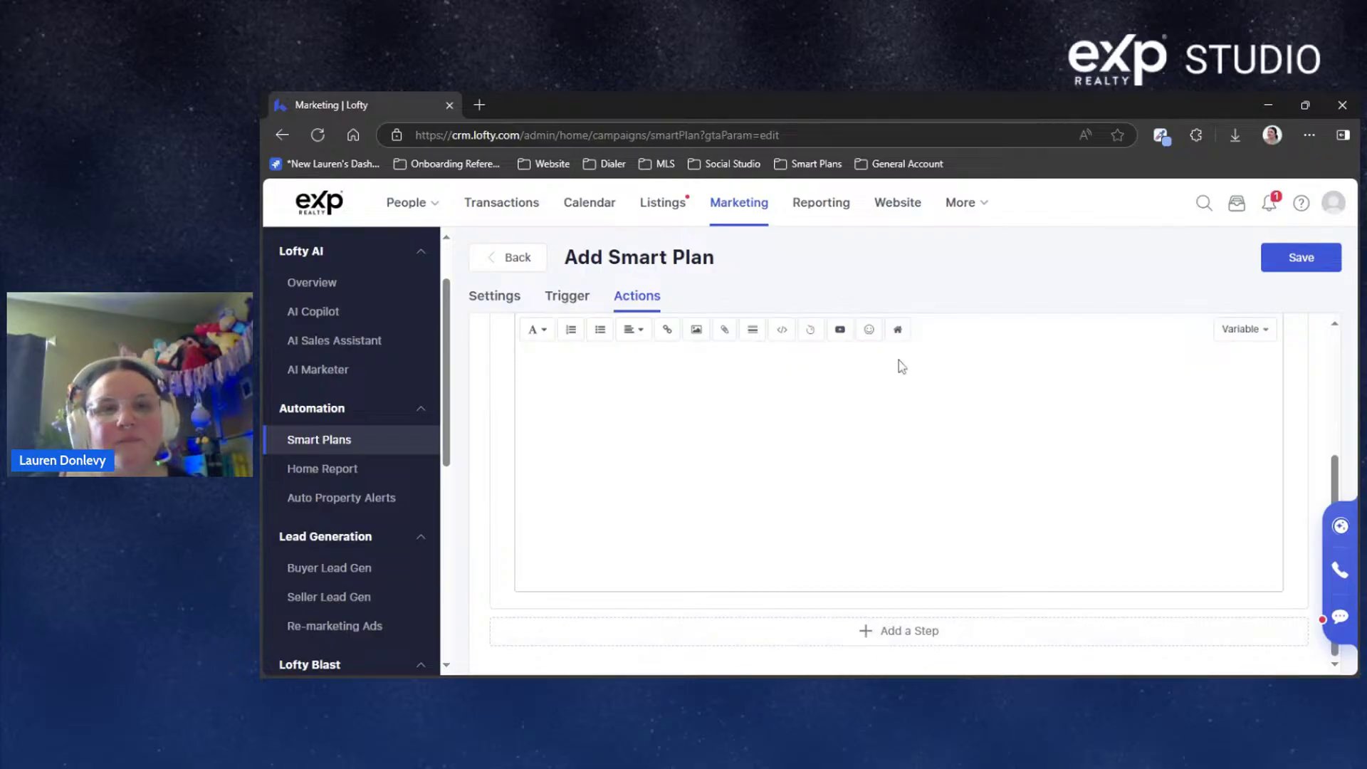
pyautogui.click(899, 638)
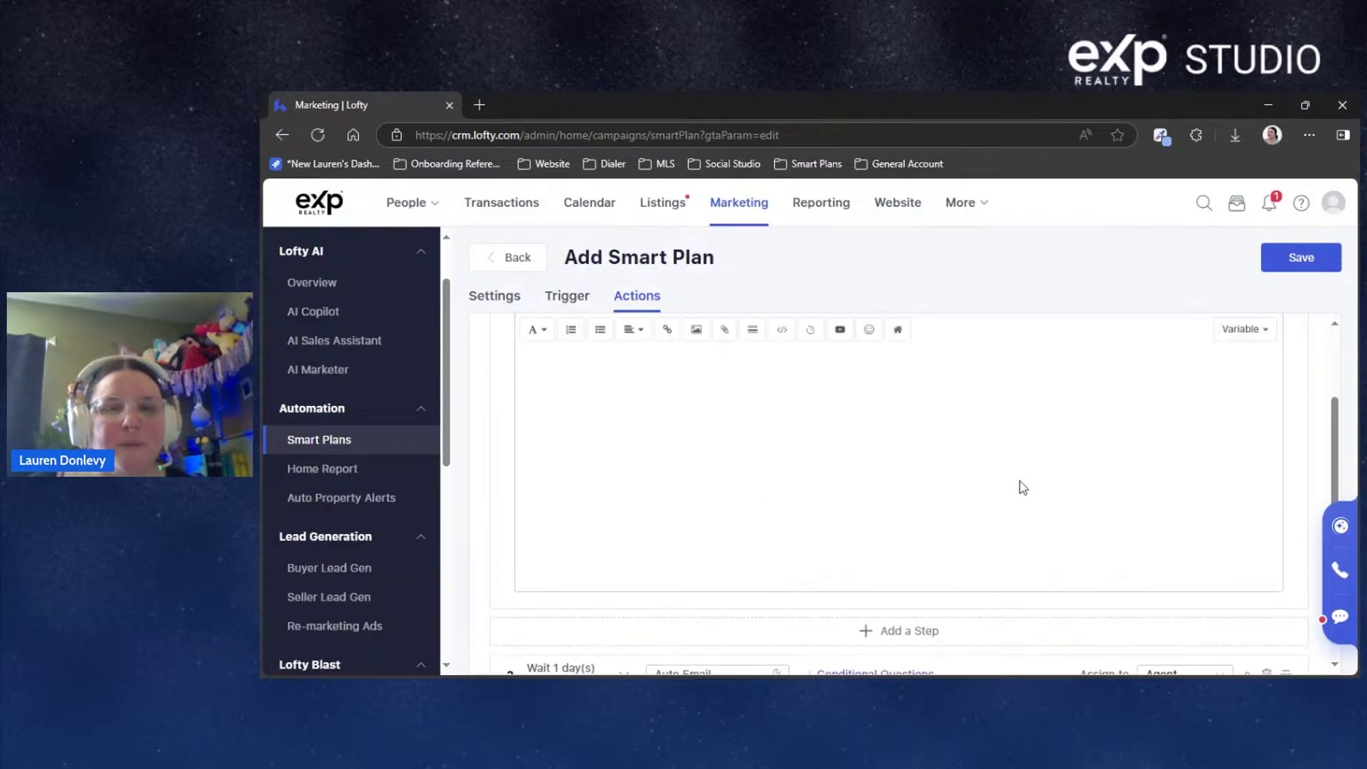
pyautogui.scroll(-4, 982, 472)
pyautogui.scroll(-1, 960, 478)
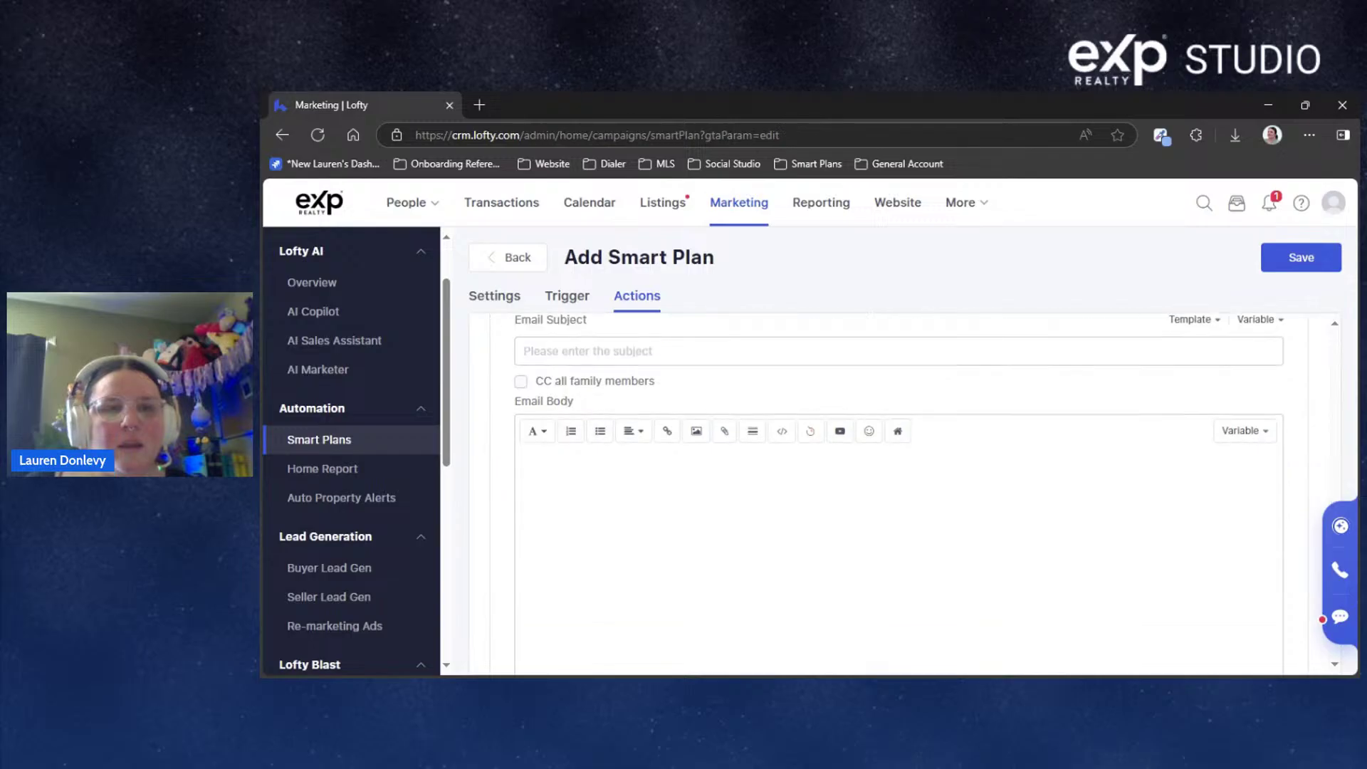
# Show the second step's wait-time options and its available action types, keeping the existing settings
pyautogui.scroll(1, 599, 507)
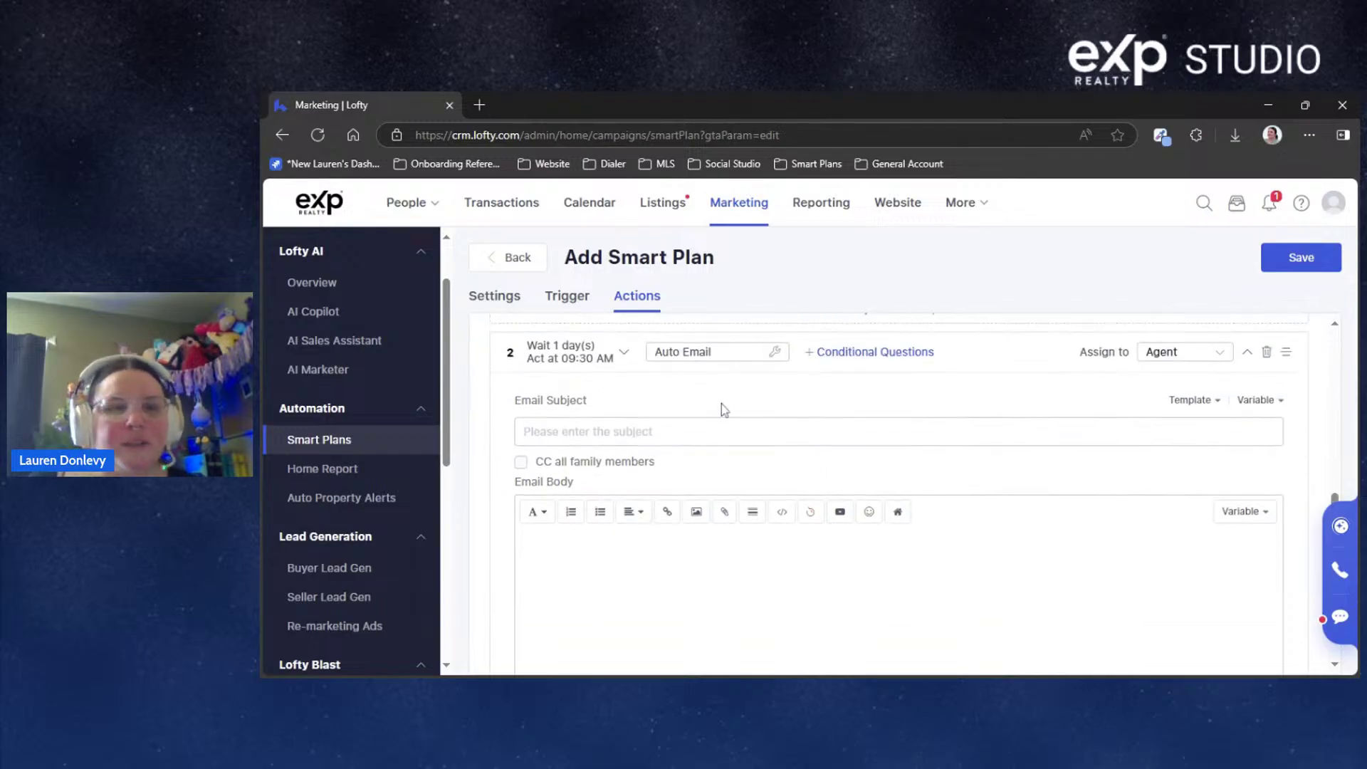
pyautogui.click(545, 352)
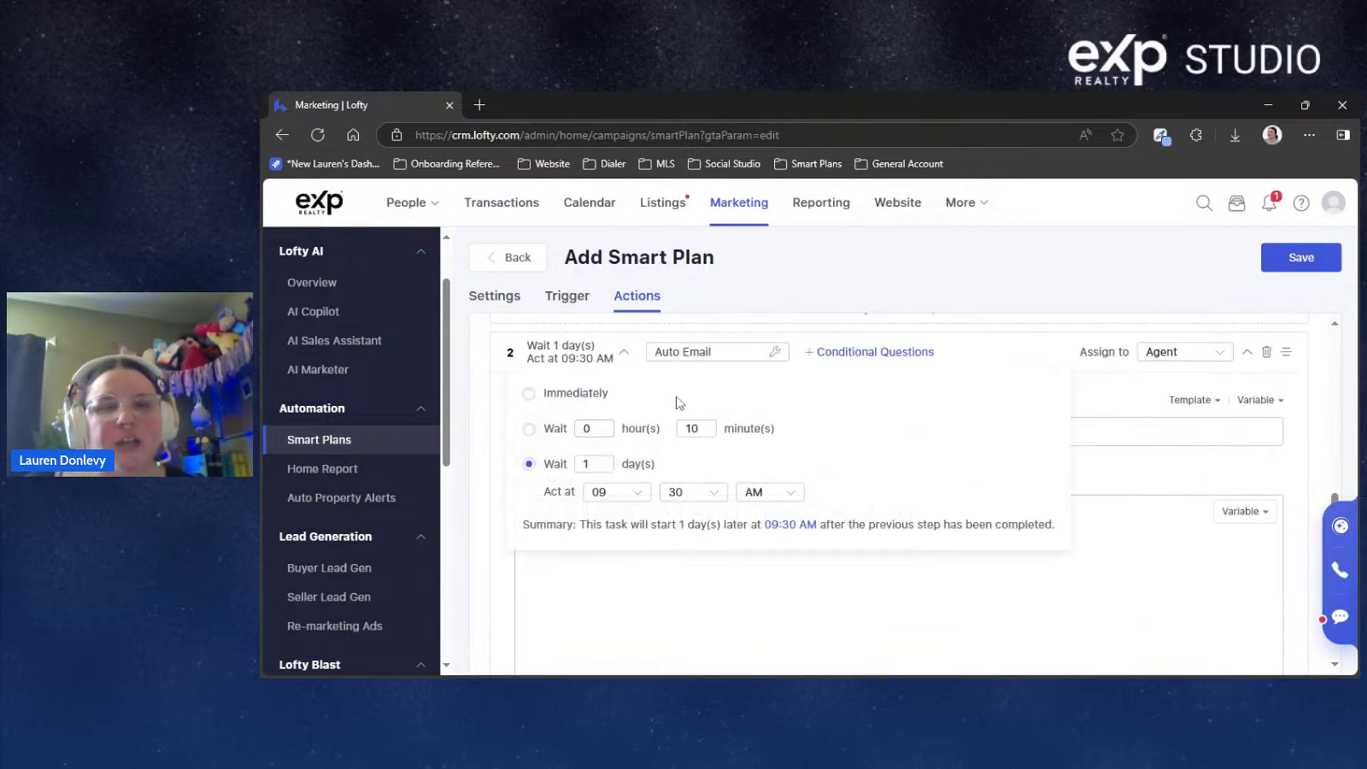
pyautogui.click(753, 360)
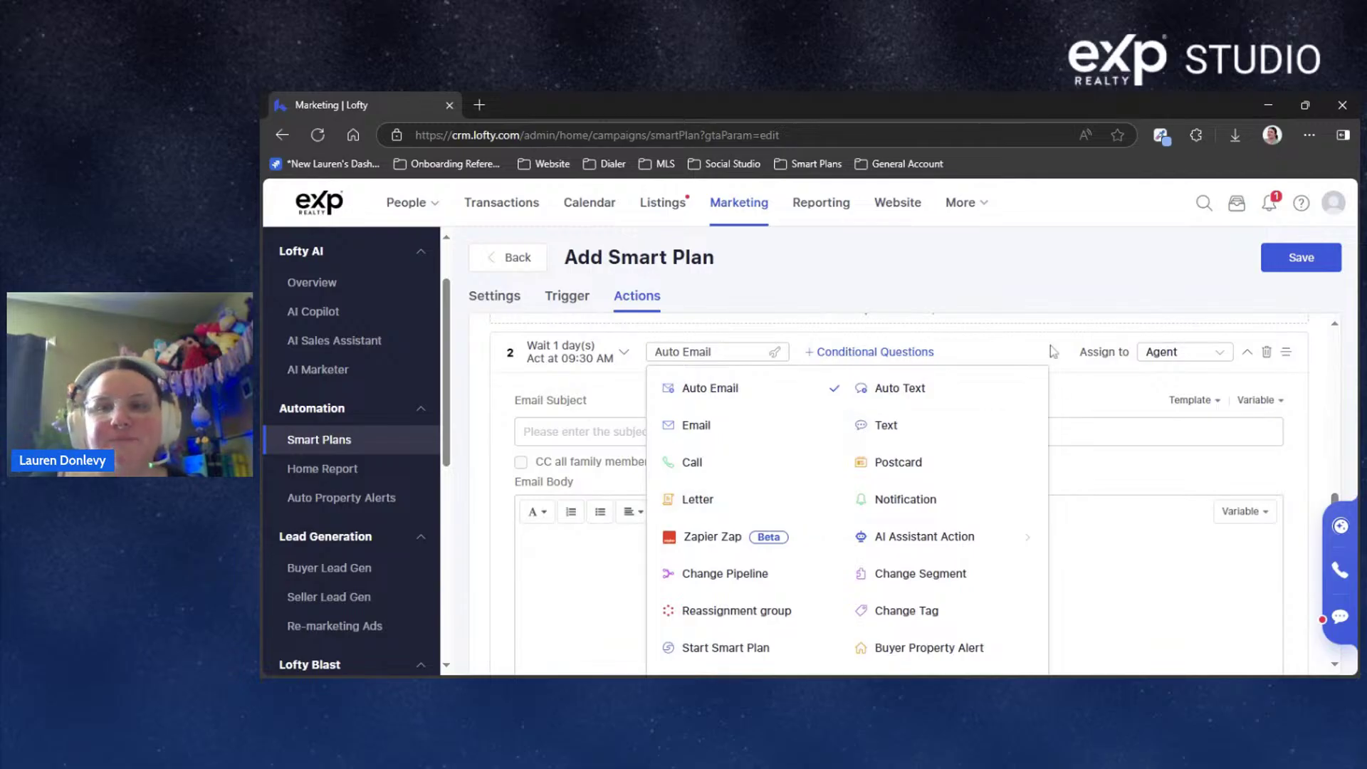
pyautogui.click(1022, 359)
# Change the action type of the smart plan's first step to Auto Text
pyautogui.scroll(-3, 1065, 363)
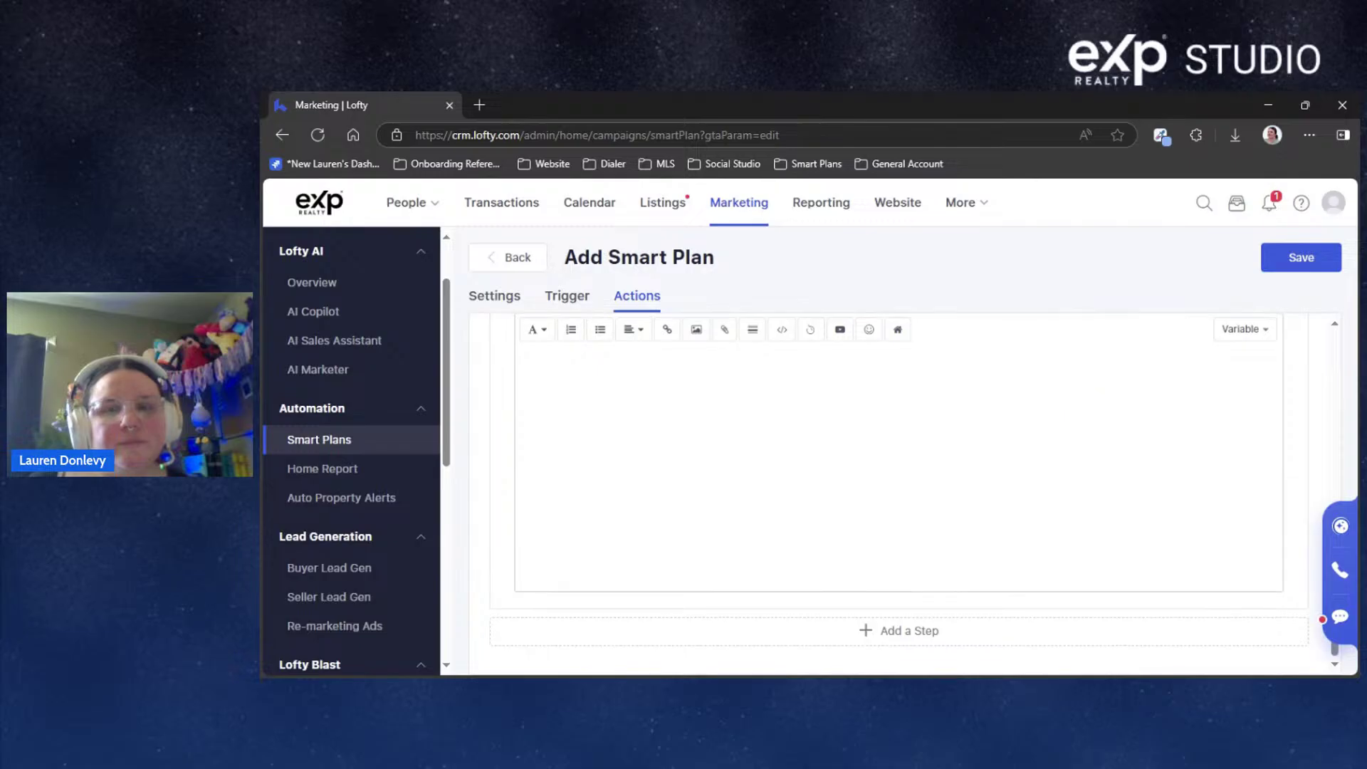
pyautogui.click(940, 633)
pyautogui.click(898, 492)
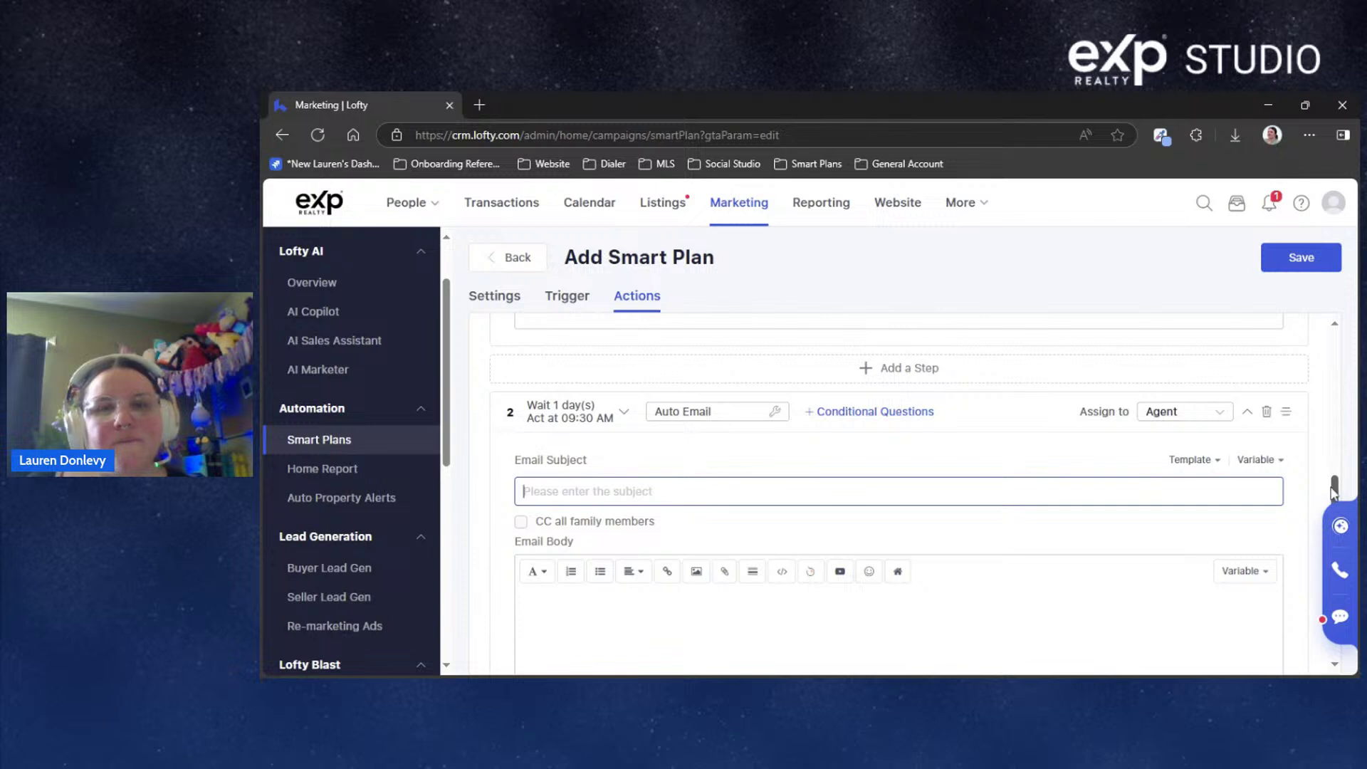
pyautogui.moveTo(1333, 487)
pyautogui.mouseDown()
pyautogui.moveTo(1342, 343)
pyautogui.moveTo(1339, 476)
pyautogui.mouseUp()
pyautogui.click(1316, 407)
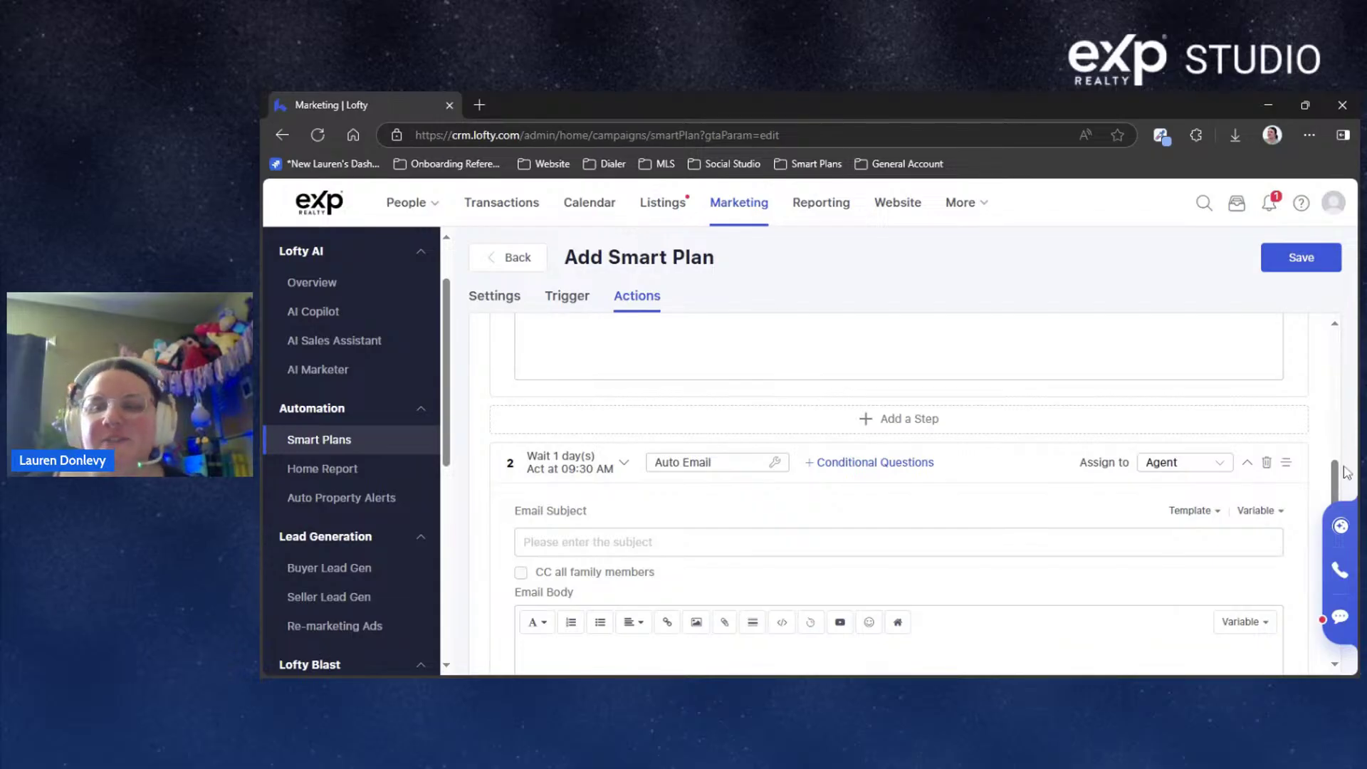
pyautogui.moveTo(1335, 477); pyautogui.dragTo(1294, 344)
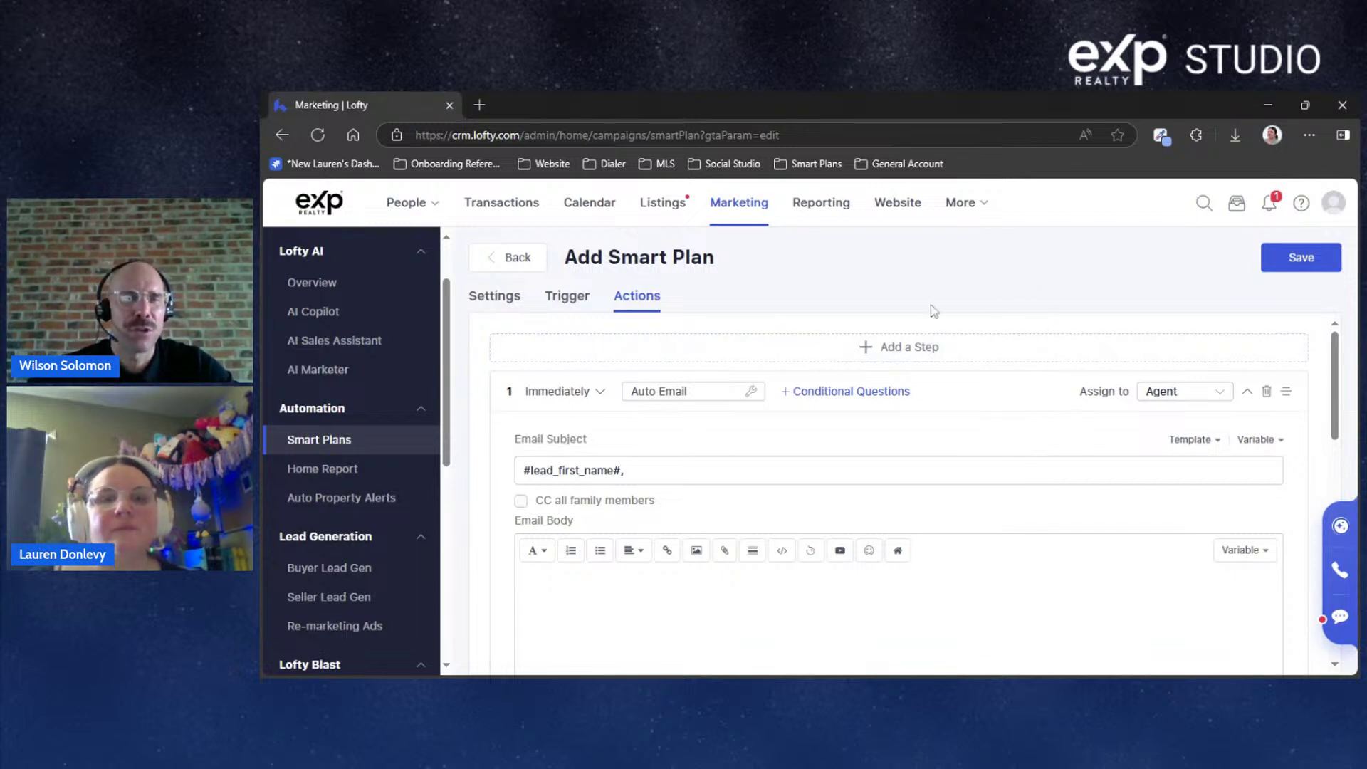
pyautogui.click(727, 393)
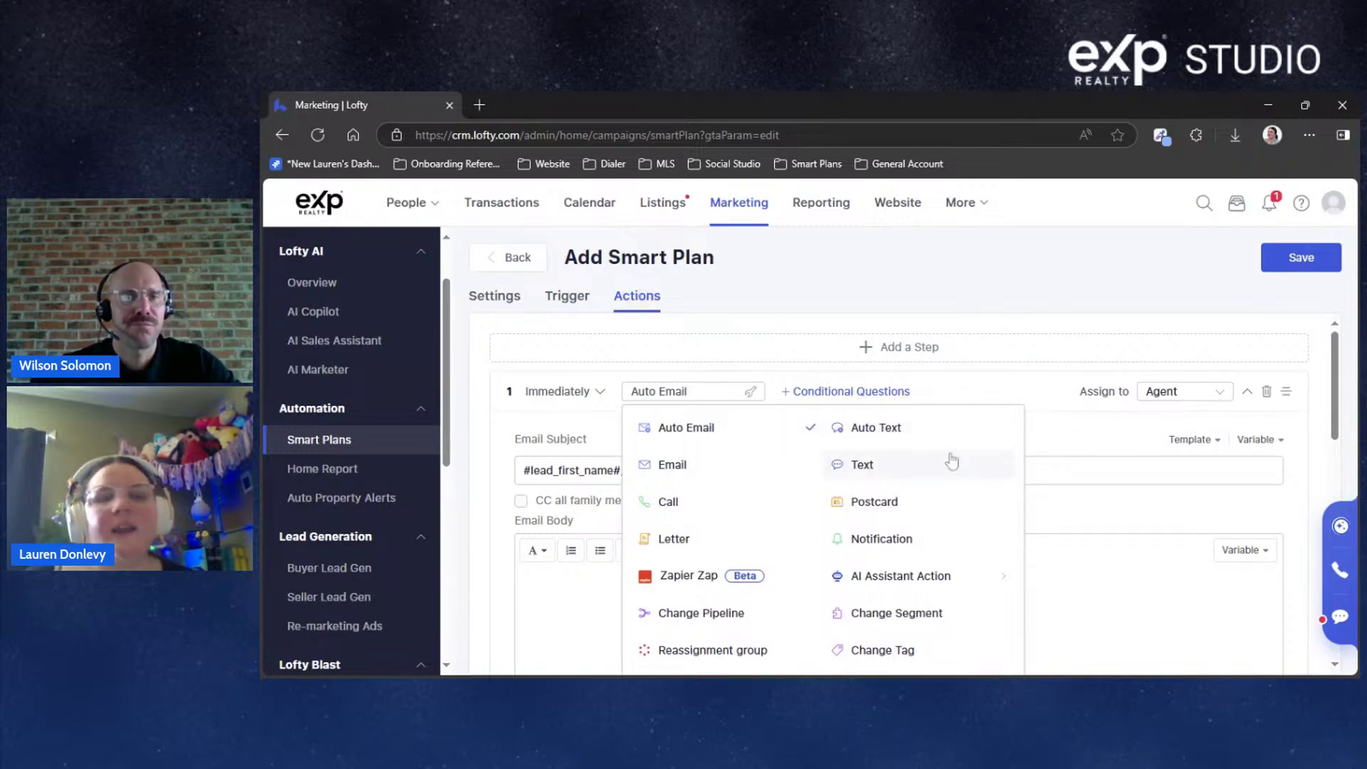
pyautogui.click(901, 431)
# Highlight the text body's 160-character SMS note, and try to open the text templates for the auto text
pyautogui.scroll(-1, 902, 436)
pyautogui.click(528, 455)
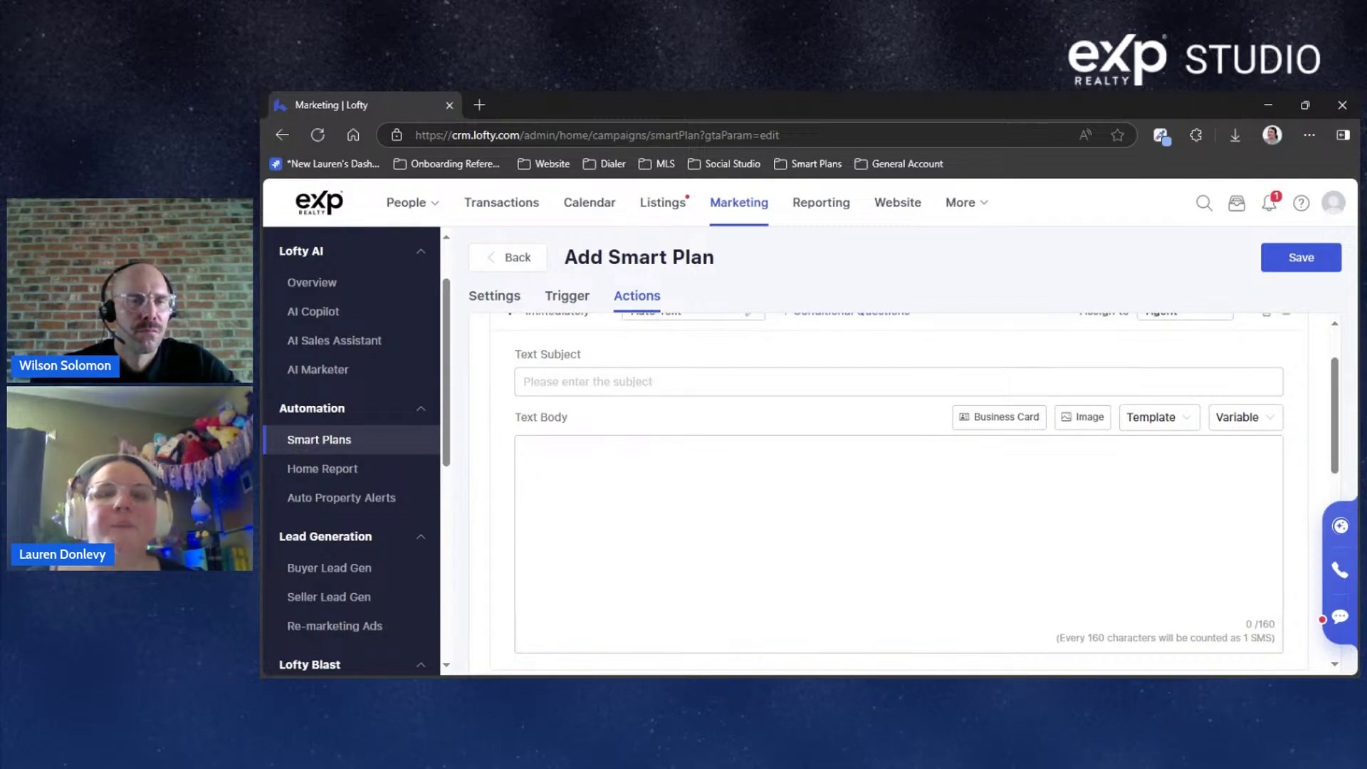
pyautogui.scroll(-1, 901, 491)
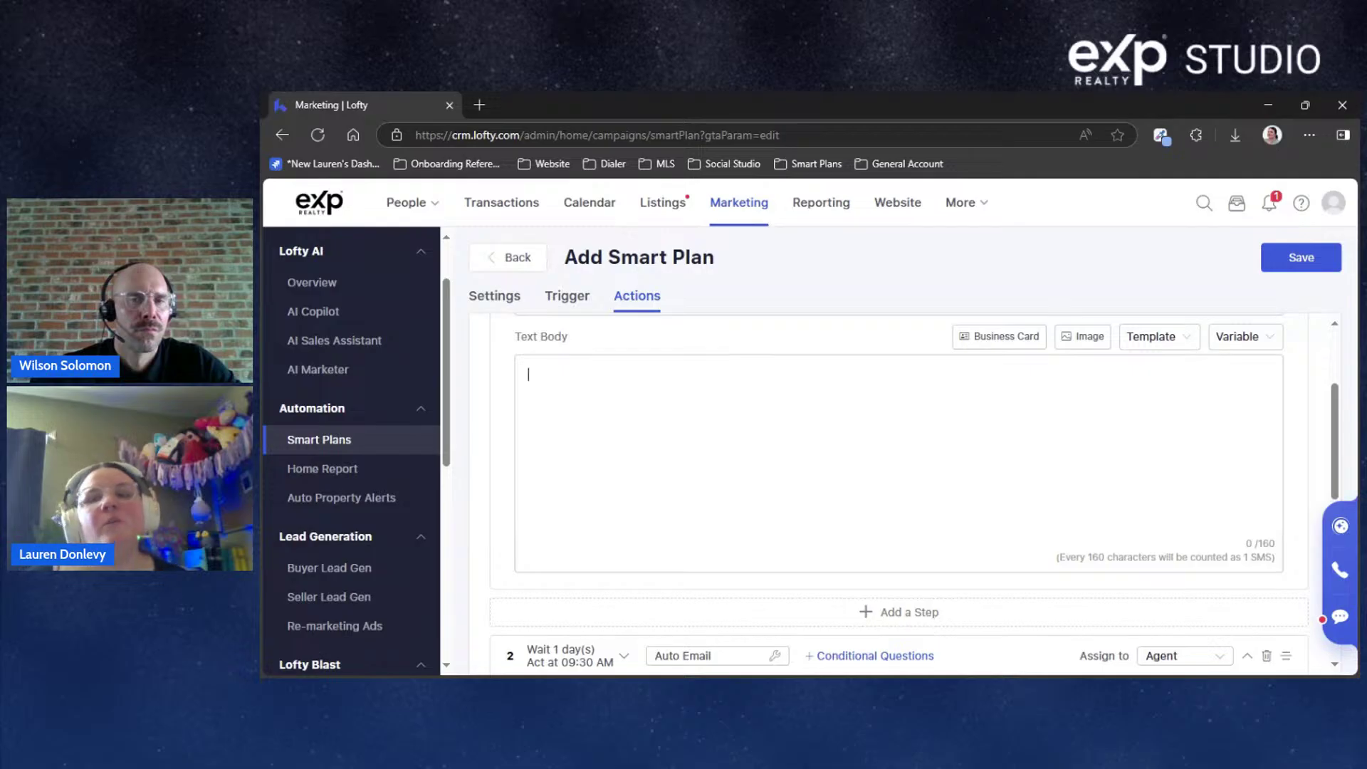
pyautogui.moveTo(1246, 545); pyautogui.dragTo(1280, 573)
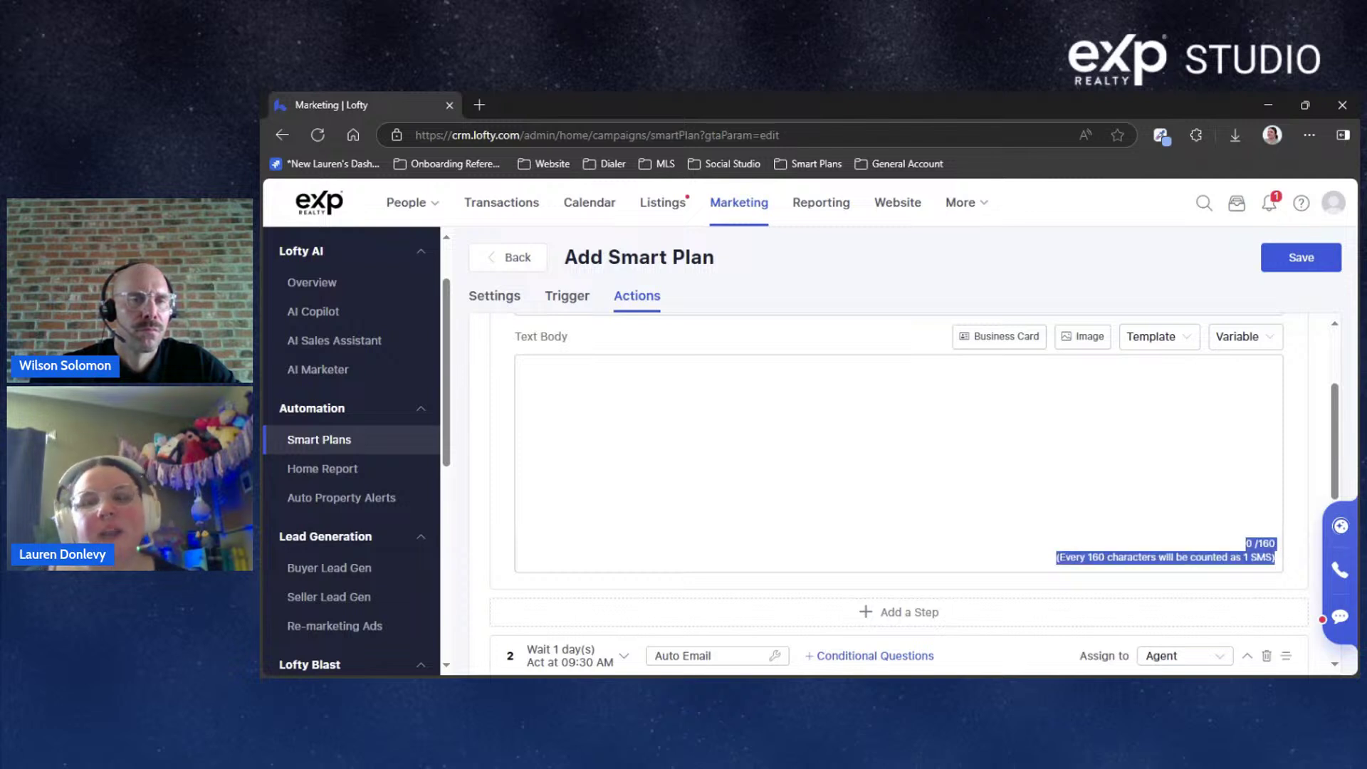
pyautogui.click(527, 373)
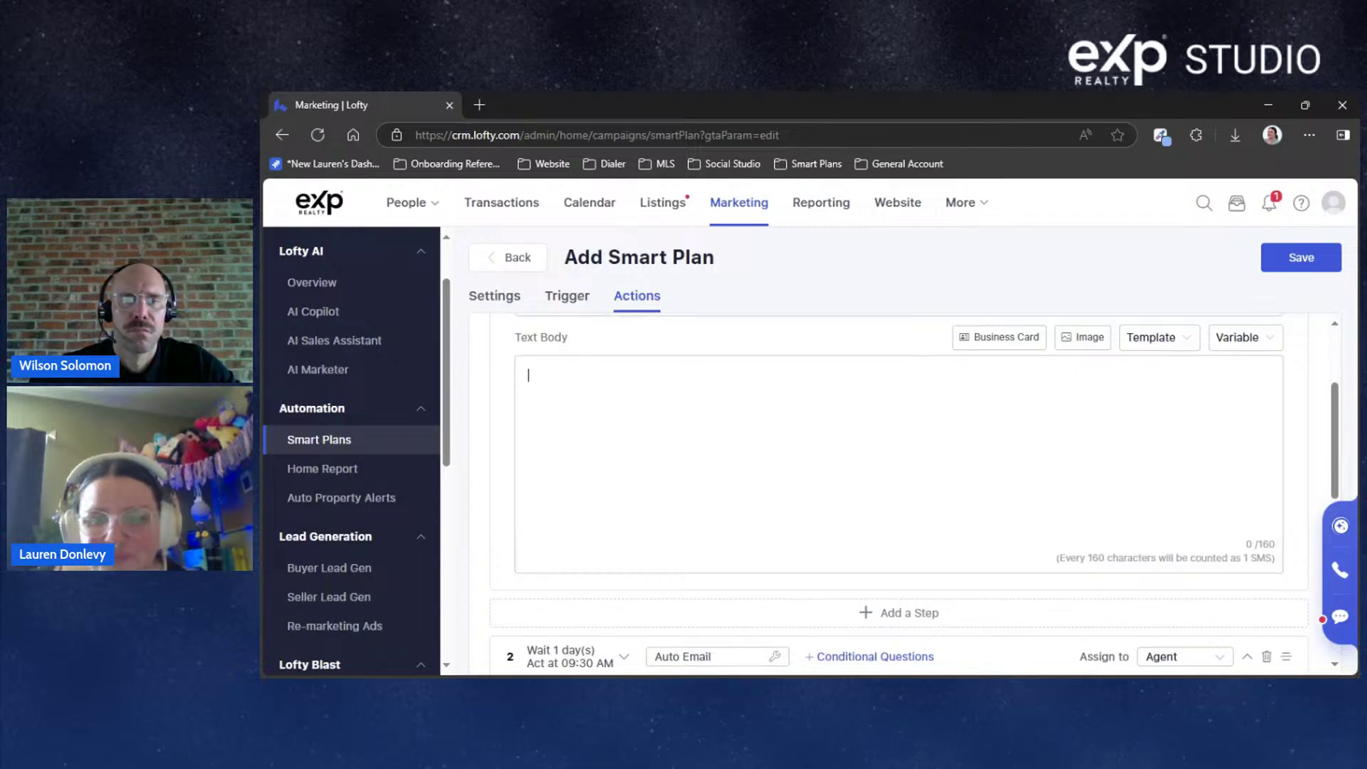
pyautogui.scroll(1, 898, 492)
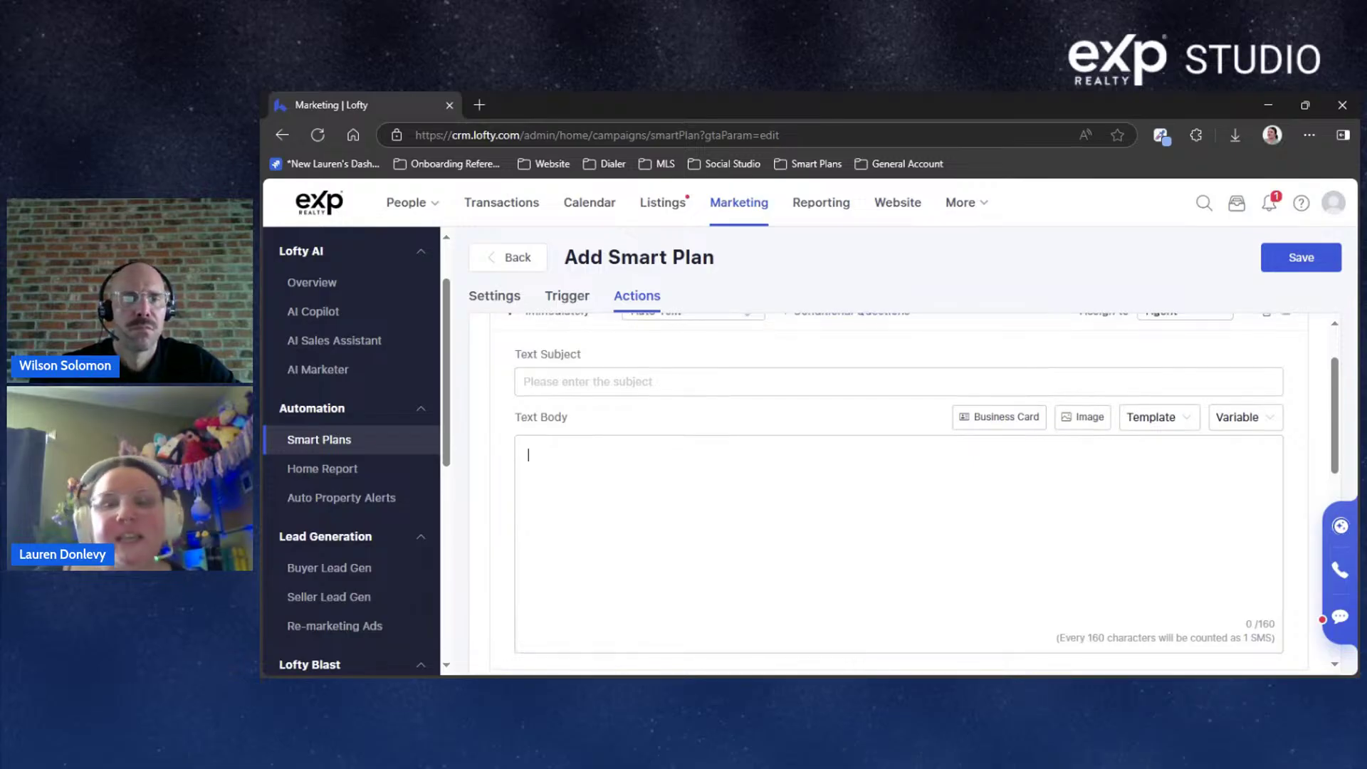
pyautogui.click(1175, 420)
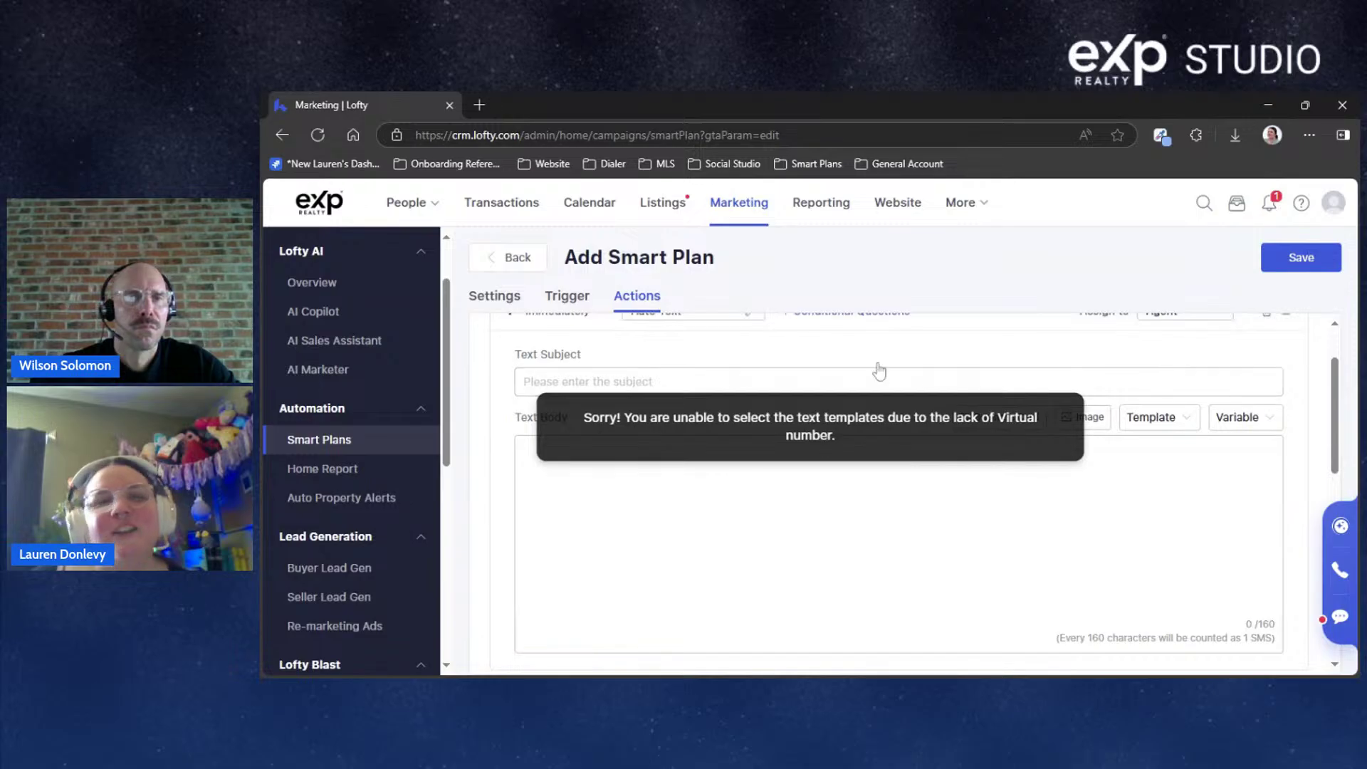
# Show the lead variables available for the auto text's body, without inserting any
pyautogui.click(1238, 417)
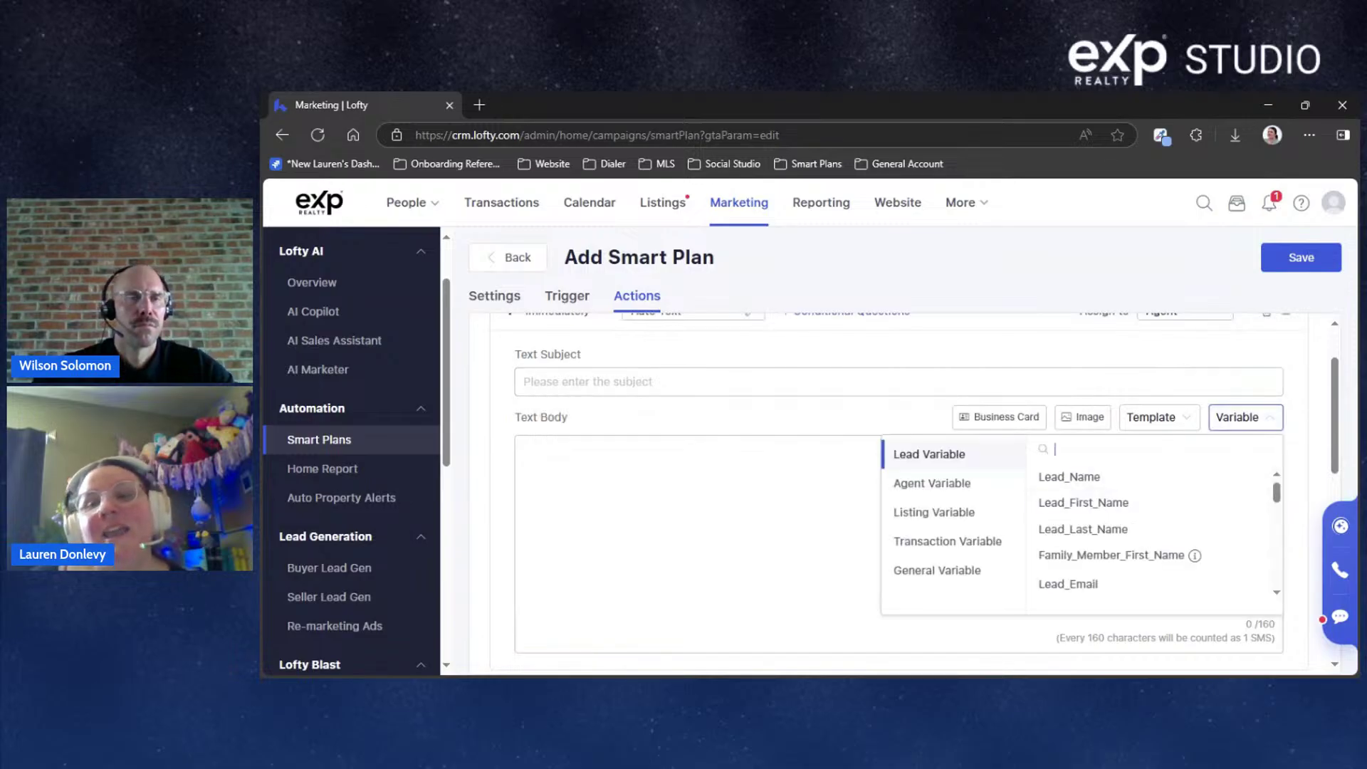
pyautogui.scroll(-2, 1080, 499)
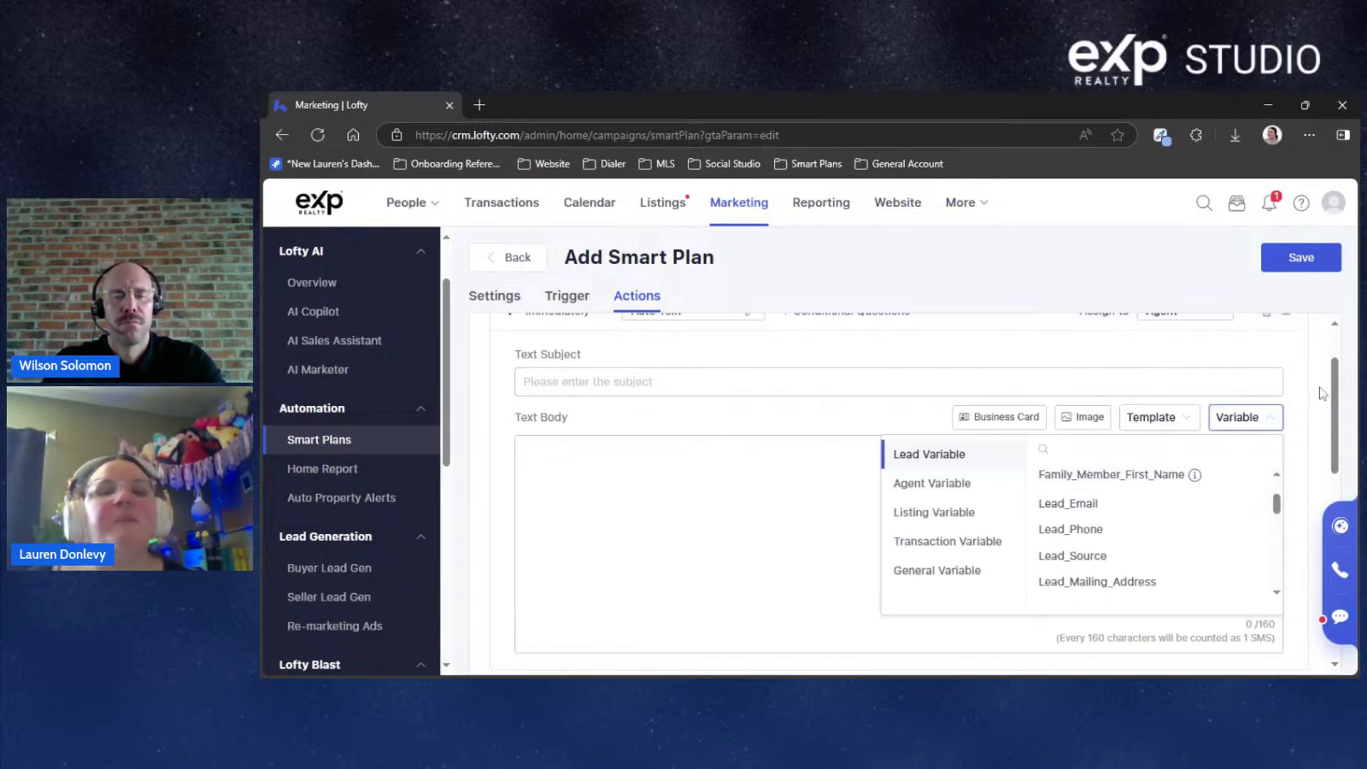
pyautogui.click(1322, 393)
pyautogui.scroll(-3, 1215, 437)
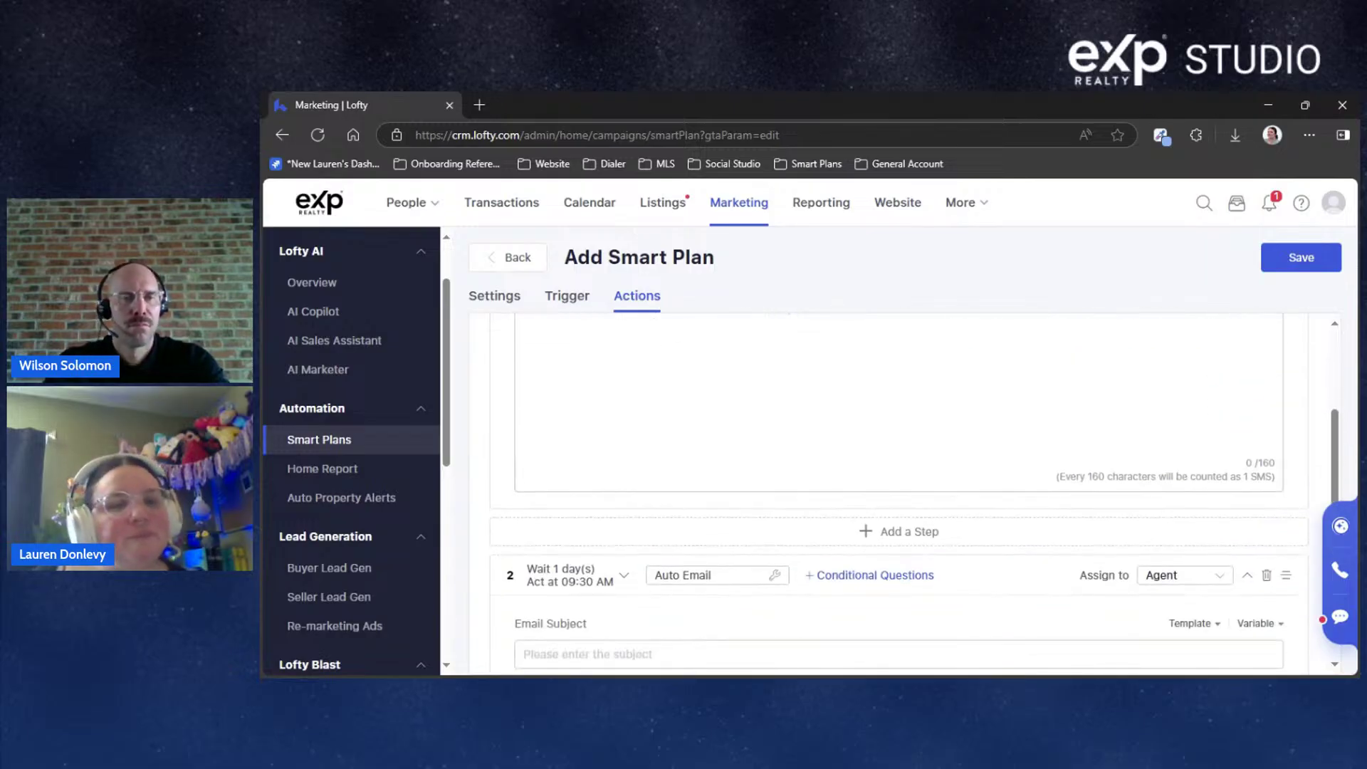
pyautogui.scroll(5, 1233, 423)
pyautogui.scroll(-1, 1233, 423)
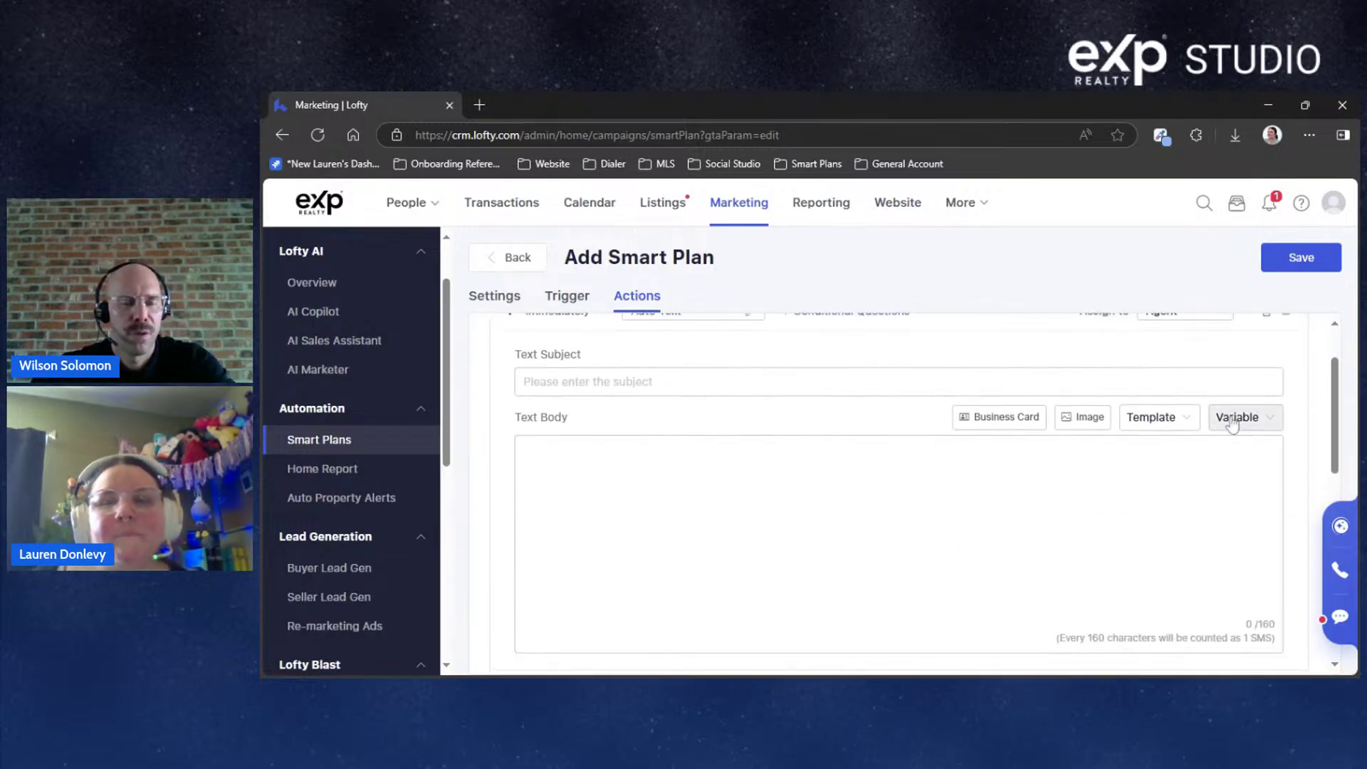
pyautogui.scroll(-1, 1335, 422)
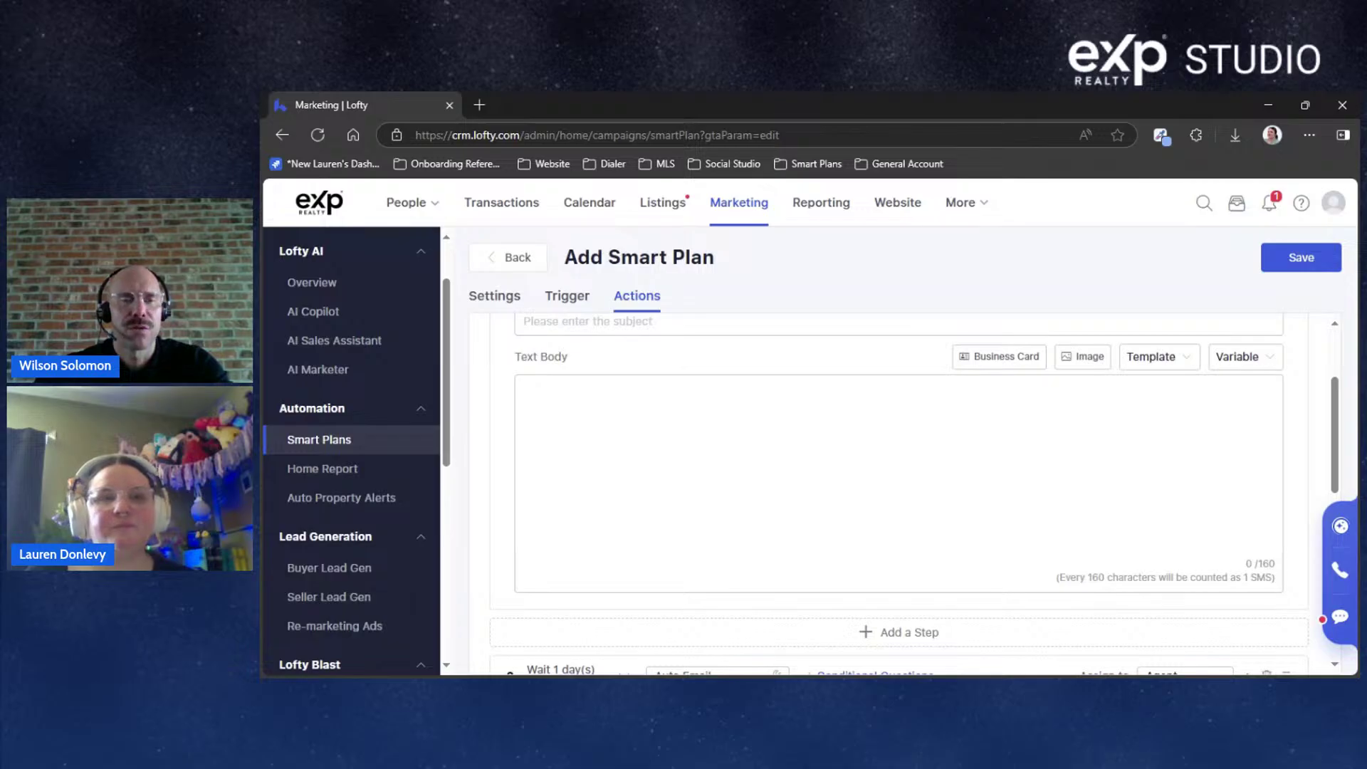
pyautogui.click(934, 598)
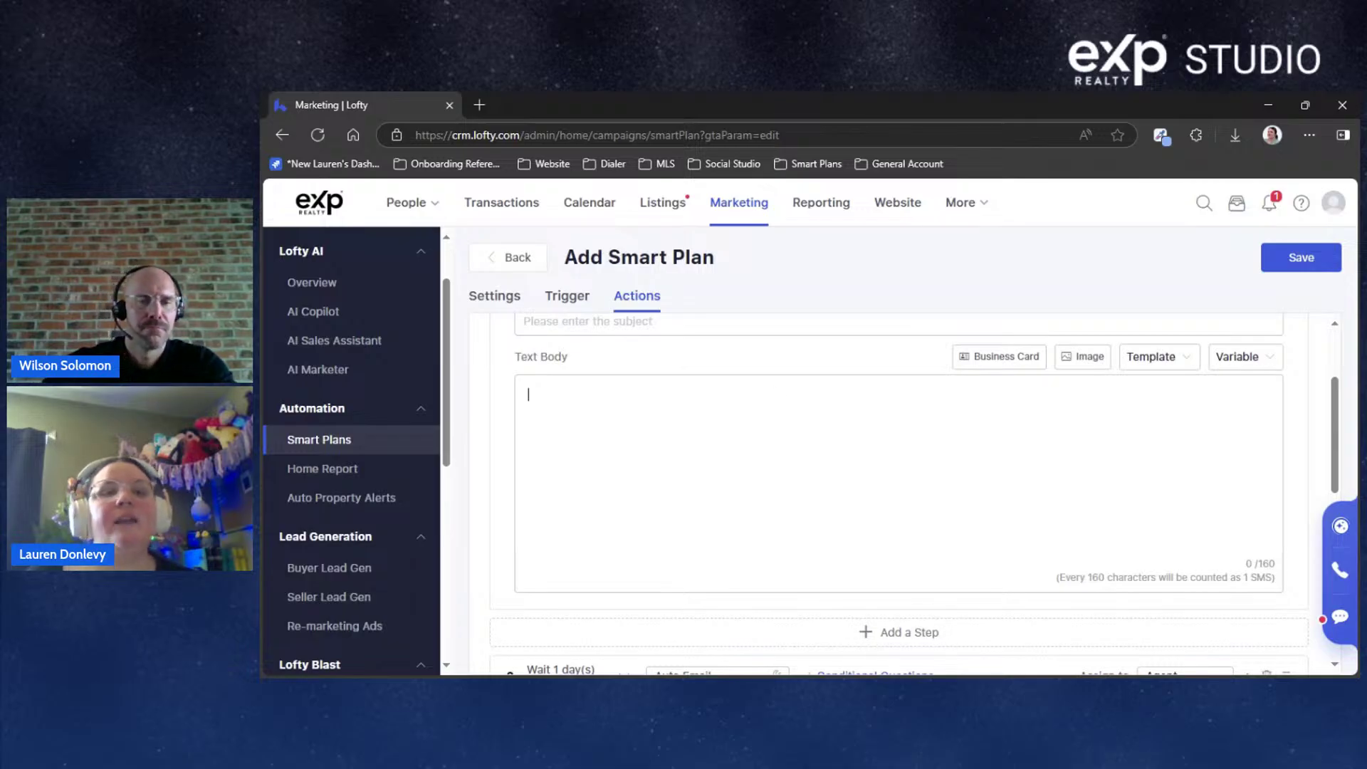
# Change the action type of the smart plan's first step to Auto Email
pyautogui.scroll(2, 934, 598)
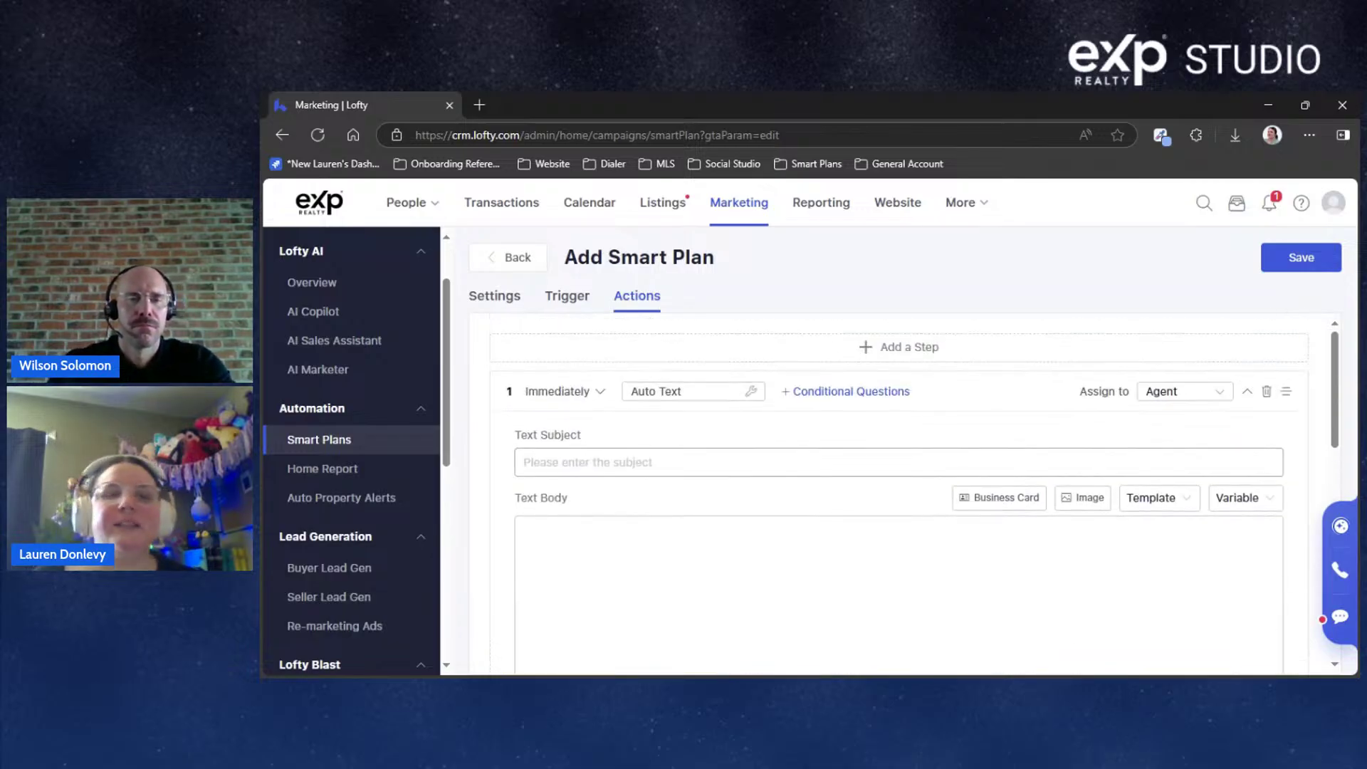
pyautogui.click(741, 393)
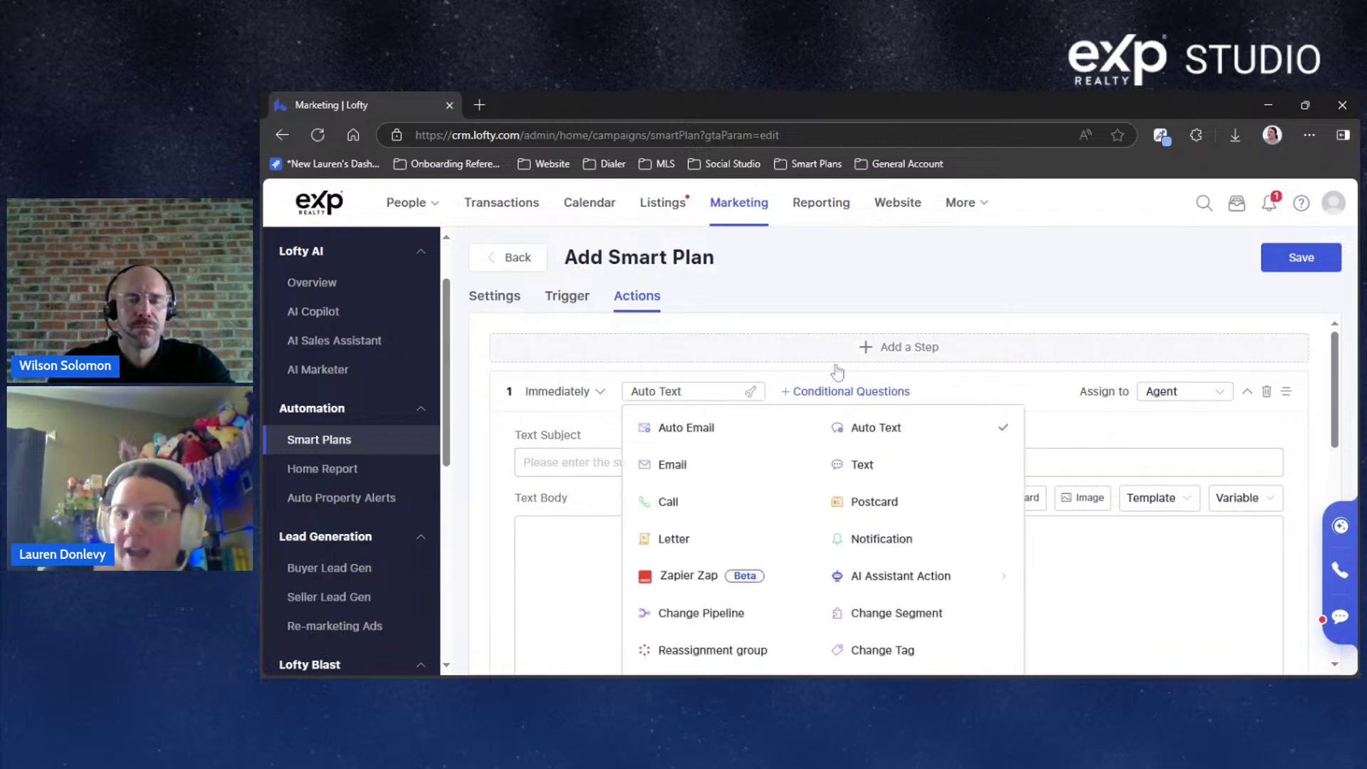
pyautogui.click(1044, 384)
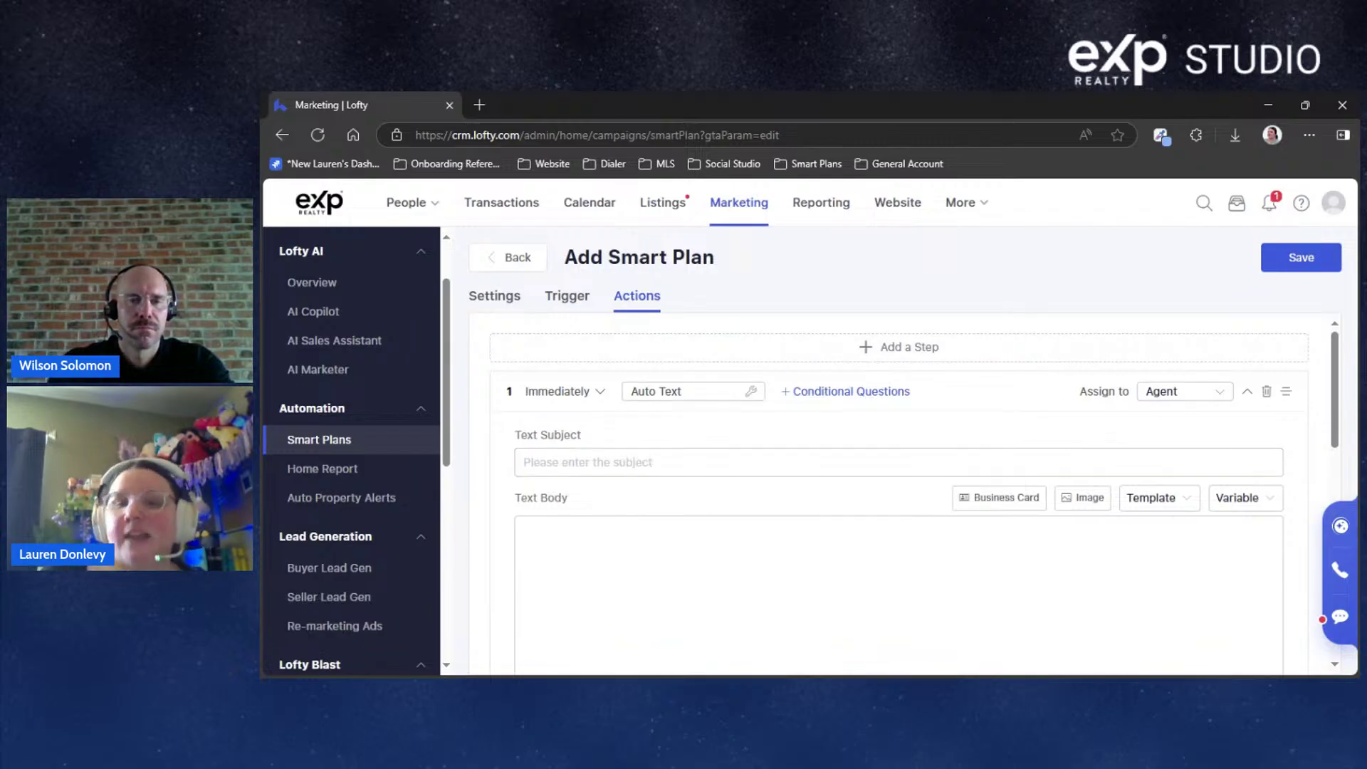
pyautogui.click(698, 392)
pyautogui.click(698, 429)
pyautogui.scroll(-1, 778, 404)
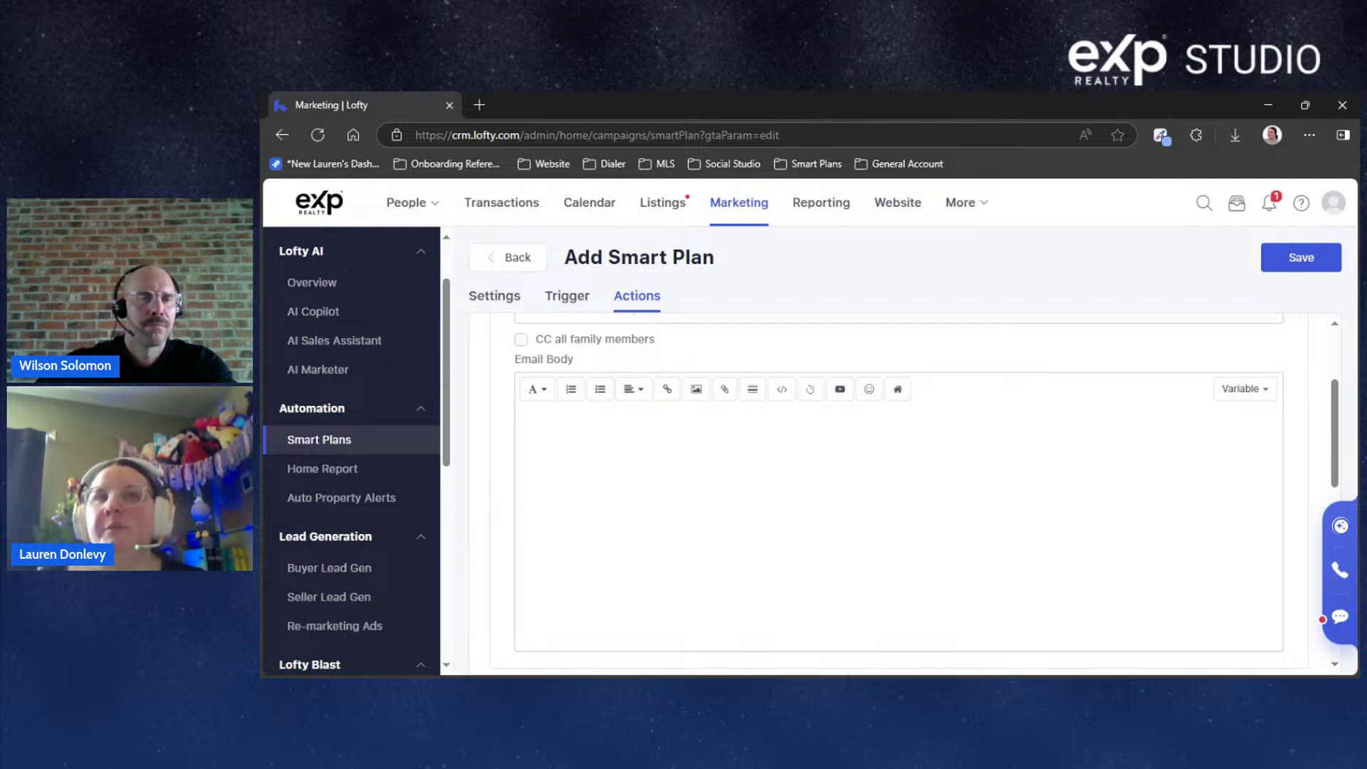
# Show the code view of the first auto email's body, and return to the normal editor
pyautogui.click(778, 395)
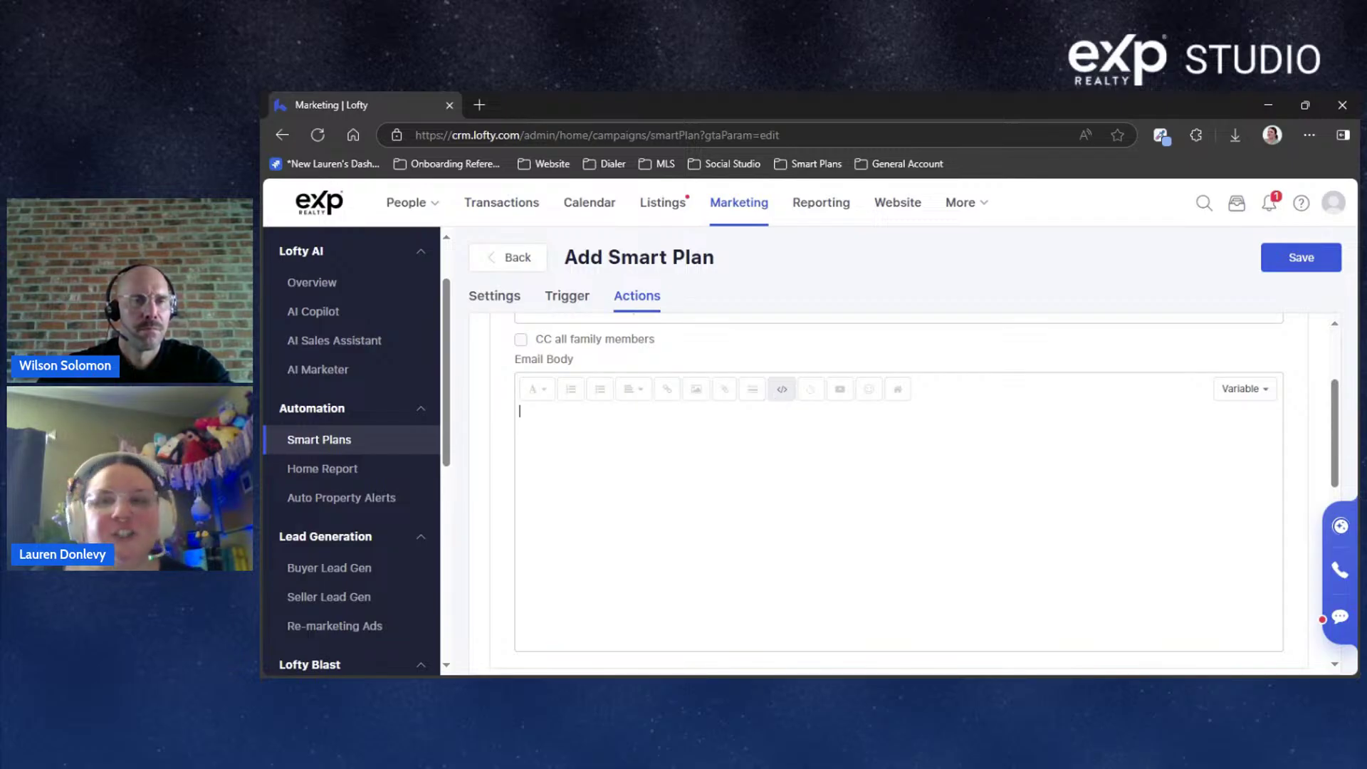
pyautogui.scroll(-1, 897, 484)
pyautogui.scroll(-6, 671, 495)
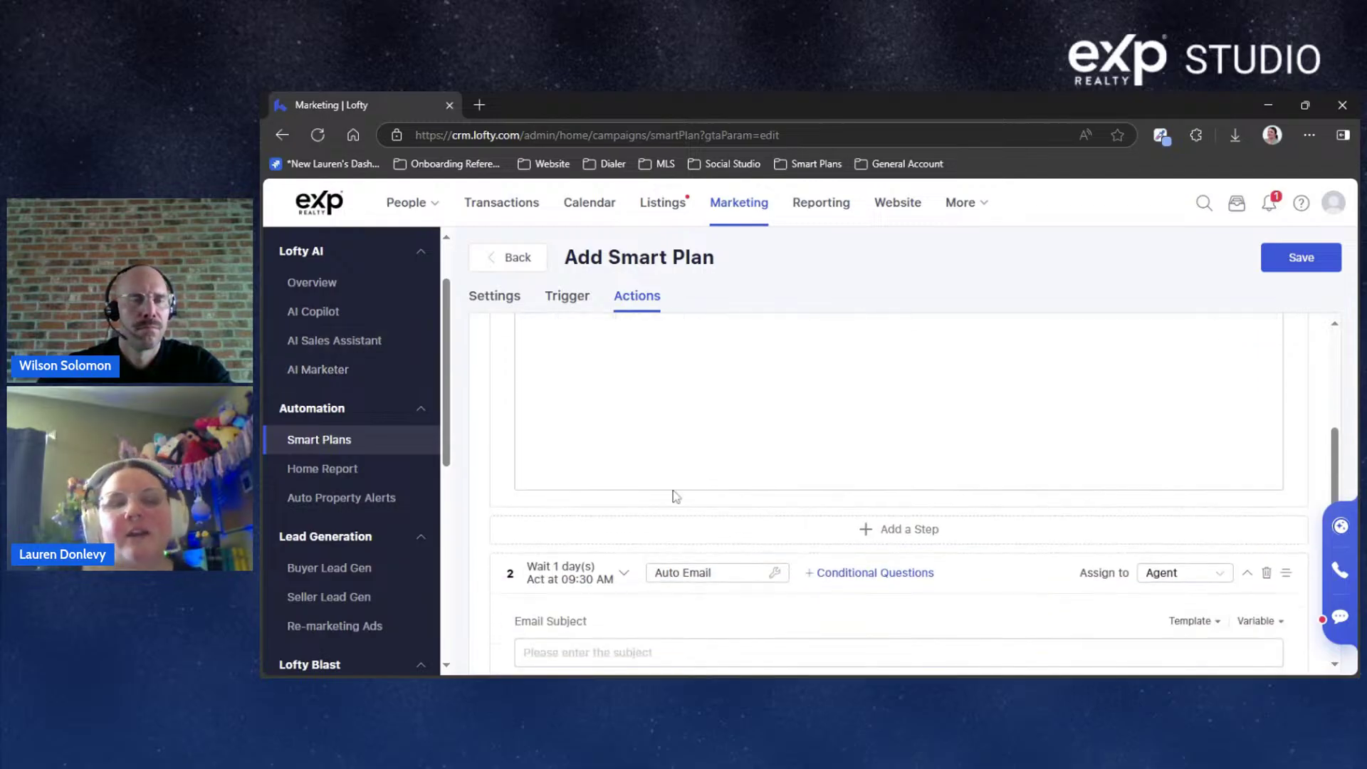
pyautogui.scroll(1, 1153, 424)
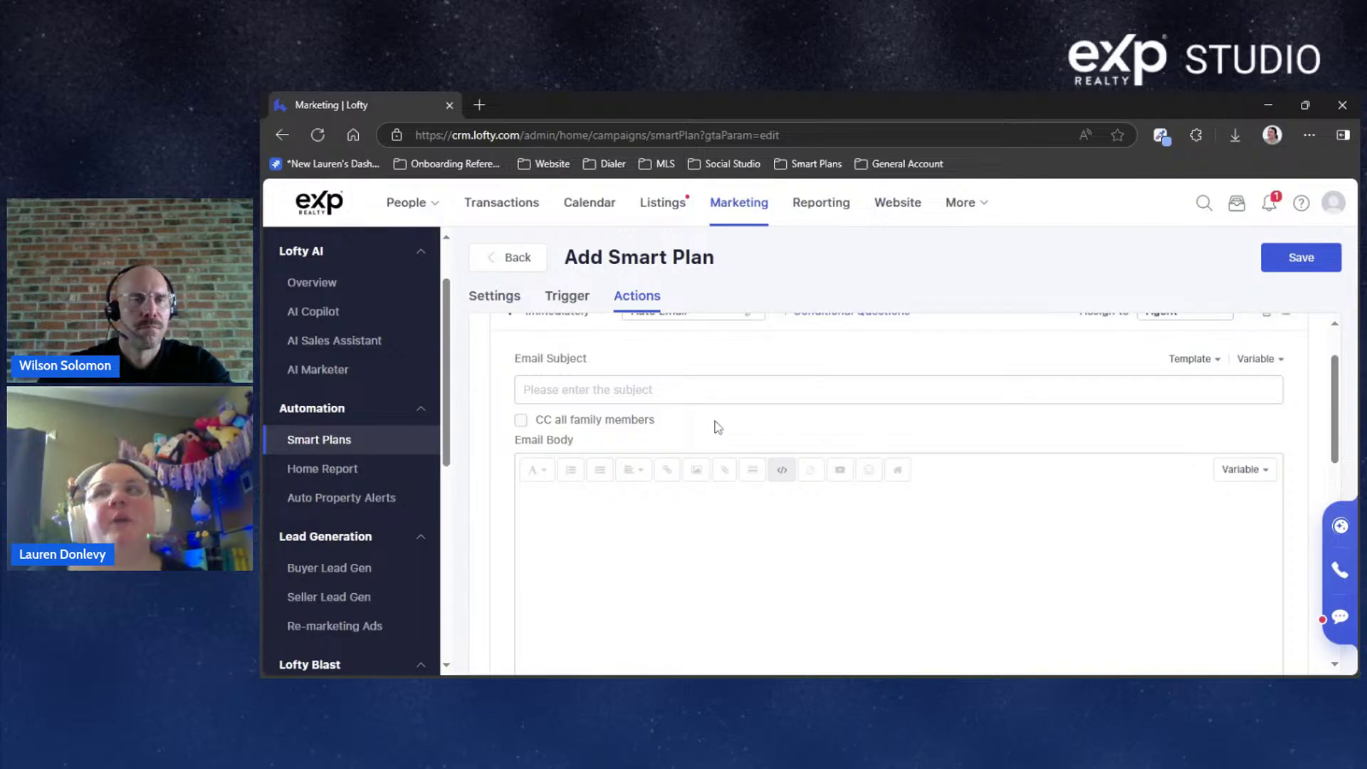
pyautogui.click(782, 470)
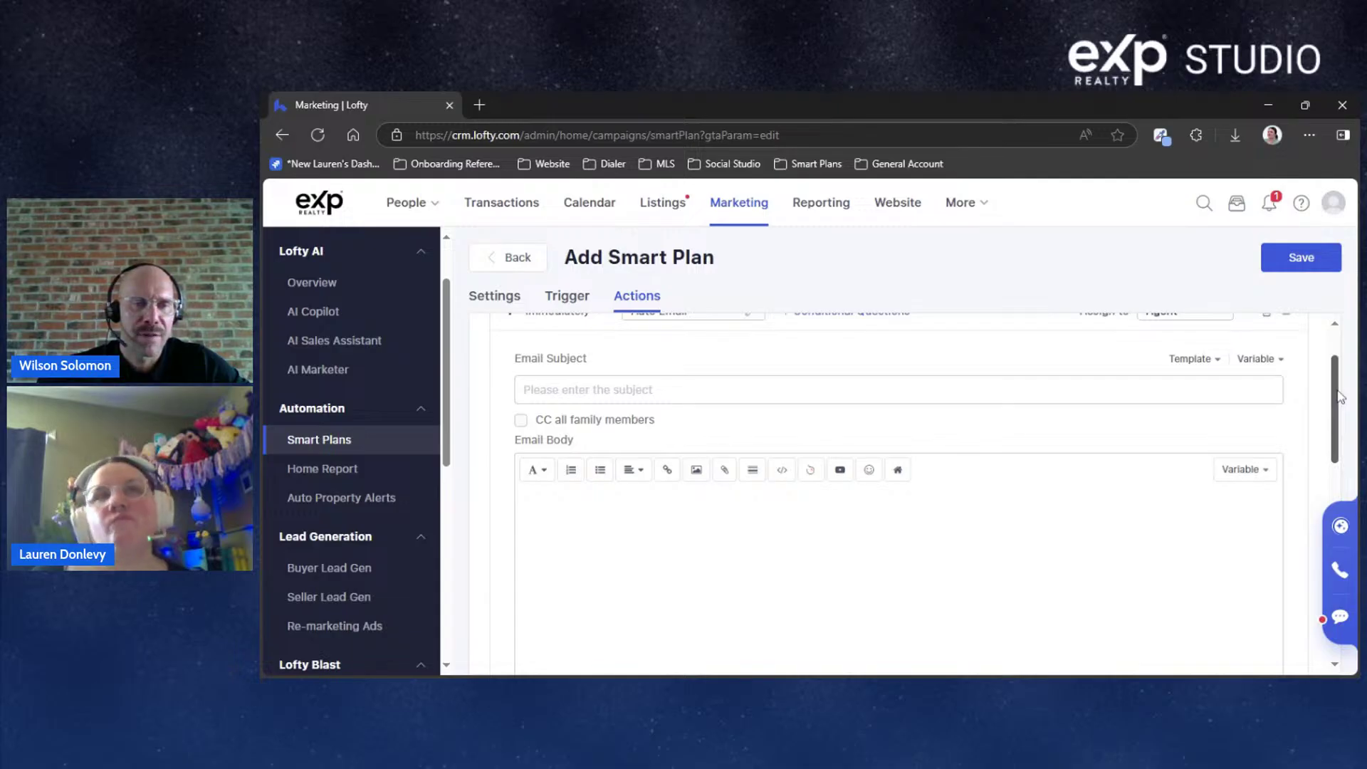
pyautogui.moveTo(1338, 391); pyautogui.dragTo(1330, 405)
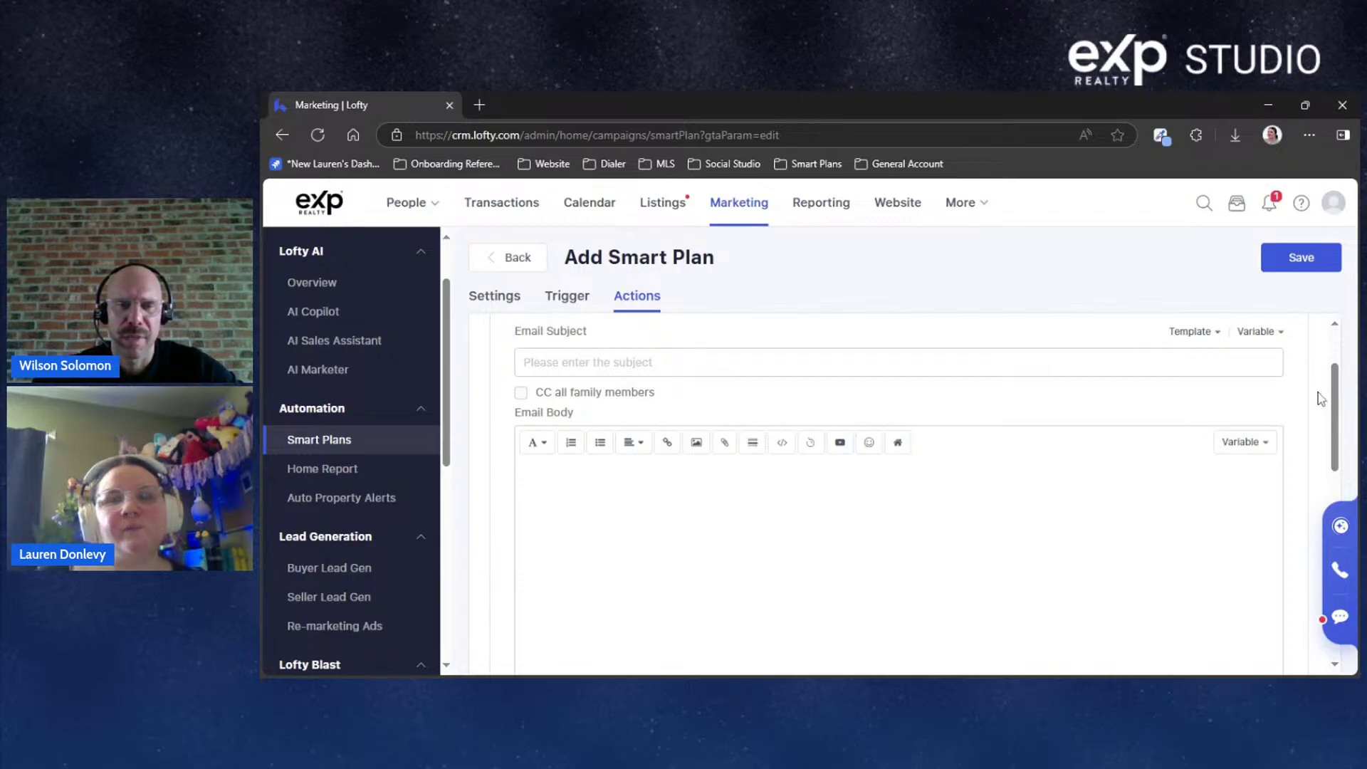
pyautogui.tripleClick(1318, 392)
pyautogui.click(1321, 398)
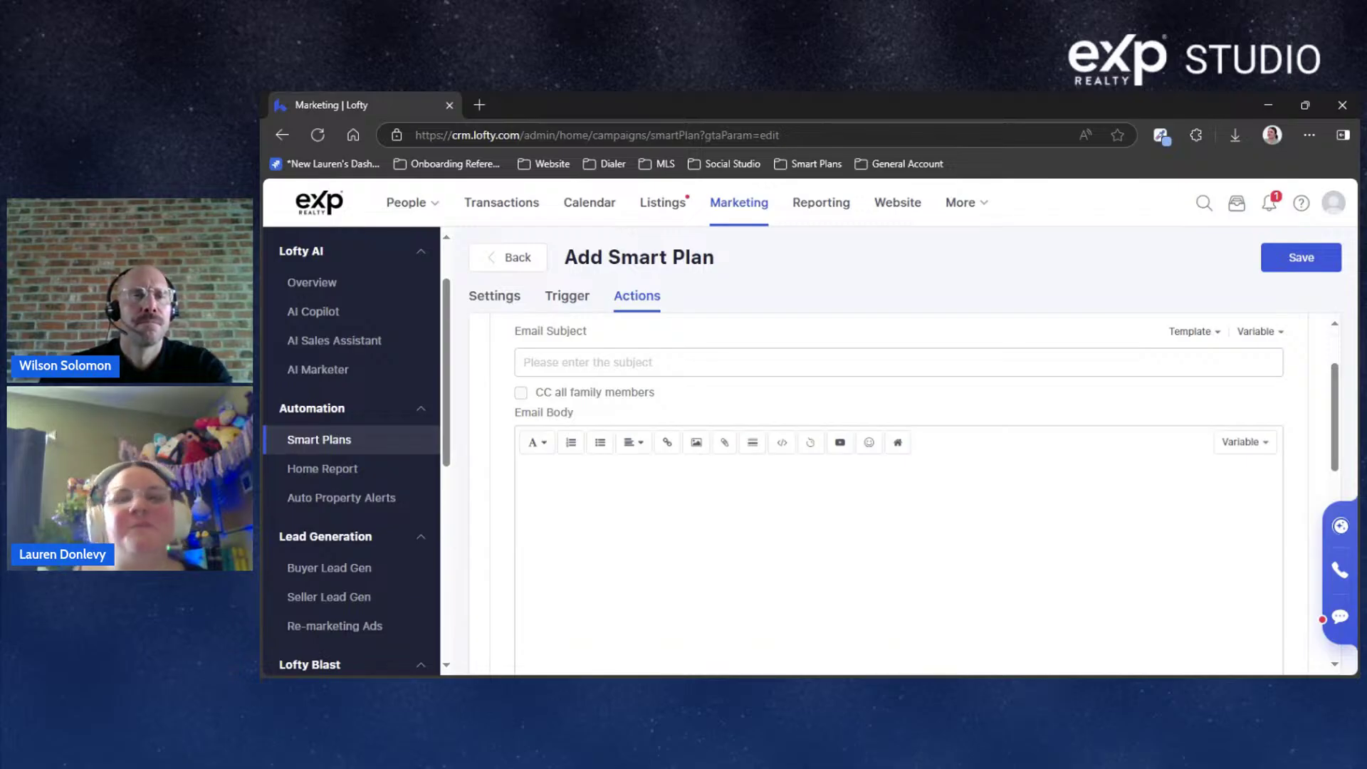
pyautogui.hotkey('alt', 'Tab')
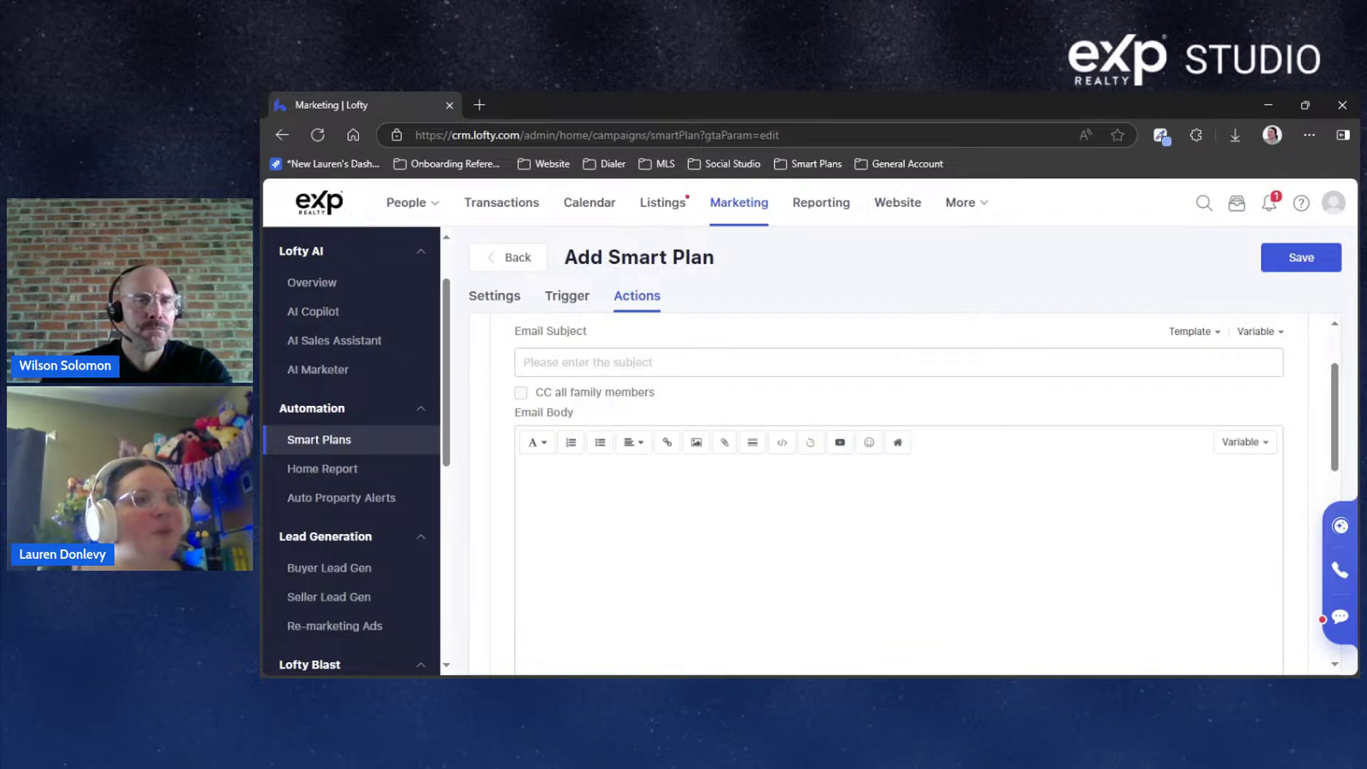
# Open the email communication settings in the personal user settings
pyautogui.scroll(2, 399, 497)
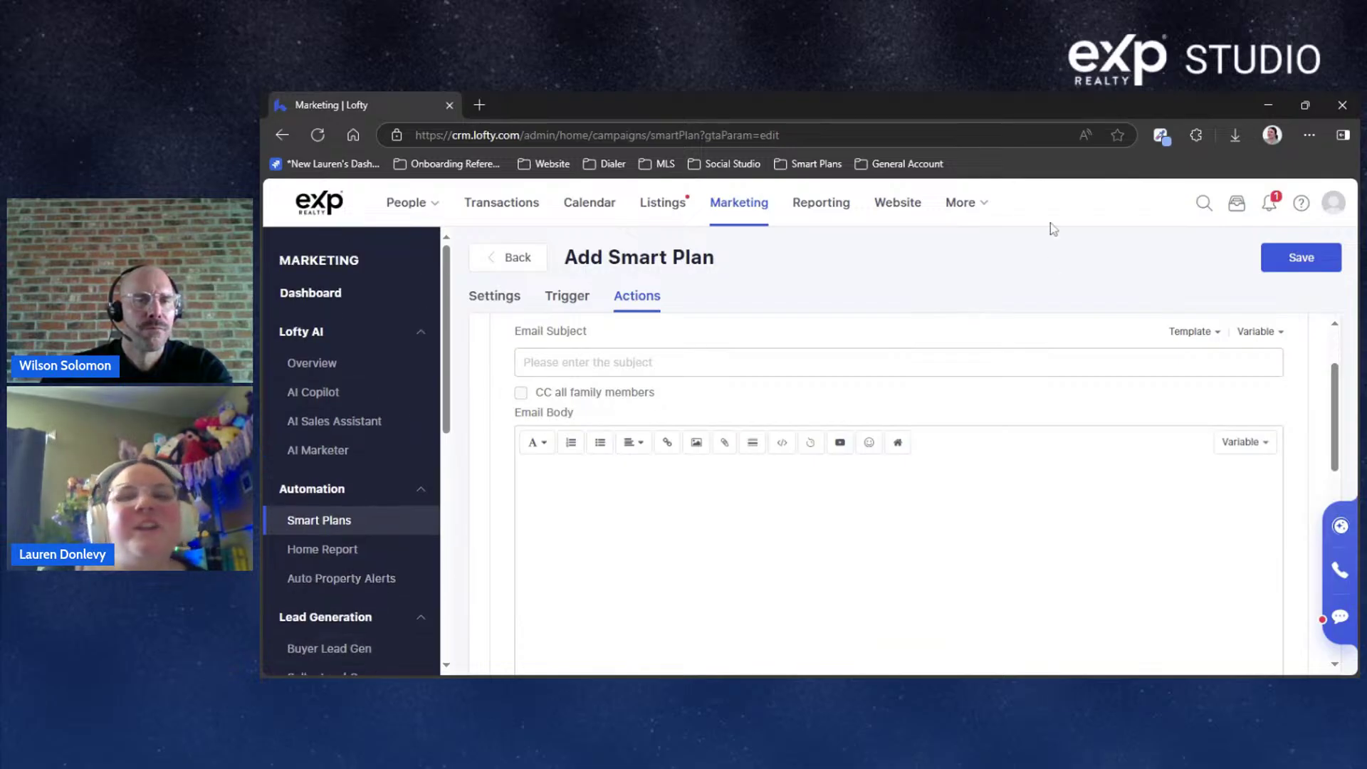
pyautogui.moveTo(979, 205)
pyautogui.click(1002, 285)
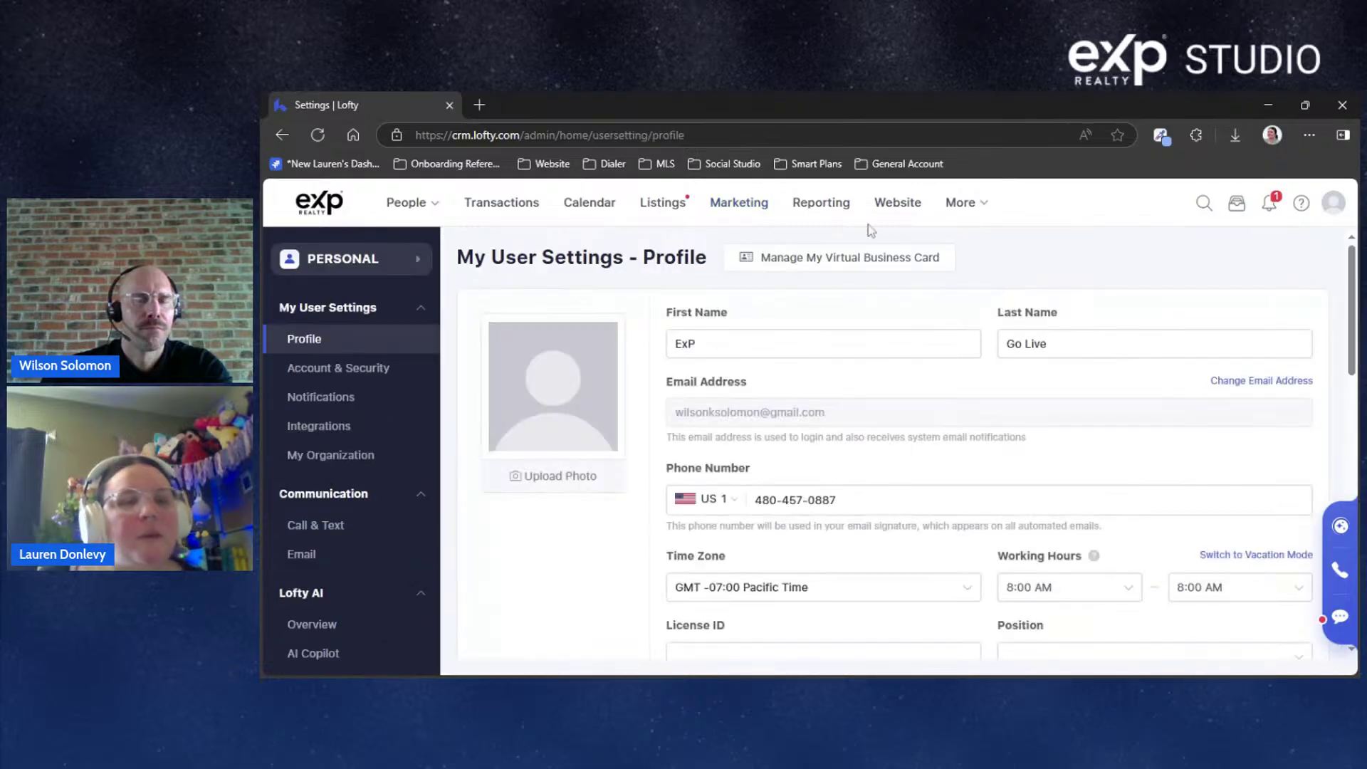
pyautogui.click(329, 553)
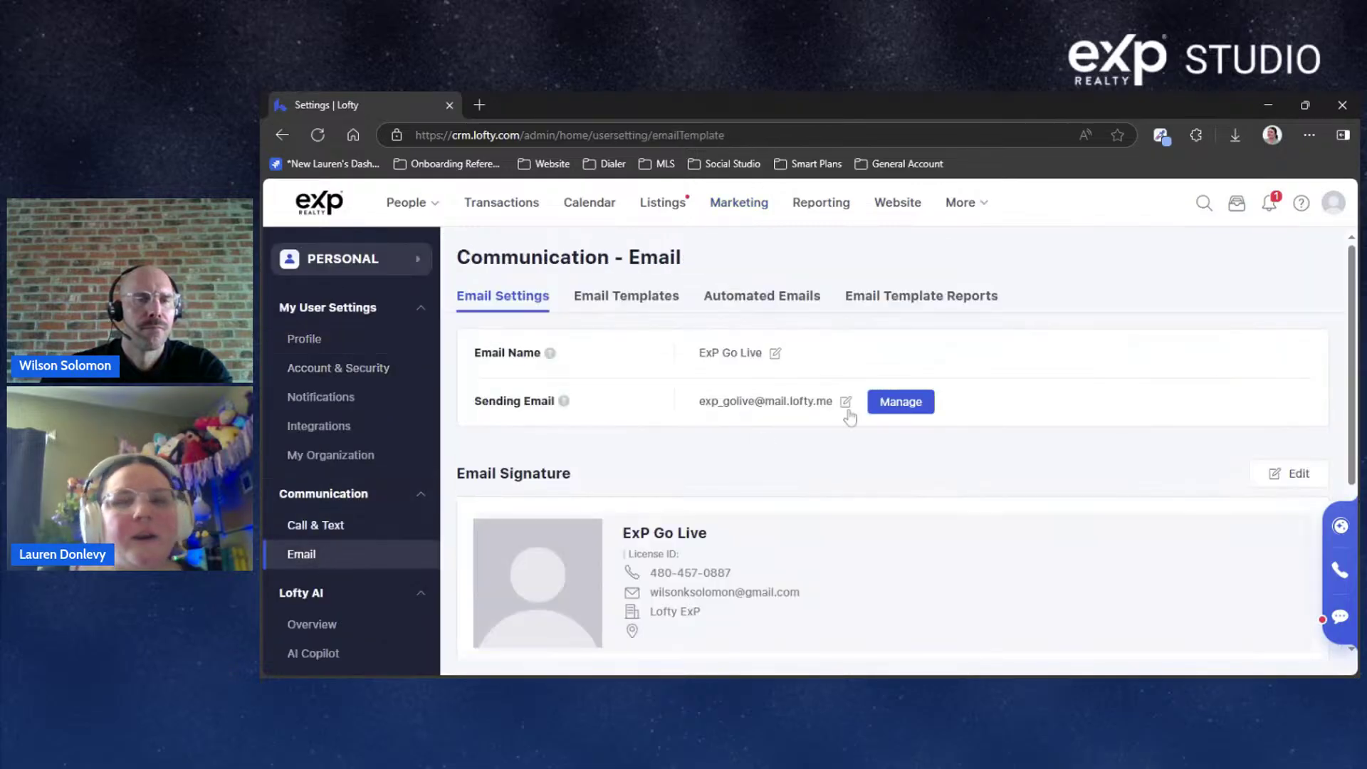
# Highlight the account's sending email address, and open the management page for sending email domains
pyautogui.moveTo(791, 401)
pyautogui.mouseDown()
pyautogui.moveTo(672, 416)
pyautogui.moveTo(800, 402)
pyautogui.moveTo(832, 416)
pyautogui.mouseUp()
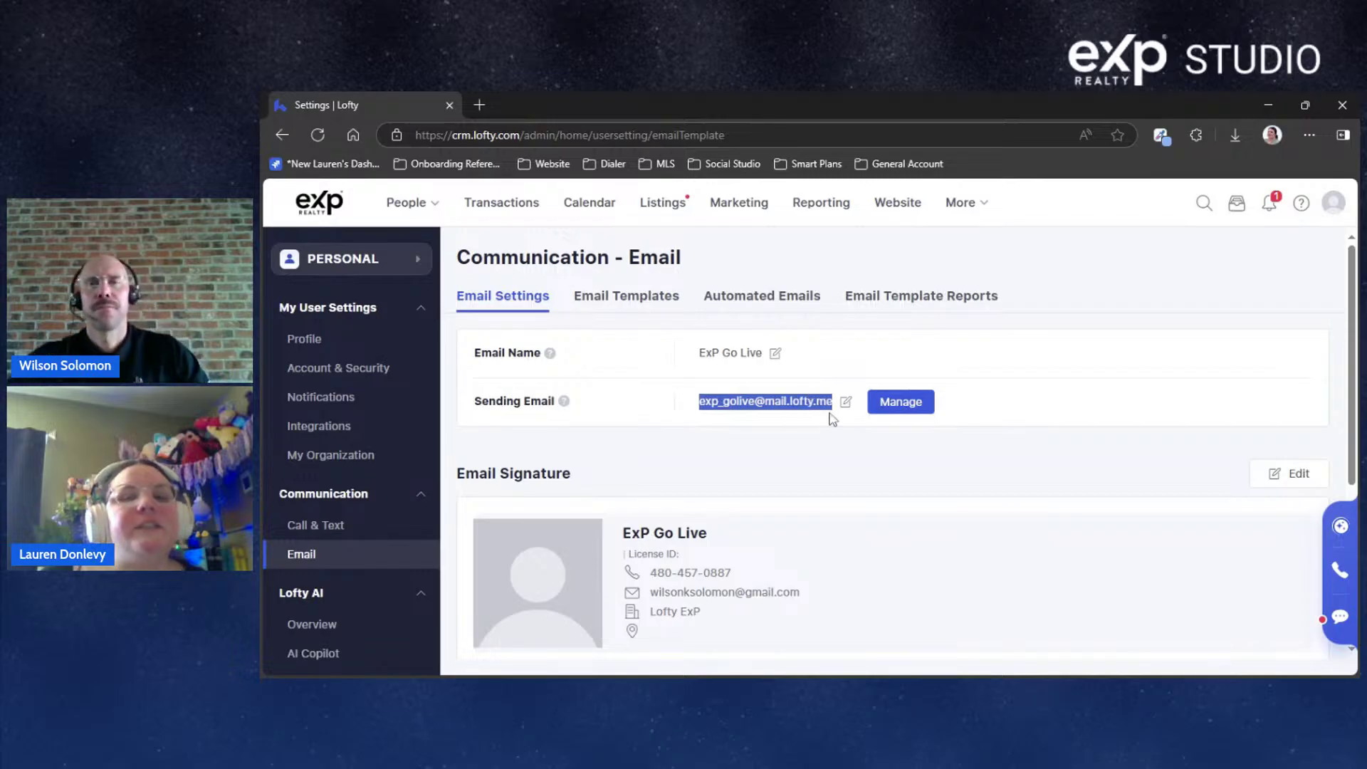
pyautogui.click(787, 473)
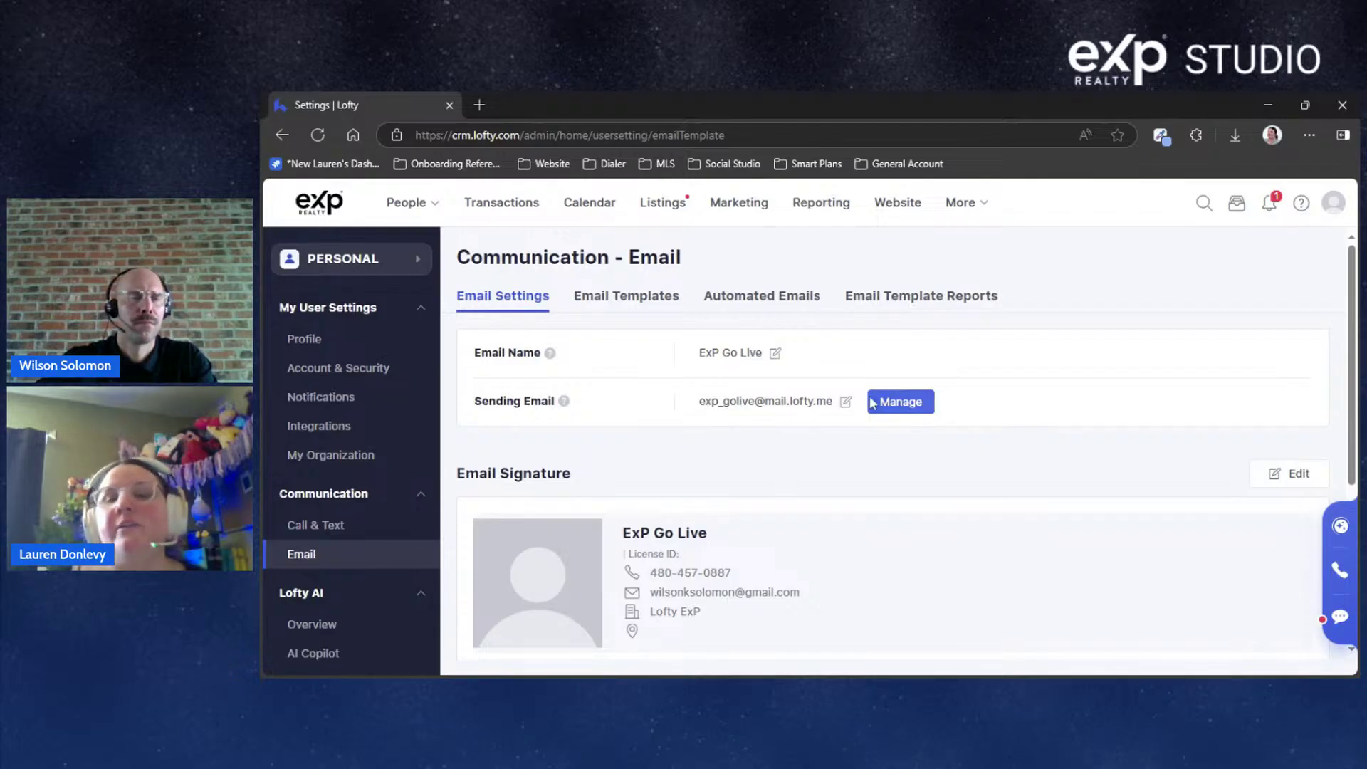
pyautogui.click(899, 401)
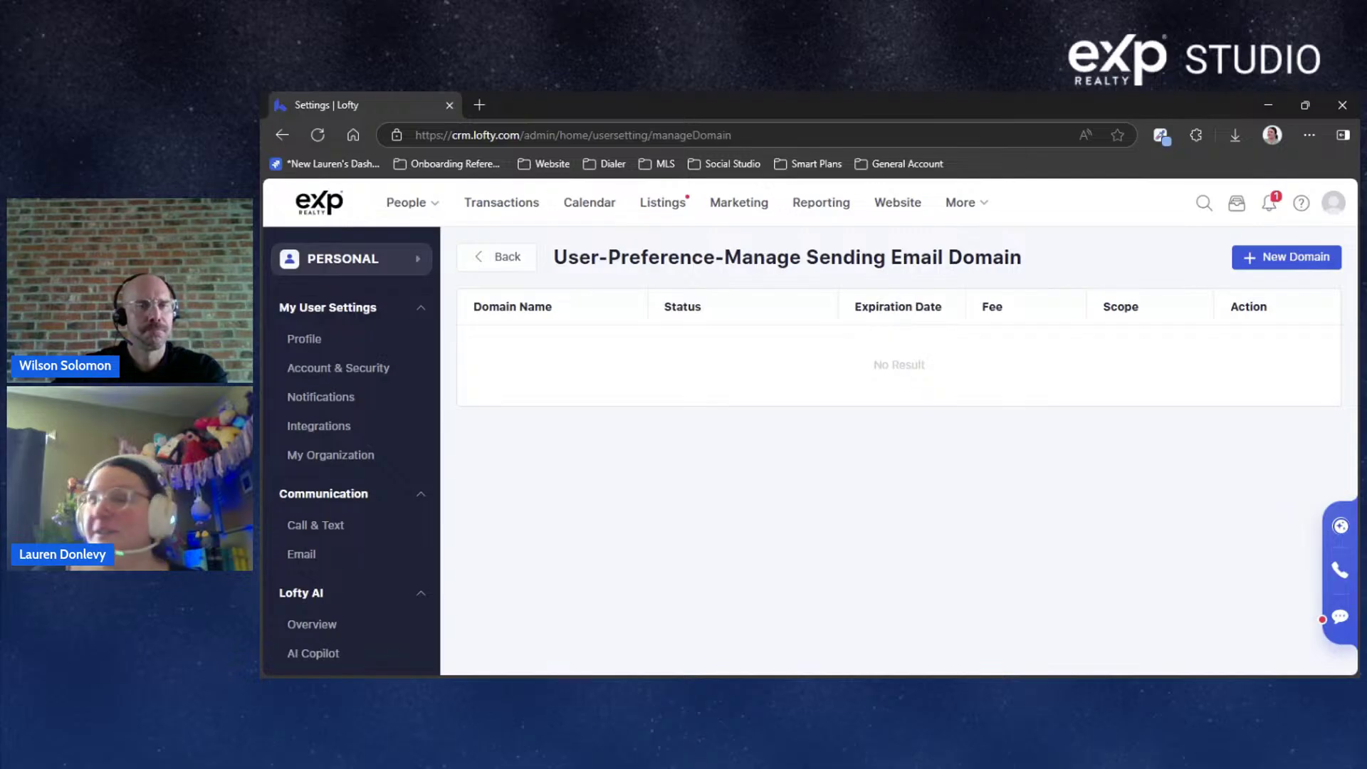
# Open the Lofty Guide lead from the people list, and show its engagement section with alerts, snapshots and reports
pyautogui.click(749, 215)
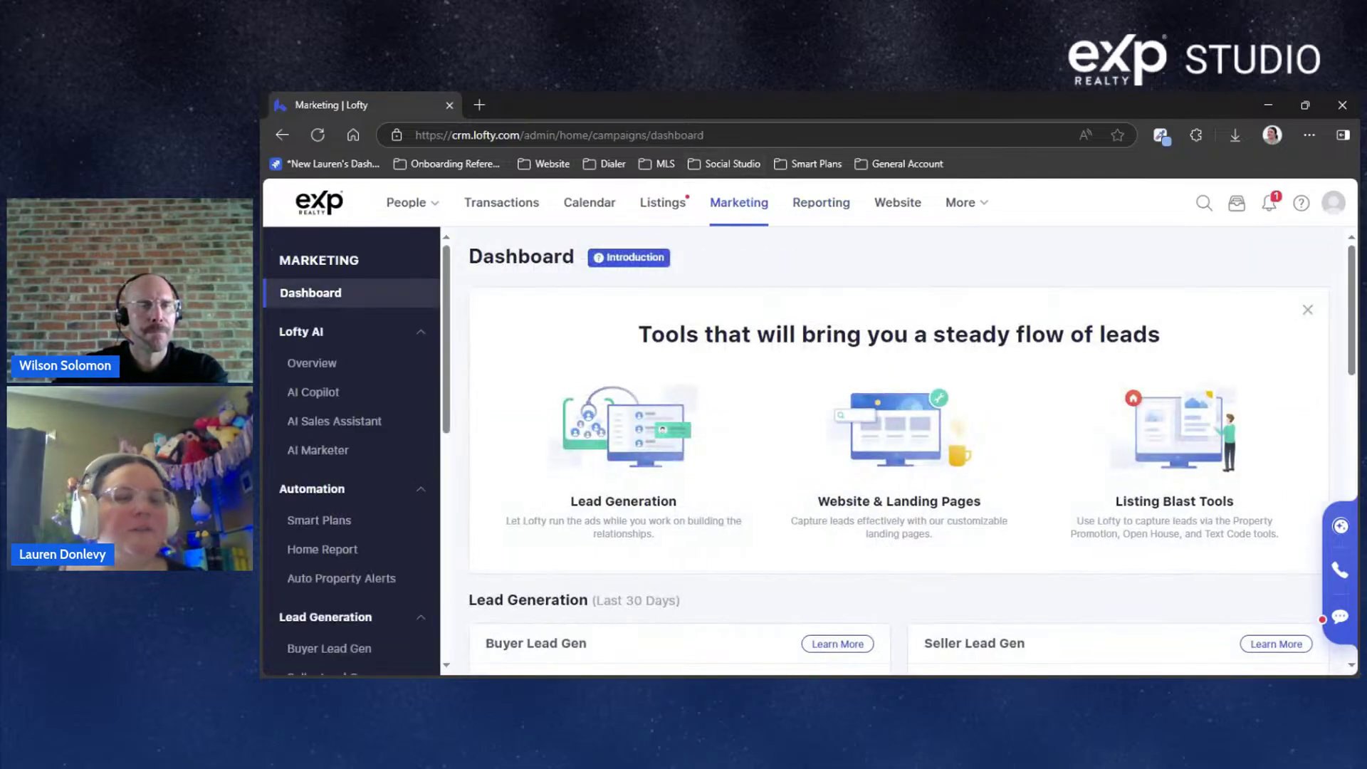
pyautogui.moveTo(431, 208)
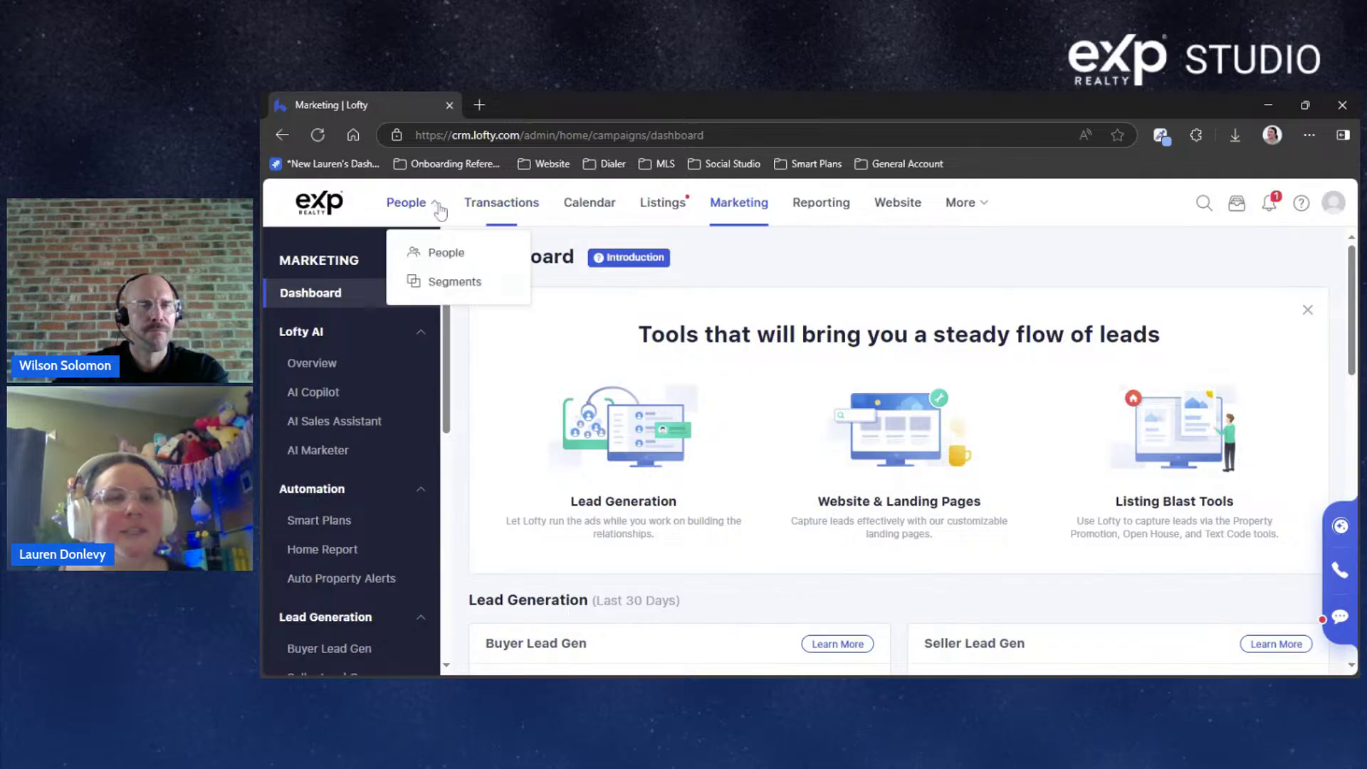
pyautogui.click(435, 255)
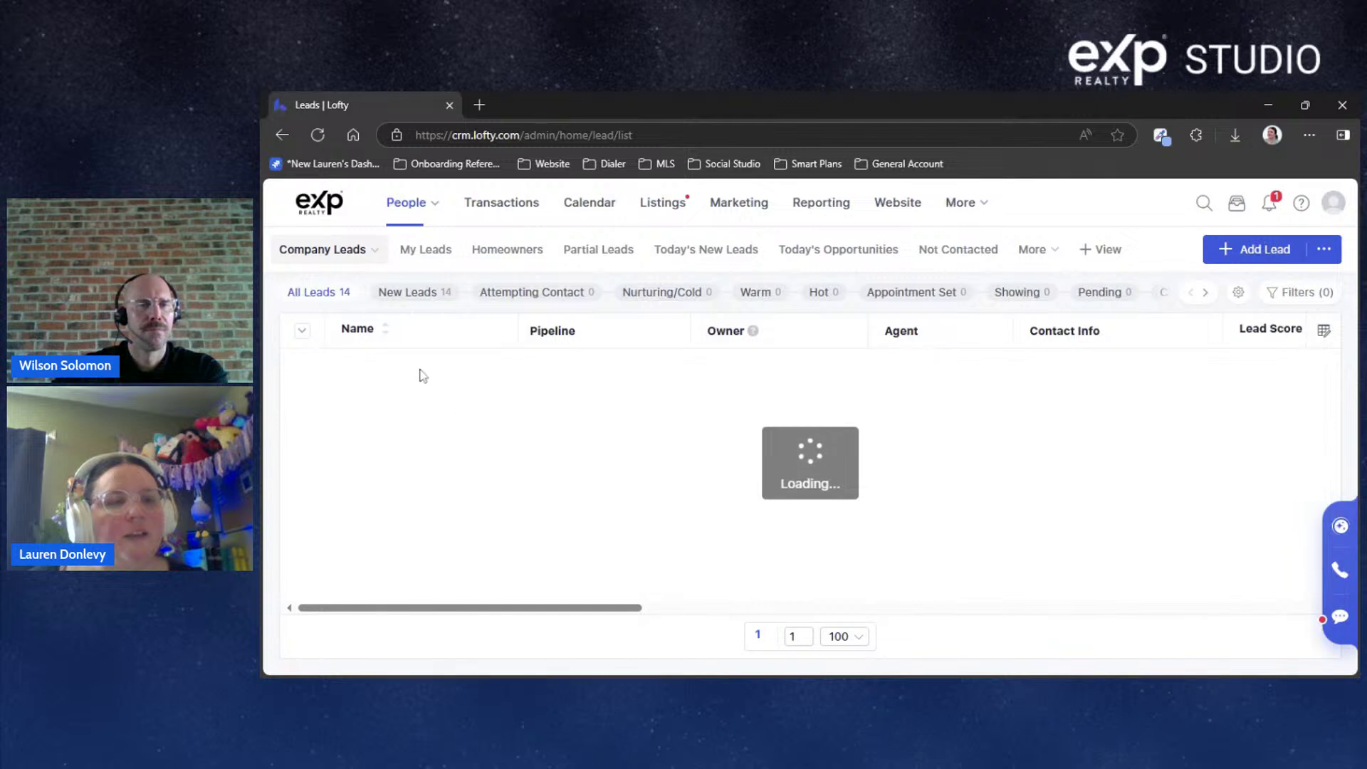
pyautogui.click(393, 372)
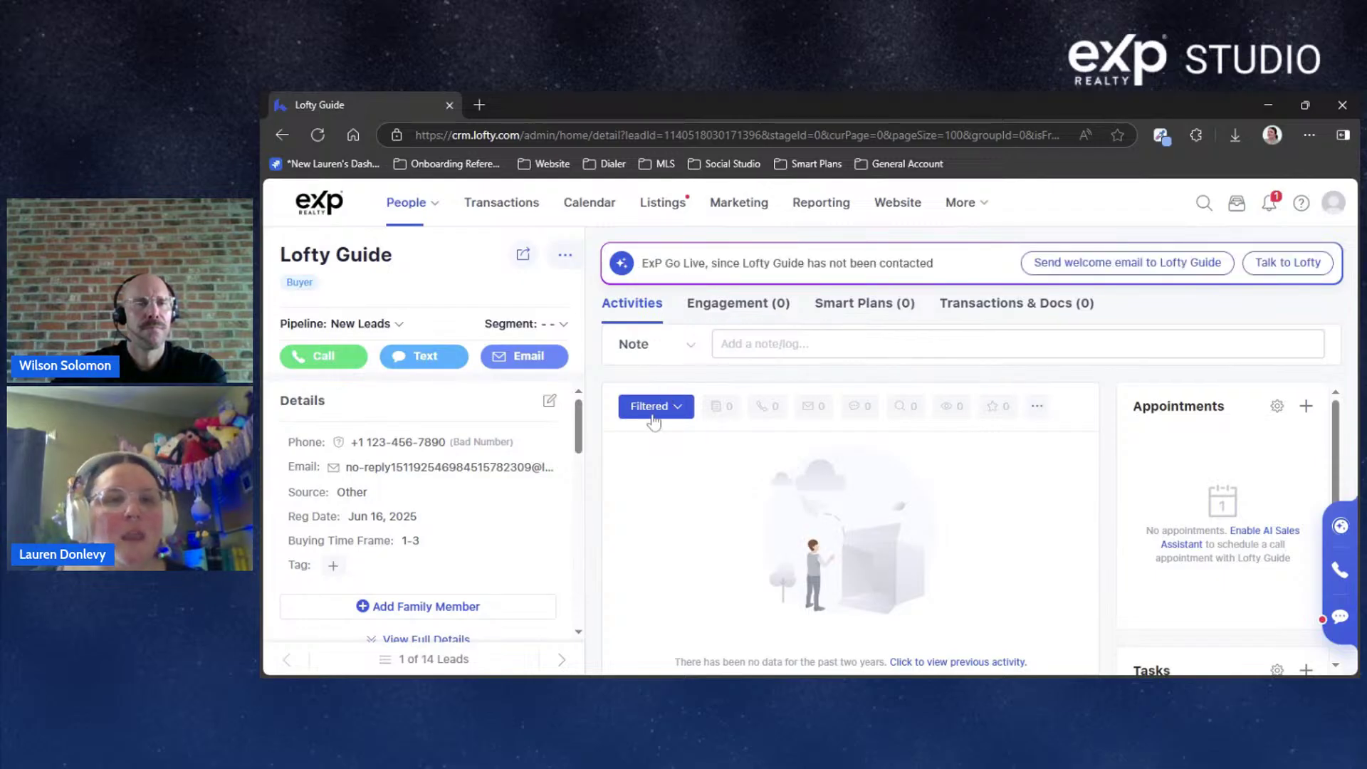
pyautogui.click(738, 302)
pyautogui.scroll(-4, 701, 456)
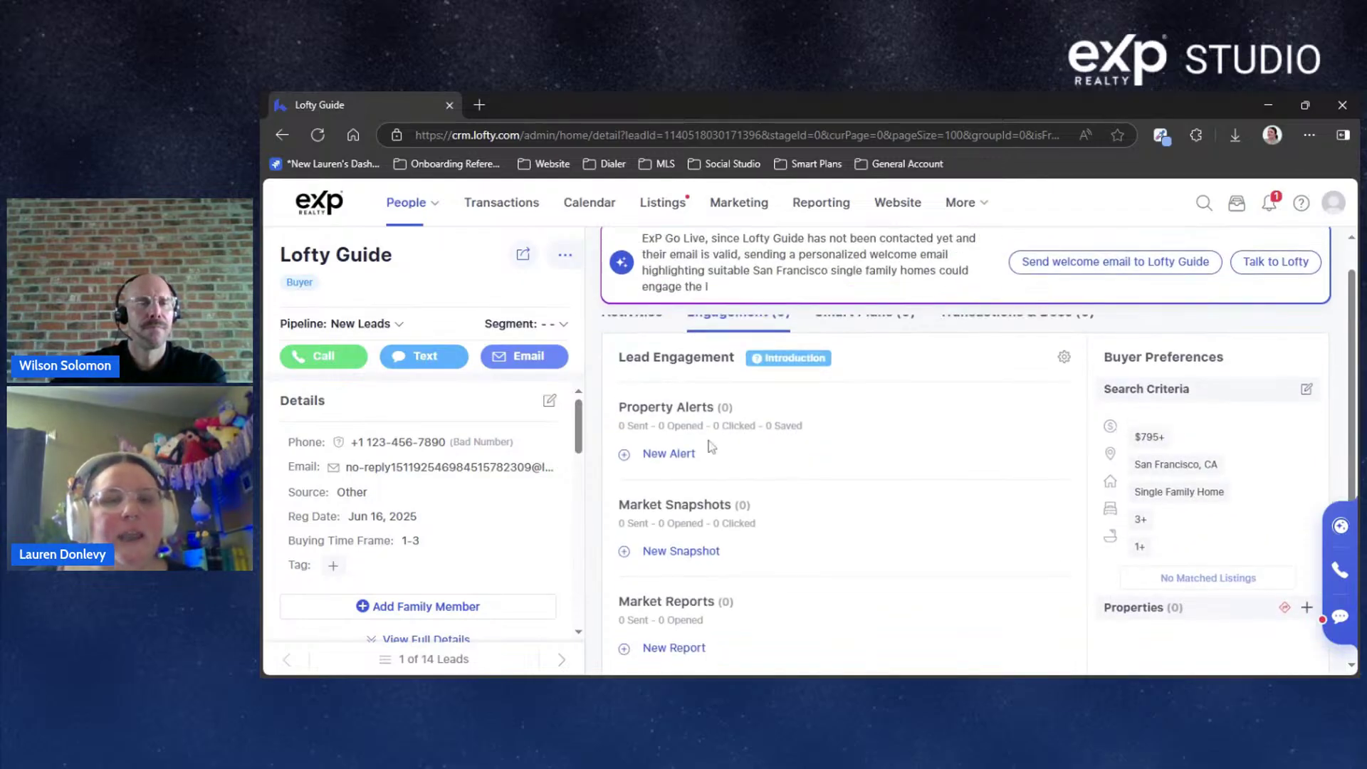
pyautogui.scroll(1, 698, 465)
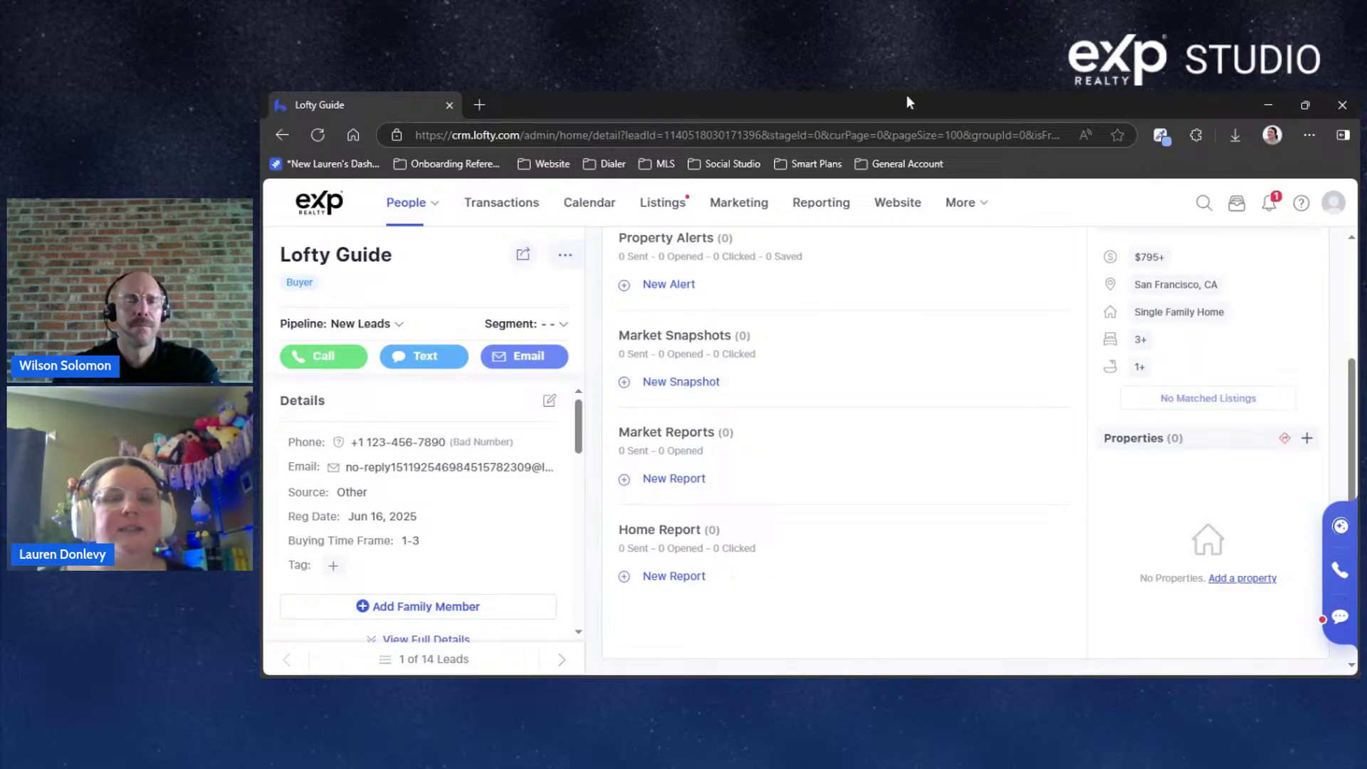
# Show the setup form for a new market snapshot, and return to the lead's engagement options
pyautogui.click(673, 390)
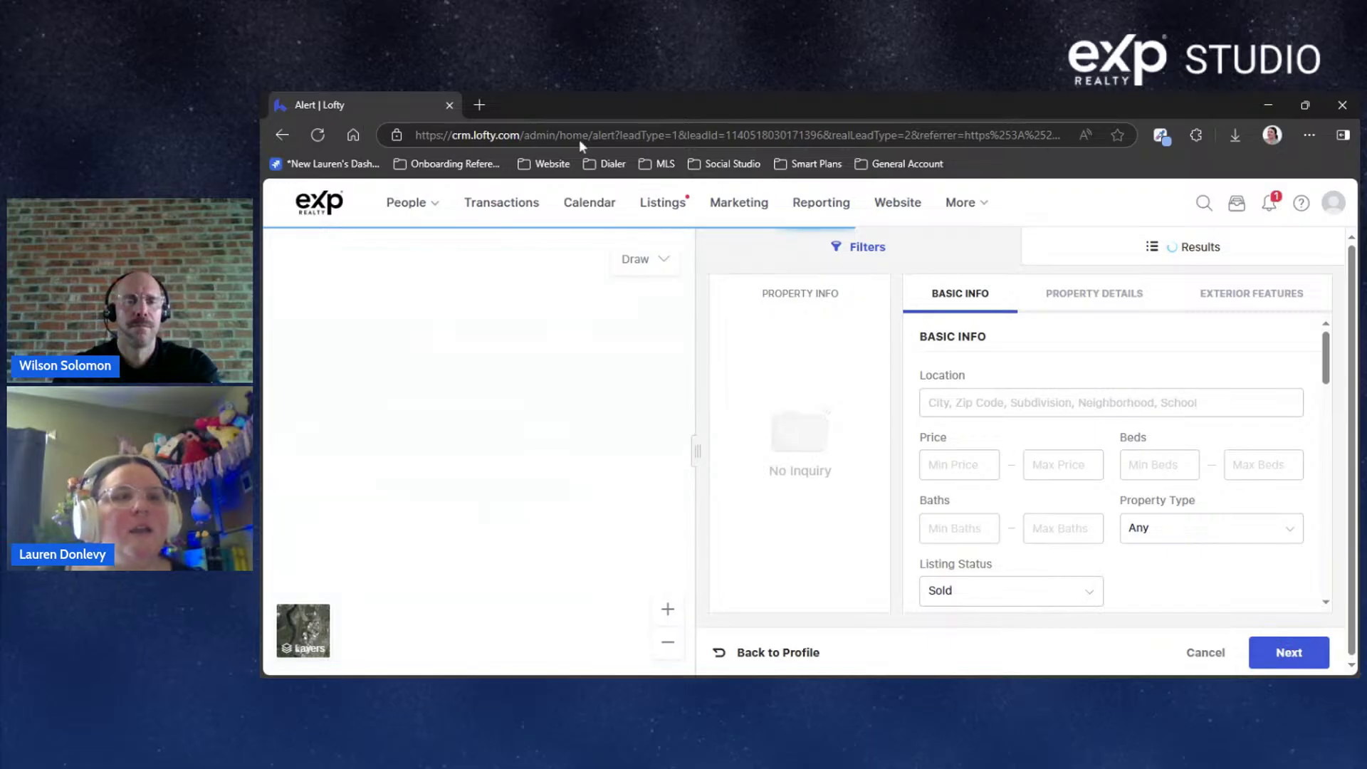
pyautogui.click(282, 134)
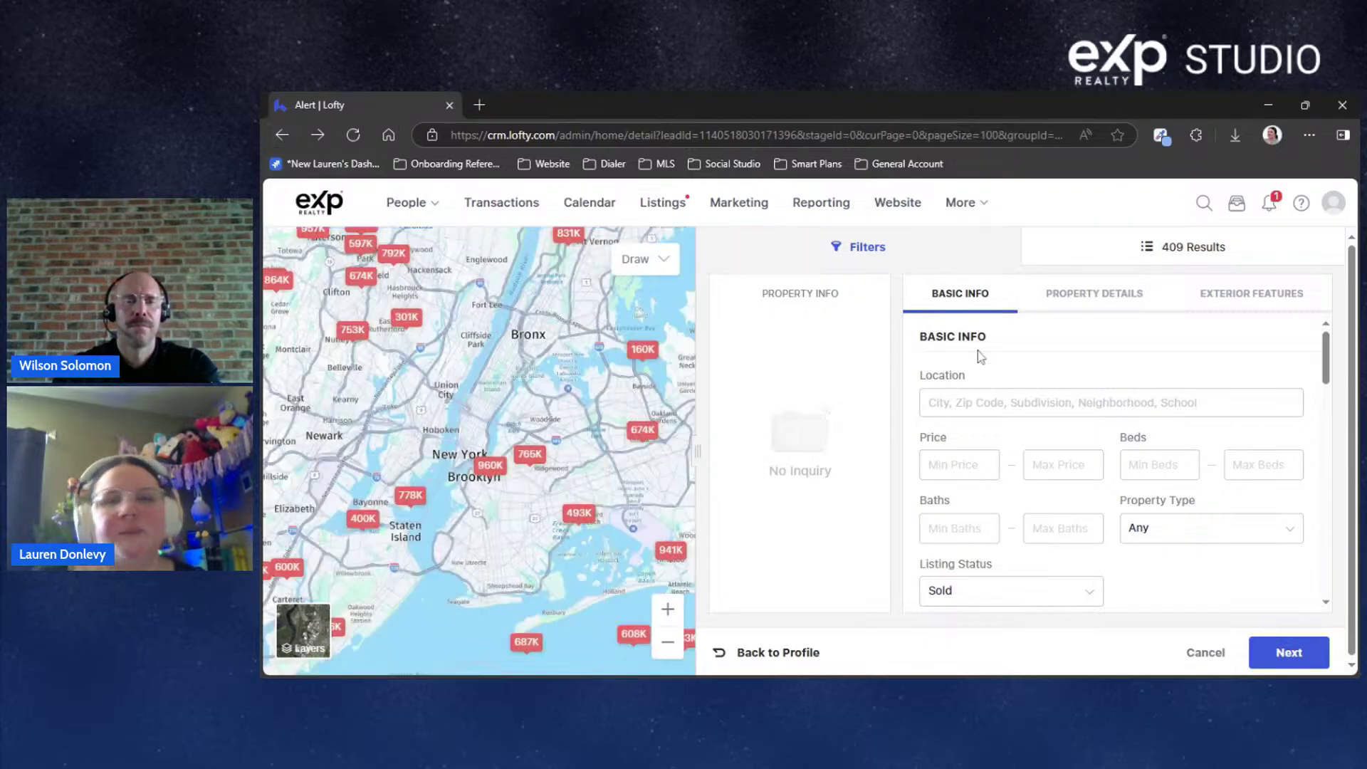
pyautogui.scroll(-2, 766, 540)
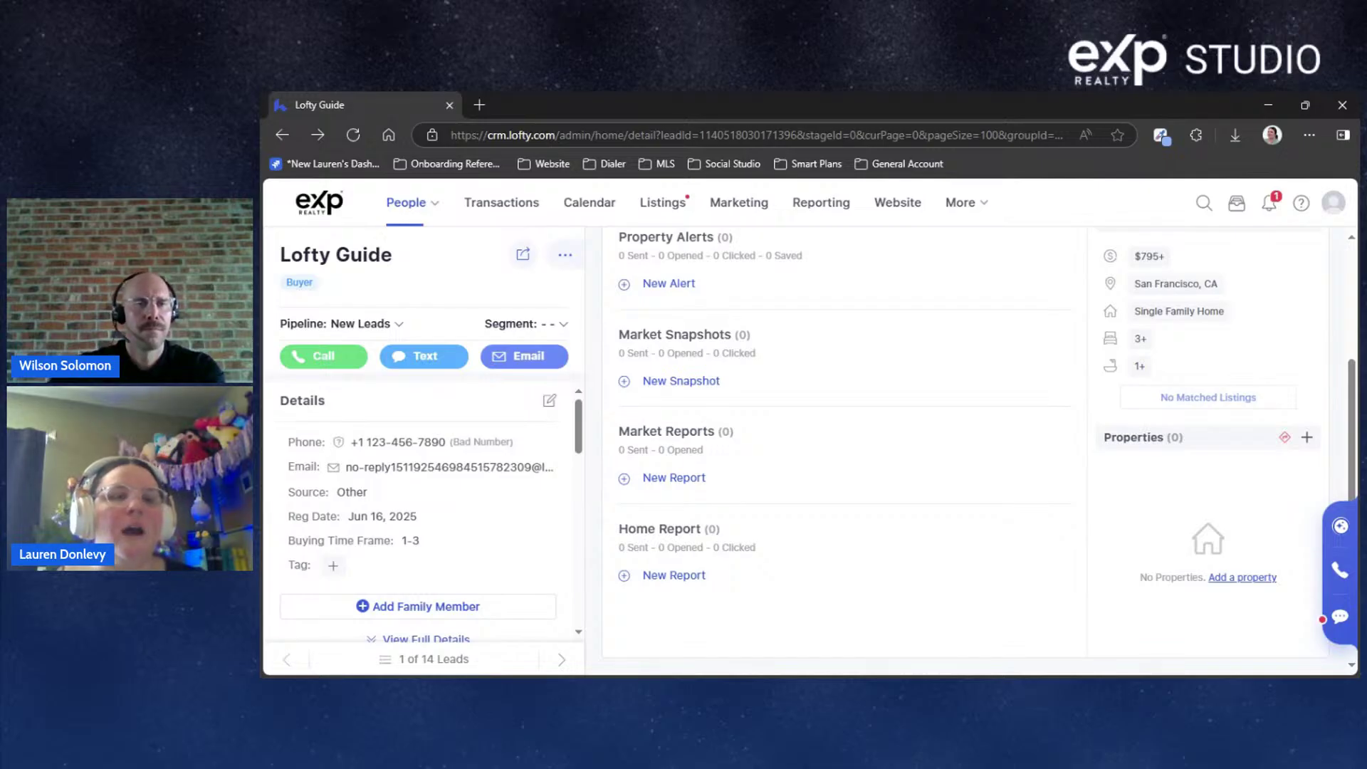
pyautogui.scroll(3, 825, 449)
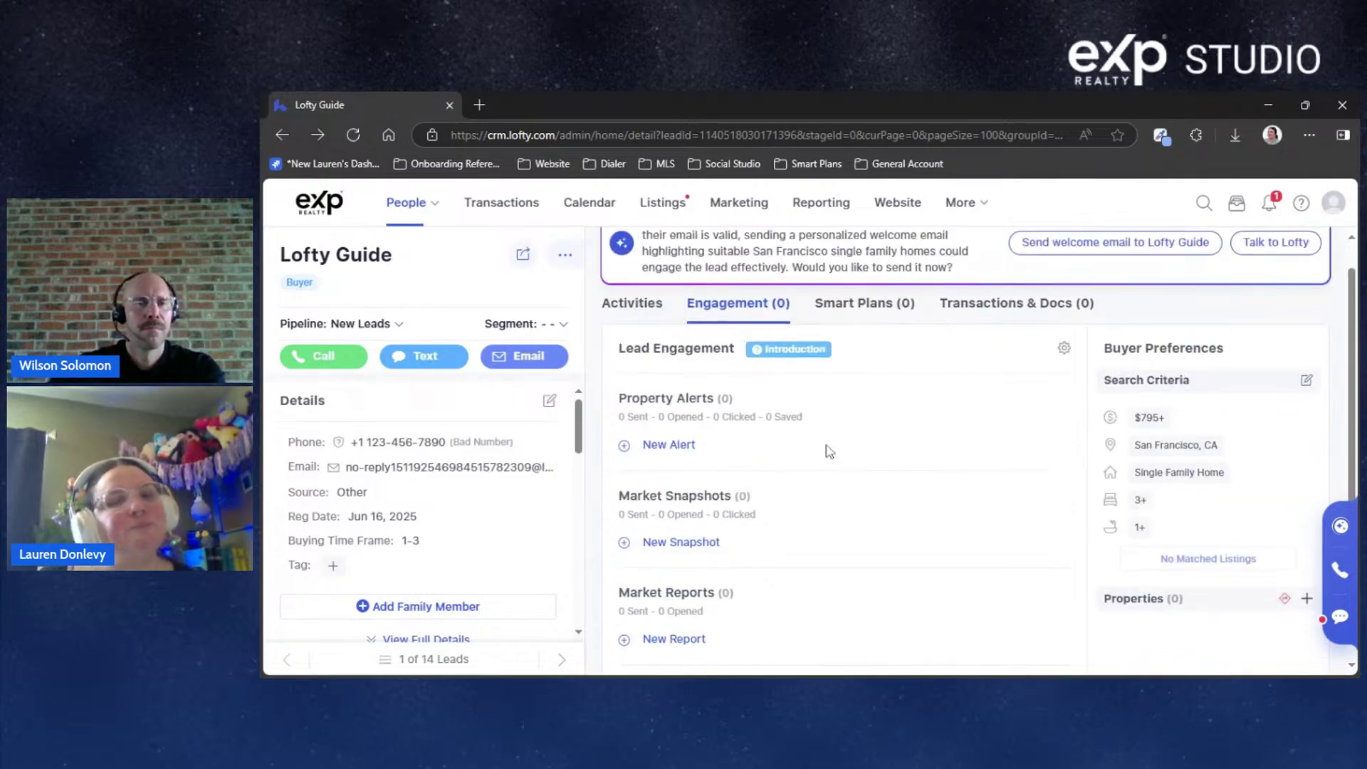
pyautogui.scroll(-3, 826, 448)
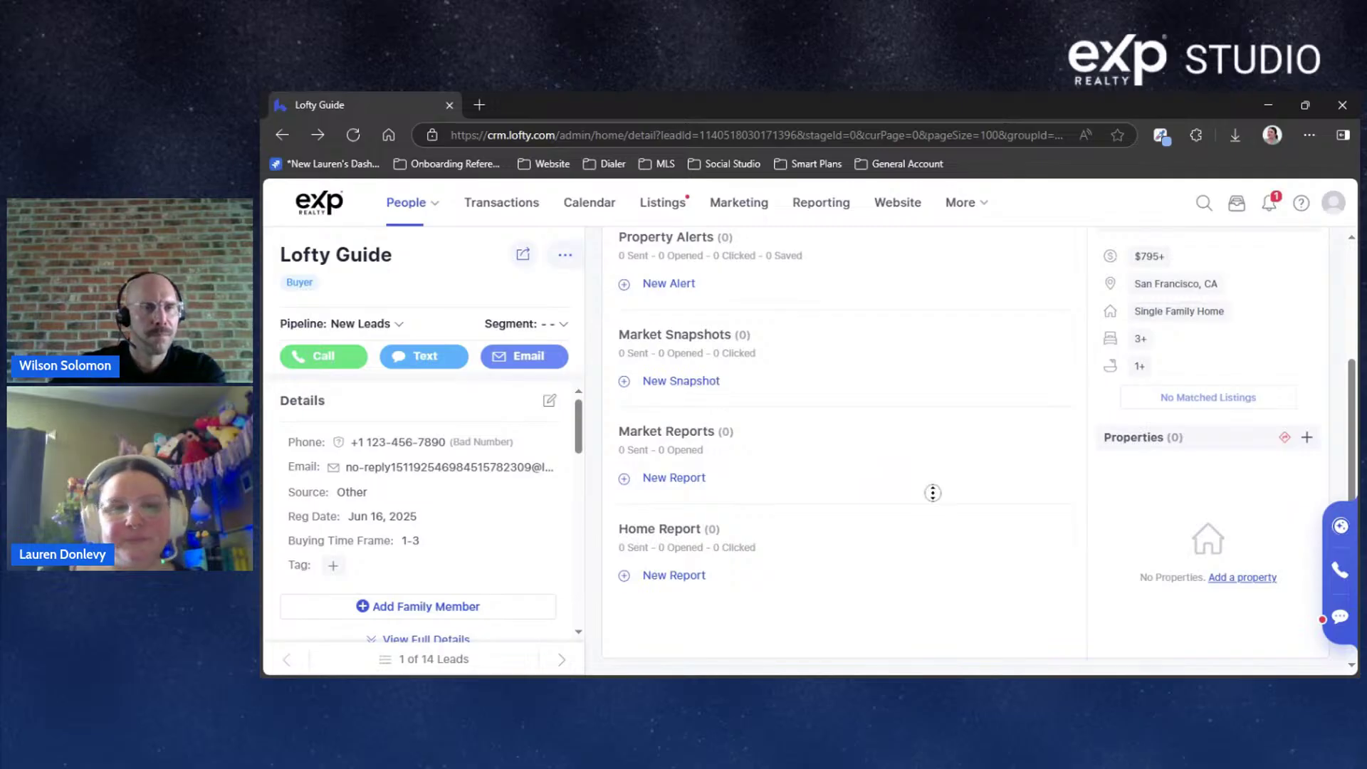
pyautogui.scroll(1, 930, 477)
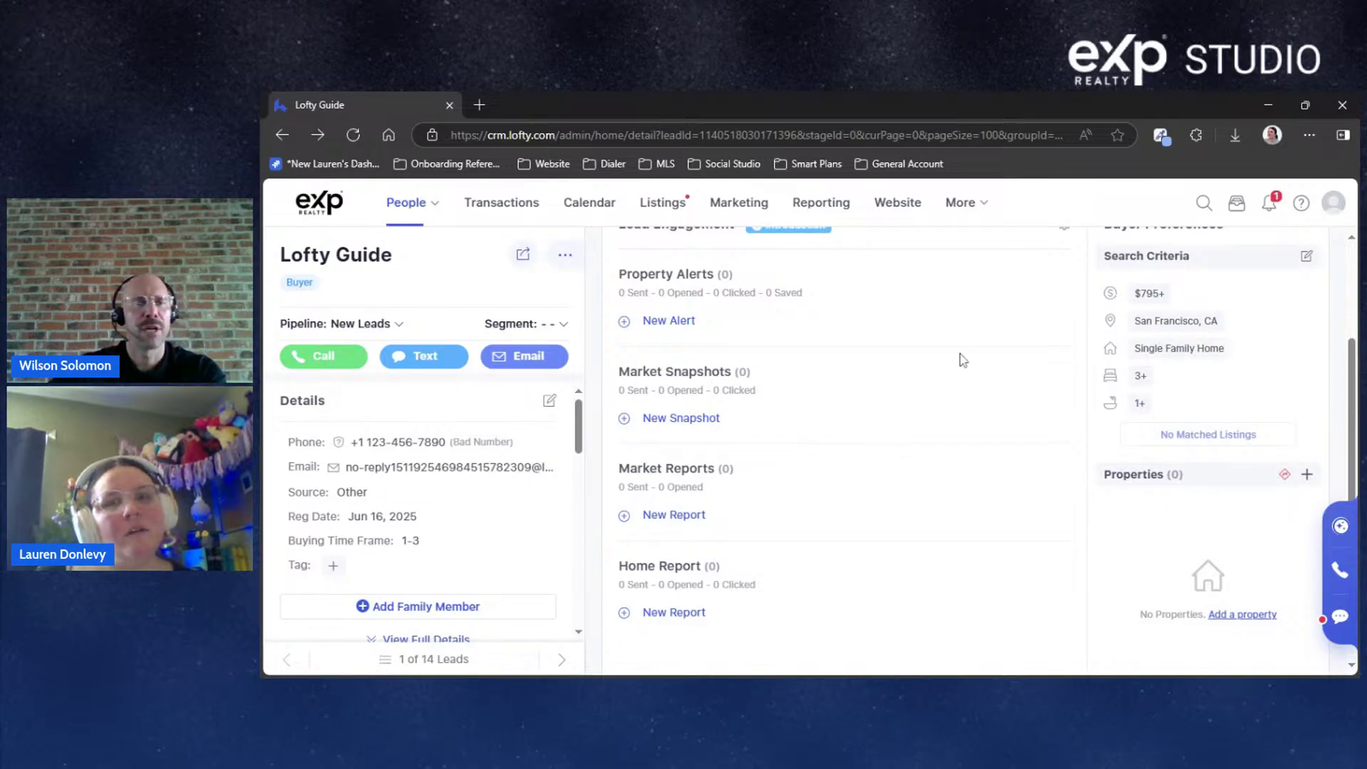
# Open the Call & Text communication settings and highlight the Displayed Caller and Sender ID heading
pyautogui.moveTo(966, 202)
pyautogui.click(995, 281)
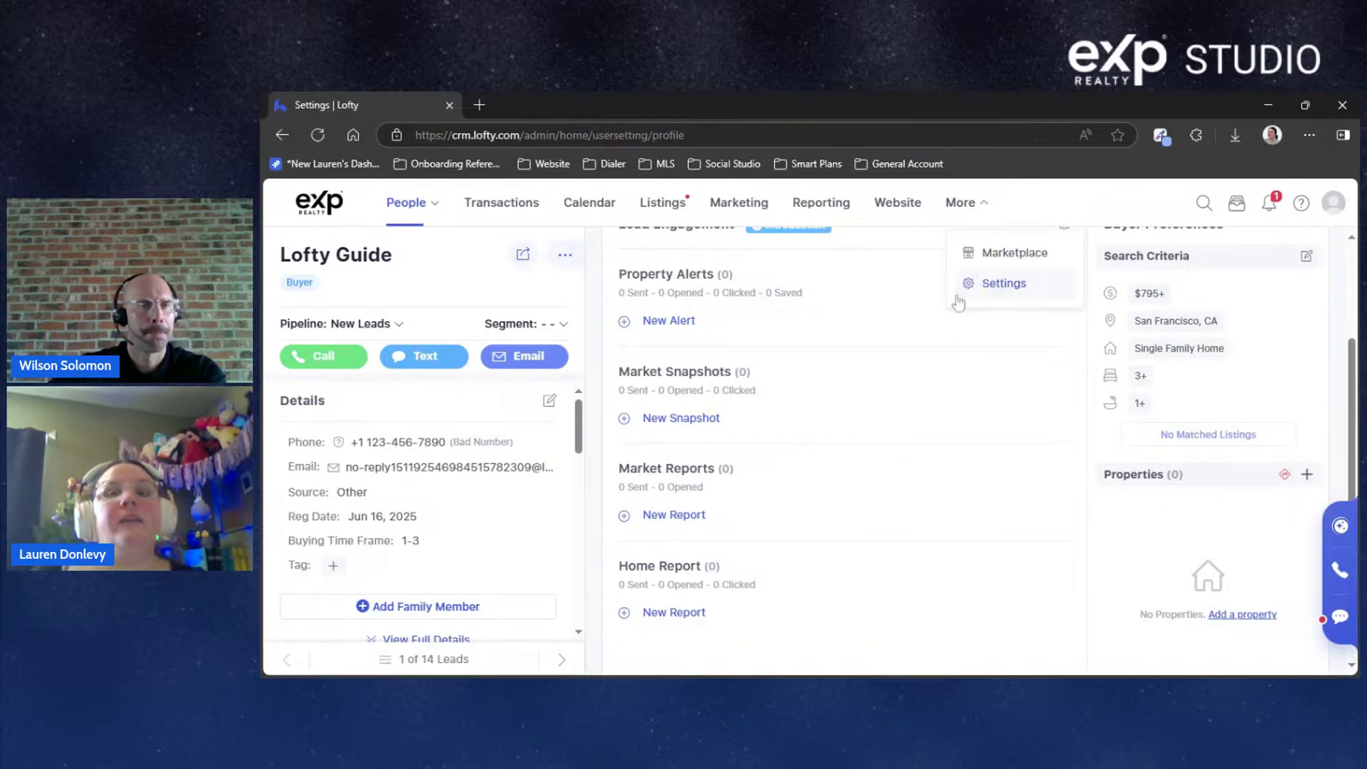
pyautogui.click(353, 525)
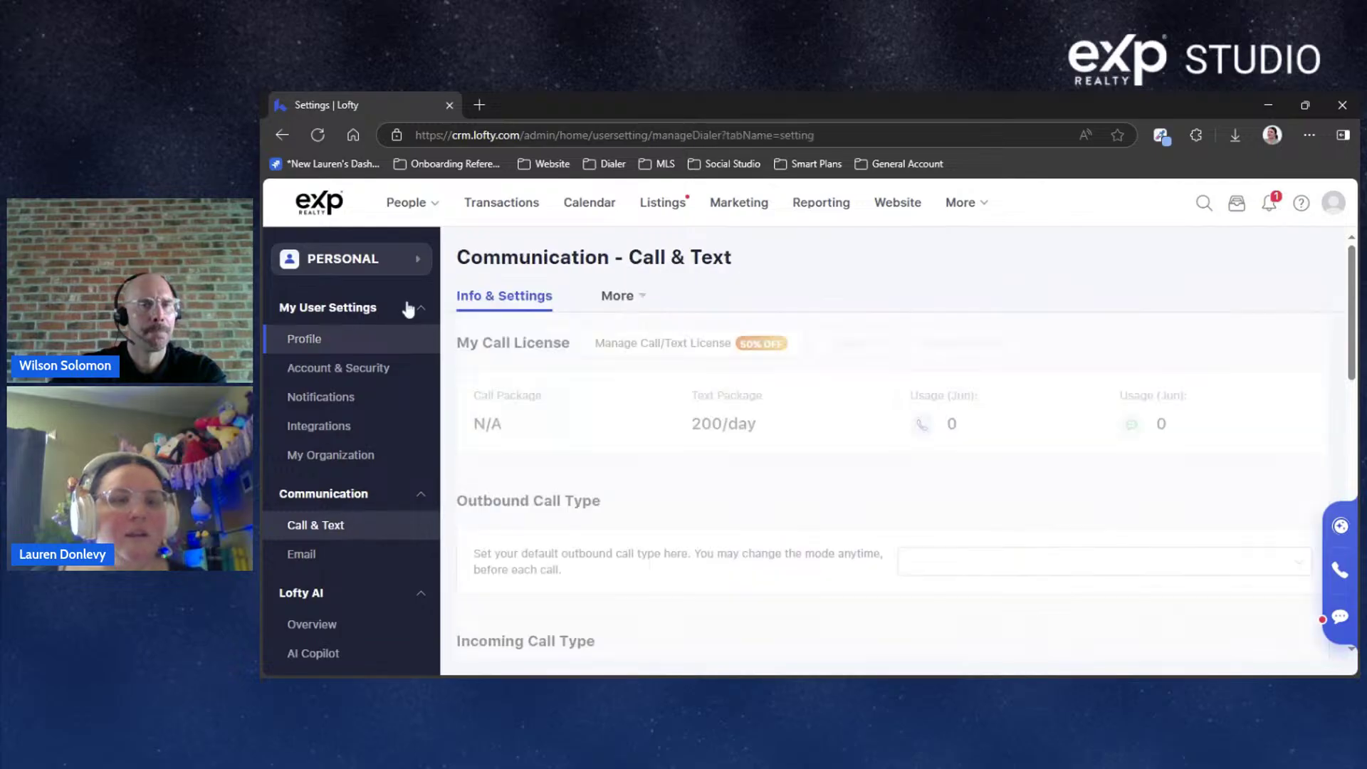
pyautogui.scroll(-7, 1015, 424)
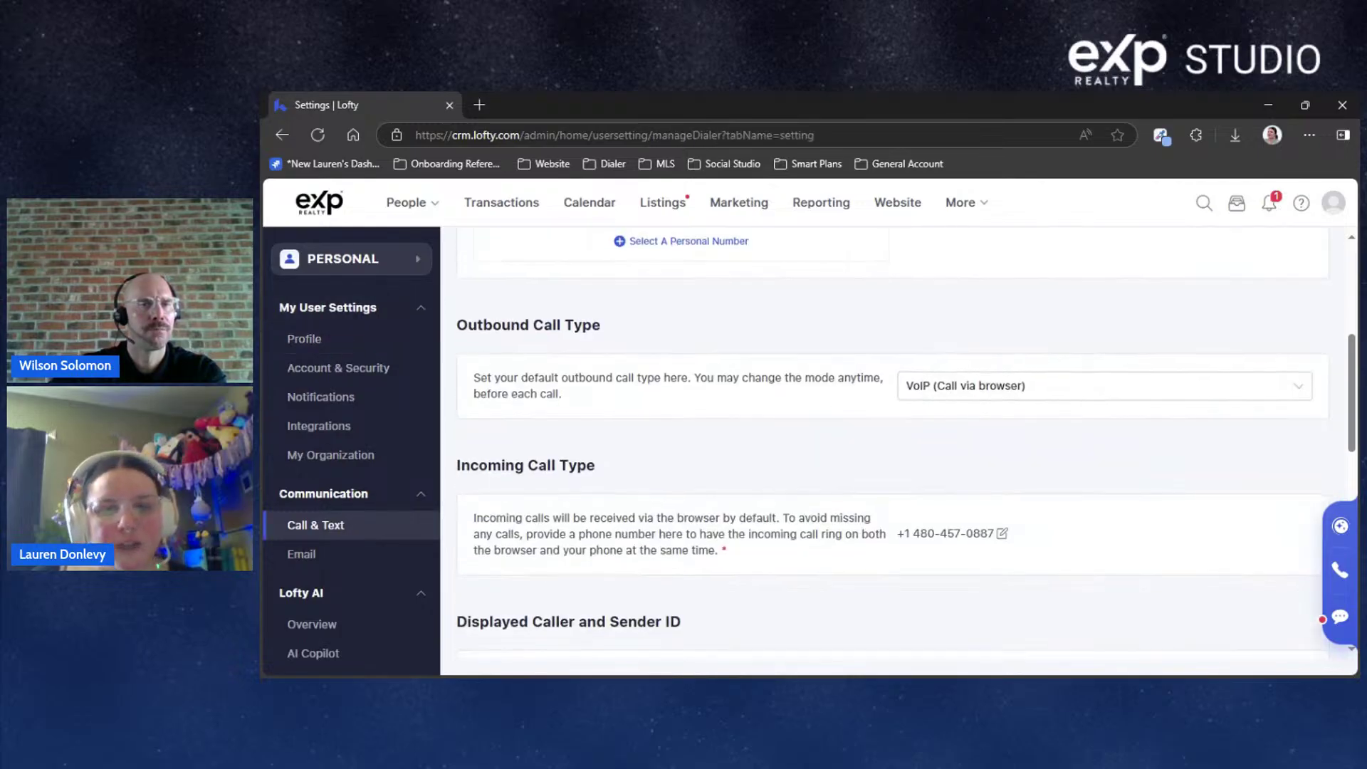
pyautogui.scroll(-2, 904, 451)
pyautogui.moveTo(453, 303); pyautogui.dragTo(706, 299)
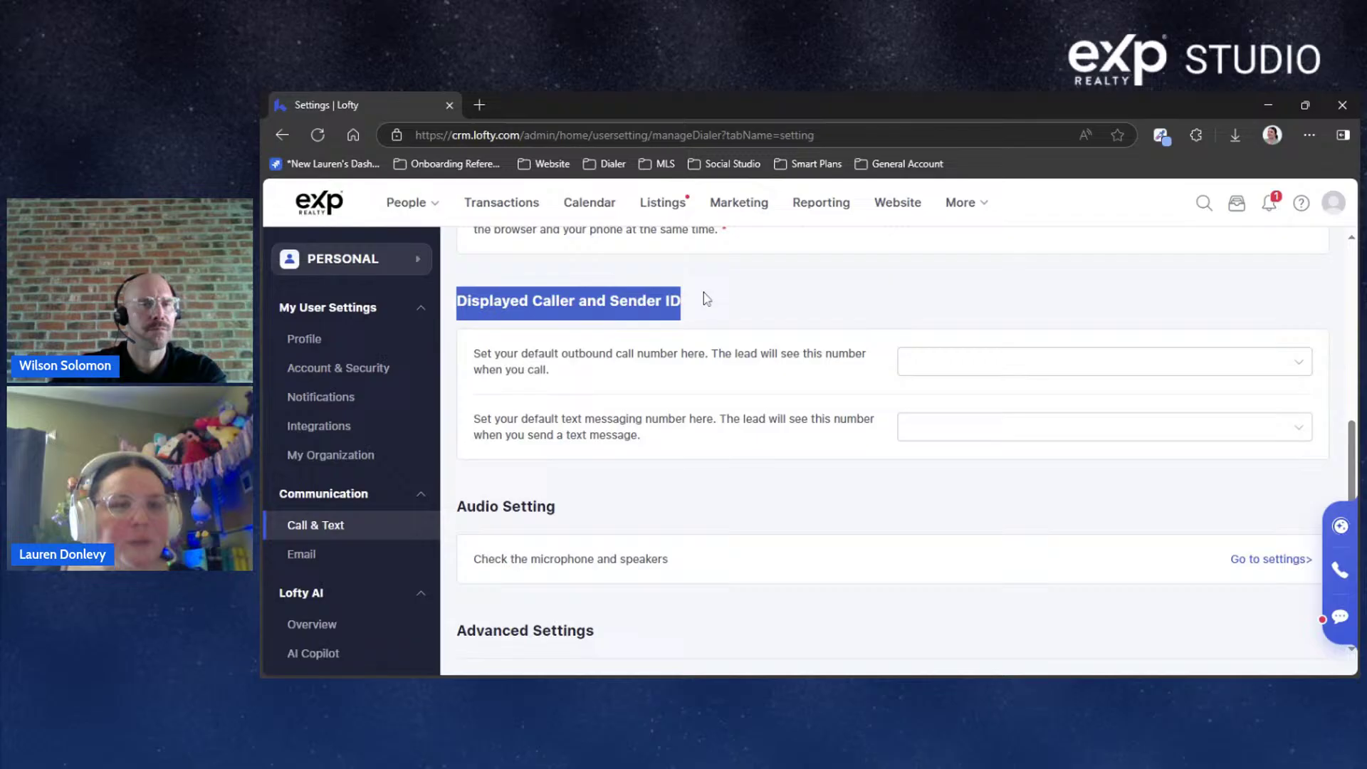
pyautogui.click(615, 349)
# Try to choose the listed phone number as the default outbound call number, and dismiss the resulting dialog
pyautogui.click(1092, 369)
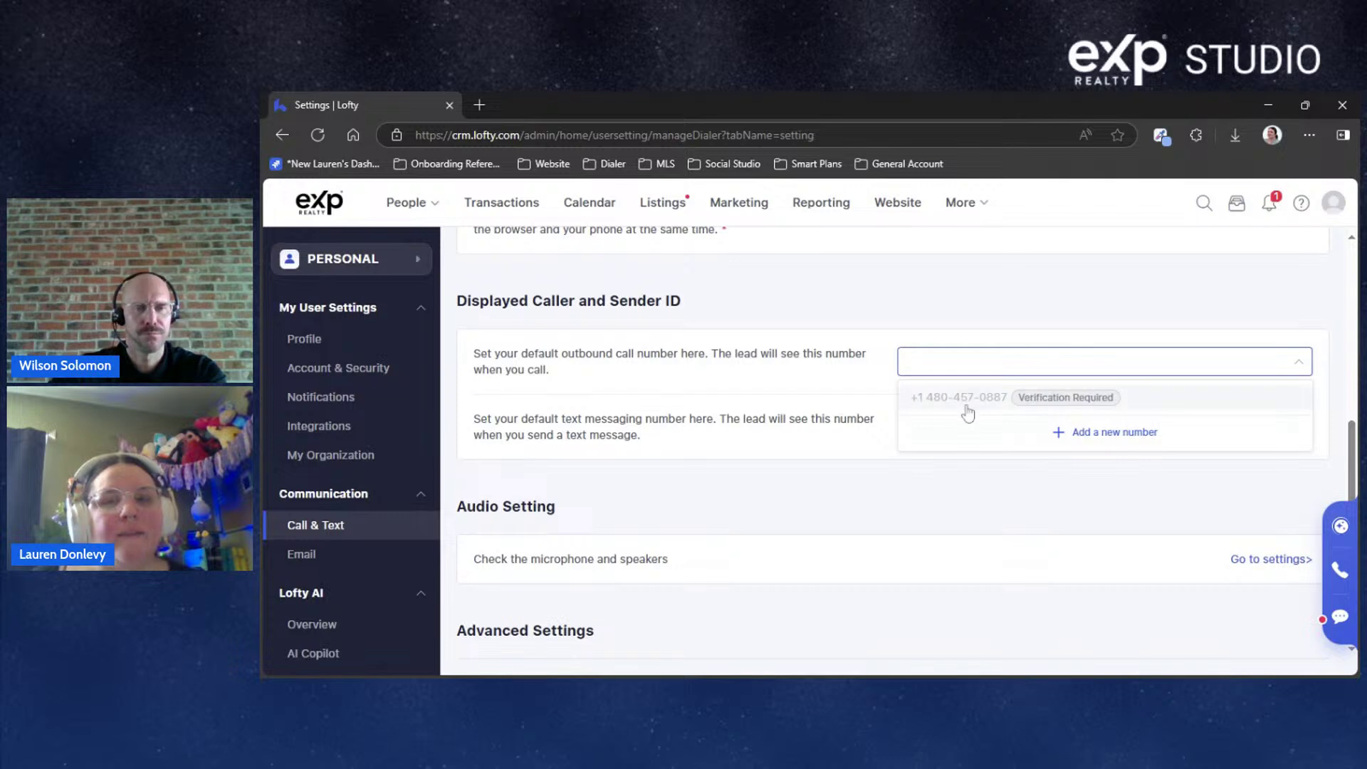
pyautogui.click(919, 406)
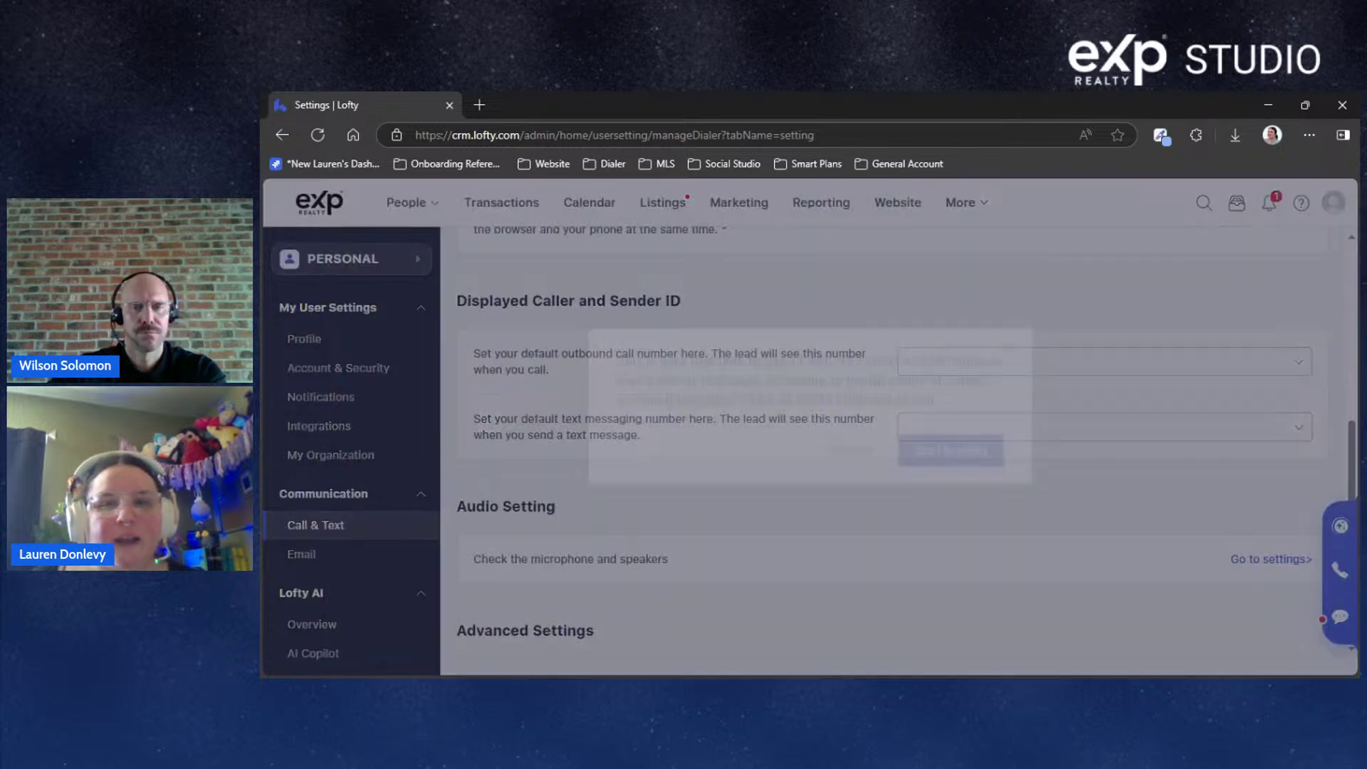
pyautogui.click(1018, 368)
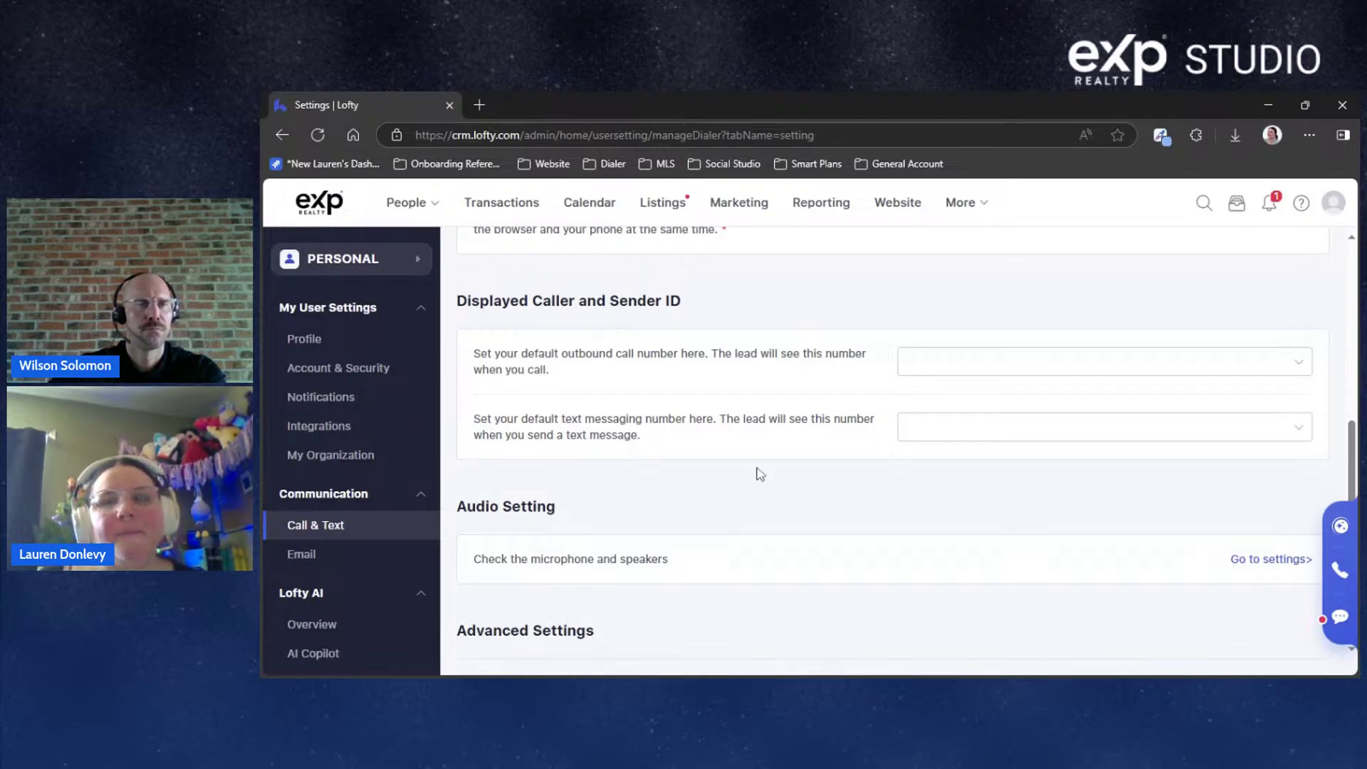
# Review the call license, personal numbers, call types and caller ID sections of the Call & Text settings
pyautogui.scroll(5, 724, 551)
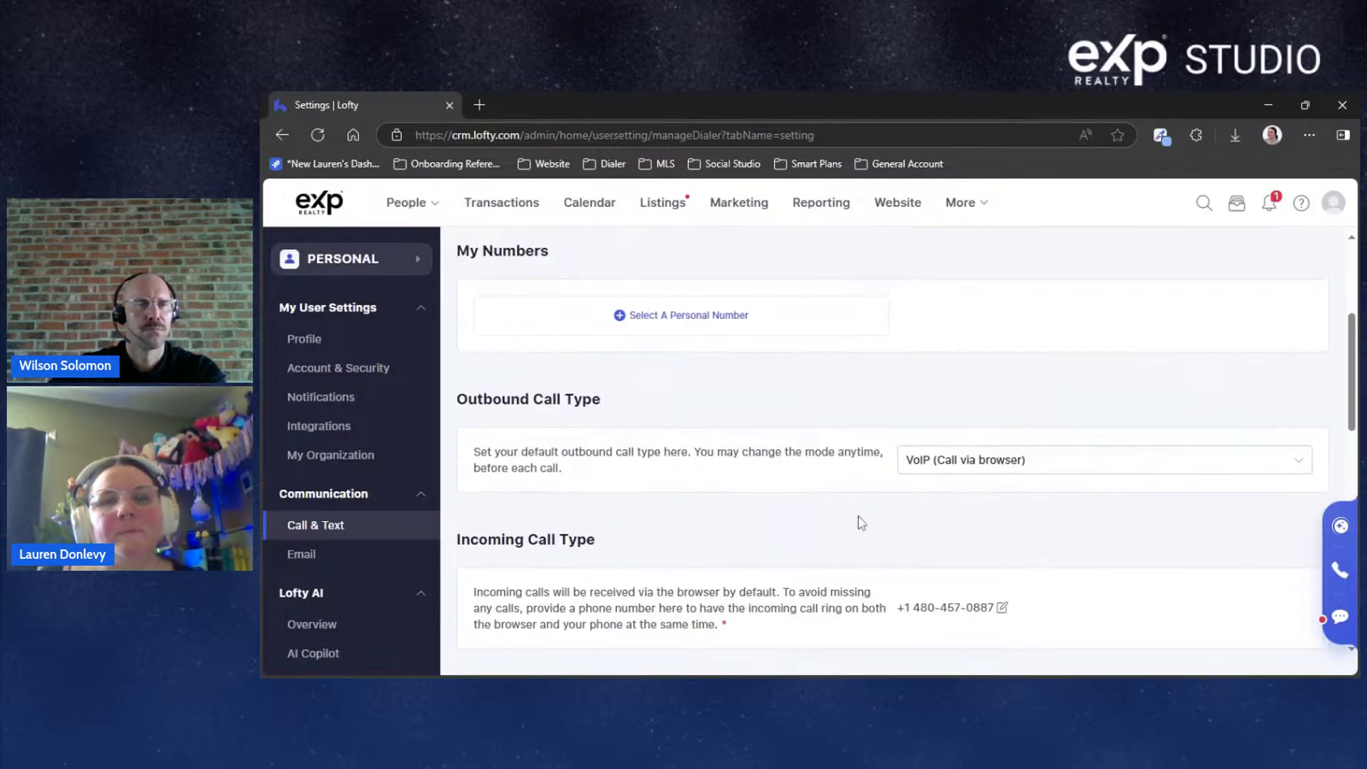
pyautogui.scroll(3, 859, 523)
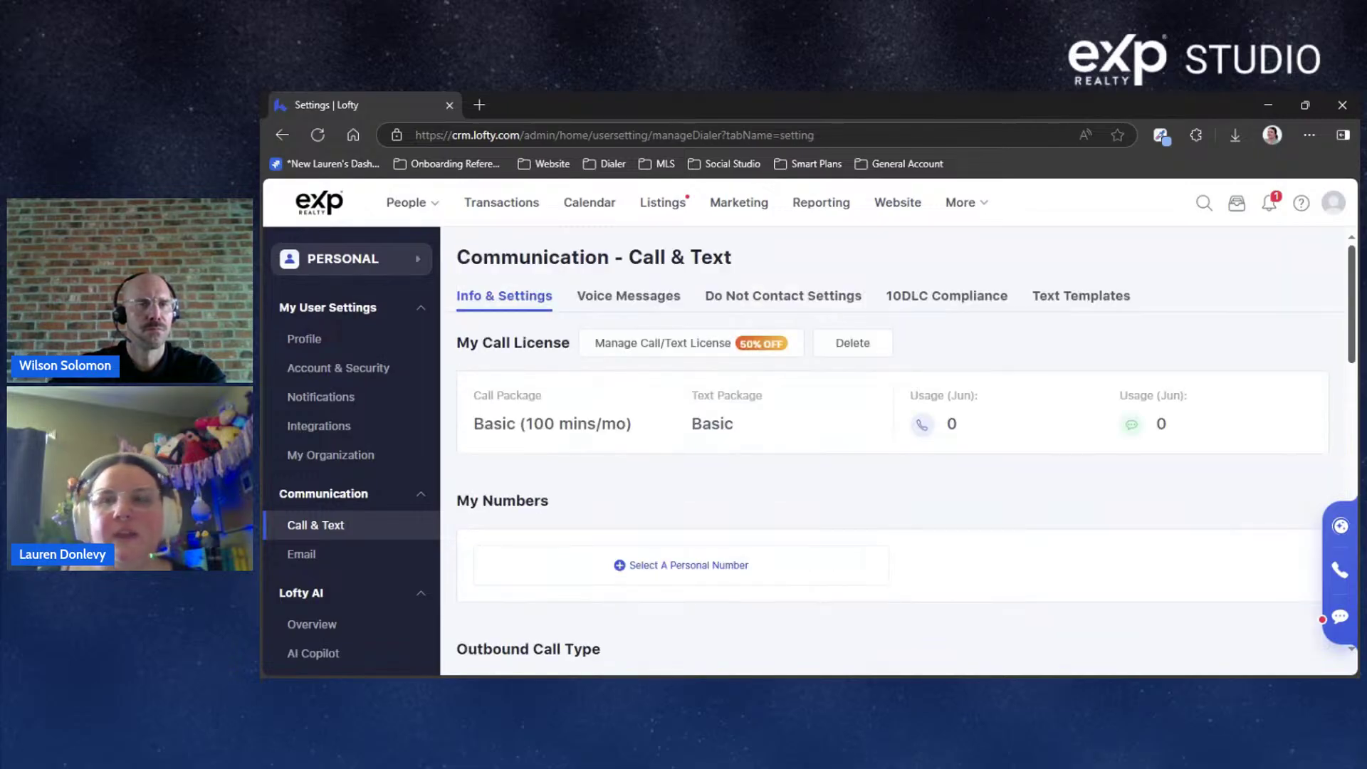
pyautogui.scroll(-5, 1345, 375)
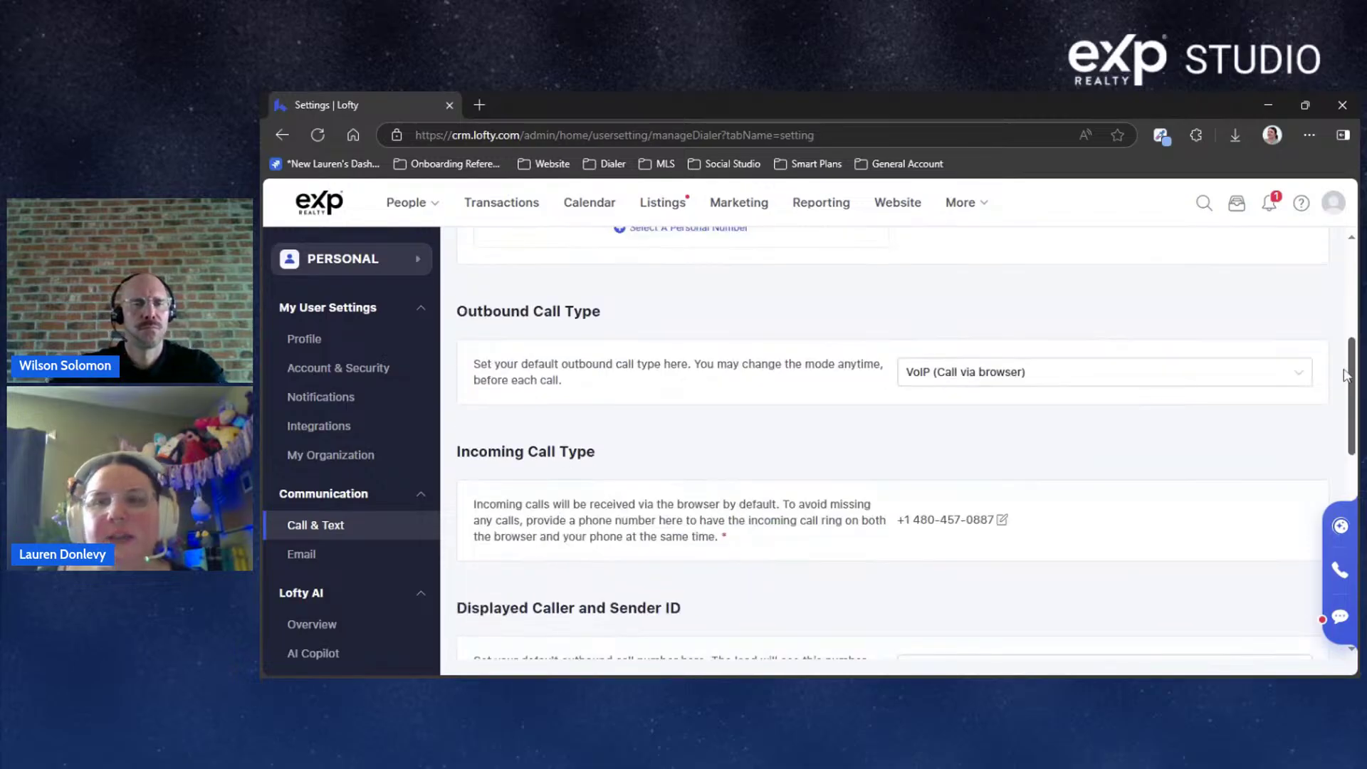
pyautogui.scroll(-3, 1345, 375)
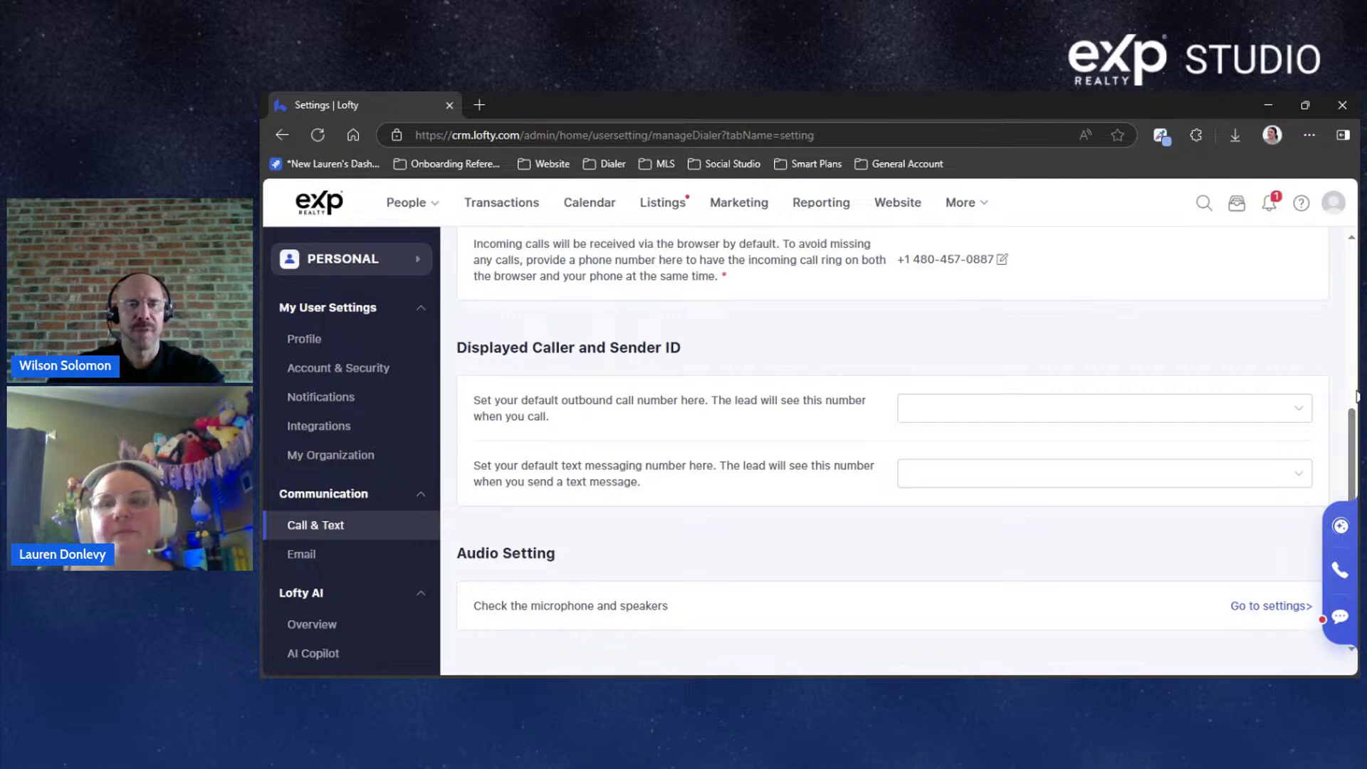
pyautogui.moveTo(1352, 441)
pyautogui.mouseDown()
pyautogui.moveTo(1352, 541)
pyautogui.moveTo(1354, 428)
pyautogui.mouseUp()
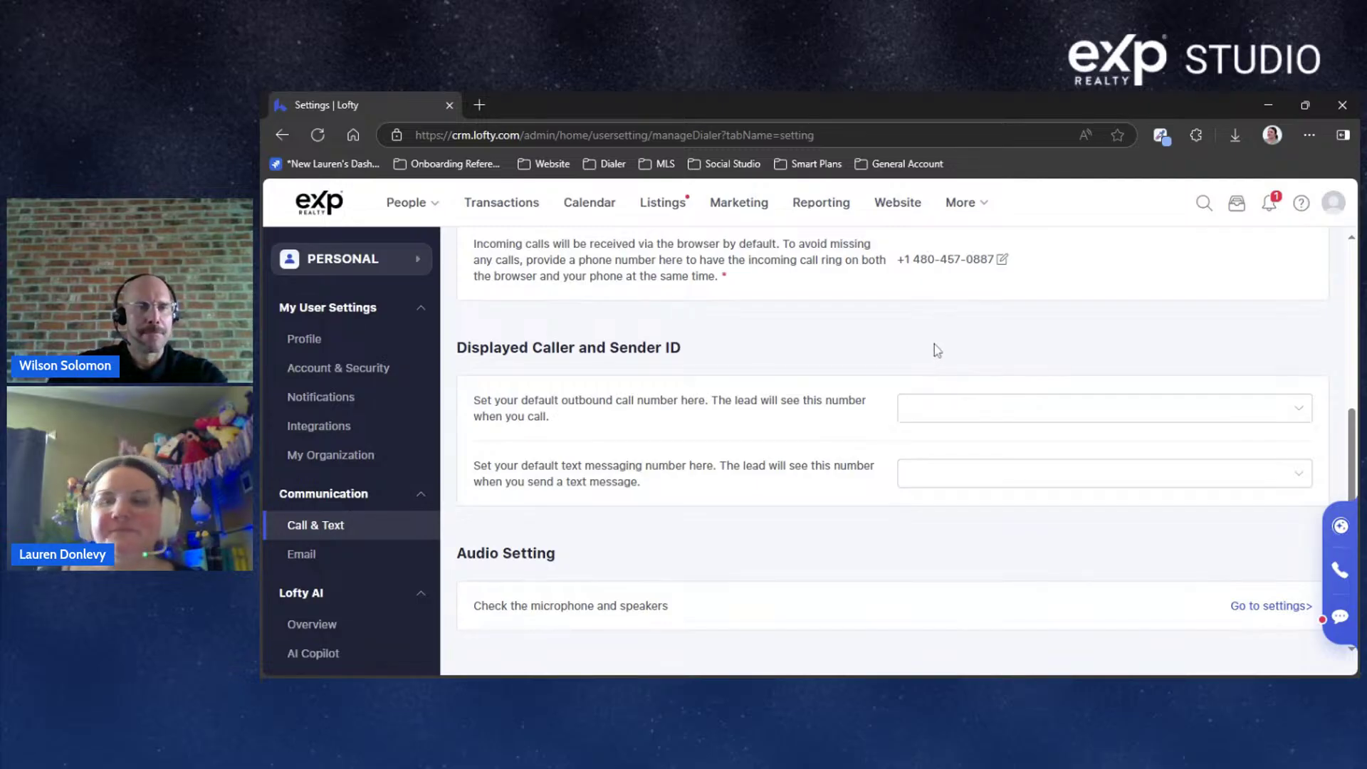
pyautogui.tripleClick(934, 344)
pyautogui.click(934, 344)
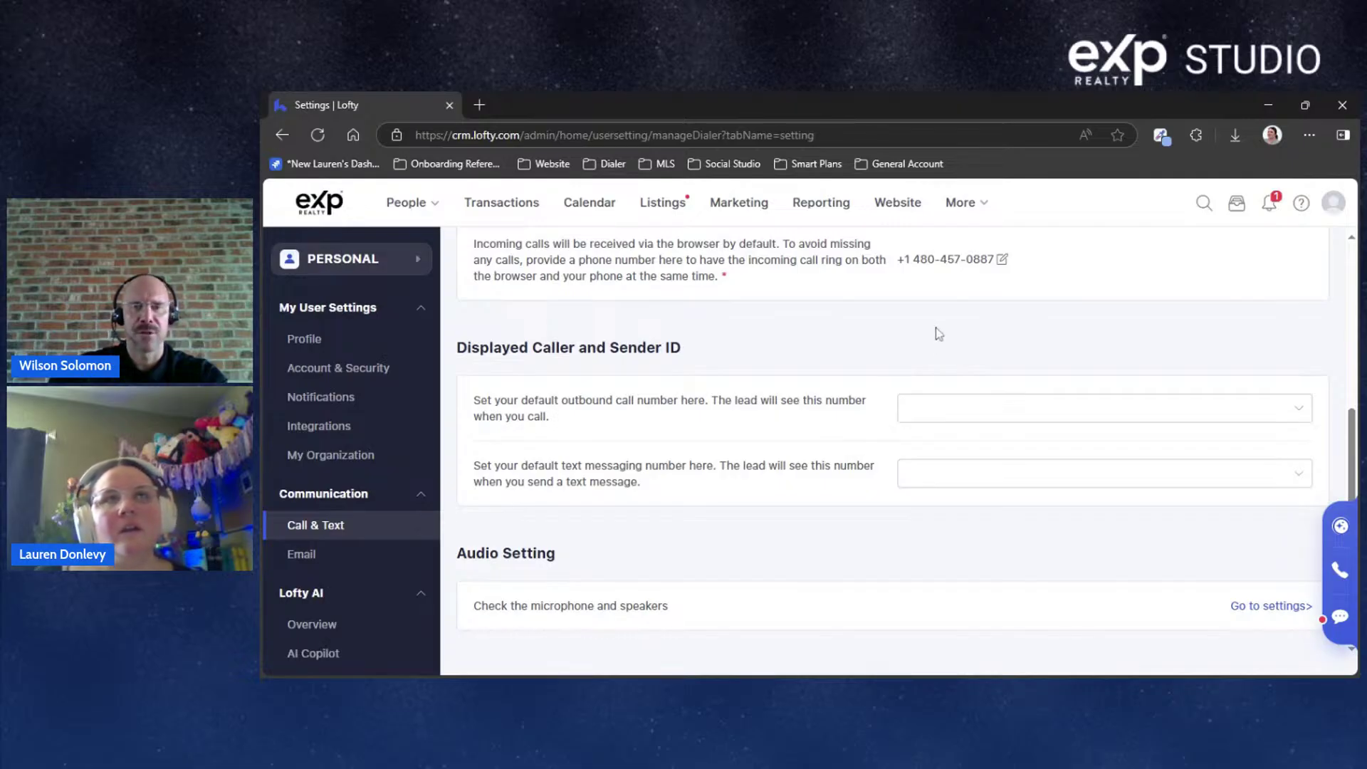
pyautogui.tripleClick(936, 330)
pyautogui.click(936, 330)
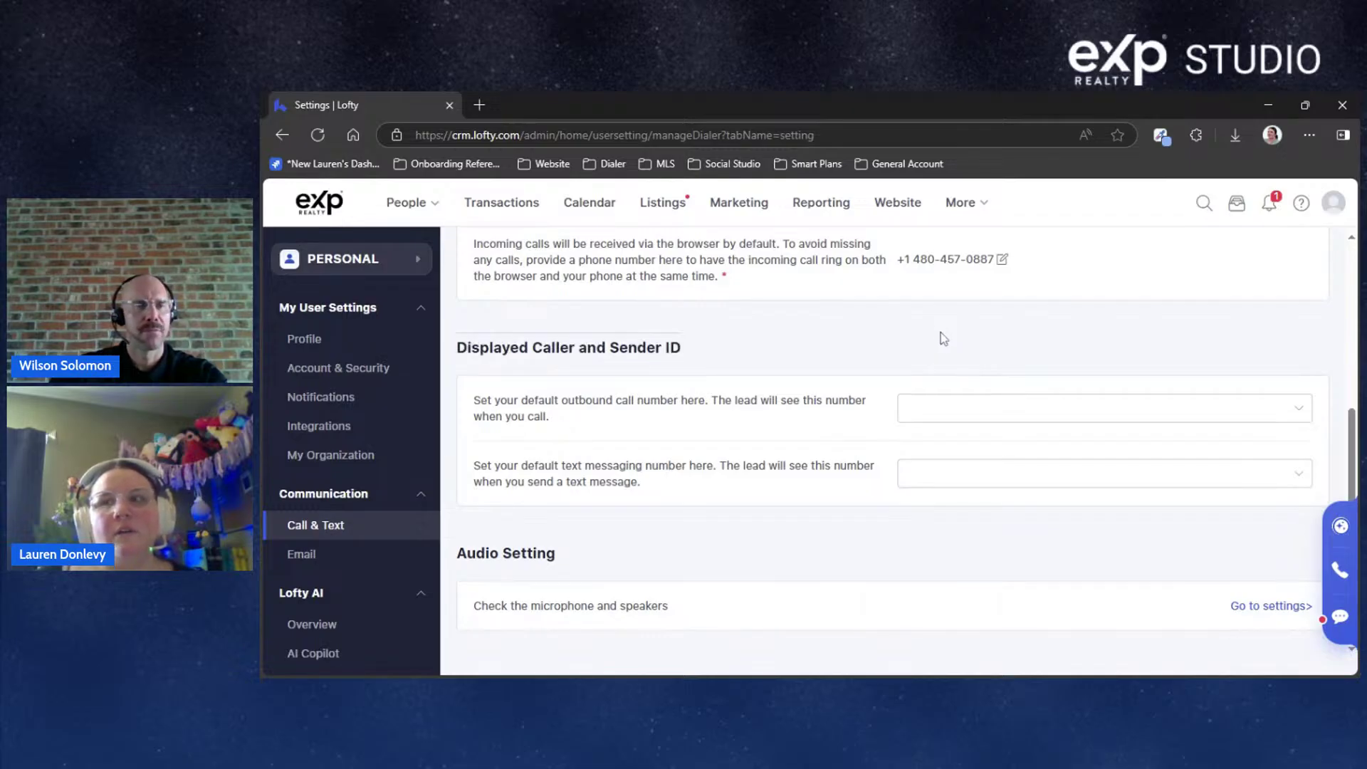
# Open the Lofty Guide lead's detail page from the people list
pyautogui.scroll(2, 932, 354)
pyautogui.scroll(5, 909, 212)
pyautogui.moveTo(406, 202)
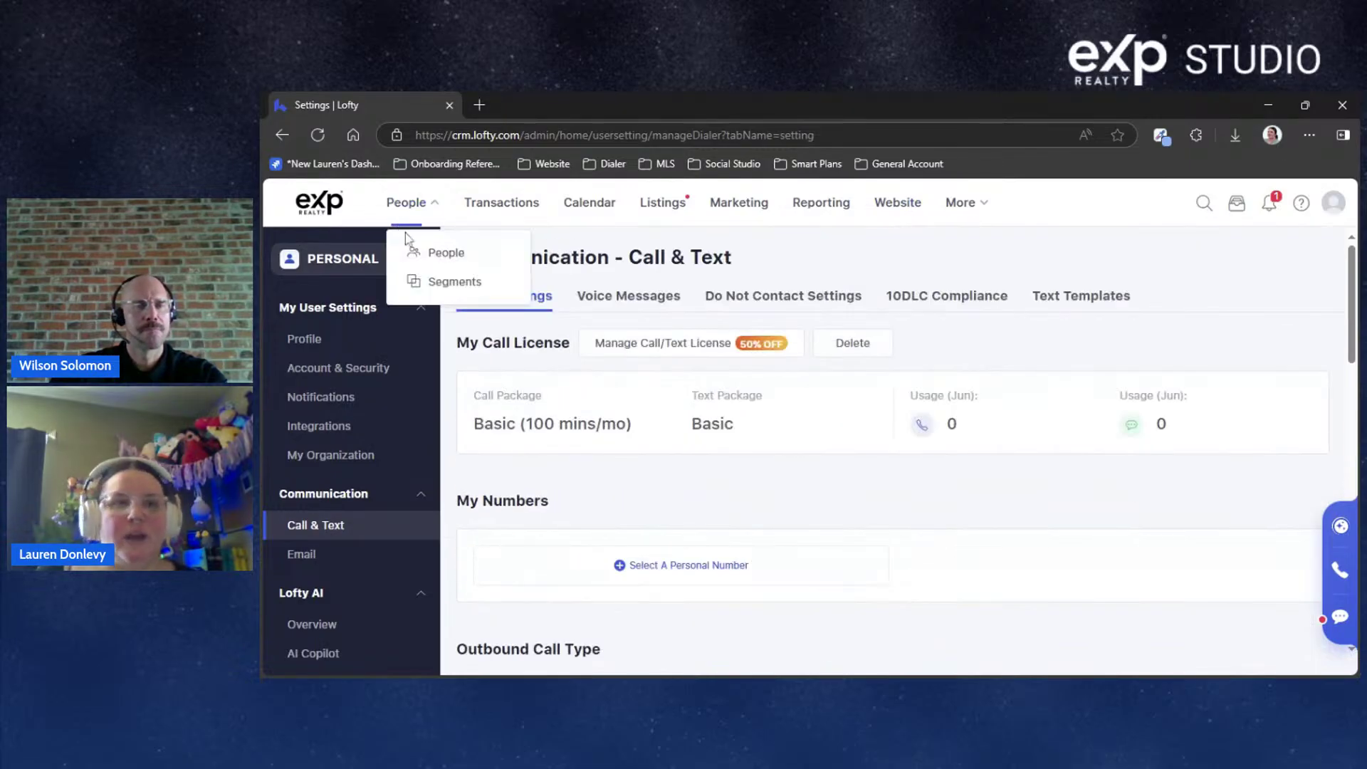
pyautogui.click(446, 252)
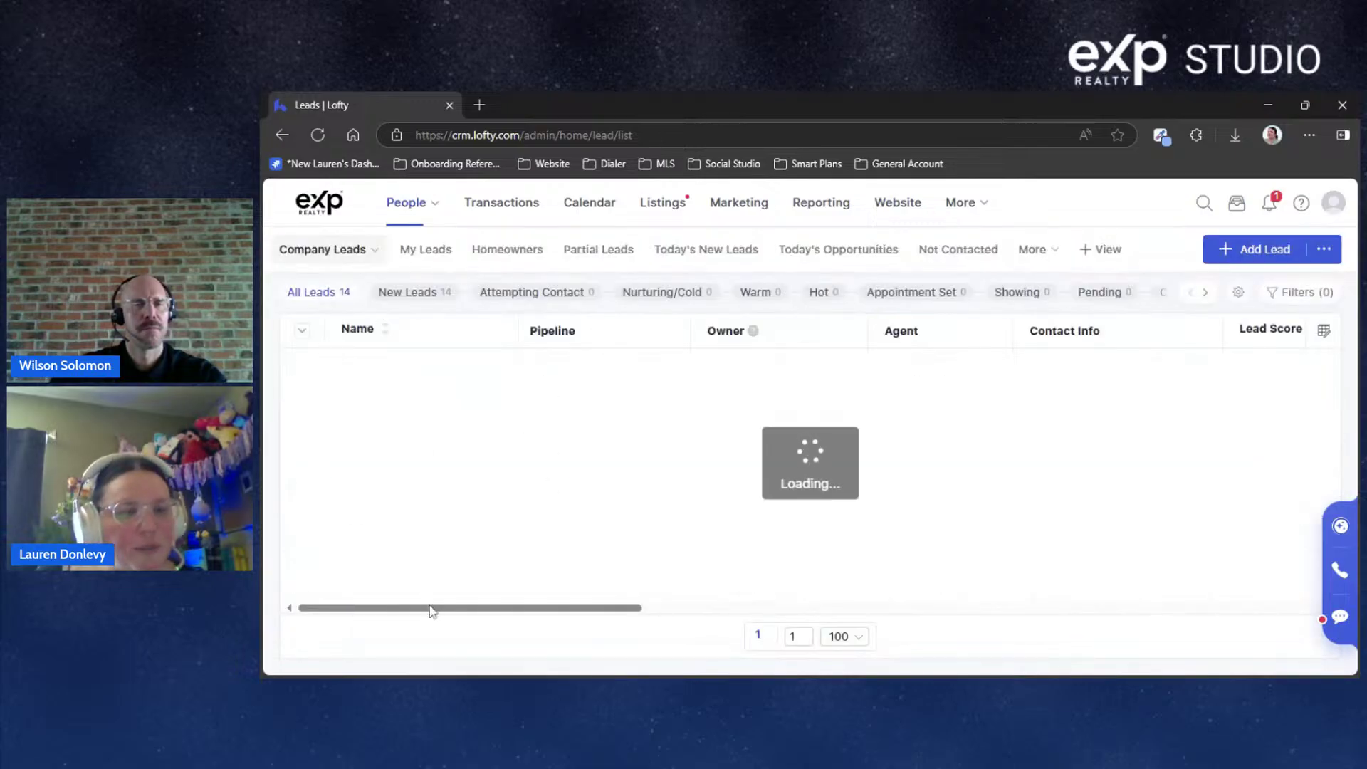
pyautogui.hscroll(2, 382, 569)
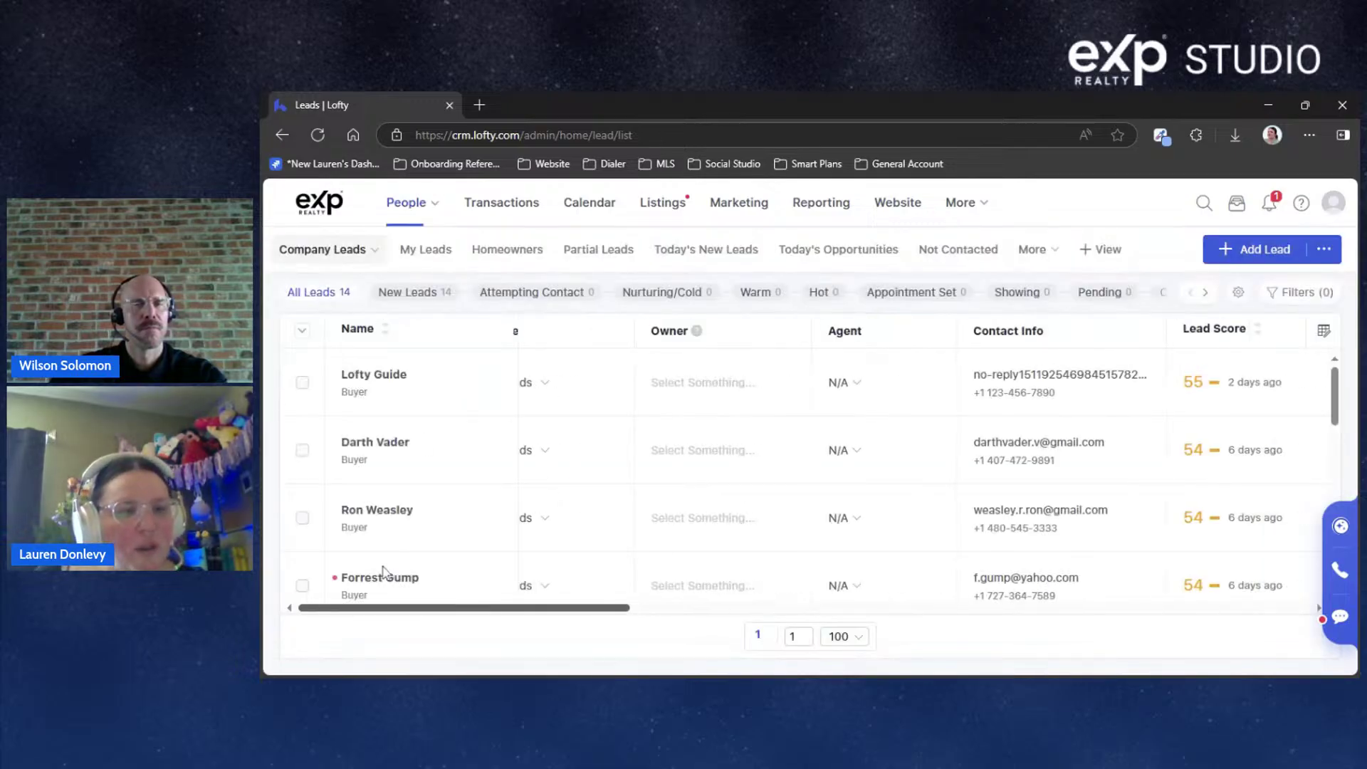
pyautogui.click(374, 376)
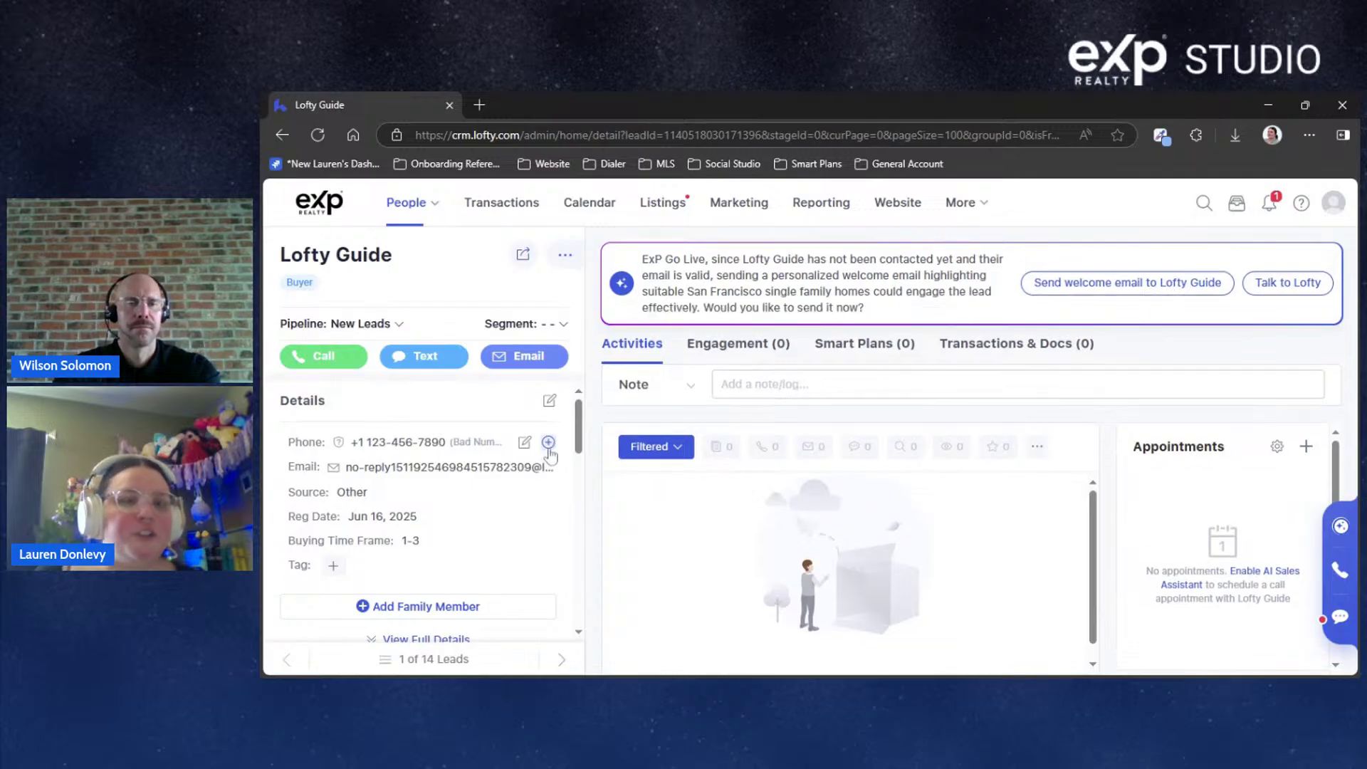
# Show the lead's form for an additional phone number, with number type, qualification status and description, and close it without saving
pyautogui.click(549, 447)
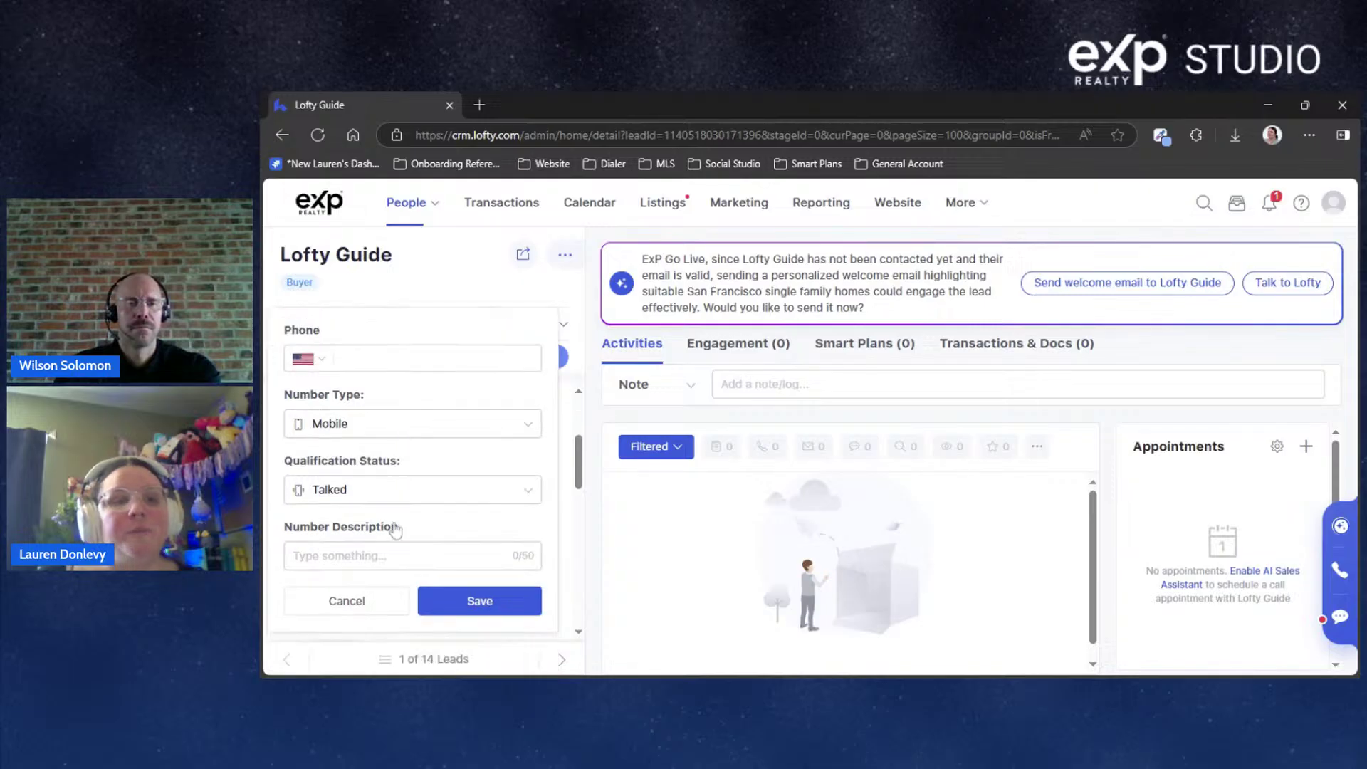
pyautogui.scroll(-2, 398, 498)
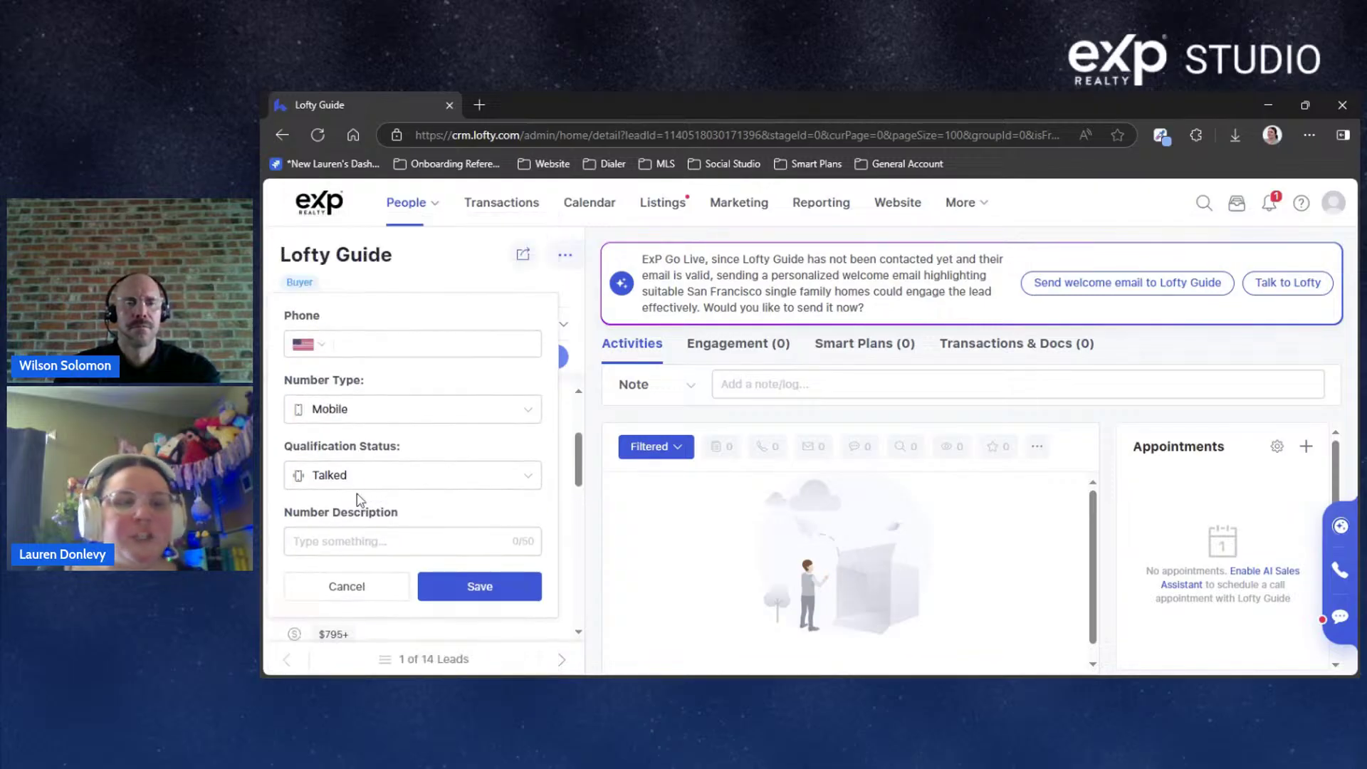
pyautogui.click(426, 471)
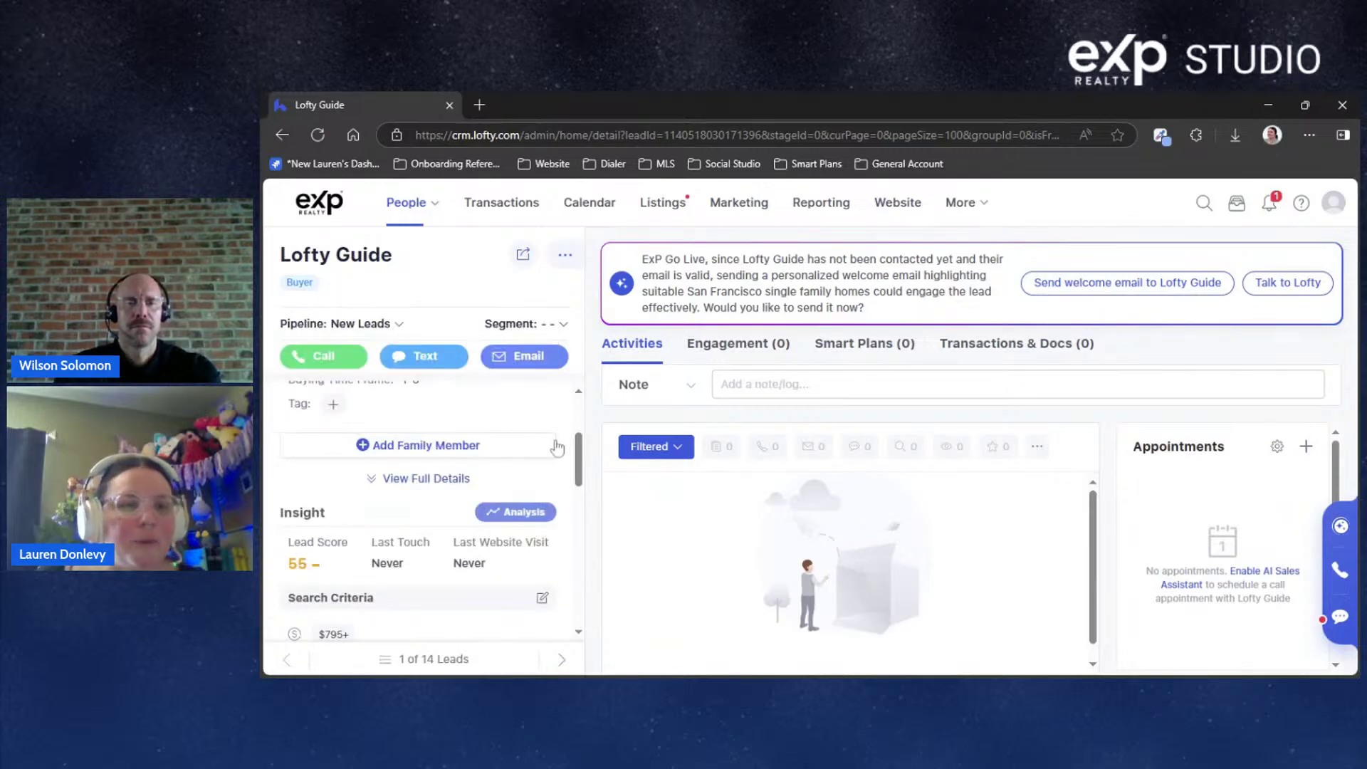
pyautogui.scroll(3, 557, 468)
pyautogui.click(524, 442)
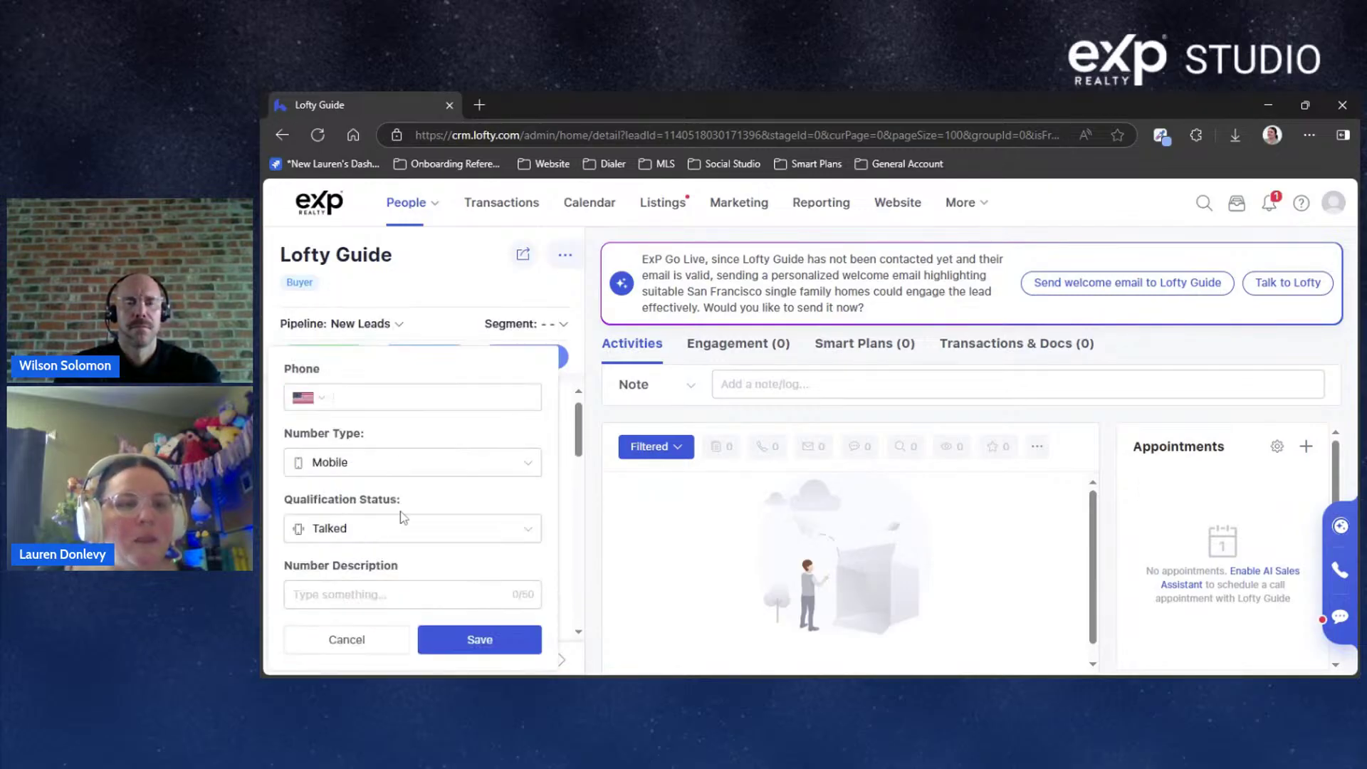
pyautogui.scroll(-1, 406, 523)
pyautogui.click(405, 541)
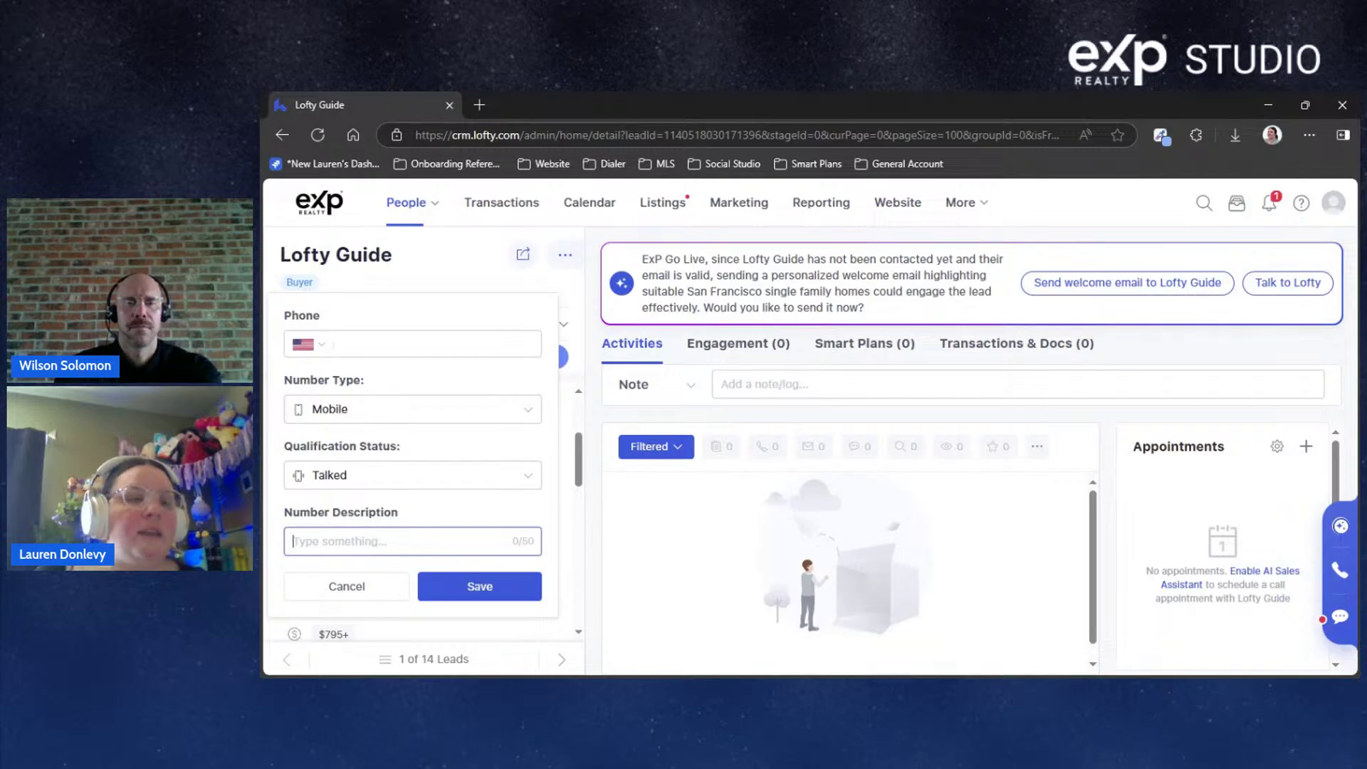
pyautogui.scroll(1, 397, 529)
pyautogui.click(600, 411)
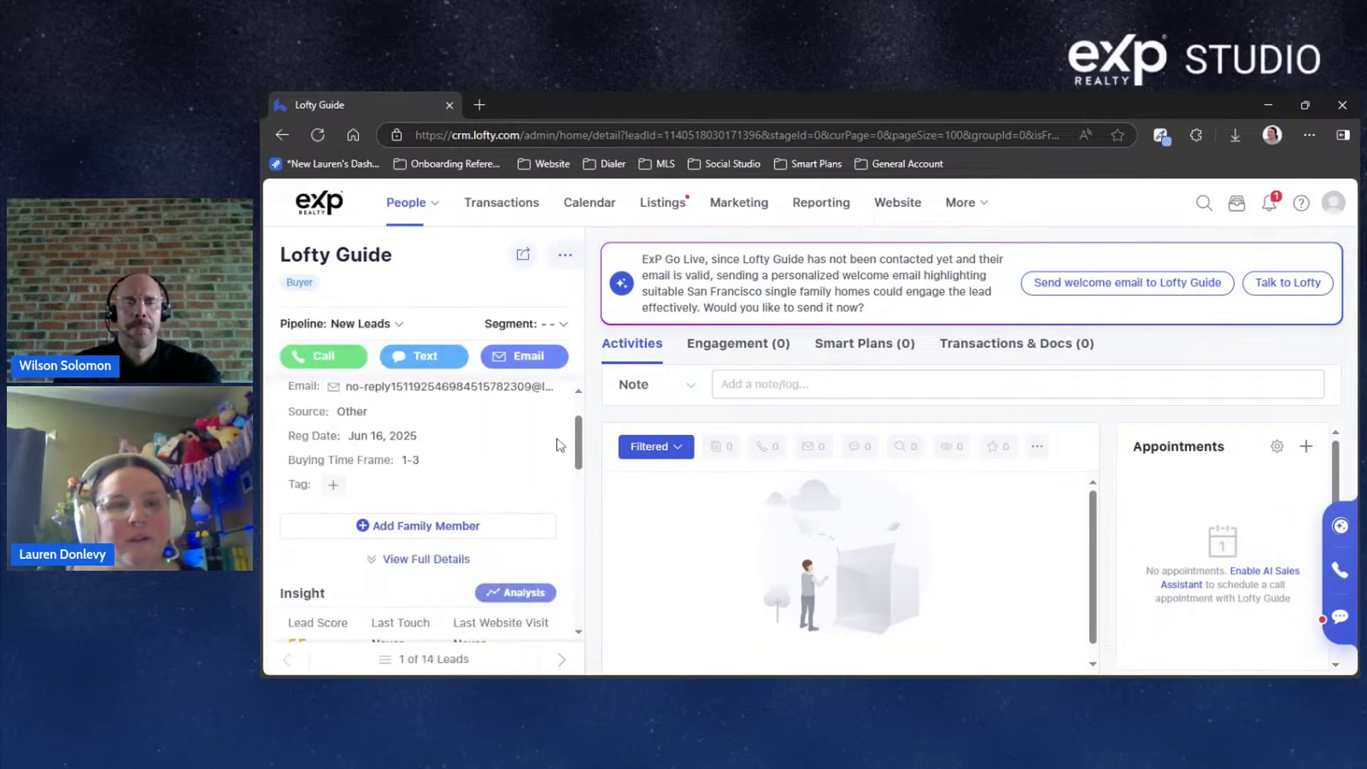
# Show the entry fields for an additional email address and description on the lead, and cancel them
pyautogui.scroll(1, 560, 445)
pyautogui.click(548, 468)
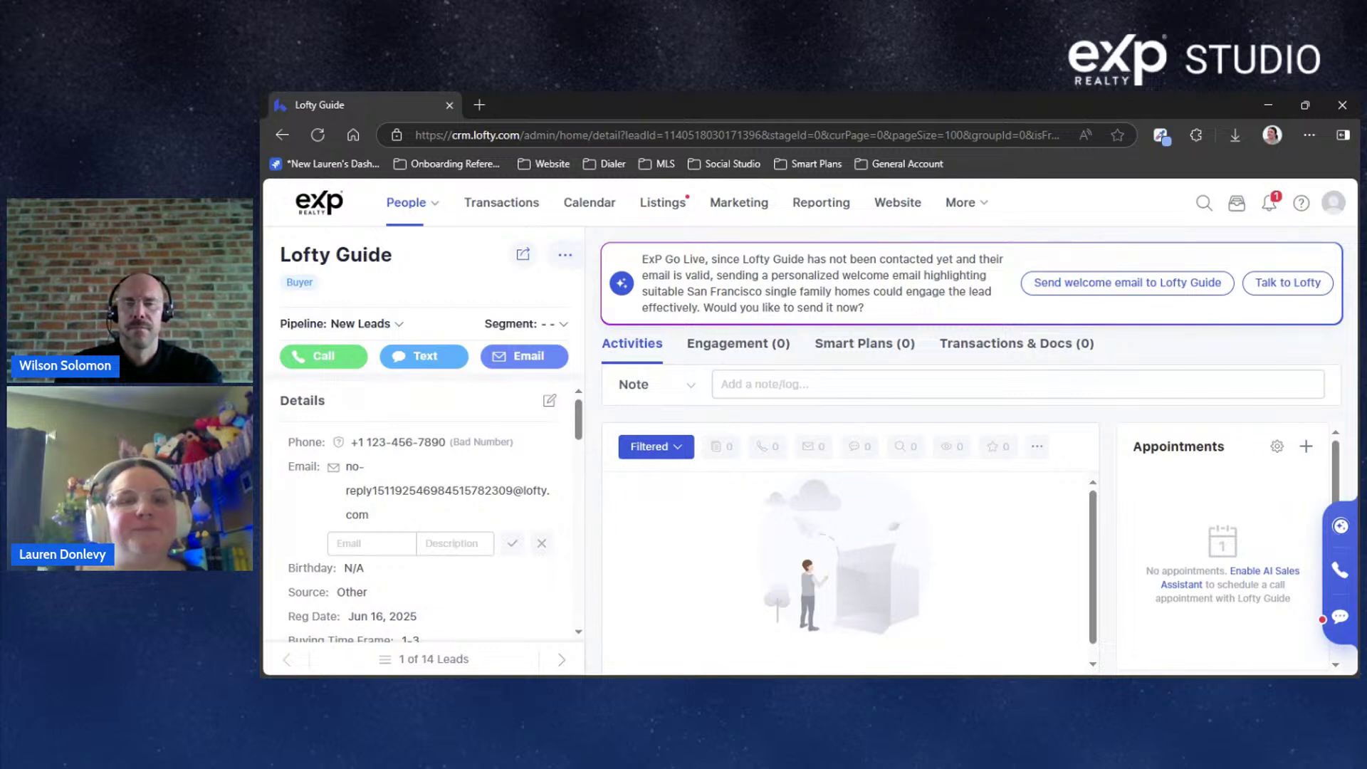
pyautogui.click(541, 544)
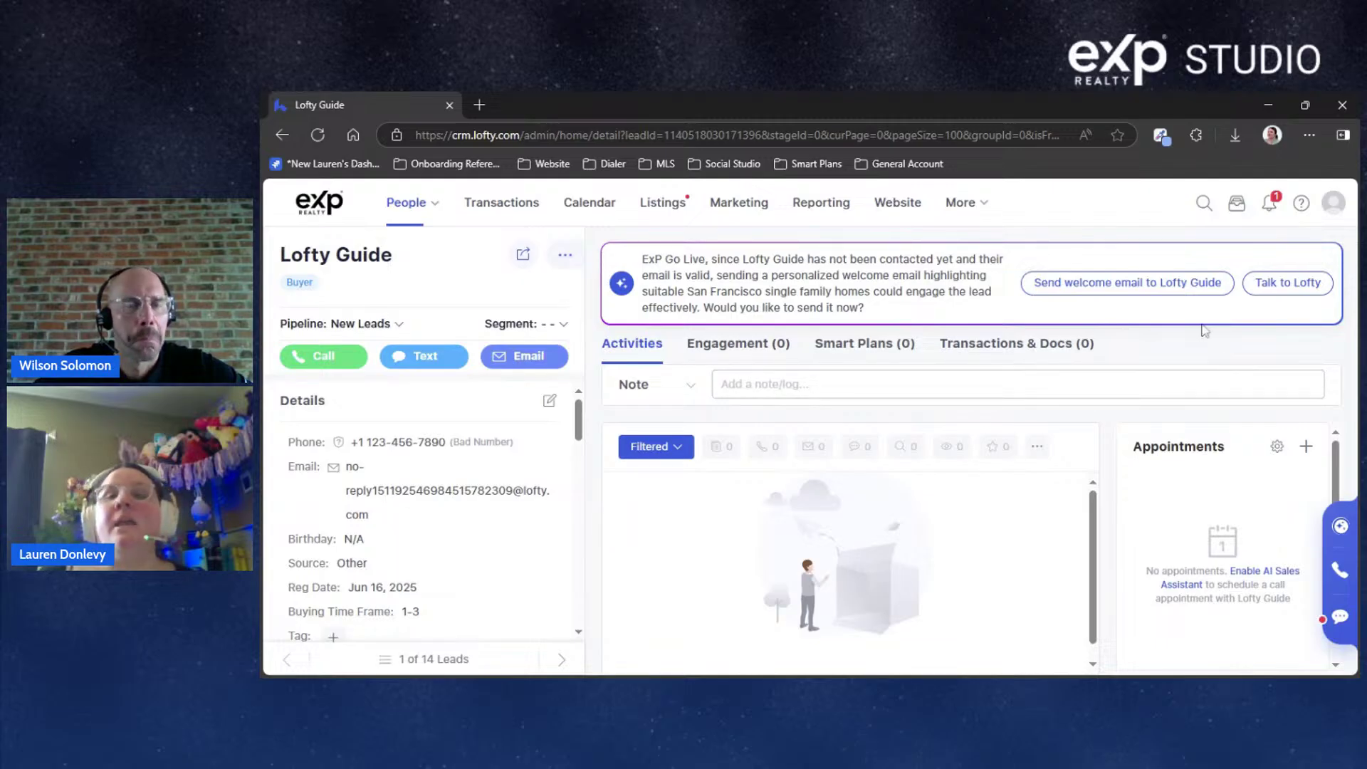
# Open the Design Center among the marketing tools and review the Brand Kit's logo, company and contact fields
pyautogui.click(961, 202)
pyautogui.click(997, 284)
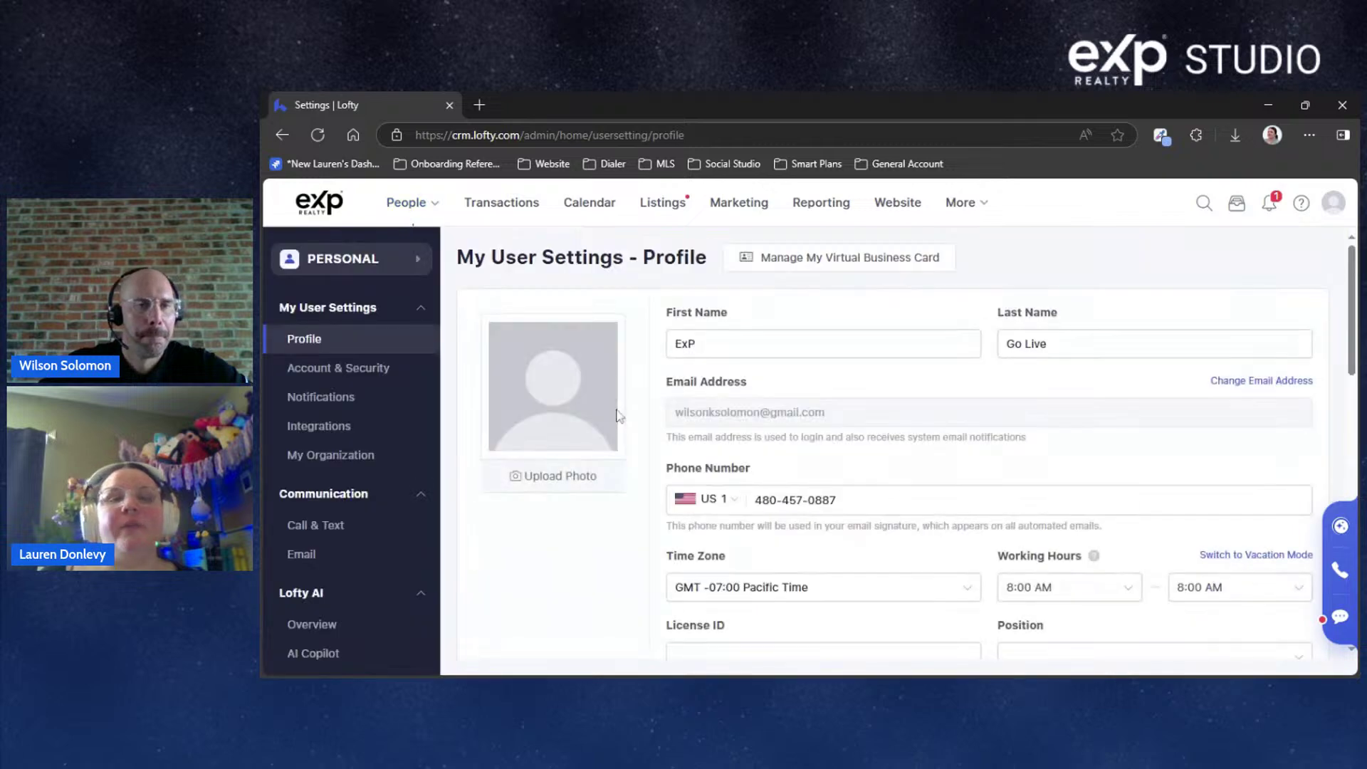
pyautogui.click(741, 203)
pyautogui.scroll(-6, 362, 418)
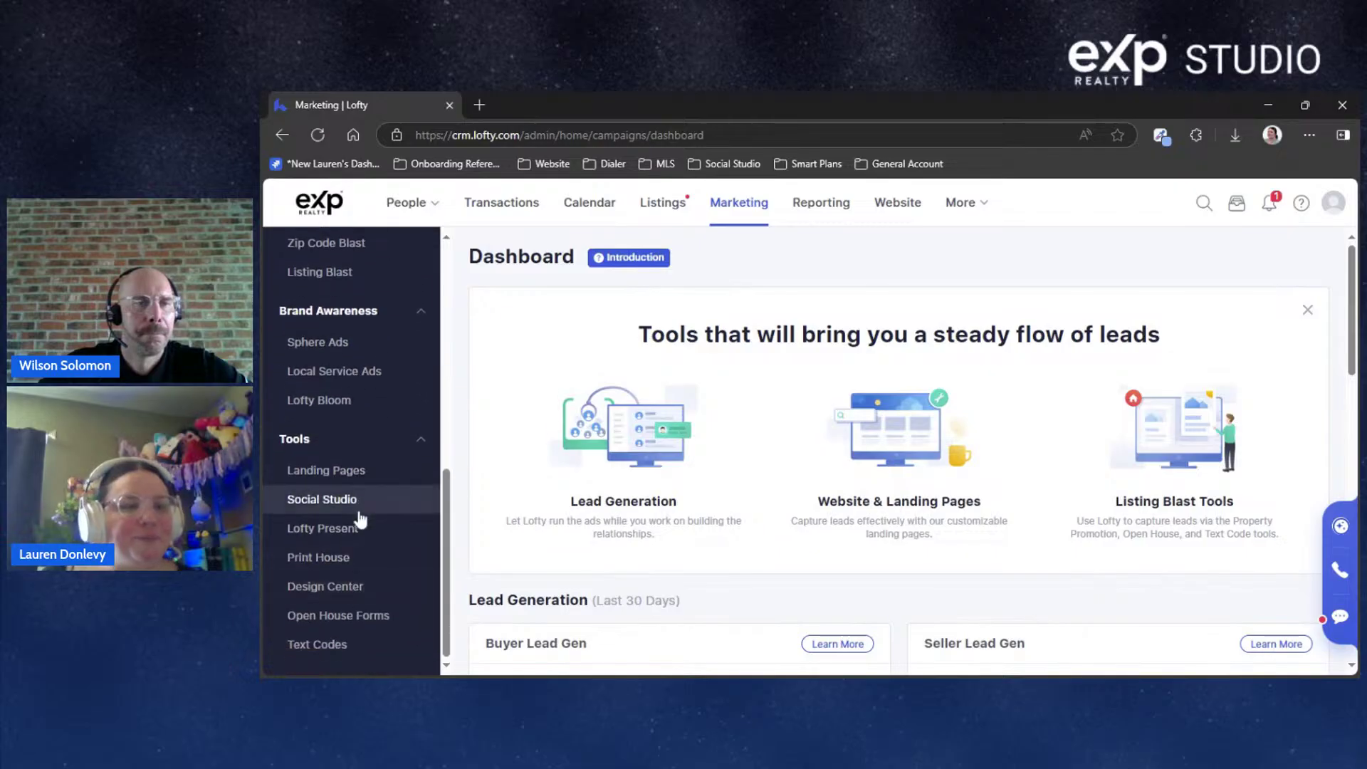
pyautogui.click(359, 588)
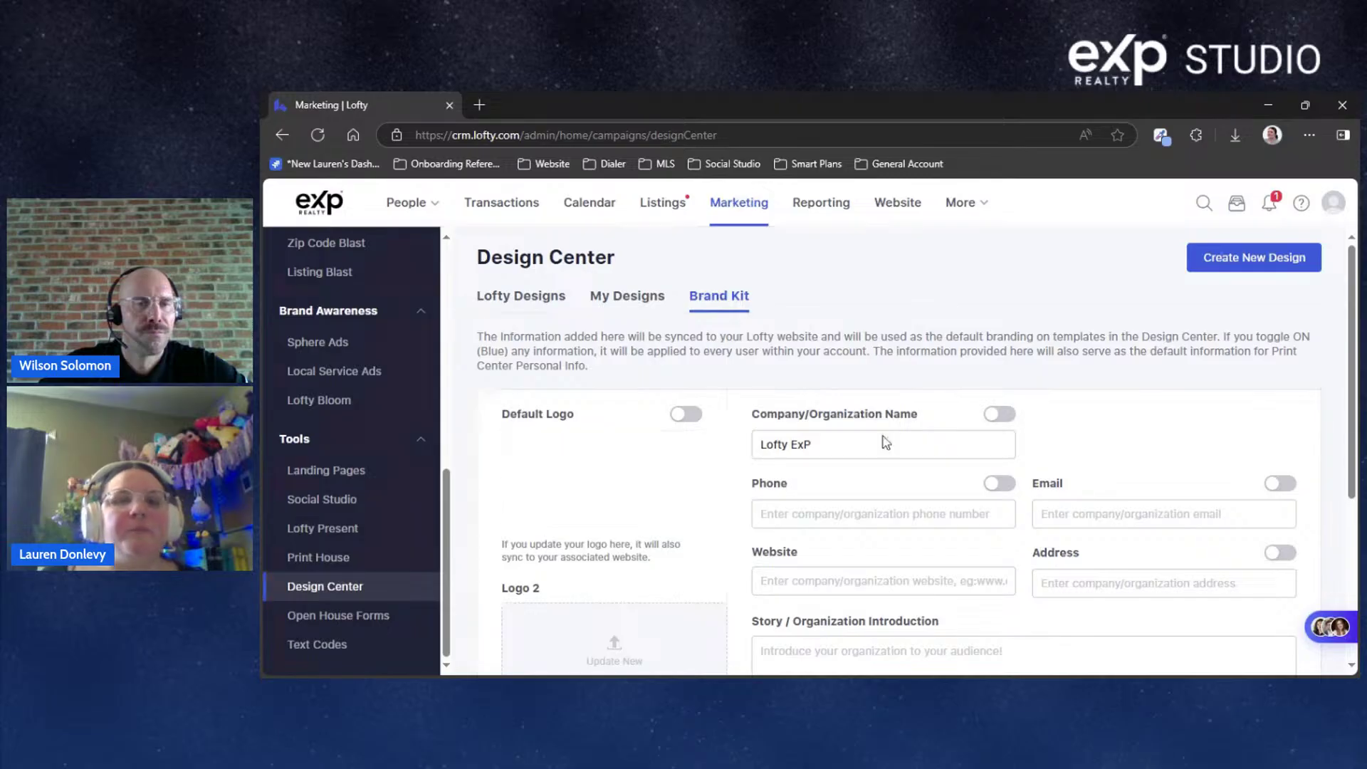
pyautogui.scroll(-2, 925, 452)
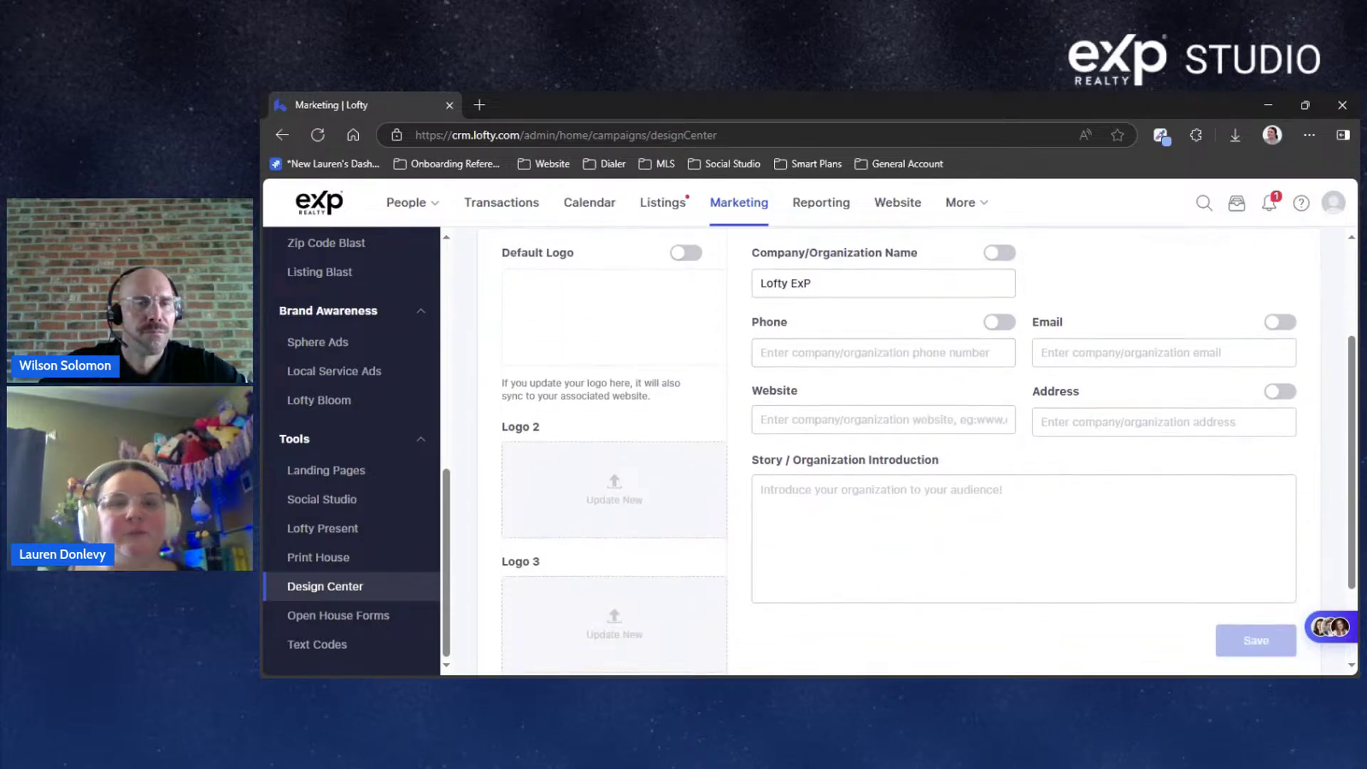
pyautogui.scroll(2, 986, 406)
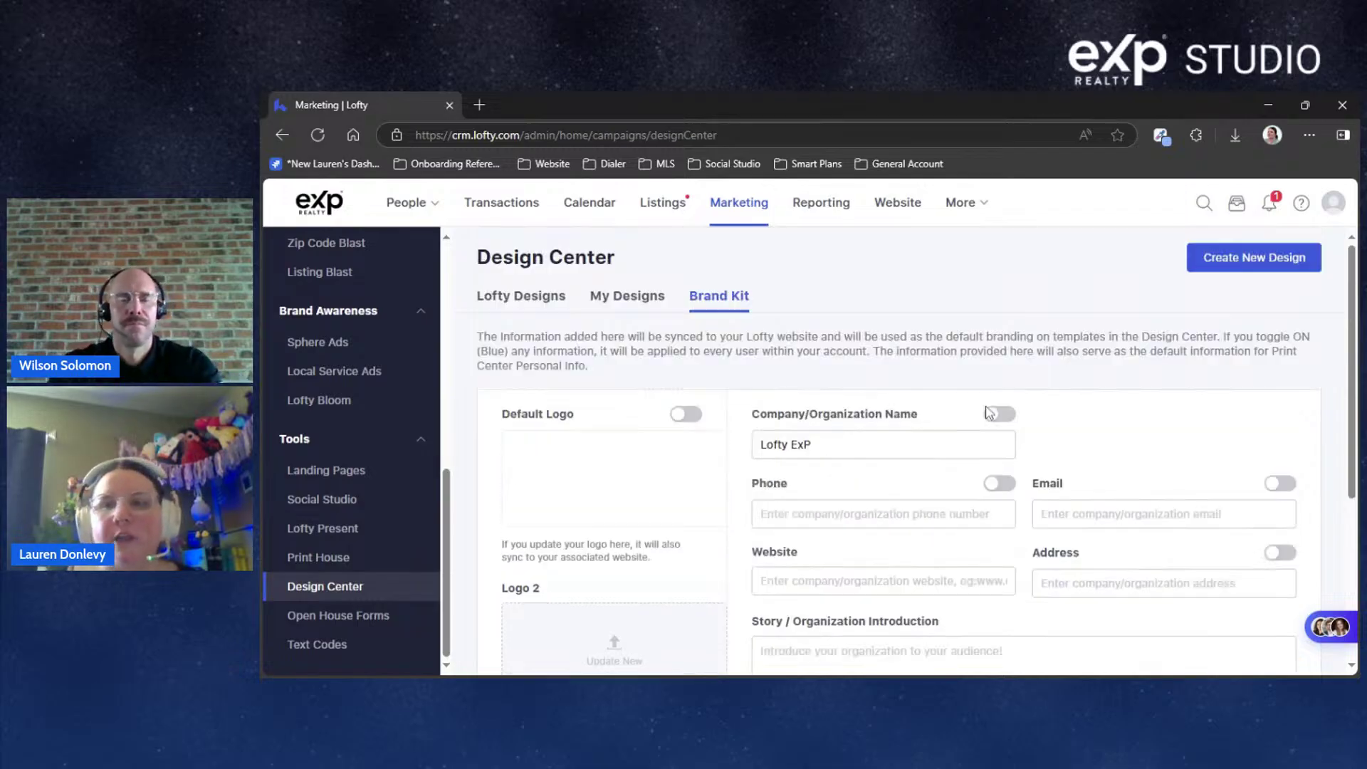
# Create a new design and show the property listings section with its address search in the editor
pyautogui.click(1251, 267)
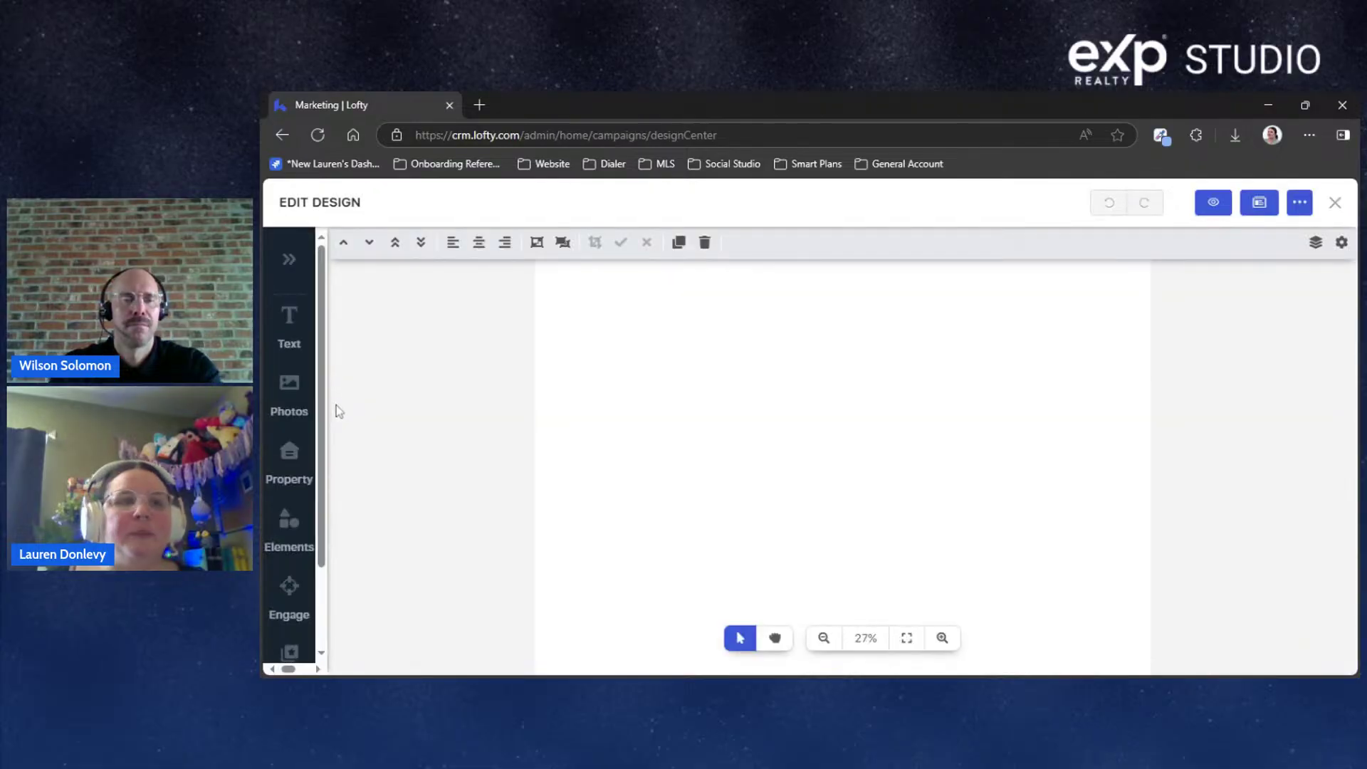
pyautogui.click(288, 459)
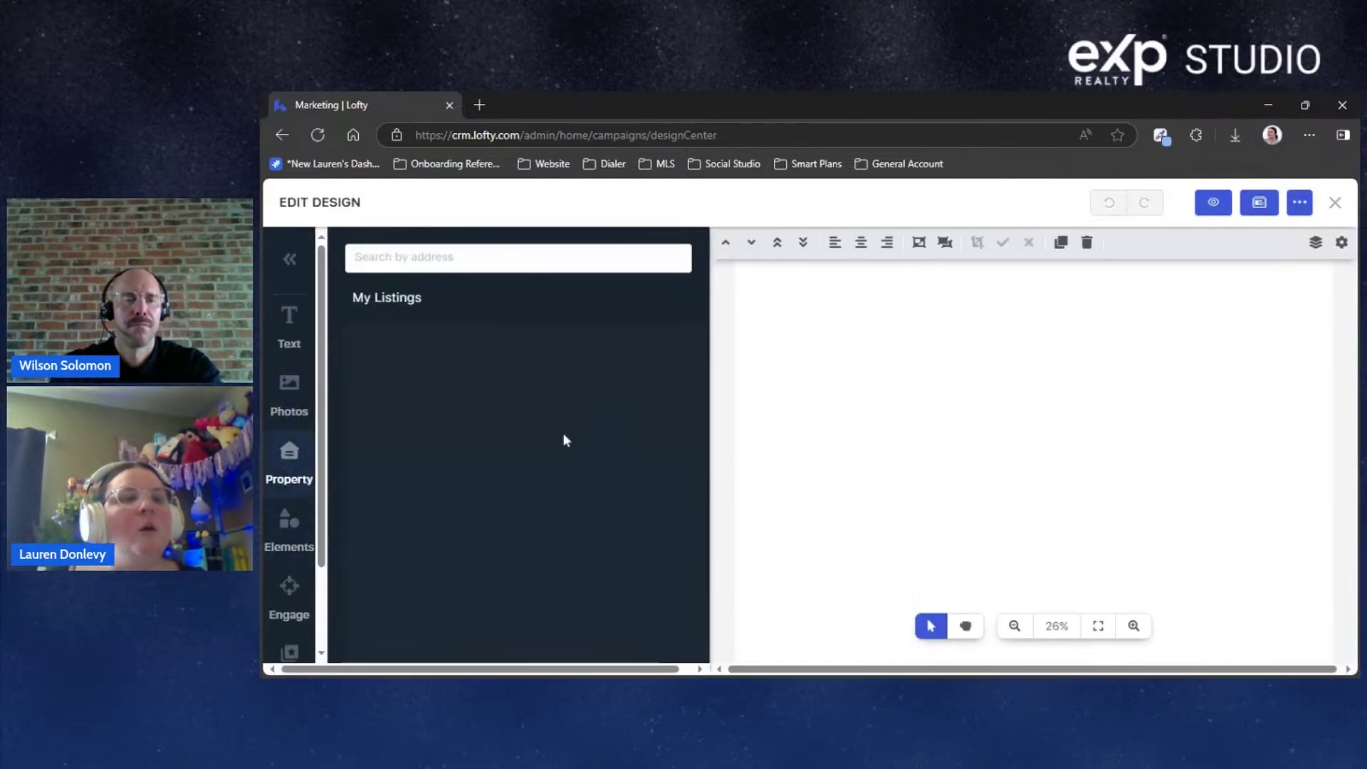
pyautogui.click(448, 263)
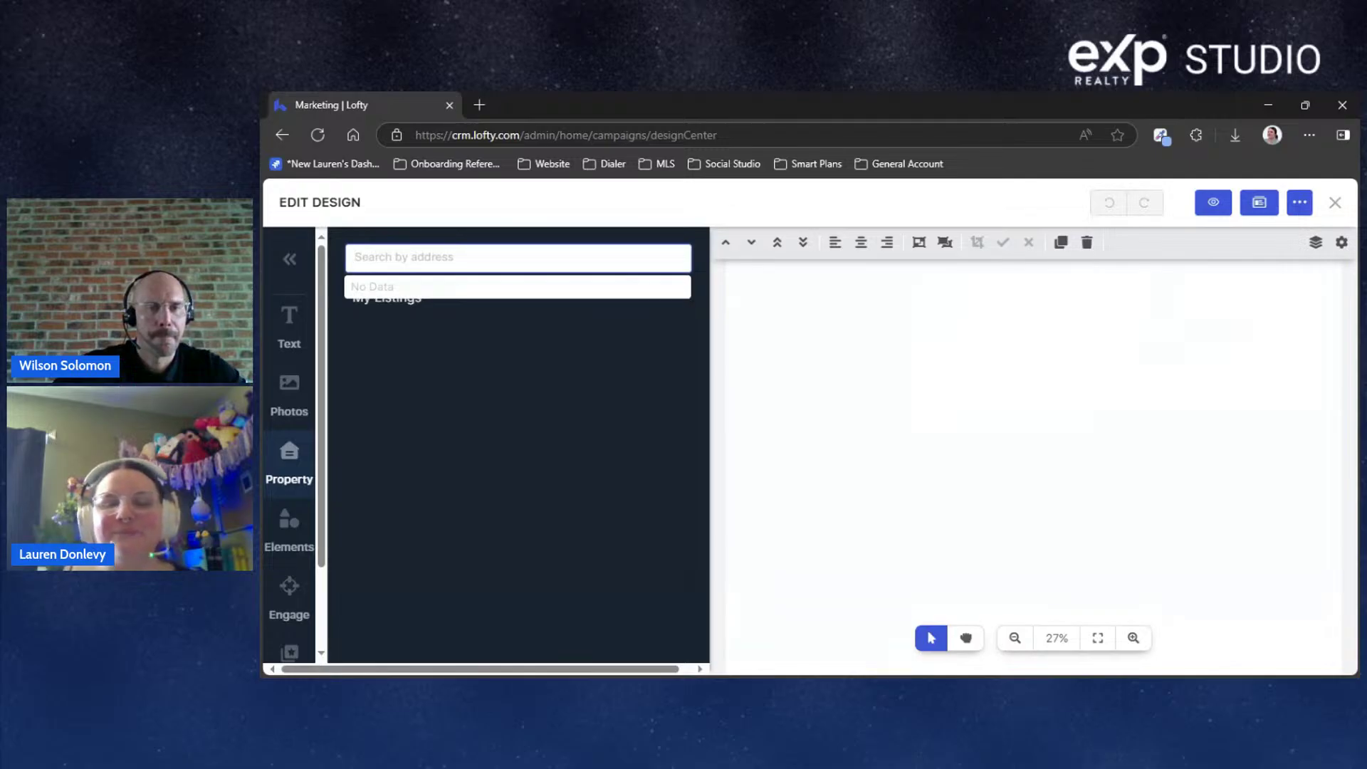
pyautogui.click(1010, 407)
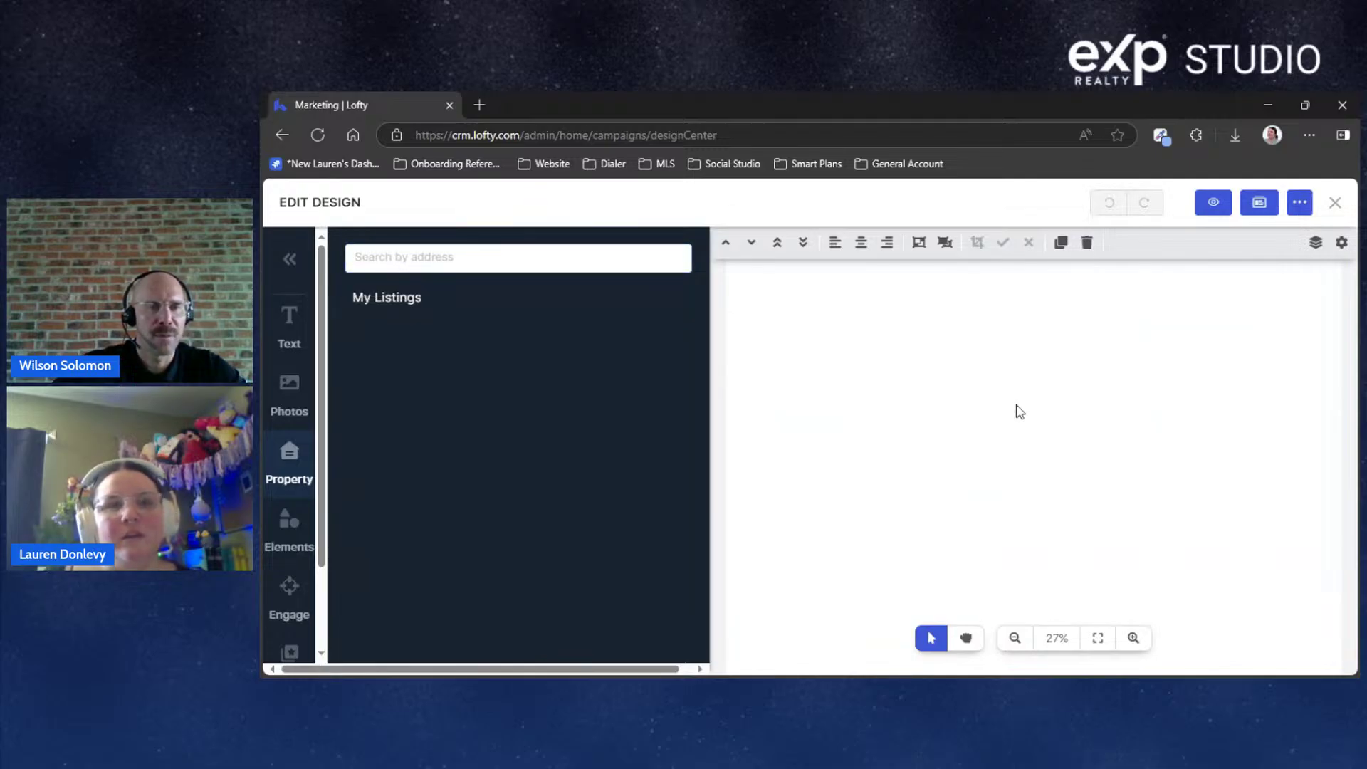
# Close the blank design in the editor and open the Integrations page of the user settings
pyautogui.click(290, 260)
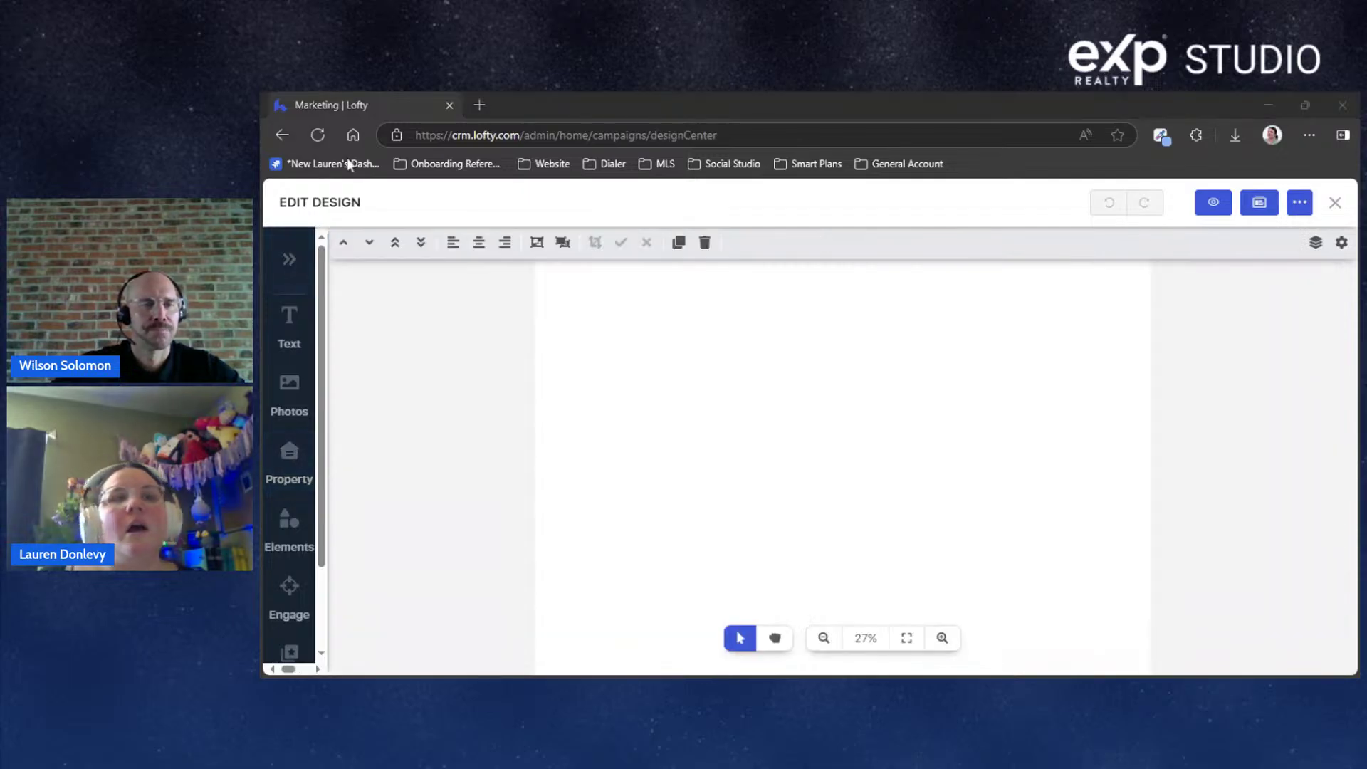
pyautogui.click(1335, 202)
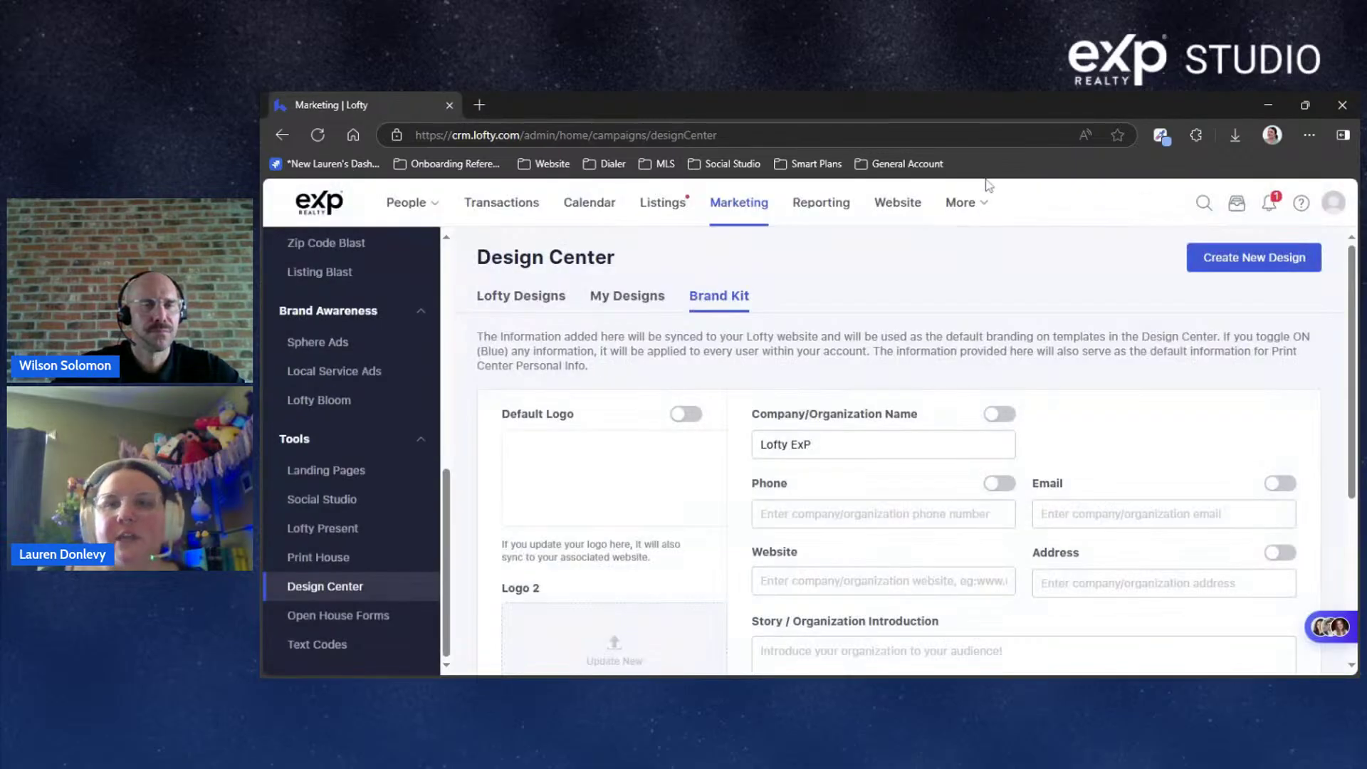
pyautogui.moveTo(975, 203)
pyautogui.click(990, 287)
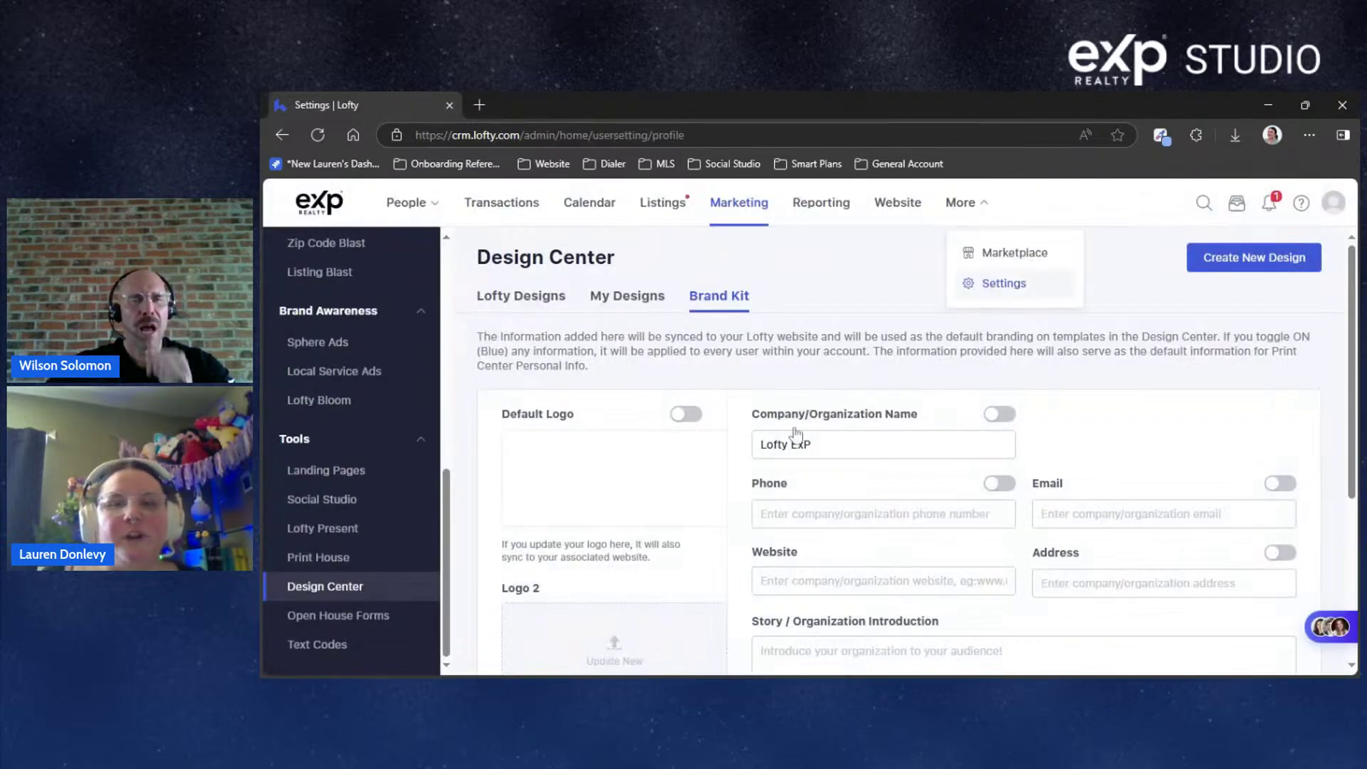
pyautogui.click(356, 427)
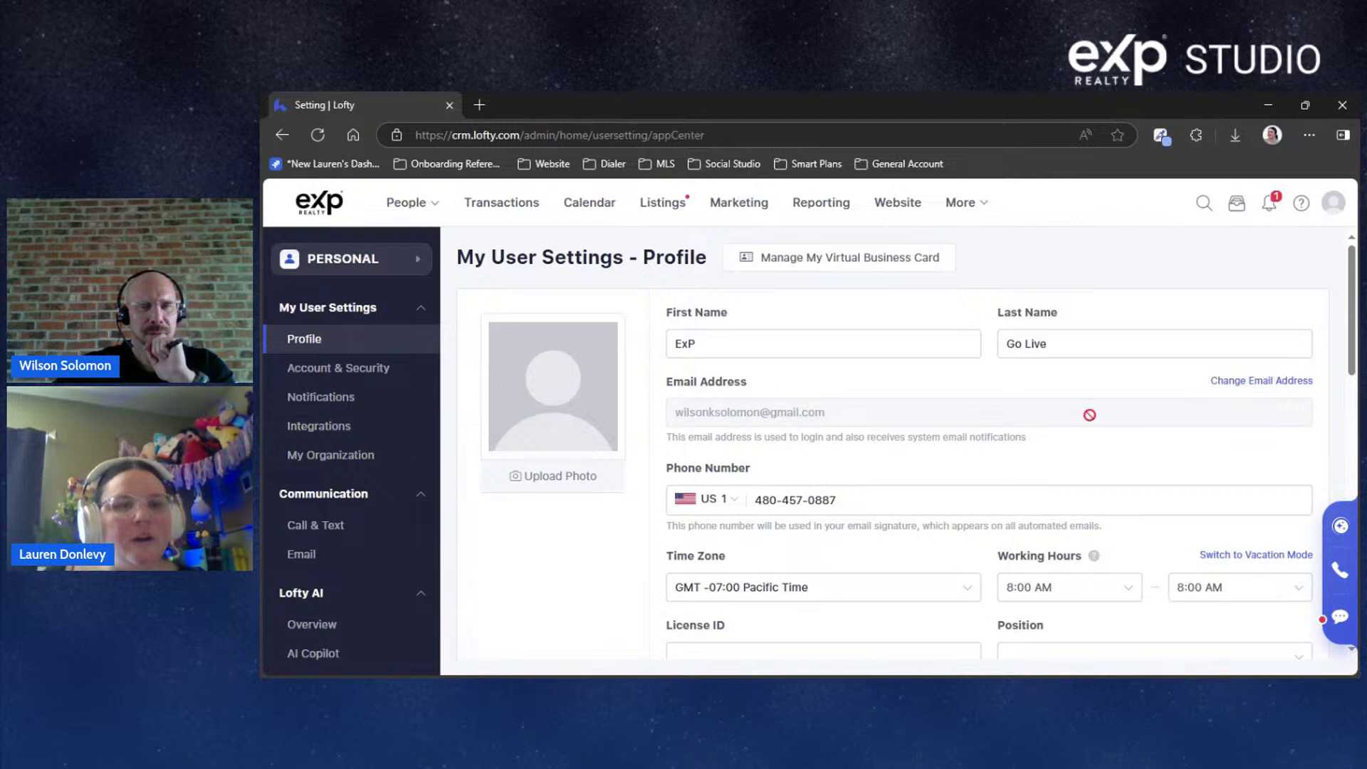
# Review the direct integrations and the independent ones, including Zapier and the MailChimp contact synchronization description
pyautogui.scroll(-10, 1106, 302)
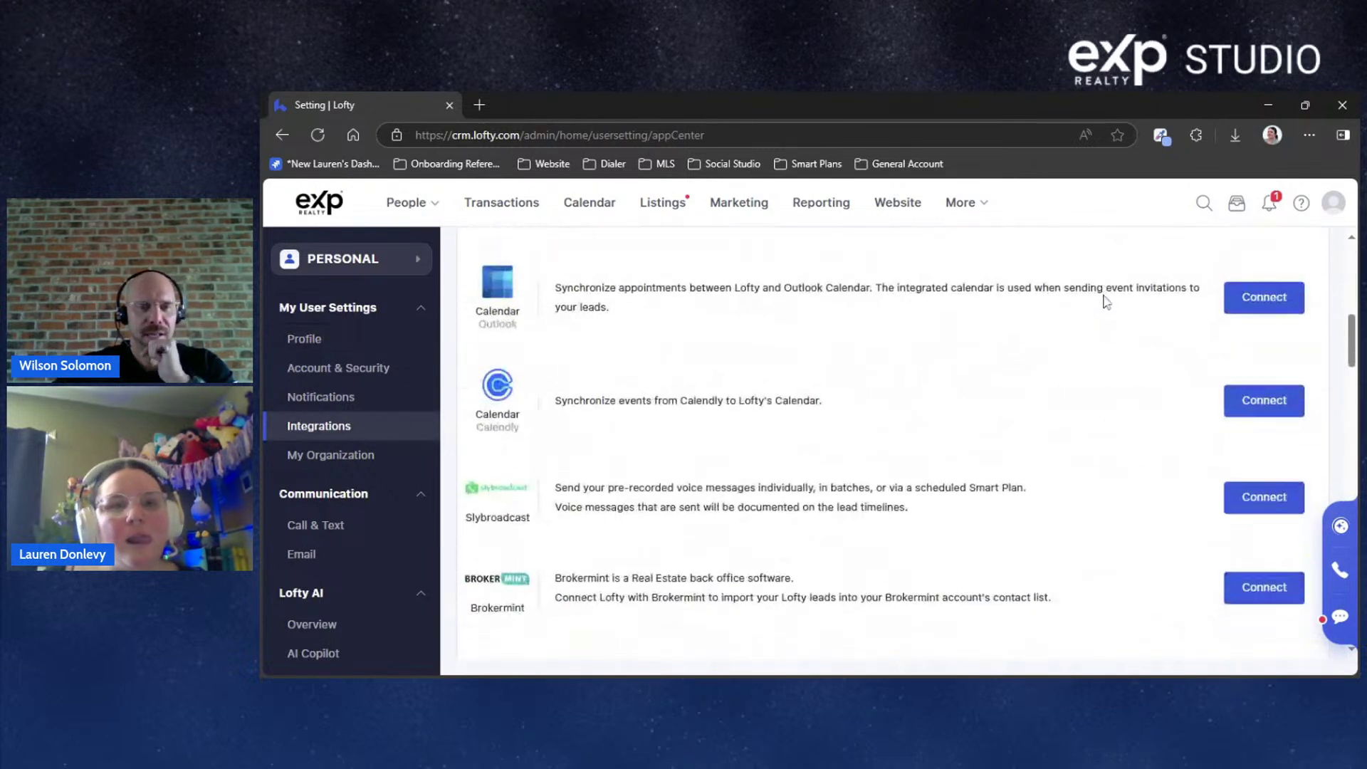
pyautogui.scroll(-3, 1106, 302)
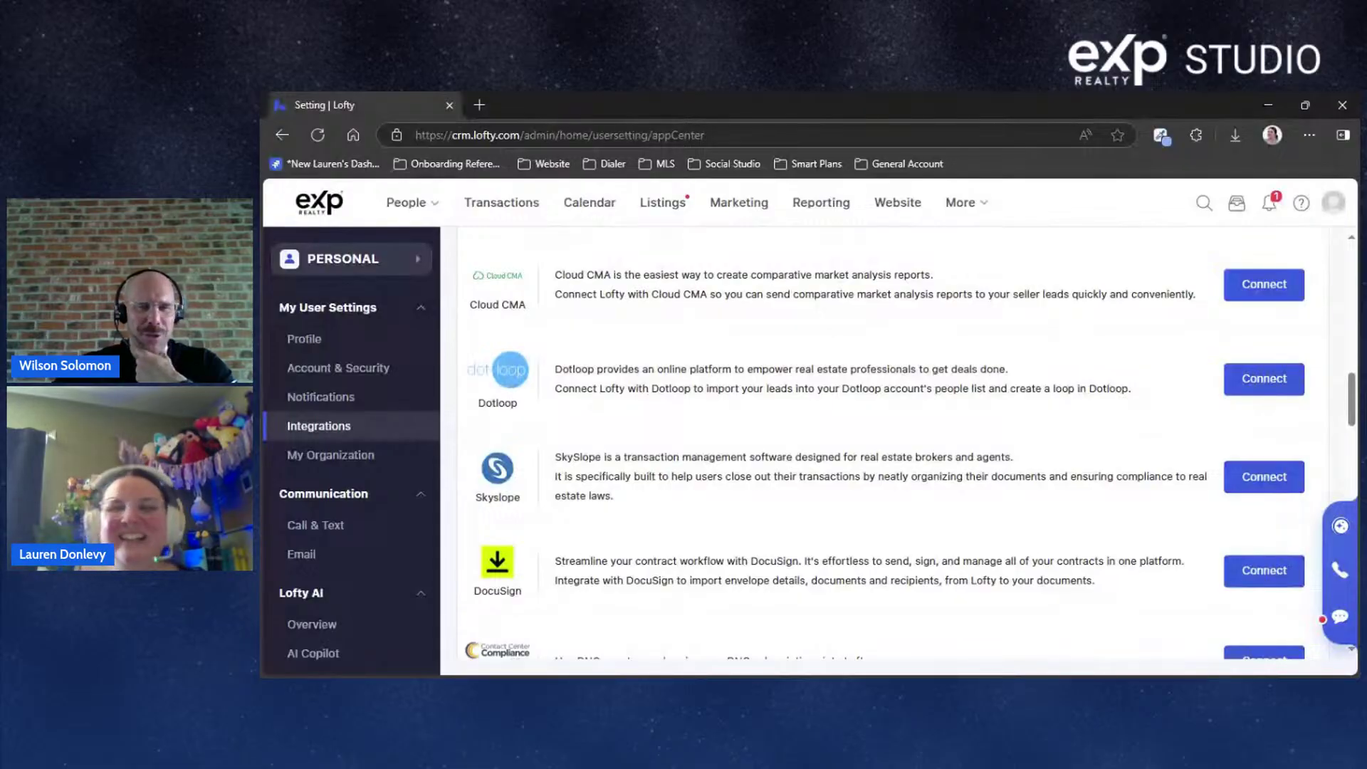
pyautogui.scroll(-1, 679, 375)
pyautogui.scroll(-2, 694, 491)
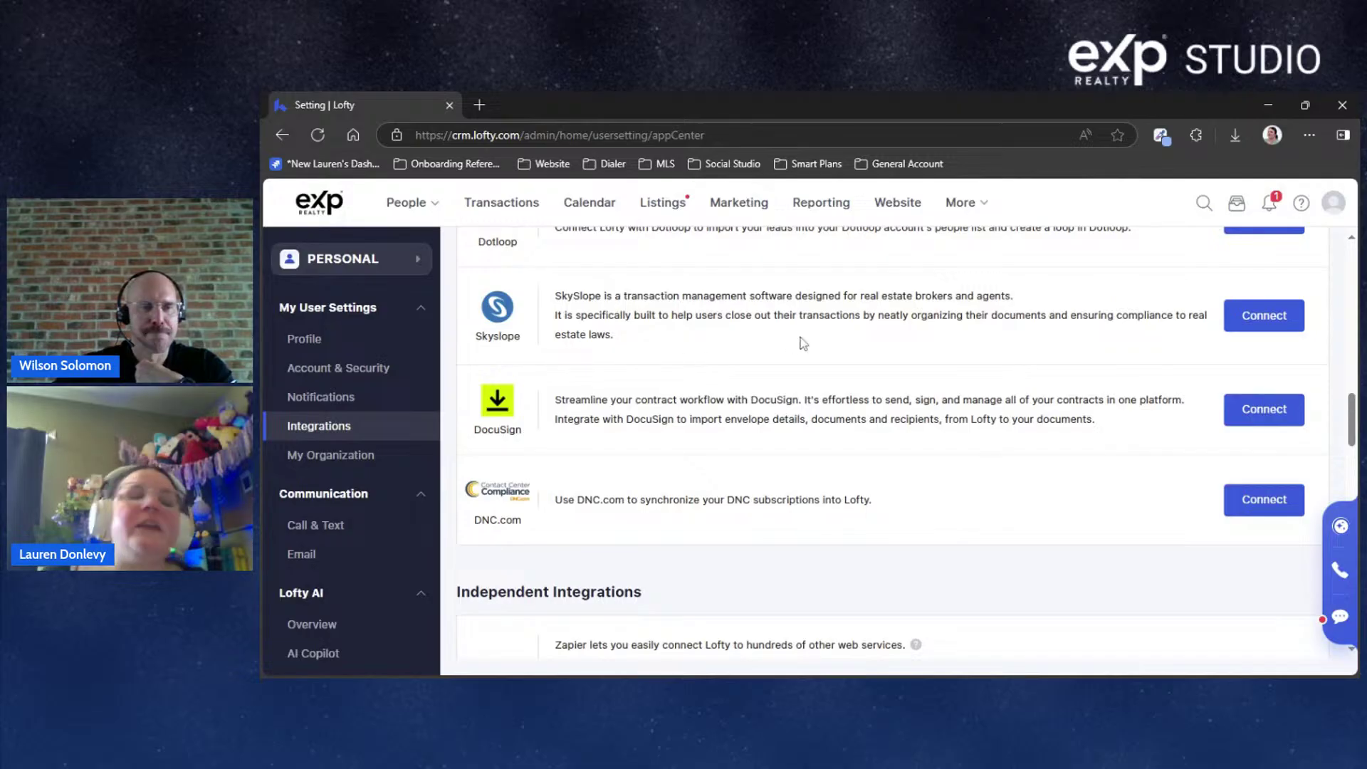
pyautogui.scroll(-6, 790, 356)
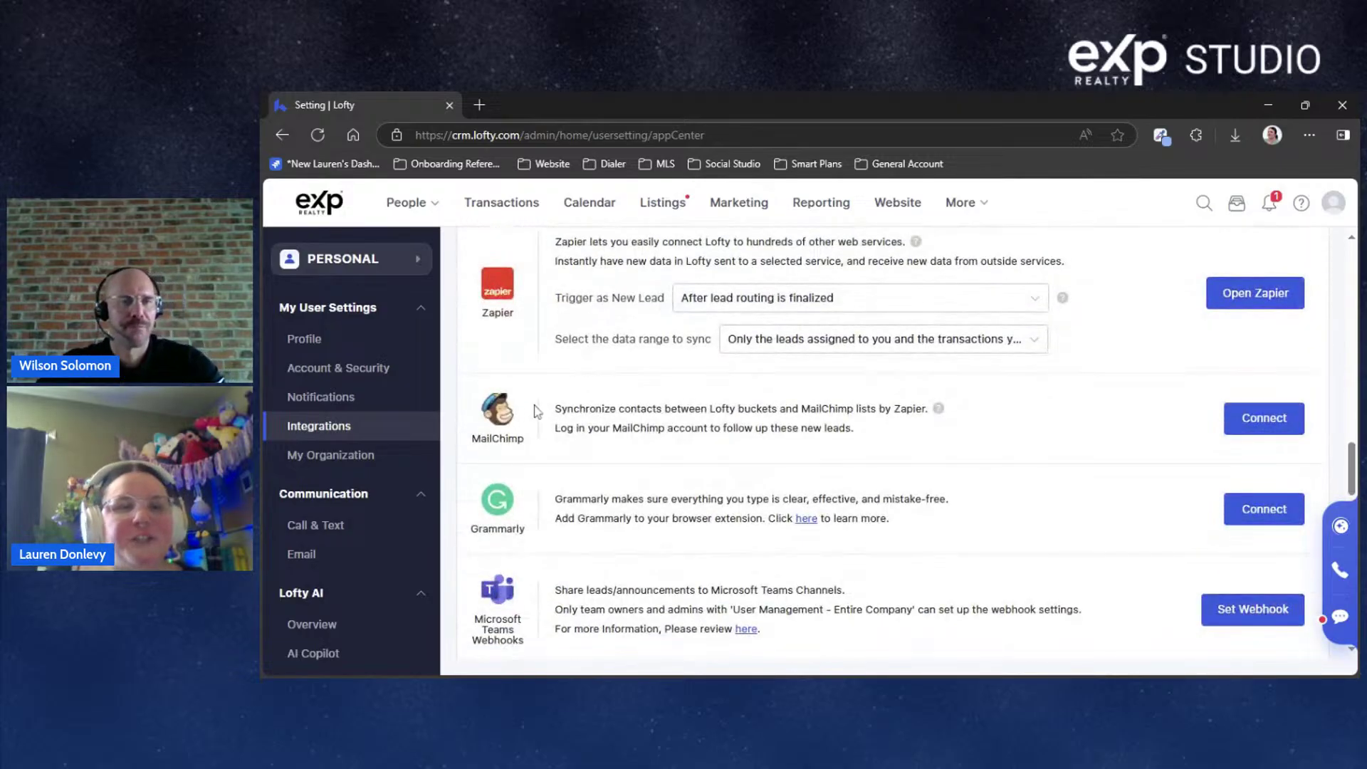
pyautogui.moveTo(566, 408); pyautogui.dragTo(940, 429)
pyautogui.click(943, 446)
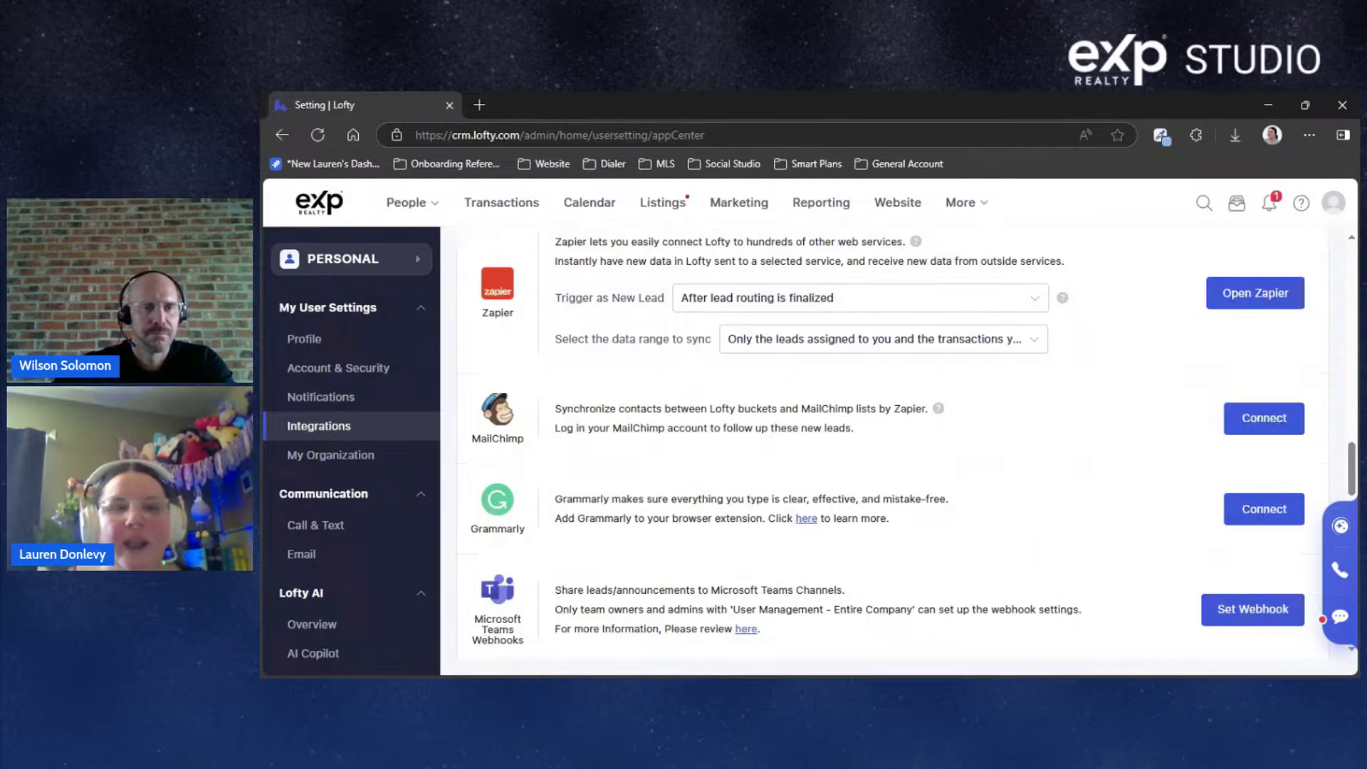
# Look through the remaining independent integrations and the partner vendors under Other Integrations, and return to the start of the list
pyautogui.scroll(1, 1020, 476)
pyautogui.scroll(-5, 1019, 477)
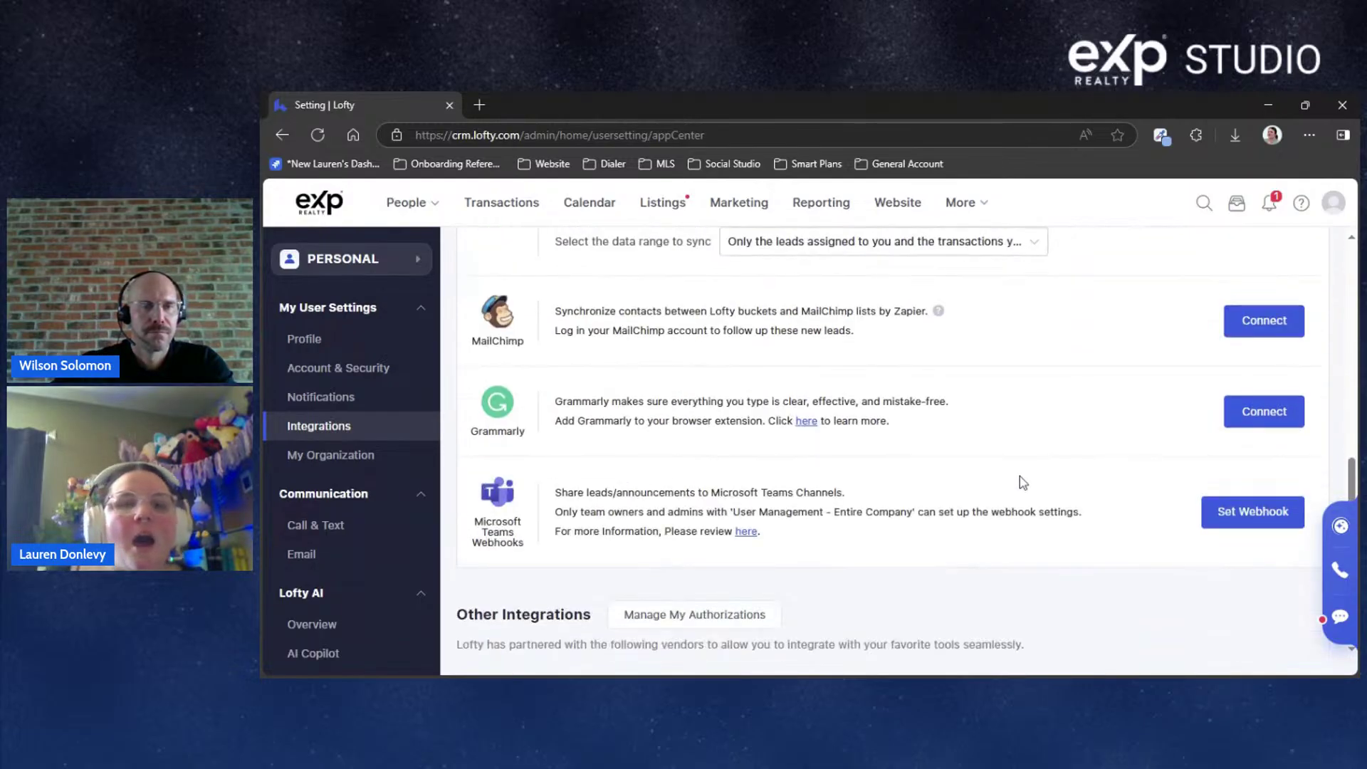
pyautogui.scroll(-8, 1029, 474)
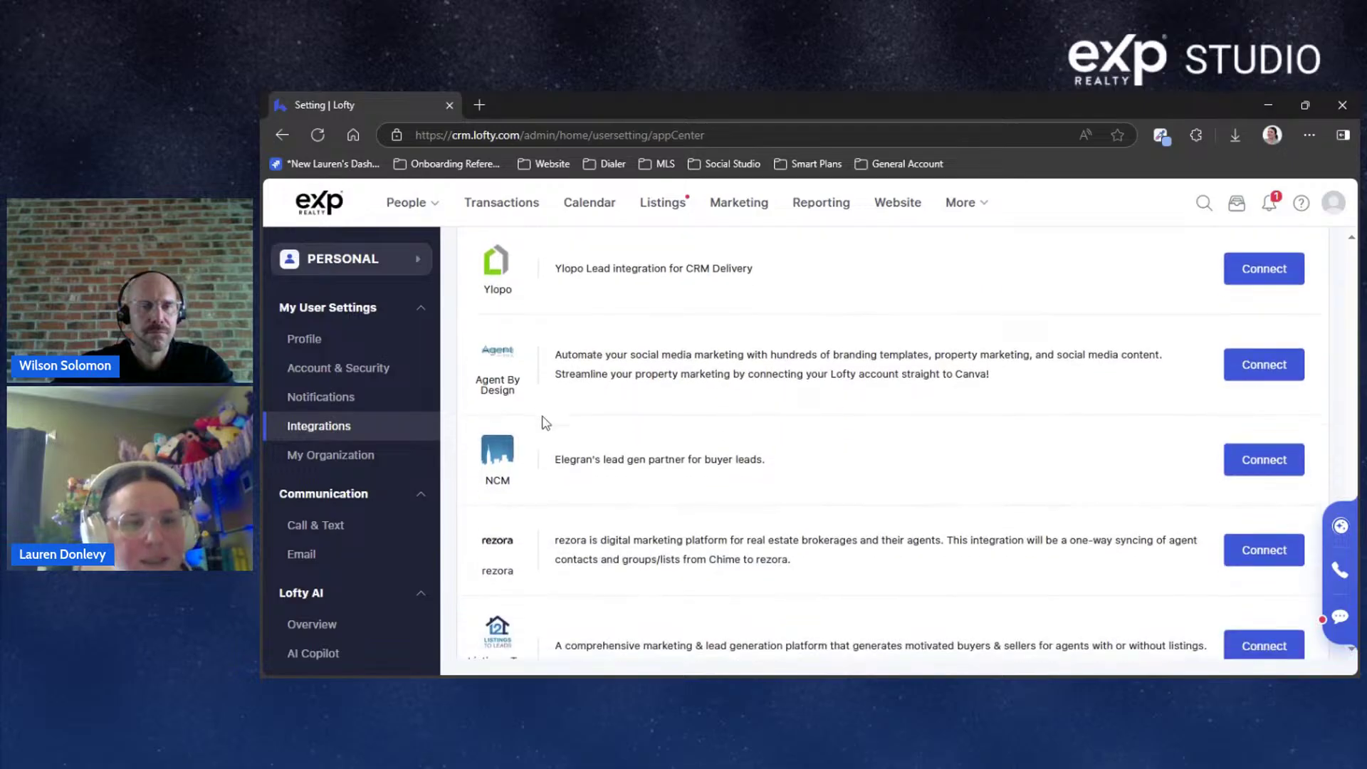
pyautogui.scroll(-5, 541, 447)
pyautogui.scroll(8, 555, 445)
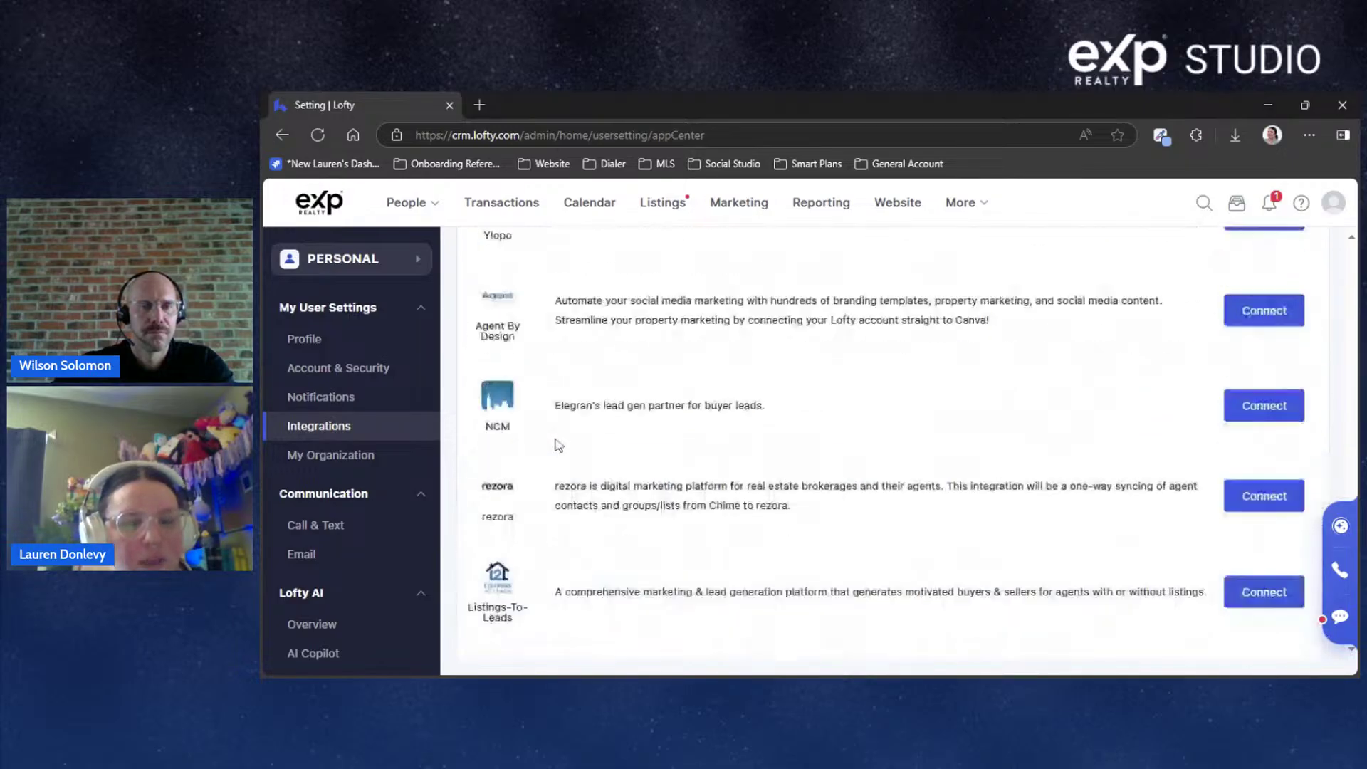
pyautogui.scroll(3, 559, 445)
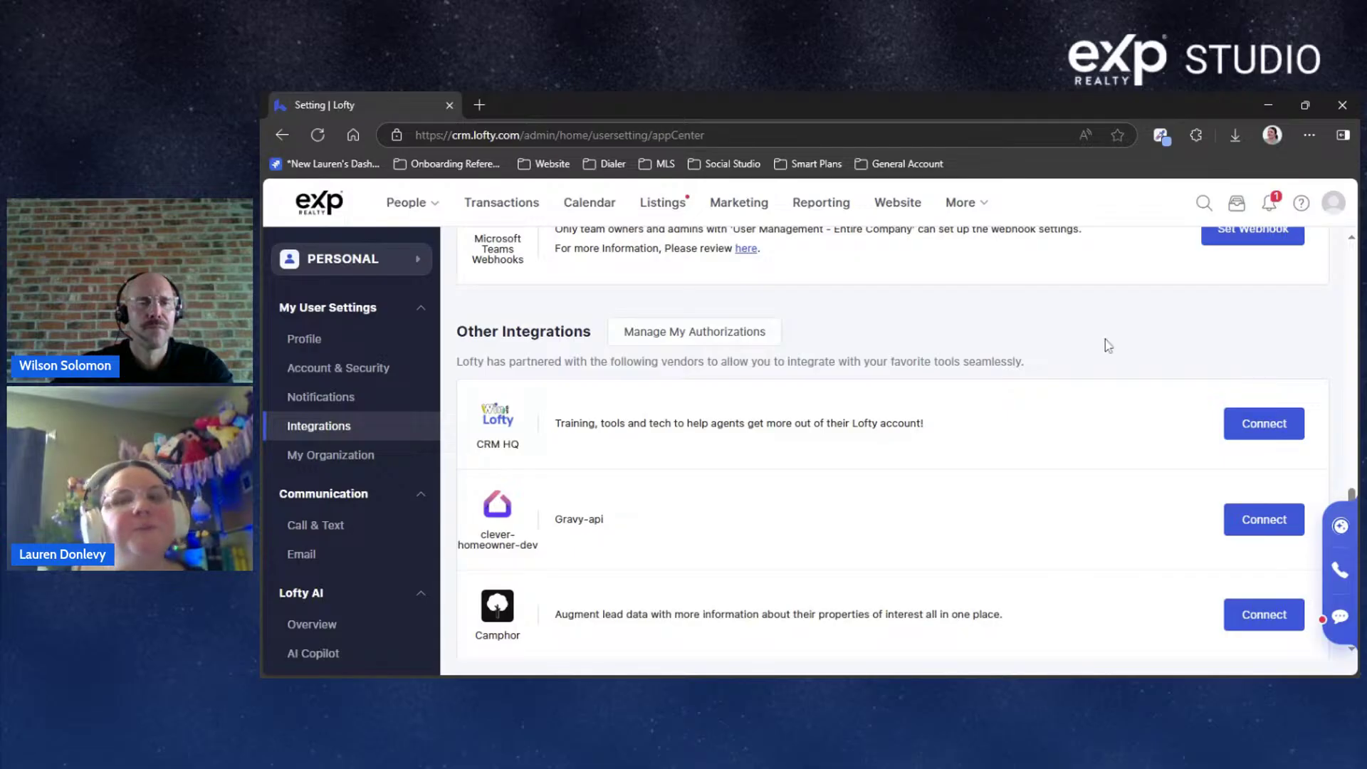
pyautogui.scroll(15, 1105, 339)
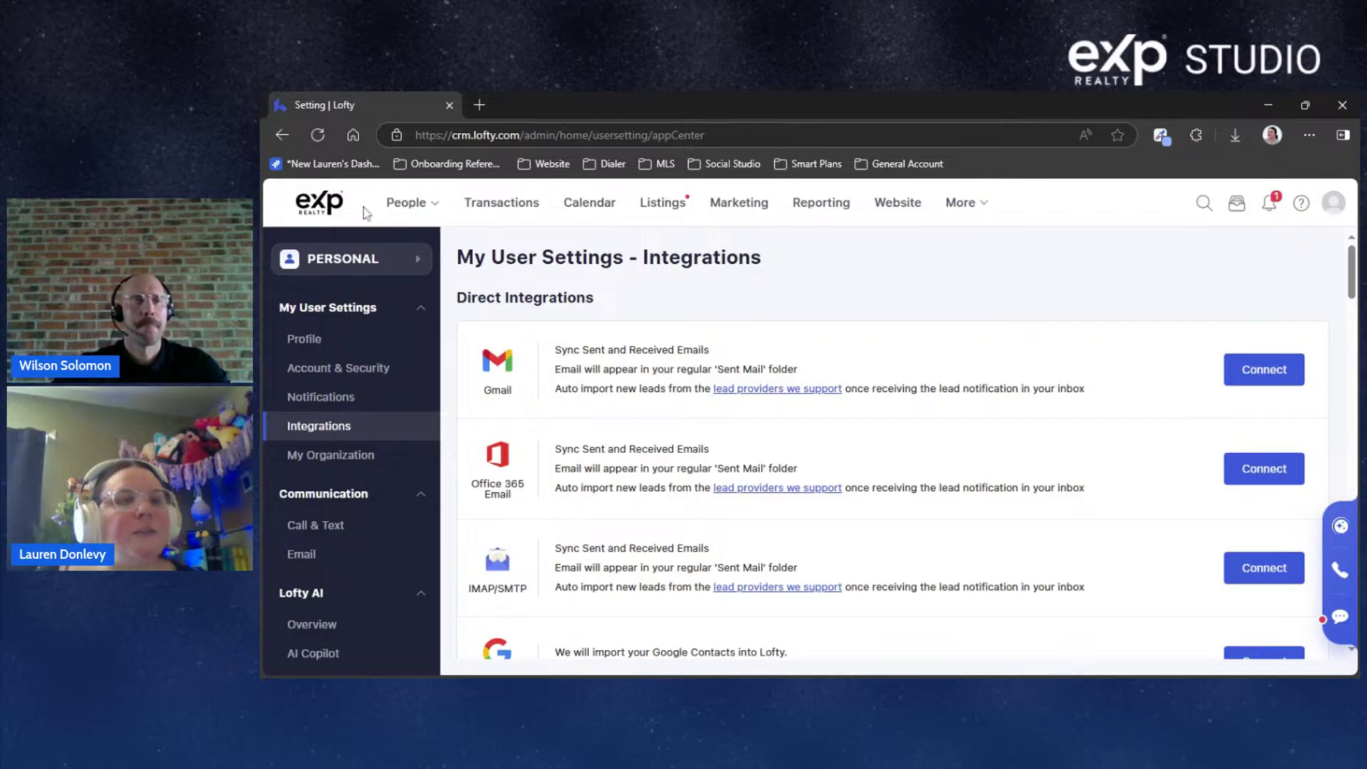
# Open the Lofty Guide lead from the company leads list and bring up its texting panel
pyautogui.moveTo(441, 214)
pyautogui.click(441, 260)
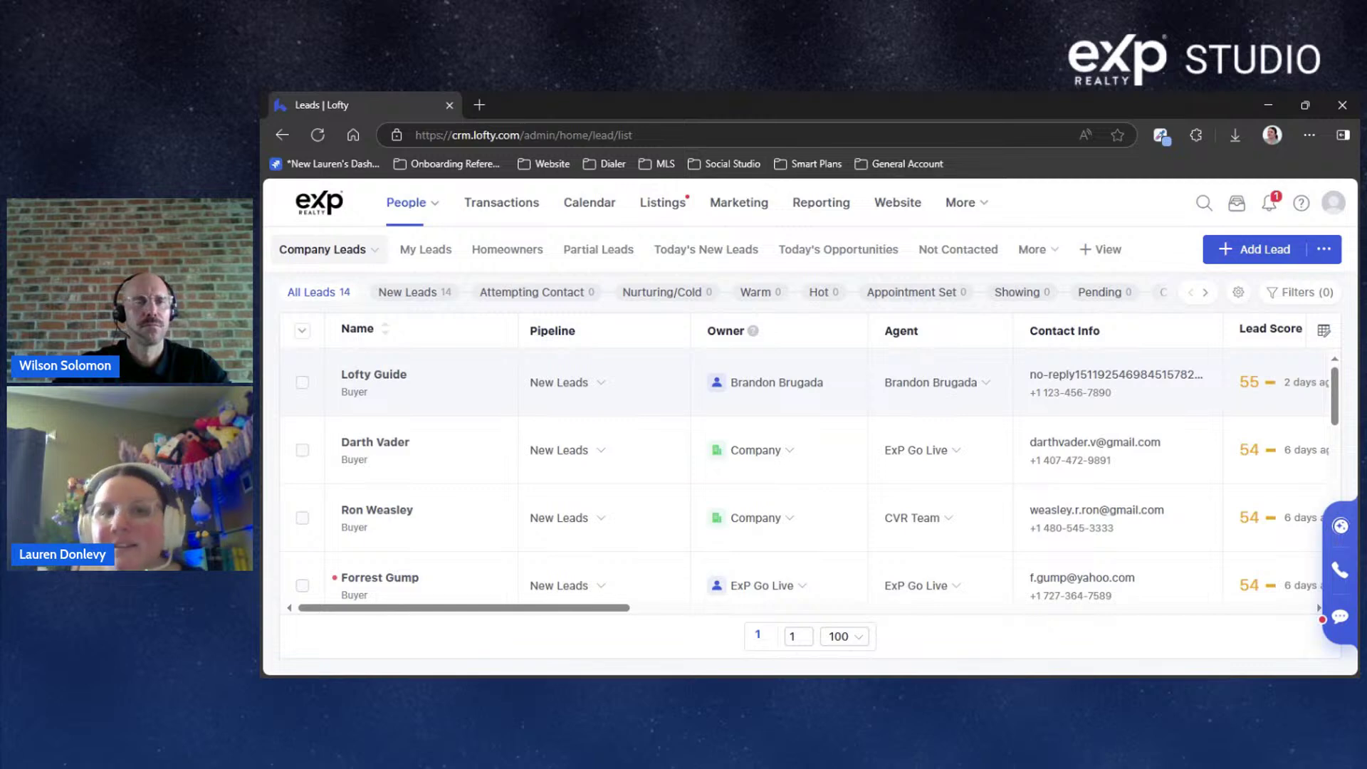
pyautogui.click(394, 375)
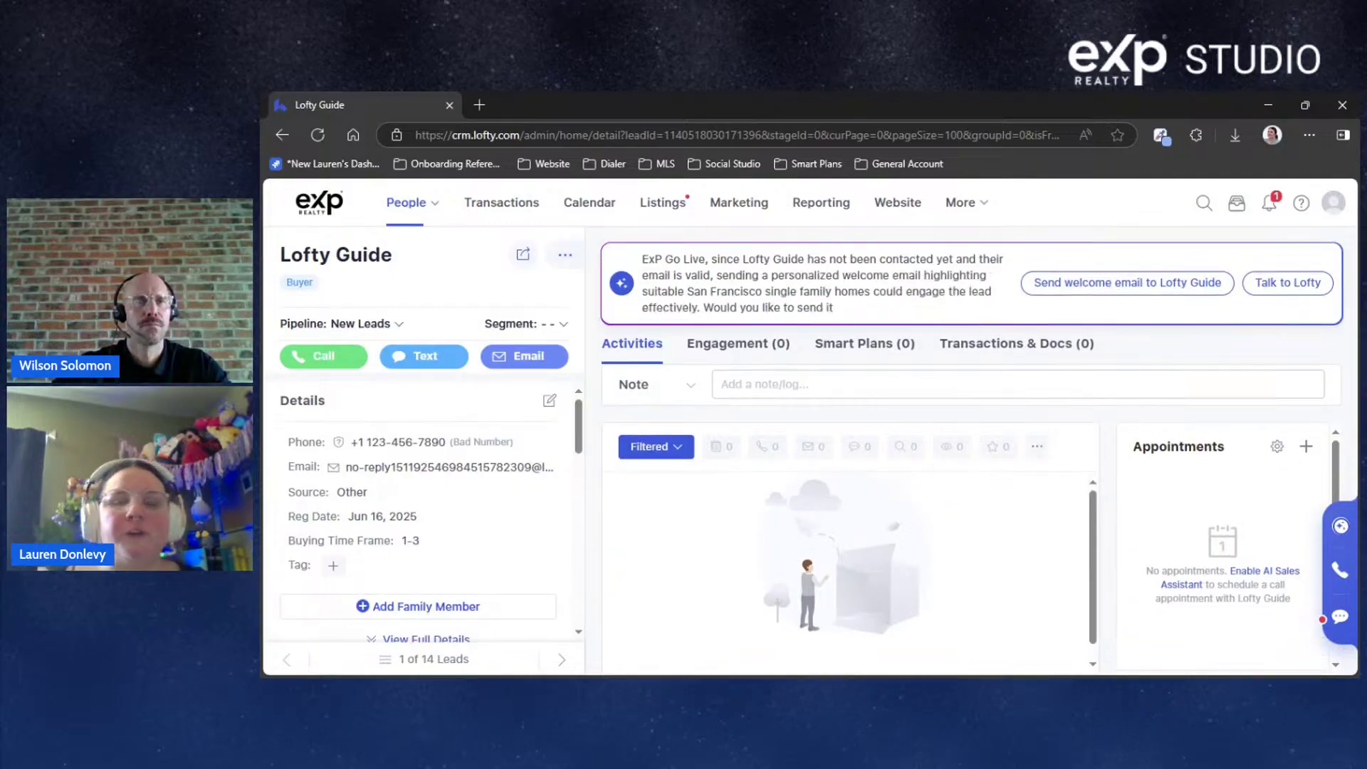
pyautogui.click(426, 356)
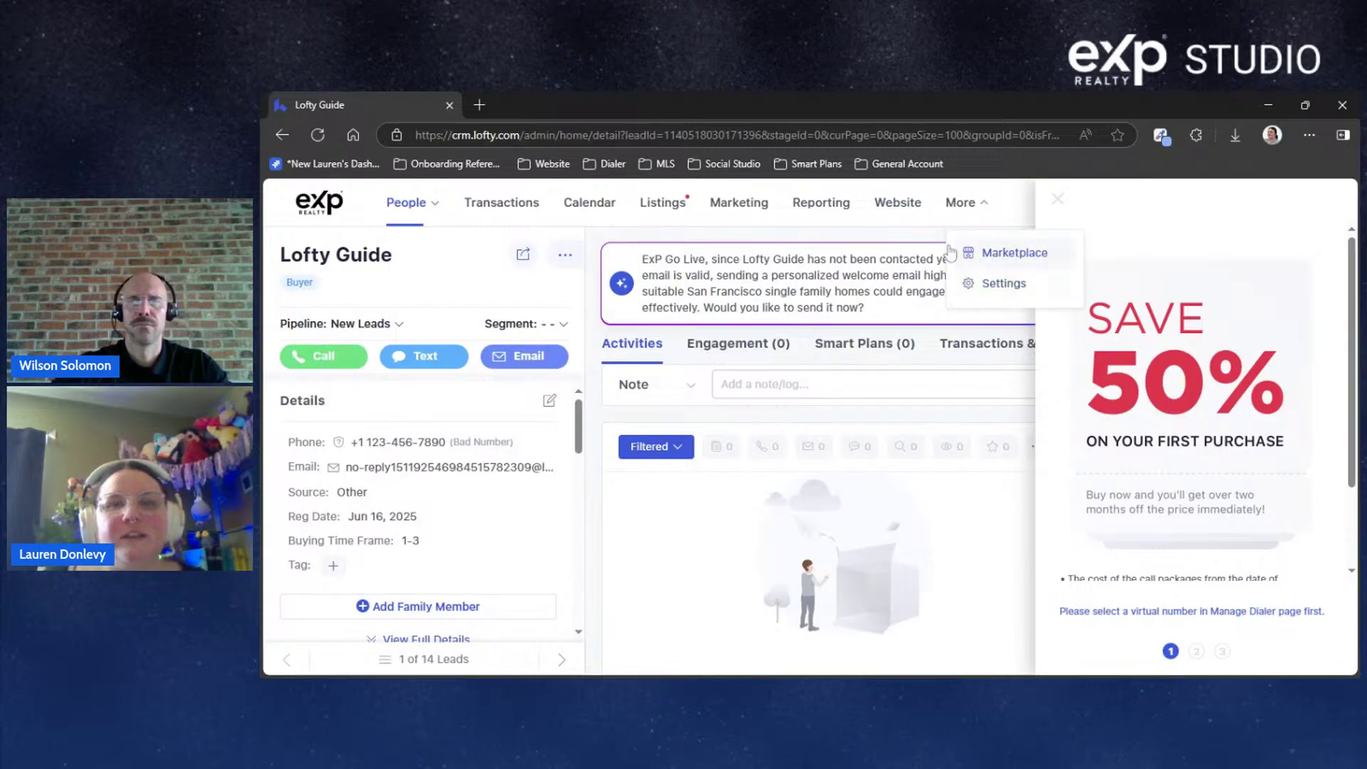
# Open Smart Plans in the marketing area, dismiss the leftover promotion panel and start a new smart plan
pyautogui.click(753, 210)
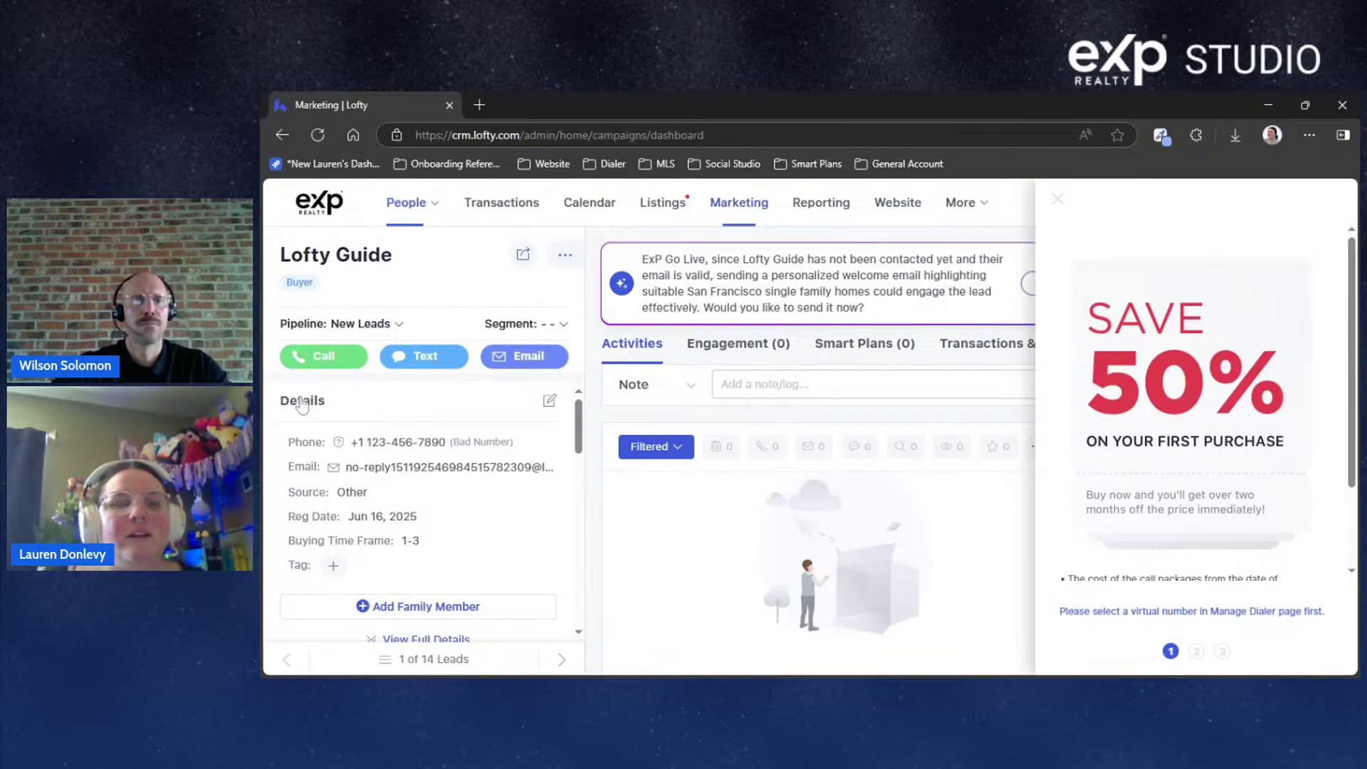
pyautogui.click(345, 525)
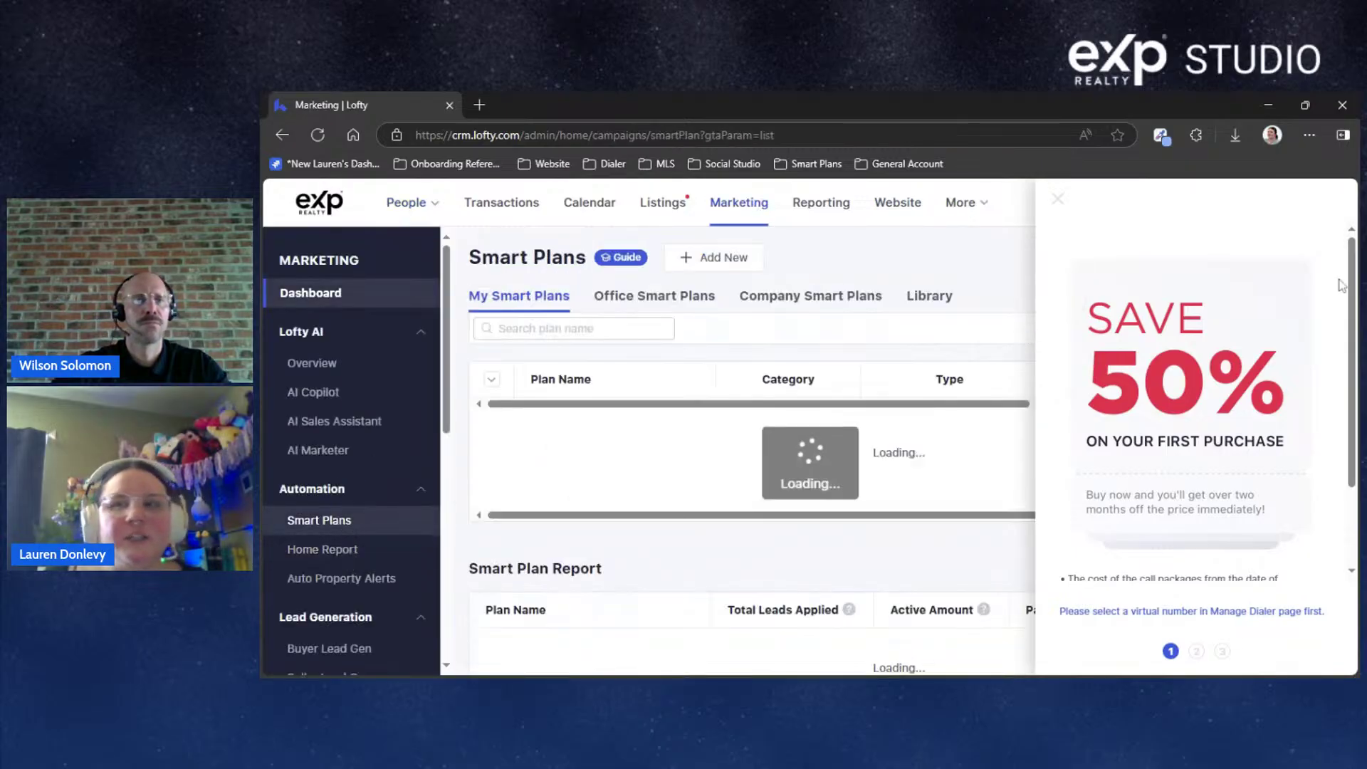
pyautogui.click(1059, 205)
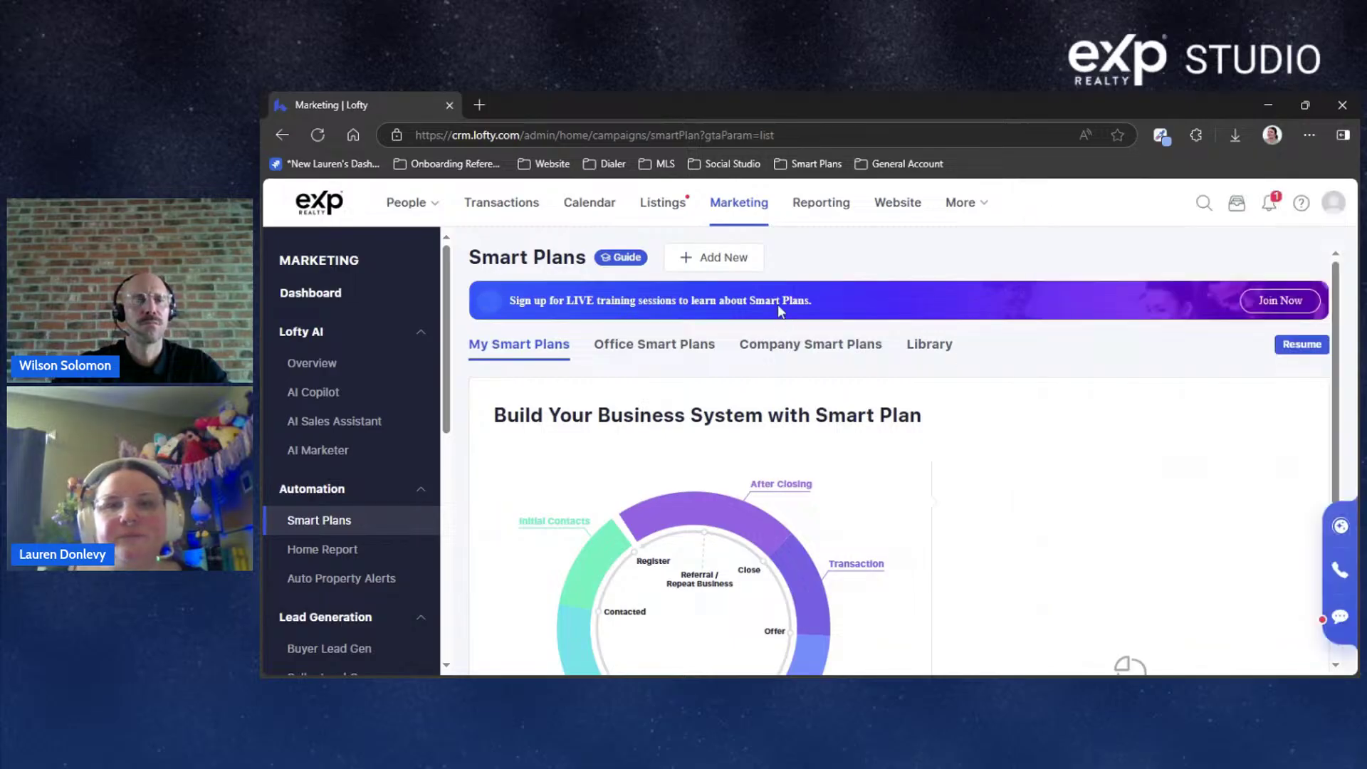
pyautogui.click(702, 272)
pyautogui.click(898, 277)
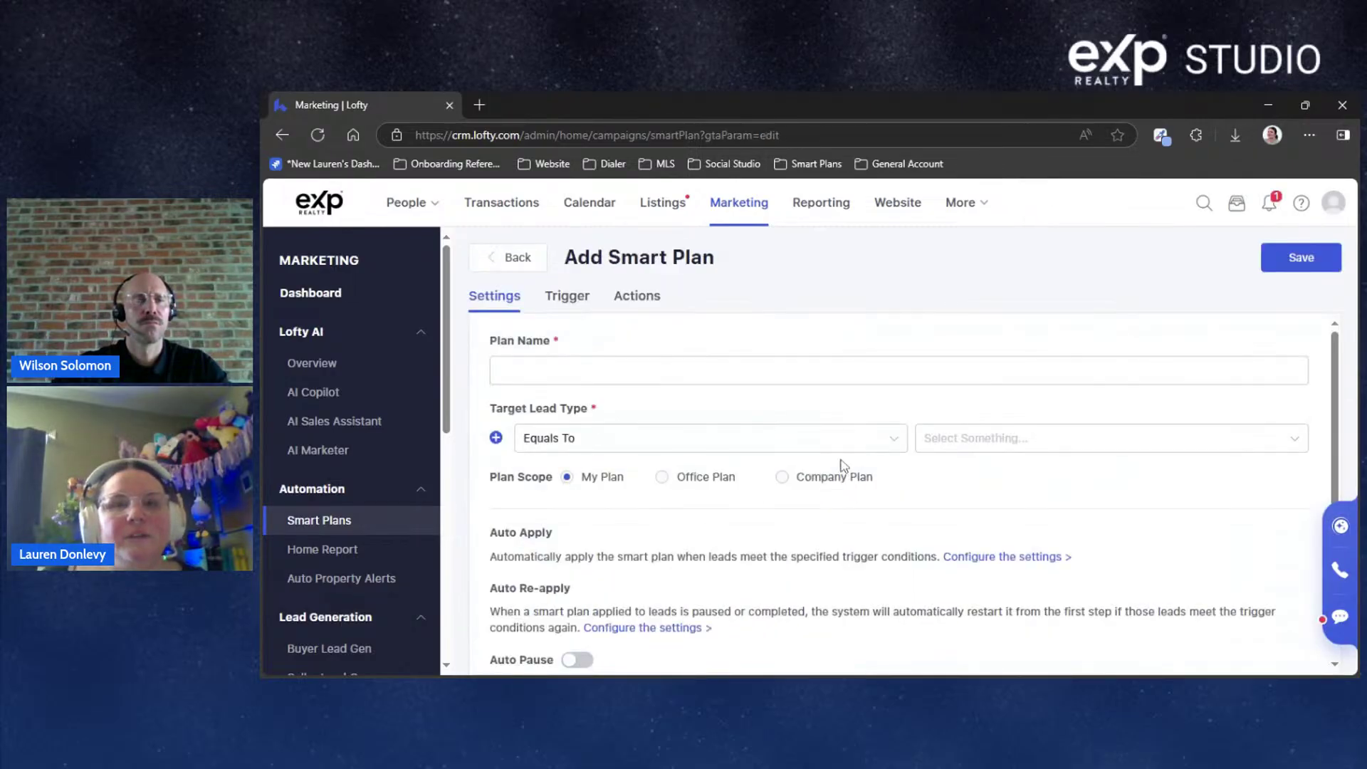
# Set the first action of the new smart plan to Auto Text
pyautogui.click(645, 298)
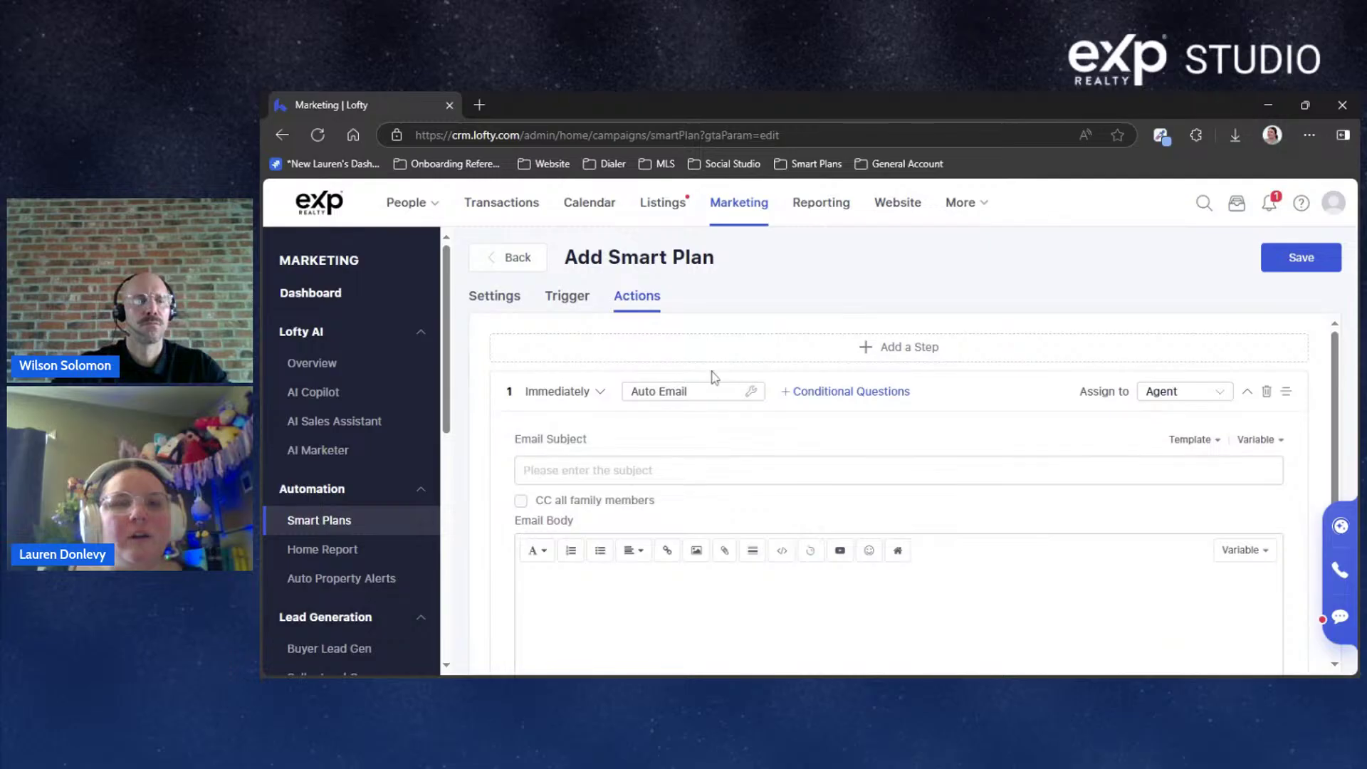
pyautogui.click(708, 391)
pyautogui.click(876, 427)
# Examine the Auto Text step's body area and its 160-character SMS counting note
pyautogui.scroll(-2, 1108, 510)
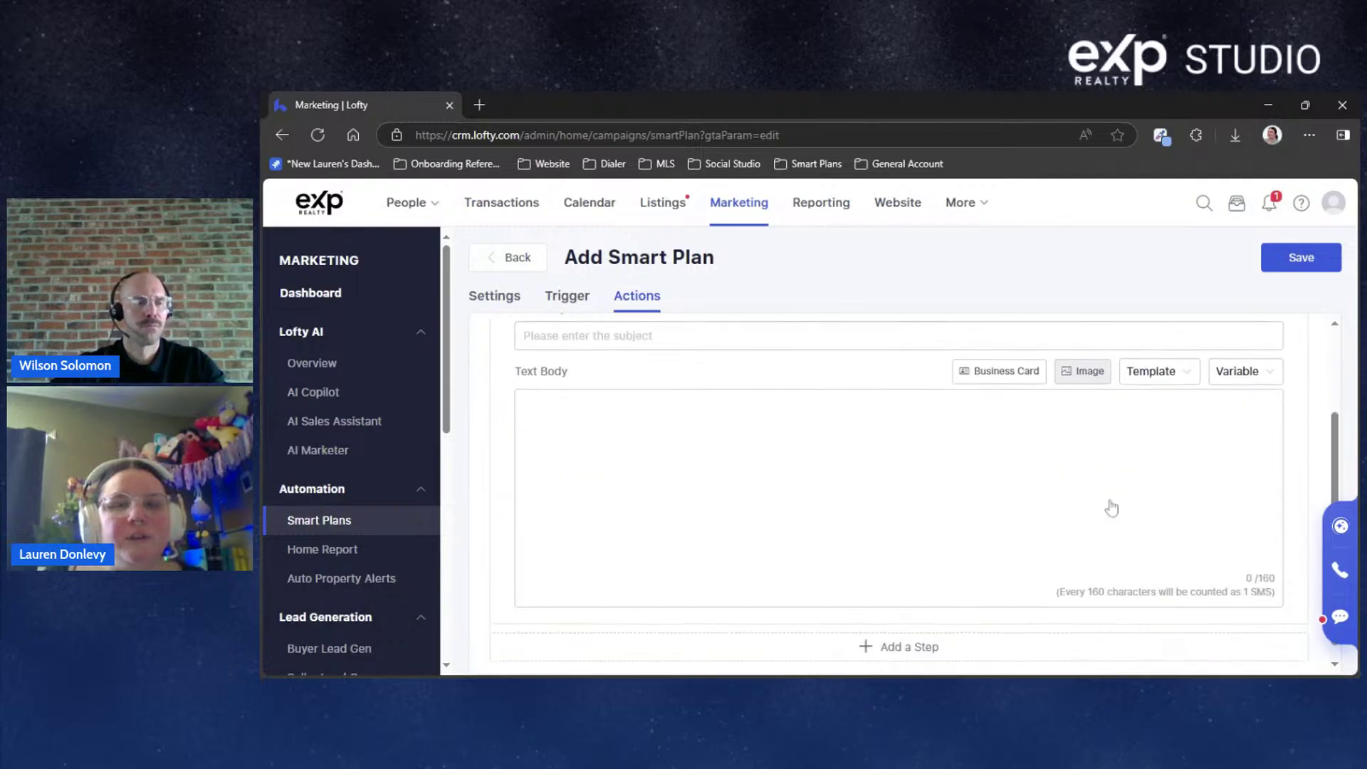
pyautogui.moveTo(1245, 562); pyautogui.dragTo(1285, 587)
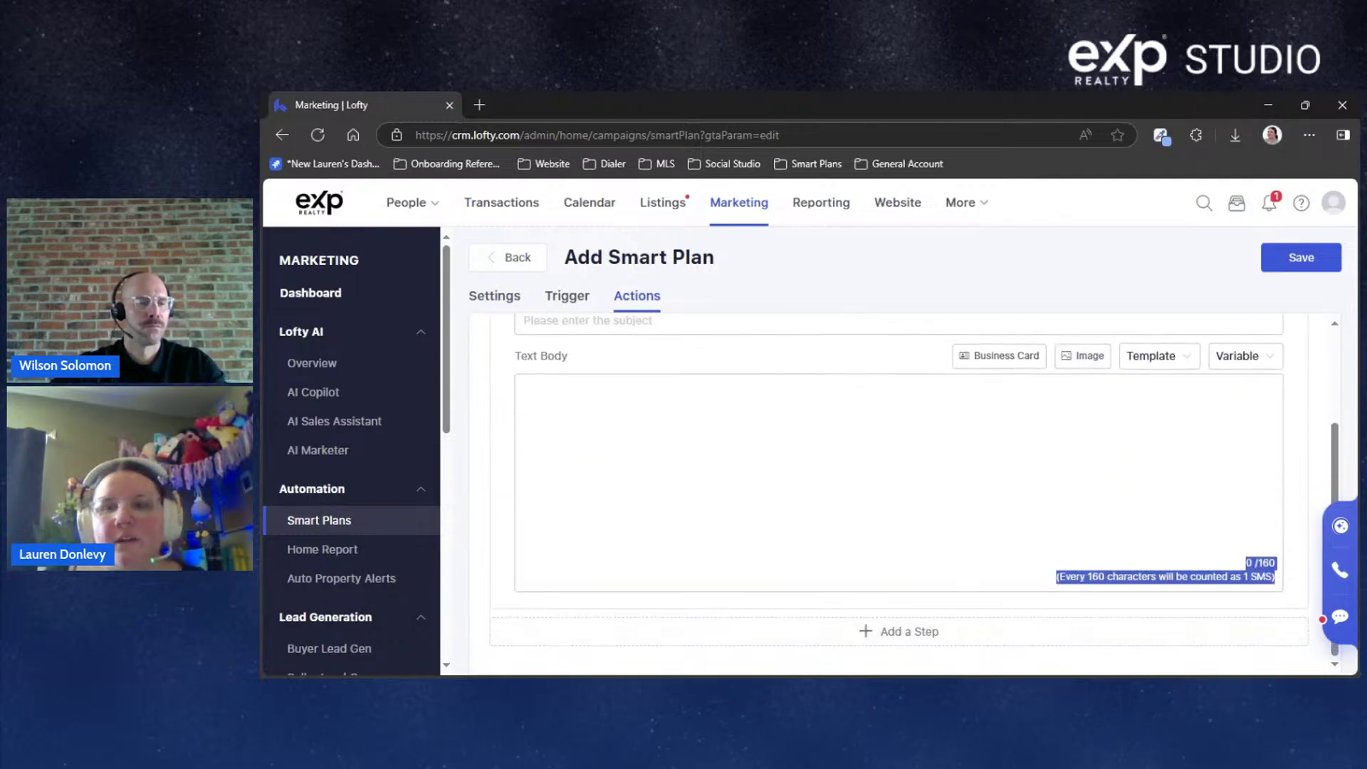
pyautogui.click(529, 394)
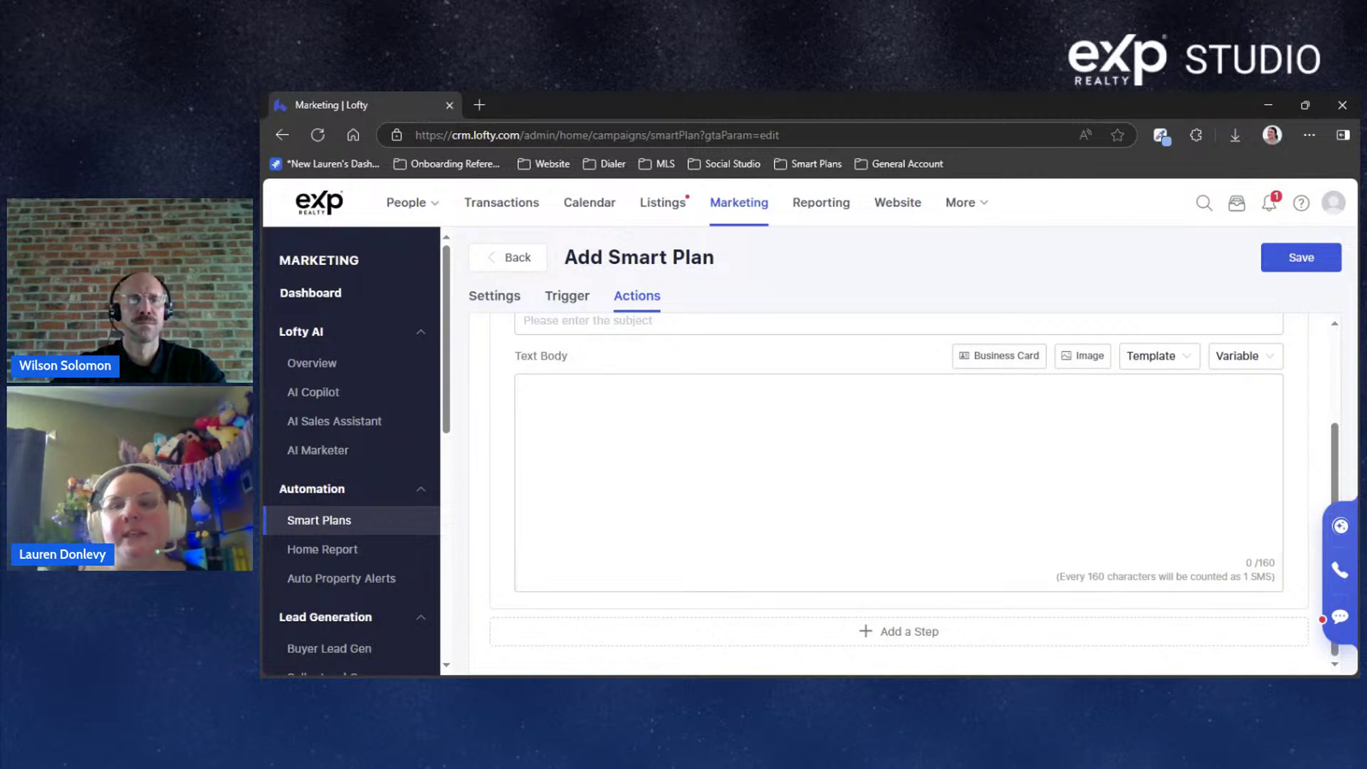
pyautogui.moveTo(1244, 561); pyautogui.dragTo(1280, 588)
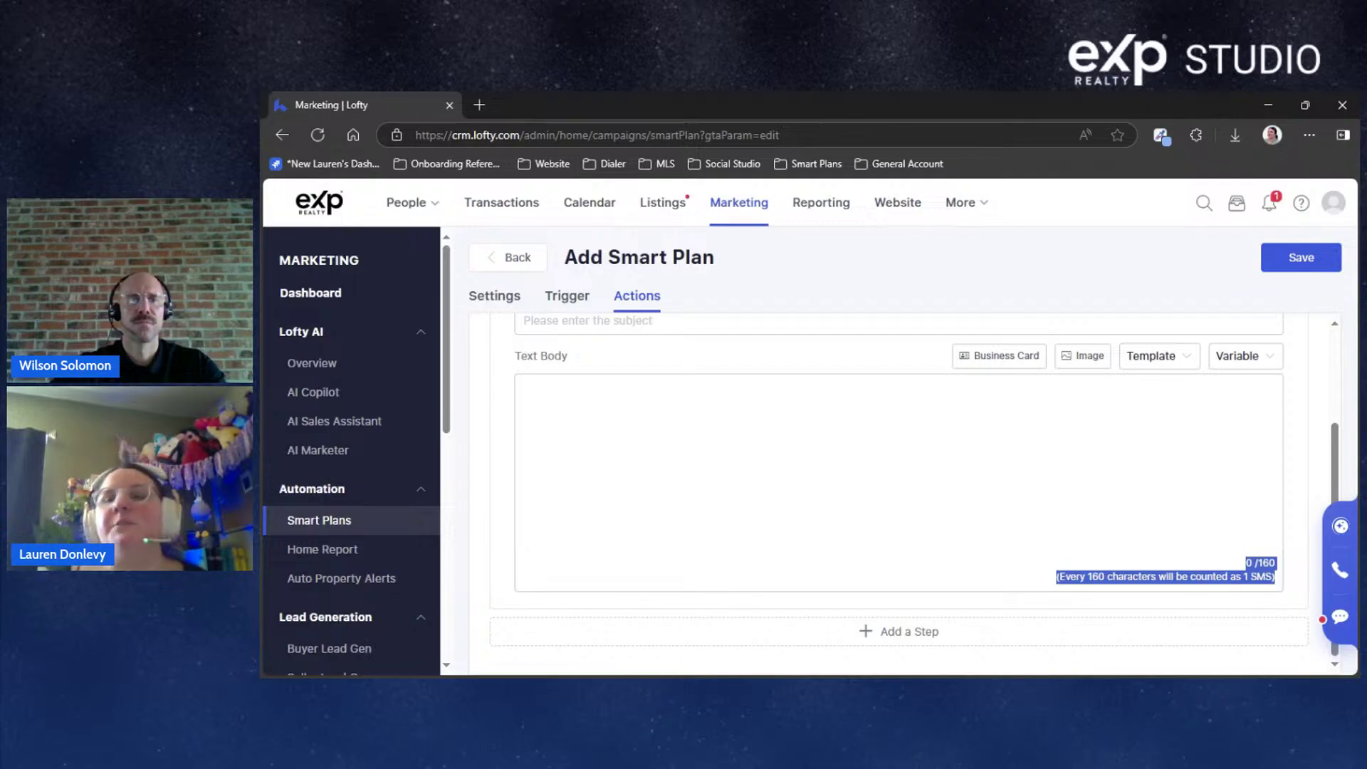
pyautogui.click(528, 394)
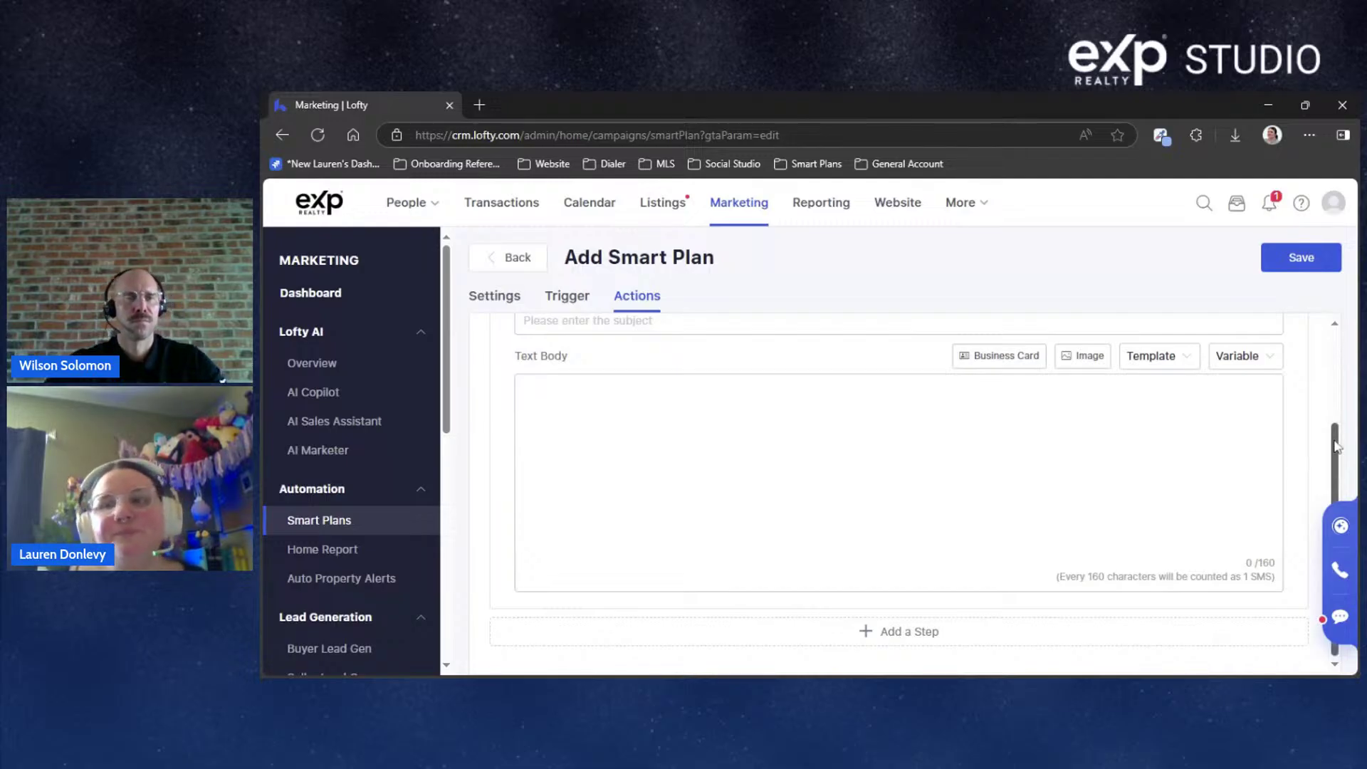
pyautogui.moveTo(1334, 466); pyautogui.dragTo(1328, 353)
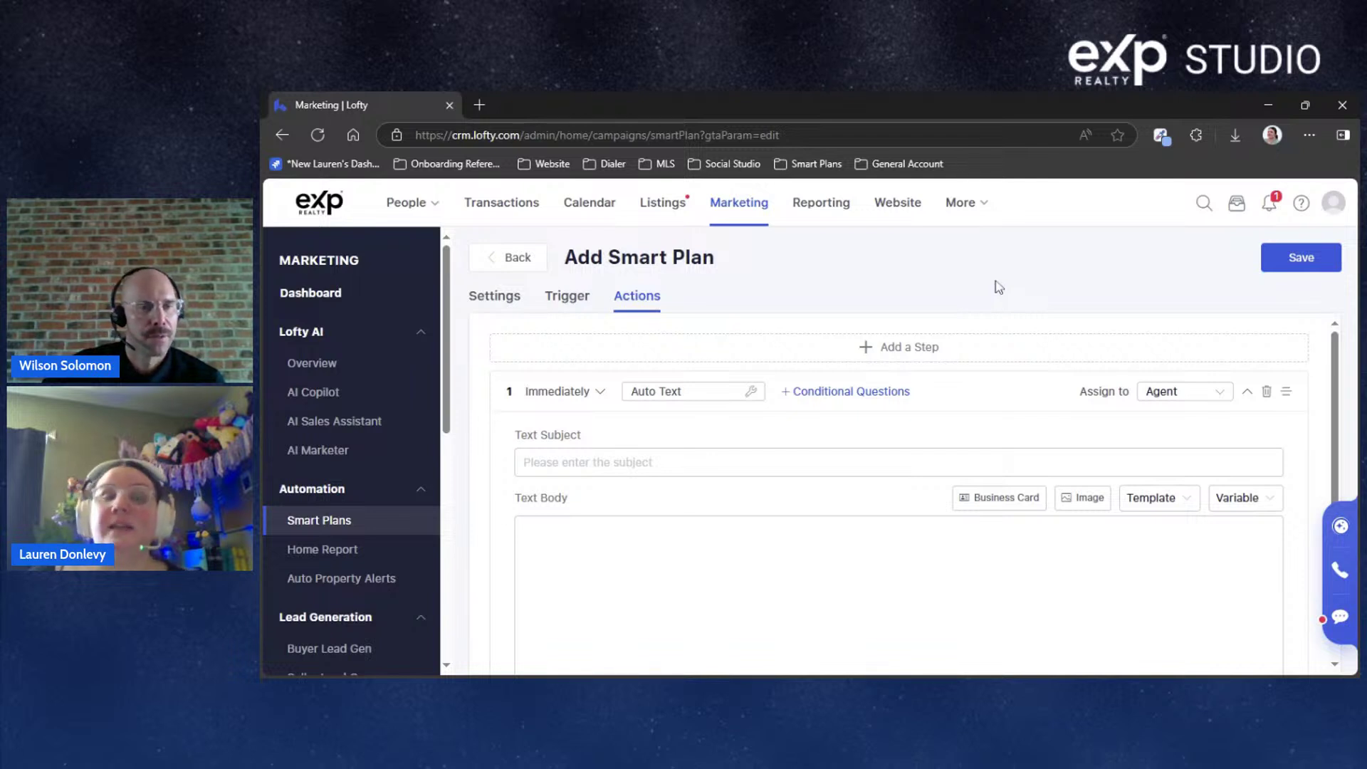
# Leave the unsaved smart plan and open Lead Import under the lead settings to view the upload options and import history
pyautogui.scroll(-3, 331, 599)
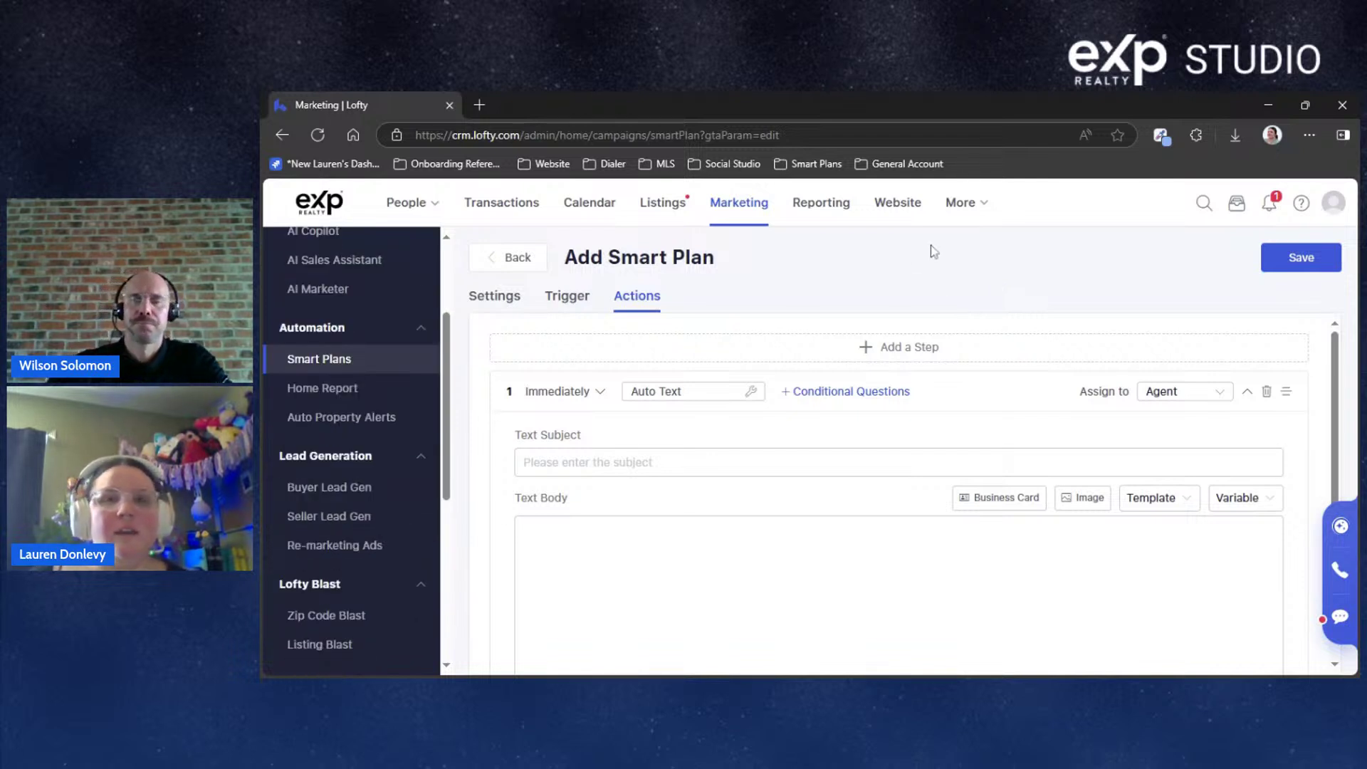
pyautogui.moveTo(966, 207)
pyautogui.click(1004, 284)
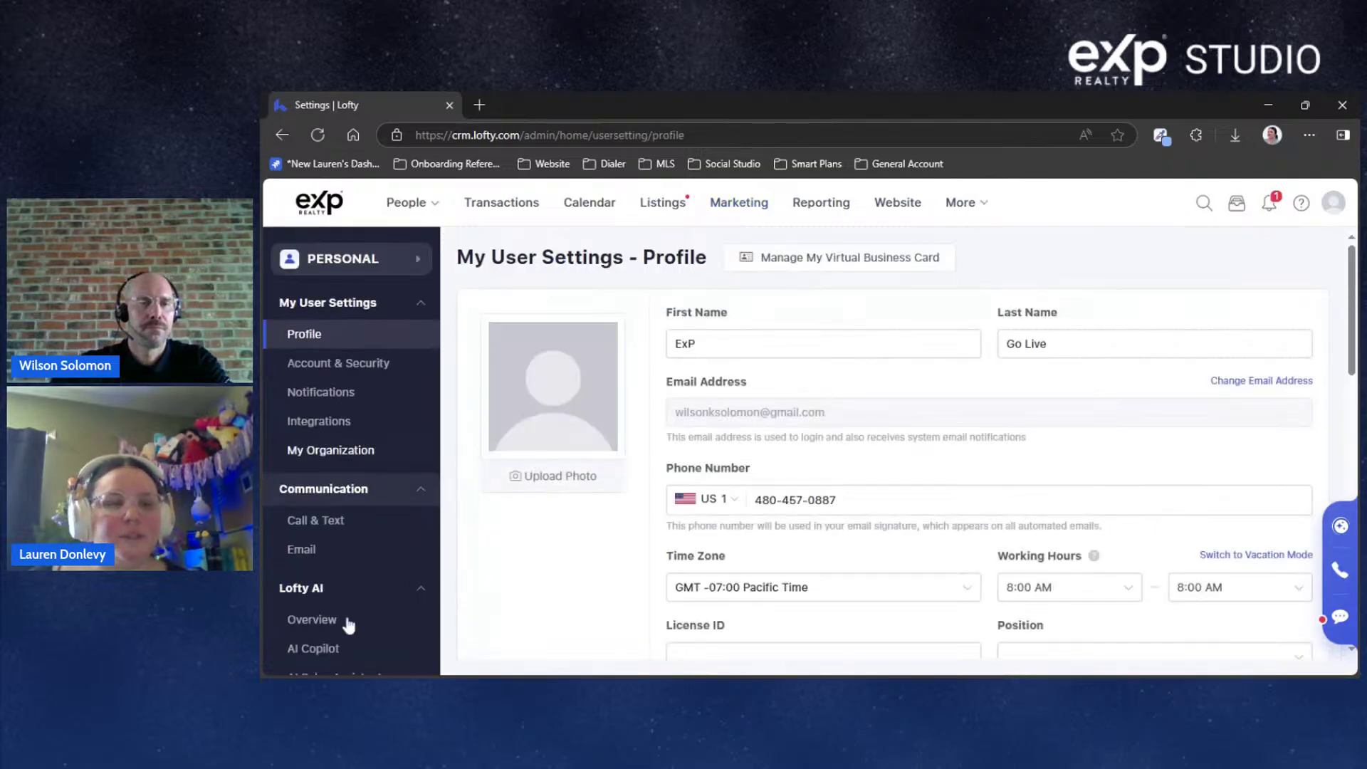
pyautogui.click(349, 548)
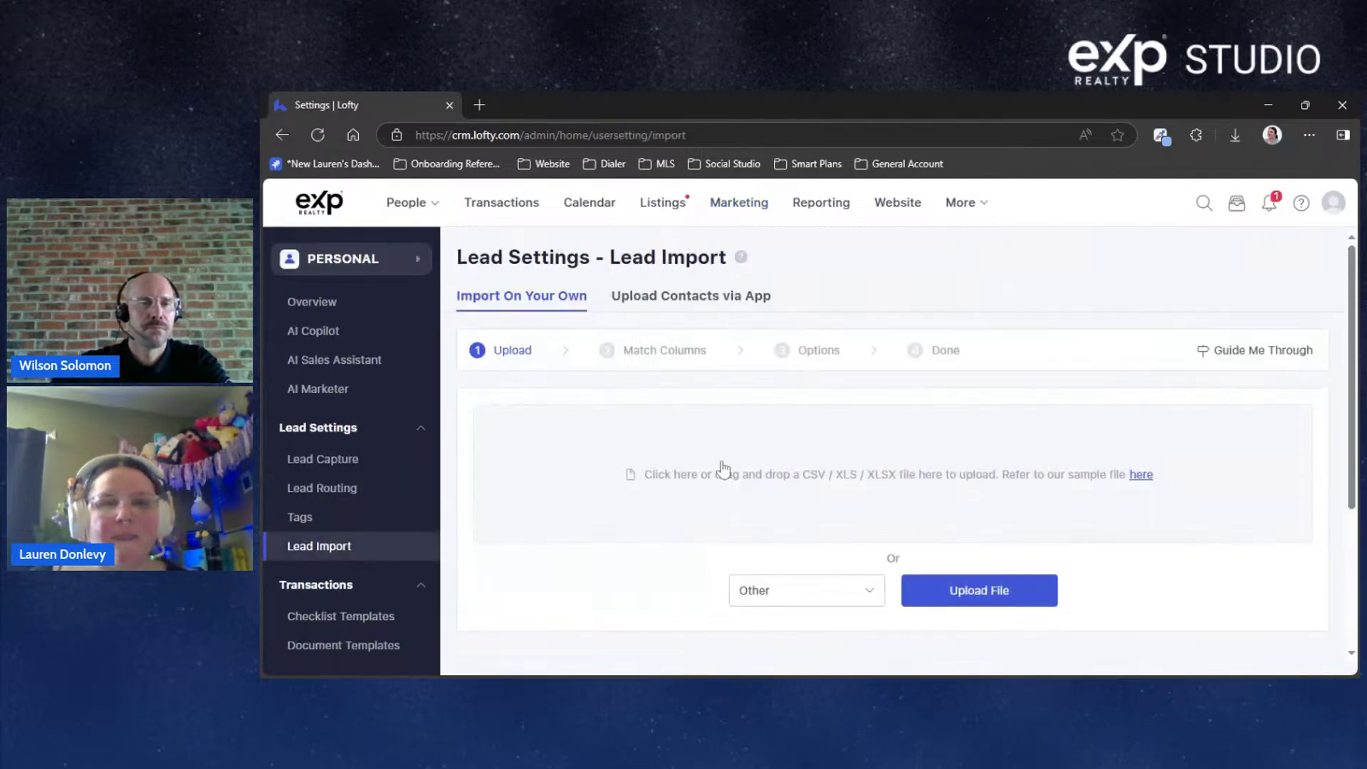
pyautogui.scroll(-1, 954, 416)
pyautogui.scroll(-2, 953, 416)
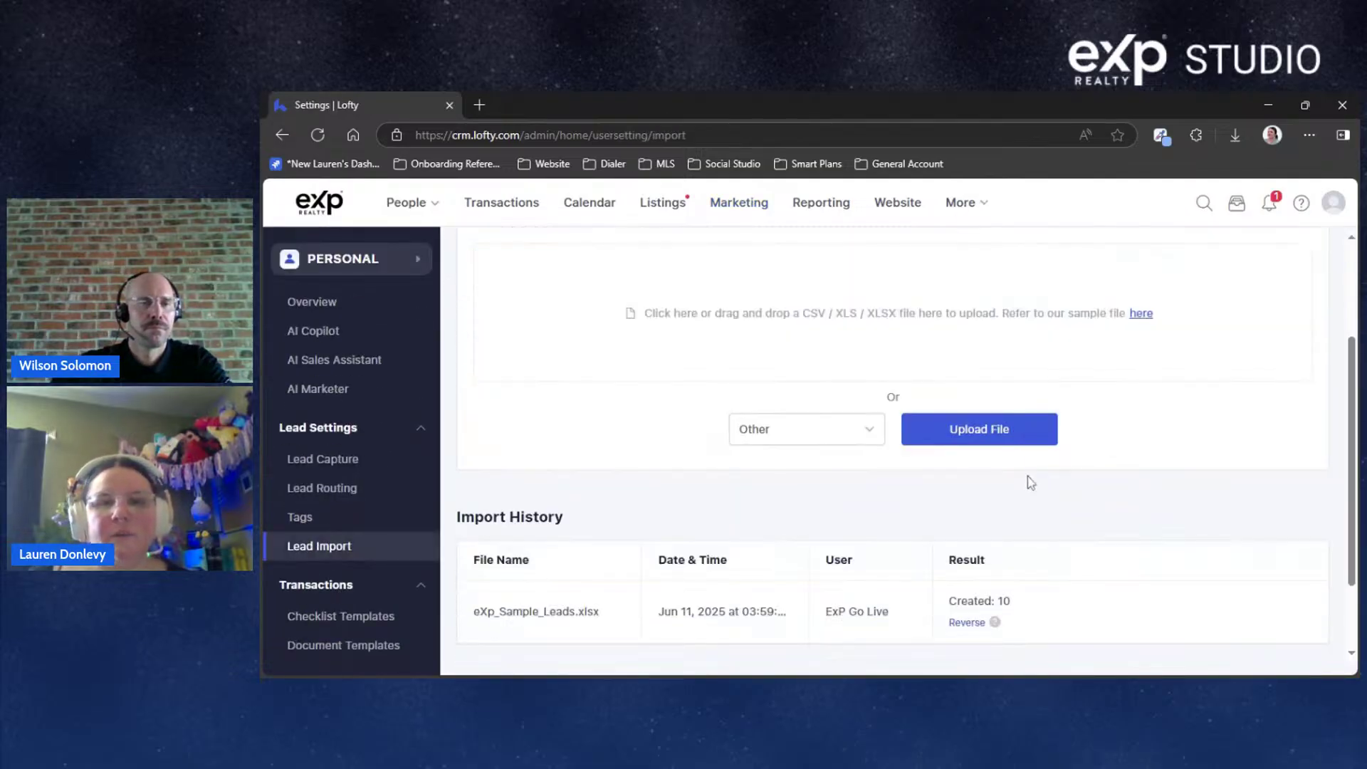
# Upload a lead file for import and close the lead type selection without confirming it
pyautogui.click(1015, 442)
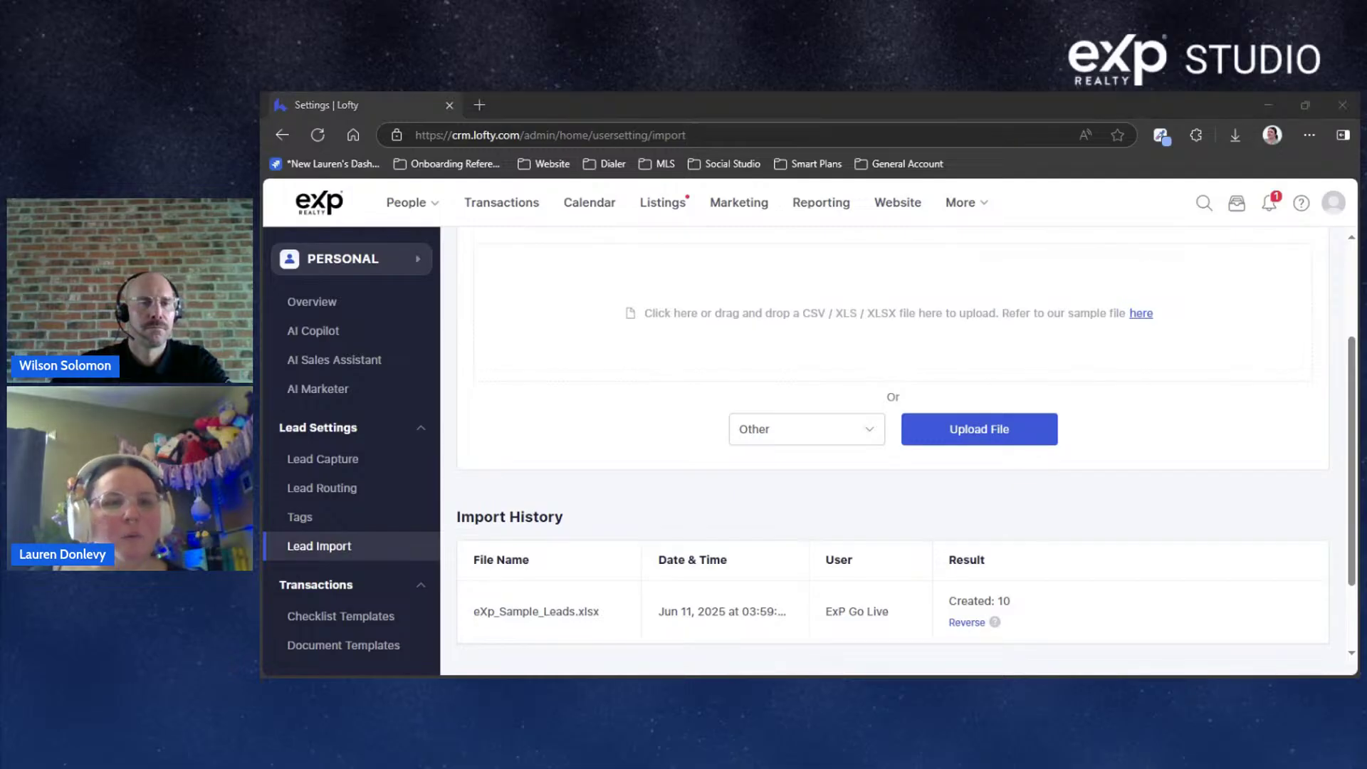
pyautogui.click(998, 473)
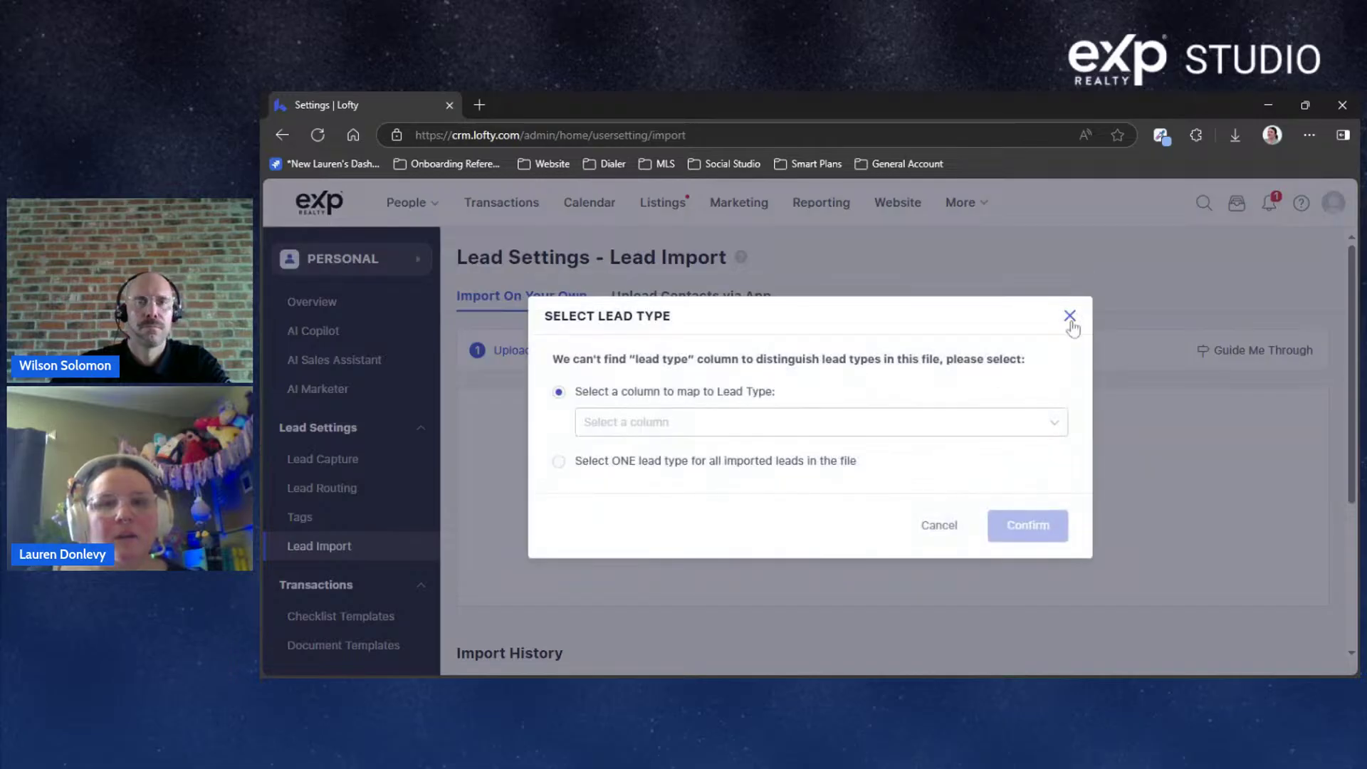
pyautogui.click(1070, 316)
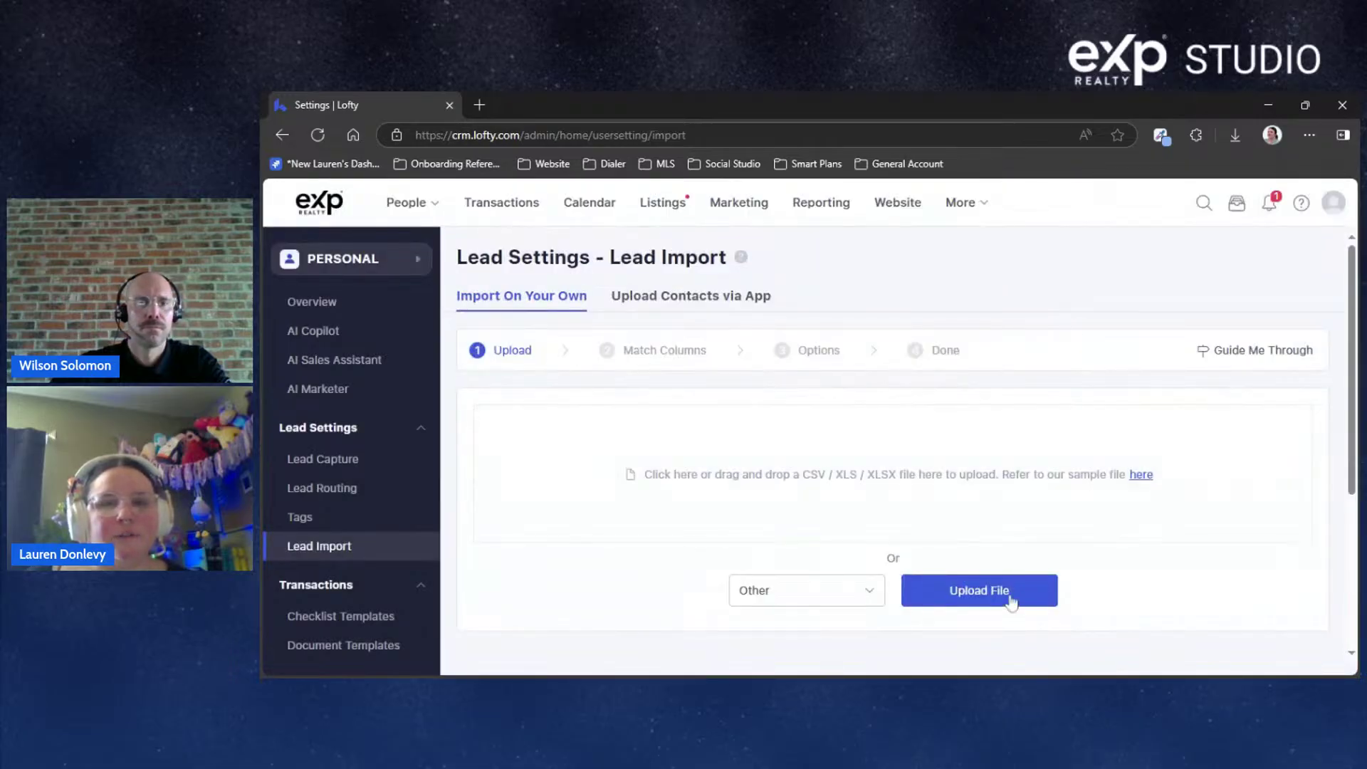
# Upload the Realtor.com leads CSV file for import and map its created_date (UTC) column to Lead Type
pyautogui.click(683, 526)
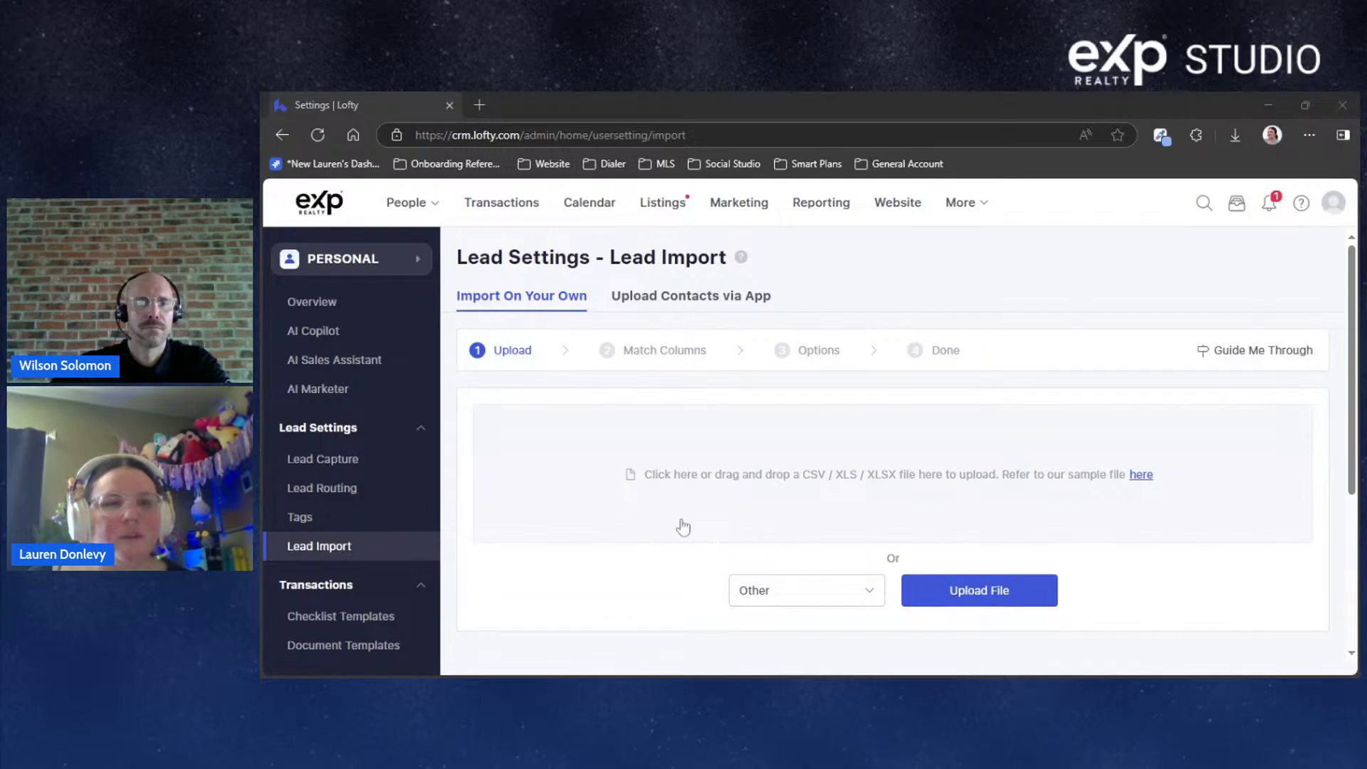
pyautogui.doubleClick(900, 486)
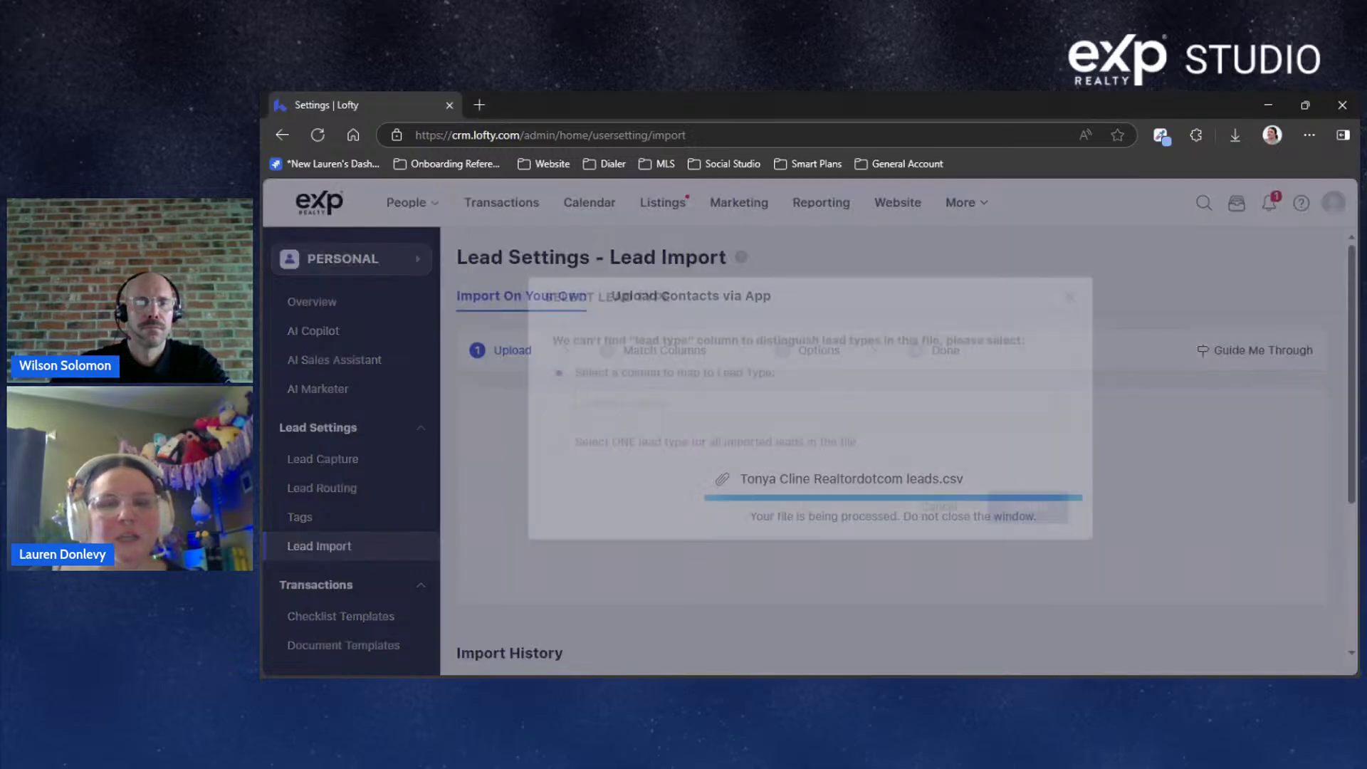
pyautogui.click(665, 426)
pyautogui.click(678, 461)
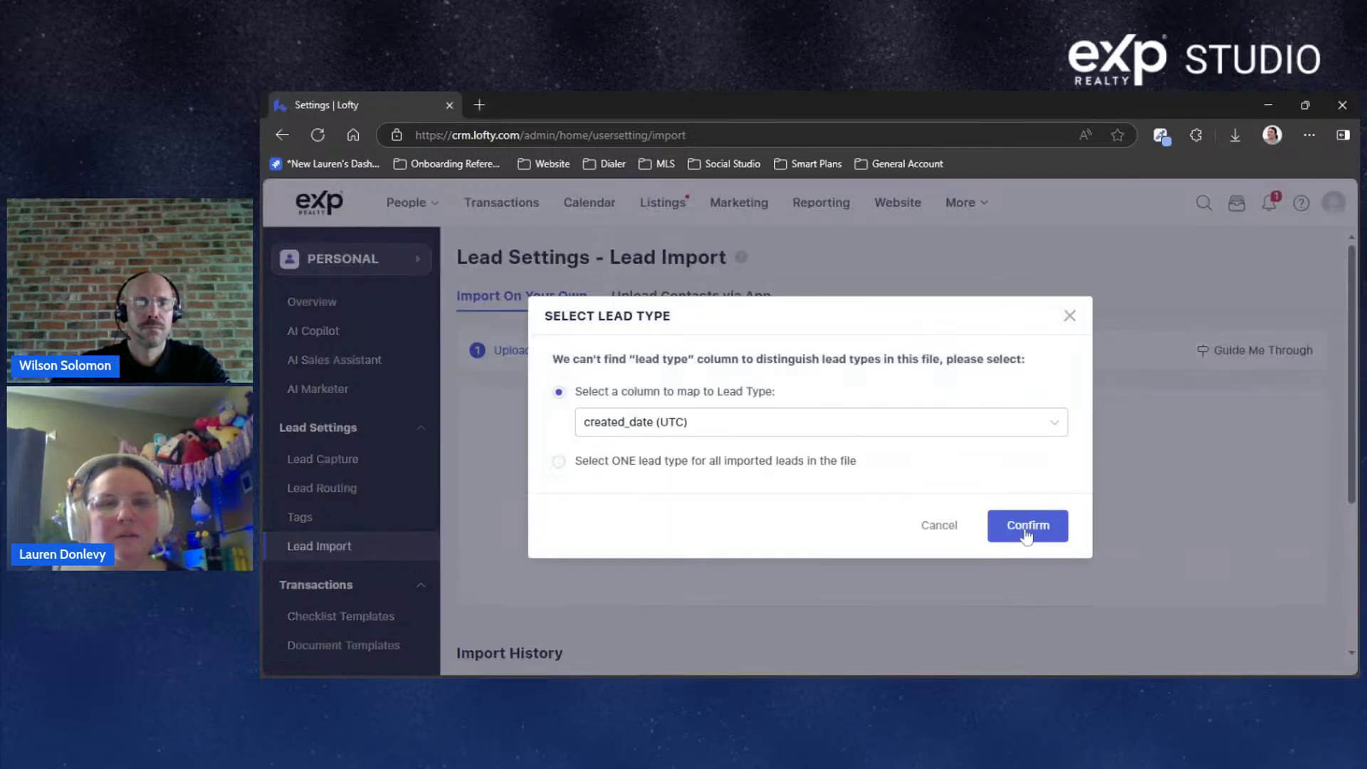
pyautogui.click(1027, 526)
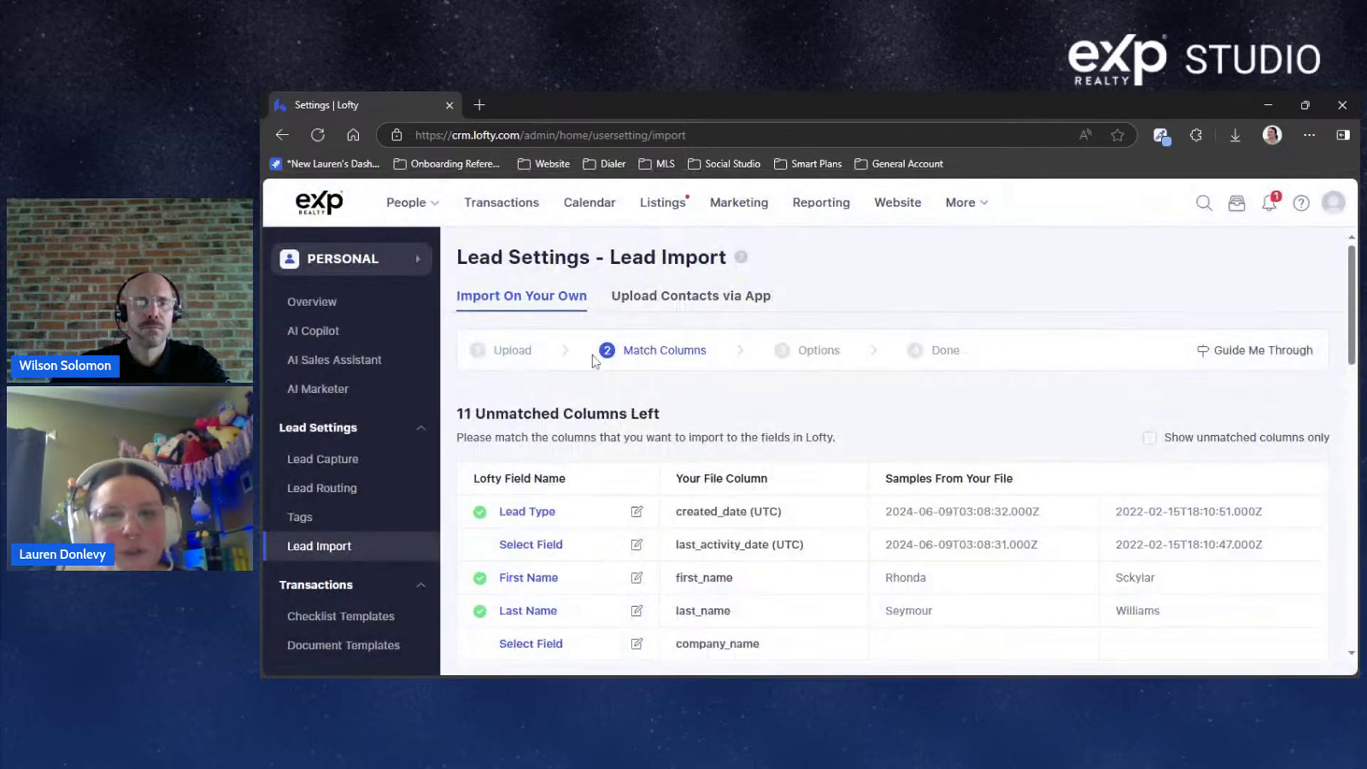
# Review how the uploaded file's columns are matched to Lofty fields, including the unmatched ones
pyautogui.scroll(-5, 592, 356)
pyautogui.scroll(8, 1054, 479)
pyautogui.scroll(-15, 1099, 506)
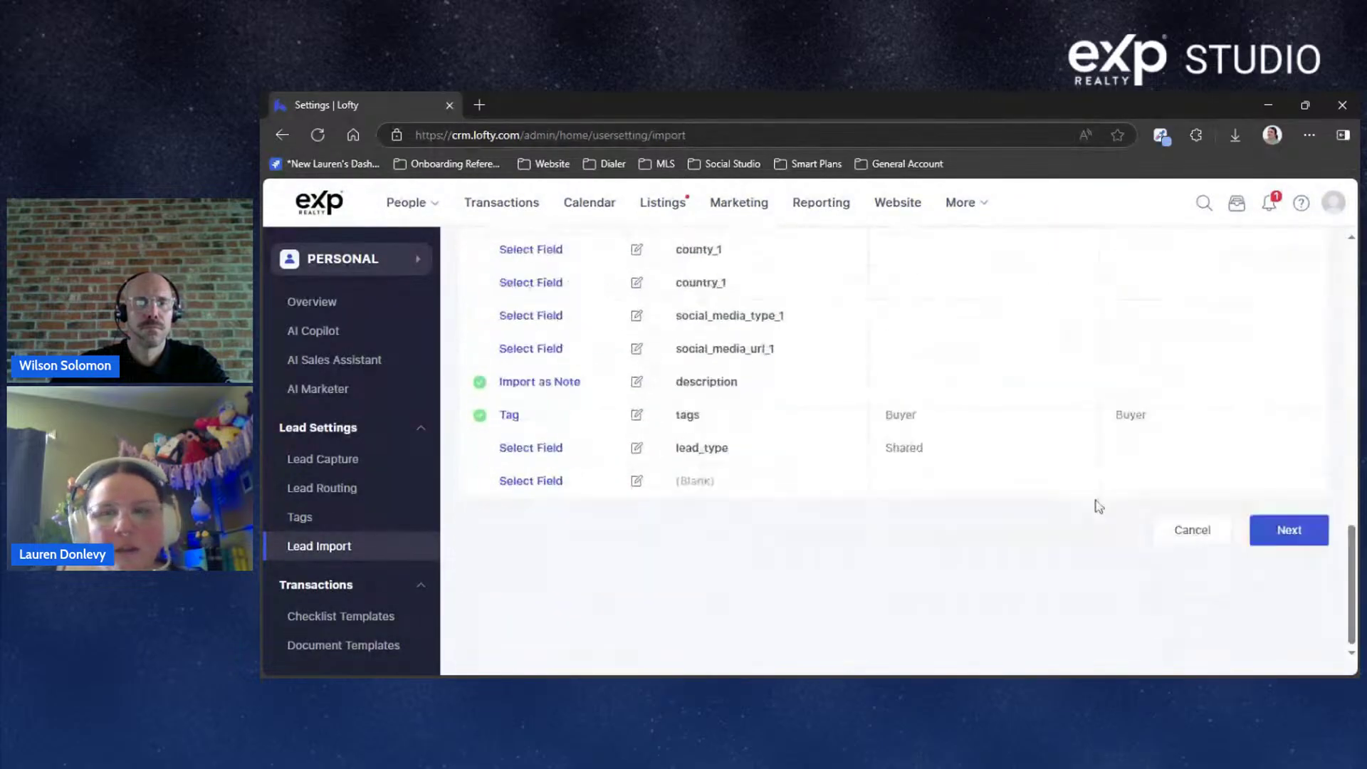
pyautogui.scroll(15, 620, 420)
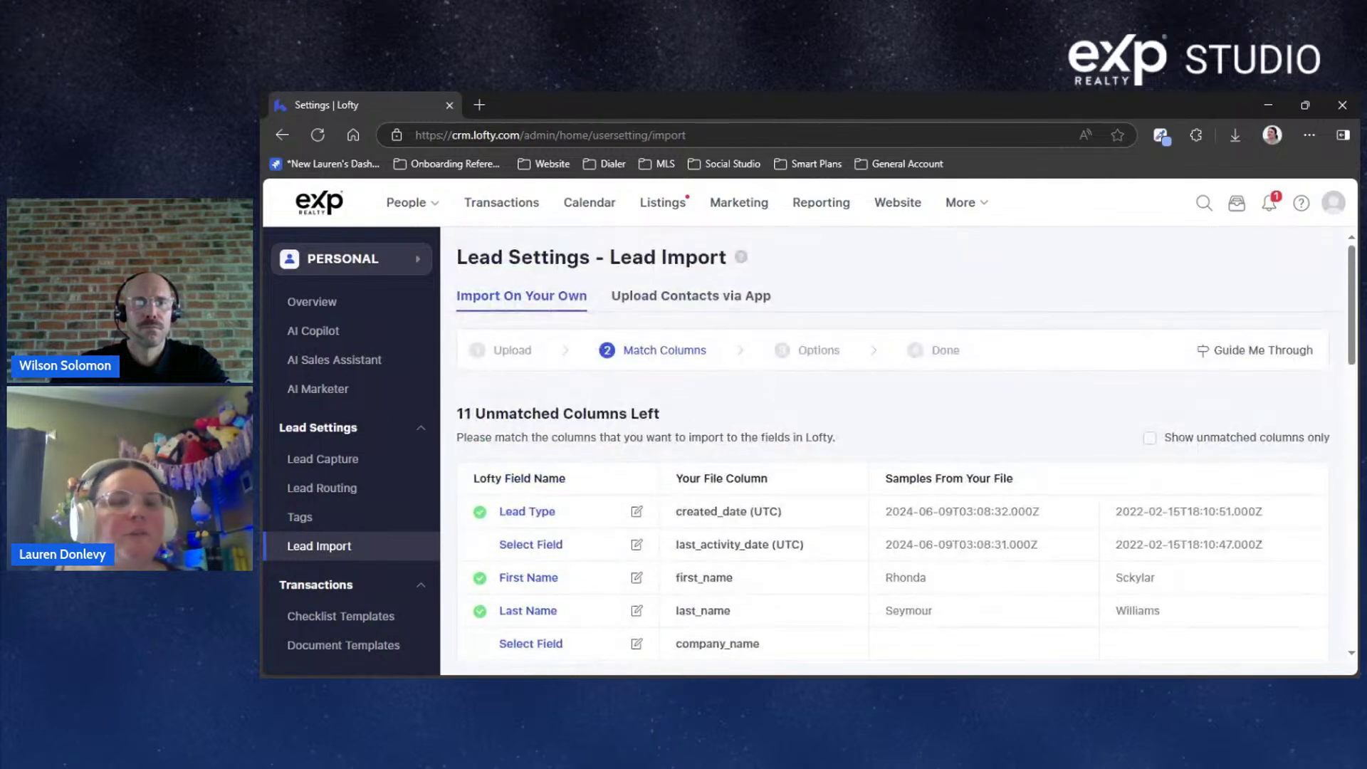
# View the fields available for matching the last_activity_date (UTC) column and close the list without choosing one
pyautogui.scroll(-1, 631, 387)
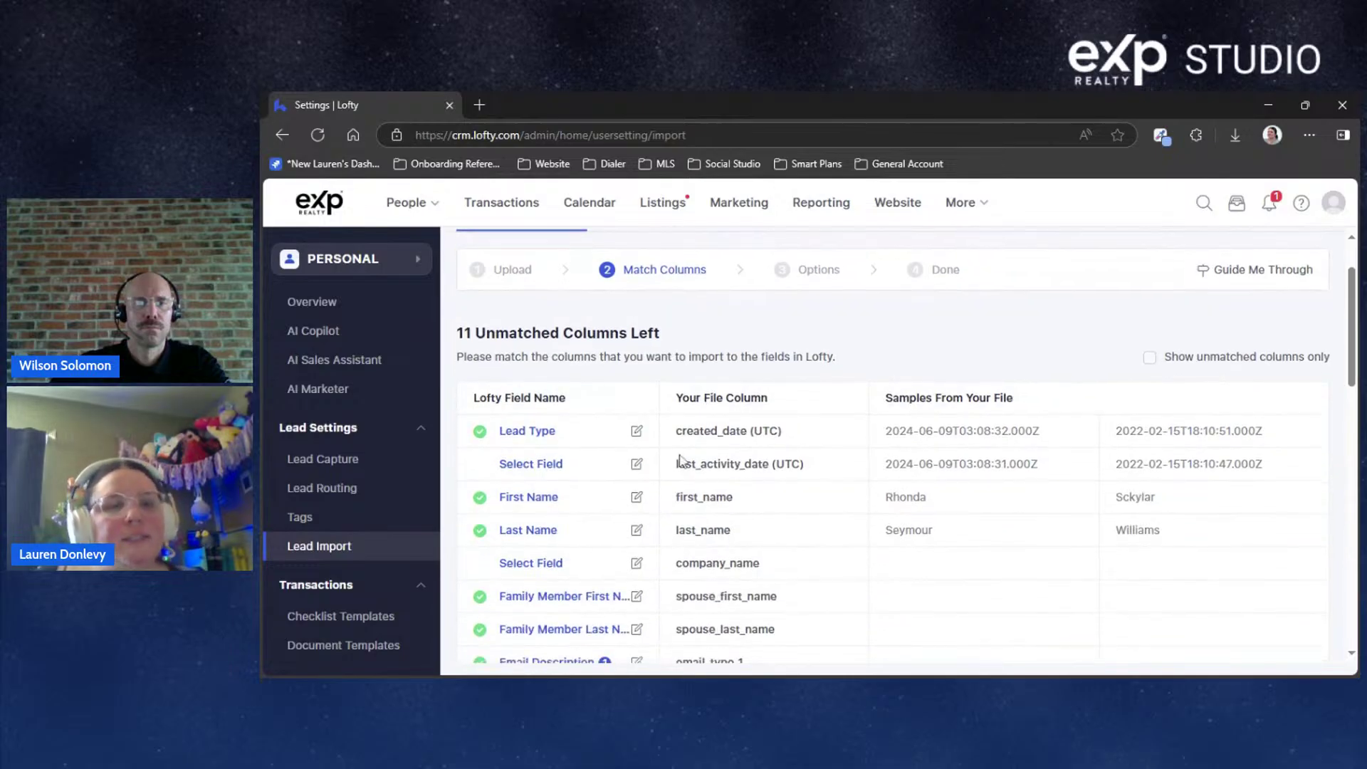
pyautogui.click(635, 465)
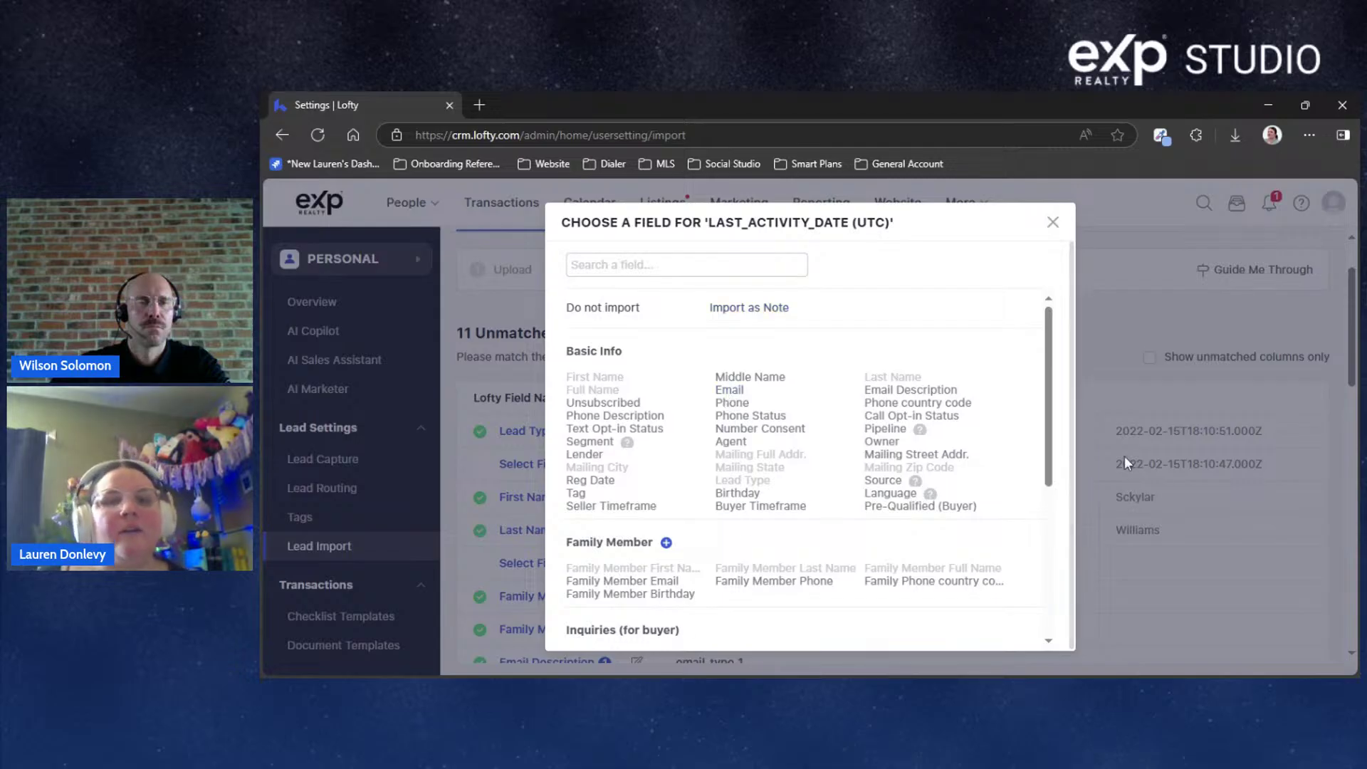
pyautogui.scroll(-5, 712, 570)
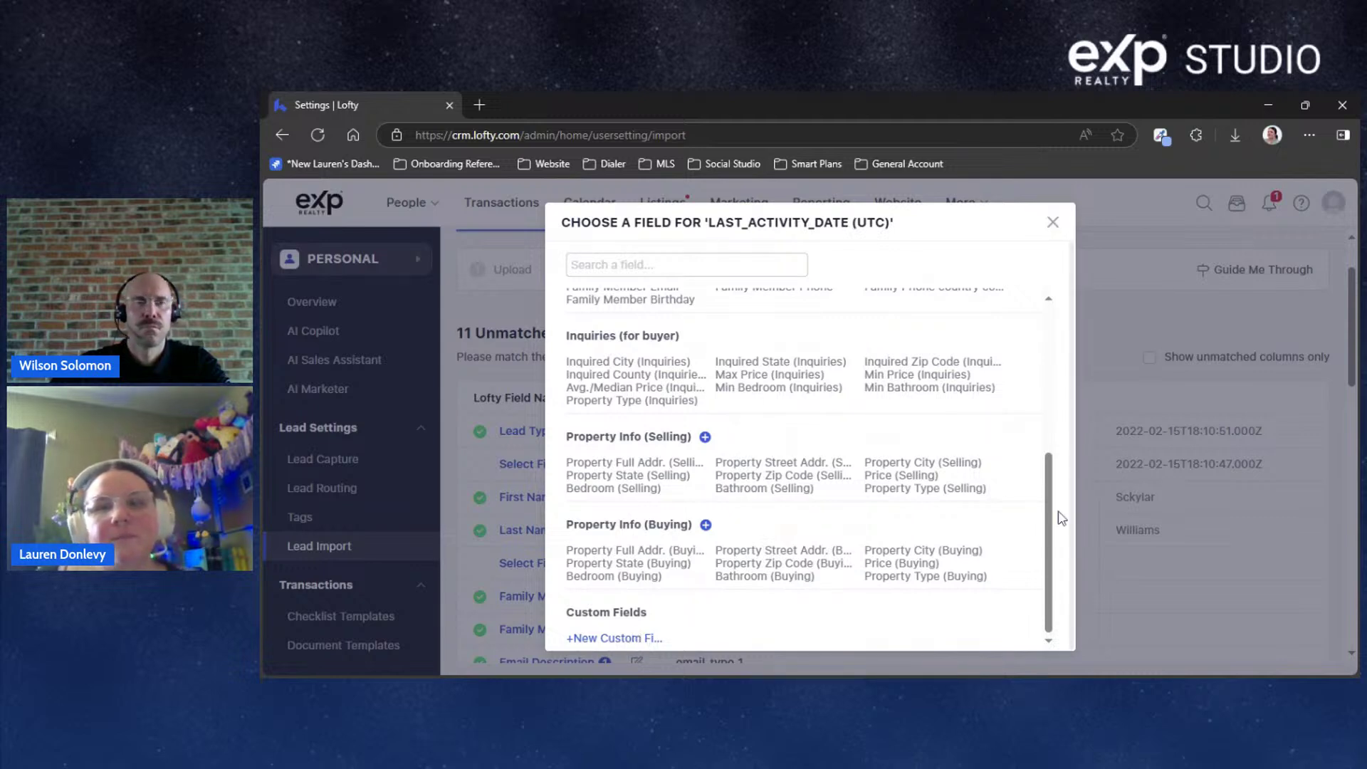
pyautogui.scroll(10, 1059, 516)
pyautogui.click(1052, 223)
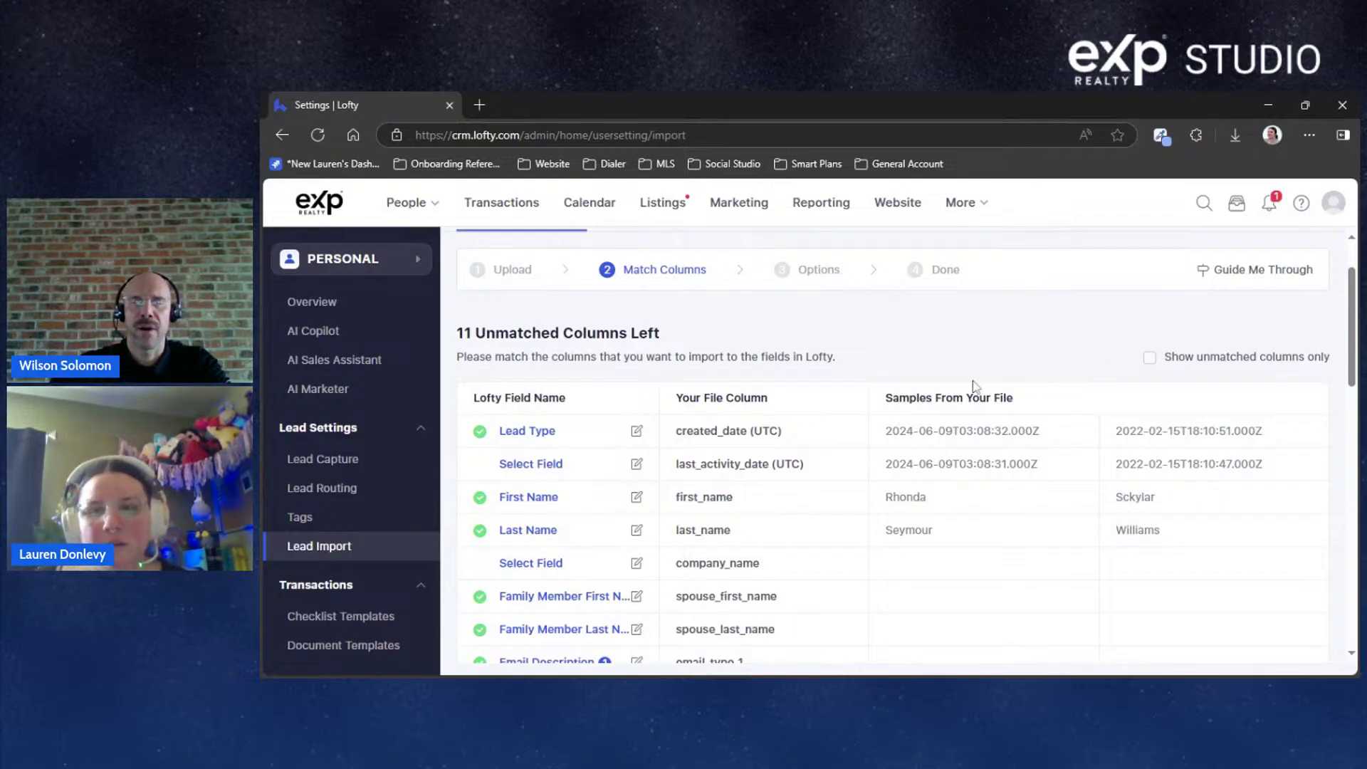
pyautogui.scroll(2, 975, 387)
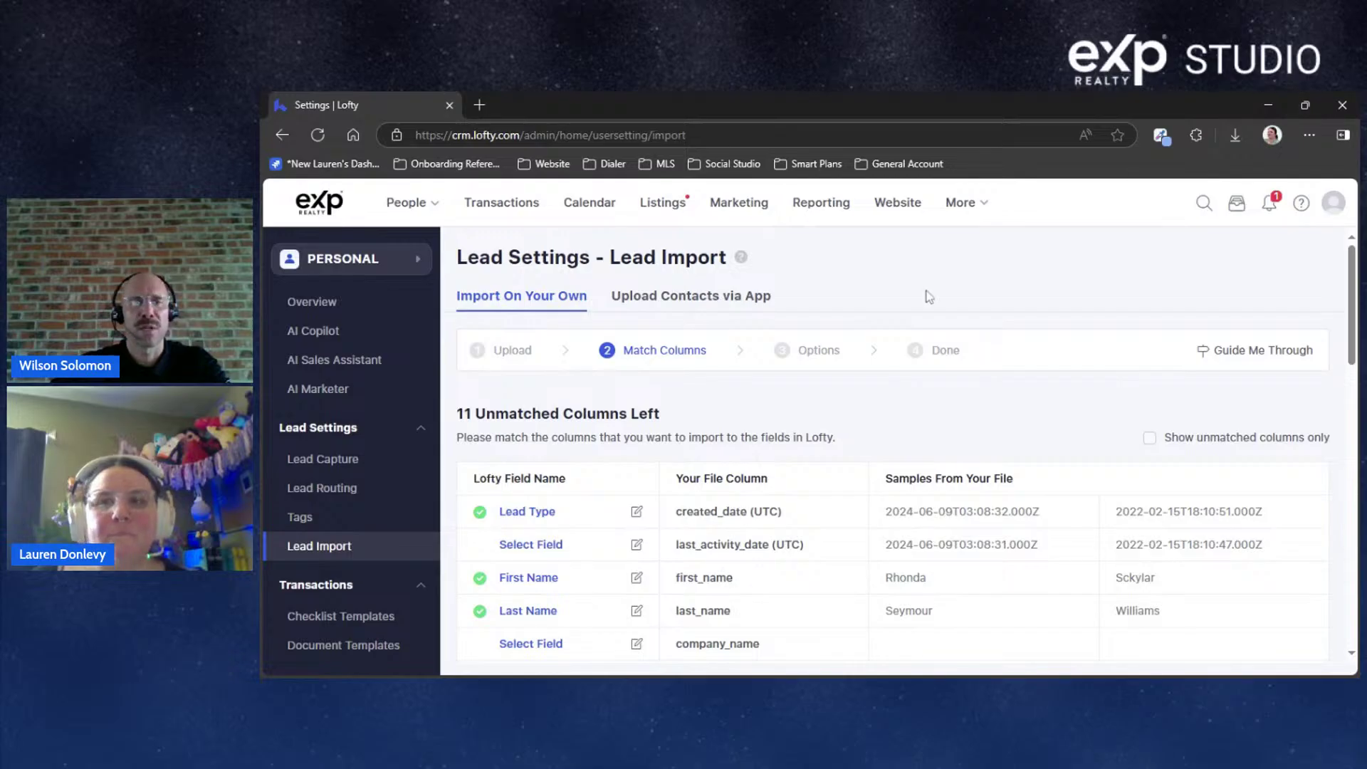
pyautogui.click(709, 682)
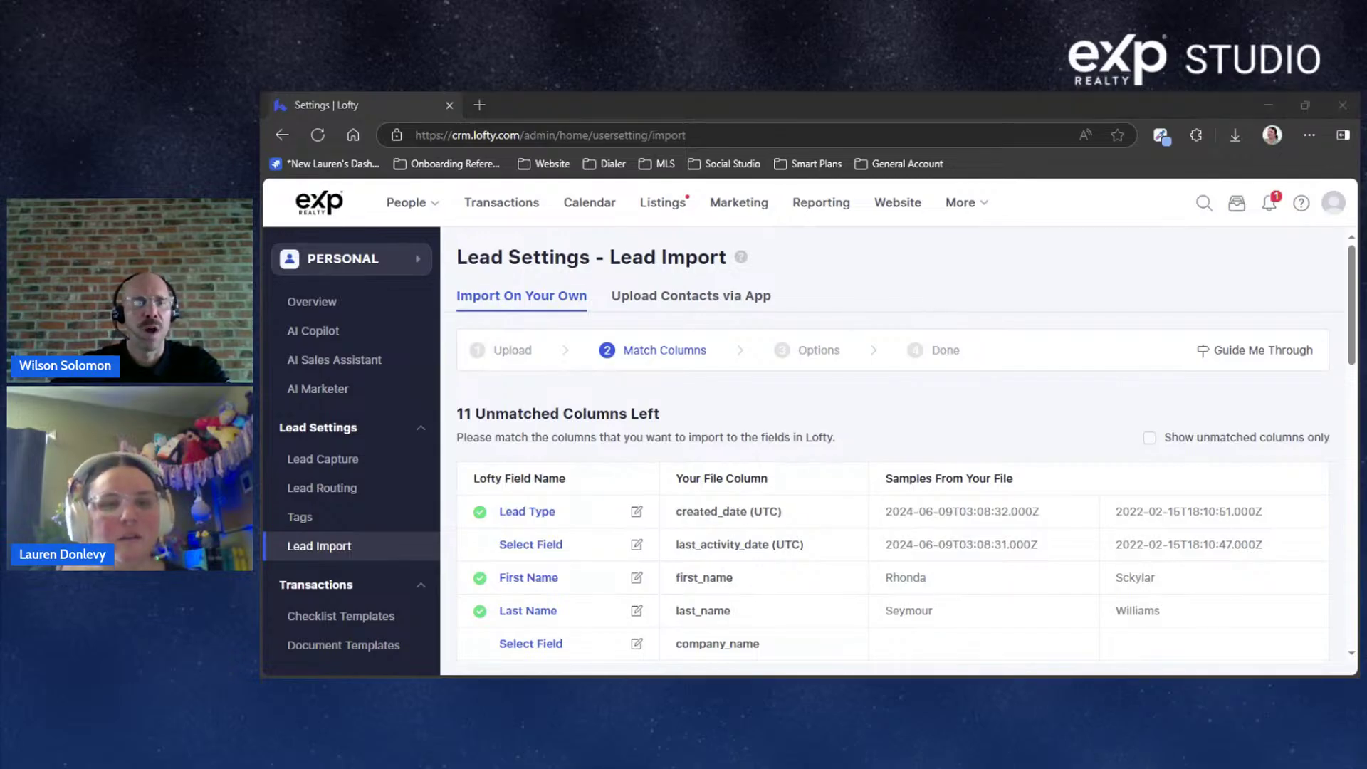